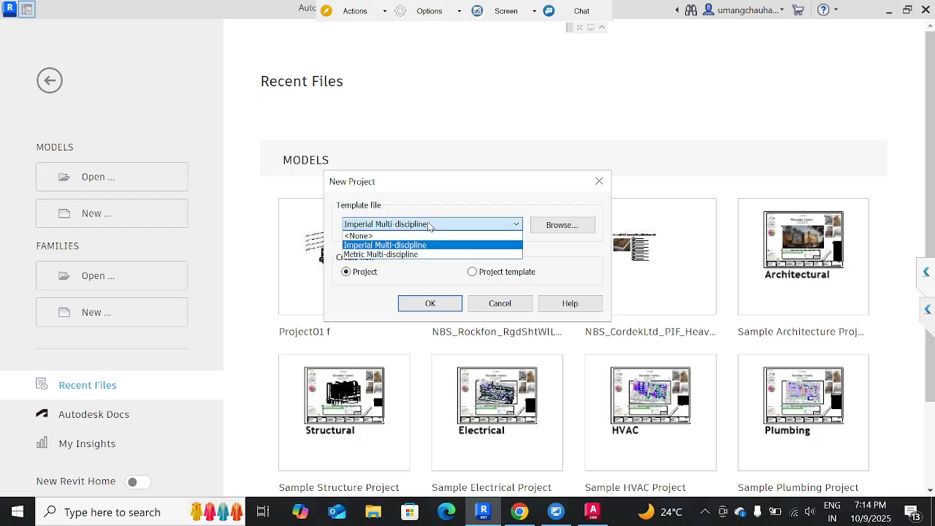
# Create a new project from the Metric Multi-discipline template.
pyautogui.click(403, 255)
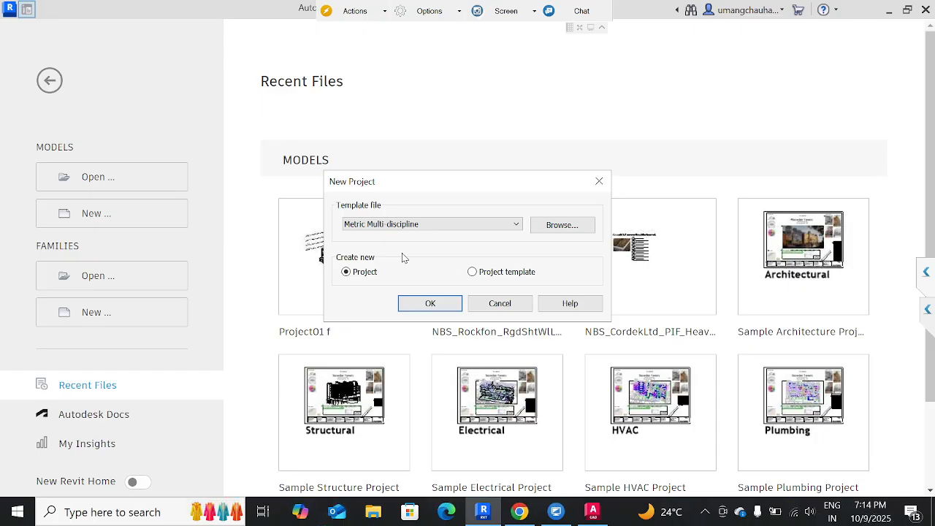
pyautogui.click(418, 230)
pyautogui.click(404, 246)
pyautogui.click(416, 224)
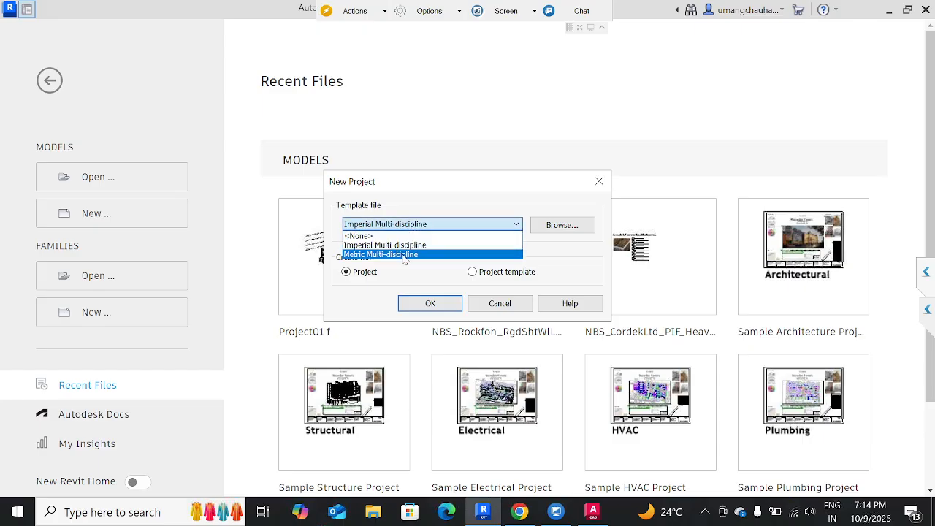
pyautogui.click(403, 255)
pyautogui.click(441, 306)
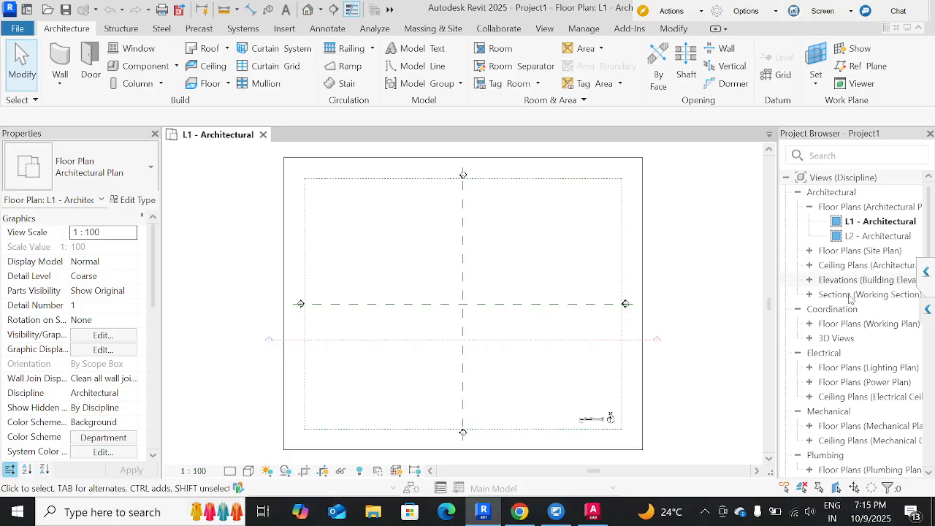
# Look through the new project's views and sheets in the project browser.
pyautogui.scroll(-3, 849, 309)
pyautogui.scroll(-6, 850, 309)
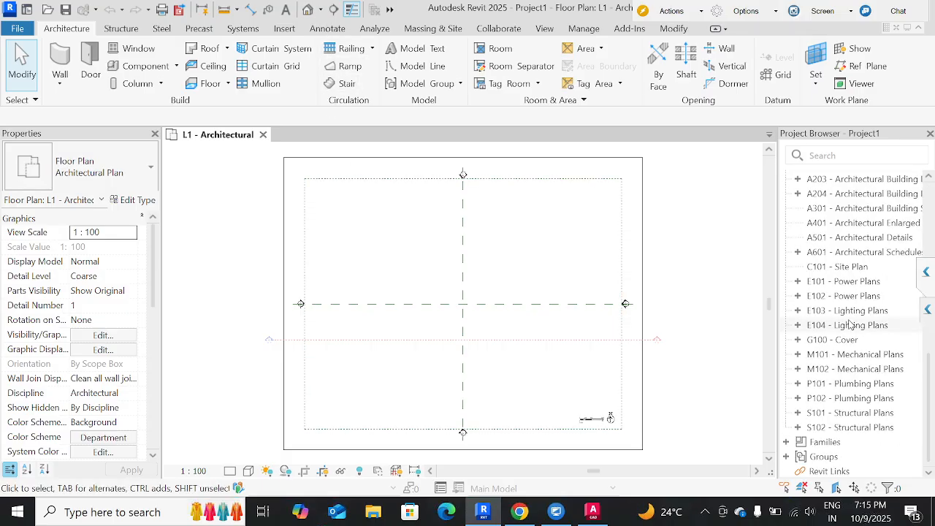
pyautogui.scroll(5, 850, 324)
pyautogui.scroll(5, 850, 324)
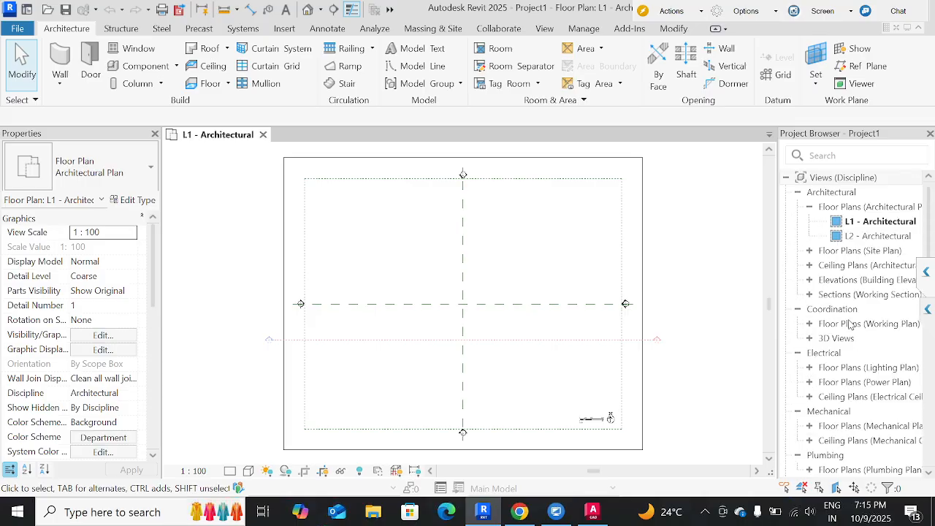
pyautogui.click(564, 157)
pyautogui.click(696, 232)
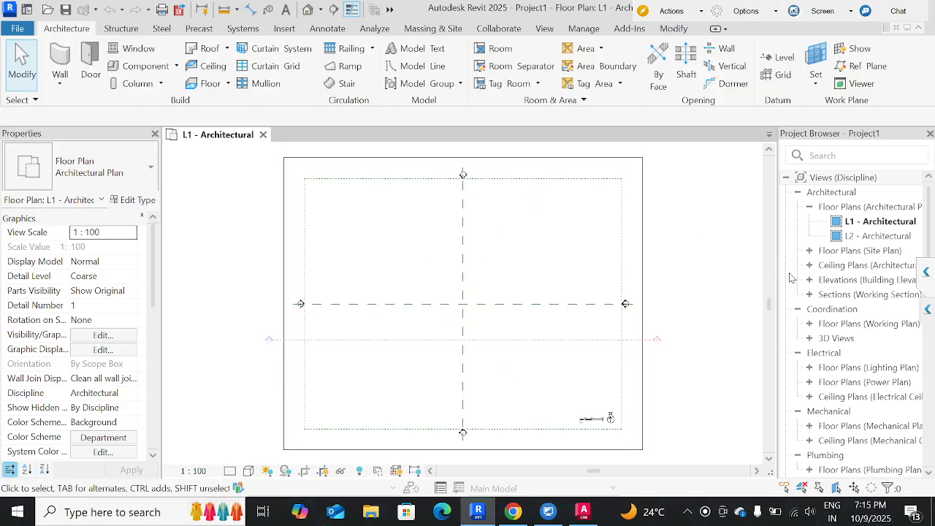
pyautogui.scroll(-10, 833, 336)
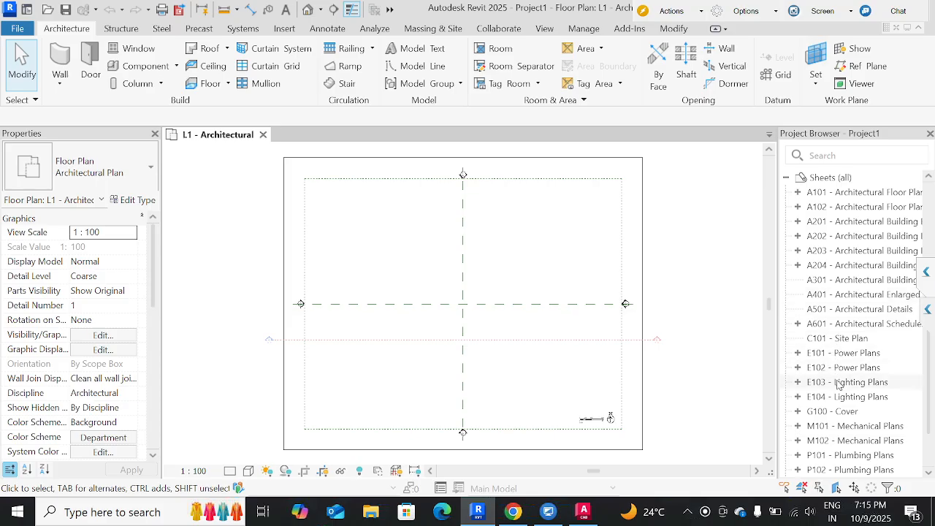
pyautogui.scroll(-3, 835, 358)
pyautogui.scroll(15, 835, 366)
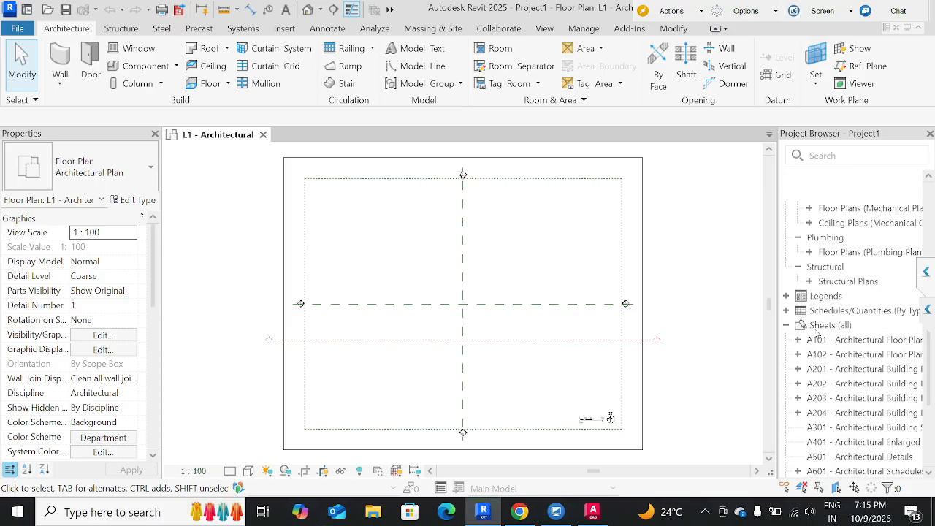
# Replace the open L1 - Architectural plan with the default 3D view, oriented to the top.
pyautogui.click(310, 10)
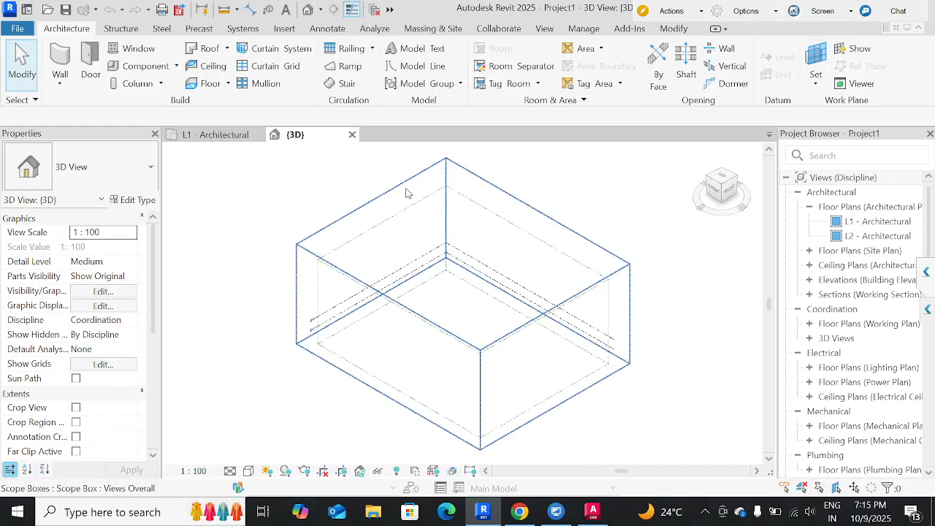
pyautogui.click(261, 134)
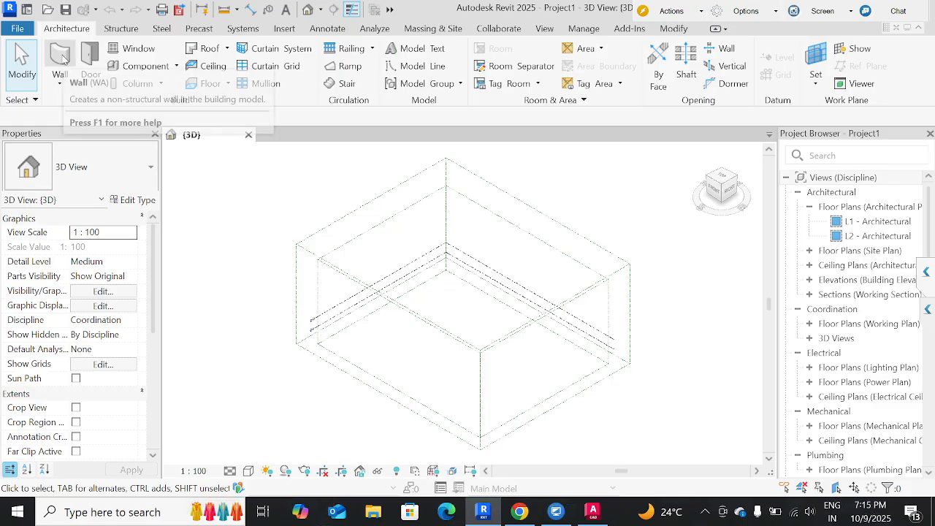
pyautogui.click(722, 181)
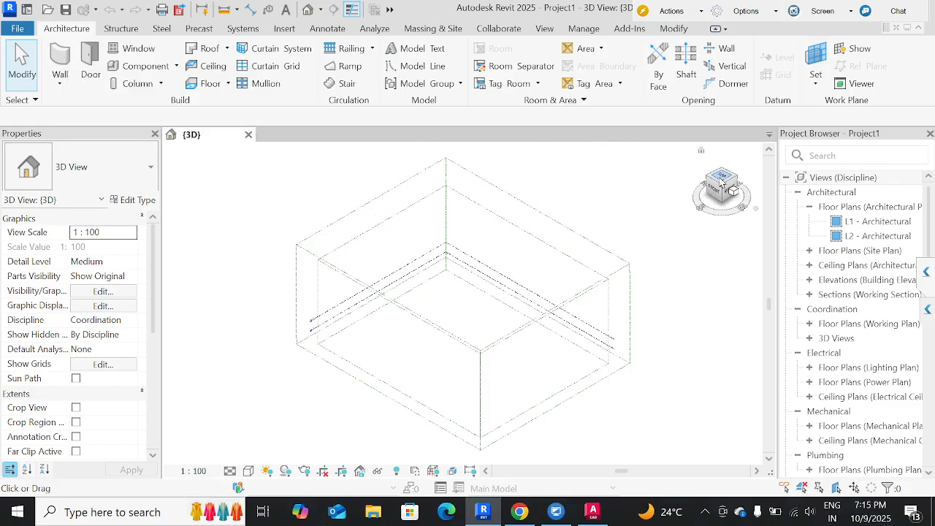
pyautogui.scroll(3, 461, 272)
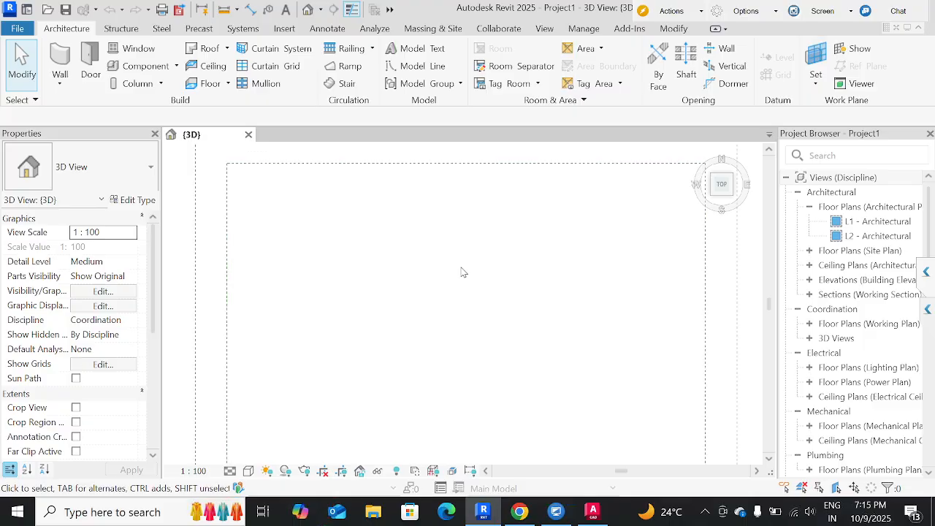
# Open the L1 - Architectural floor plan and draw a horizontal Generic - 200mm wall 10000 mm long in its upper-left area.
pyautogui.click(873, 222)
pyautogui.doubleClick(868, 226)
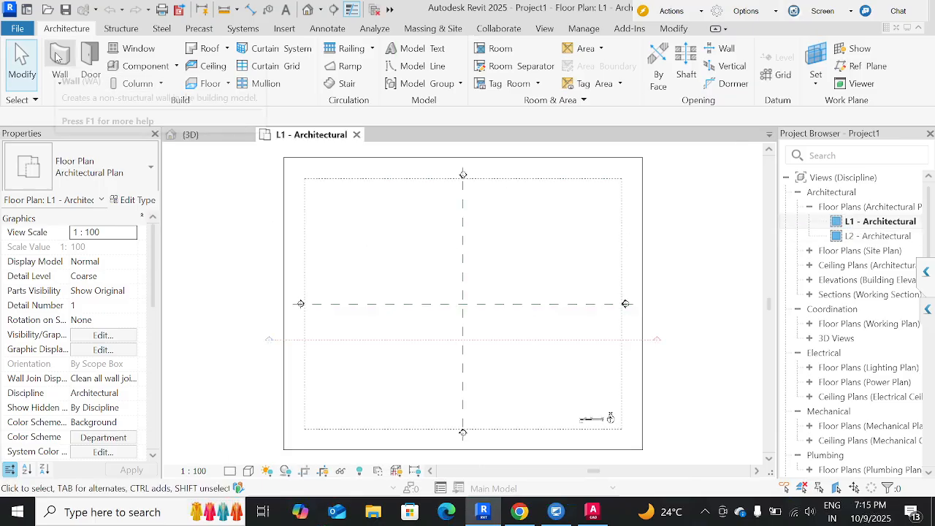
pyautogui.press('w')
pyautogui.press('a')
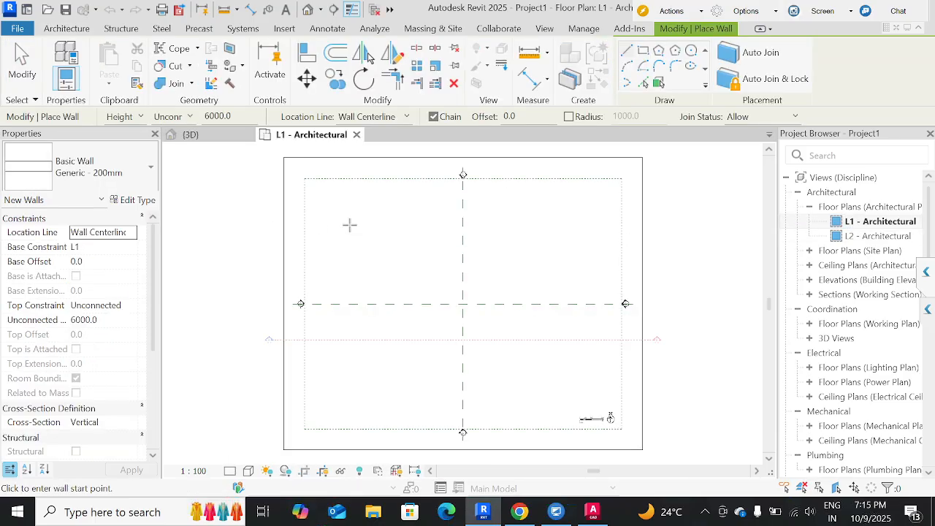
pyautogui.click(350, 225)
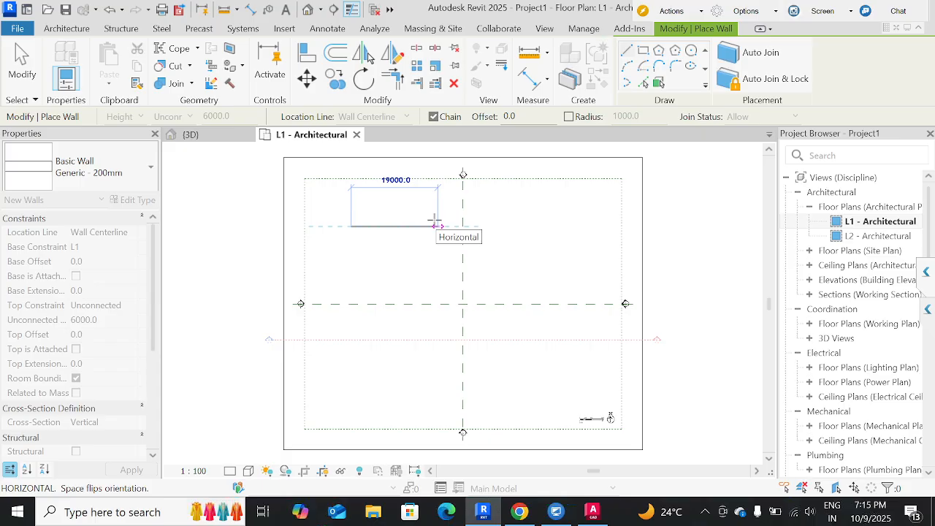
pyautogui.write('19')
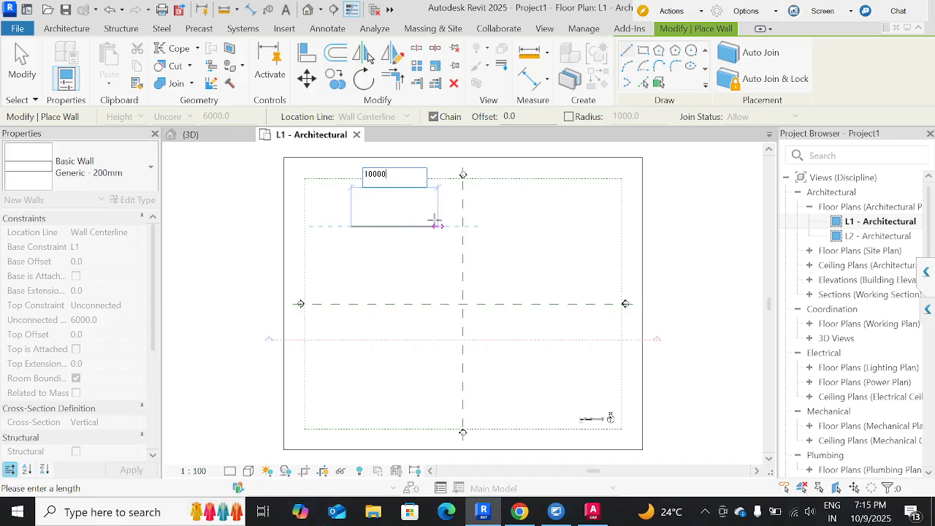
pyautogui.press('Return')
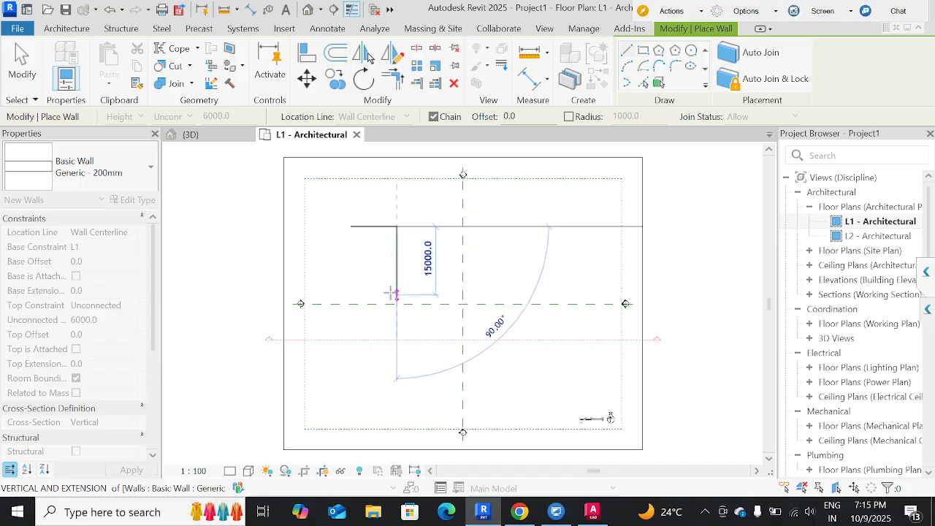
pyautogui.press('Escape')
pyautogui.press('Escape')
# Check the new wall's temporary dimensions and the unit formats in the project units settings.
pyautogui.click(380, 229)
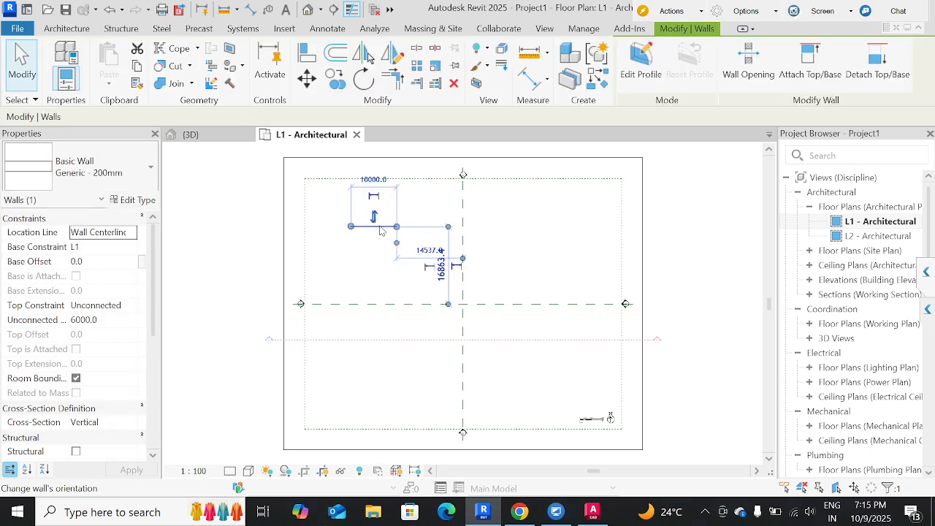
pyautogui.click(352, 266)
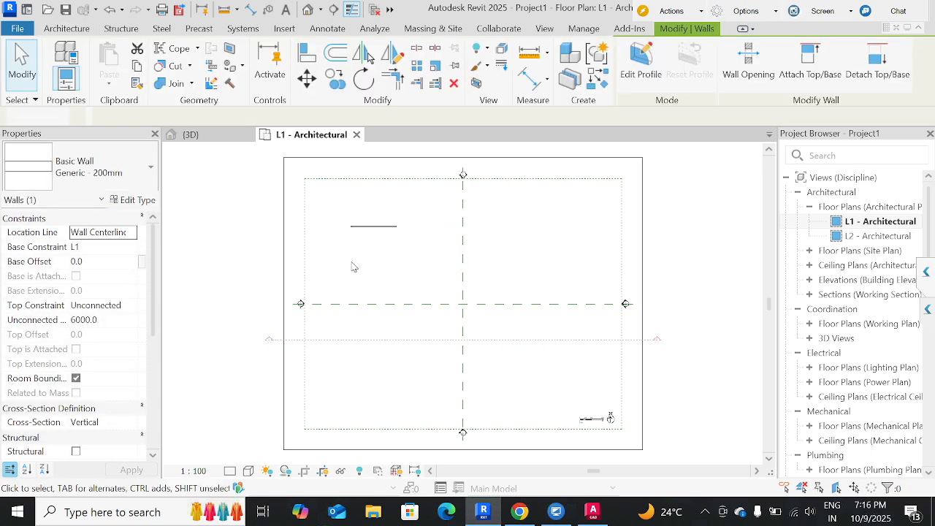
pyautogui.press('u')
pyautogui.press('n')
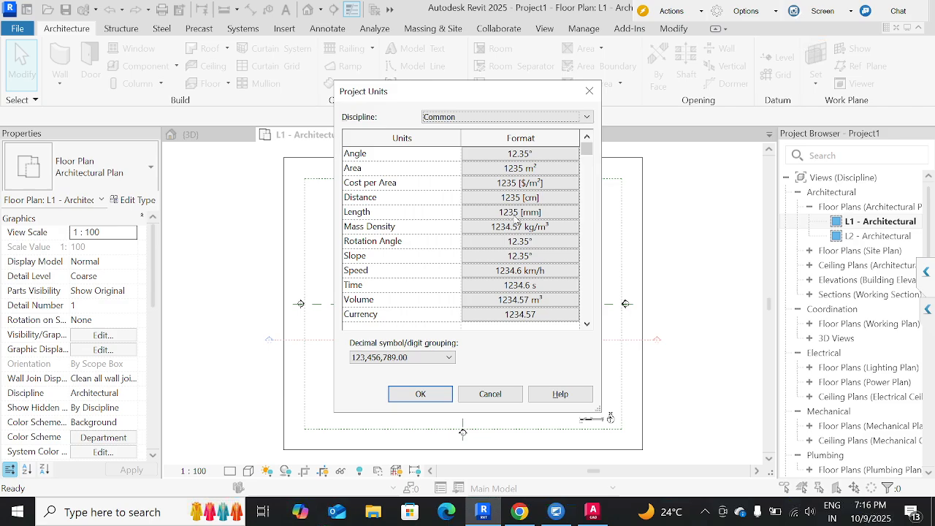
pyautogui.click(590, 90)
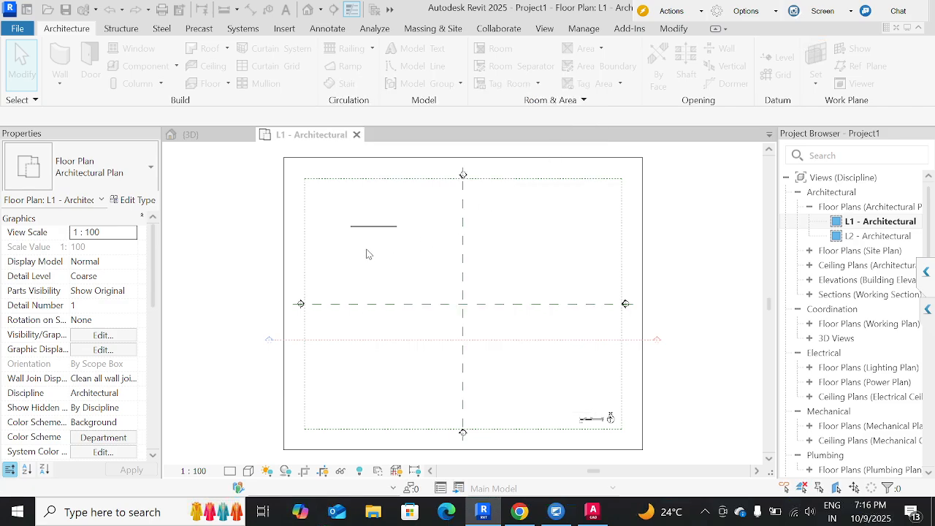
# Make the wall's length dimension and its vertical distance to the horizontal dashed line permanent dimensions.
pyautogui.scroll(3, 366, 244)
pyautogui.scroll(1, 366, 233)
pyautogui.click(370, 213)
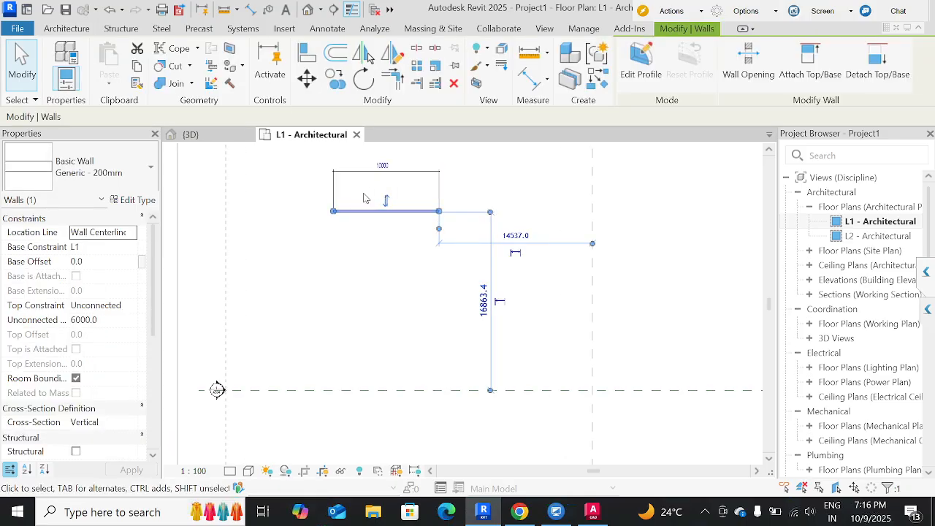
pyautogui.click(501, 304)
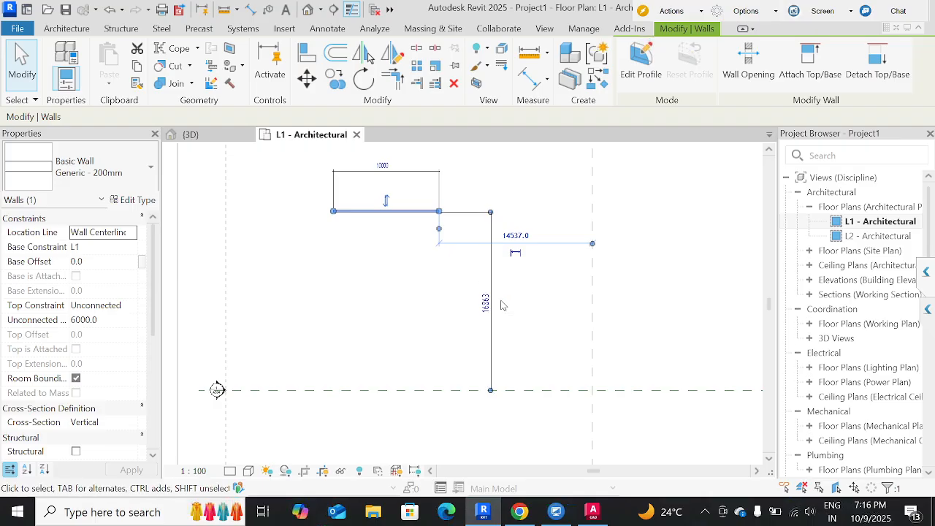
pyautogui.click(343, 282)
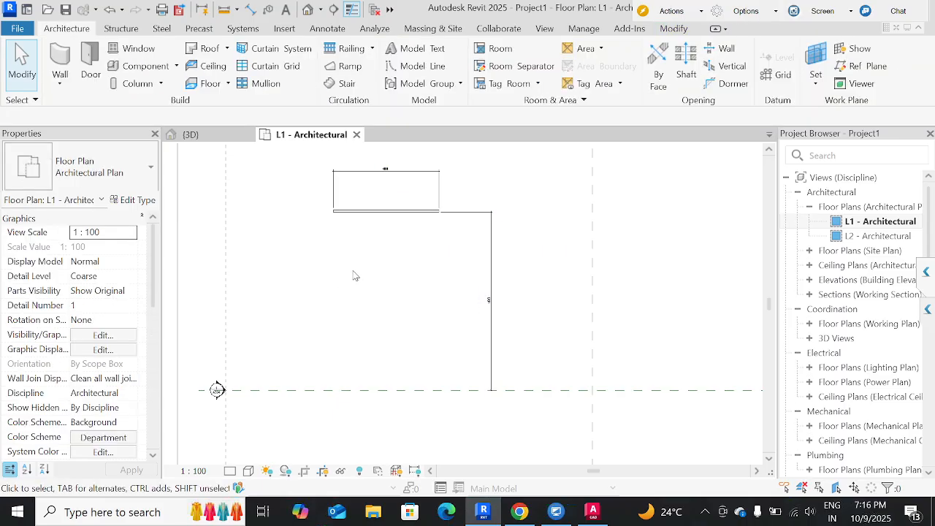
pyautogui.scroll(5, 397, 184)
pyautogui.moveTo(366, 234); pyautogui.dragTo(450, 297, button='middle')
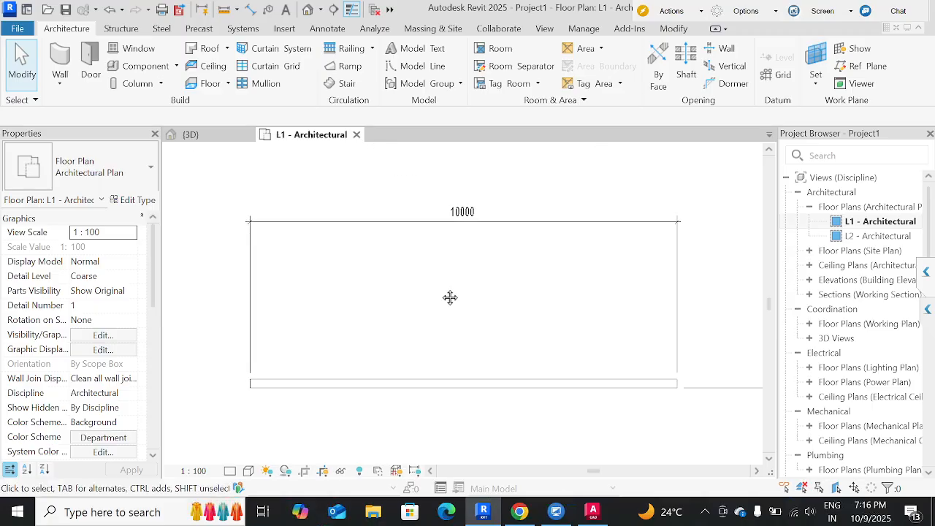
pyautogui.click(438, 384)
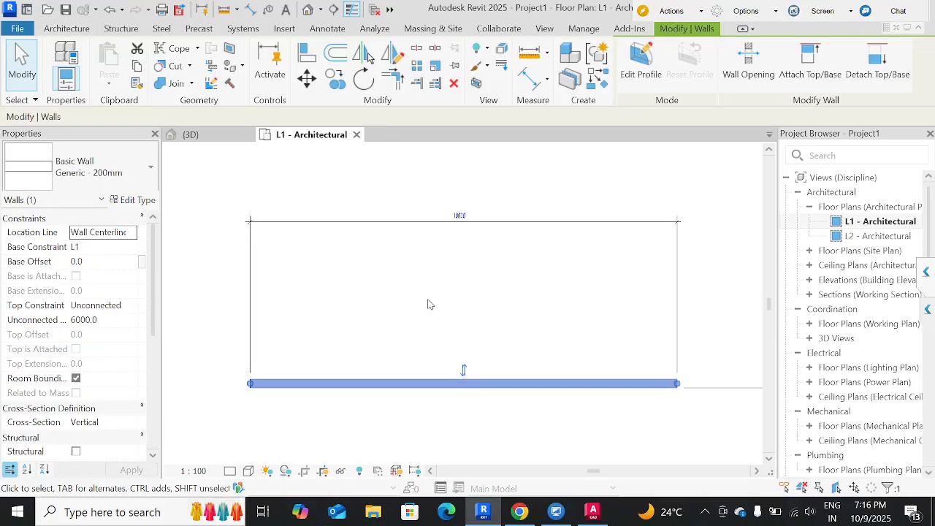
pyautogui.press('Escape')
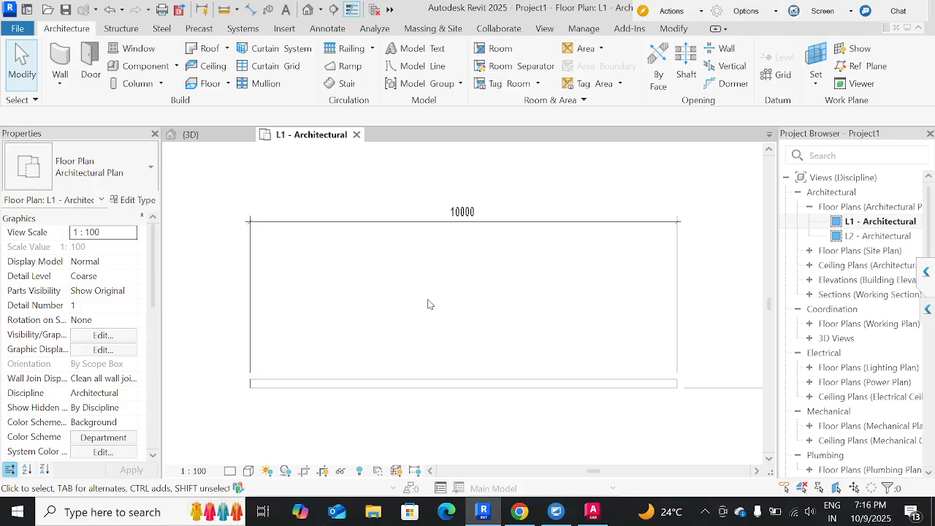
# Set the project's Distance units to Feet with the ft unit symbol.
pyautogui.press('u')
pyautogui.press('n')
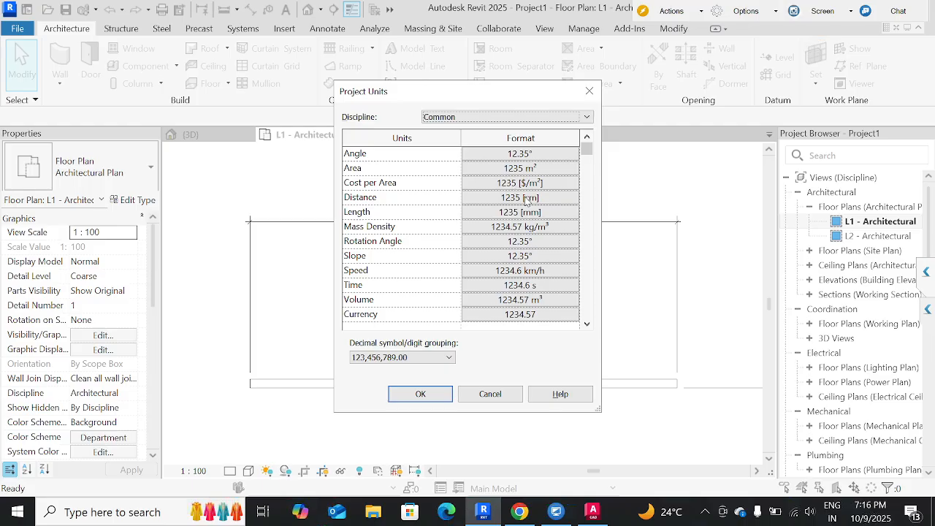
pyautogui.click(525, 199)
pyautogui.click(491, 181)
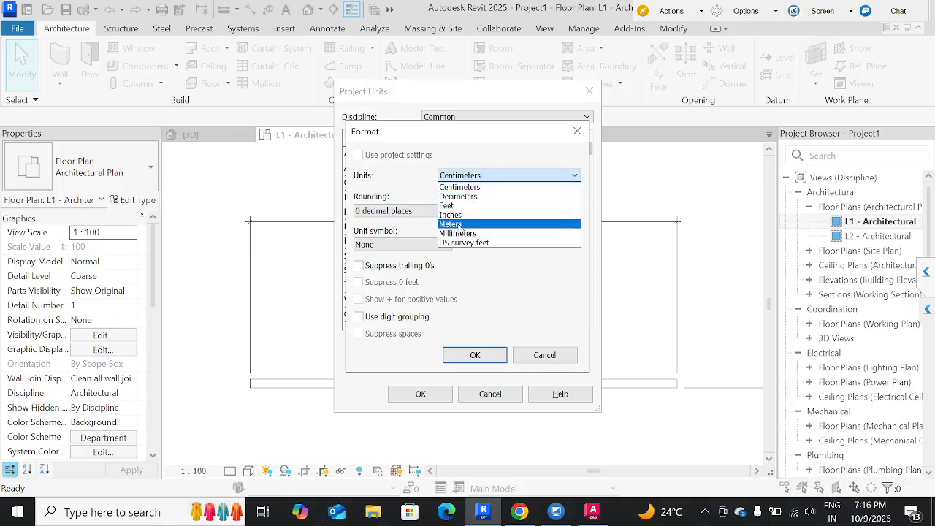
pyautogui.click(451, 224)
pyautogui.click(479, 176)
pyautogui.click(462, 207)
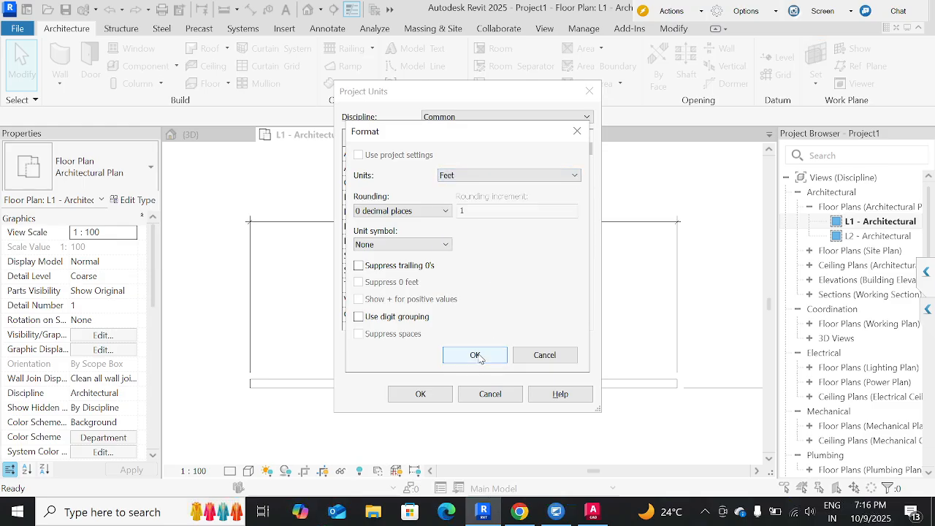
pyautogui.click(434, 244)
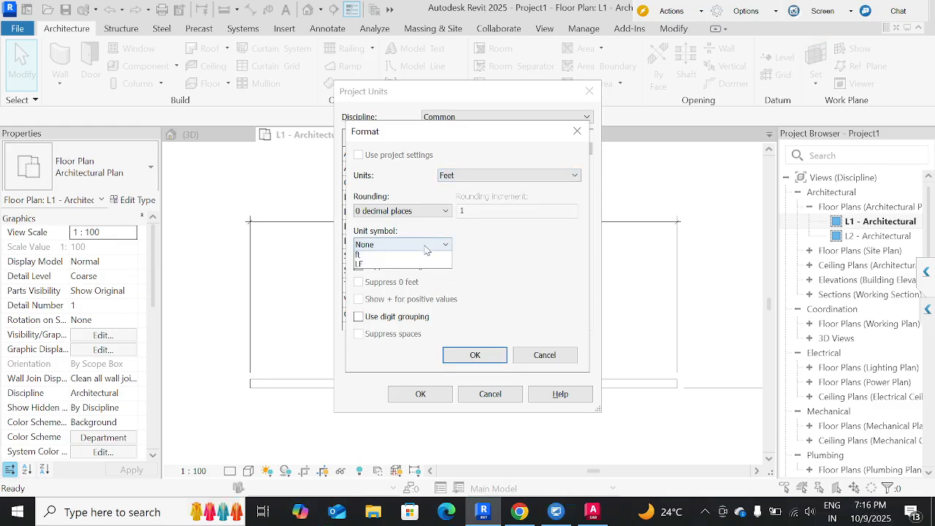
pyautogui.click(402, 275)
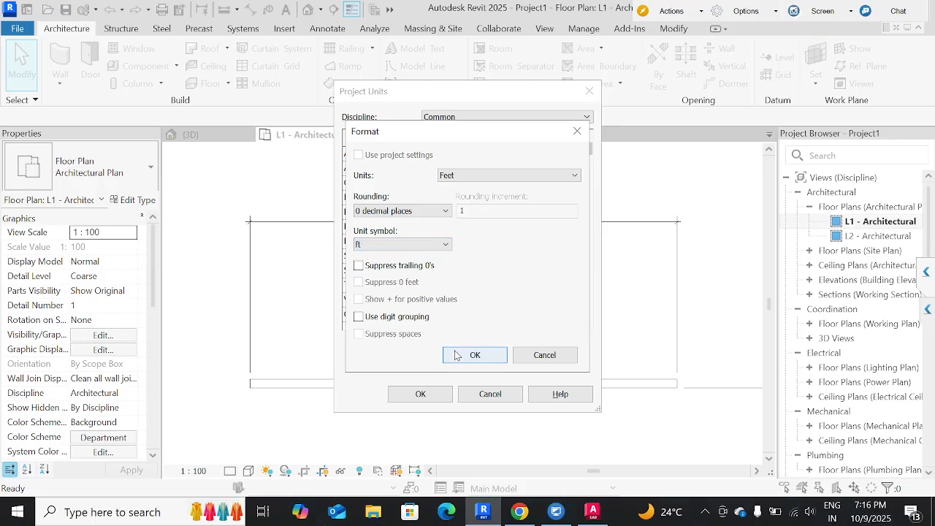
pyautogui.click(474, 355)
pyautogui.click(421, 394)
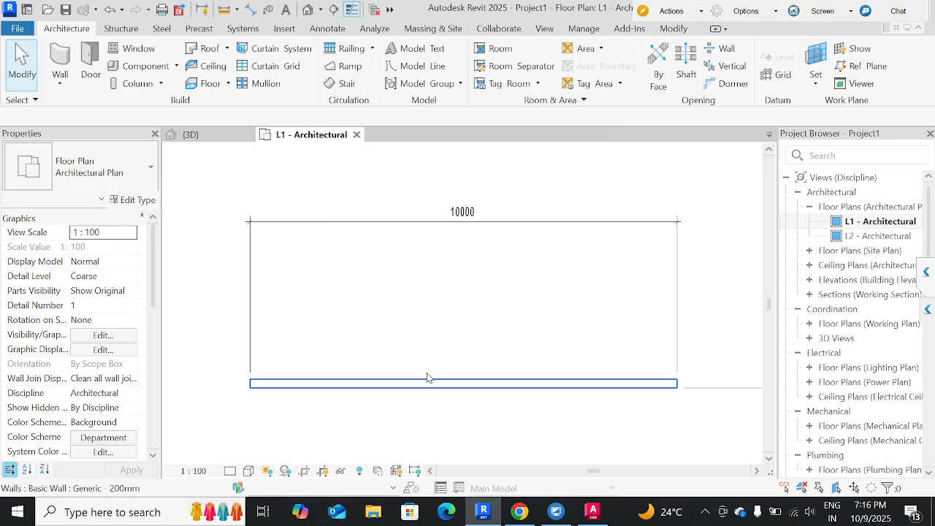
# Set the project's Length units to Feet with the ft unit symbol.
pyautogui.press('u')
pyautogui.press('n')
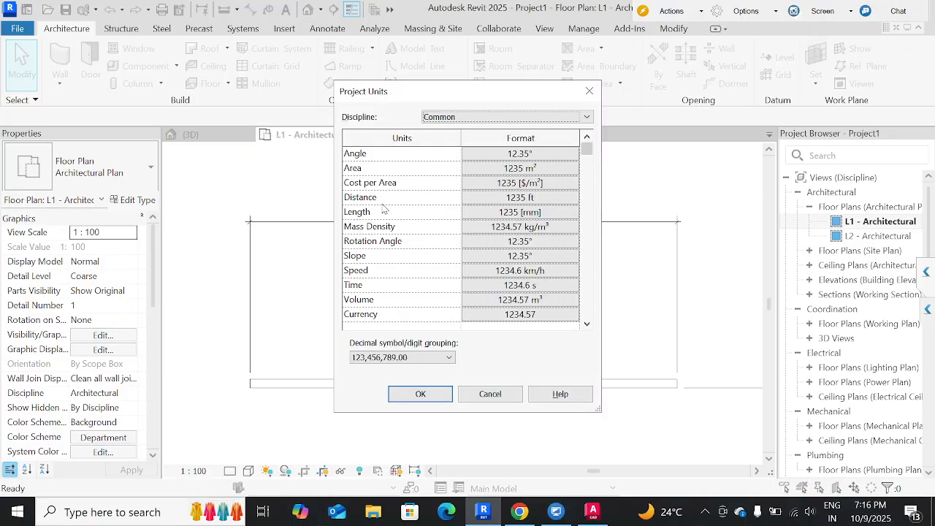
pyautogui.click(516, 214)
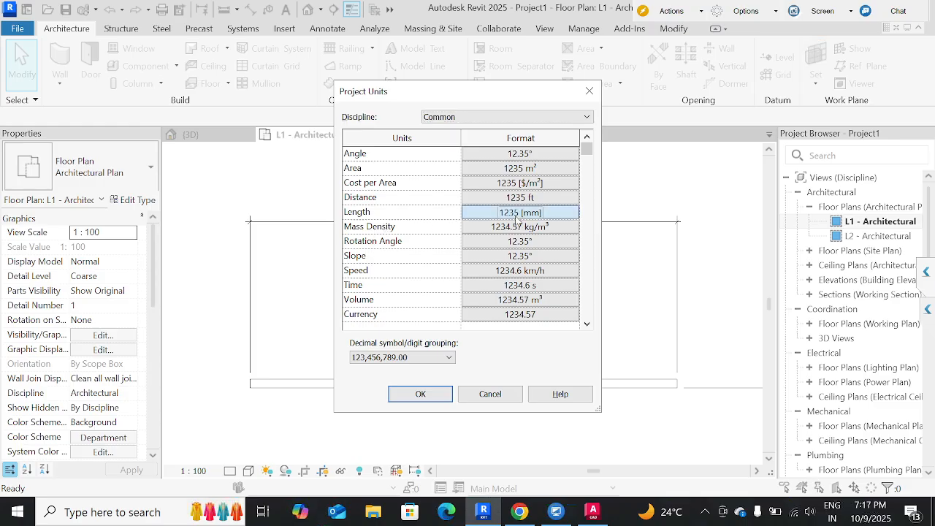
pyautogui.click(471, 177)
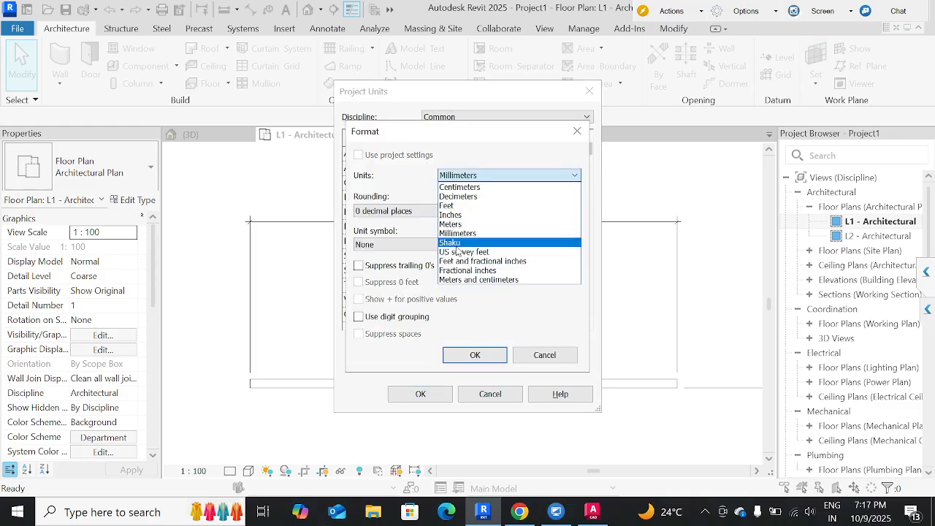
pyautogui.click(455, 205)
pyautogui.click(410, 244)
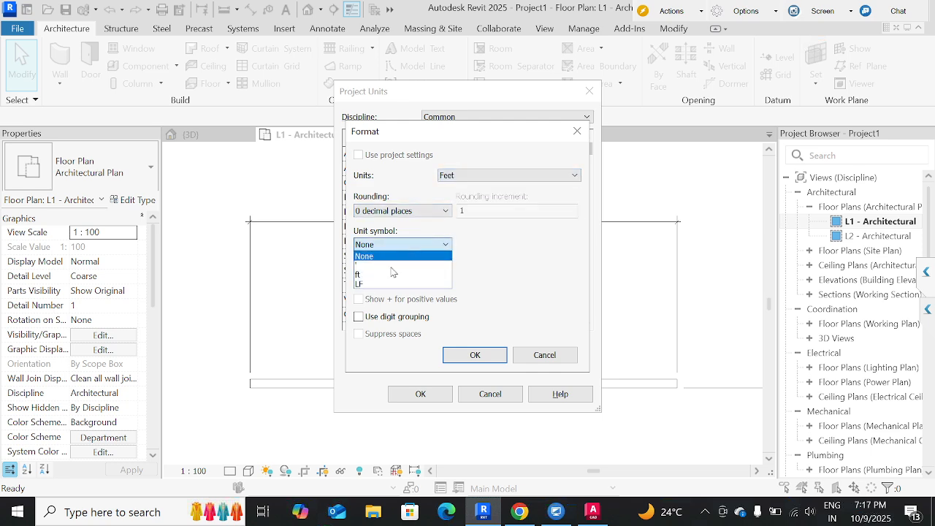
pyautogui.click(387, 272)
pyautogui.click(475, 356)
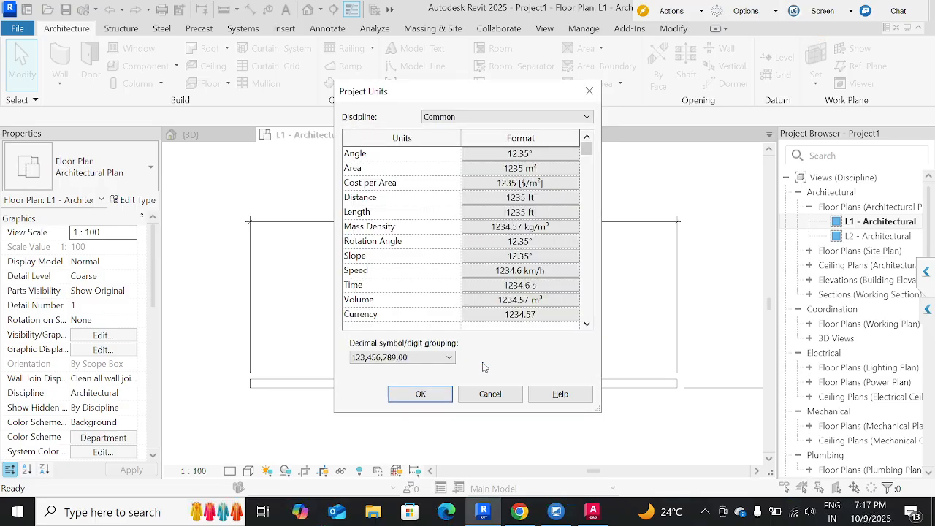
pyautogui.click(422, 394)
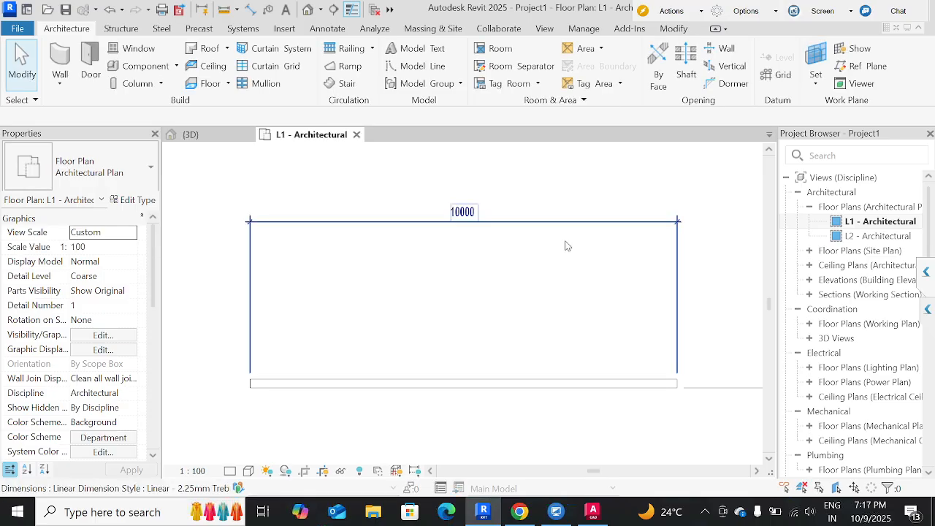
# Make the wall's temporary length dimension permanent as a second dimension between the wall and the existing dimension line.
pyautogui.click(417, 382)
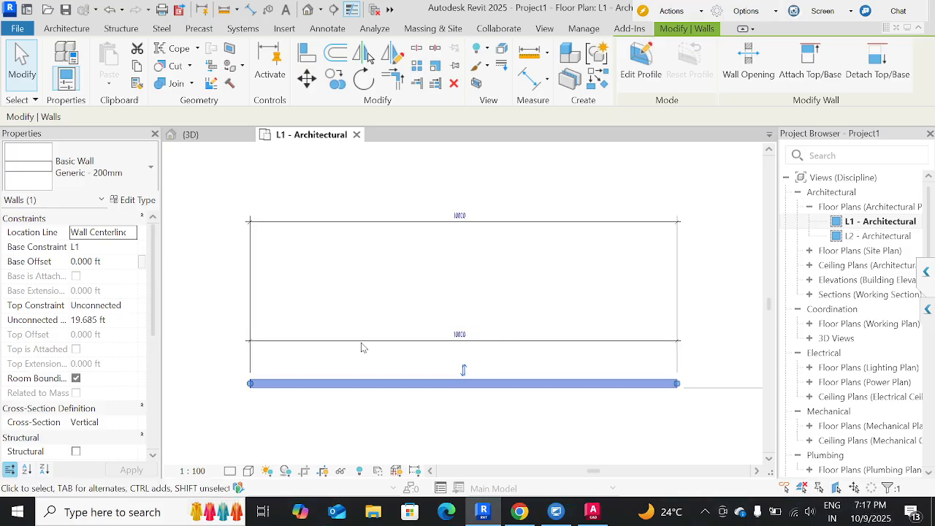
pyautogui.click(423, 297)
pyautogui.click(479, 228)
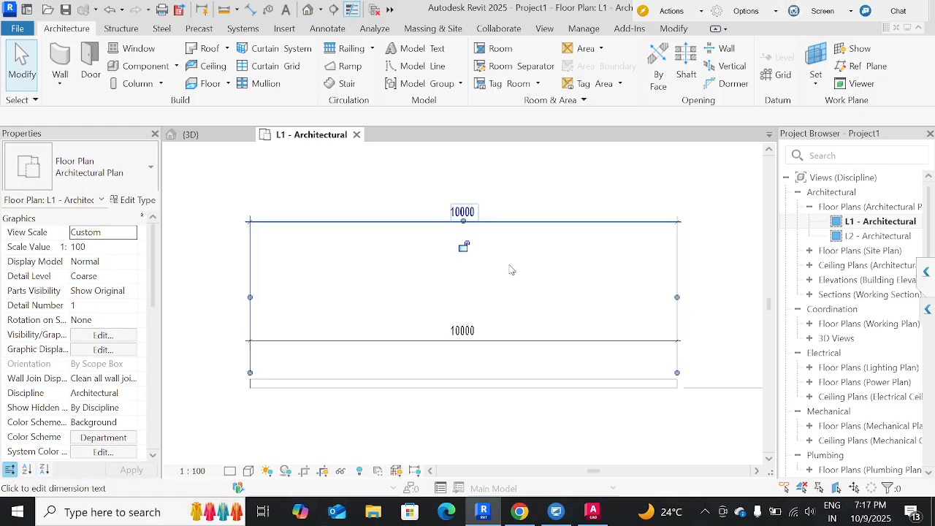
pyautogui.click(510, 271)
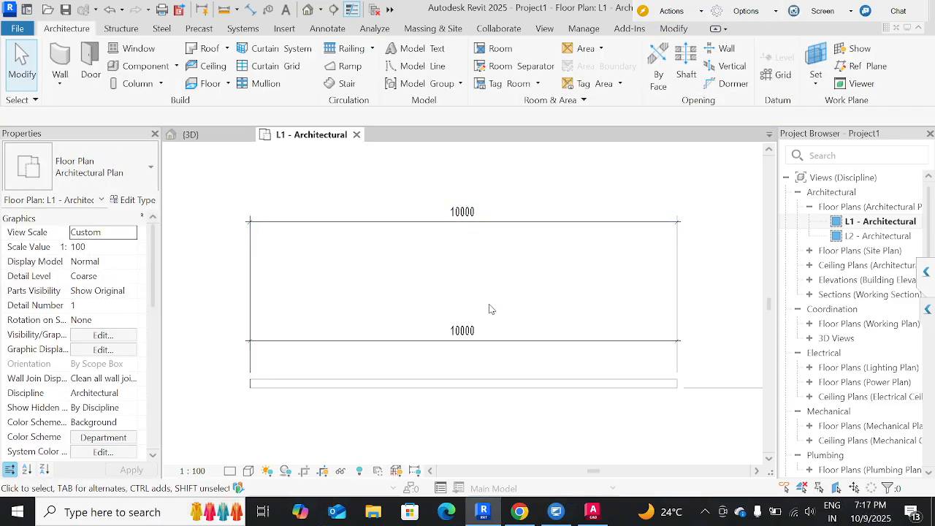
# Examine the type properties of the upper linear dimension and check the wall's temporary length dimension.
pyautogui.click(531, 223)
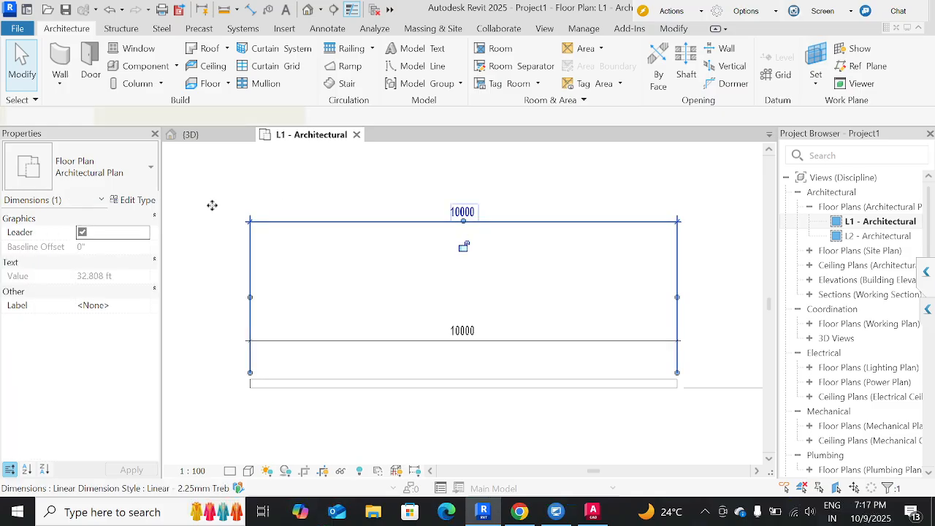
pyautogui.click(135, 200)
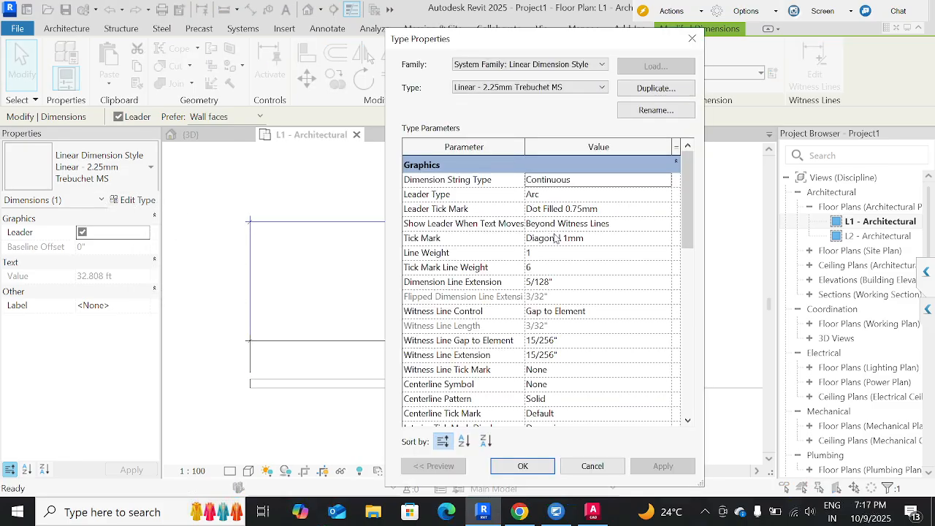
pyautogui.scroll(-4, 554, 241)
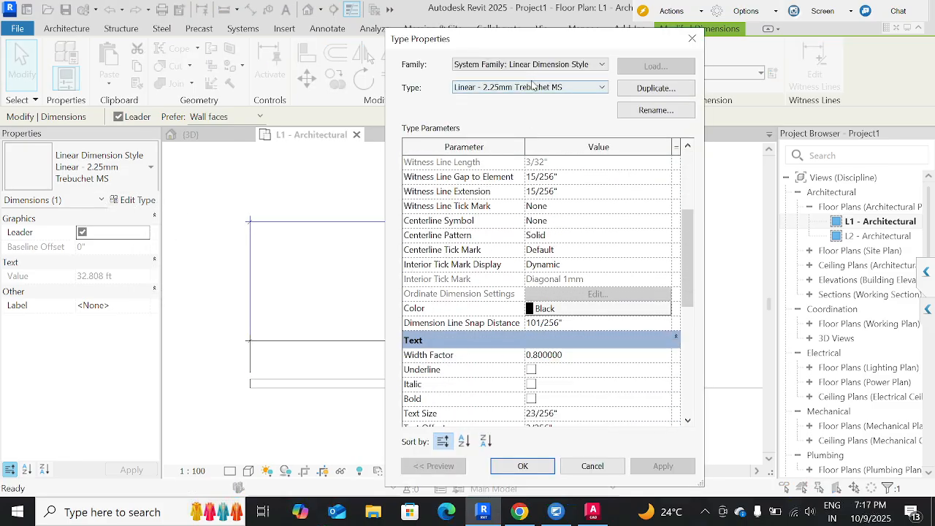
pyautogui.click(533, 90)
pyautogui.click(534, 107)
pyautogui.press('Escape')
pyautogui.press('Escape')
pyautogui.click(348, 385)
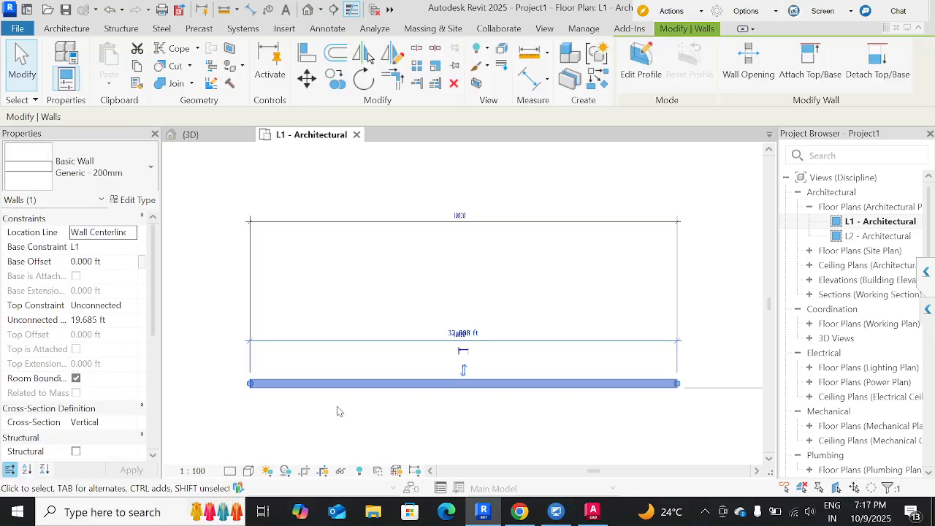
# Draw a second horizontal Generic - 200mm wall 13 ft long just below the first wall.
pyautogui.press('w')
pyautogui.press('a')
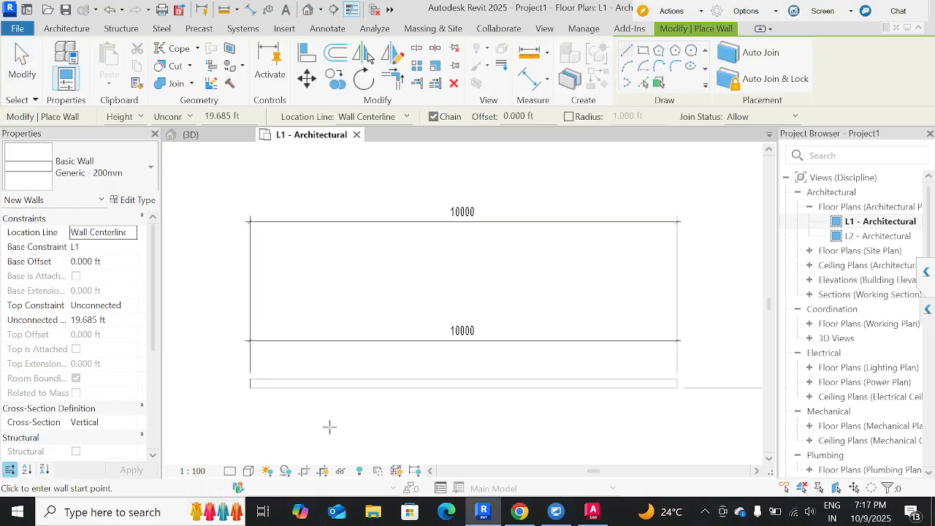
pyautogui.click(330, 423)
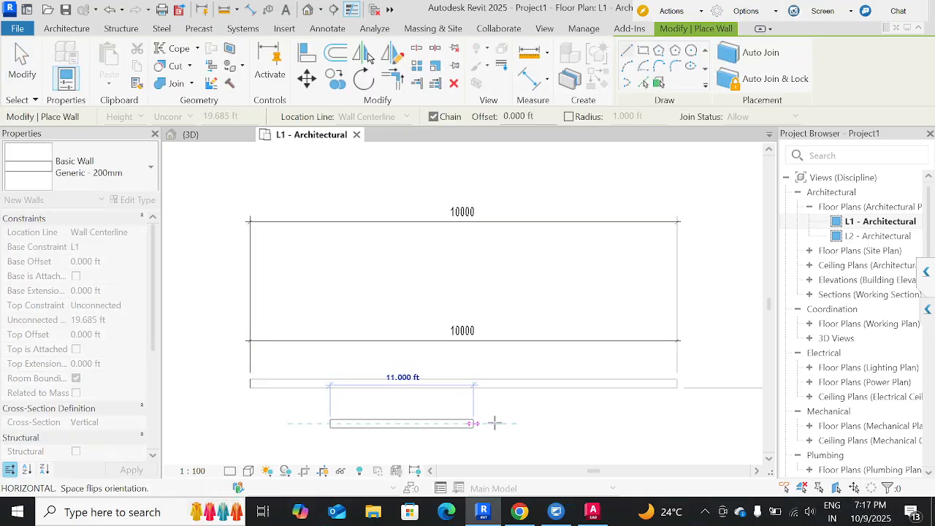
pyautogui.click(499, 423)
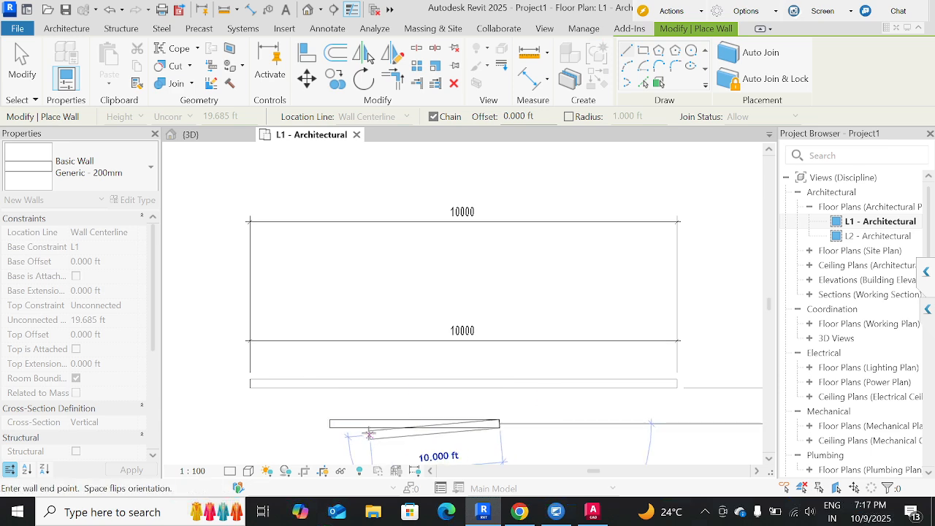
pyautogui.press('Escape')
pyautogui.press('Escape')
pyautogui.press('Escape')
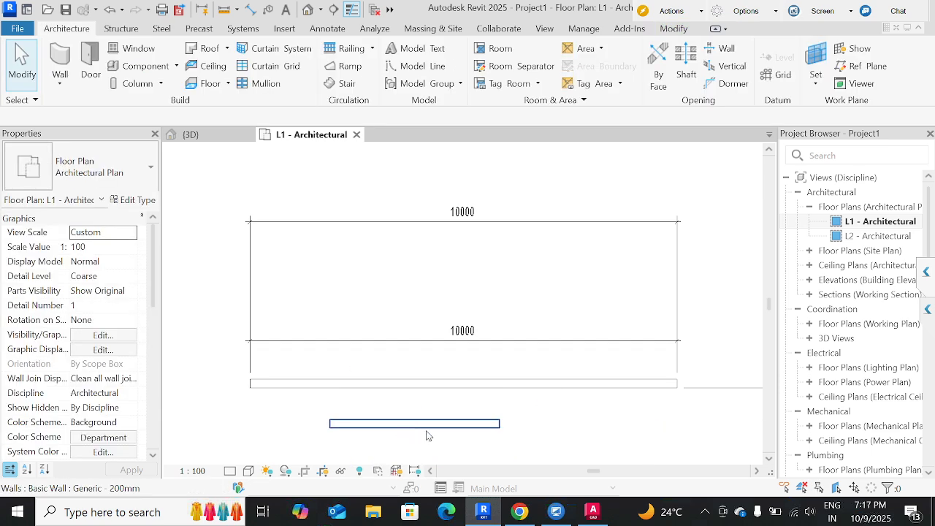
# Move the short wall left so its left end nearly lines up with the long wall's left end.
pyautogui.click(427, 434)
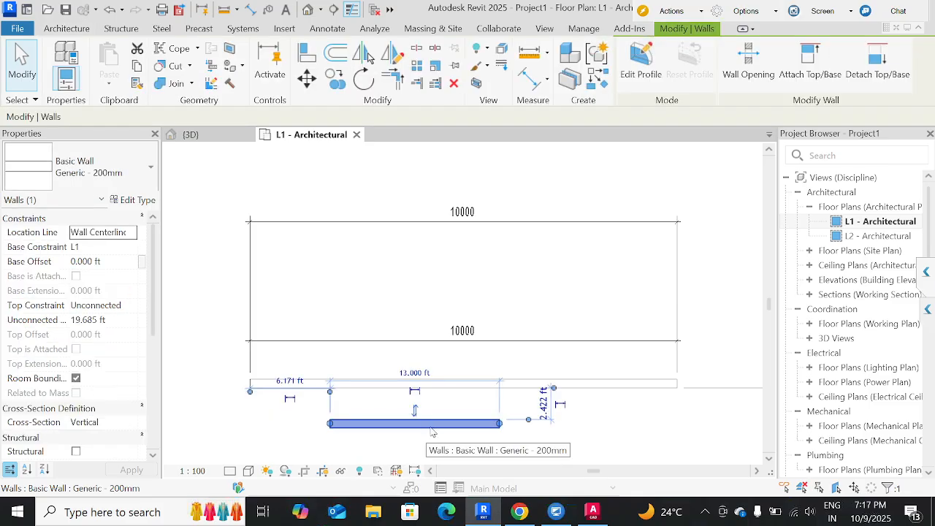
pyautogui.moveTo(432, 424); pyautogui.dragTo(331, 436)
pyautogui.moveTo(415, 331); pyautogui.dragTo(513, 193, button='middle')
# Undo the walls, dimensions and unit changes back to the empty floor plan.
pyautogui.scroll(-4, 429, 351)
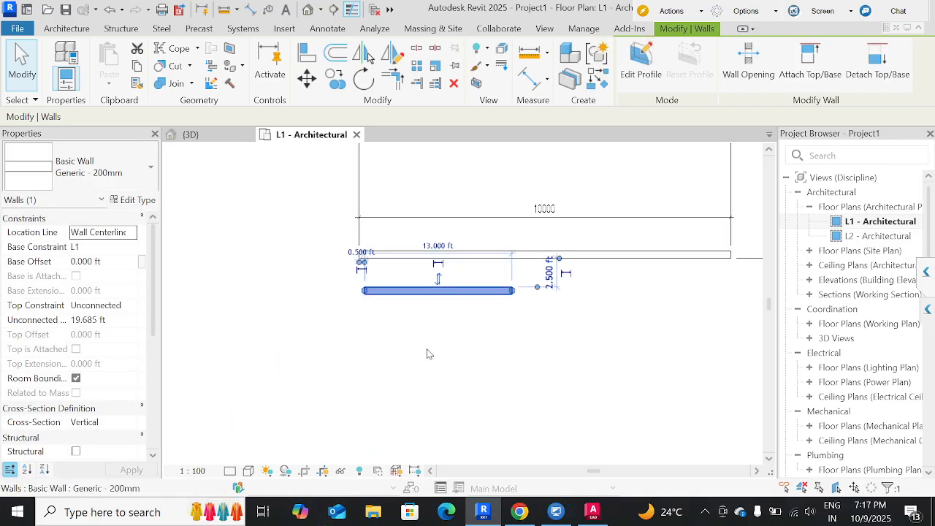
pyautogui.click(491, 371)
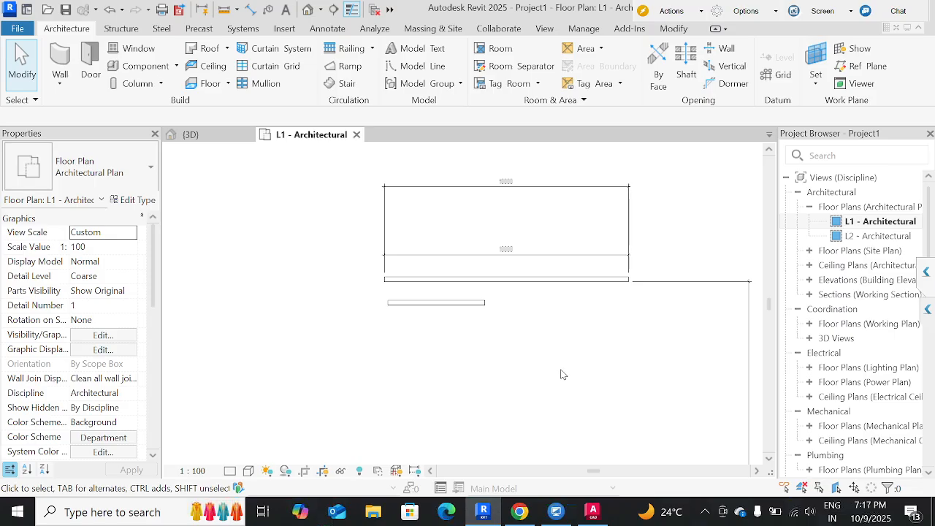
pyautogui.hotkey('ctrl', 'z')
pyautogui.hotkey('ctrl', 'z')
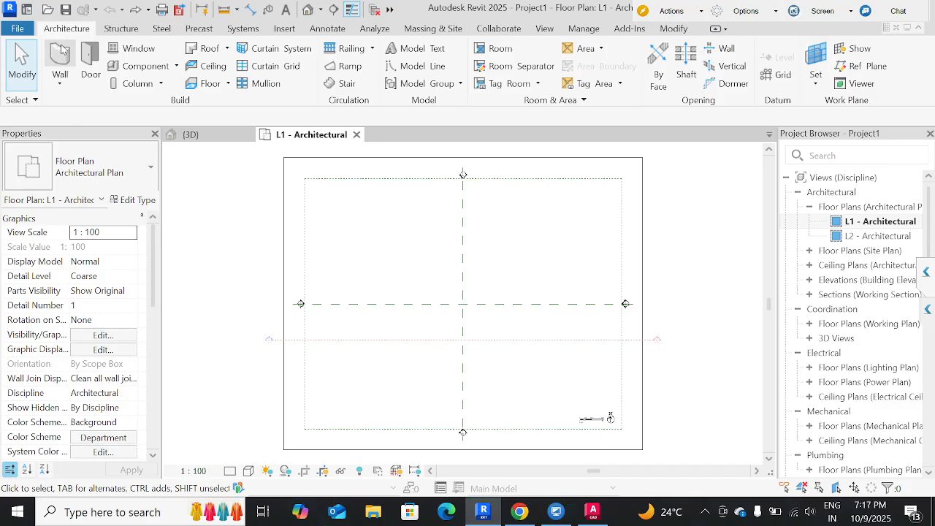
pyautogui.press('w')
pyautogui.press('a')
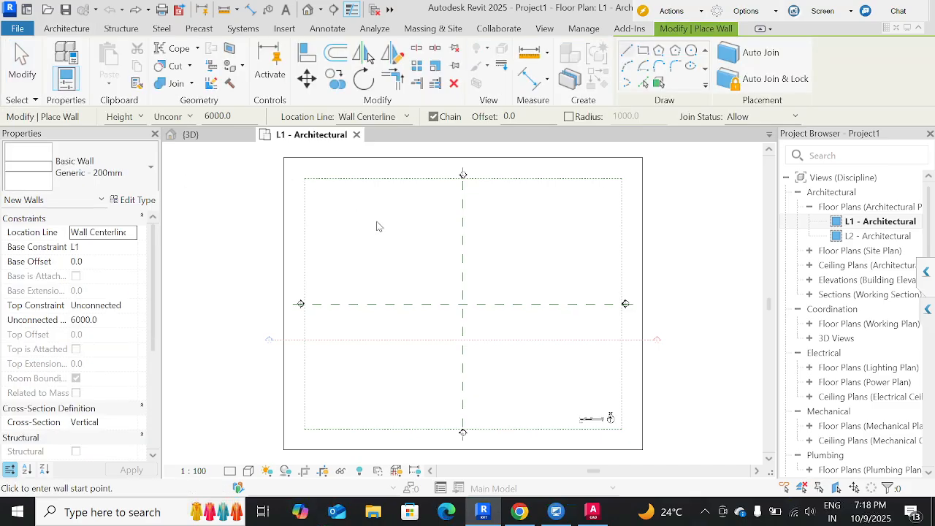
pyautogui.press('Escape')
# Check the unit formats in the project units settings and close them without changes.
pyautogui.press('u')
pyautogui.press('n')
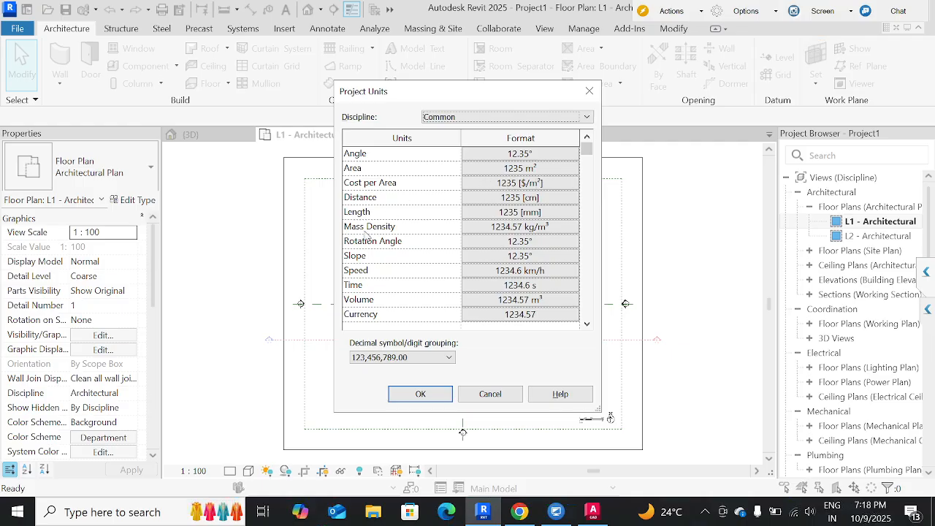
pyautogui.click(590, 91)
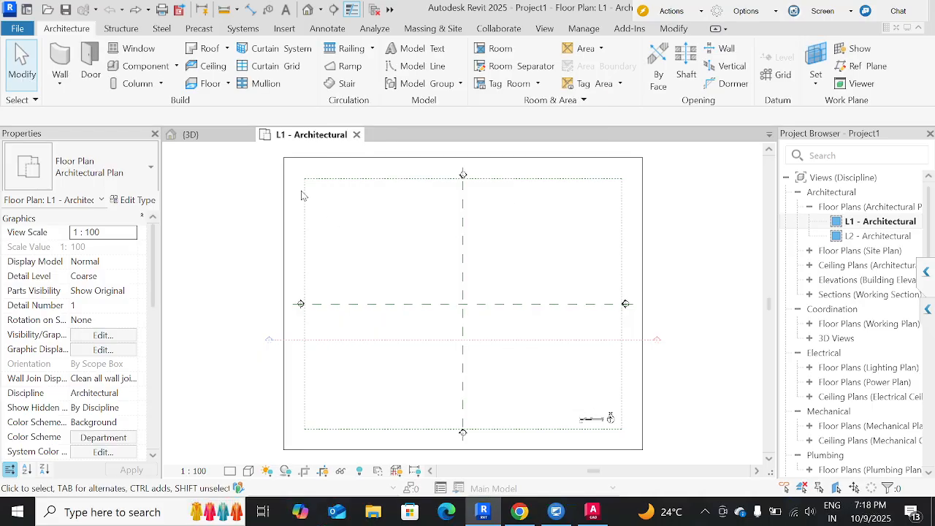
# Draw a horizontal Generic - 200mm wall 1000 mm long in the upper-left area of the floor plan.
pyautogui.press('w')
pyautogui.press('a')
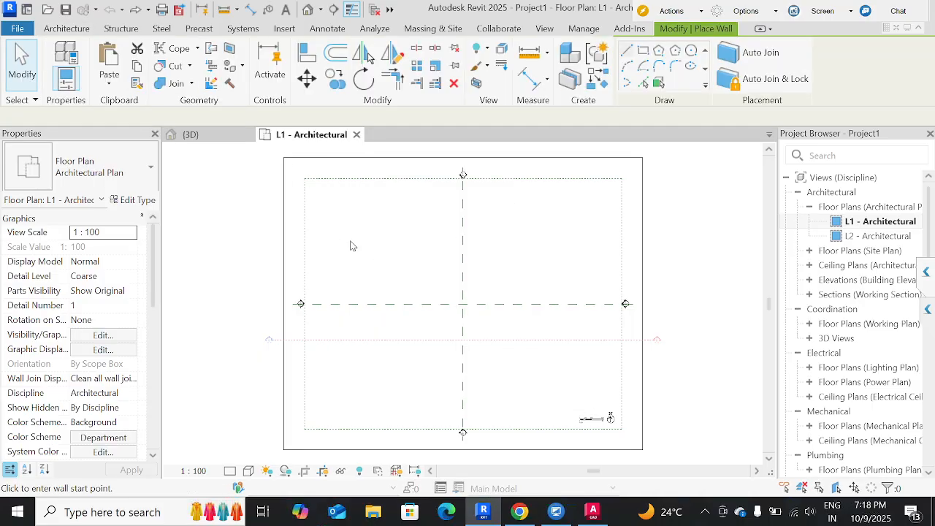
pyautogui.click(355, 236)
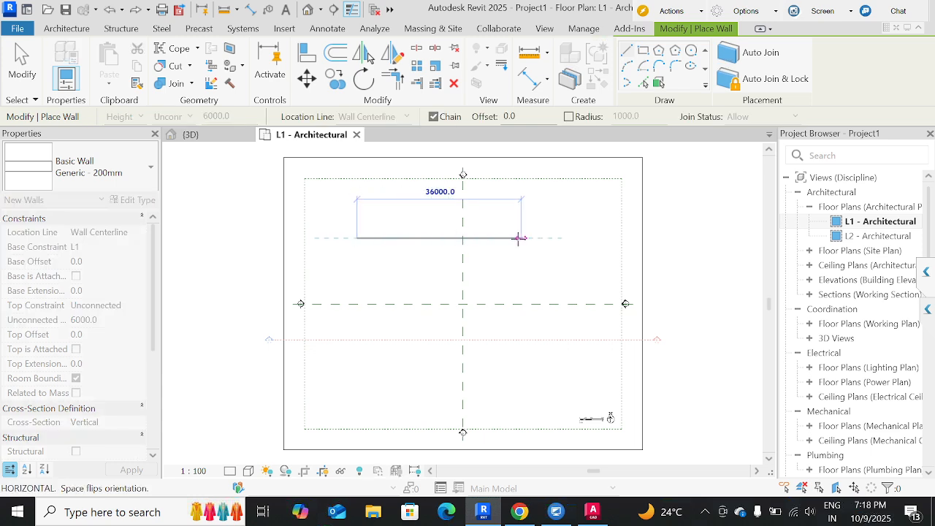
pyautogui.write('100')
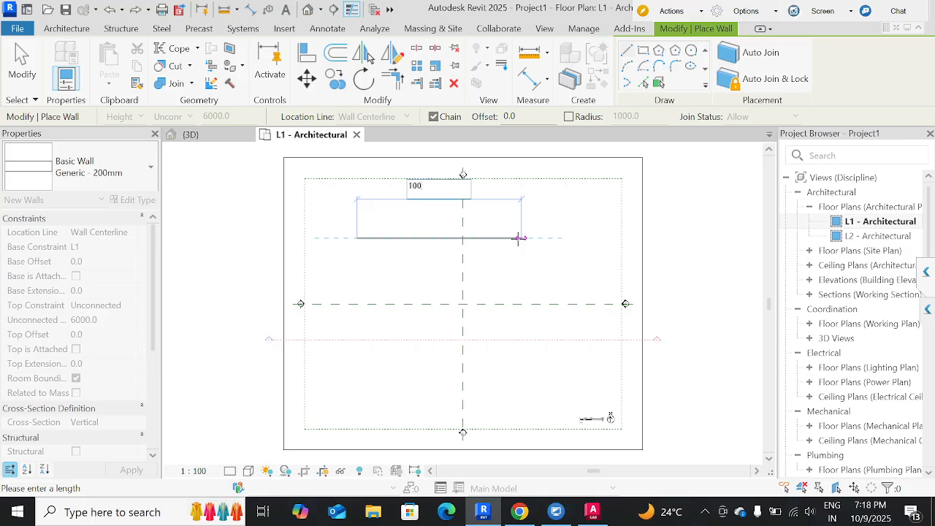
pyautogui.write('0')
pyautogui.press('Return')
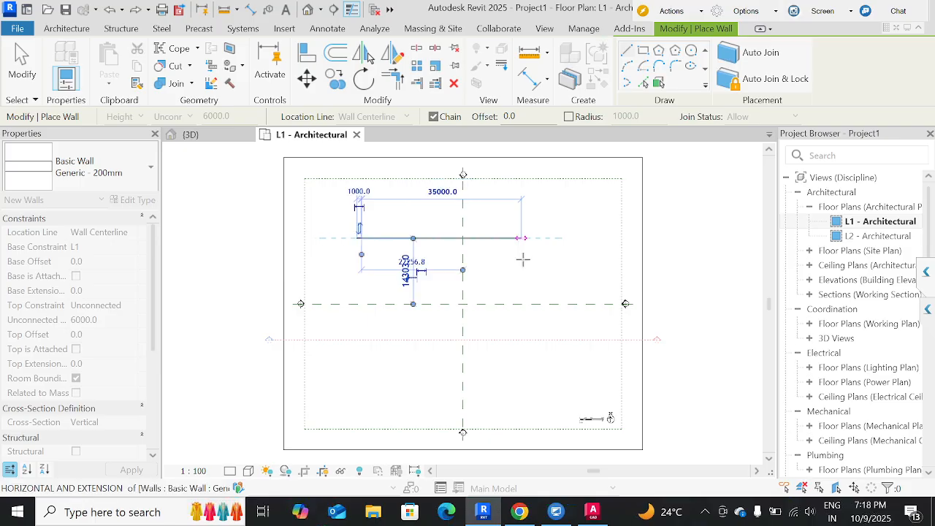
pyautogui.press('Escape')
pyautogui.press('Escape')
# Set the project's Length units to Feet with 0 decimal places and no unit symbol.
pyautogui.scroll(5, 367, 245)
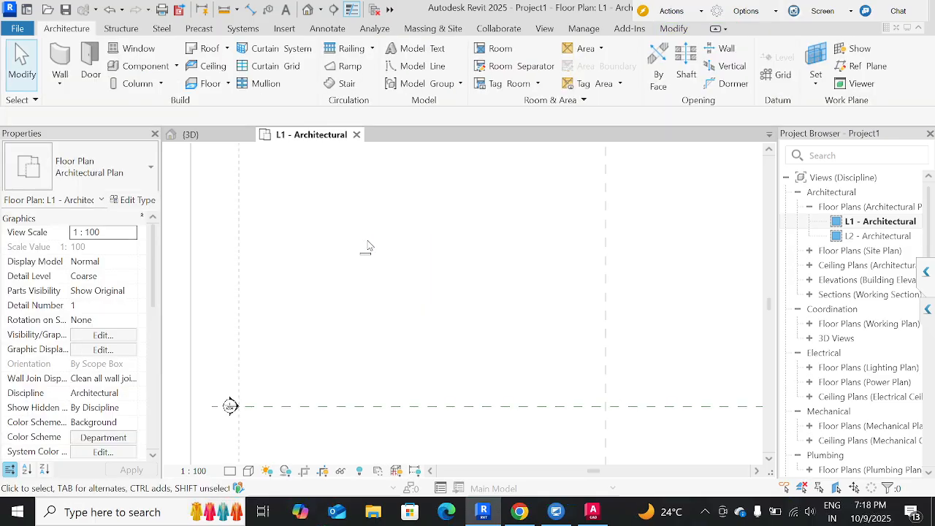
pyautogui.scroll(3, 367, 246)
pyautogui.press('u')
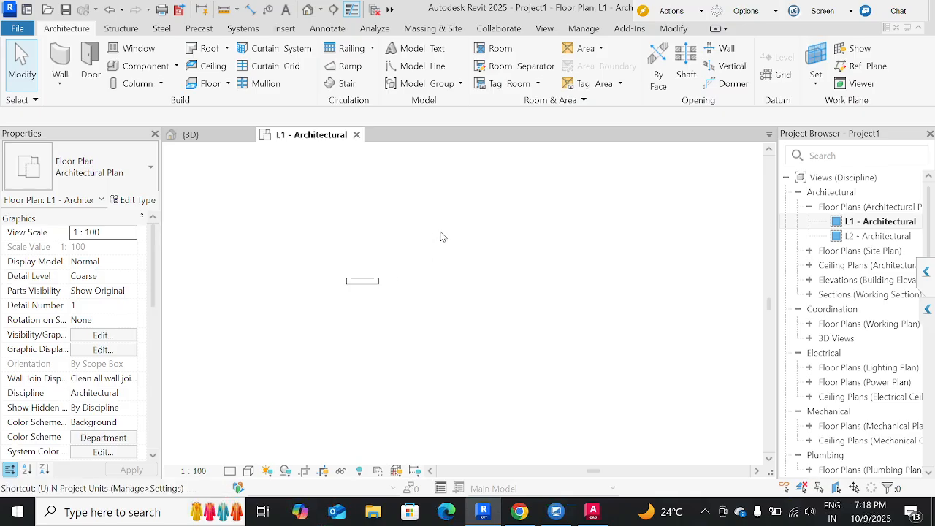
pyautogui.press('n')
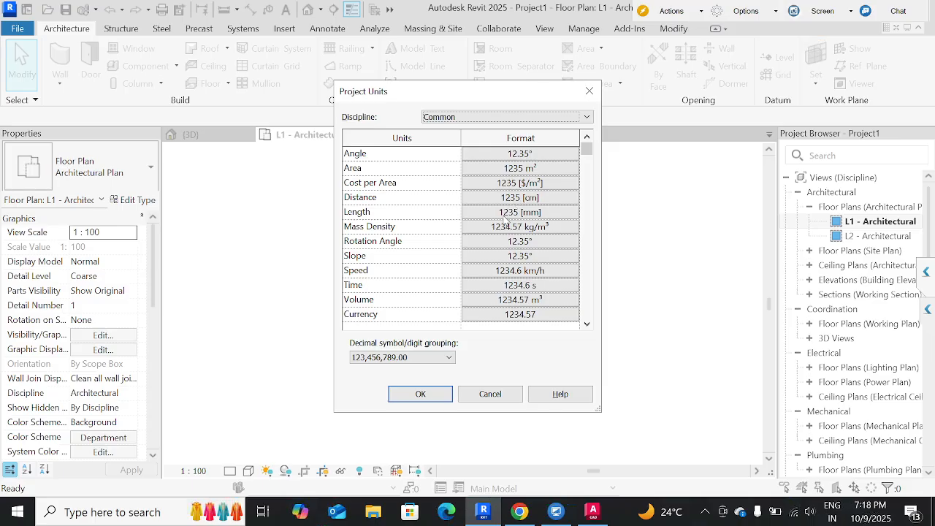
pyautogui.click(520, 212)
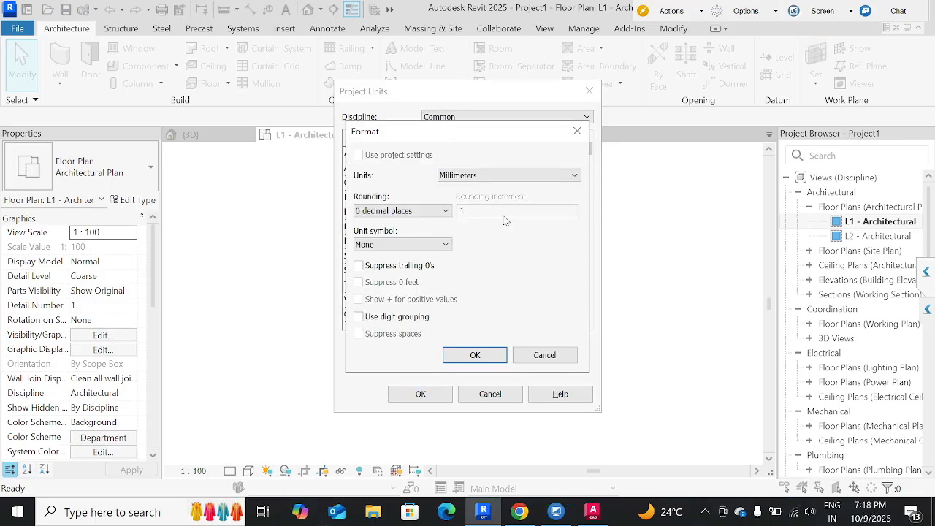
pyautogui.click(497, 176)
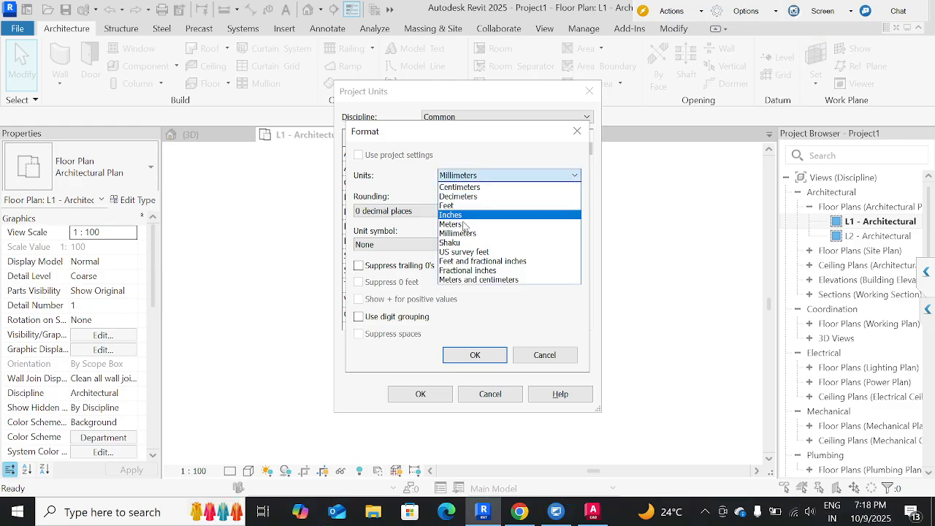
pyautogui.click(482, 206)
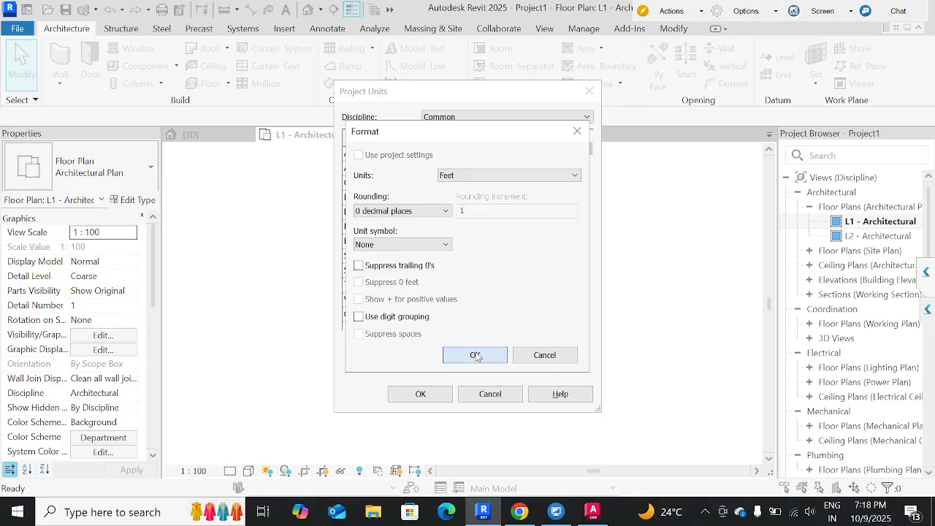
pyautogui.click(474, 356)
pyautogui.click(420, 393)
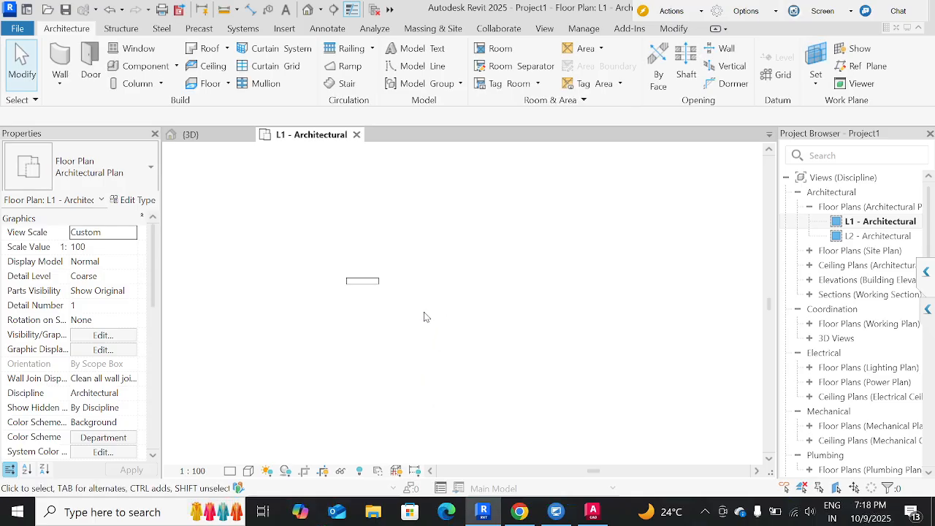
# Draw a much longer horizontal Generic - 200mm wall below the short wall, starting in line with its left end.
pyautogui.press('w')
pyautogui.press('a')
pyautogui.click(348, 323)
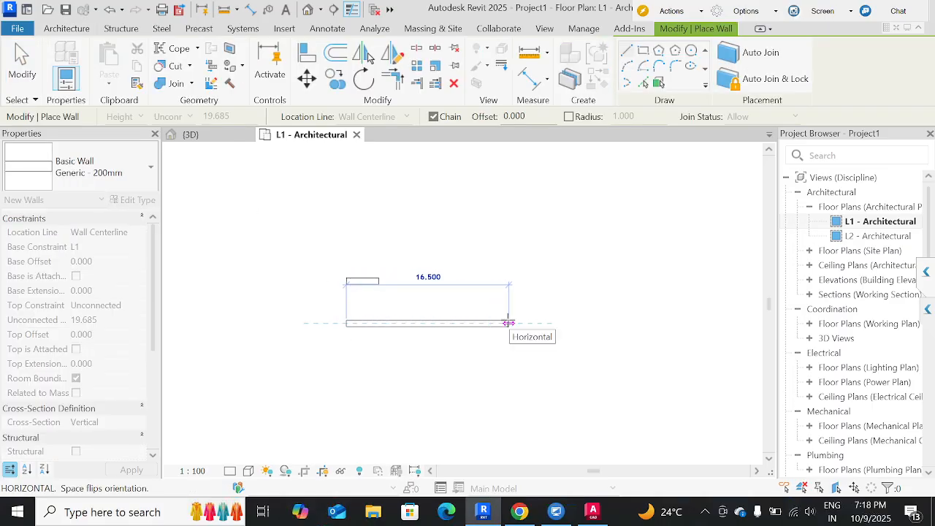
pyautogui.write('1000')
pyautogui.press('Return')
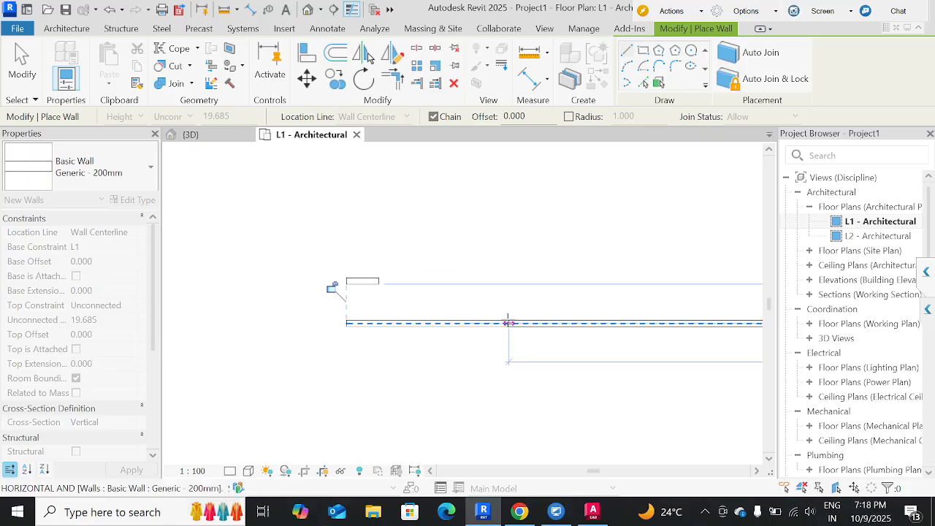
pyautogui.press('Escape')
pyautogui.scroll(-5, 508, 329)
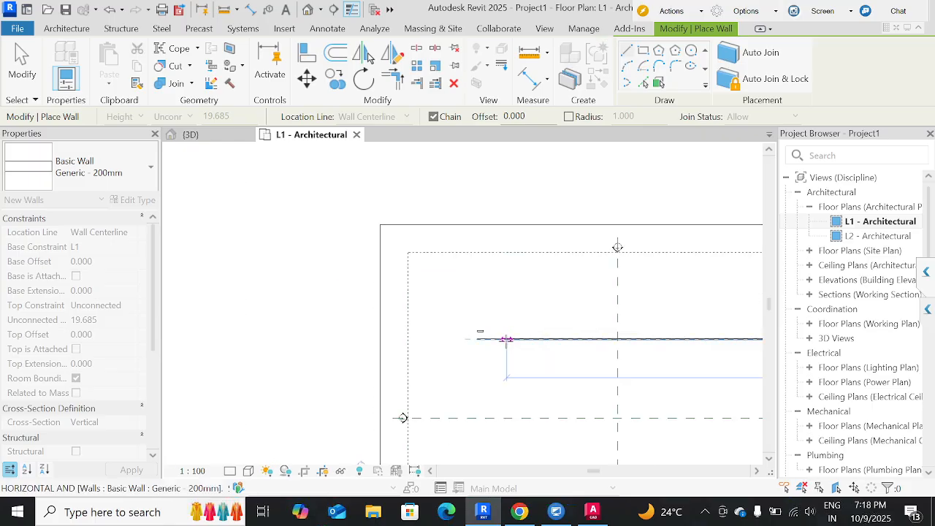
pyautogui.press('Escape')
# Move the long wall left and slightly down so it starts at the scope box's left edge, and deselect it.
pyautogui.moveTo(597, 351); pyautogui.dragTo(515, 352, button='middle')
pyautogui.click(343, 323)
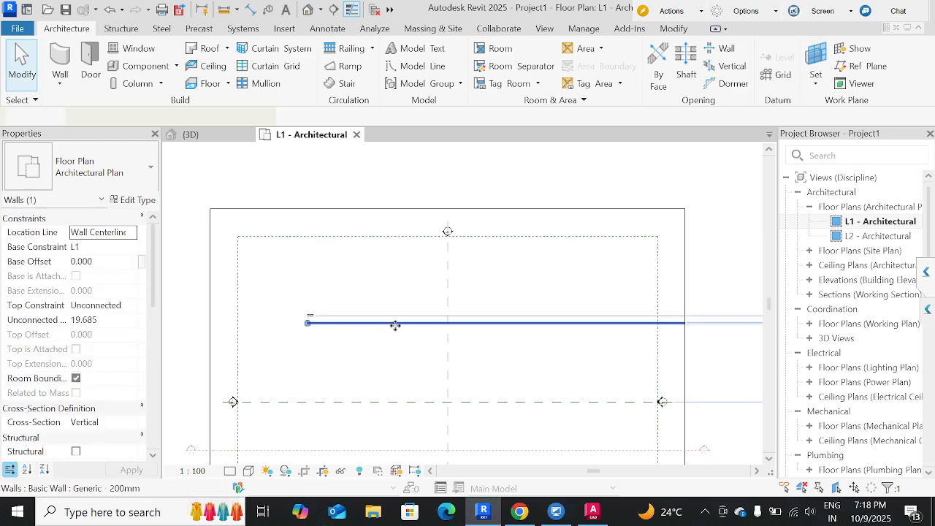
pyautogui.moveTo(364, 323); pyautogui.dragTo(329, 336)
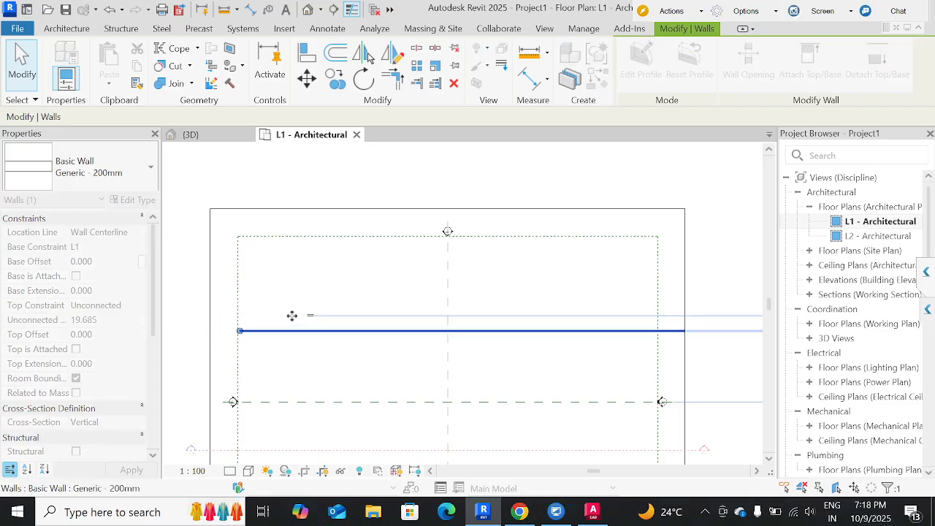
pyautogui.scroll(-1, 338, 266)
pyautogui.scroll(-1, 337, 266)
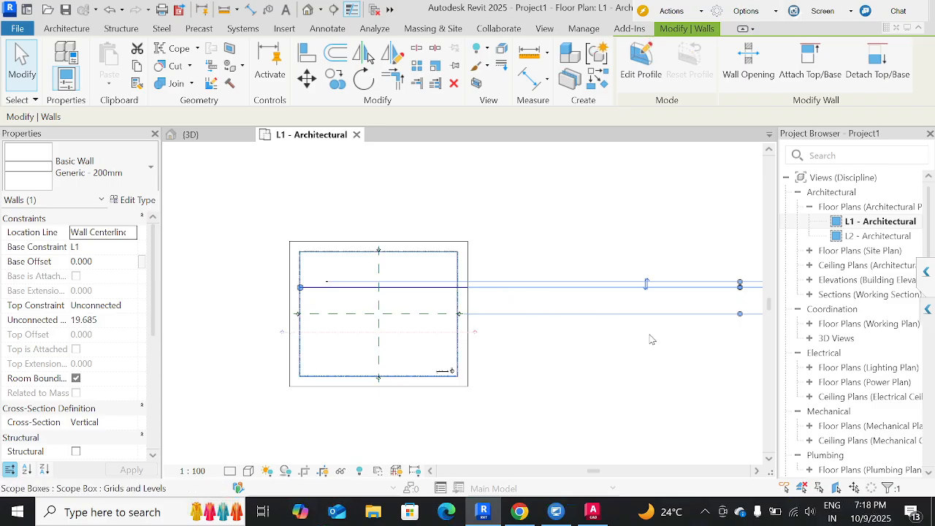
pyautogui.moveTo(649, 339); pyautogui.dragTo(552, 371, button='middle')
pyautogui.click(604, 426)
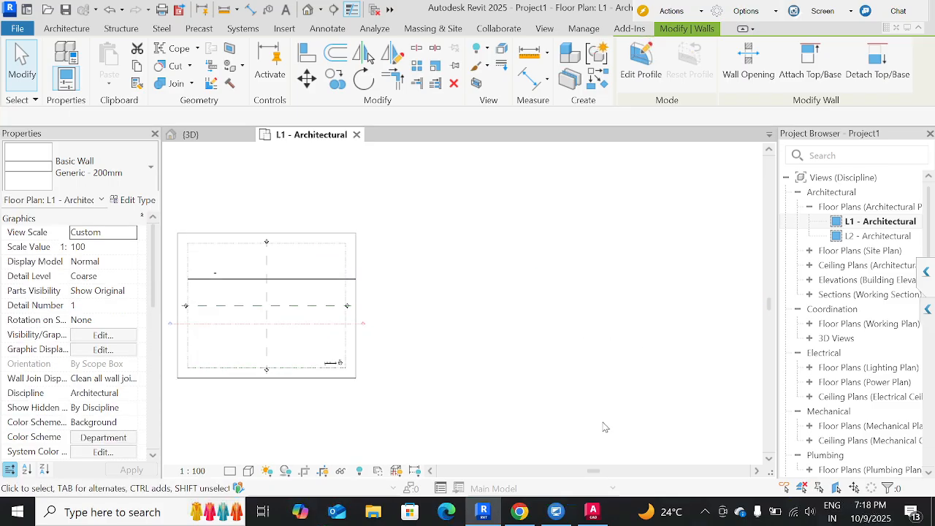
# Switch to AutoCAD and set the drawing's insertion scale units to Millimeters.
pyautogui.click(593, 511)
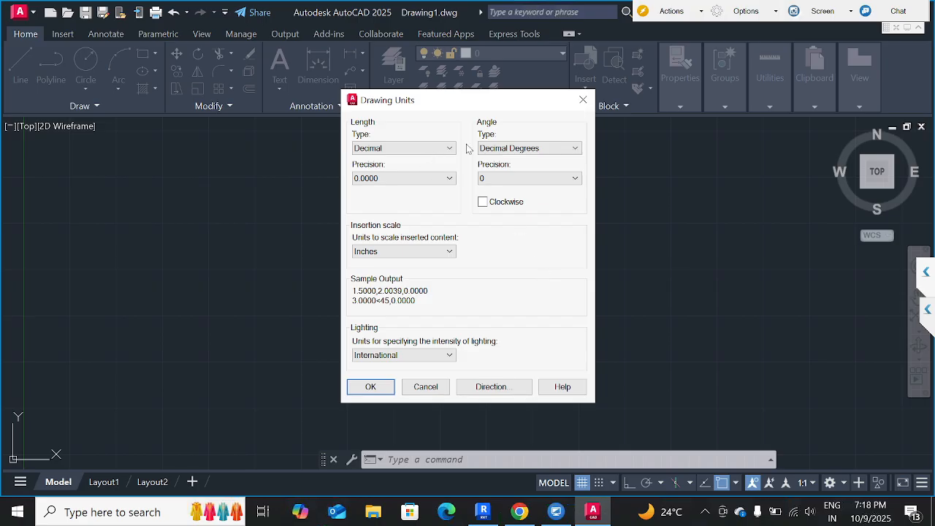
pyautogui.click(437, 252)
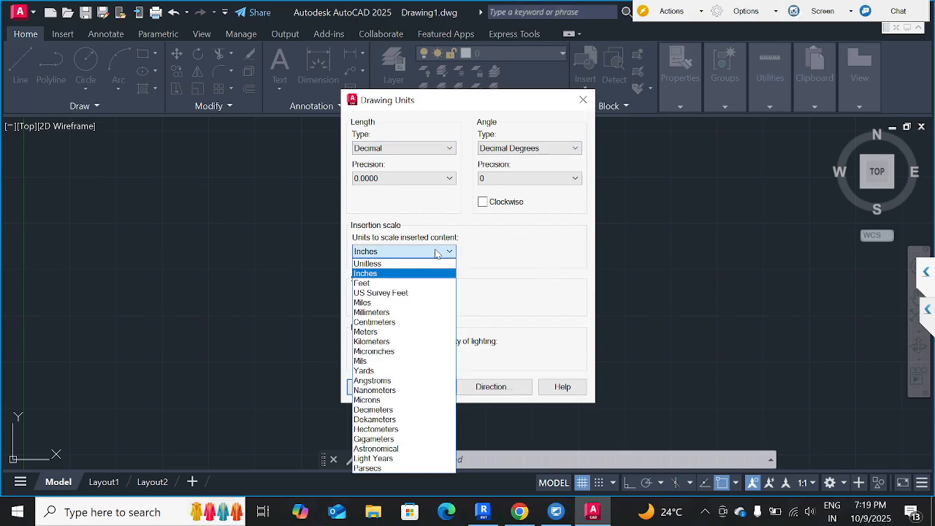
pyautogui.click(386, 314)
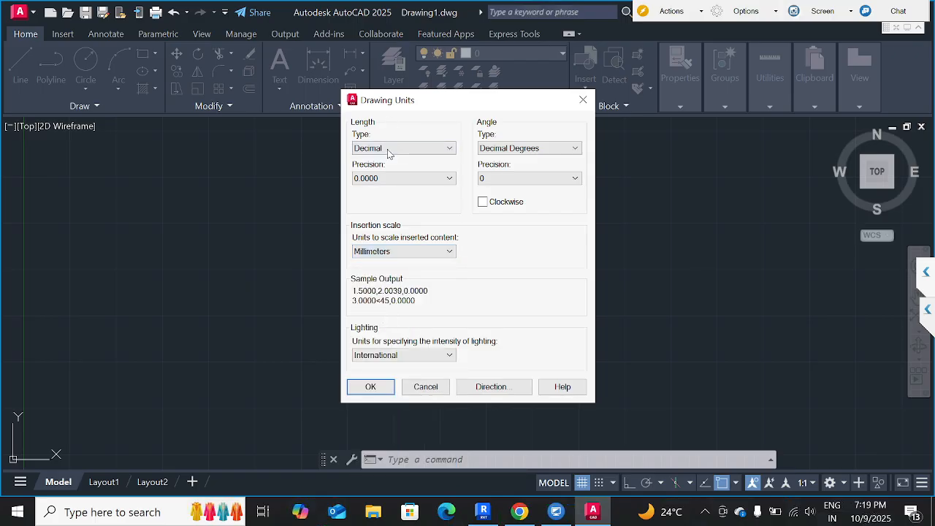
pyautogui.click(378, 389)
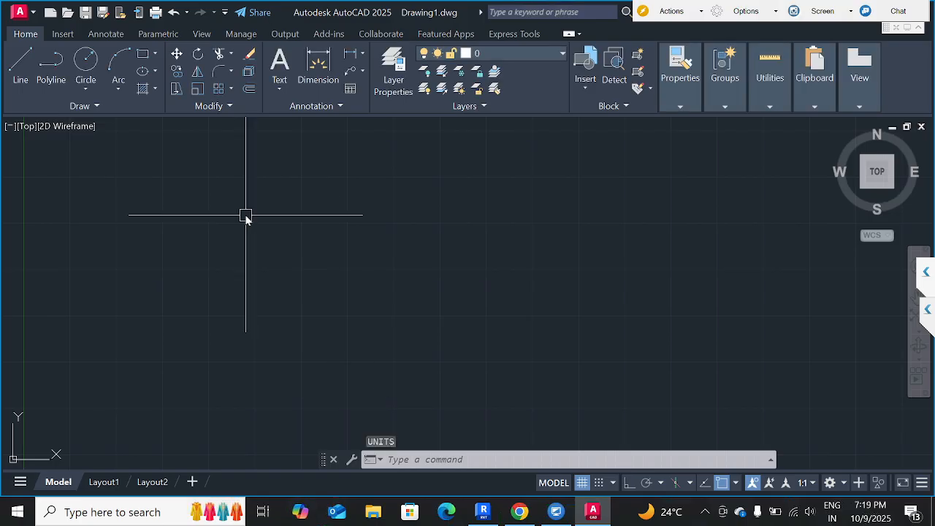
pyautogui.click(21, 64)
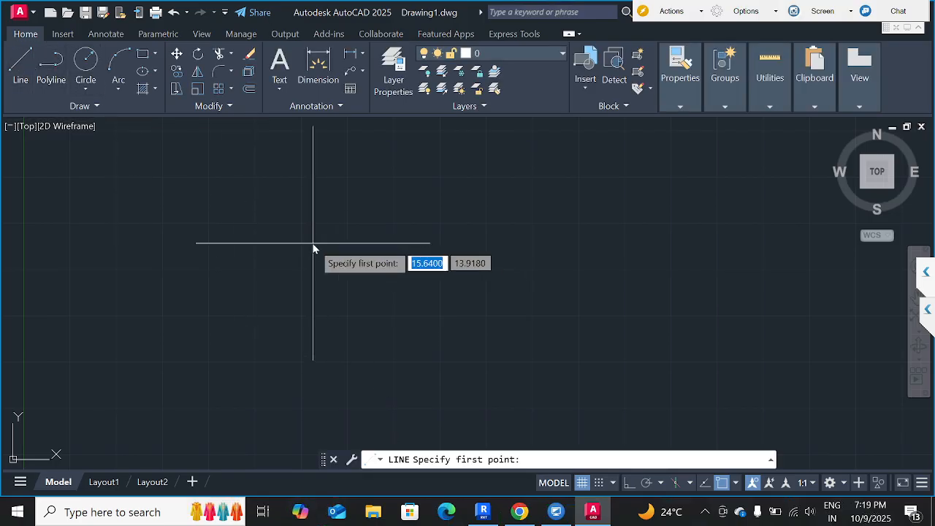
pyautogui.click(312, 244)
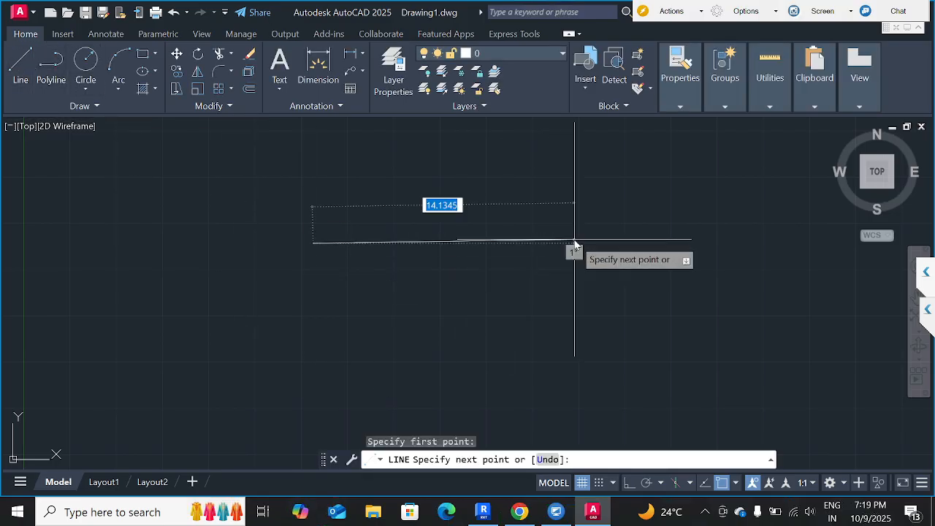
pyautogui.press('super+p')
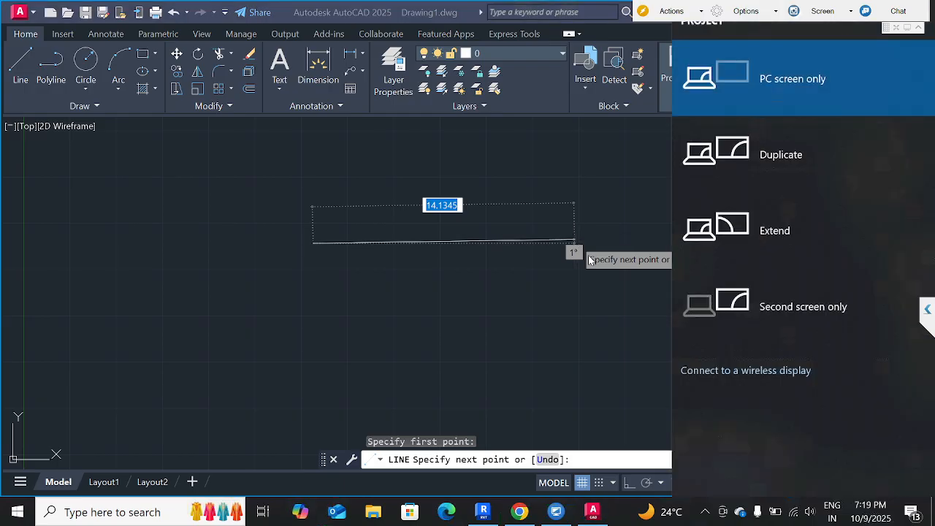
pyautogui.press('Escape')
pyautogui.press('Escape')
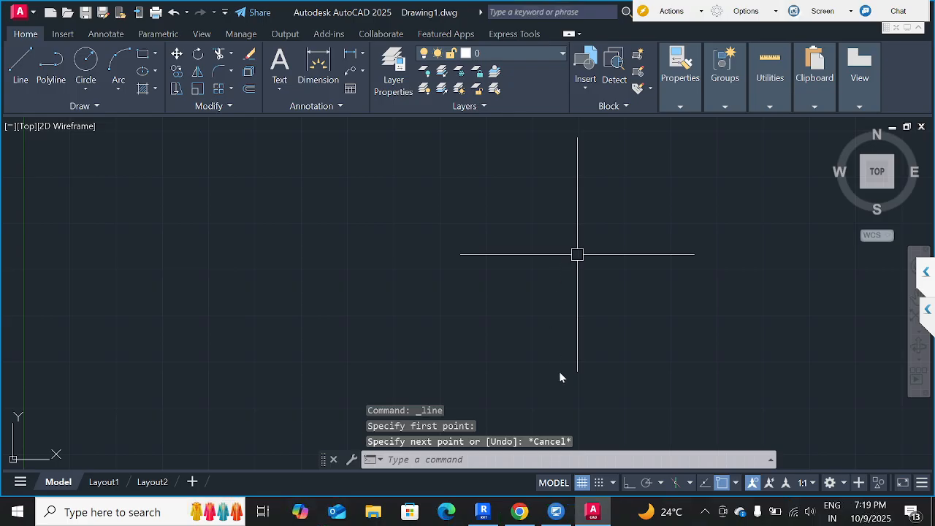
# Turn on Ortho mode and draw a horizontal line 1000 units long, starting just right of the origin.
pyautogui.click(628, 483)
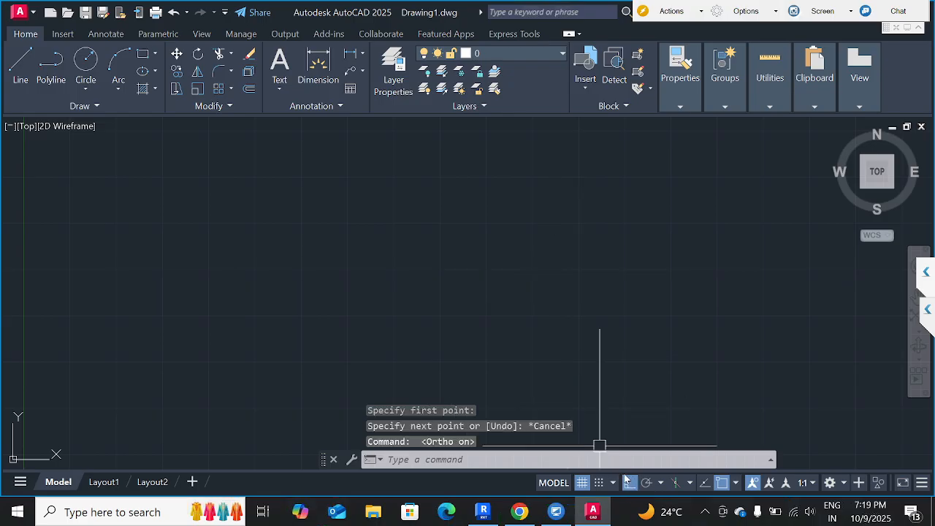
pyautogui.click(24, 64)
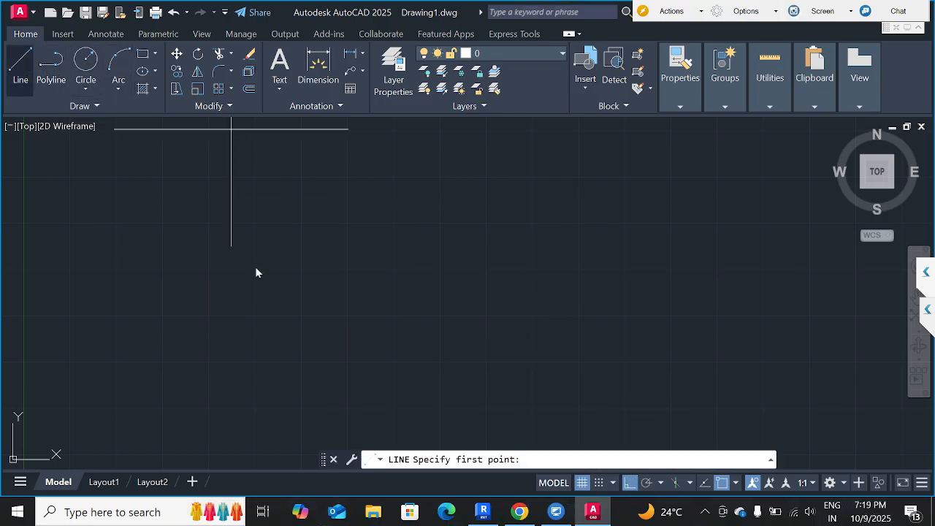
pyautogui.click(269, 228)
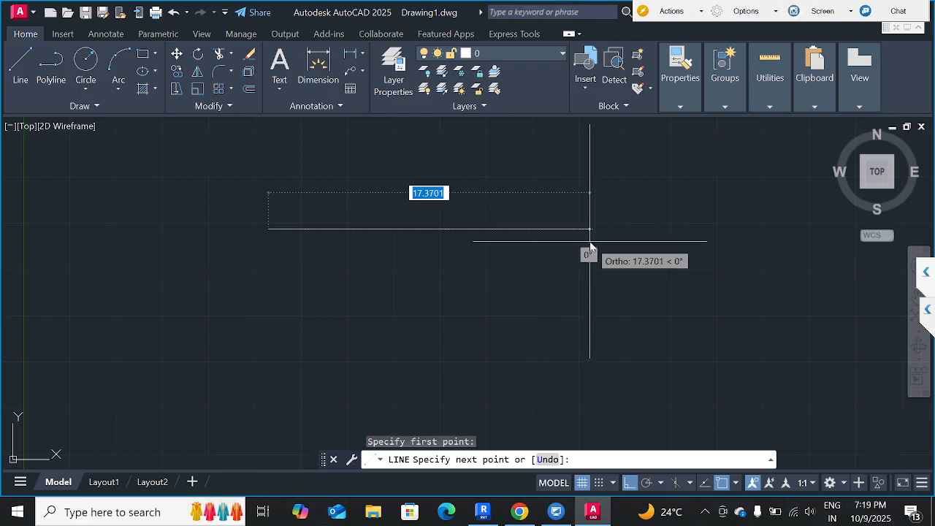
pyautogui.write('1000')
pyautogui.press('Return')
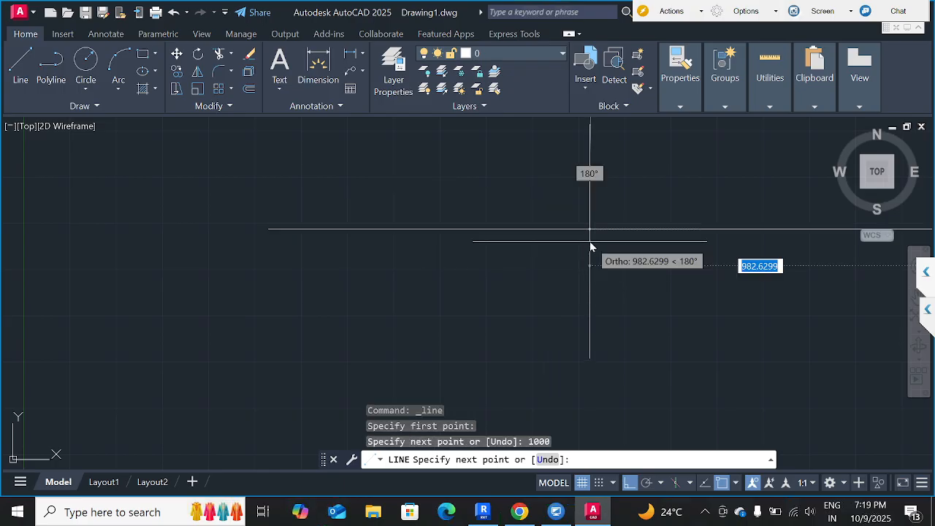
pyautogui.press('Escape')
pyautogui.press('Escape')
pyautogui.scroll(-12, 562, 241)
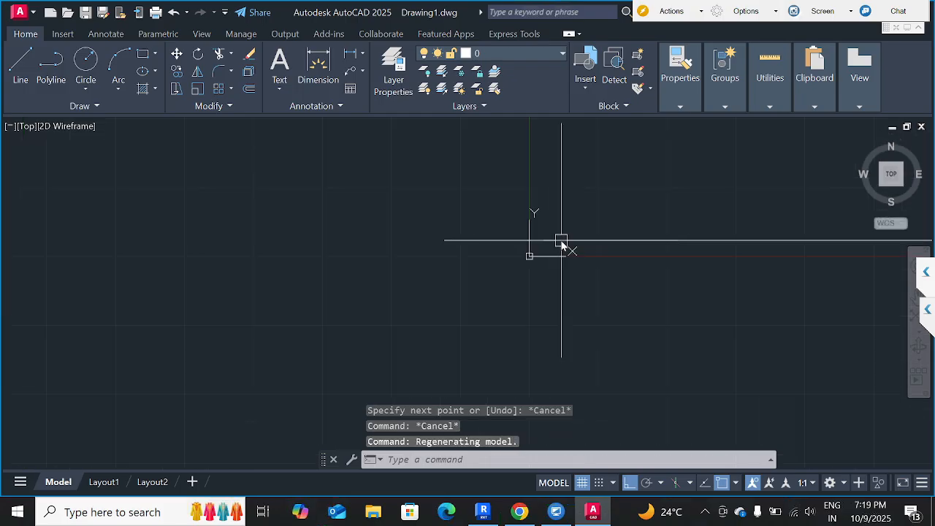
pyautogui.moveTo(647, 258); pyautogui.dragTo(428, 260, button='middle')
pyautogui.scroll(-8, 428, 260)
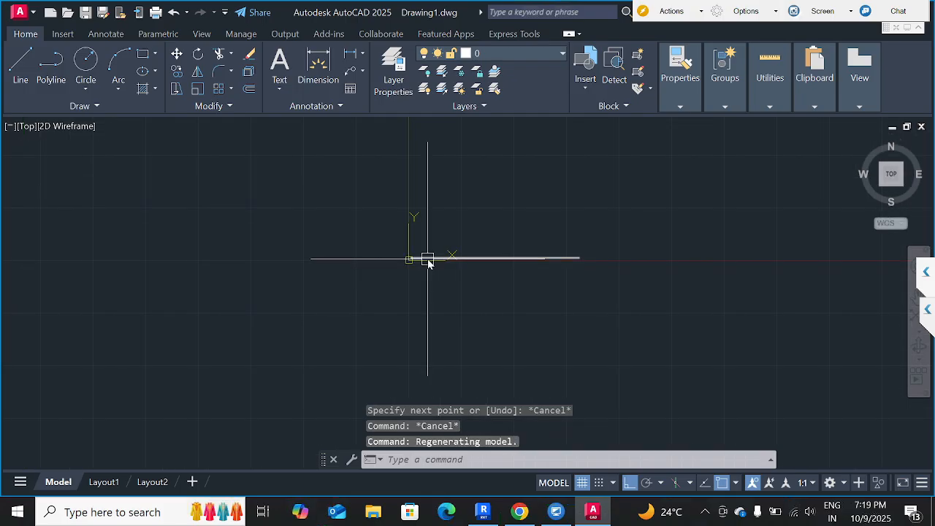
pyautogui.scroll(12, 429, 265)
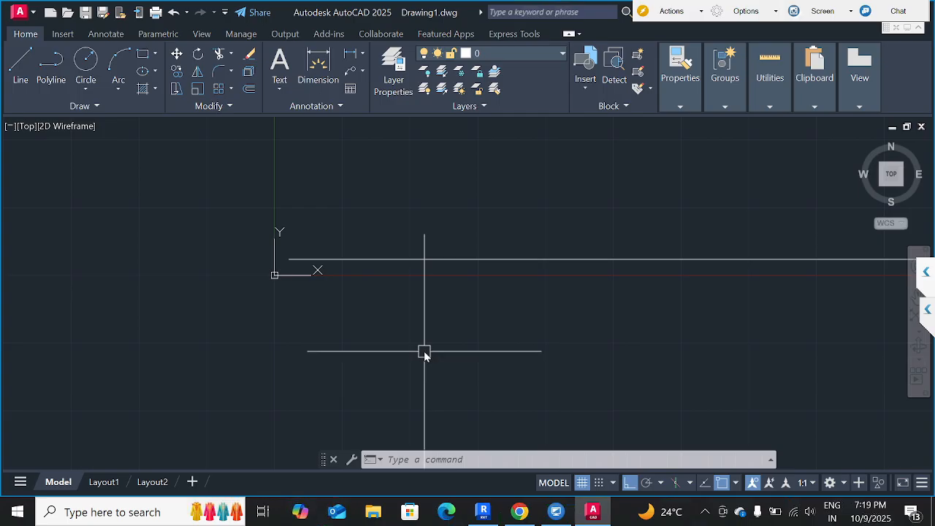
# Change the drawing's insertion scale units to Feet.
pyautogui.write('UN')
pyautogui.press('Return')
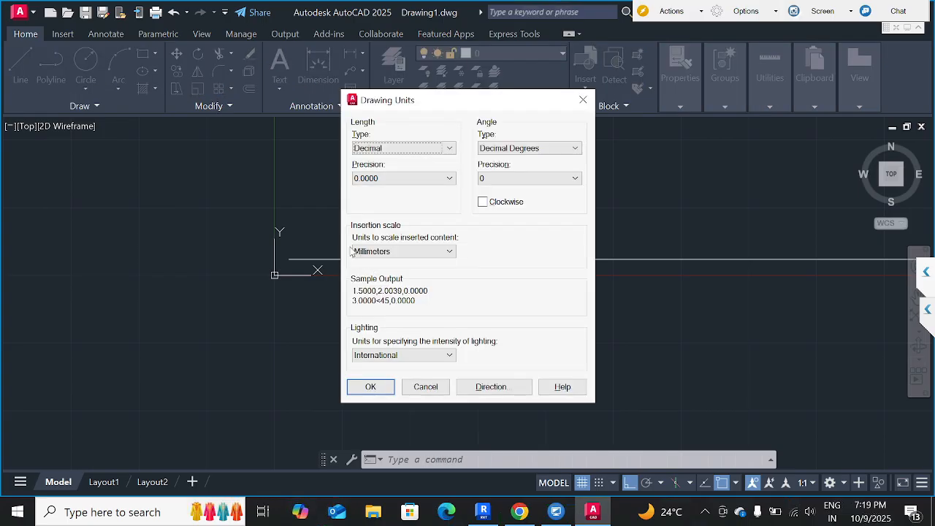
pyautogui.click(393, 251)
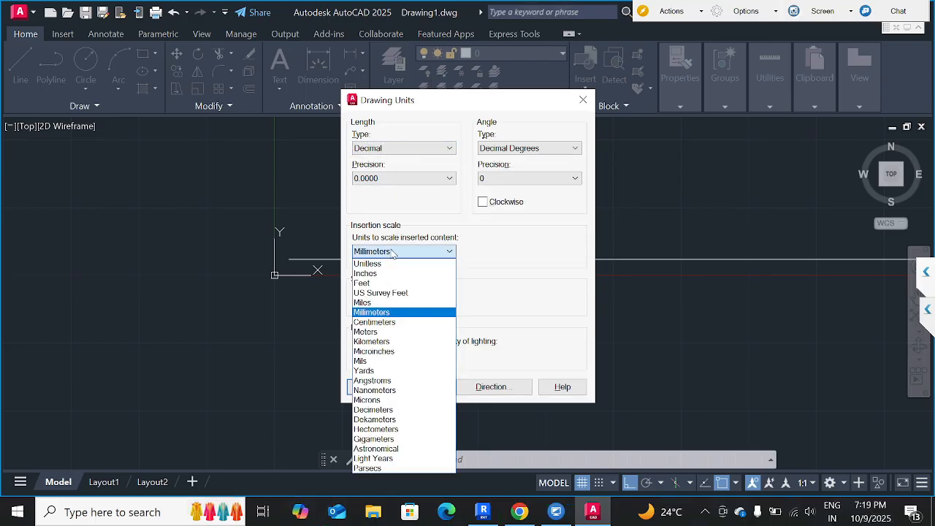
pyautogui.click(369, 283)
pyautogui.click(370, 387)
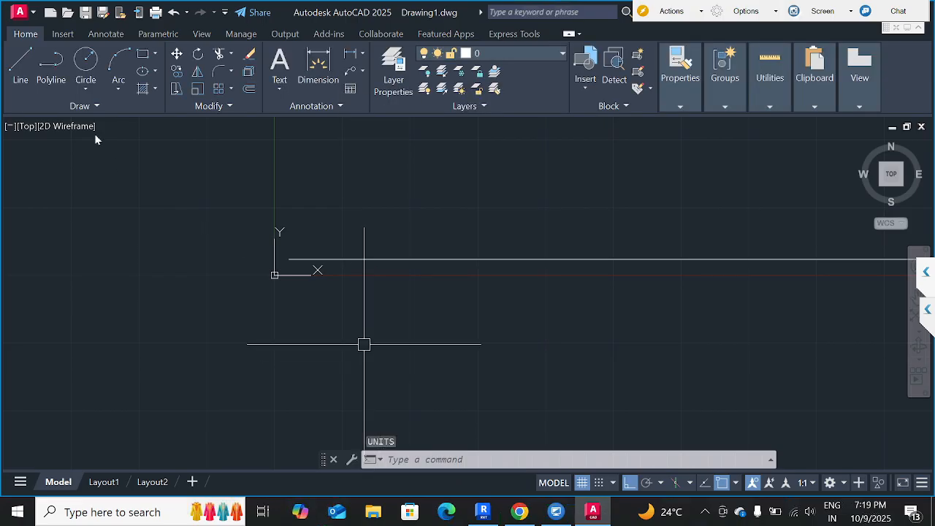
# Draw a second horizontal line 1000 units long just above the first, starting in line with its left end.
pyautogui.click(21, 67)
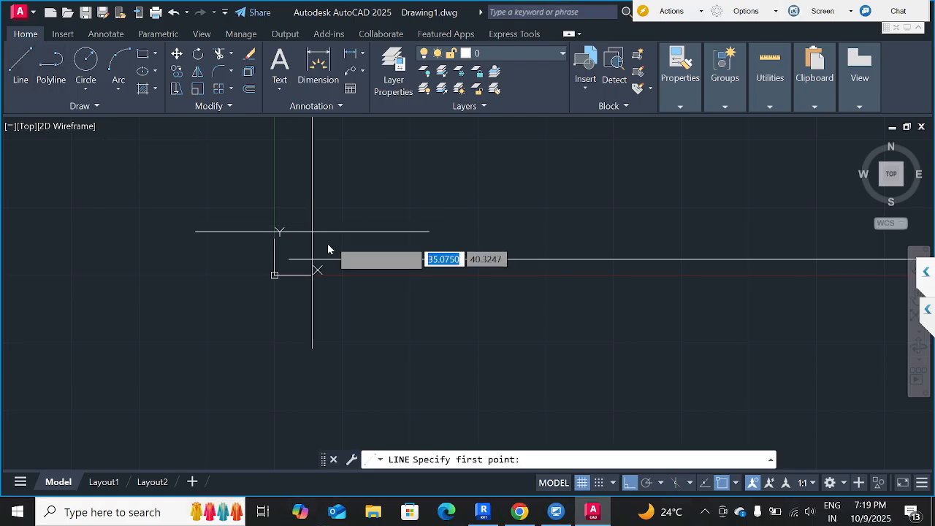
pyautogui.click(289, 232)
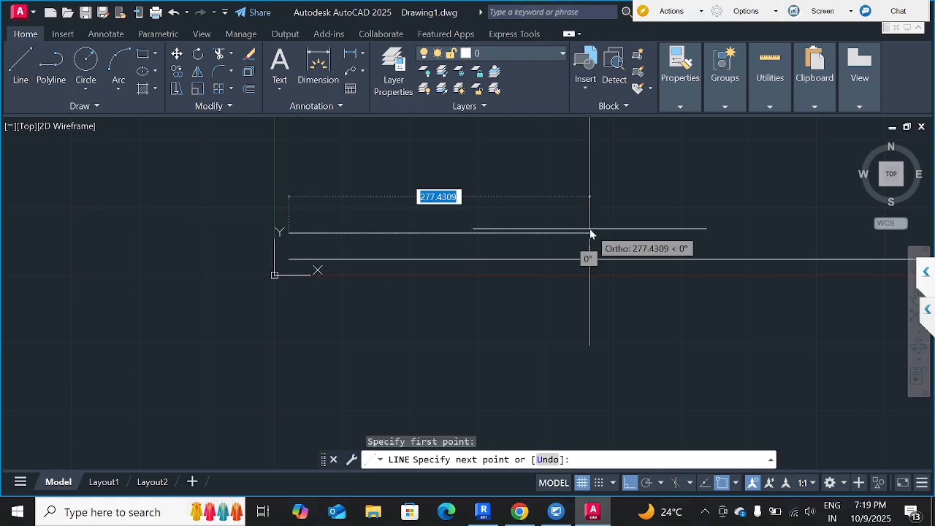
pyautogui.write('10')
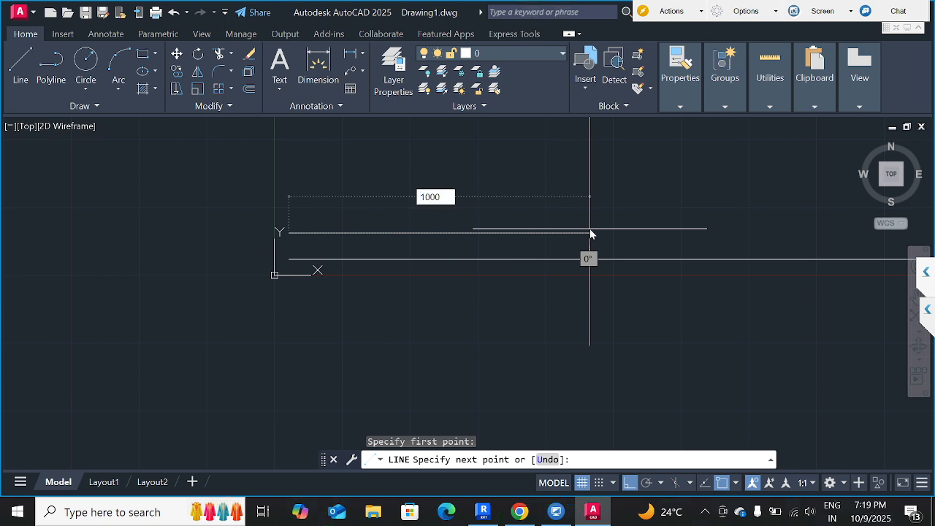
pyautogui.write('00')
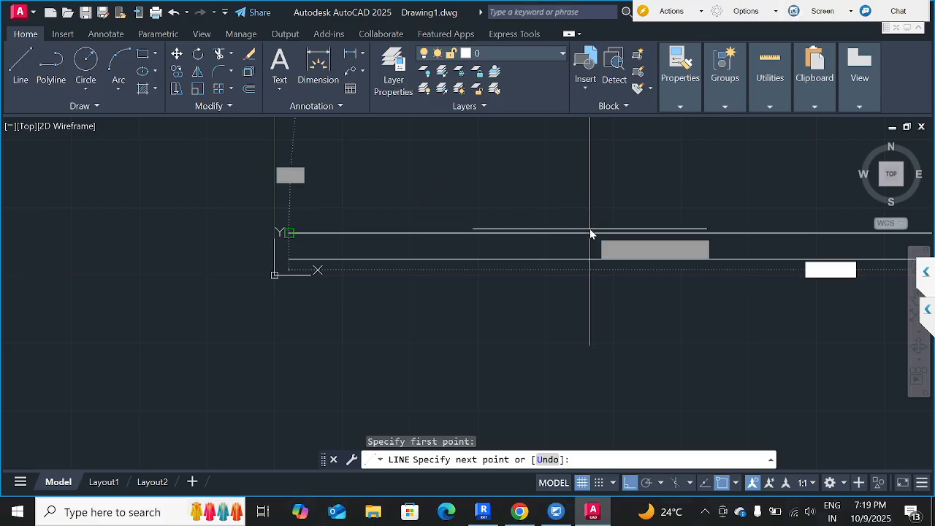
pyautogui.press('Return')
pyautogui.scroll(-5, 582, 241)
pyautogui.press('Escape')
pyautogui.press('Escape')
pyautogui.press('Escape')
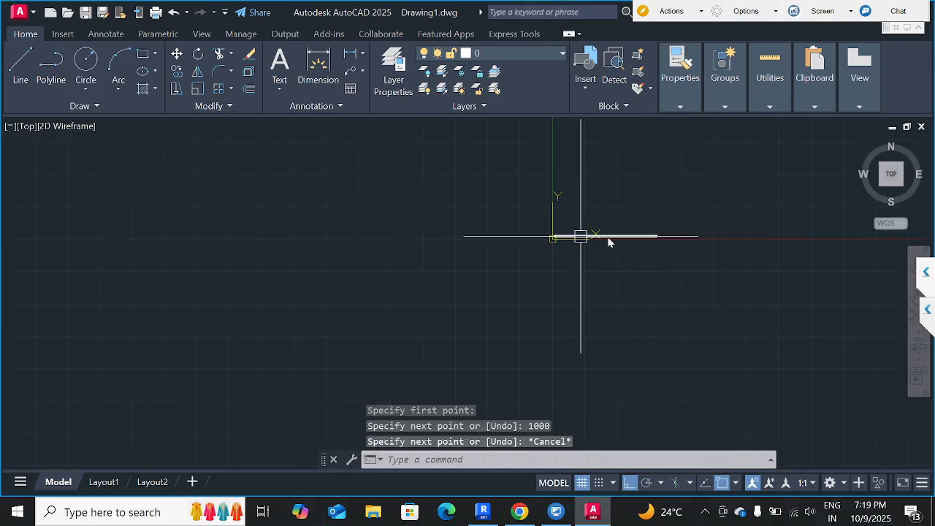
# Examine the right ends of the two horizontal lines to compare their lengths.
pyautogui.scroll(5, 660, 247)
pyautogui.scroll(2, 653, 254)
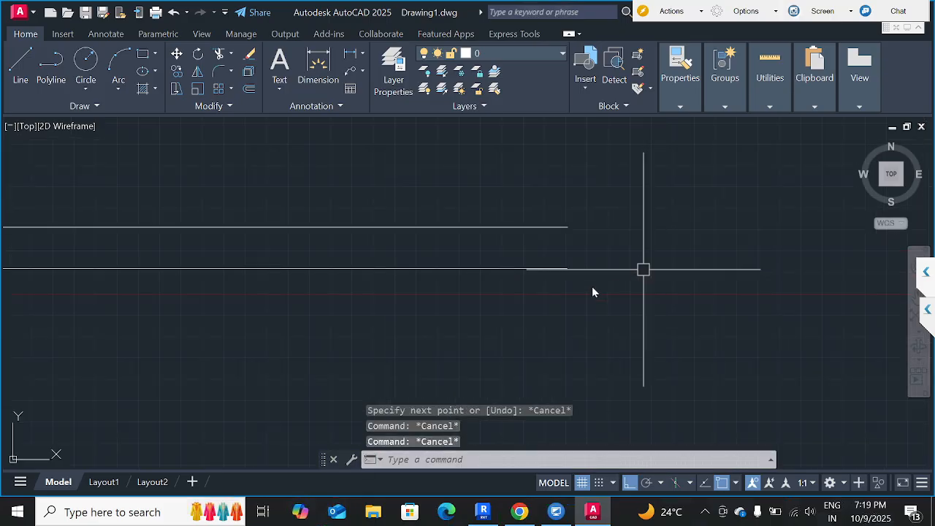
pyautogui.click(641, 322)
pyautogui.click(520, 186)
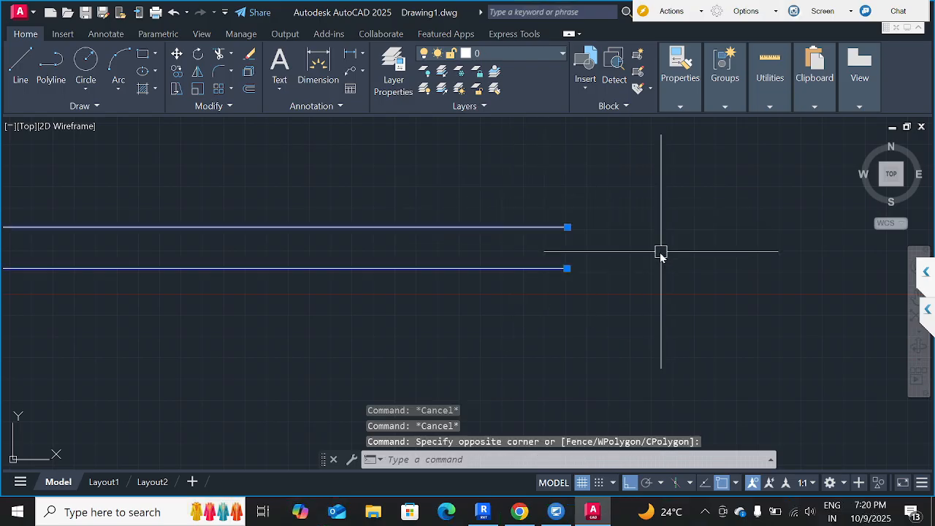
pyautogui.press('Escape')
pyautogui.press('Escape')
pyautogui.click(640, 306)
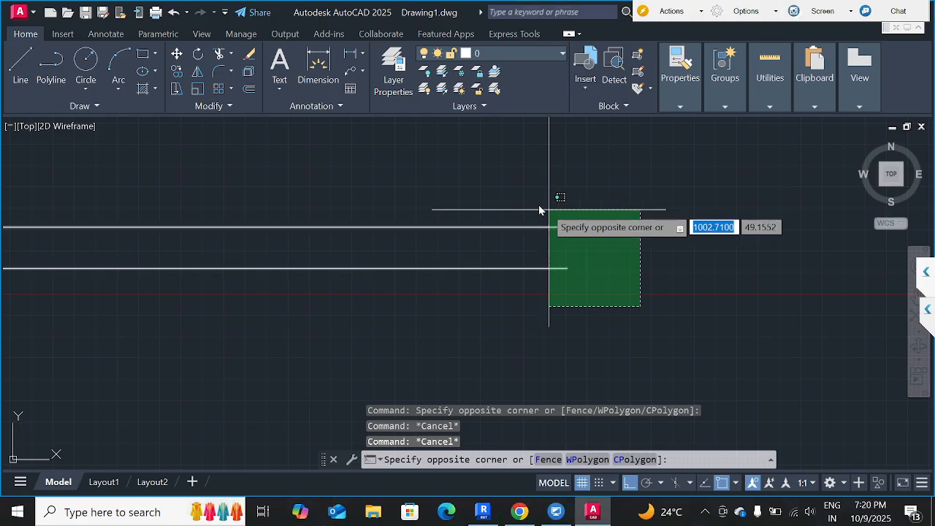
pyautogui.click(549, 215)
pyautogui.press('Escape')
pyautogui.press('Escape')
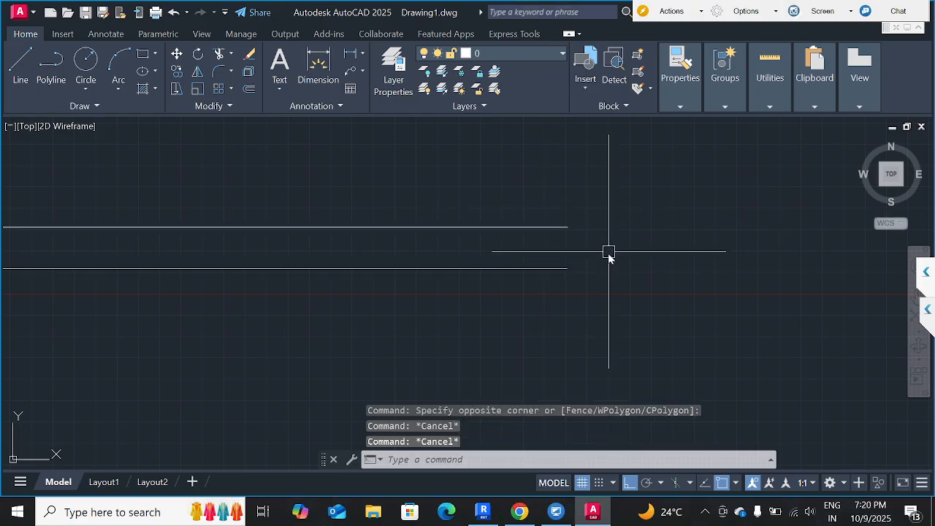
pyautogui.moveTo(396, 330); pyautogui.dragTo(694, 316, button='middle')
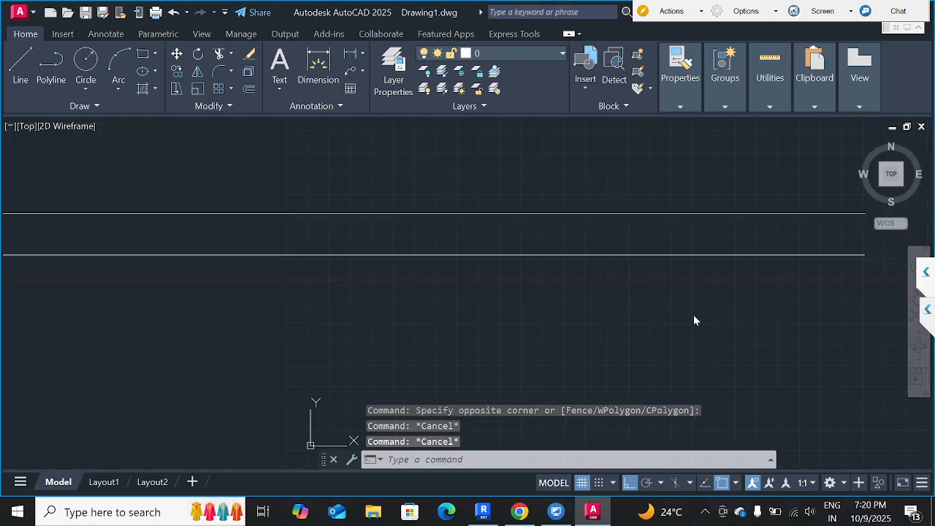
# Switch to Chrome and search the web for "graph sheet" in a new tab.
pyautogui.scroll(-5, 694, 319)
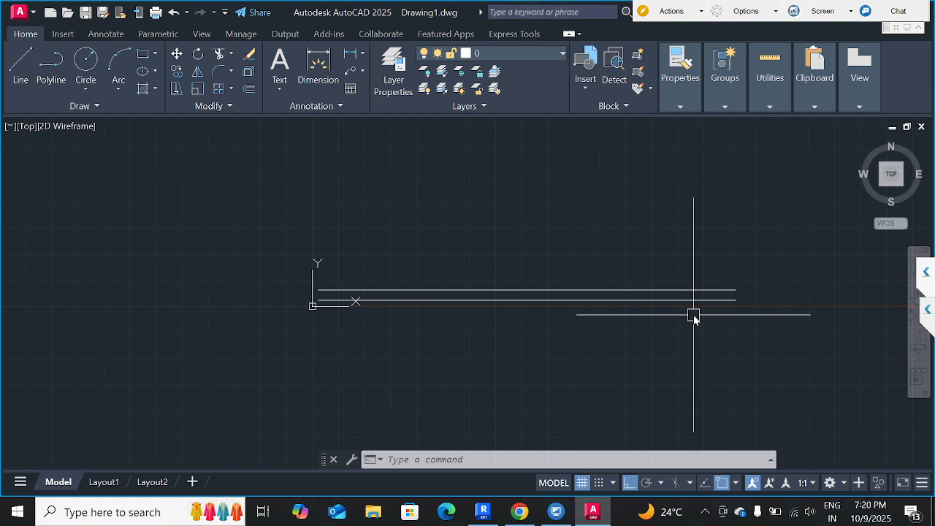
pyautogui.click(519, 512)
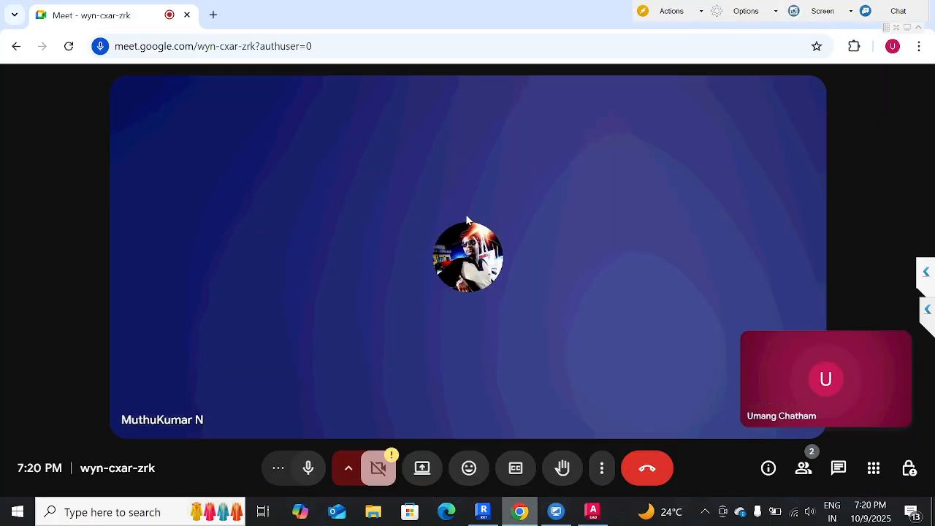
pyautogui.click(214, 17)
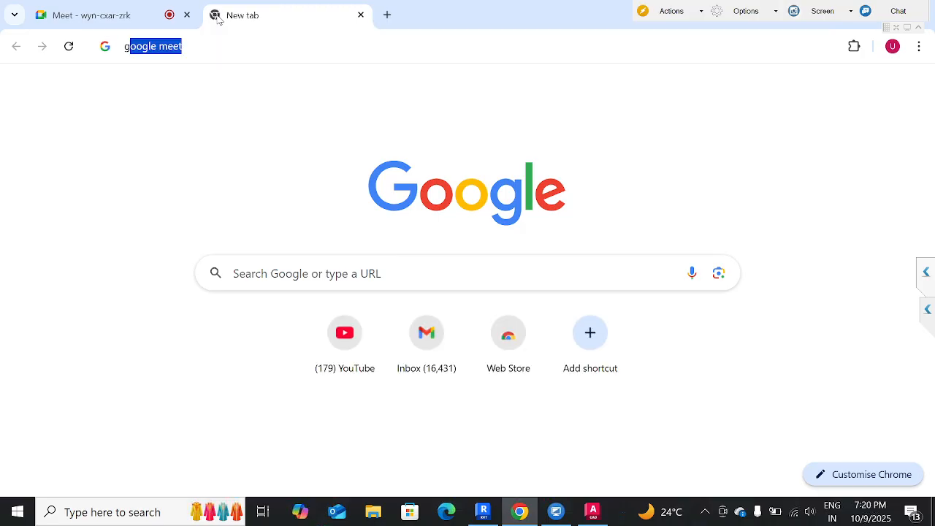
pyautogui.write('graph')
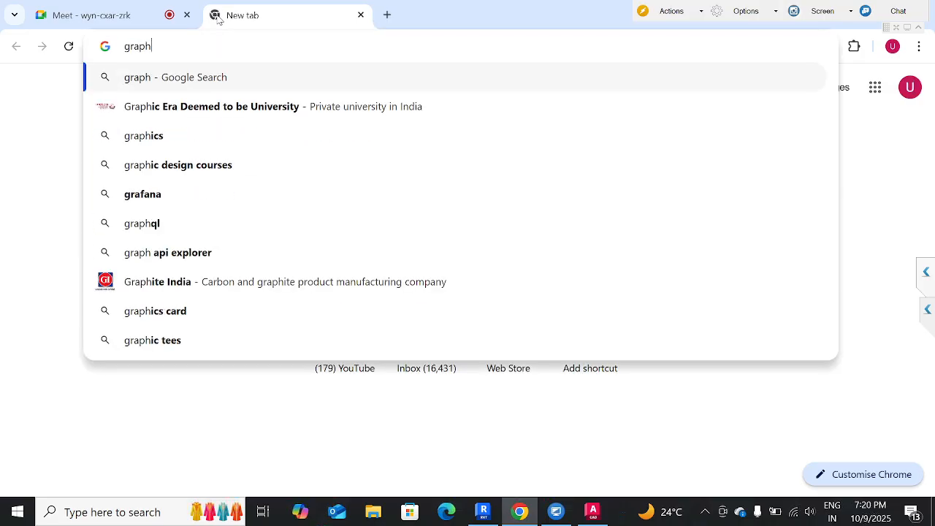
pyautogui.write(' sheet')
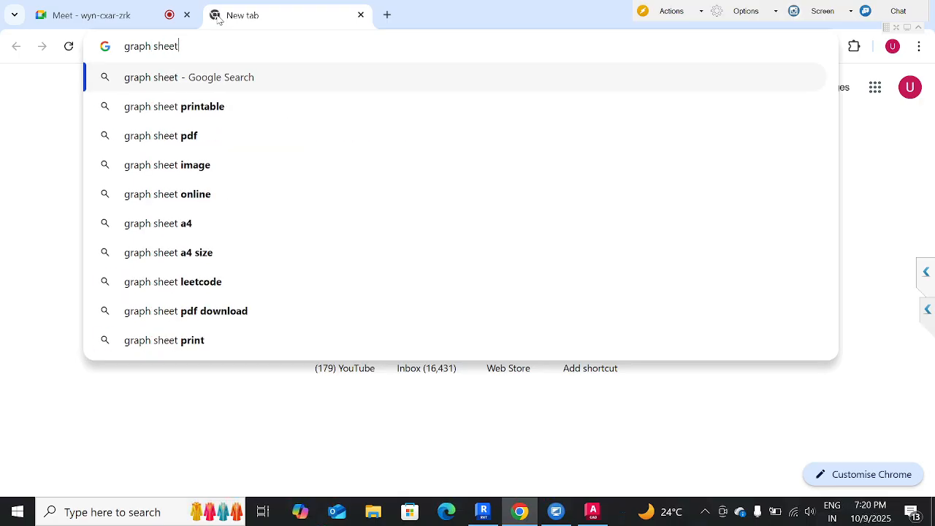
pyautogui.press('Return')
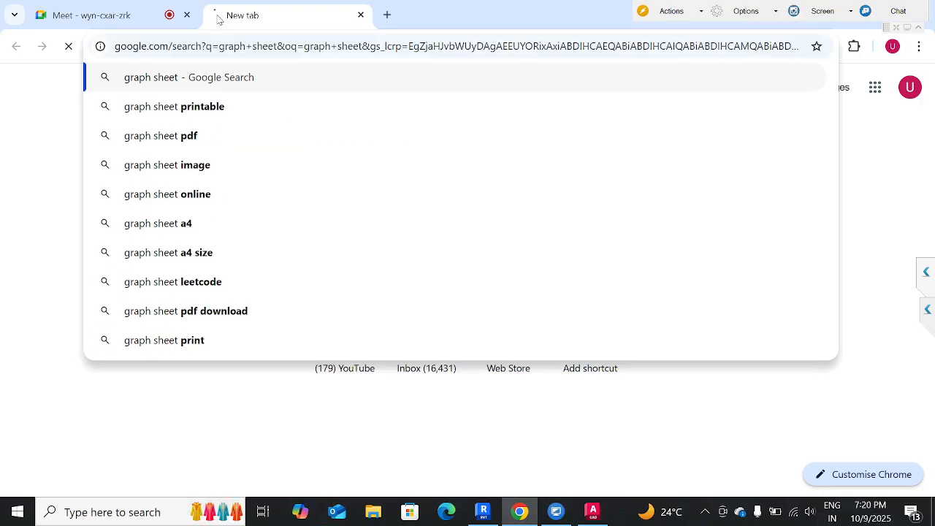
# Browse the graph sheet image results, restore the browser to a smaller window and minimize it to return to AutoCAD.
pyautogui.scroll(-4, 524, 257)
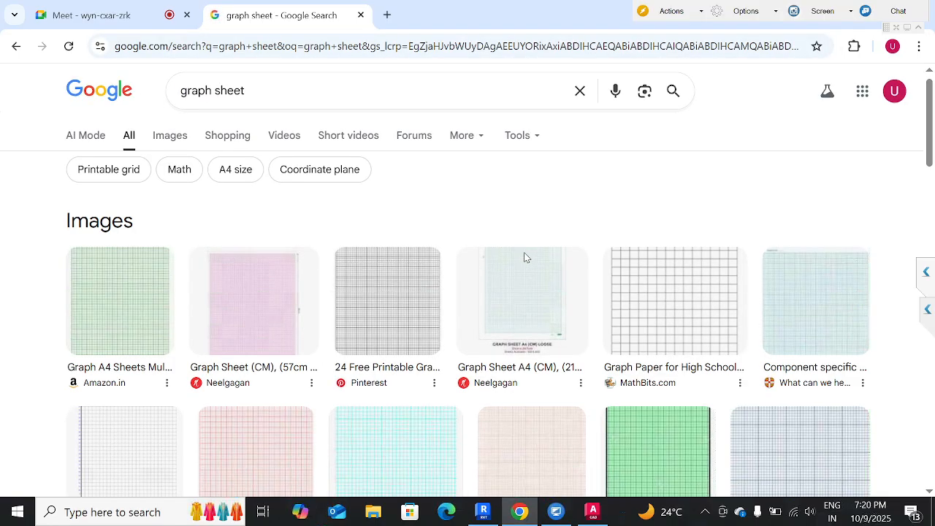
pyautogui.scroll(4, 523, 257)
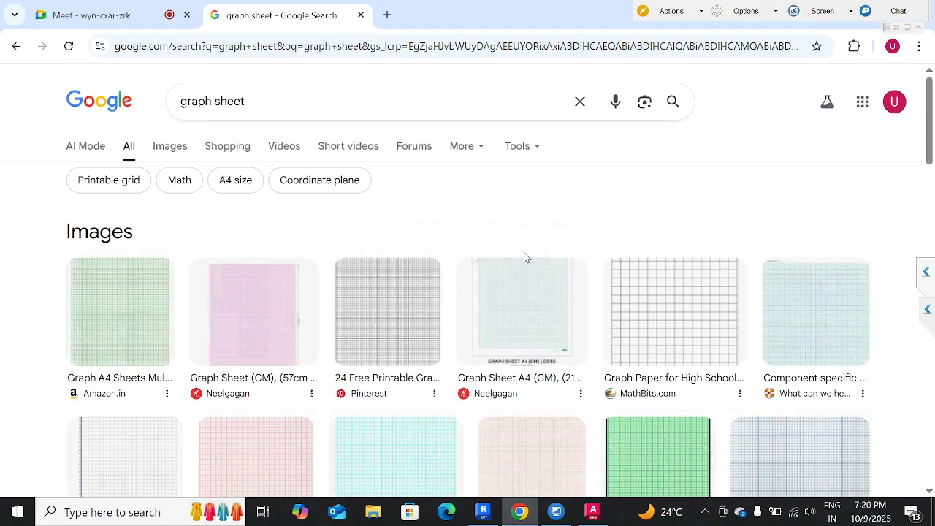
pyautogui.click(170, 149)
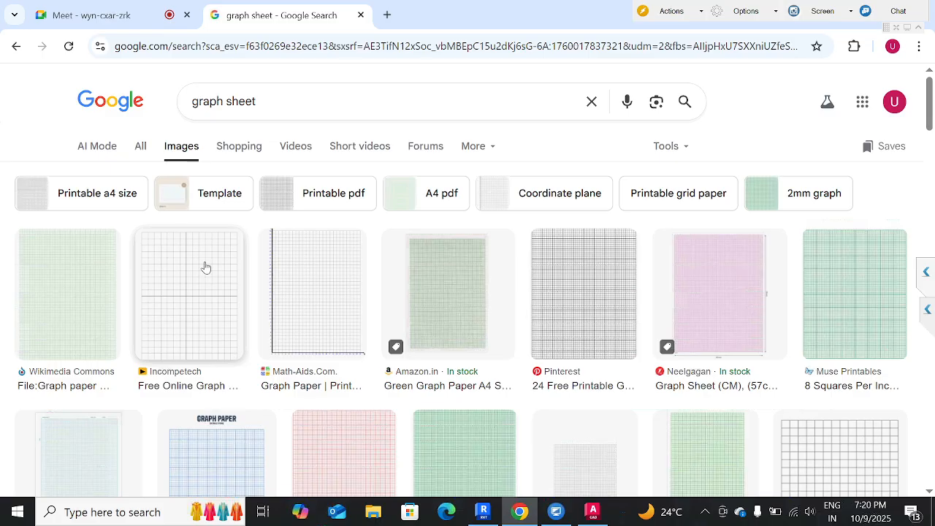
pyautogui.scroll(-5, 206, 267)
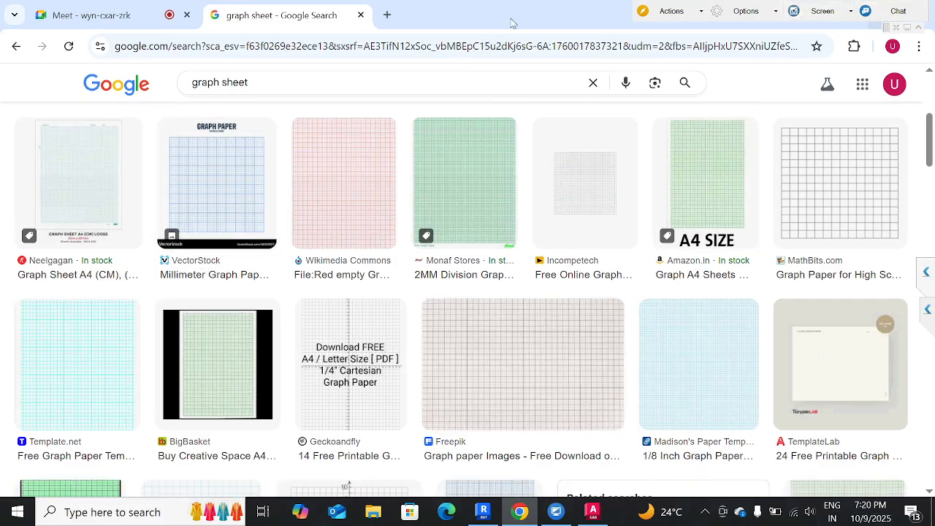
pyautogui.moveTo(510, 27); pyautogui.dragTo(461, 245)
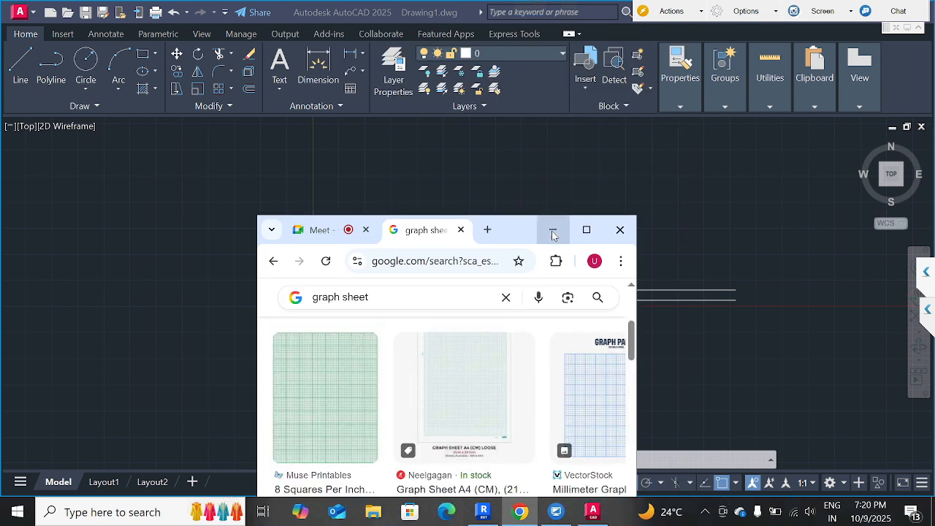
pyautogui.click(553, 233)
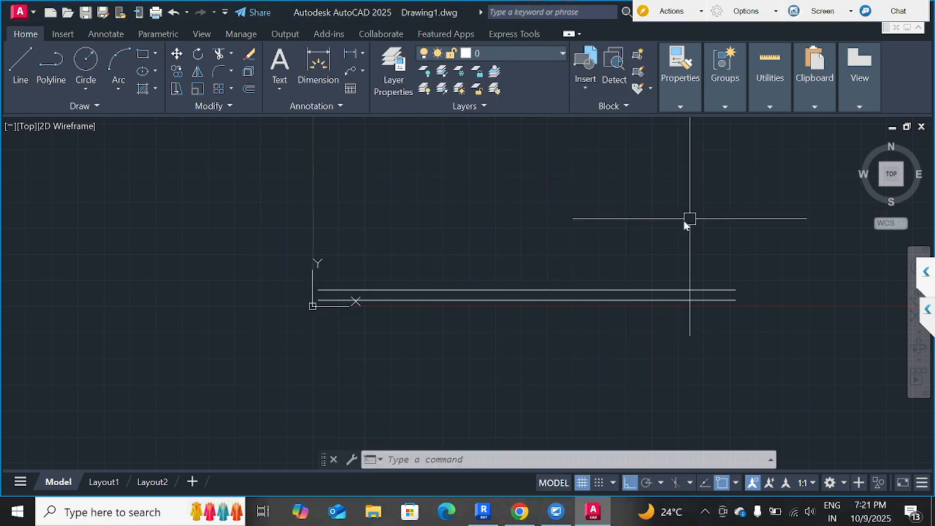
# Turn on Snap mode and draw a line from 0,0 going 1 unit horizontally along the X axis, followed by a long vertical segment upward.
pyautogui.moveTo(687, 221); pyautogui.dragTo(562, 264, button='middle')
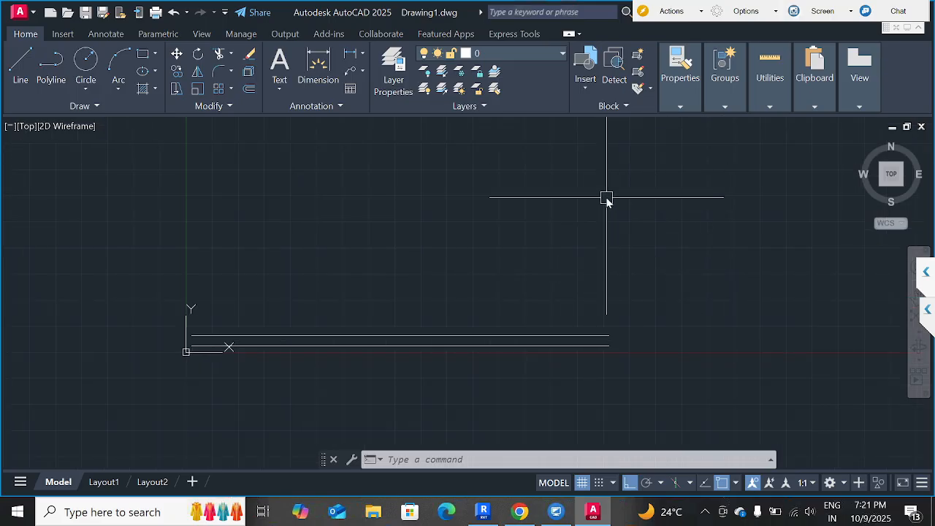
pyautogui.scroll(5, 215, 334)
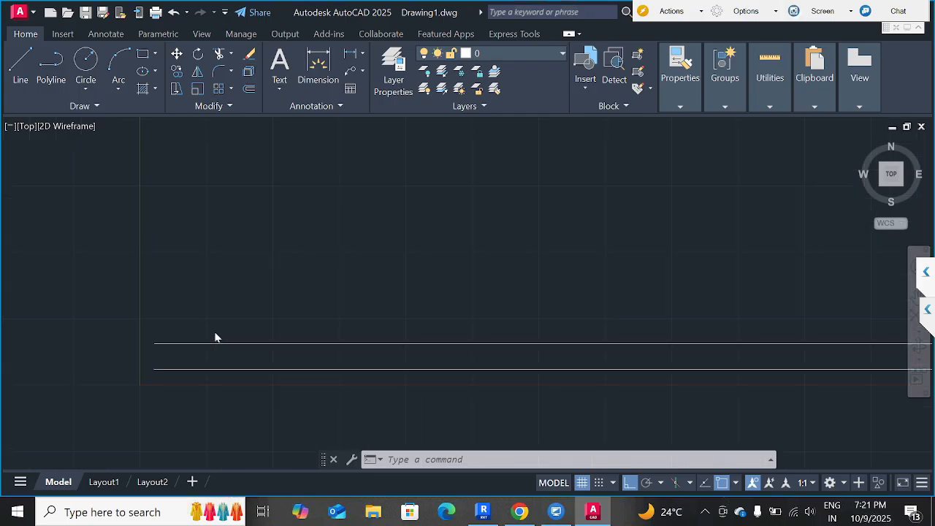
pyautogui.moveTo(198, 324)
pyautogui.mouseDown(button='middle')
pyautogui.moveTo(312, 287)
pyautogui.moveTo(416, 230)
pyautogui.mouseUp(button='middle')
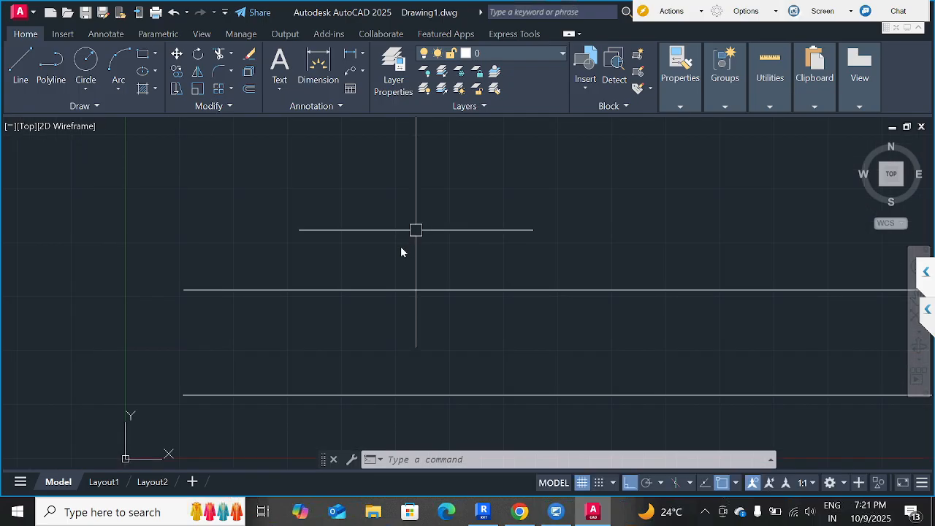
pyautogui.scroll(-2, 416, 230)
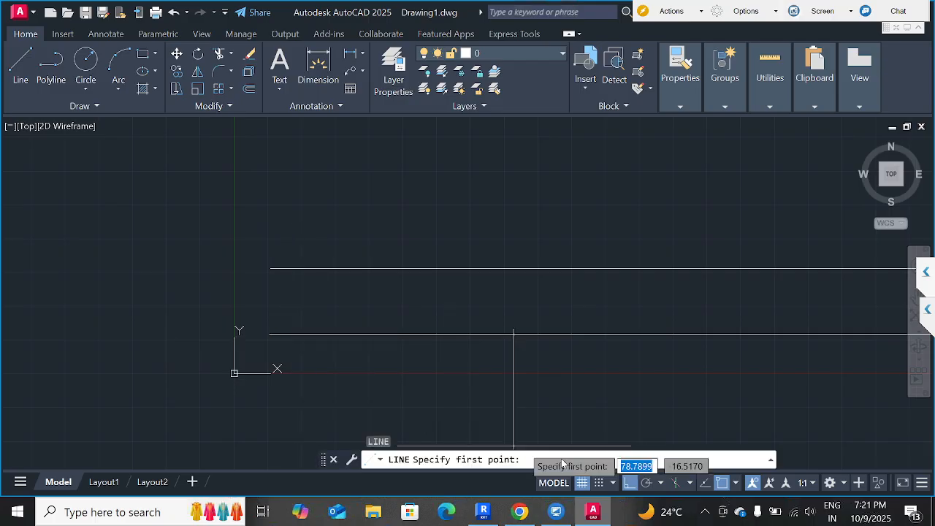
pyautogui.click(598, 482)
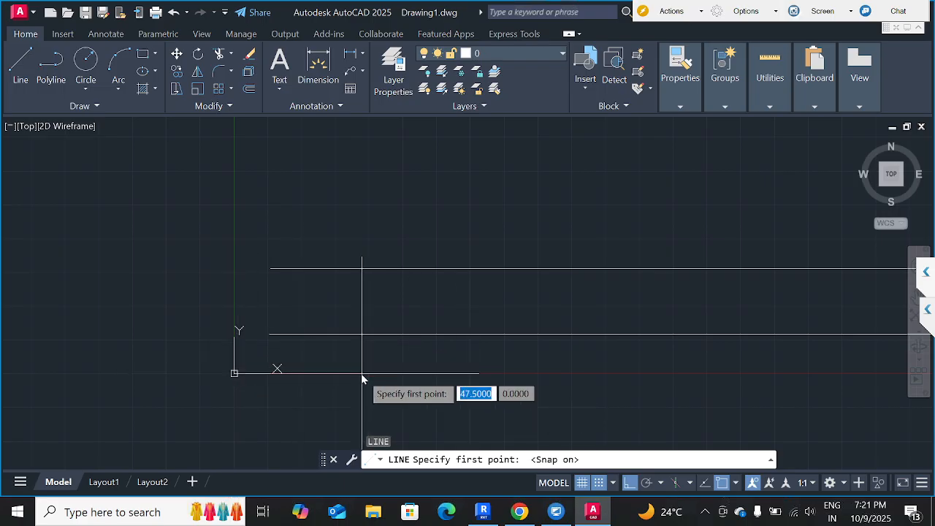
pyautogui.write('0,0')
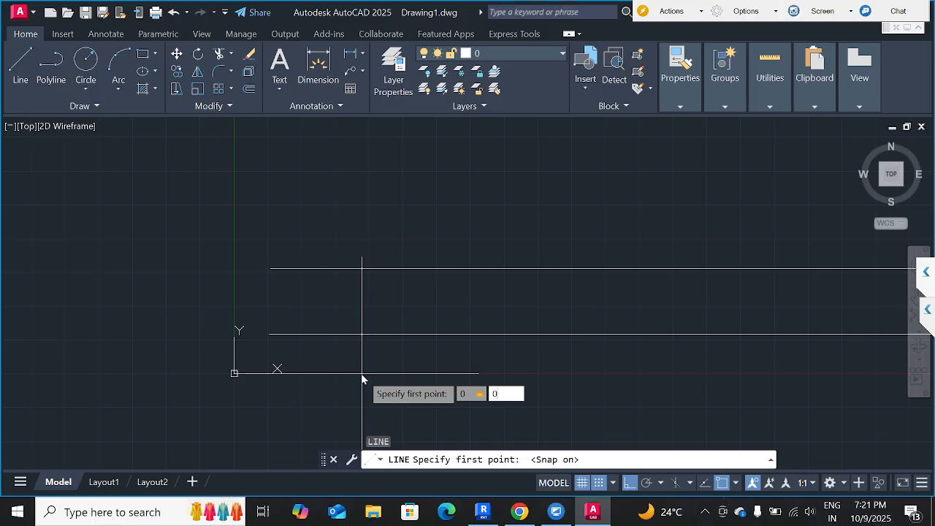
pyautogui.press('Return')
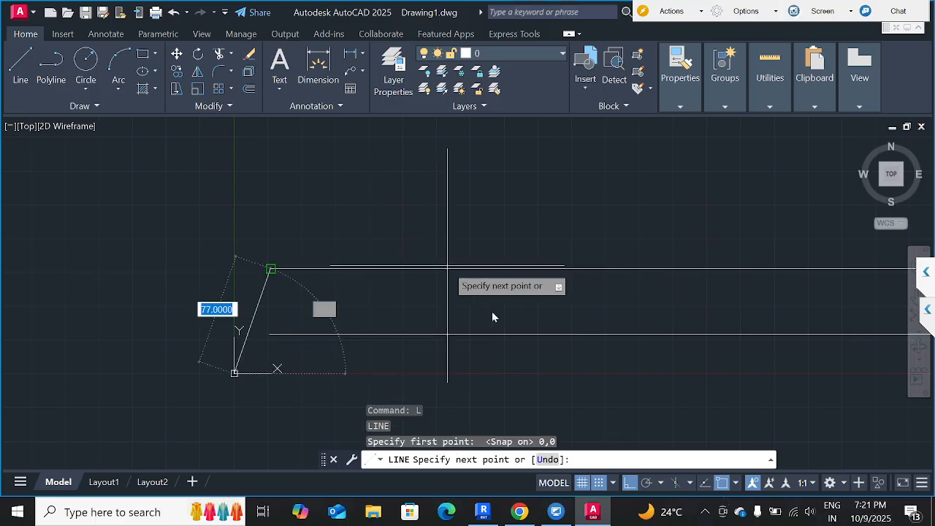
pyautogui.write('1')
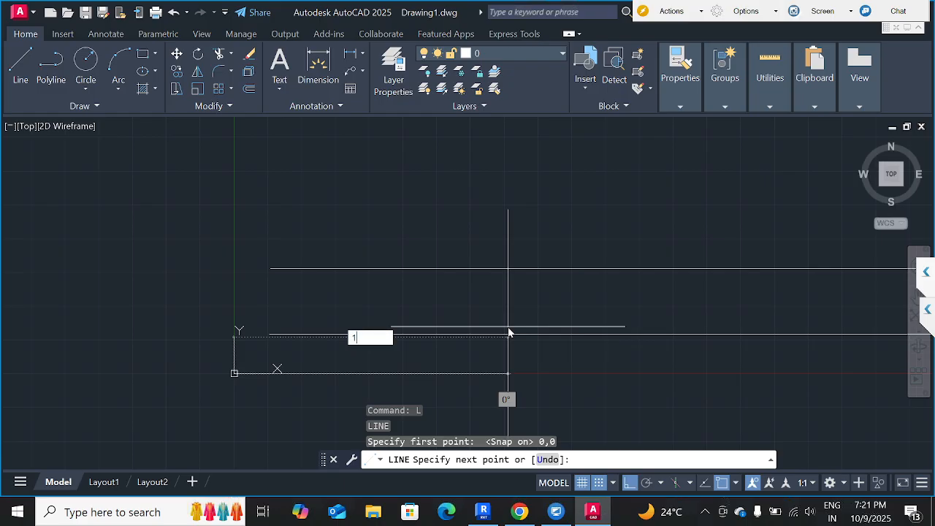
pyautogui.press('Return')
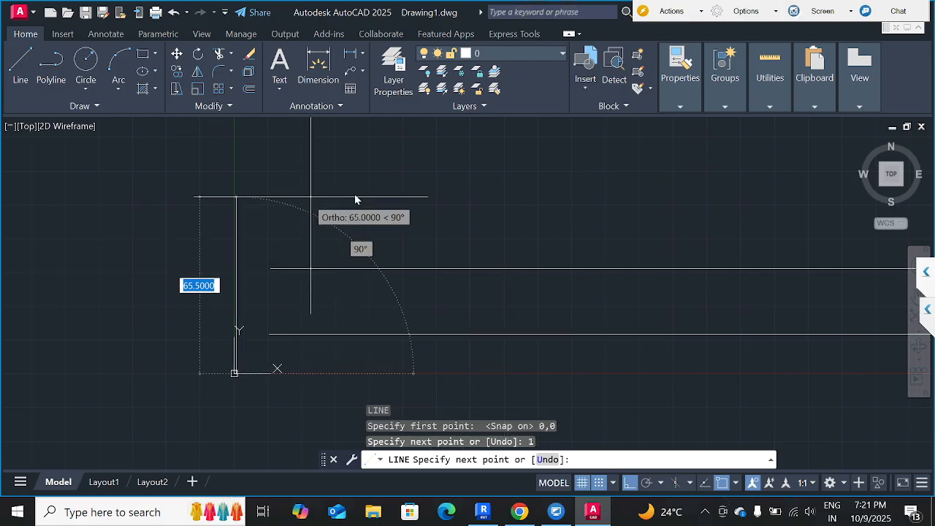
pyautogui.click(244, 164)
pyautogui.press('Escape')
# Examine the 1-unit horizontal segment at the origin up close.
pyautogui.scroll(2, 241, 402)
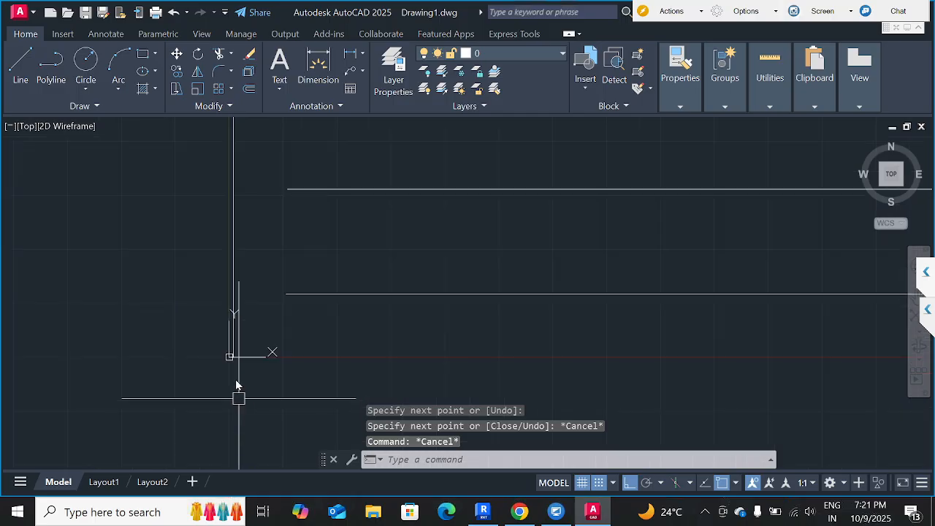
pyautogui.scroll(8, 236, 387)
pyautogui.moveTo(205, 214); pyautogui.dragTo(345, 377, button='middle')
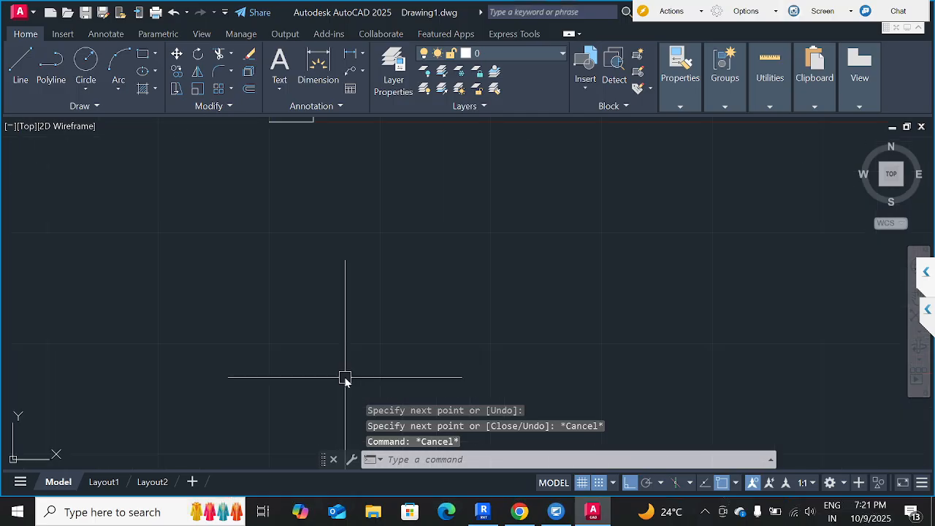
pyautogui.moveTo(307, 213); pyautogui.dragTo(308, 347, button='middle')
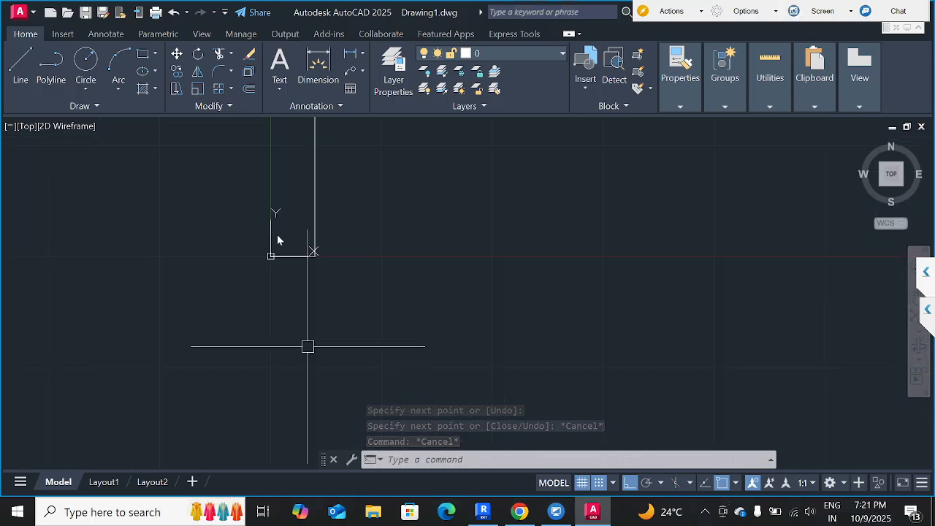
pyautogui.scroll(4, 280, 233)
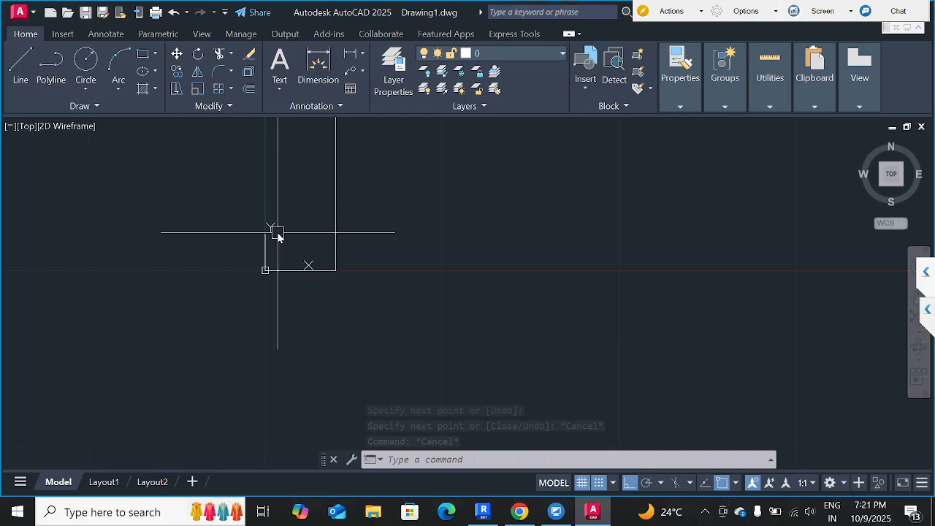
pyautogui.click(341, 307)
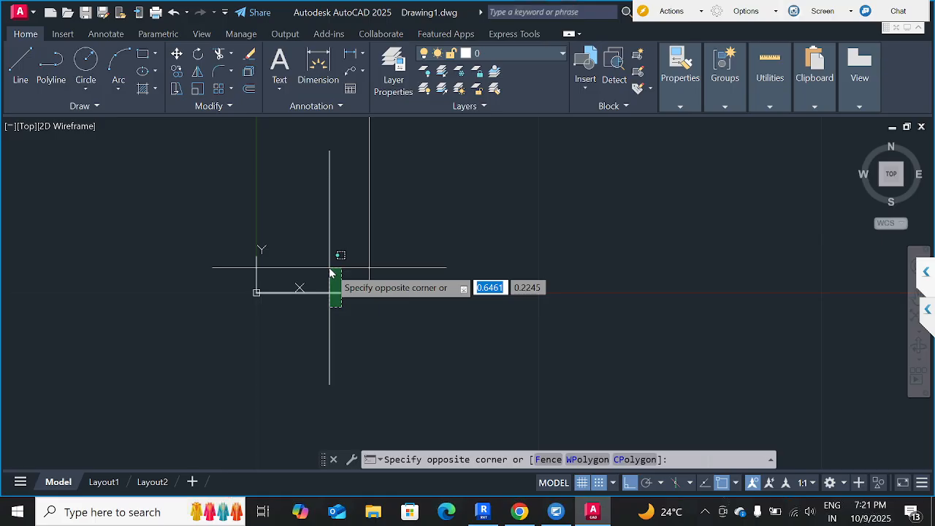
pyautogui.press('Escape')
pyautogui.press('Escape')
pyautogui.press('Escape')
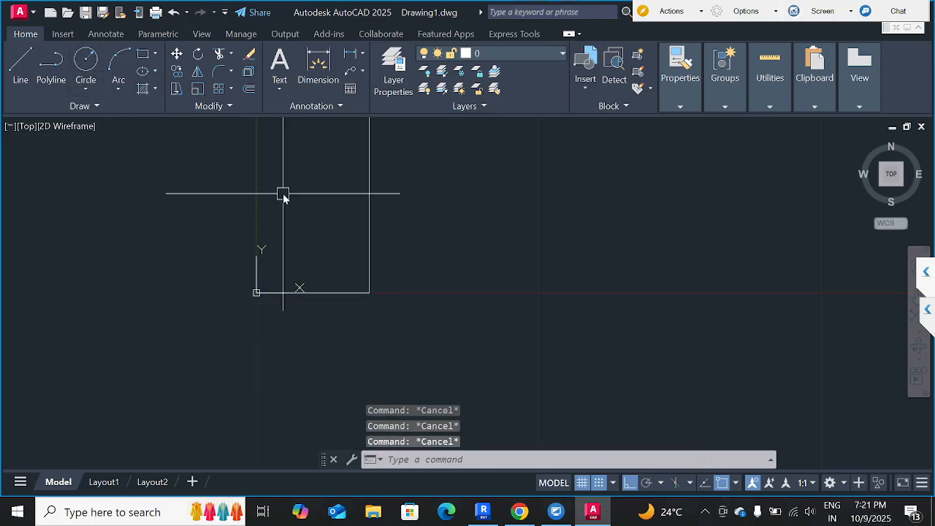
# Check the insertion scale in the Drawing Units settings and close them without changes.
pyautogui.write('UN')
pyautogui.press('Return')
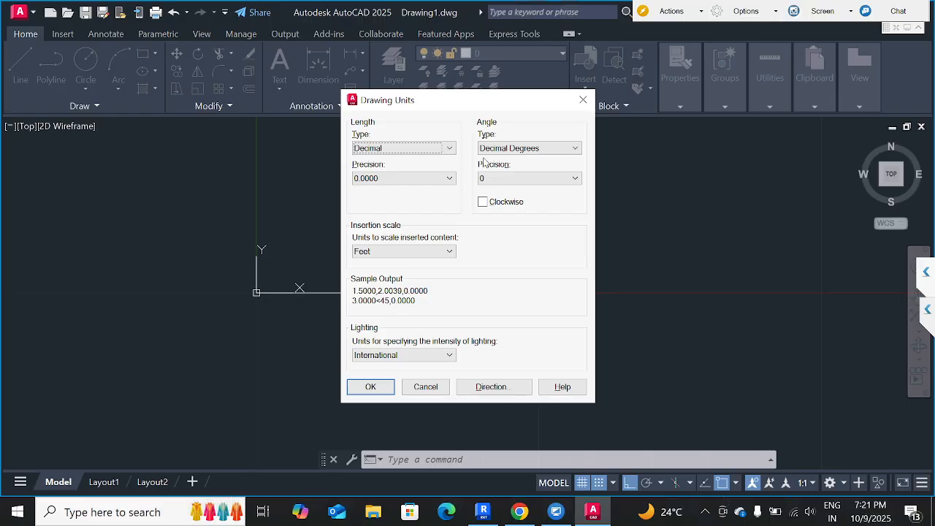
pyautogui.click(583, 99)
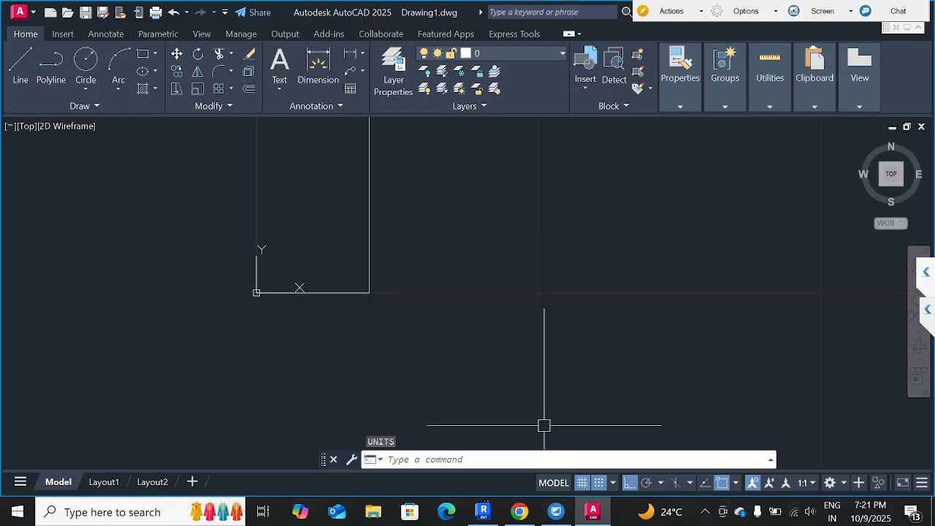
# Switch to Revit, select the long horizontal wall in the L1 architectural plan to examine it, and clear the selection.
pyautogui.click(483, 512)
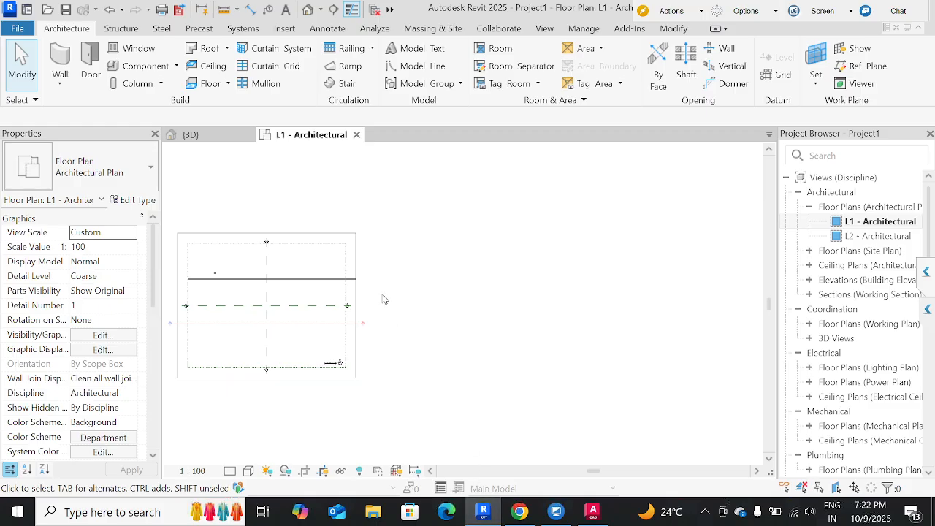
pyautogui.moveTo(409, 304); pyautogui.dragTo(594, 303, button='middle')
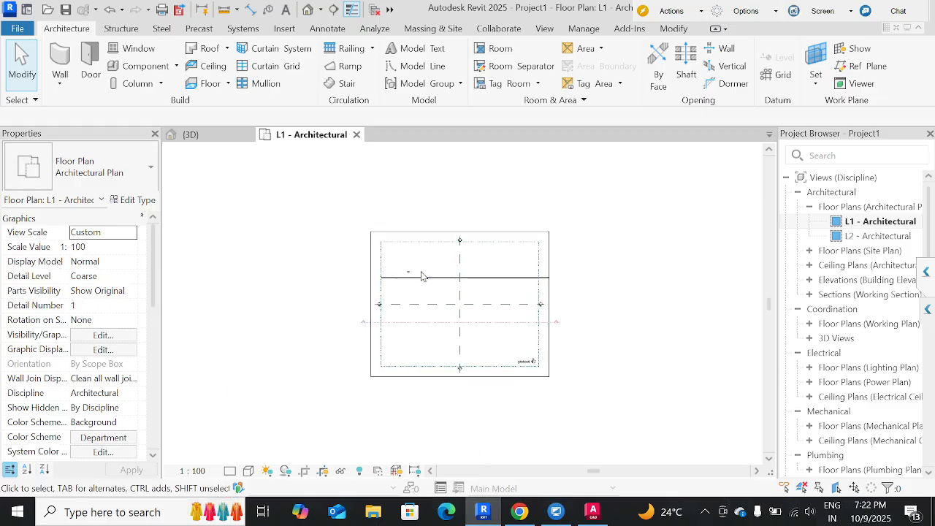
pyautogui.scroll(2, 421, 276)
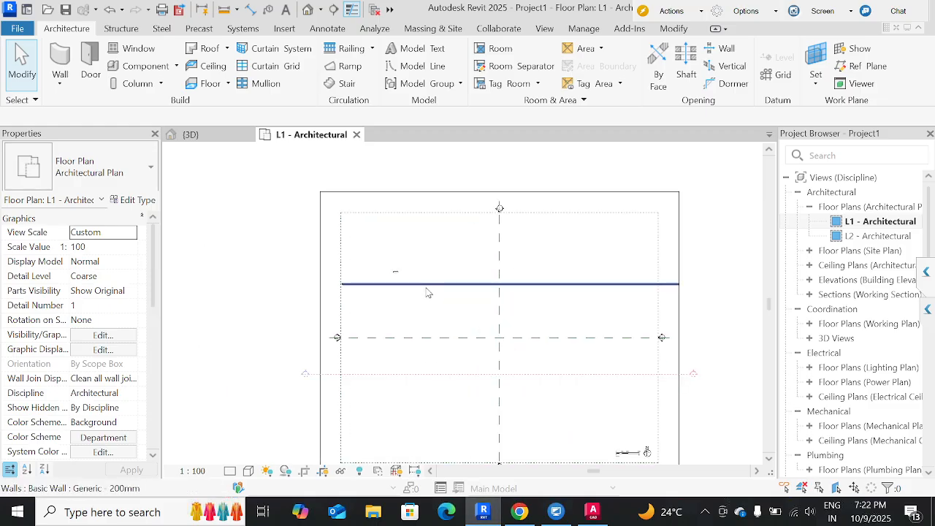
pyautogui.click(429, 284)
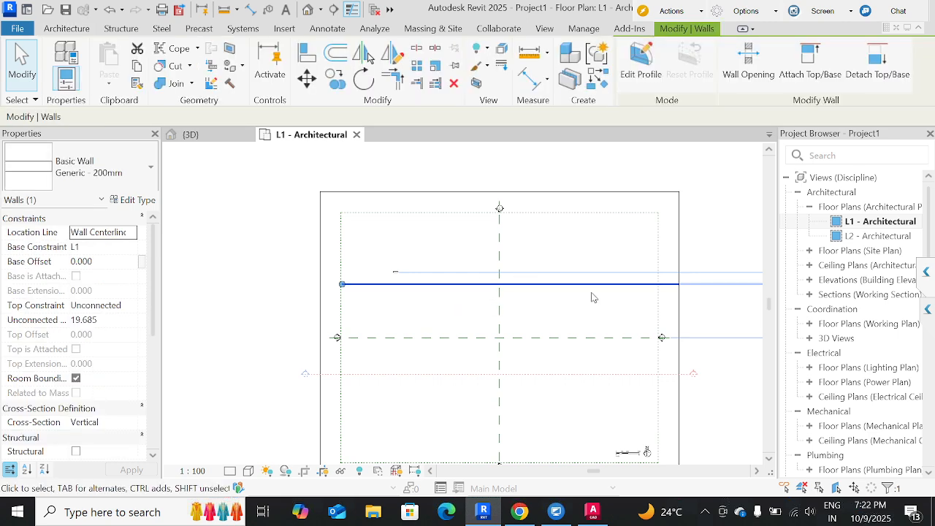
pyautogui.moveTo(590, 297); pyautogui.dragTo(503, 291, button='middle')
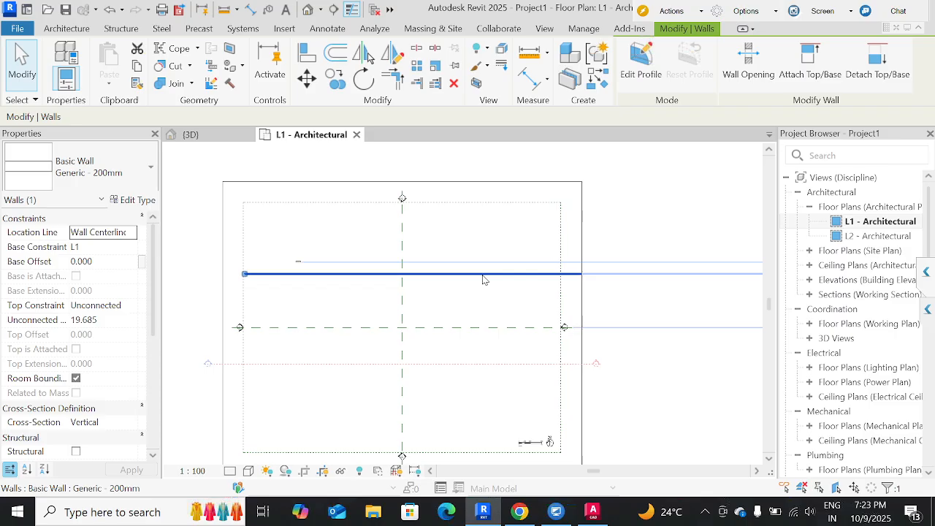
pyautogui.click(296, 225)
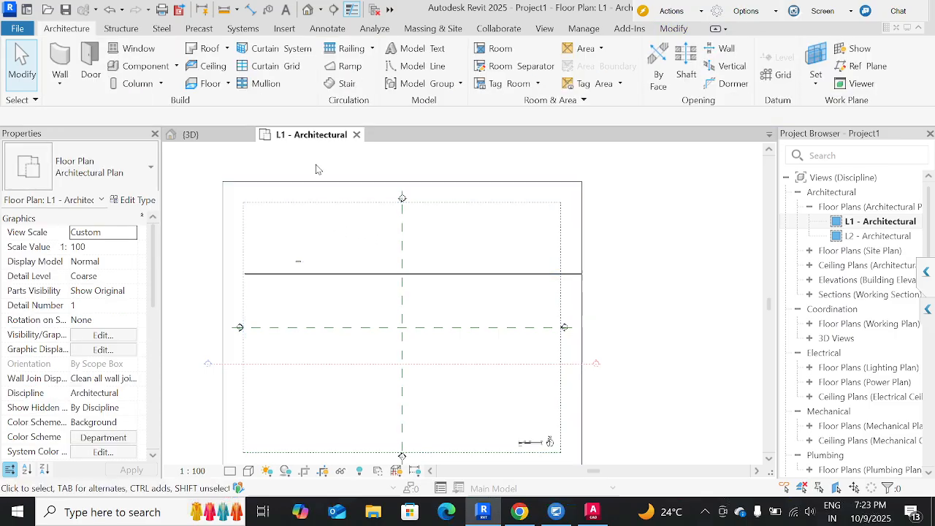
# Try to draw a 1 mm horizontal model line above the long wall in the L1 architectural plan.
pyautogui.click(384, 65)
pyautogui.click(316, 236)
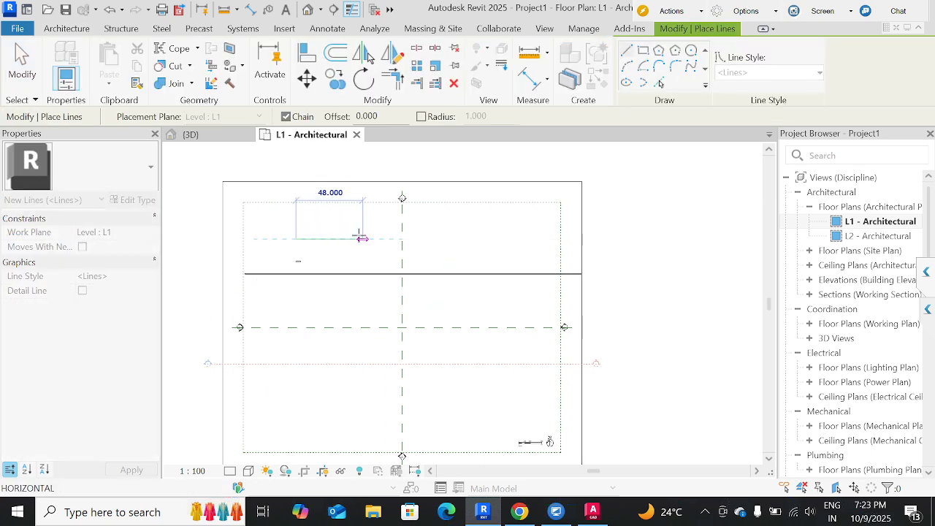
pyautogui.write('1')
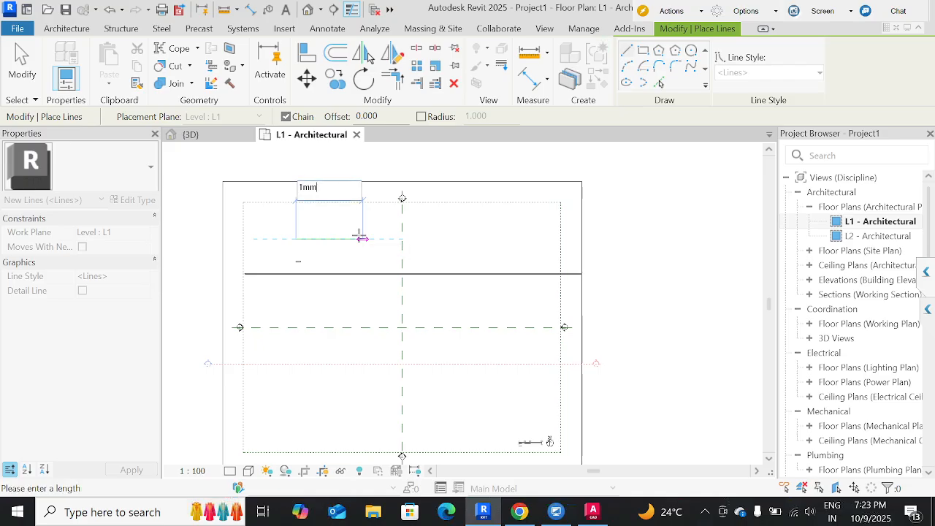
pyautogui.write('mm')
pyautogui.press('Return')
pyautogui.press('Escape')
pyautogui.press('Escape')
# Check the area above the long wall around the short wall for a newly drawn line.
pyautogui.scroll(3, 296, 253)
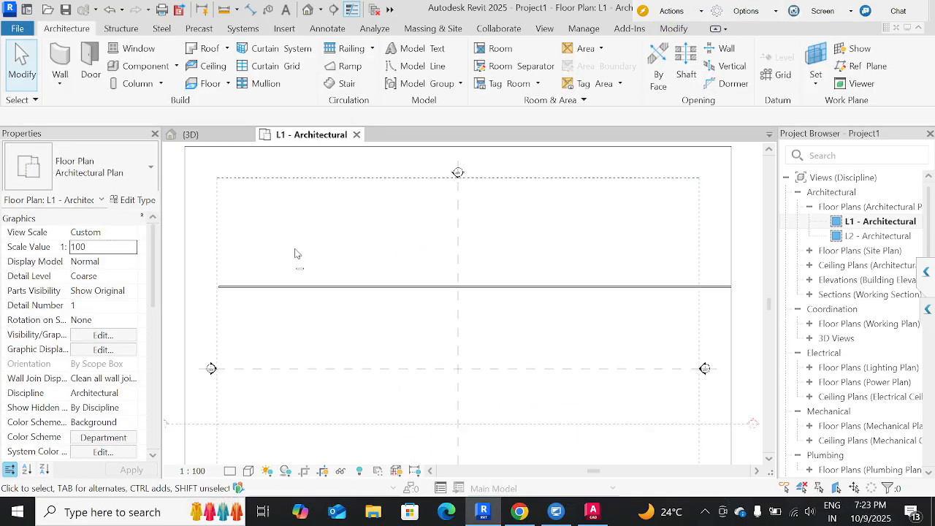
pyautogui.scroll(-2, 491, 259)
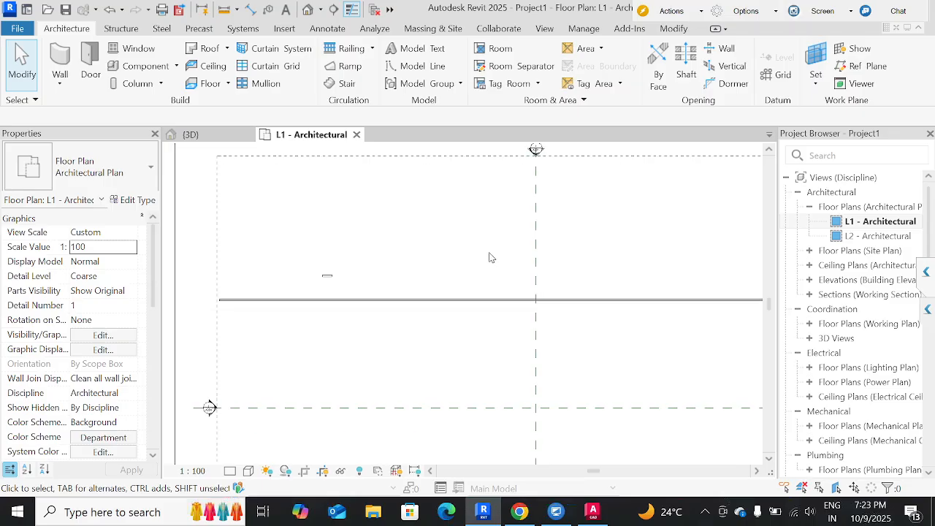
pyautogui.moveTo(320, 175); pyautogui.dragTo(508, 264)
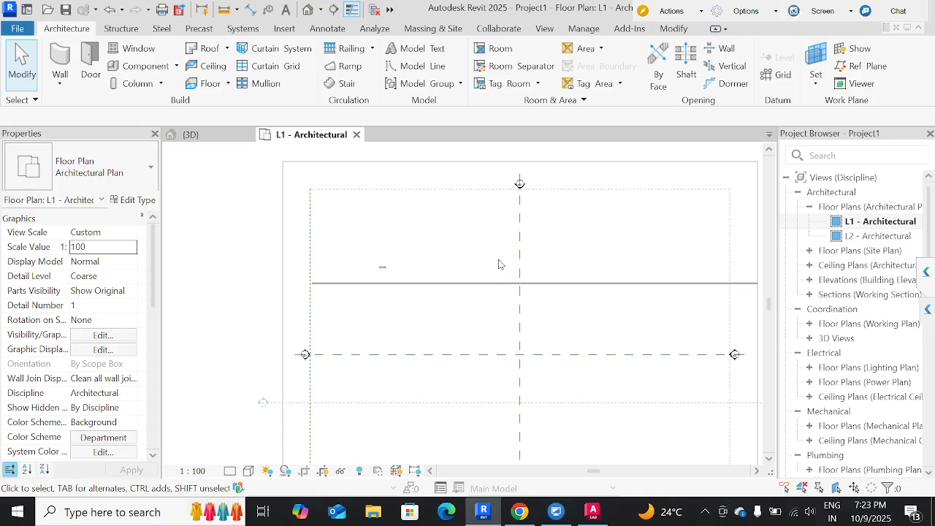
pyautogui.moveTo(424, 212); pyautogui.dragTo(305, 163)
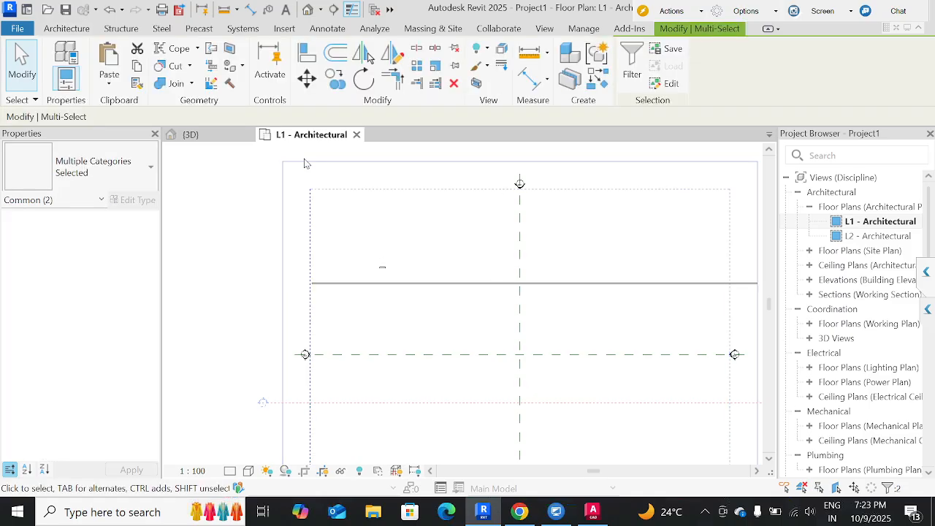
pyautogui.click(359, 203)
pyautogui.scroll(3, 386, 272)
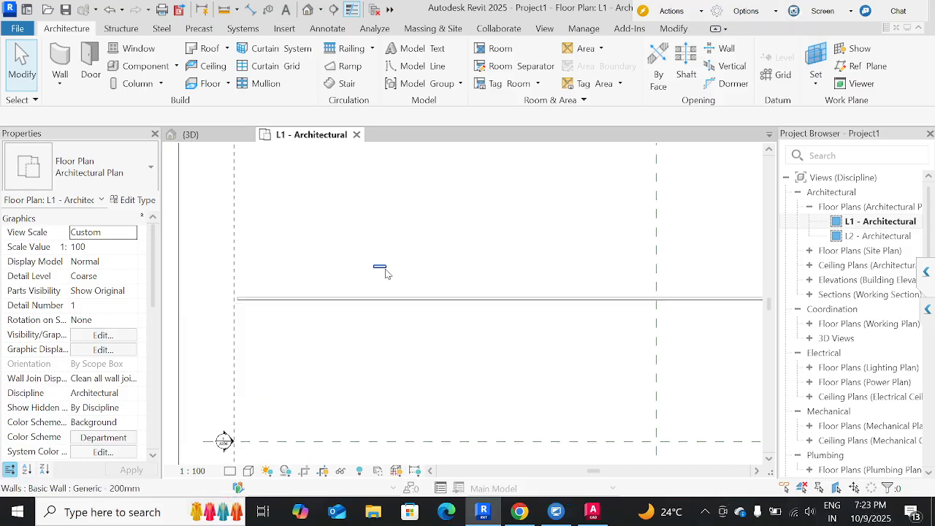
pyautogui.scroll(4, 387, 273)
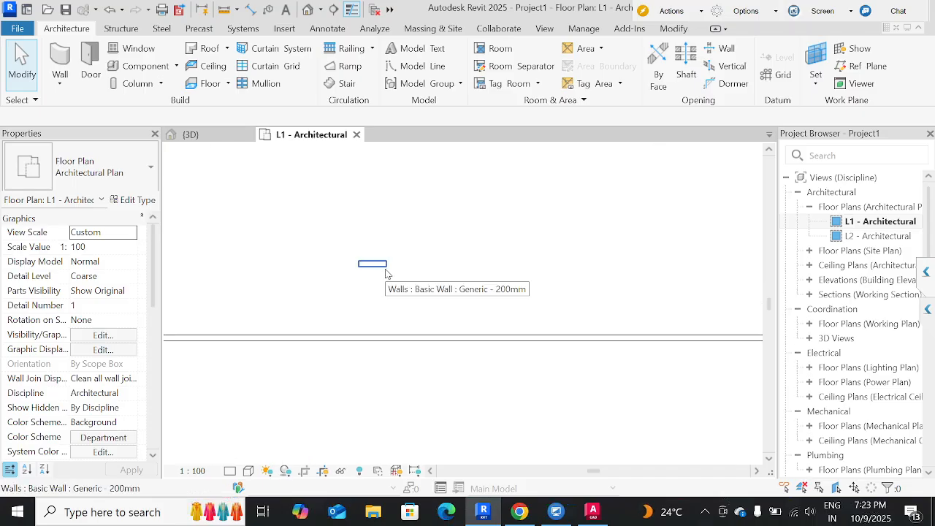
# Try to draw a 10 mm horizontal model line to the right of the short wall.
pyautogui.click(423, 66)
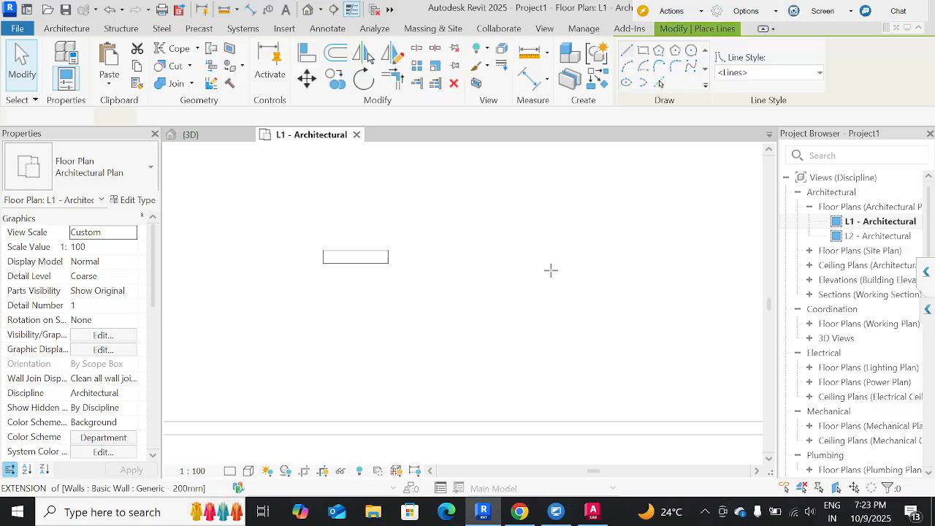
pyautogui.click(488, 263)
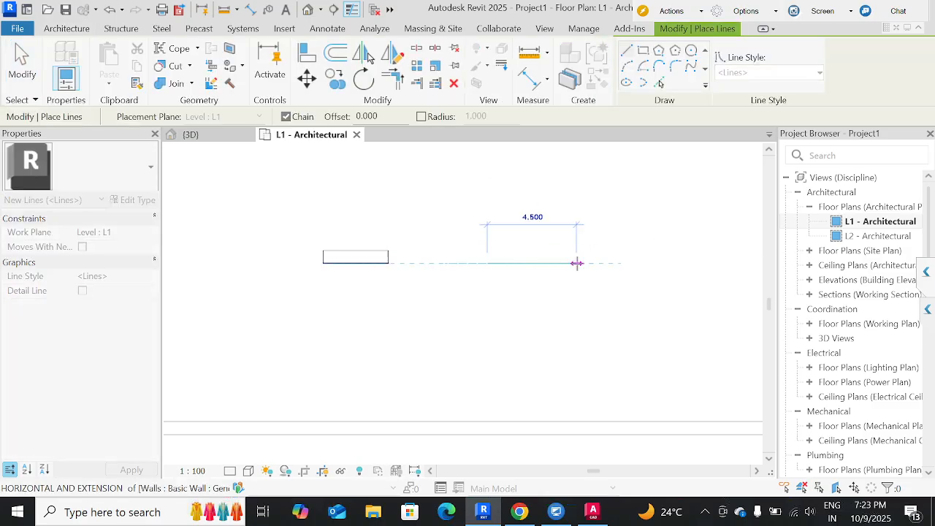
pyautogui.write('10mm')
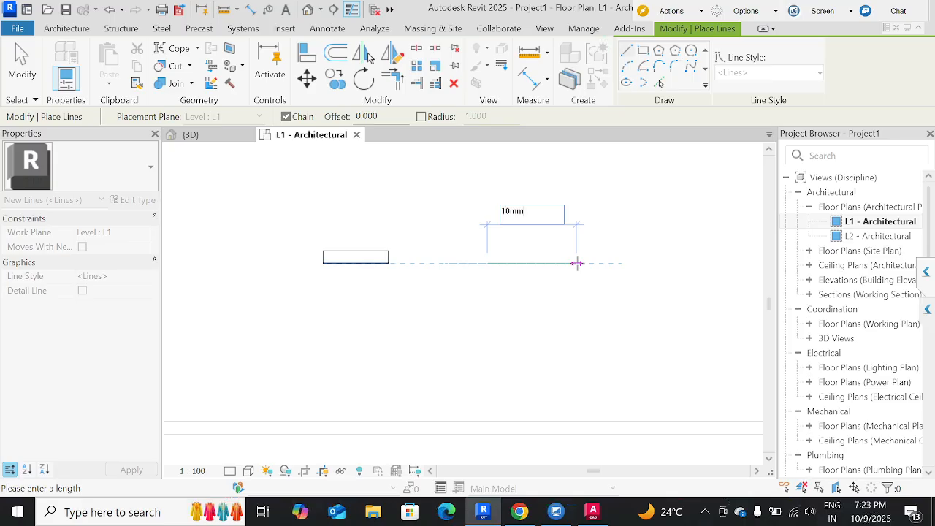
pyautogui.press('Escape')
pyautogui.press('Escape')
pyautogui.moveTo(626, 343); pyautogui.dragTo(398, 188)
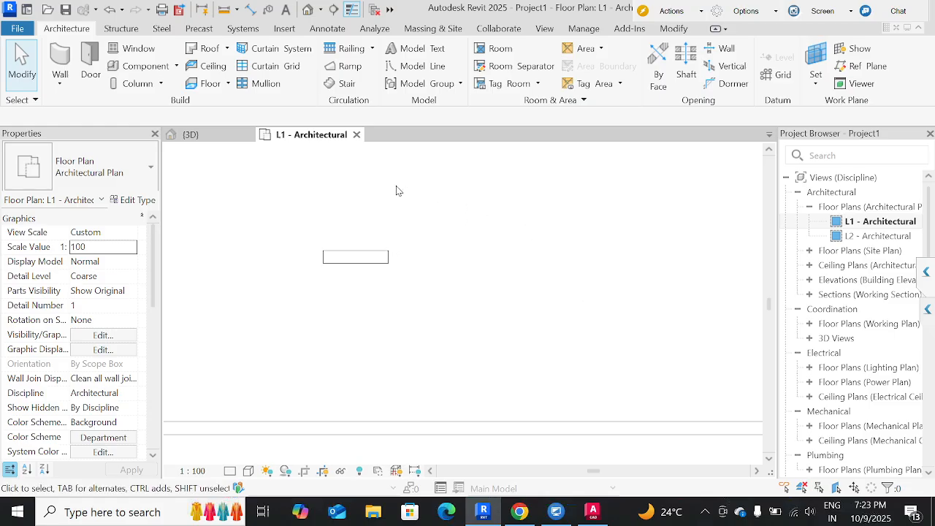
# Draw a horizontal model line about 8.5 long in the <Lines> style, below and to the right of the short wall.
pyautogui.click(432, 69)
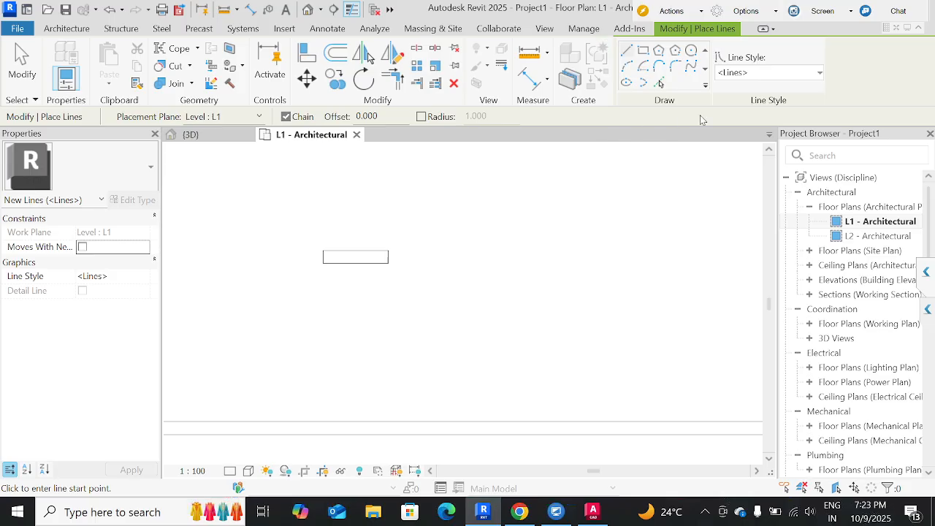
pyautogui.click(750, 74)
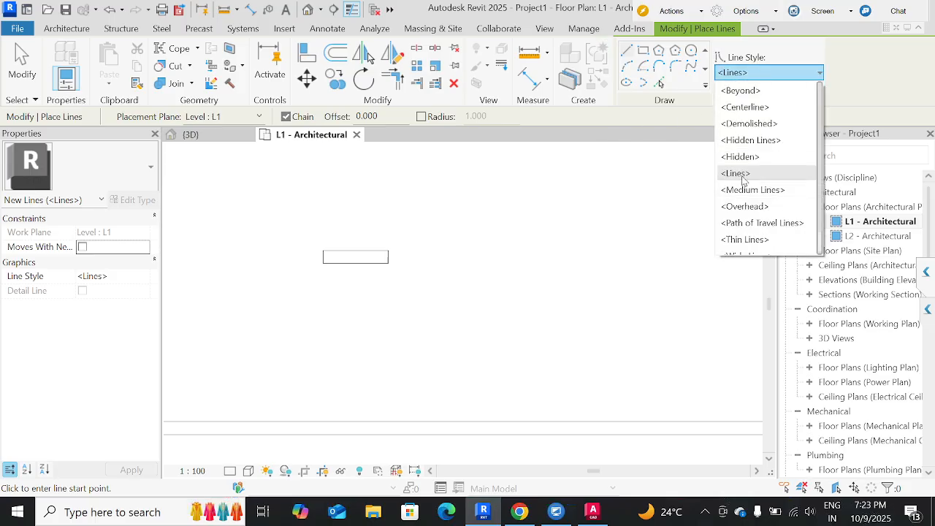
pyautogui.scroll(-1, 742, 176)
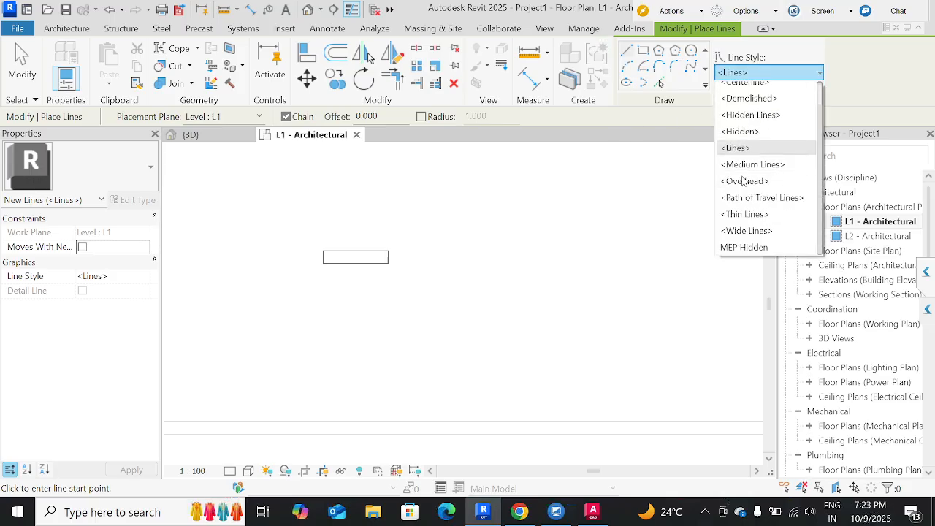
pyautogui.click(536, 197)
pyautogui.click(398, 282)
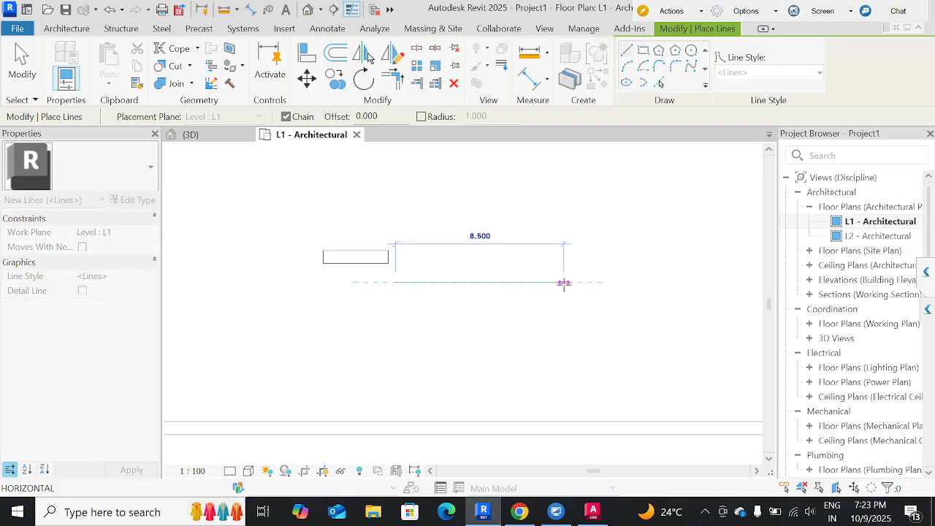
pyautogui.click(564, 282)
pyautogui.press('Escape')
pyautogui.press('Escape')
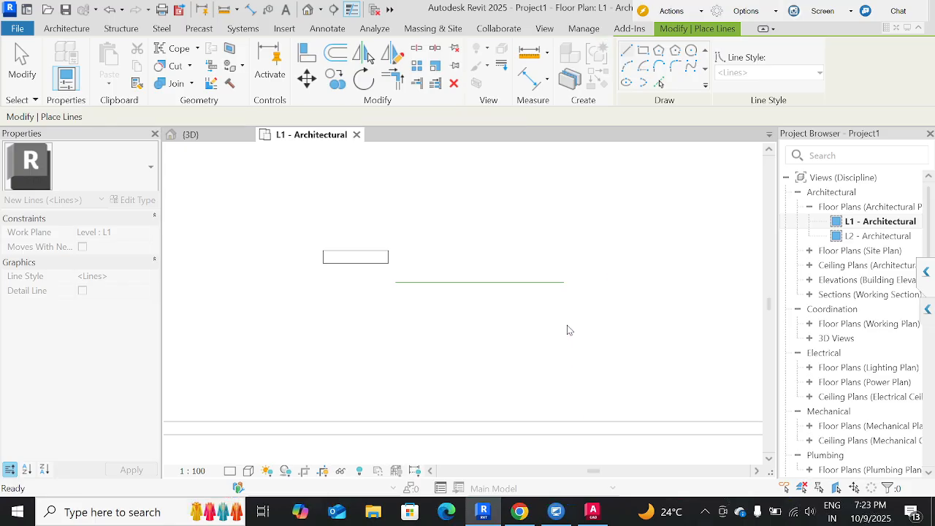
# Set the length of the new horizontal model line to 1 mm.
pyautogui.click(529, 284)
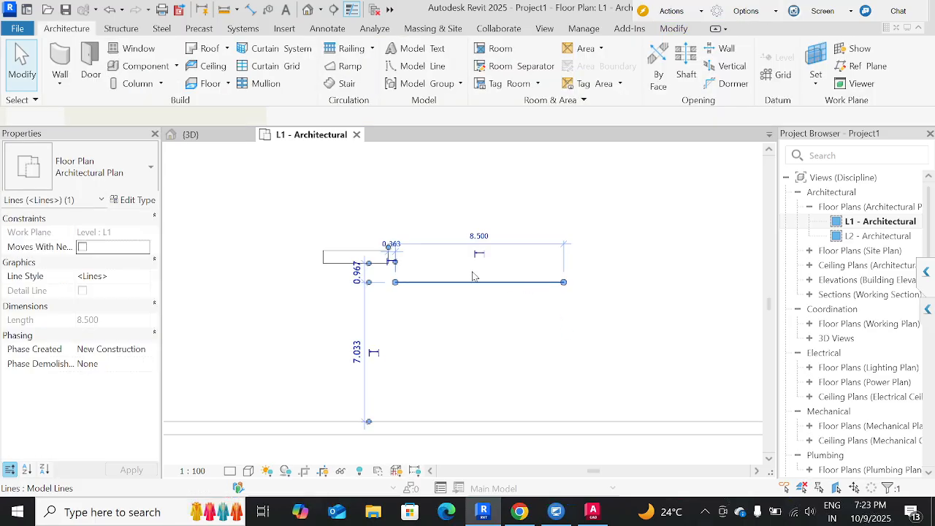
pyautogui.click(479, 232)
pyautogui.write('1')
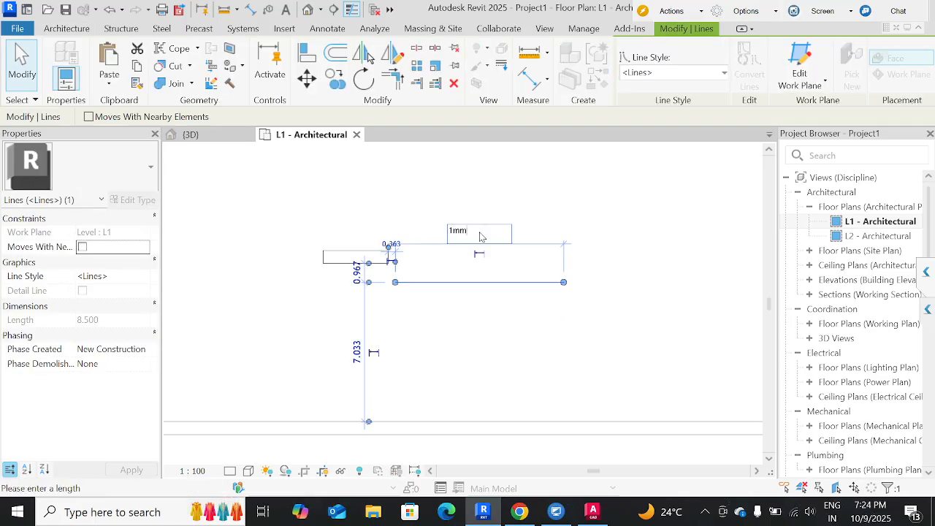
pyautogui.write('mm')
pyautogui.press('Return')
# Examine the 1 mm model line up close and clear its selection.
pyautogui.scroll(2, 488, 295)
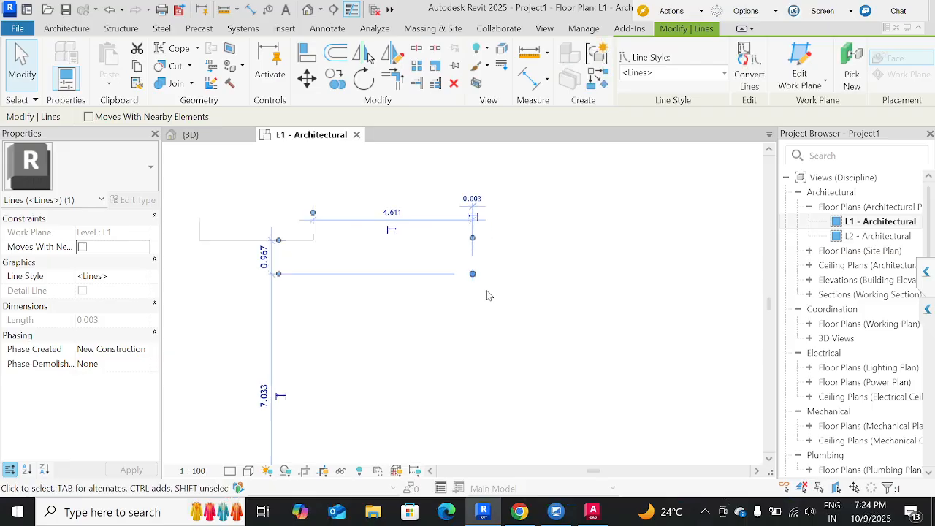
pyautogui.scroll(5, 489, 295)
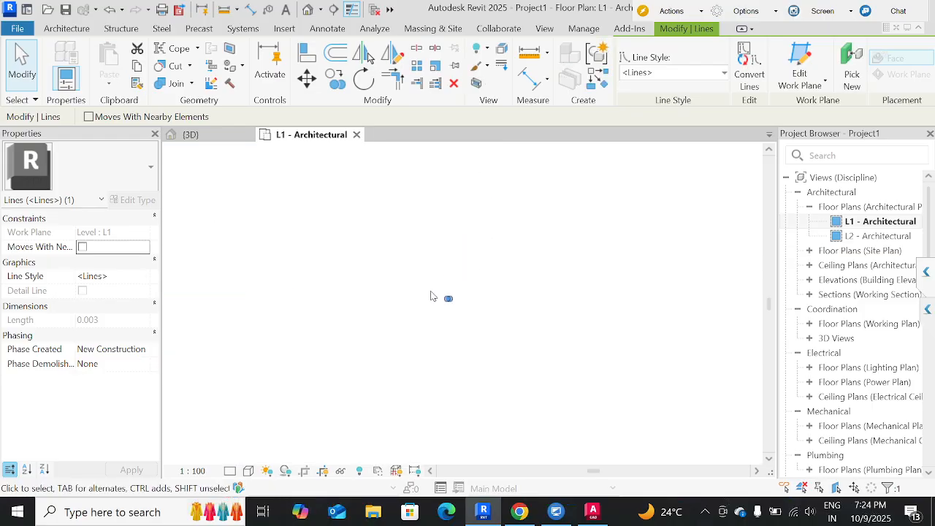
pyautogui.scroll(6, 431, 296)
pyautogui.scroll(1, 551, 354)
pyautogui.moveTo(567, 366); pyautogui.dragTo(370, 256, button='middle')
pyautogui.scroll(10, 464, 281)
pyautogui.click(478, 340)
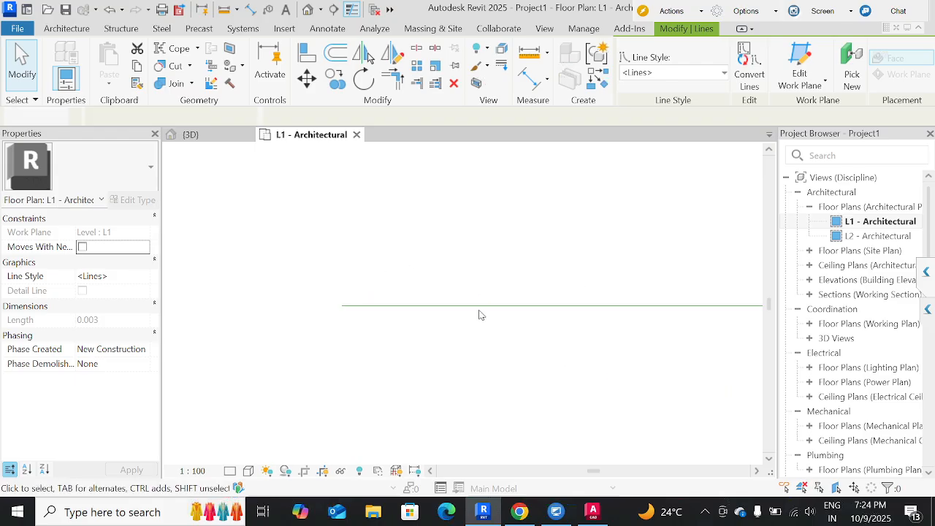
pyautogui.click(491, 324)
# Draw a horizontal model line 0.8 long just below the 1 mm line, starting in line with its left end.
pyautogui.press('l')
pyautogui.press('i')
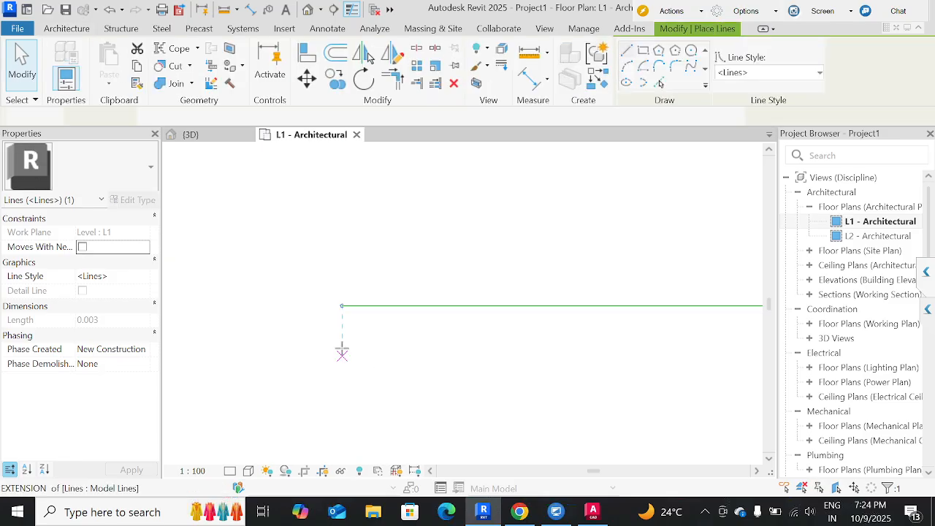
pyautogui.click(342, 349)
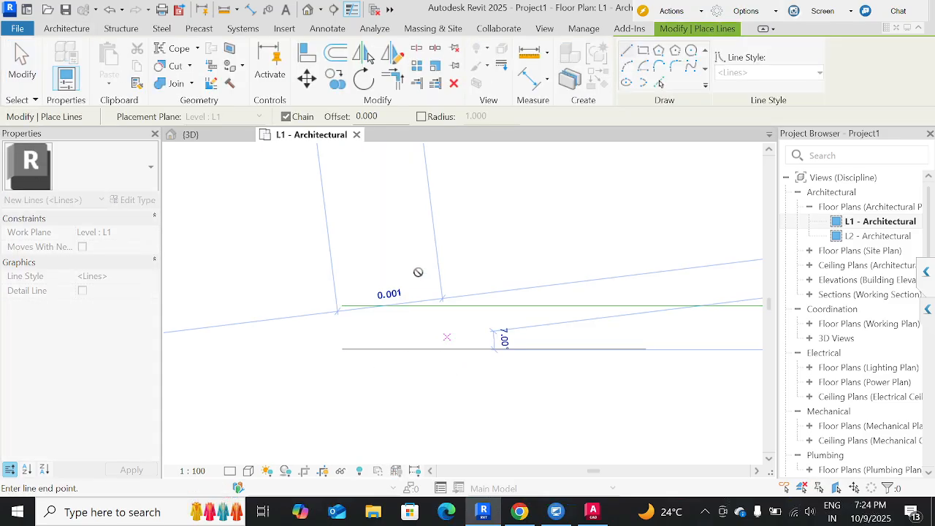
pyautogui.press('Escape')
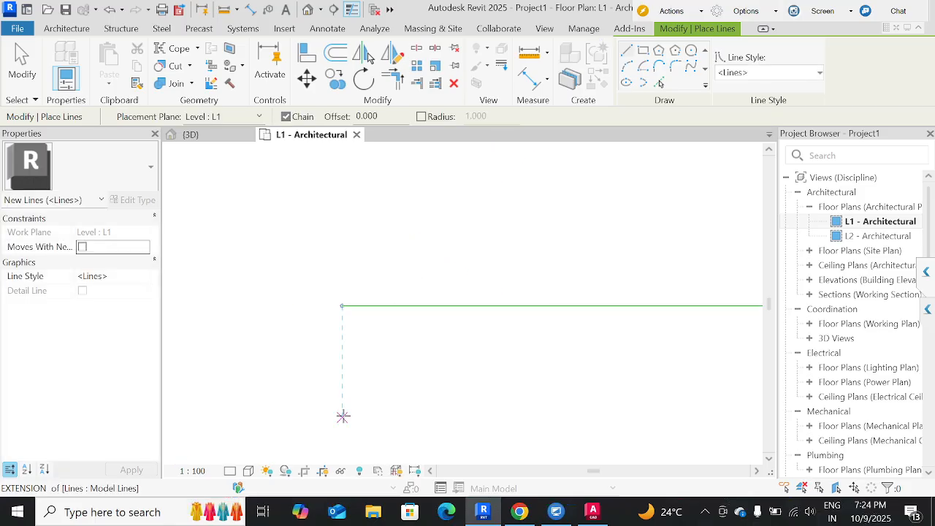
pyautogui.click(344, 416)
pyautogui.scroll(-2, 478, 418)
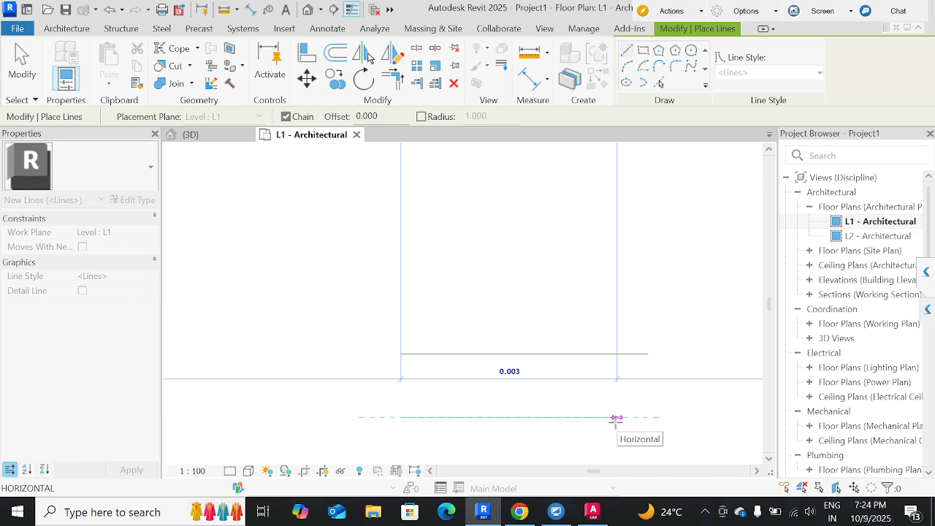
pyautogui.write('0.')
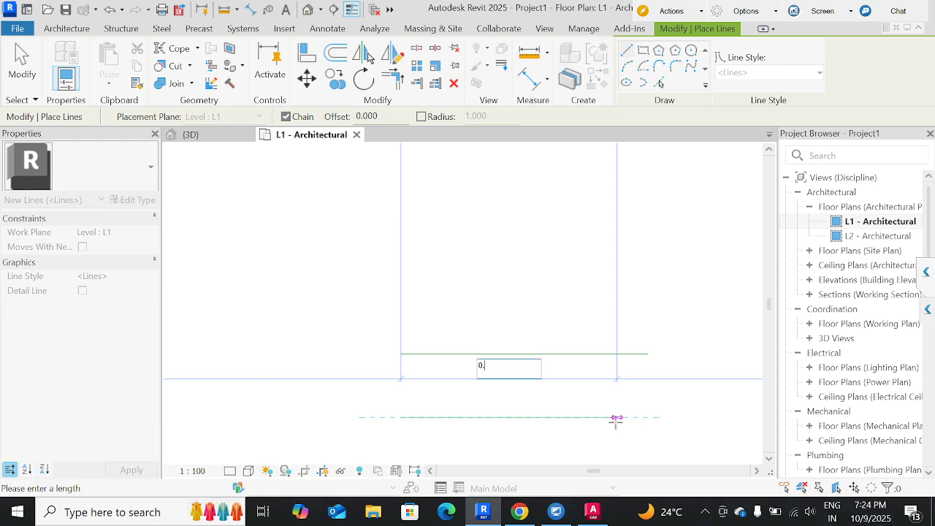
pyautogui.write('8')
pyautogui.press('Return')
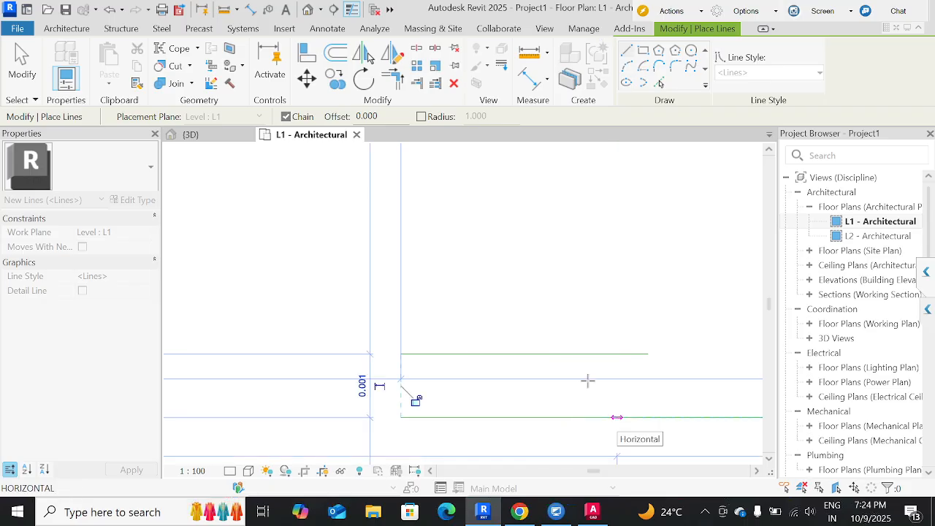
pyautogui.scroll(-3, 625, 304)
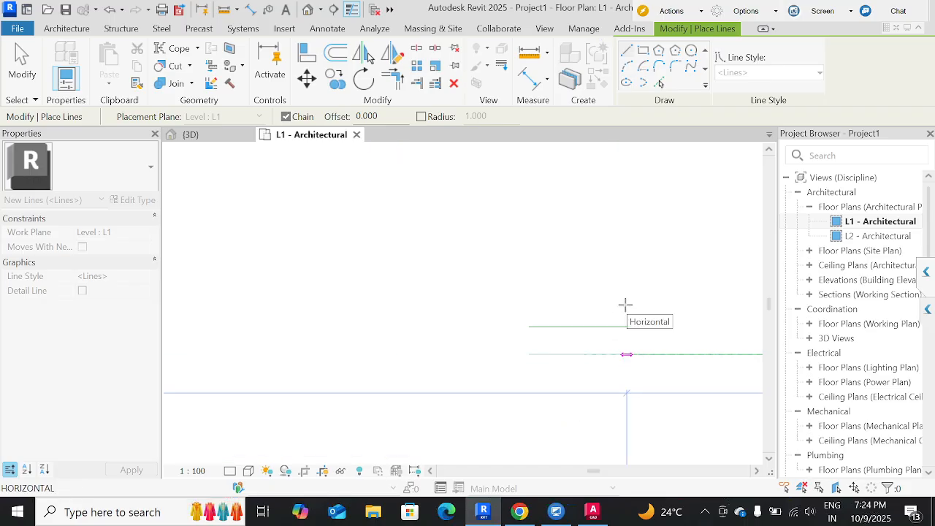
pyautogui.press('Escape')
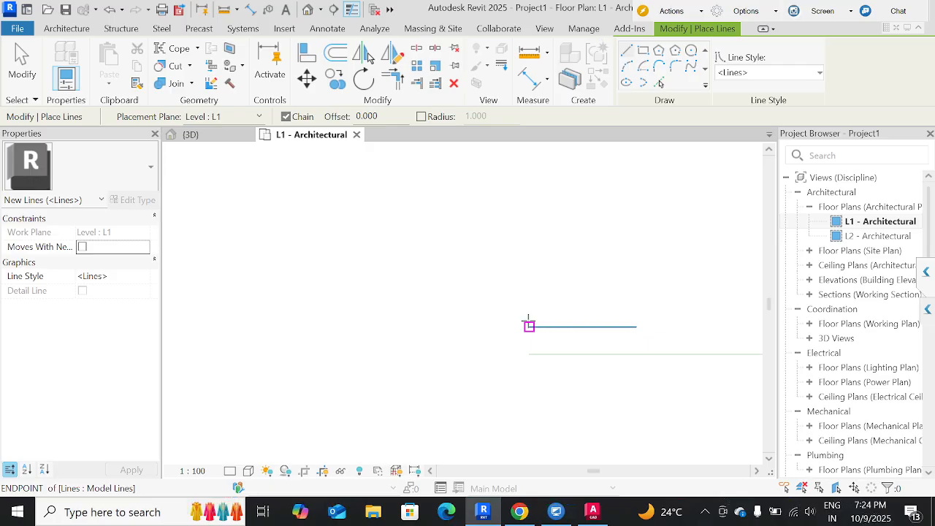
# Draw a 0.8 mm vertical model line upward from the left end of the 1 mm line.
pyautogui.click(529, 326)
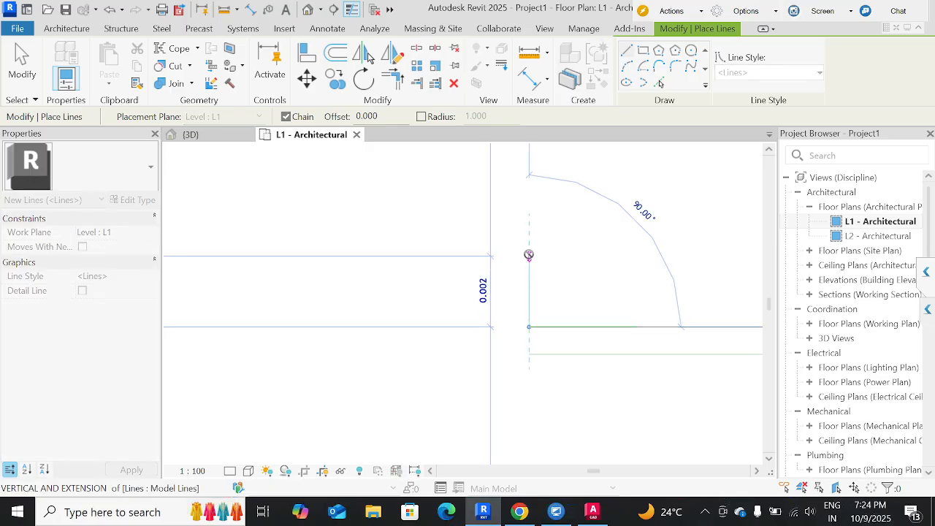
pyautogui.write('0.8mm')
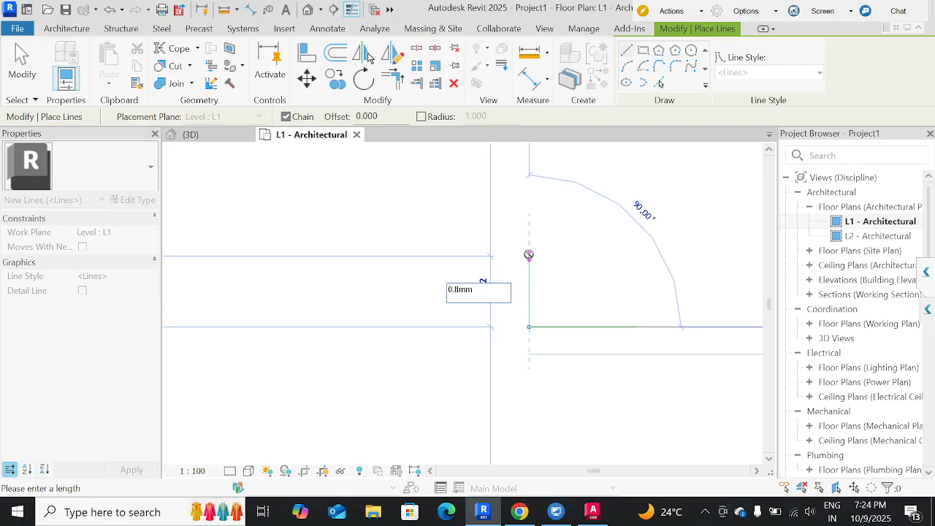
pyautogui.press('Return')
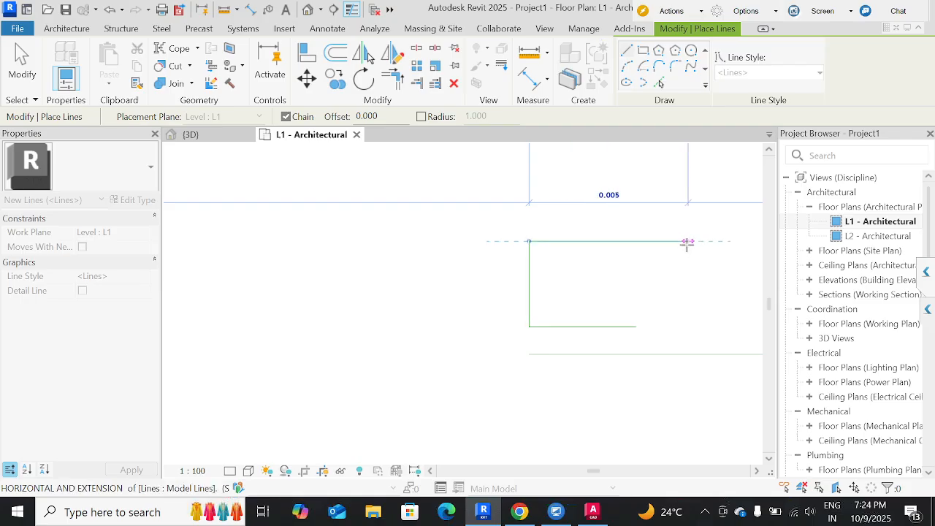
# Try to draw a 0.5 mm horizontal model line rightward from the top of the vertical line.
pyautogui.write('0.')
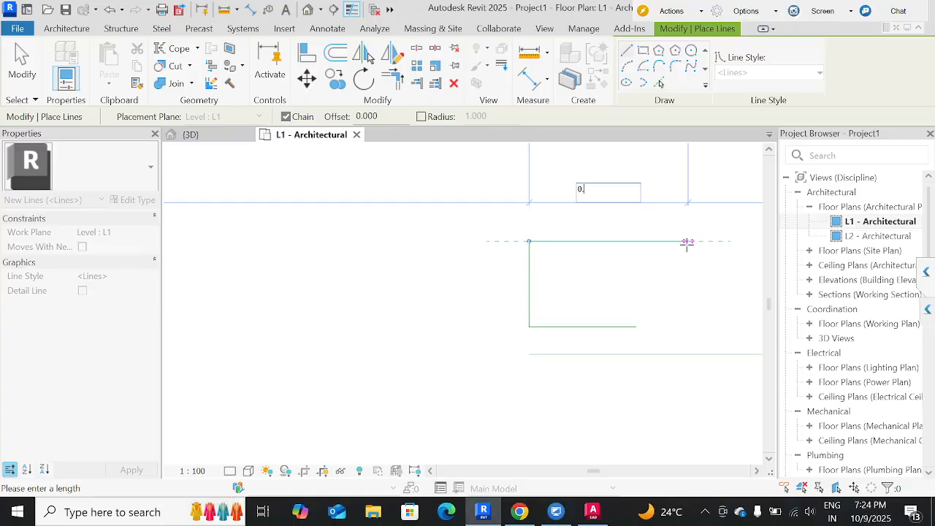
pyautogui.write('5mm')
pyautogui.press('Escape')
pyautogui.press('Escape')
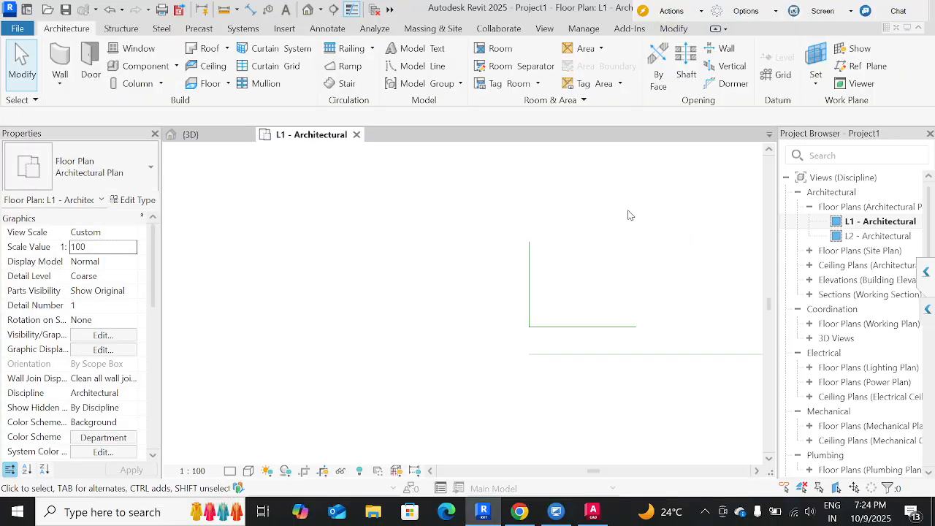
# Delete the three short model lines and fit the whole floor plan in the view.
pyautogui.click(533, 249)
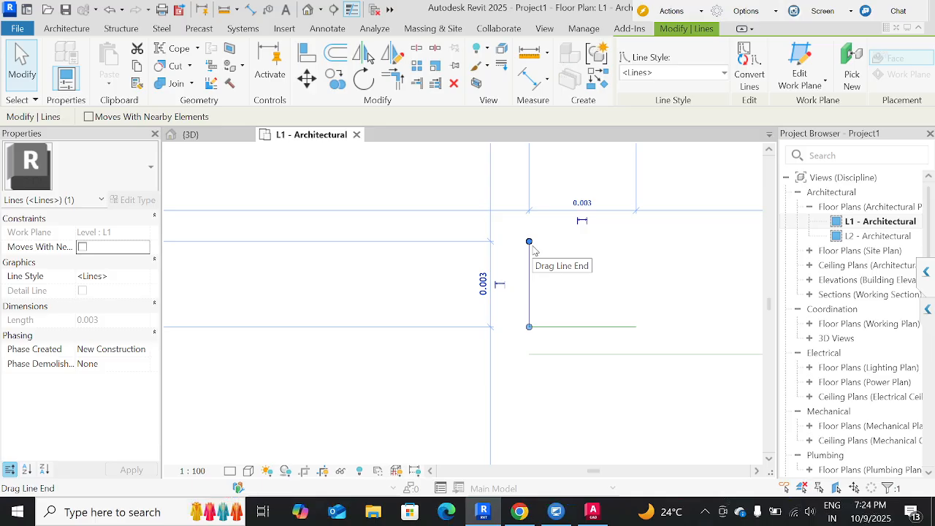
pyautogui.scroll(-3, 533, 248)
pyautogui.click(634, 369)
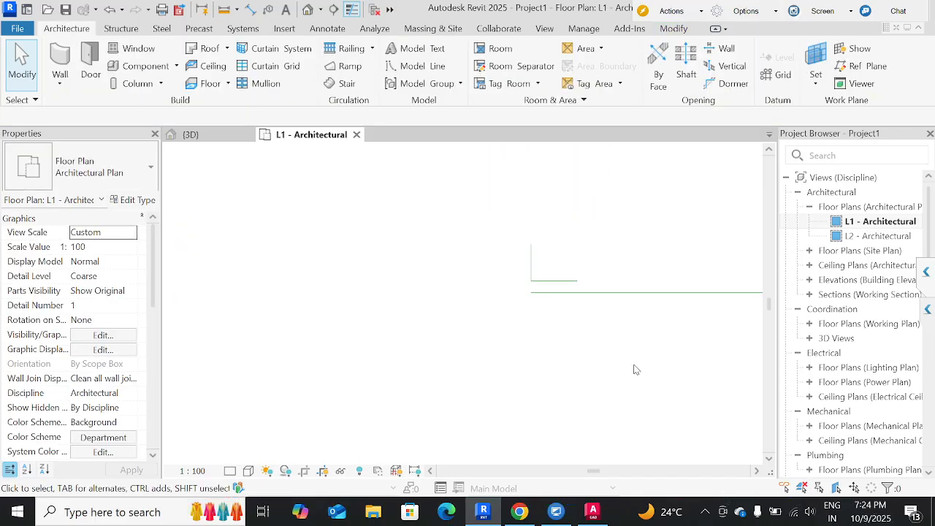
pyautogui.moveTo(634, 363); pyautogui.dragTo(479, 246)
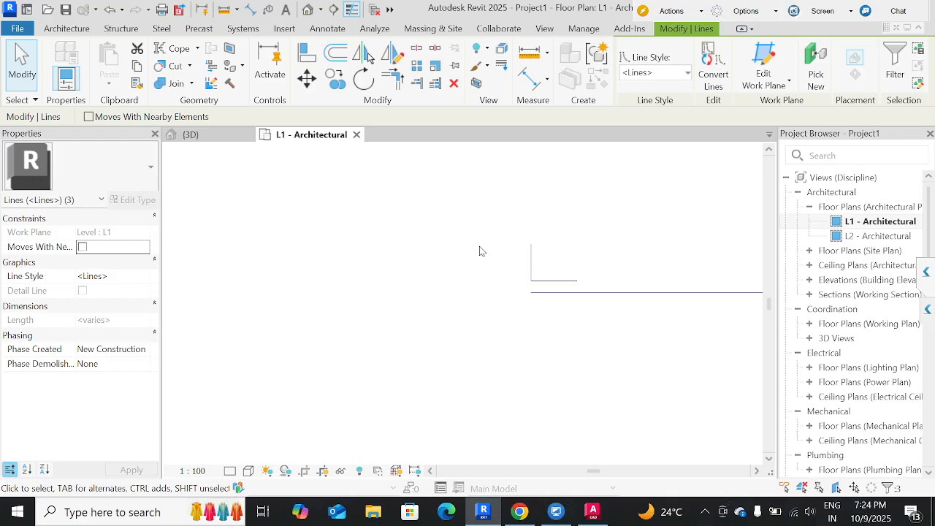
pyautogui.press('Delete')
pyautogui.press('z')
pyautogui.press('f')
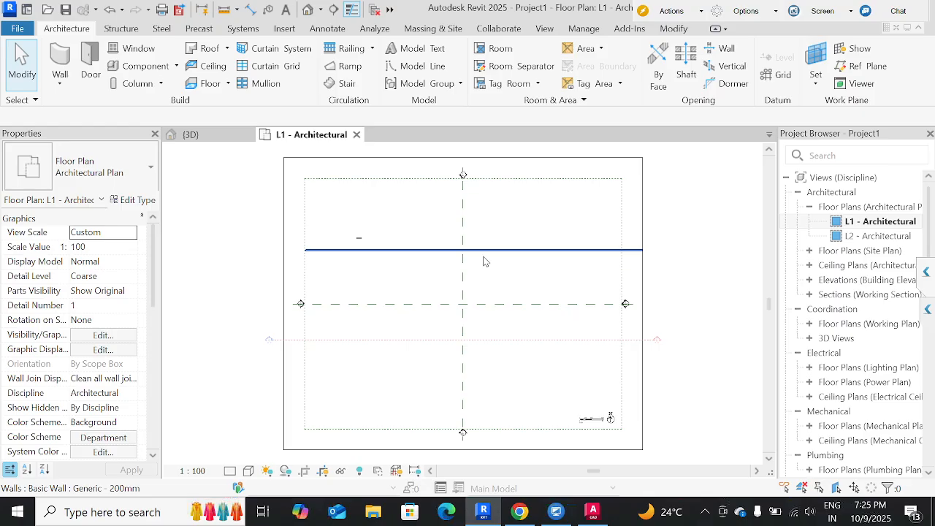
# Delete the long horizontal Generic - 200mm wall and the short element just above it.
pyautogui.click(484, 253)
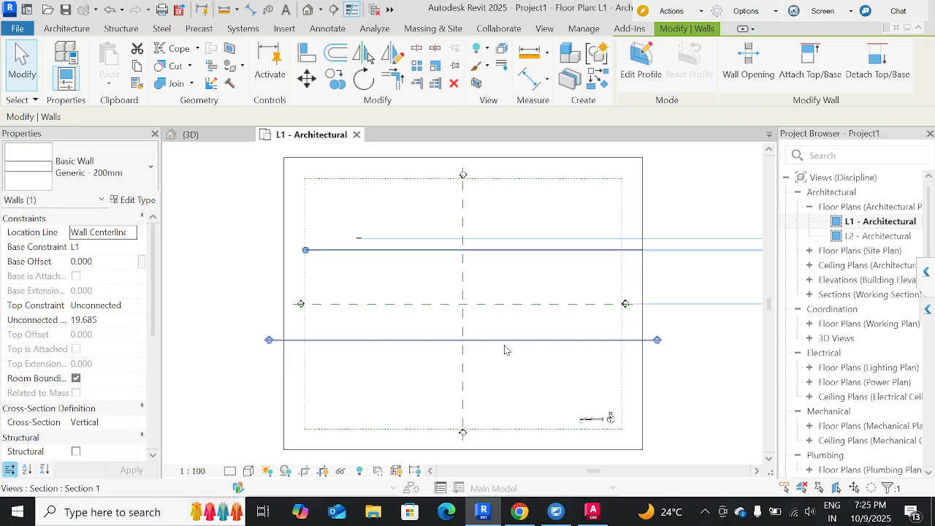
pyautogui.press('Delete')
pyautogui.moveTo(418, 292); pyautogui.dragTo(342, 225)
pyautogui.press('Delete')
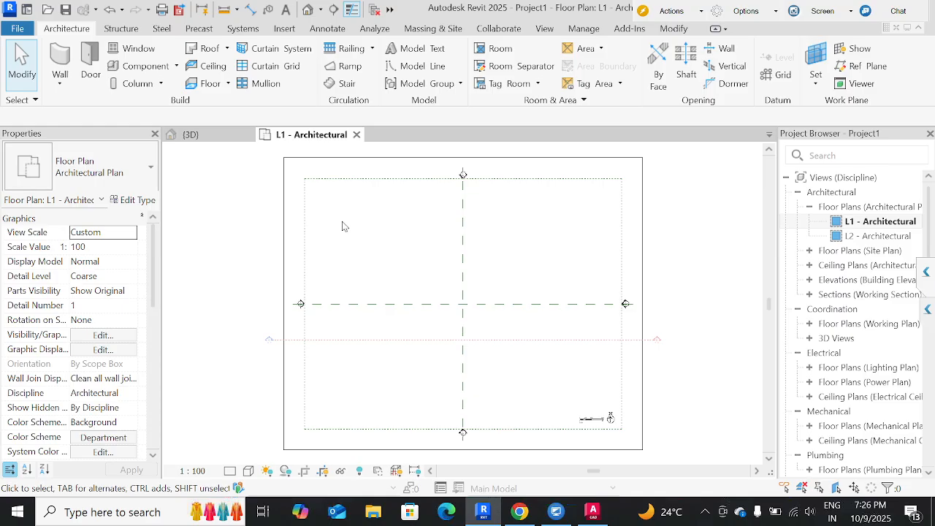
# Inspect the scope box and the Center (East/West) and Center (North/South) reference planes in the floor plan.
pyautogui.click(435, 29)
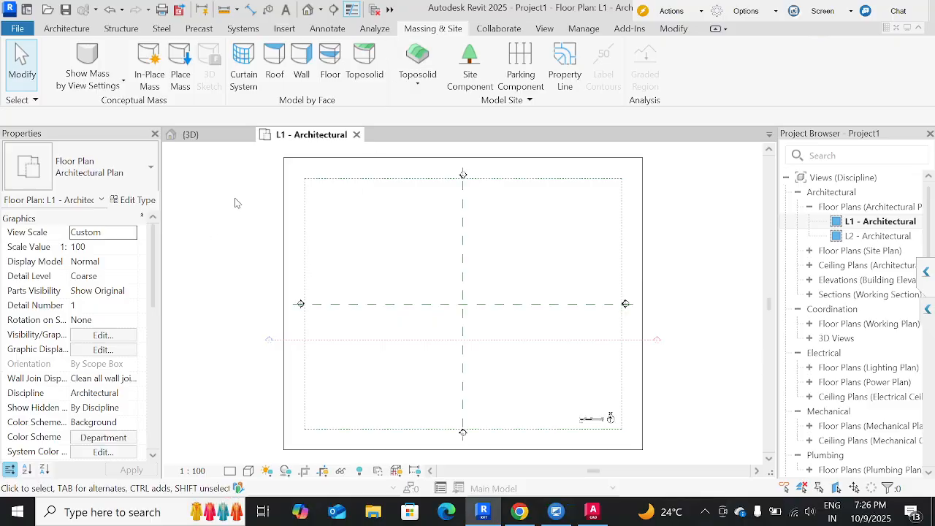
pyautogui.rightClick(246, 301)
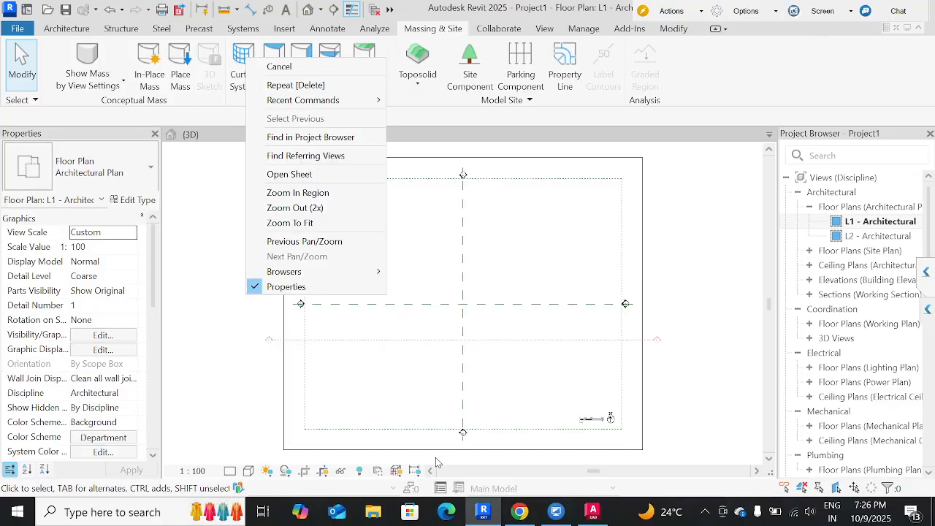
pyautogui.click(185, 212)
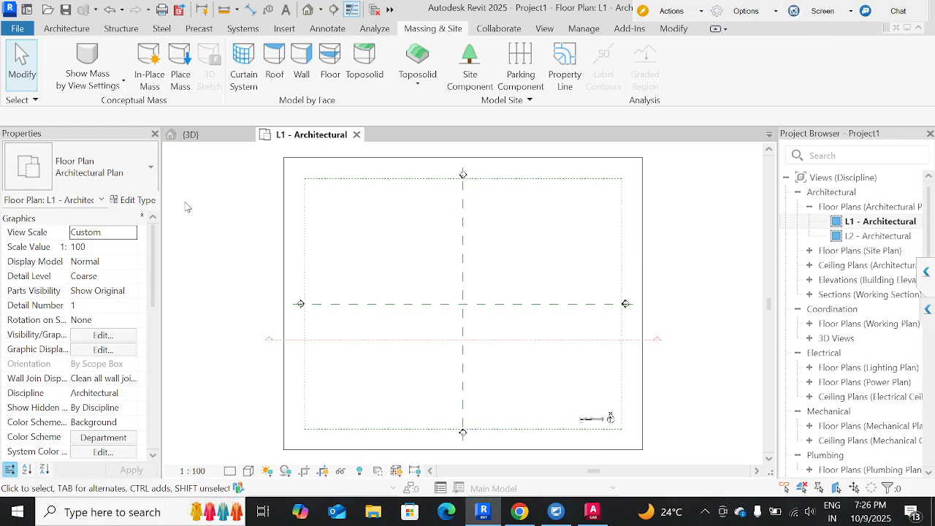
pyautogui.click(307, 181)
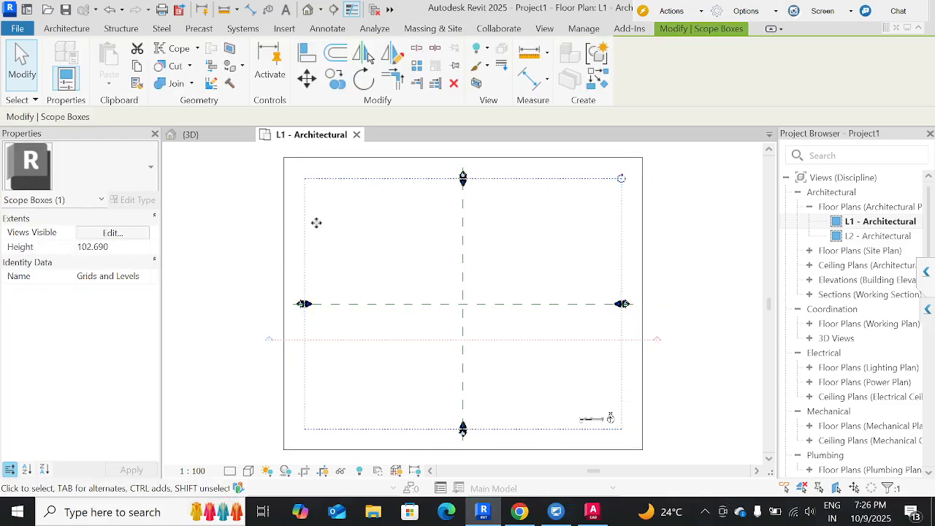
pyautogui.click(421, 277)
pyautogui.click(461, 267)
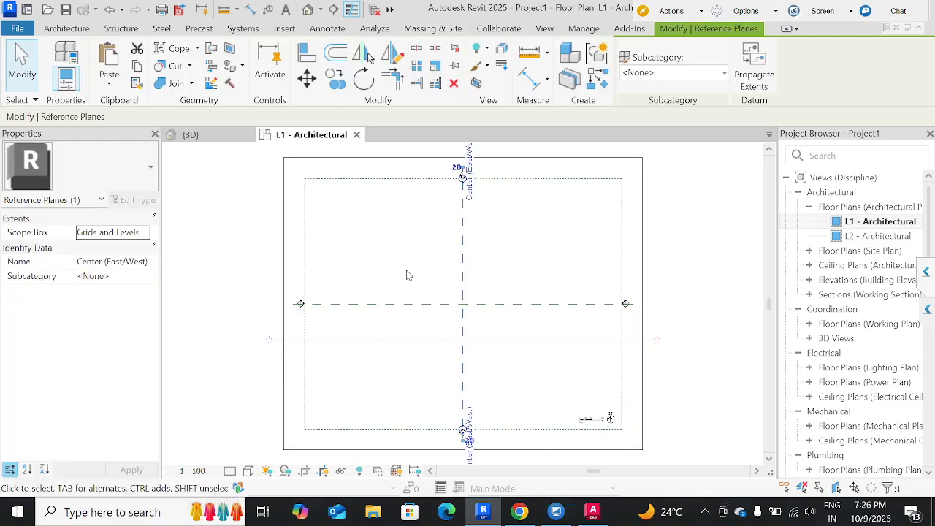
pyautogui.click(411, 304)
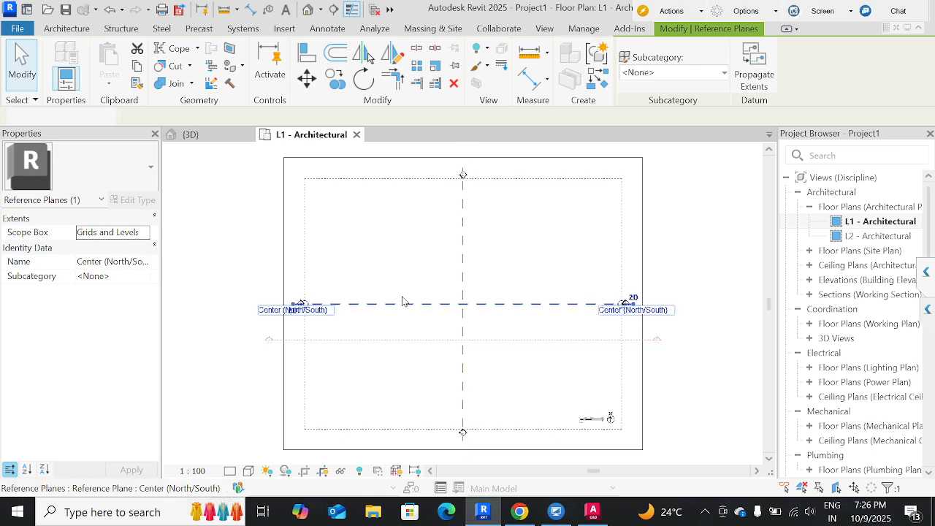
pyautogui.click(388, 279)
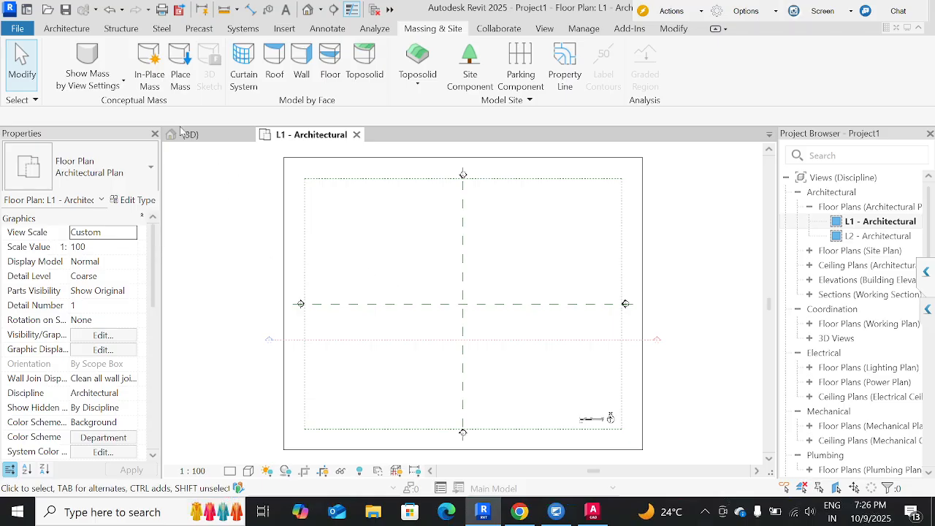
# Review the User Interface, Colors and Hardware settings in the program options, and close them.
pyautogui.click(66, 27)
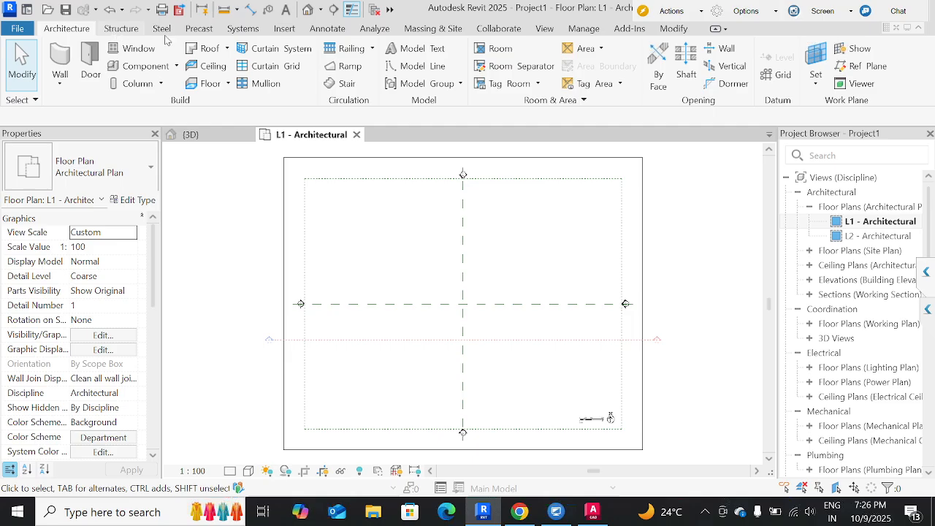
pyautogui.click(189, 31)
pyautogui.click(164, 30)
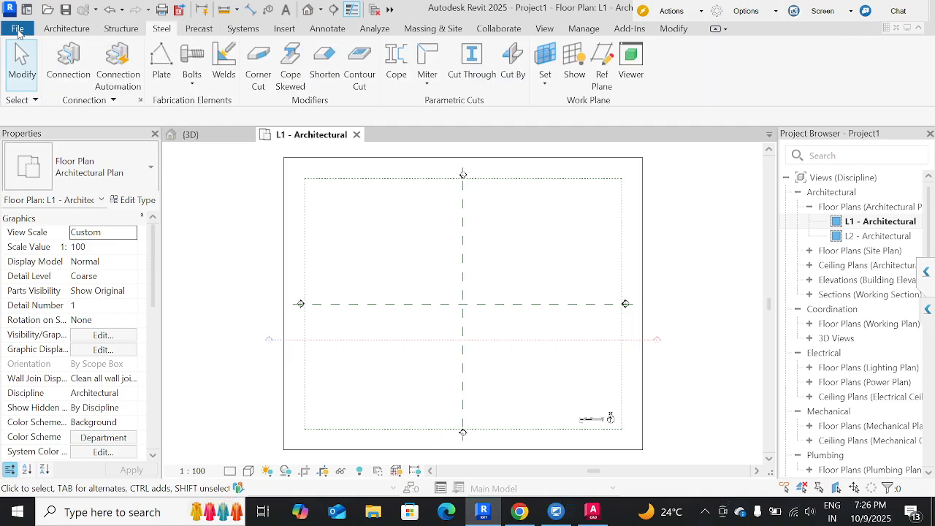
pyautogui.click(18, 31)
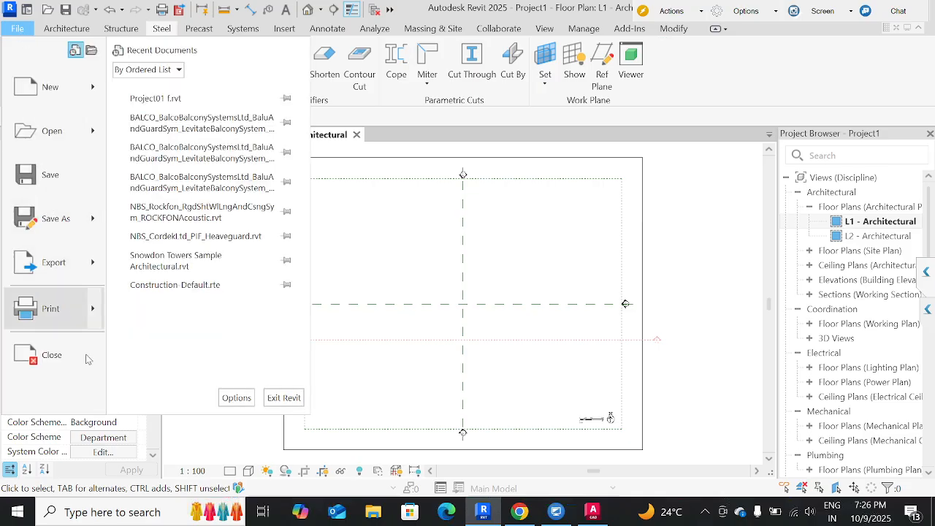
pyautogui.click(236, 398)
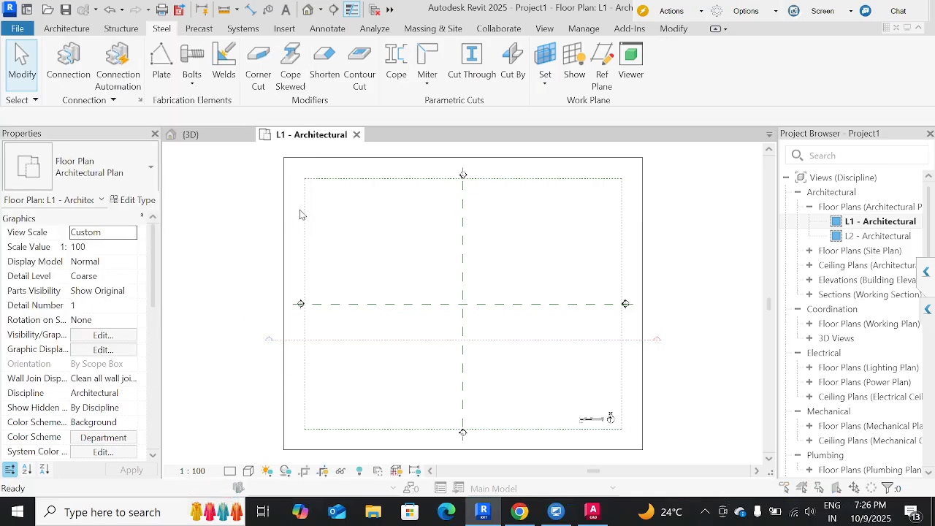
pyautogui.click(338, 51)
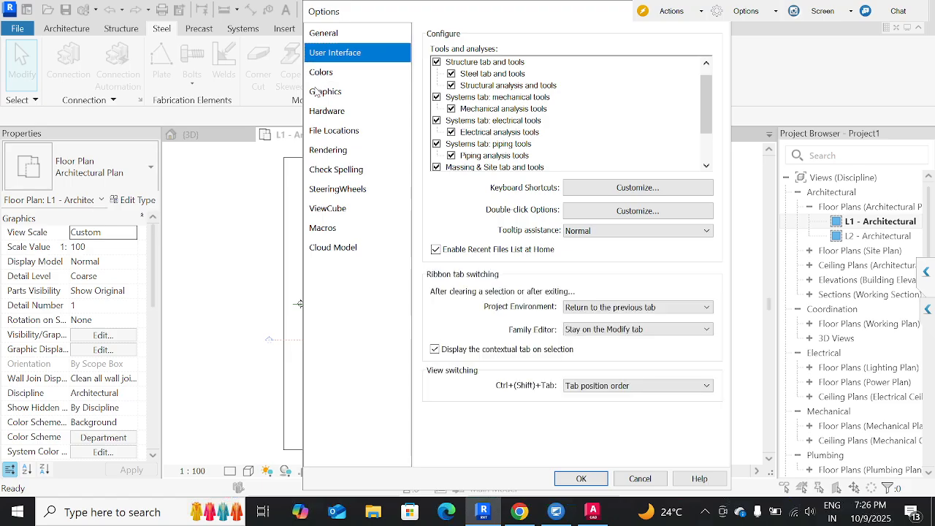
pyautogui.click(321, 72)
pyautogui.click(326, 110)
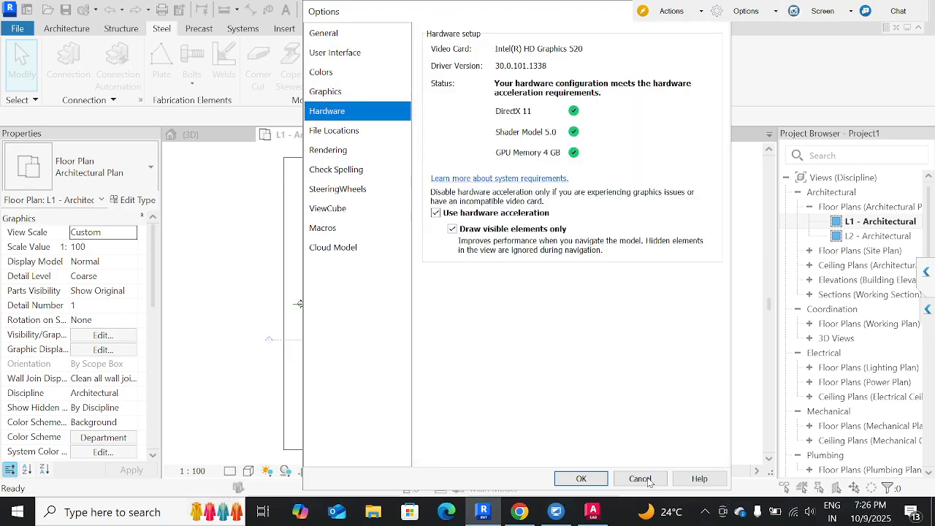
pyautogui.click(581, 479)
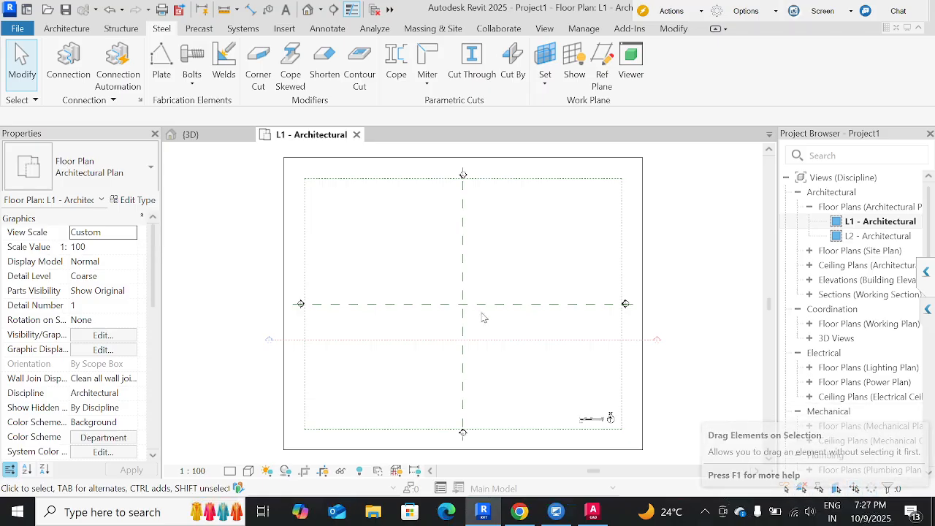
# Draw a Generic - 200mm wall about 112 long, sloping down about 4°, across the vertical reference plane in the plan's upper half.
pyautogui.click(66, 28)
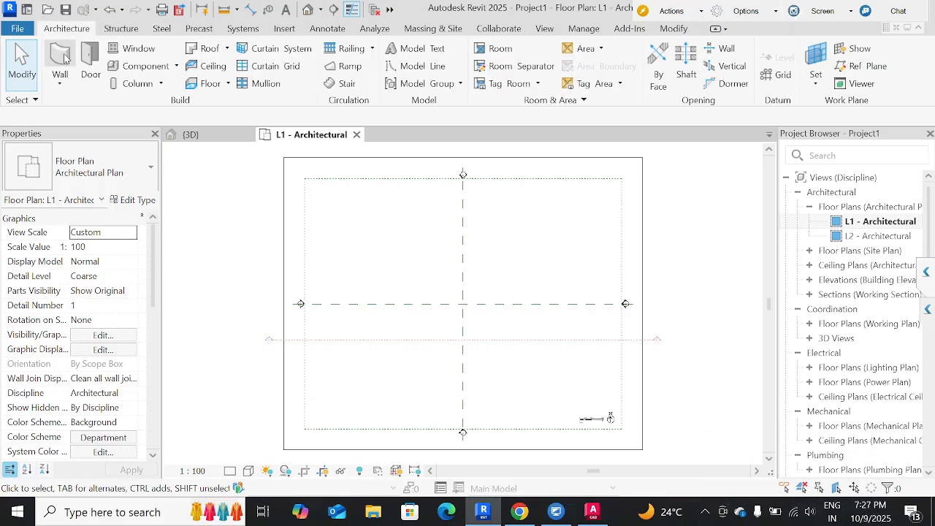
pyautogui.click(64, 55)
pyautogui.click(384, 253)
pyautogui.click(539, 264)
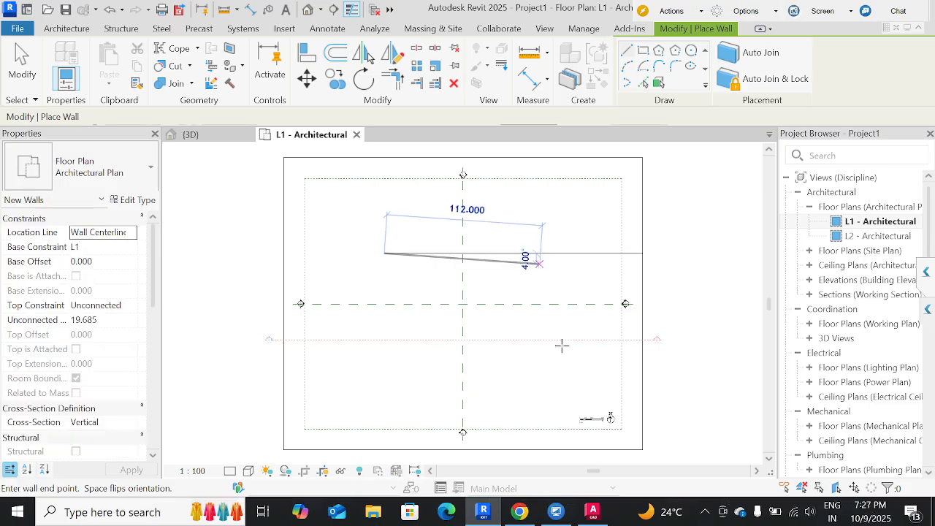
pyautogui.press('Escape')
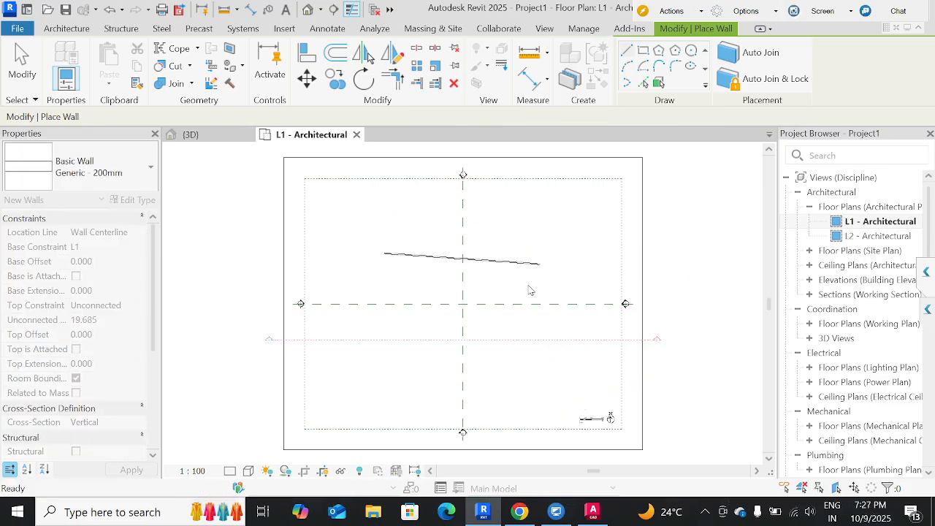
pyautogui.press('Escape')
# Move the sloped wall around the plan, leaving its lower end about 59.5 above the horizontal reference plane.
pyautogui.moveTo(500, 263); pyautogui.dragTo(584, 215)
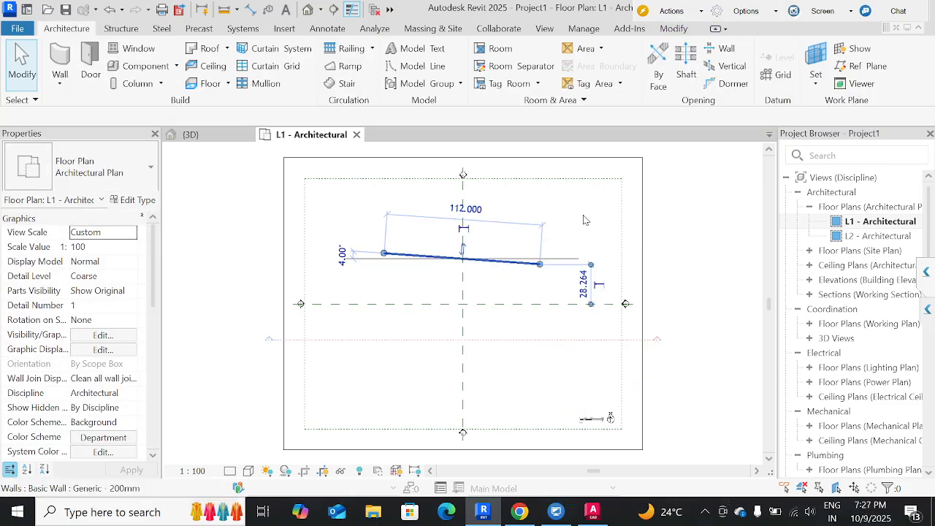
pyautogui.click(443, 276)
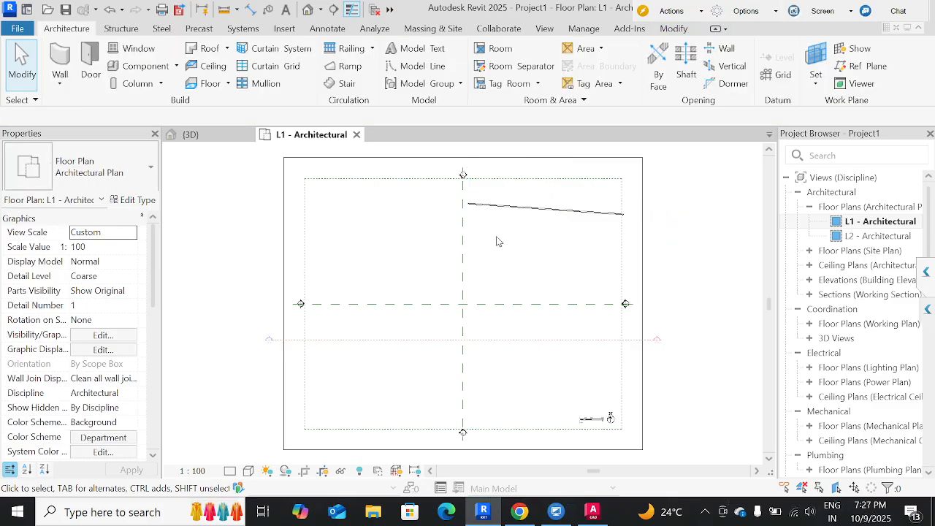
pyautogui.click(540, 212)
pyautogui.moveTo(541, 212); pyautogui.dragTo(435, 316)
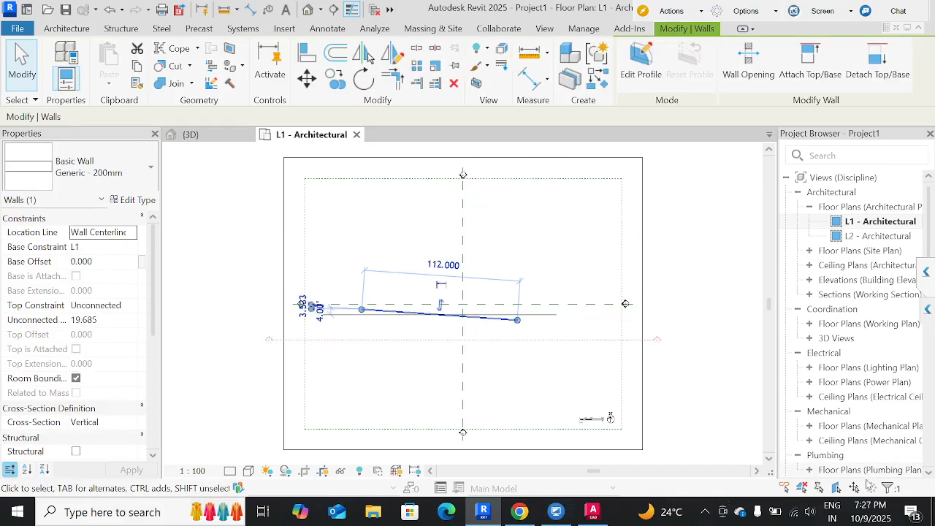
pyautogui.click(412, 338)
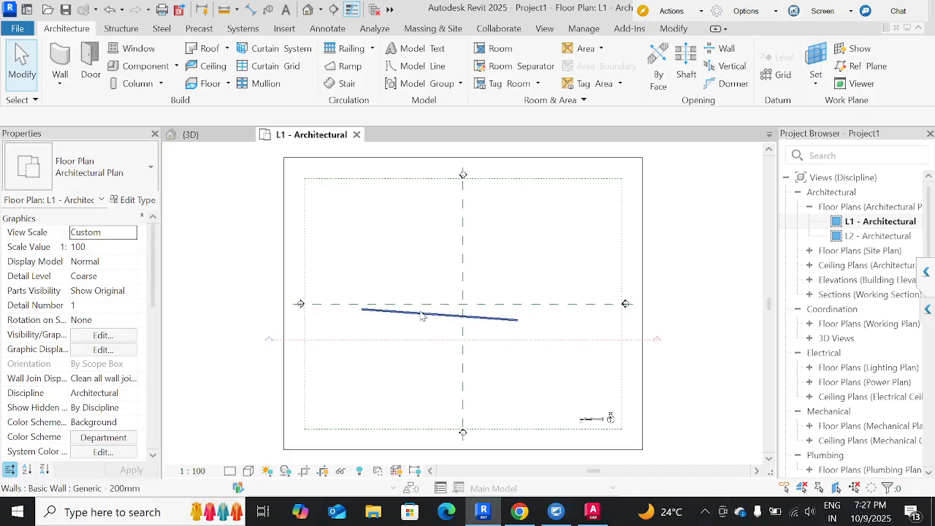
pyautogui.moveTo(421, 314); pyautogui.dragTo(370, 315)
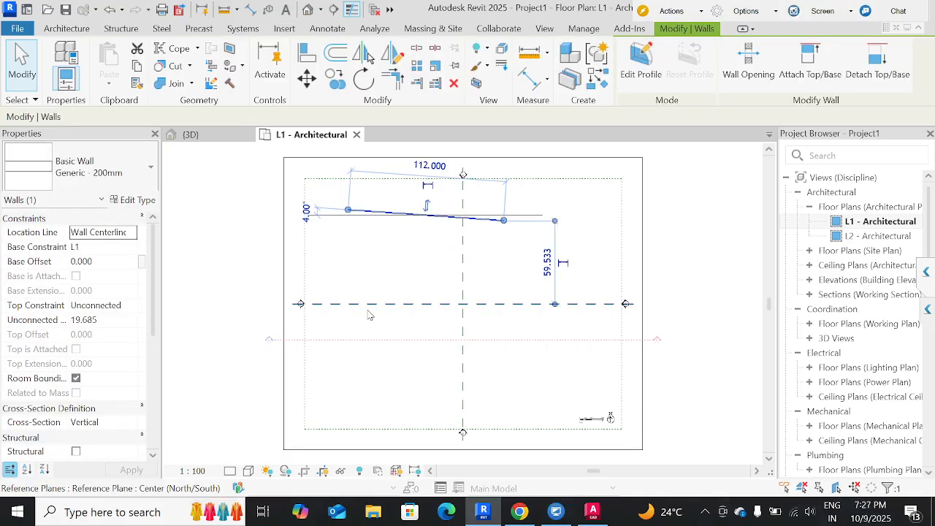
pyautogui.press('Escape')
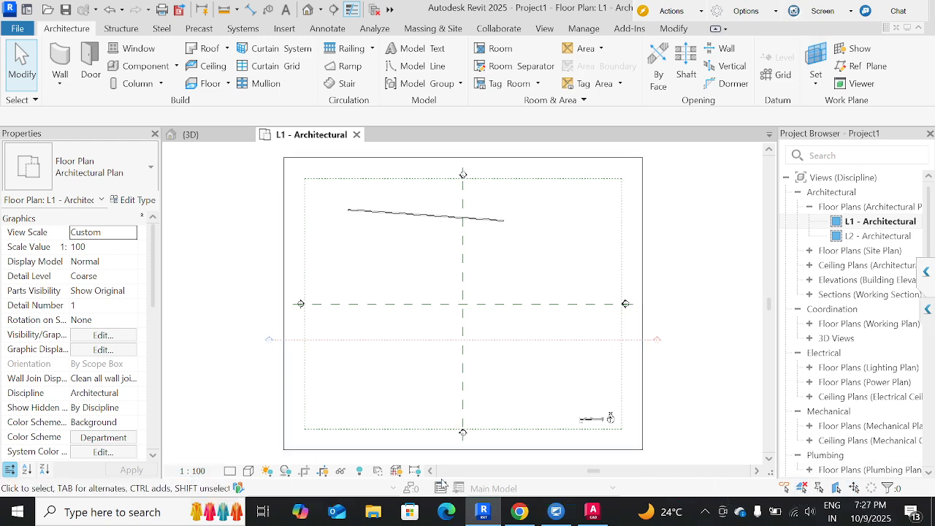
# Examine the view's scale, detail level and visual style options and the project's list of views.
pyautogui.click(217, 472)
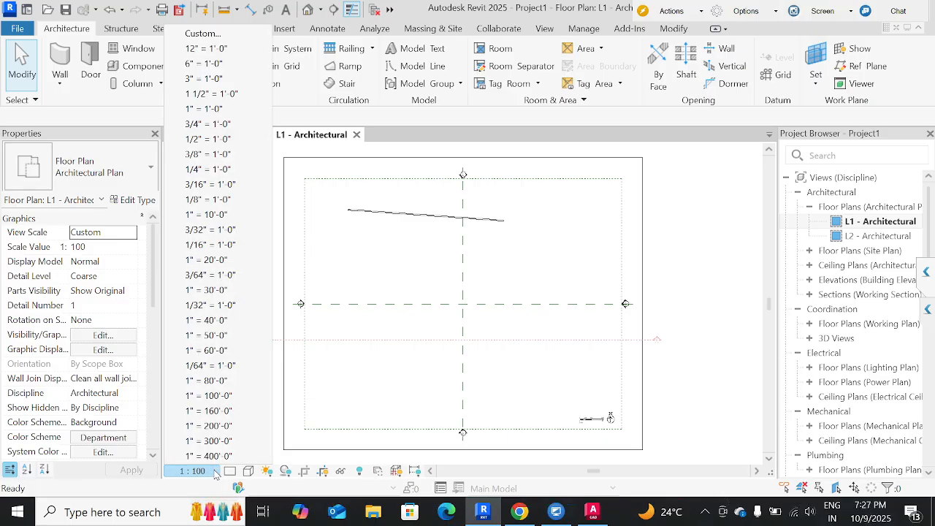
pyautogui.click(230, 471)
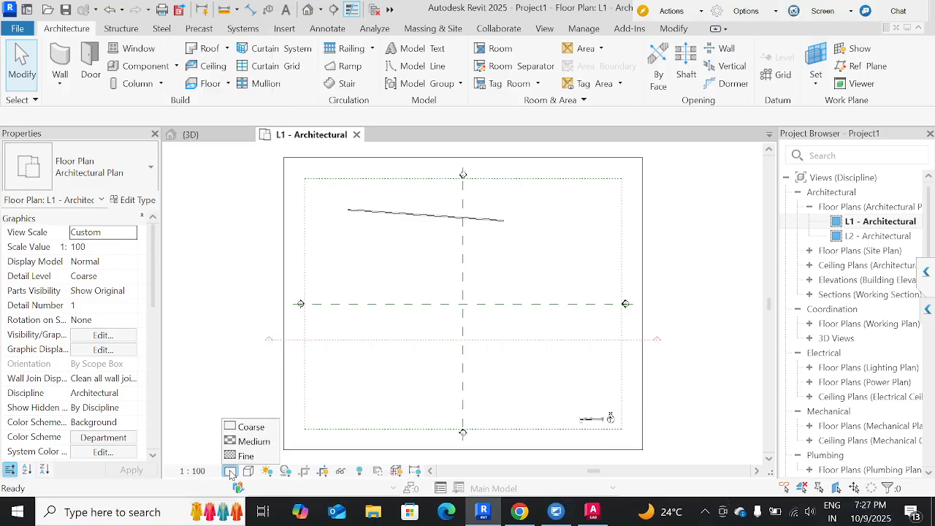
pyautogui.click(248, 471)
pyautogui.click(239, 404)
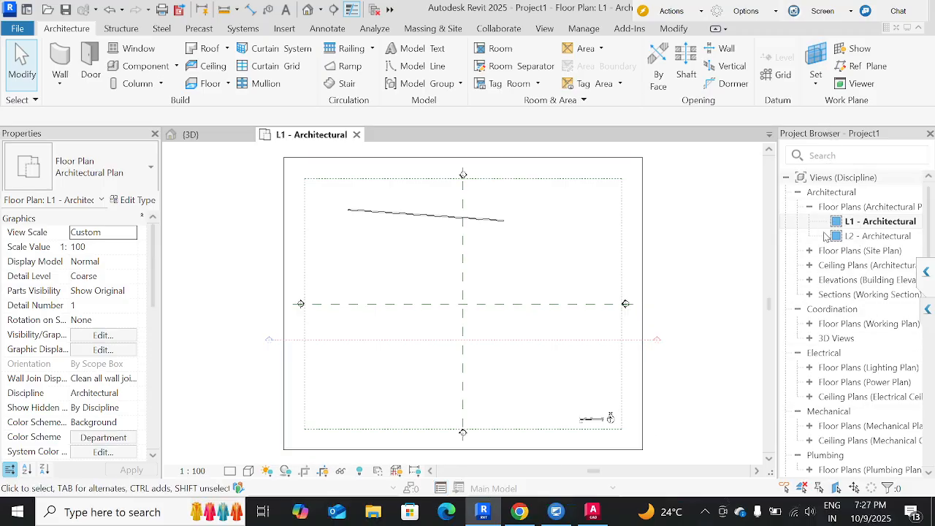
pyautogui.scroll(-10, 818, 311)
pyautogui.scroll(10, 818, 312)
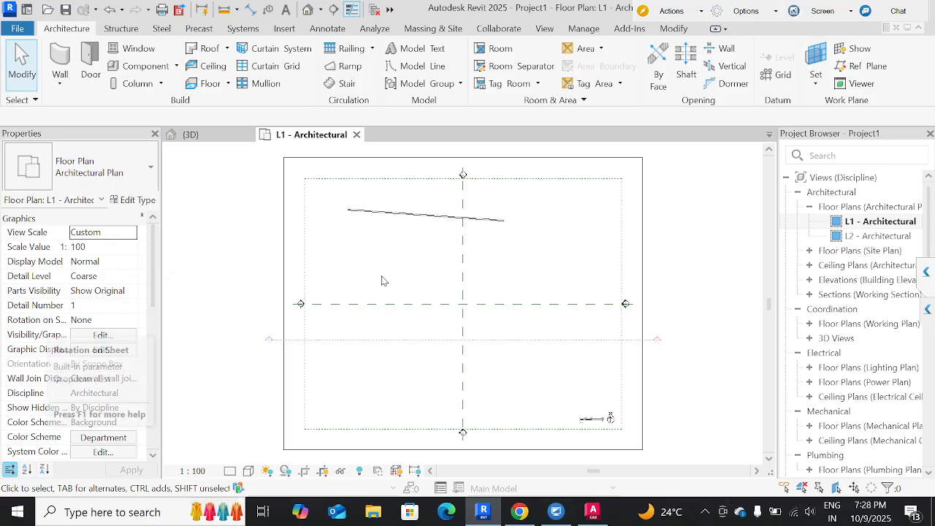
pyautogui.scroll(-10, 828, 280)
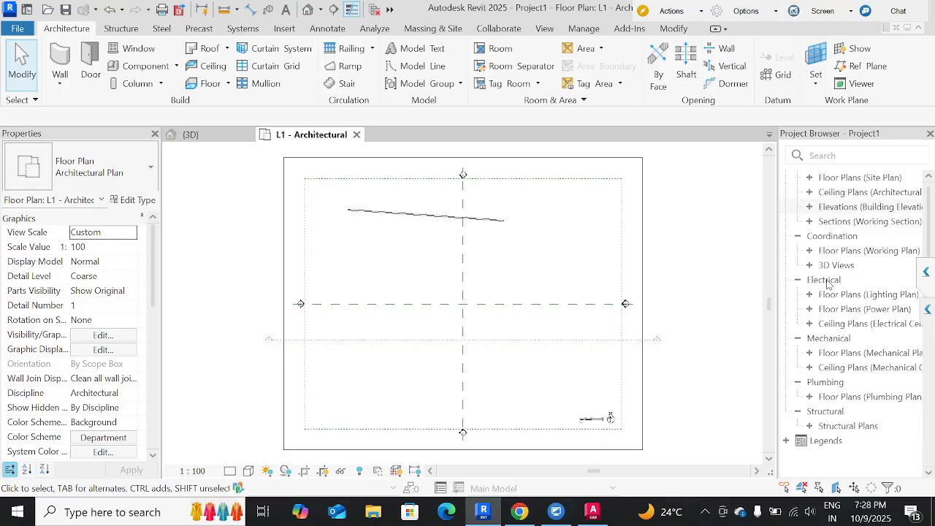
pyautogui.scroll(10, 828, 284)
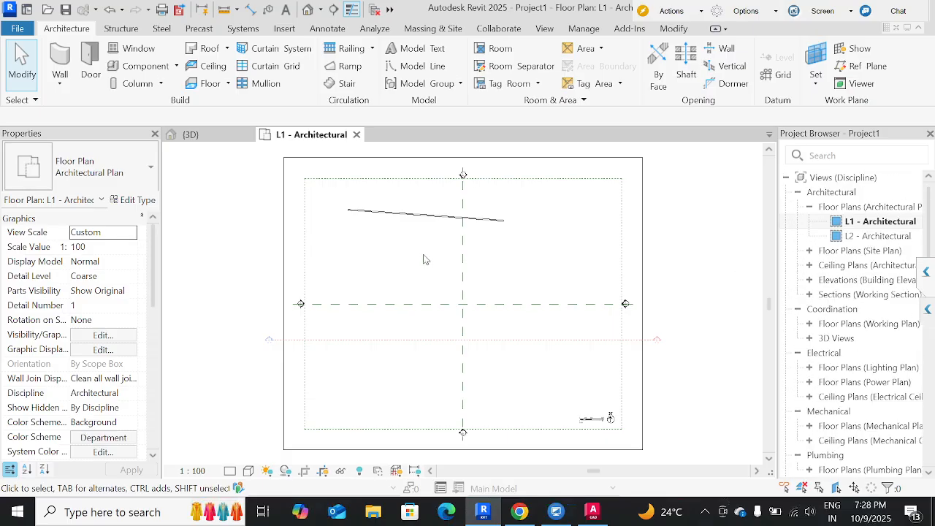
# Examine the structural and steel tools, the editing options for the sloped wall, and the options for placing a new wall.
pyautogui.click(124, 29)
pyautogui.click(159, 31)
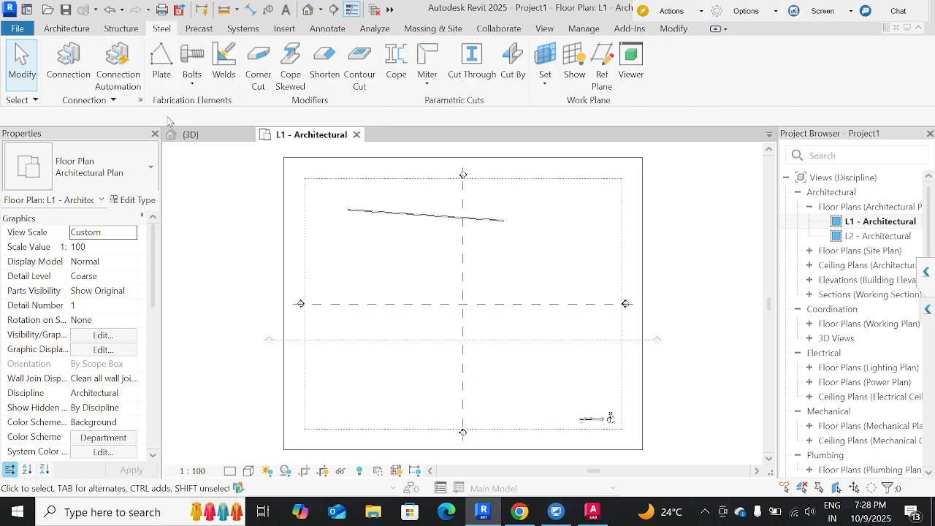
pyautogui.click(372, 212)
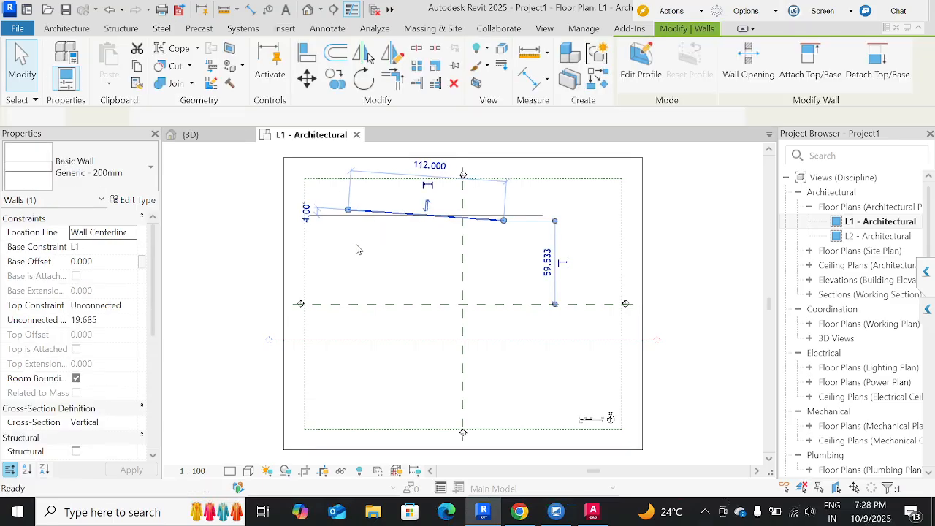
pyautogui.press('w')
pyautogui.press('a')
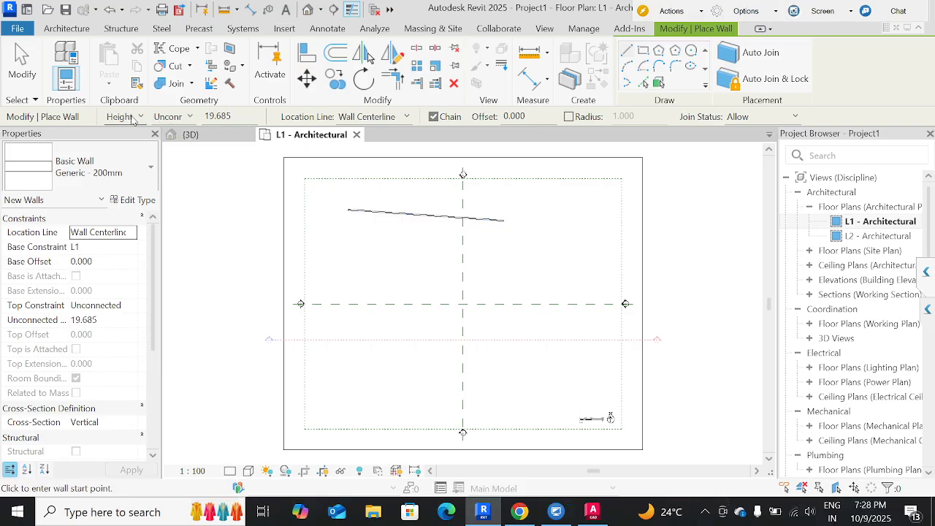
# Switch to AutoCAD, examine how the Line command asks for its first point, and leave the command.
pyautogui.click(588, 511)
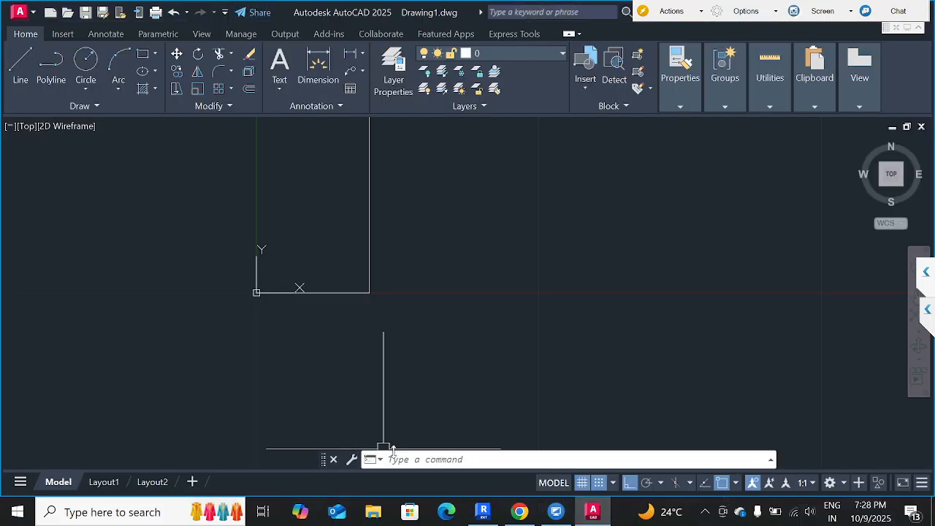
pyautogui.click(406, 460)
pyautogui.write('l')
pyautogui.press('Return')
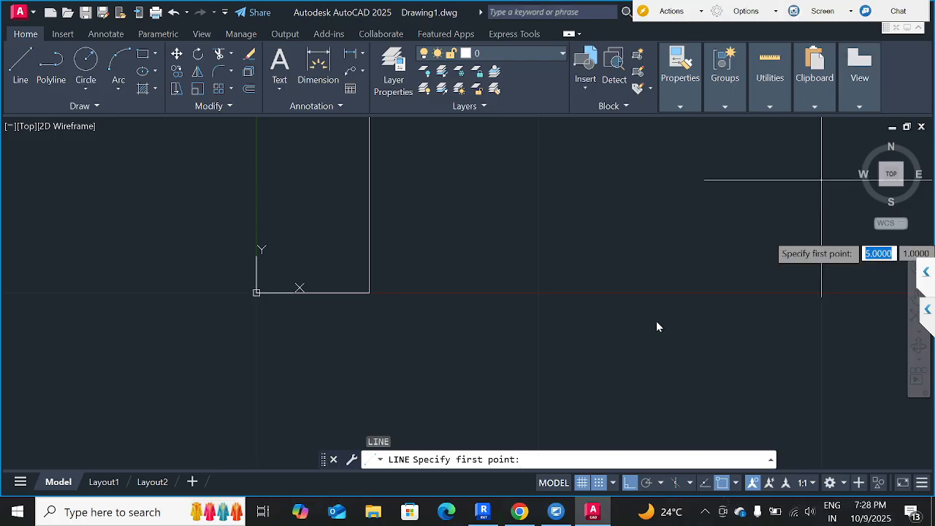
pyautogui.press('Escape')
pyautogui.press('Escape')
pyautogui.press('Escape')
pyautogui.press('Escape')
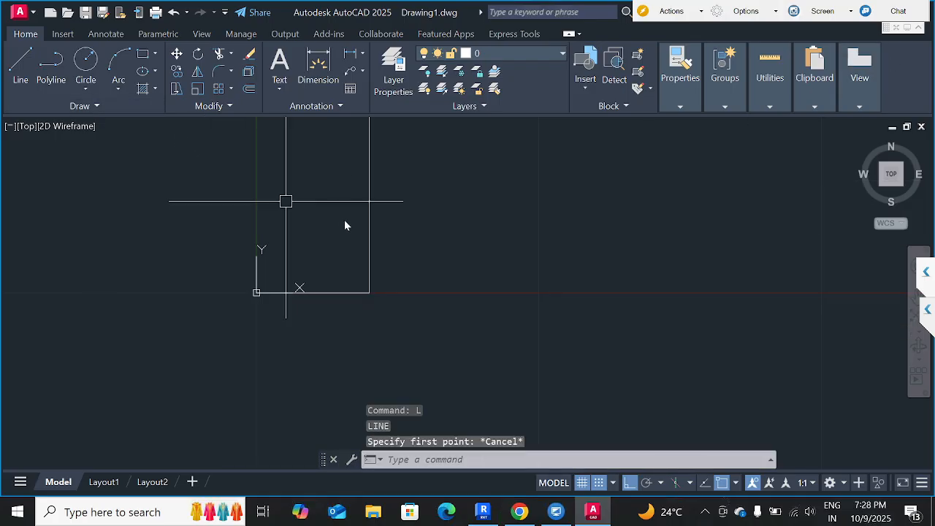
# Examine the Copy command's options for the vertical line beside the origin, and leave the command without copying.
pyautogui.click(398, 220)
pyautogui.click(339, 210)
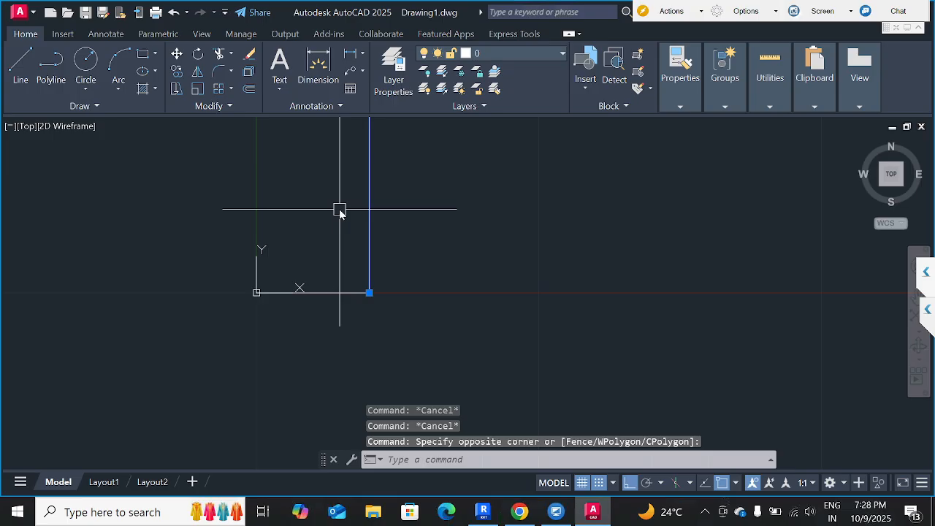
pyautogui.write('CO')
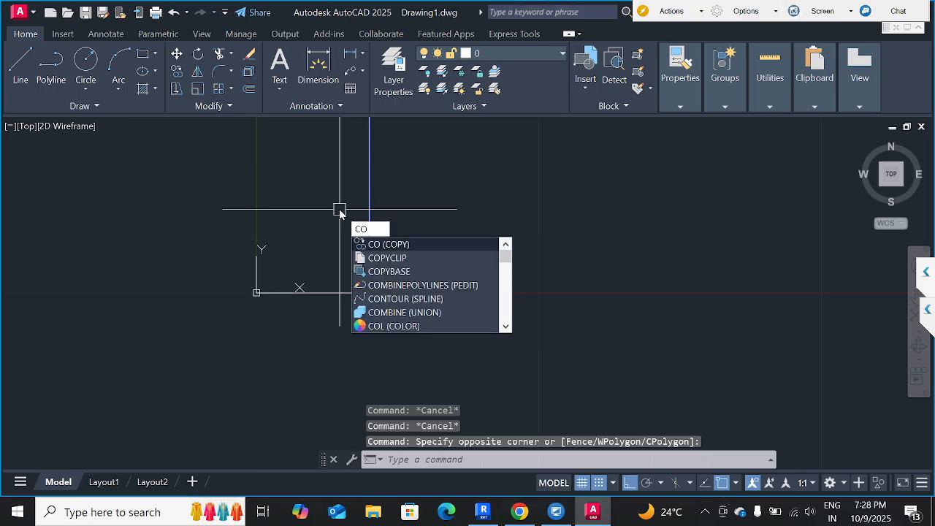
pyautogui.press('Return')
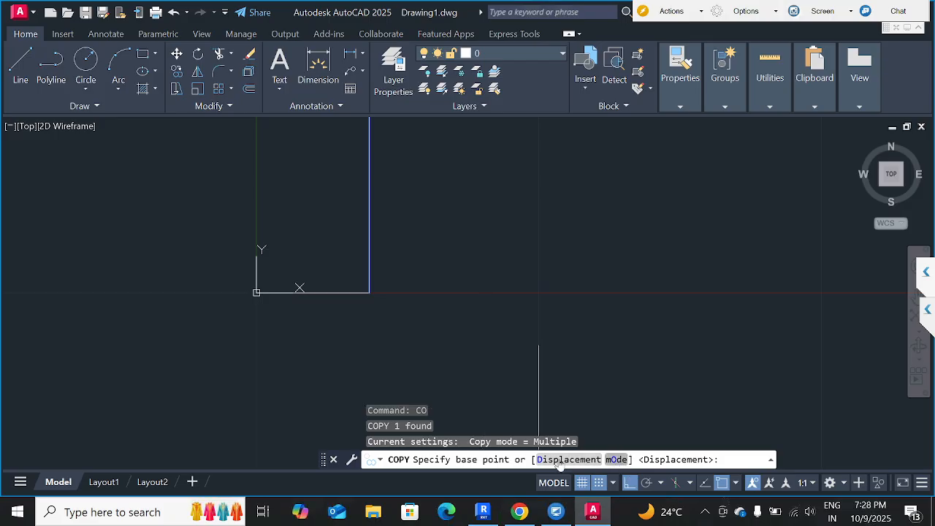
pyautogui.press('Escape')
pyautogui.press('Escape')
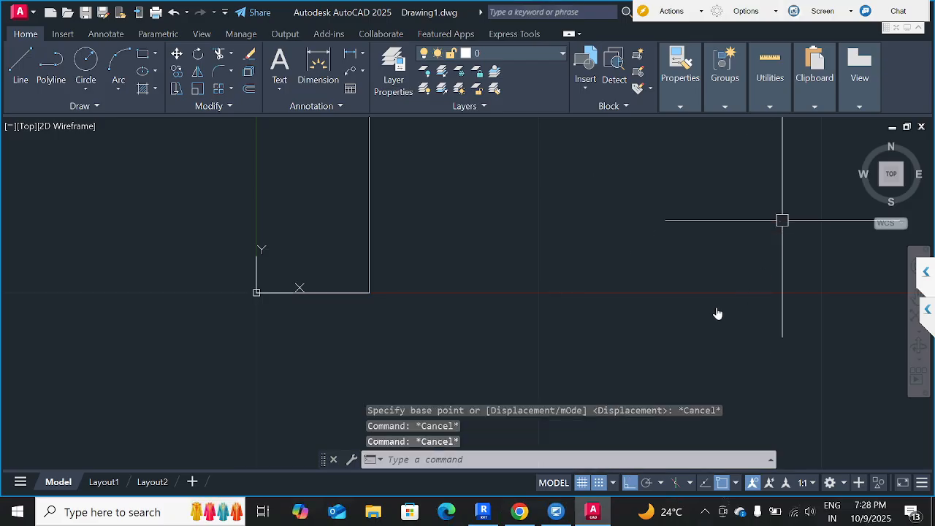
pyautogui.press('Escape')
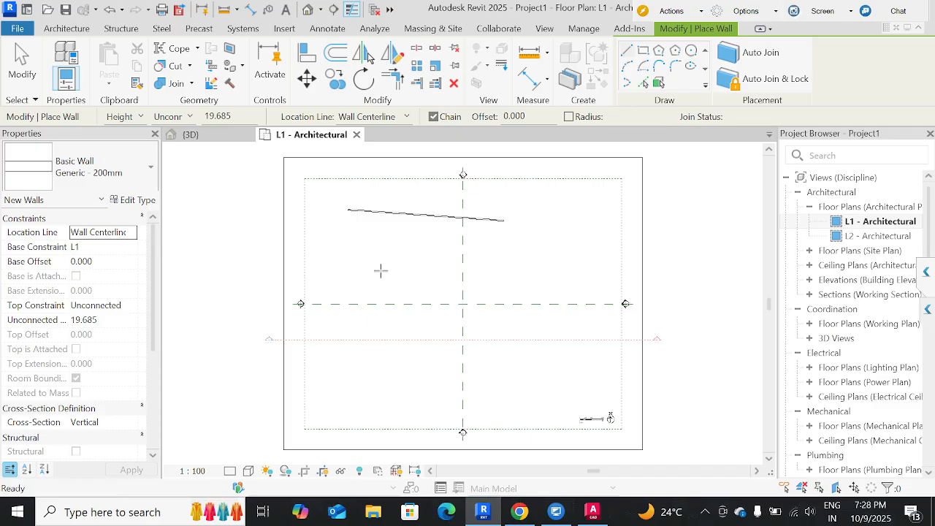
# Return to Revit and draw a horizontal Generic - 200mm wall below the sloped wall, ending before the vertical reference plane.
pyautogui.press('Escape')
pyautogui.click(415, 223)
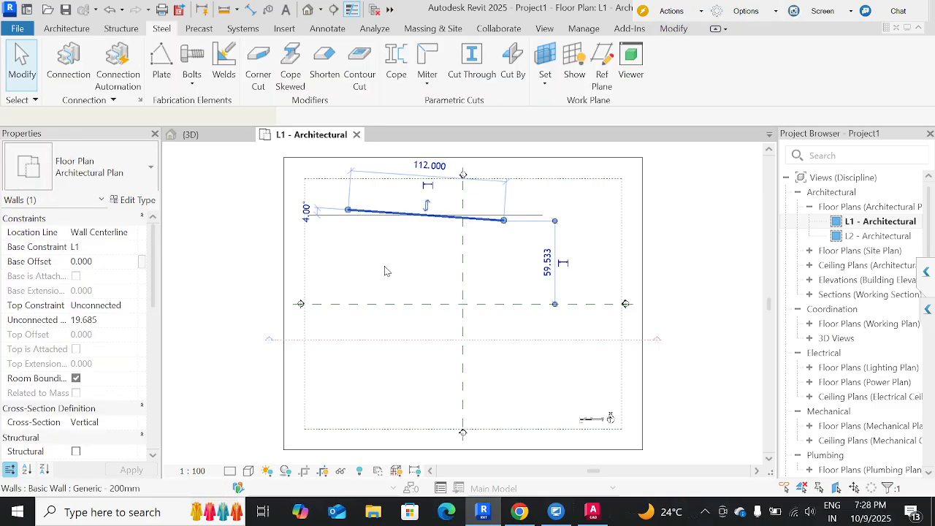
pyautogui.press('w')
pyautogui.press('a')
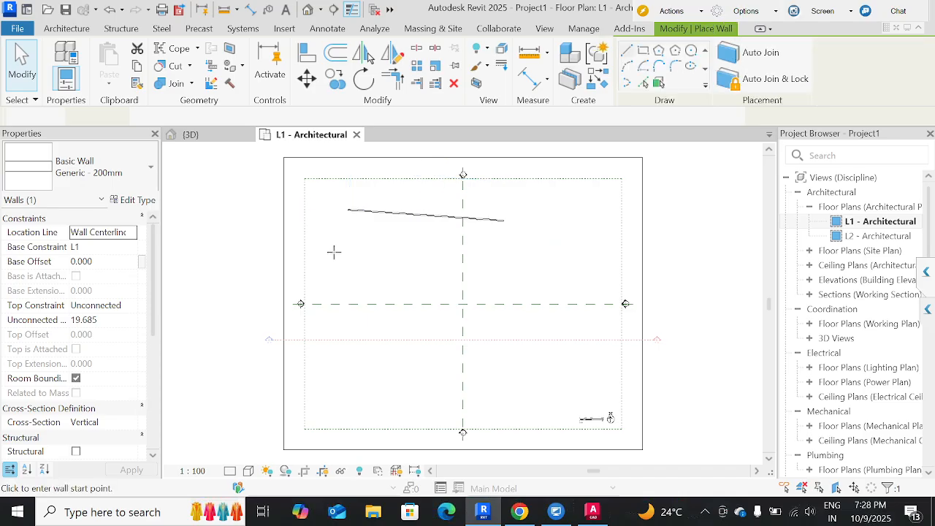
pyautogui.click(436, 253)
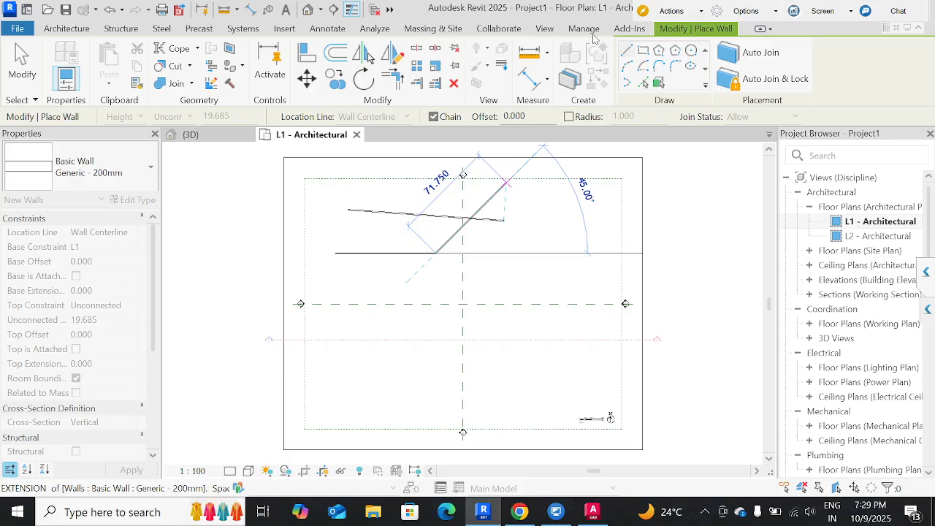
pyautogui.press('Escape')
pyautogui.press('Escape')
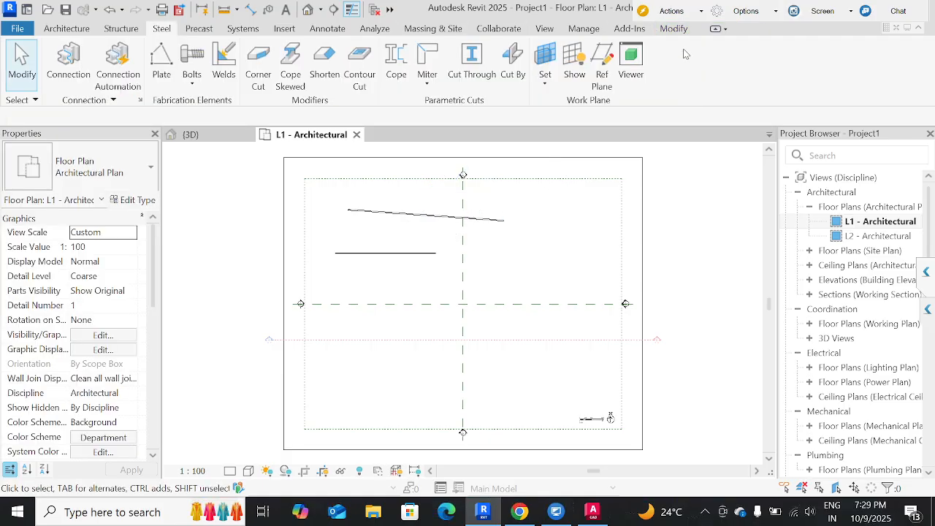
# Review the general modification tools and compare them with the Systems and Architecture tool sets.
pyautogui.click(674, 28)
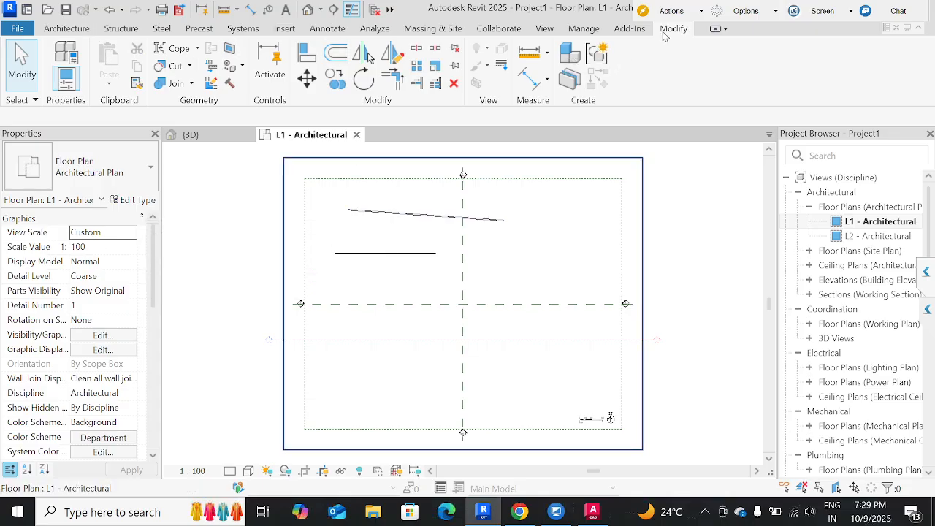
pyautogui.click(195, 29)
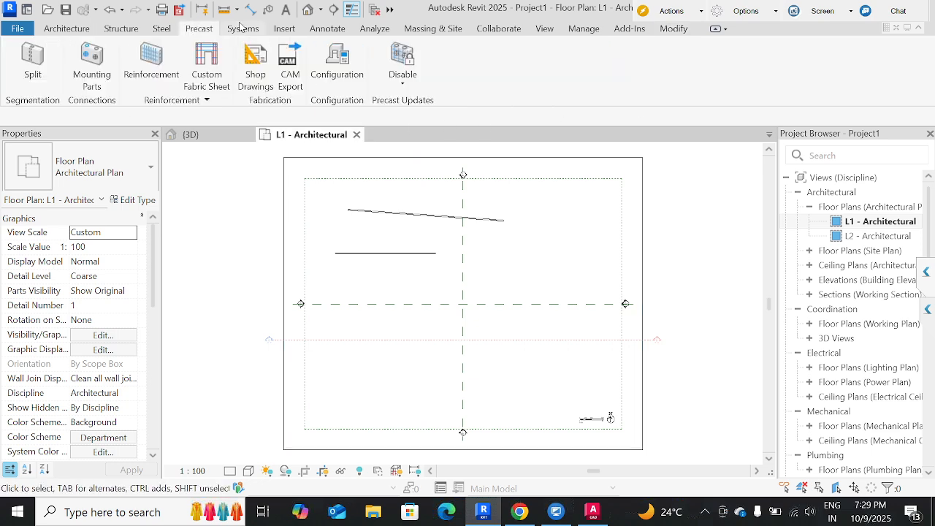
pyautogui.click(677, 31)
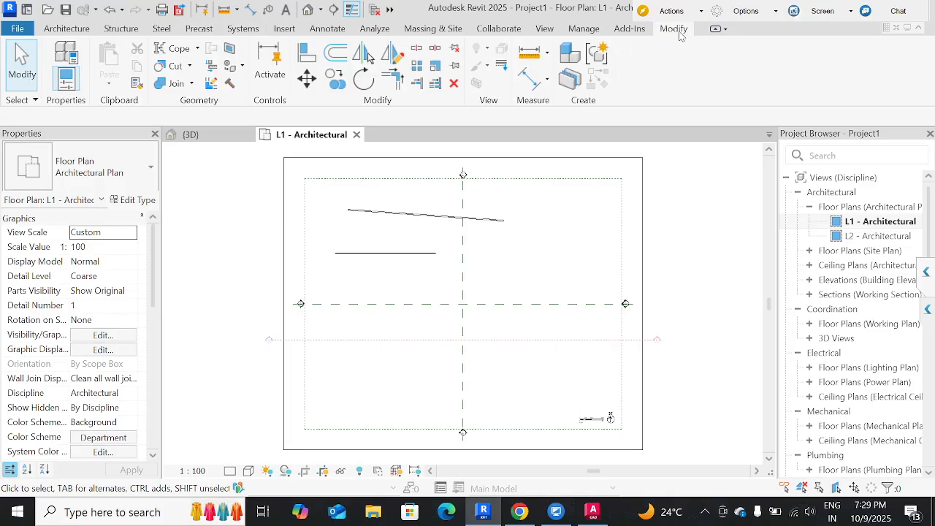
pyautogui.click(57, 33)
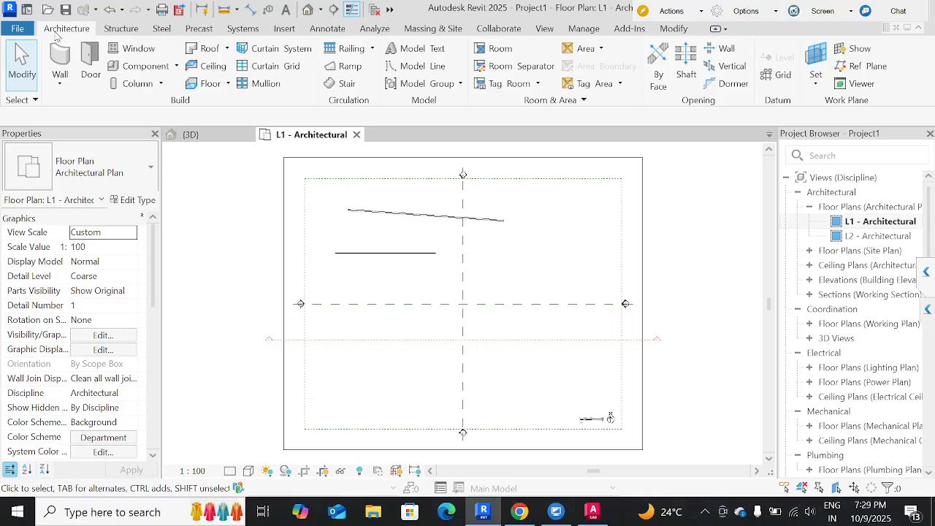
# Delete both the sloped wall and the horizontal wall from the L1 - Architectural plan.
pyautogui.click(375, 257)
pyautogui.click(403, 287)
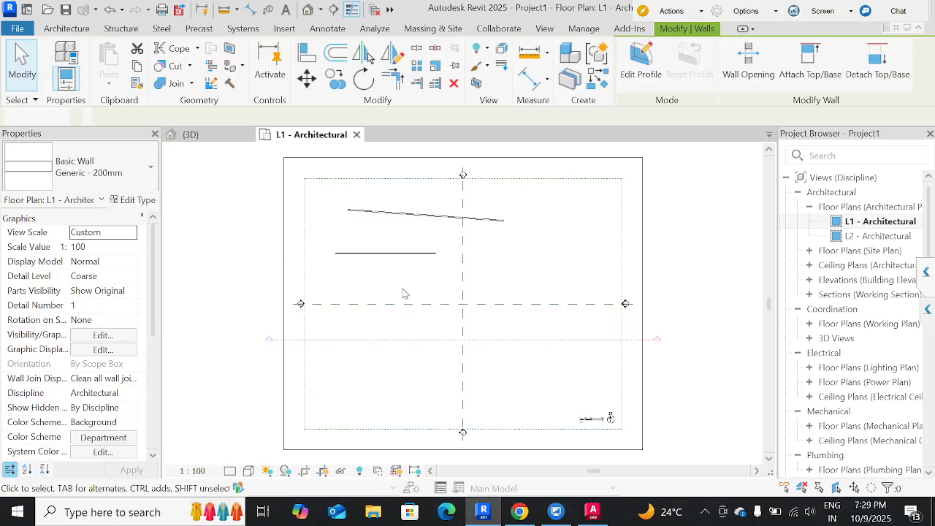
pyautogui.moveTo(403, 287); pyautogui.dragTo(355, 211)
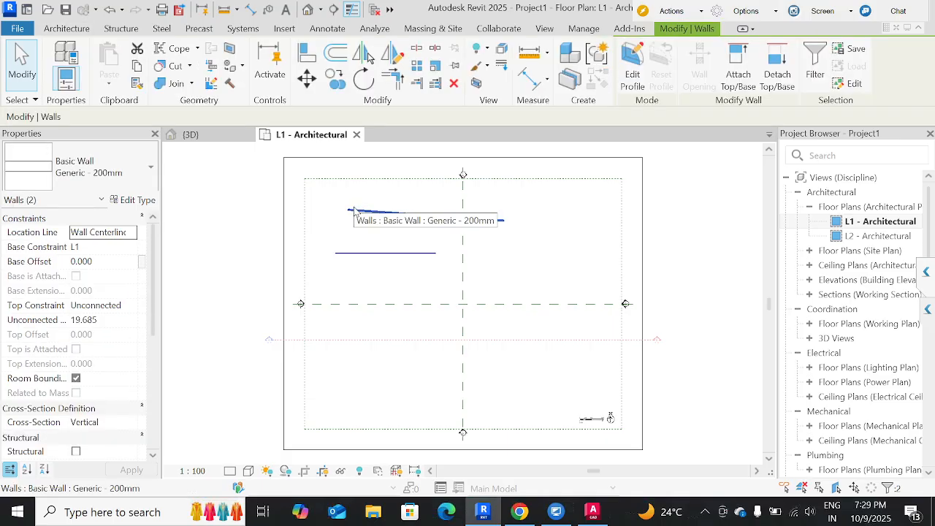
pyautogui.press('Delete')
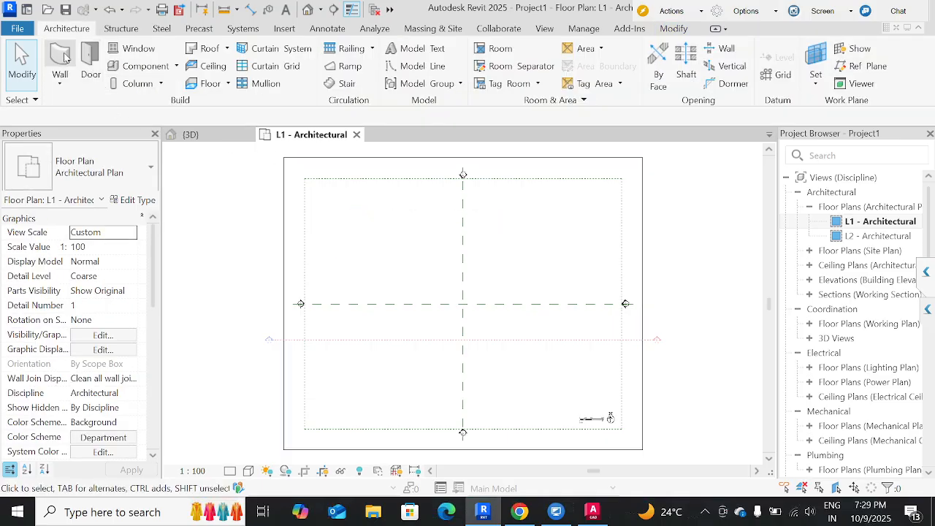
# Examine the wall placement options and the available wall kinds, including architectural, structural and by face.
pyautogui.press('w')
pyautogui.press('a')
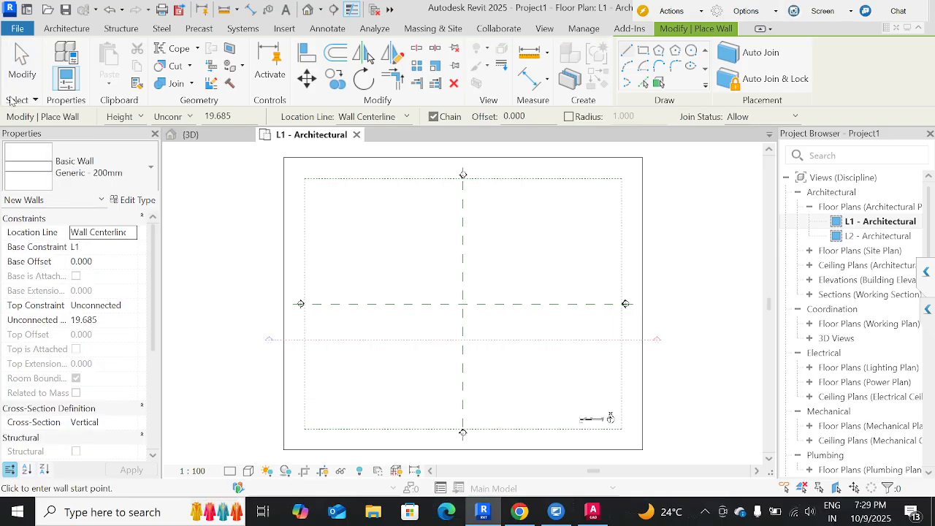
pyautogui.press('Escape')
pyautogui.press('Escape')
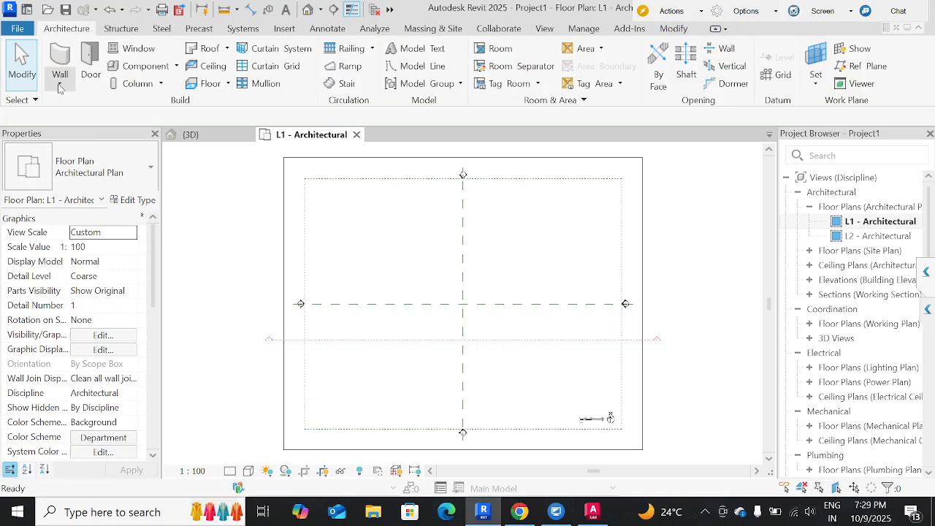
pyautogui.click(60, 87)
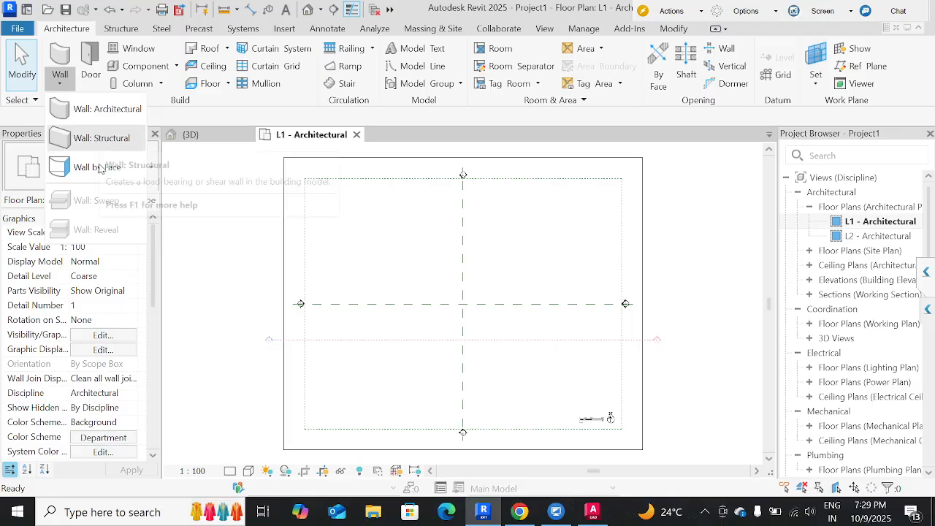
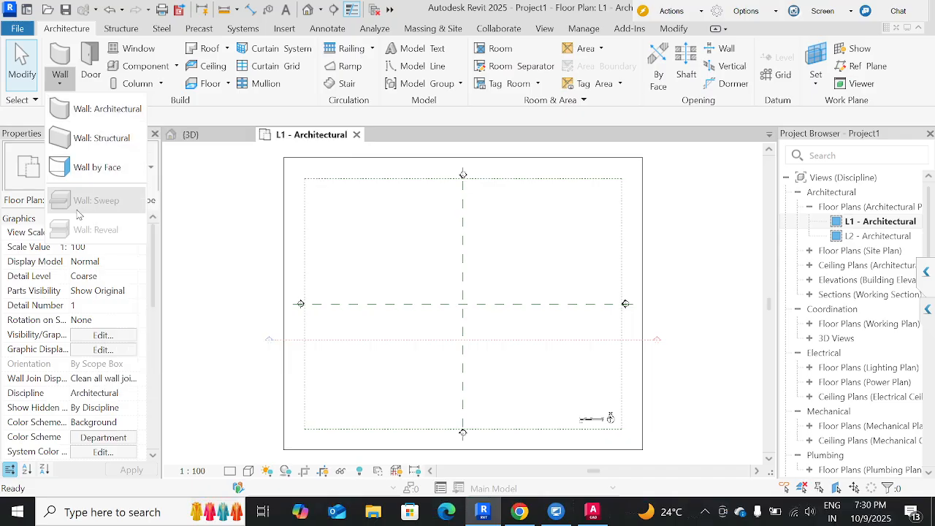
# Start an architectural wall and review the available basic, curtain and stacked wall types.
pyautogui.click(98, 111)
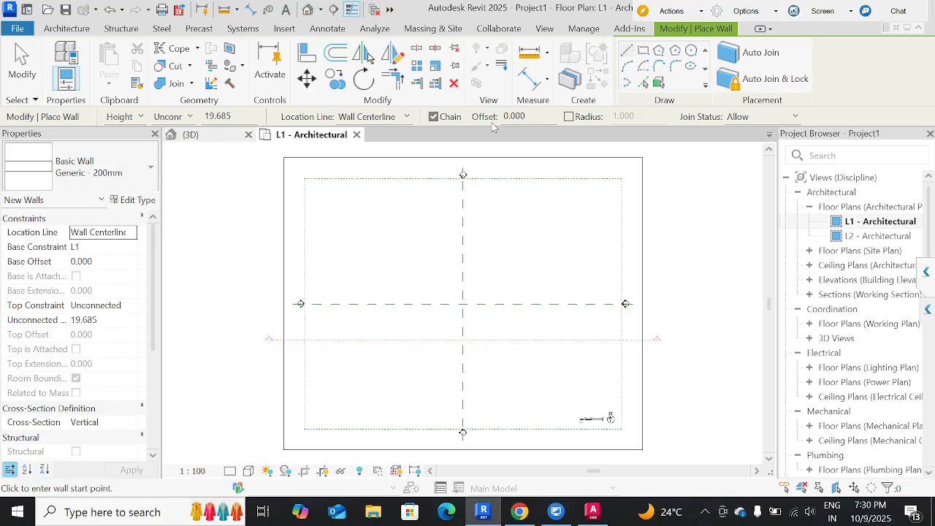
pyautogui.click(80, 180)
pyautogui.scroll(-10, 62, 290)
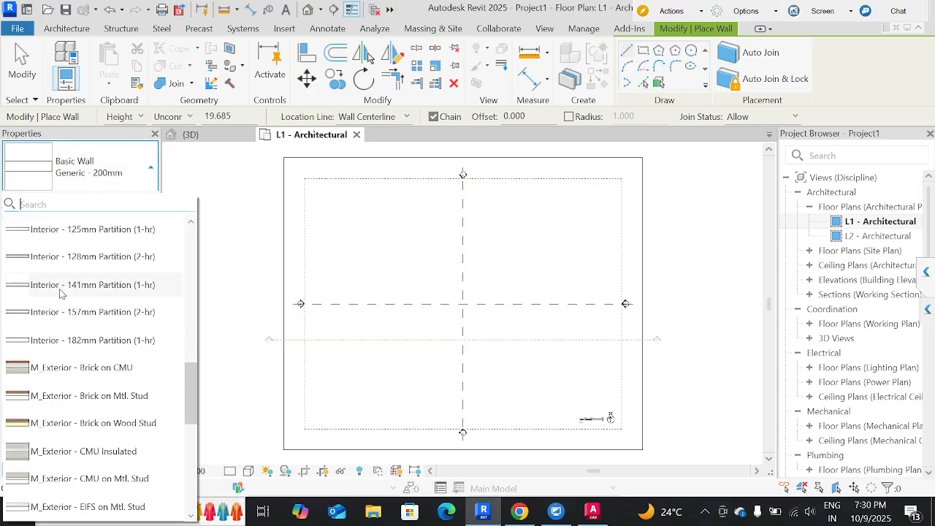
pyautogui.scroll(-1, 61, 293)
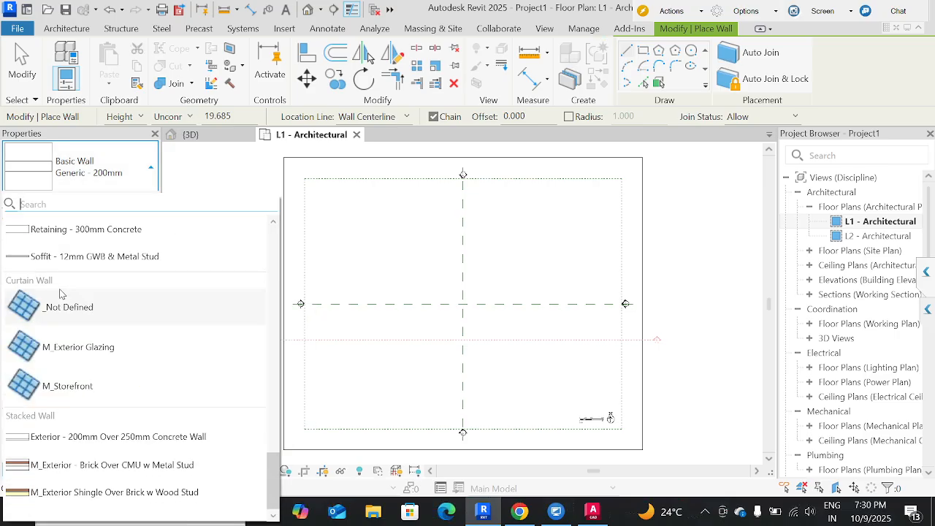
pyautogui.scroll(13, 61, 293)
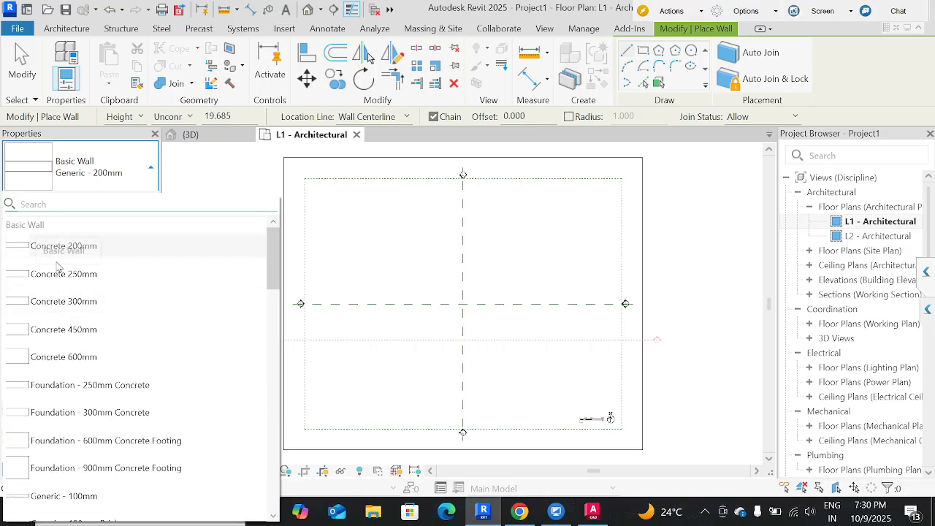
pyautogui.scroll(-3, 57, 318)
pyautogui.scroll(-13, 58, 319)
pyautogui.scroll(1, 53, 312)
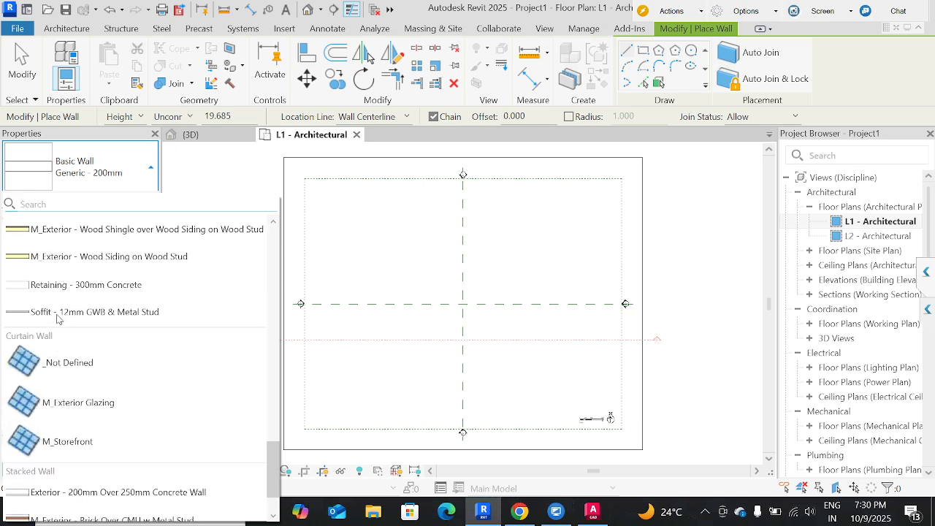
pyautogui.scroll(-2, 50, 342)
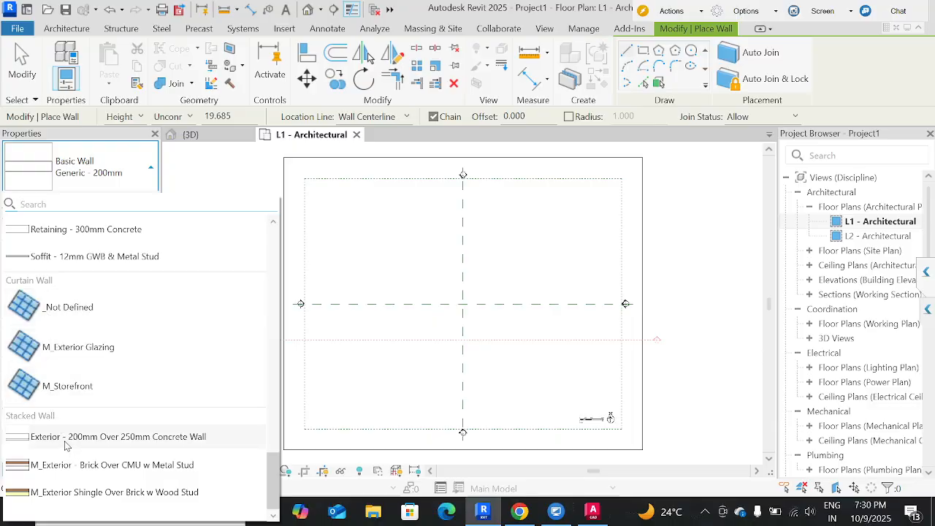
pyautogui.moveTo(65, 445)
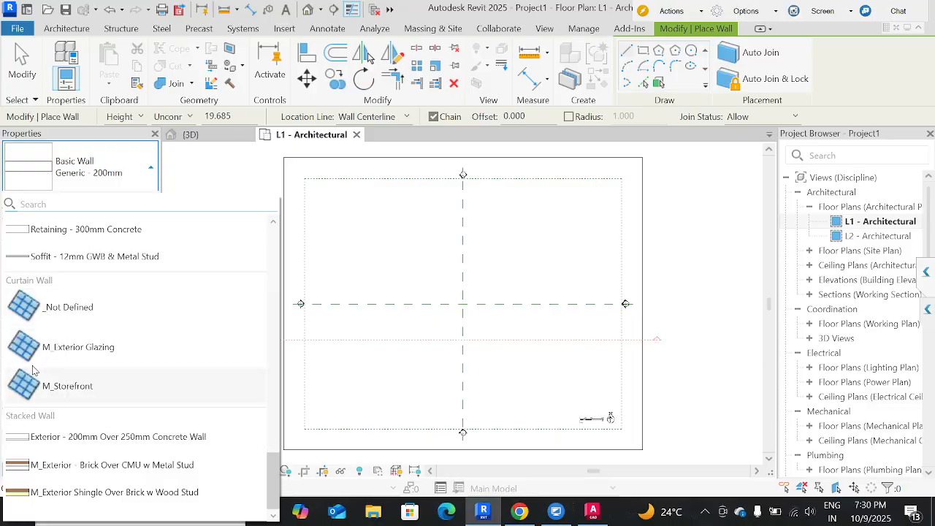
pyautogui.scroll(15, 35, 369)
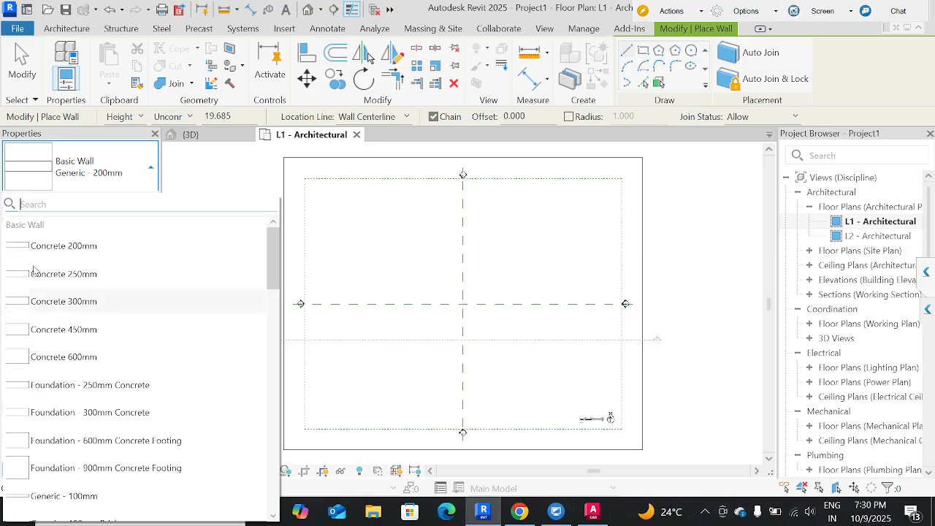
# Choose the Concrete 200mm basic wall type and check the choices for its height or depth direction.
pyautogui.click(38, 252)
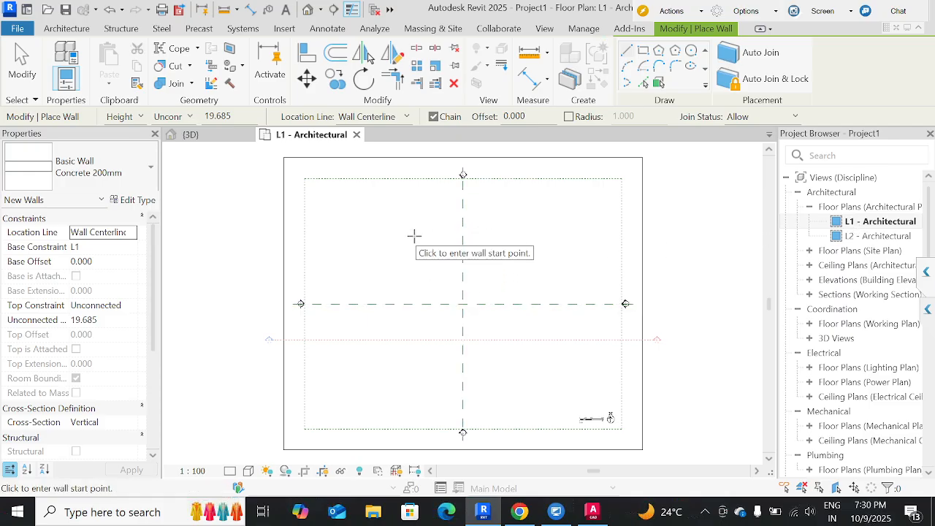
pyautogui.click(135, 120)
pyautogui.click(133, 122)
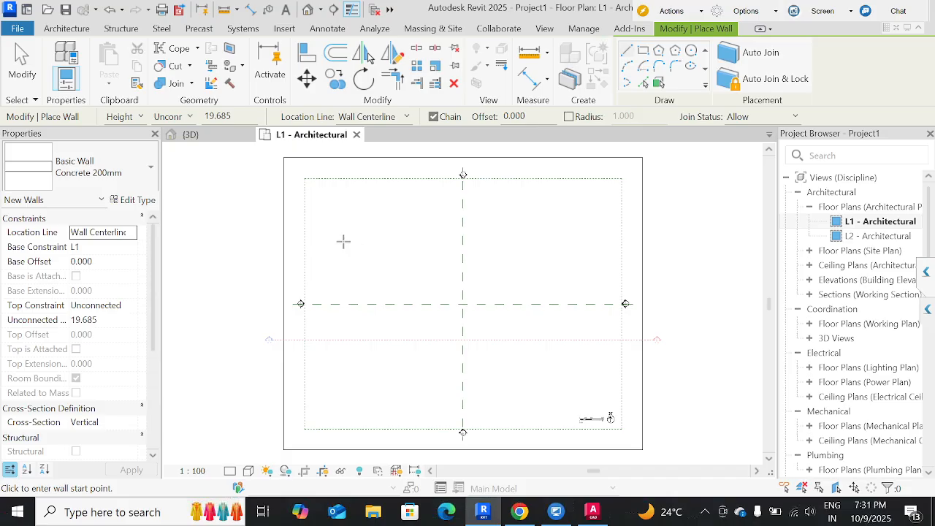
pyautogui.click(140, 118)
pyautogui.click(387, 225)
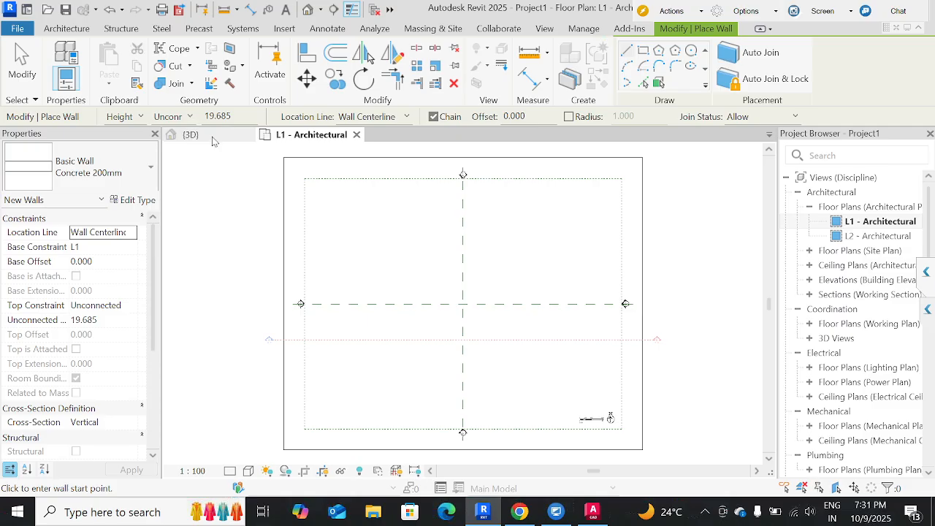
# Close the 3D view and open the North - Architectural building elevation.
pyautogui.click(249, 134)
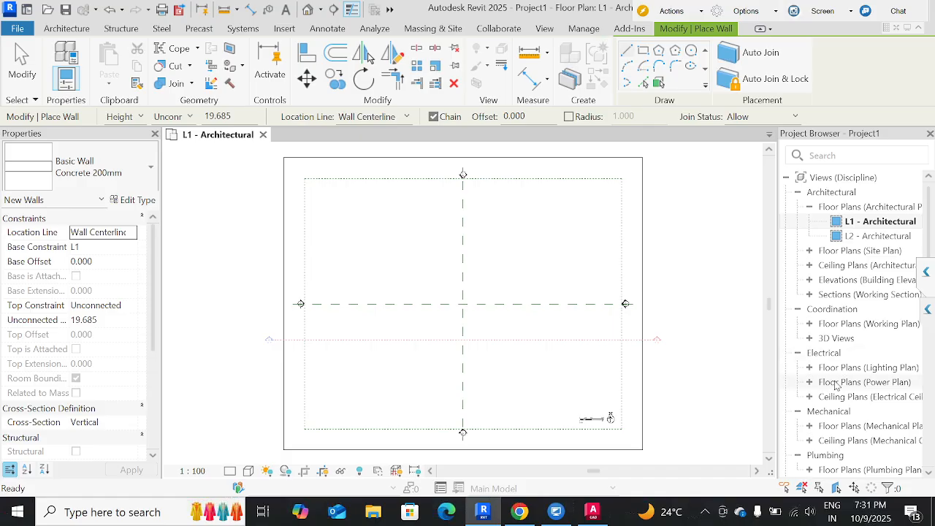
pyautogui.scroll(-5, 837, 385)
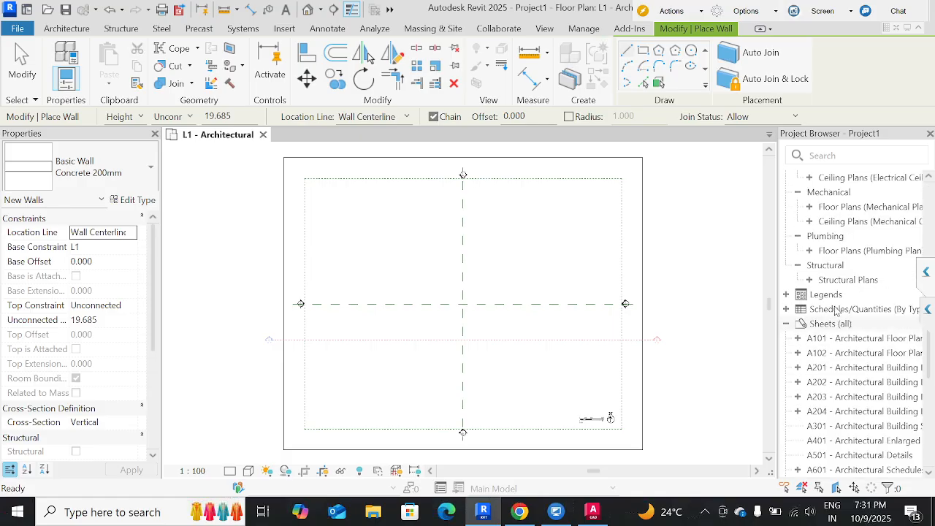
pyautogui.scroll(5, 837, 314)
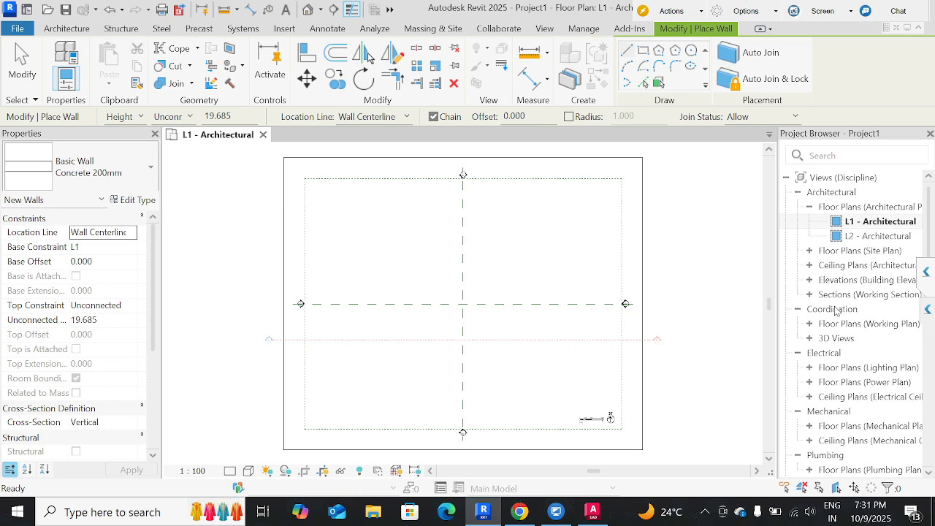
pyautogui.click(811, 282)
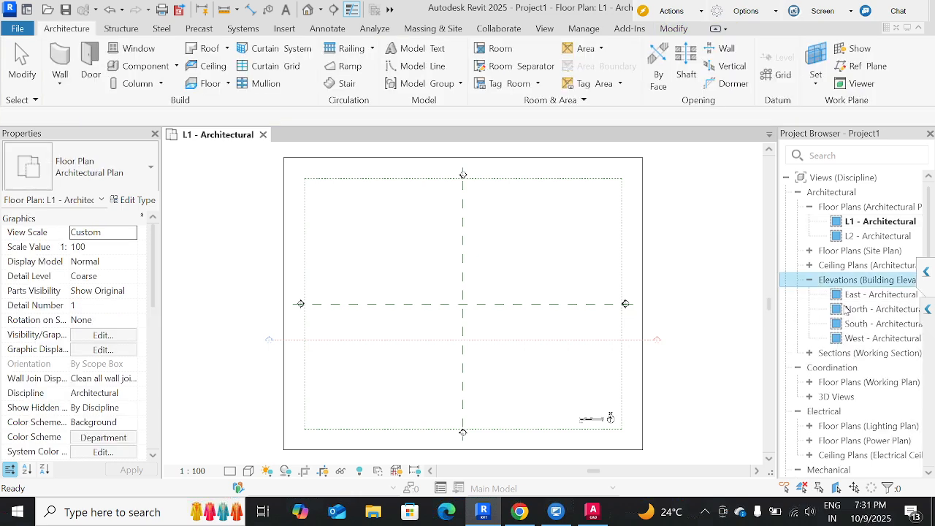
pyautogui.doubleClick(856, 310)
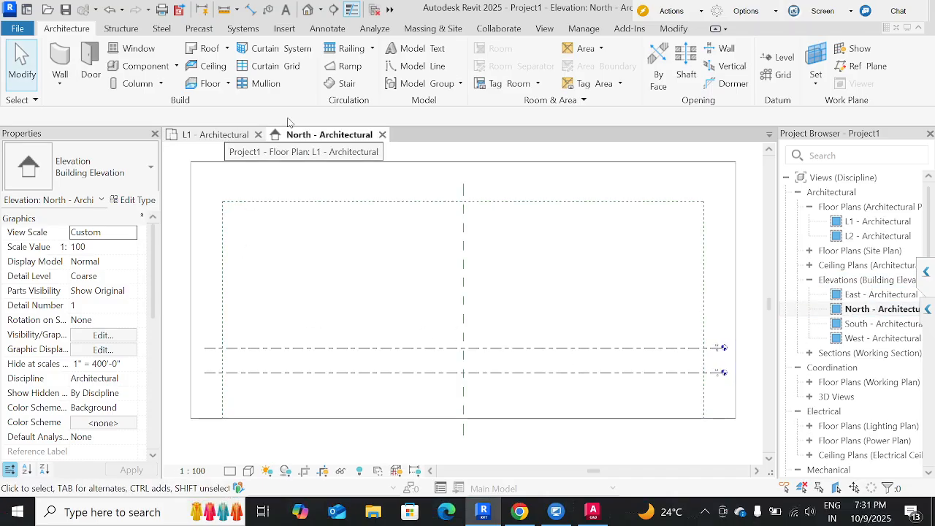
# Tile the North - Architectural elevation and the L1 - Architectural plan side by side, with the plan fully in view.
pyautogui.click(390, 9)
pyautogui.click(405, 32)
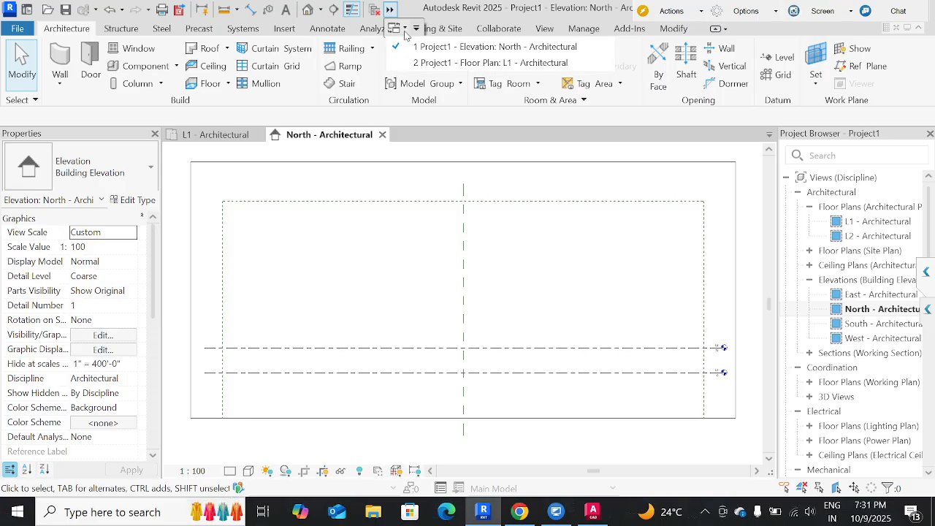
pyautogui.click(447, 10)
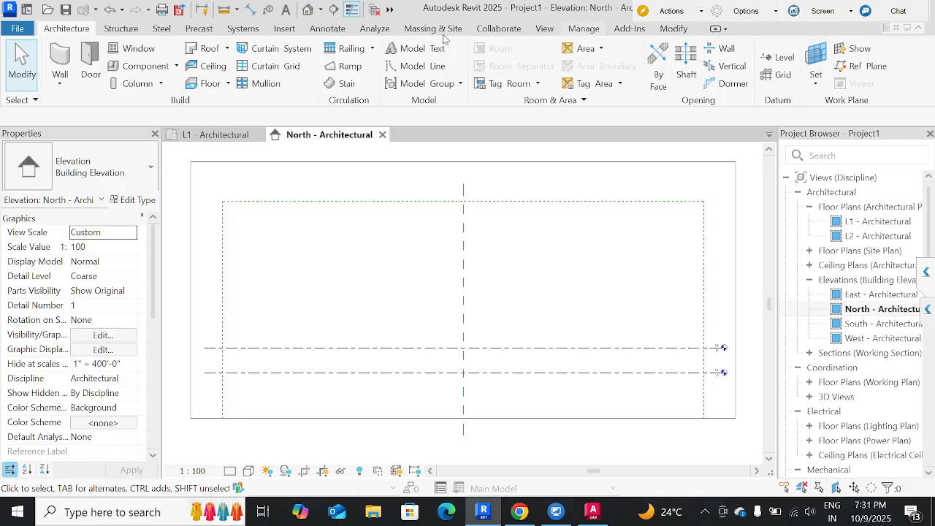
pyautogui.click(544, 29)
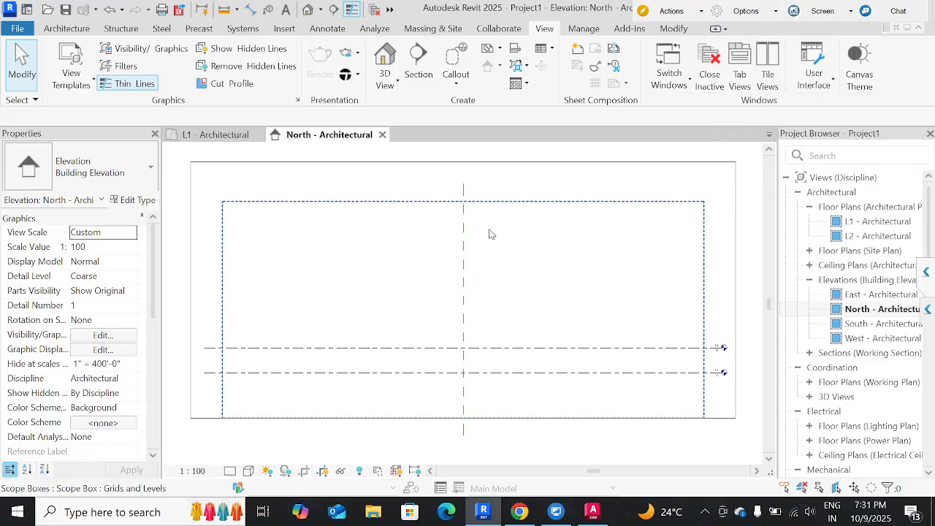
pyautogui.press('t')
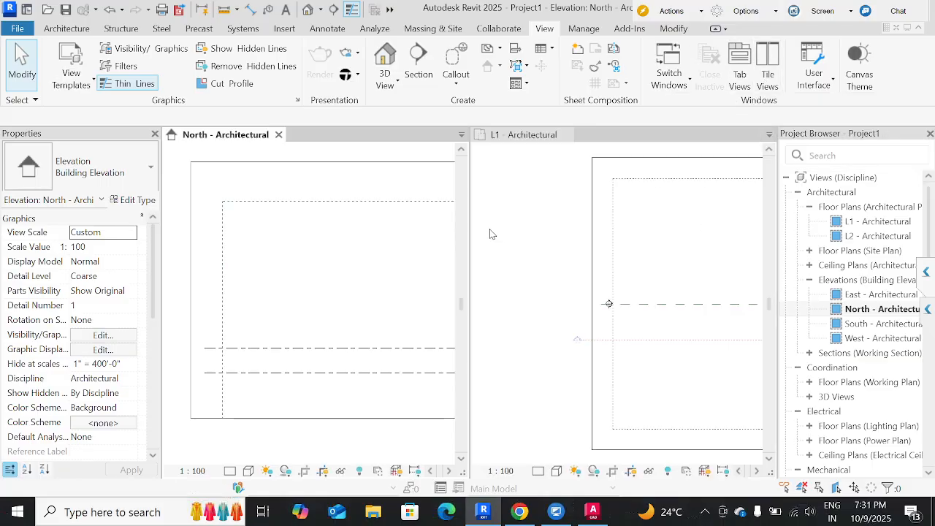
pyautogui.moveTo(288, 299); pyautogui.dragTo(163, 300, button='middle')
pyautogui.click(609, 304)
pyautogui.scroll(-5, 601, 307)
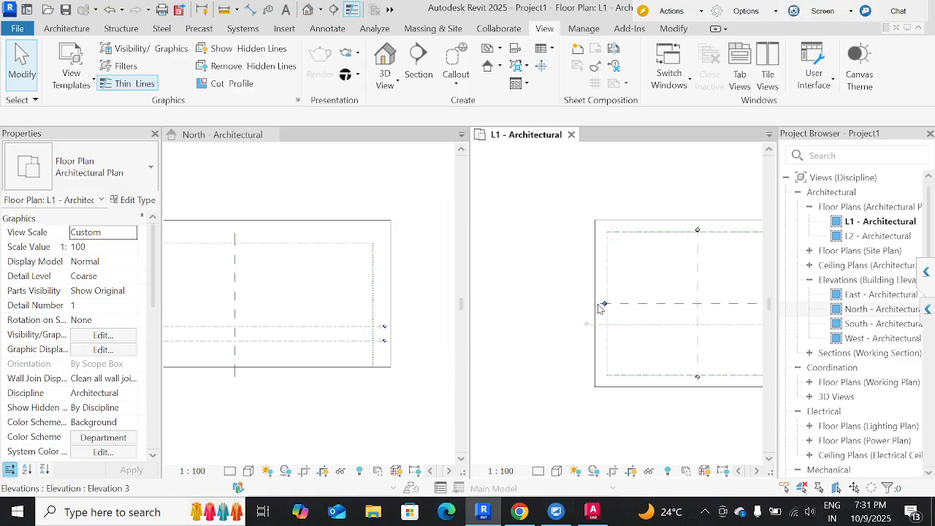
pyautogui.moveTo(589, 299); pyautogui.dragTo(560, 303, button='middle')
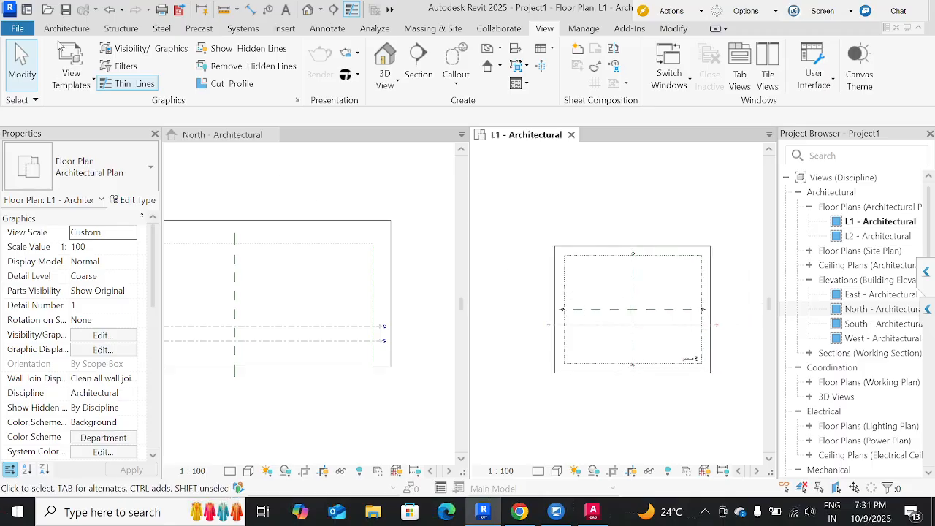
# Draw one horizontal Concrete 200mm wall about 52.000 long in the upper-left quarter of the L1 plan.
pyautogui.click(66, 28)
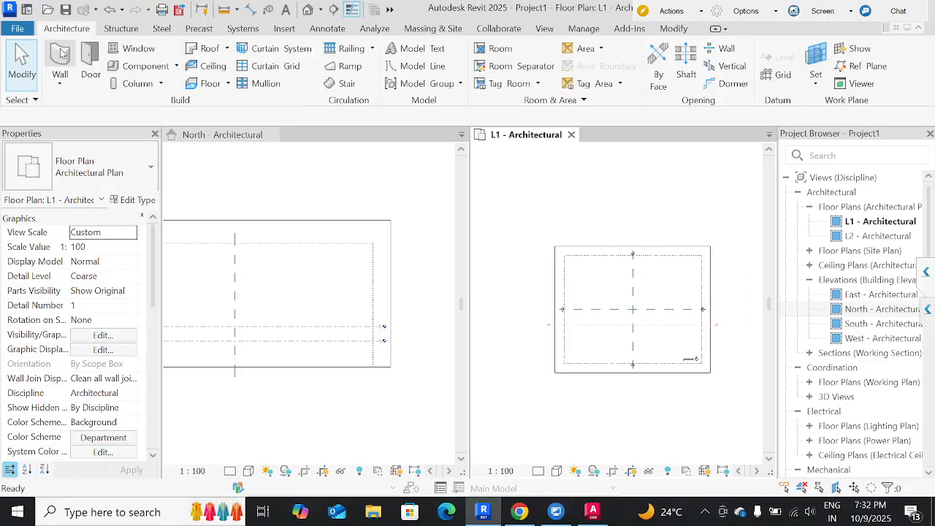
pyautogui.click(62, 54)
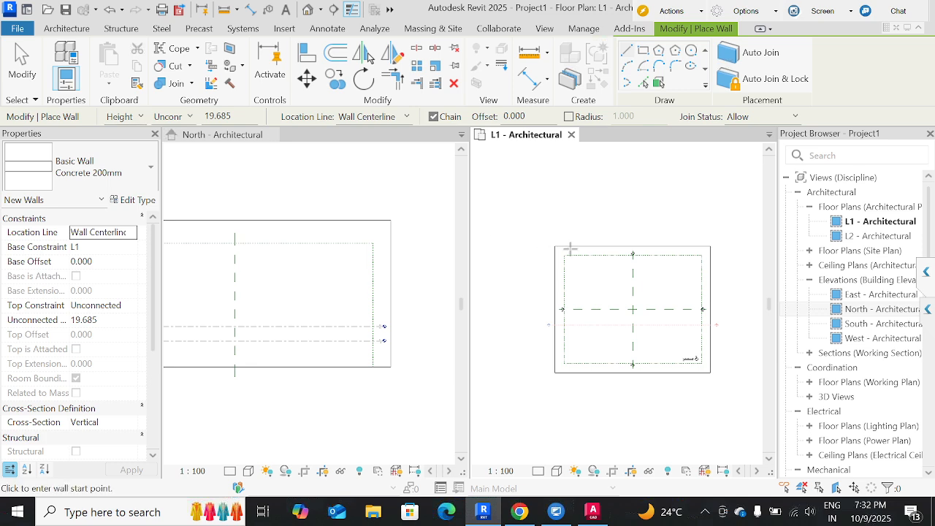
pyautogui.click(578, 277)
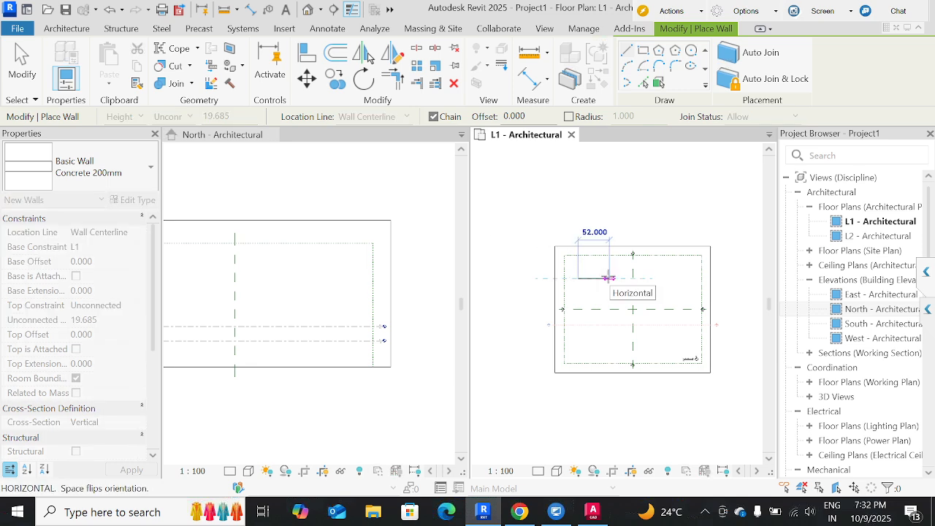
pyautogui.click(609, 277)
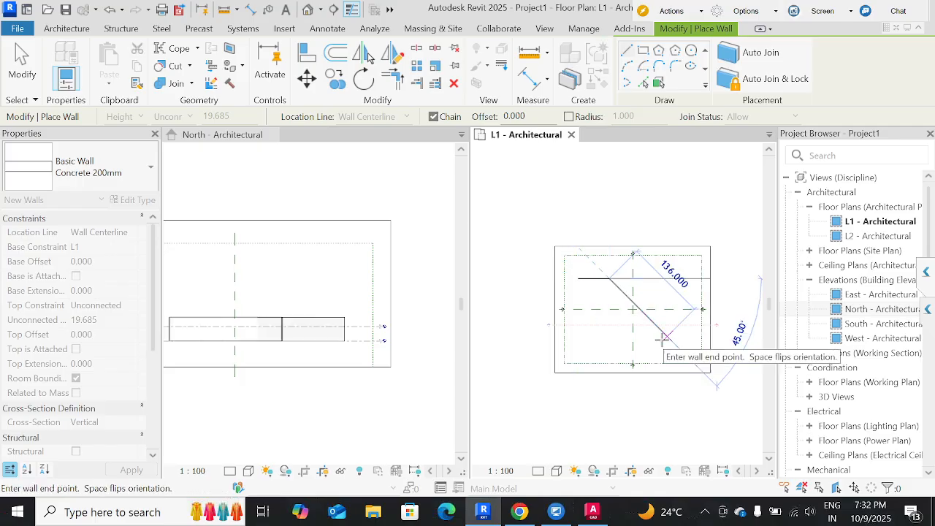
pyautogui.press('Escape')
pyautogui.press('Escape')
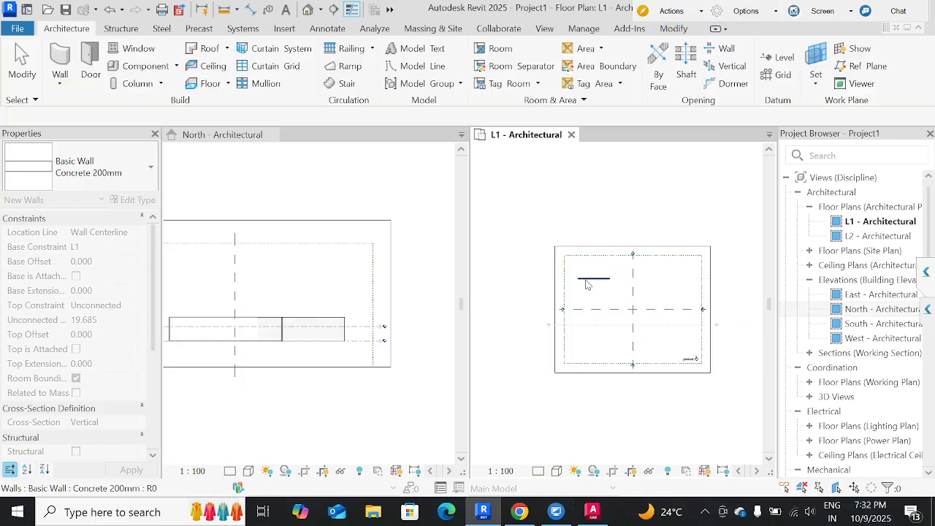
# Examine the new wall in the North elevation and compare it with the wall tool's unconnected height setting.
pyautogui.click(588, 279)
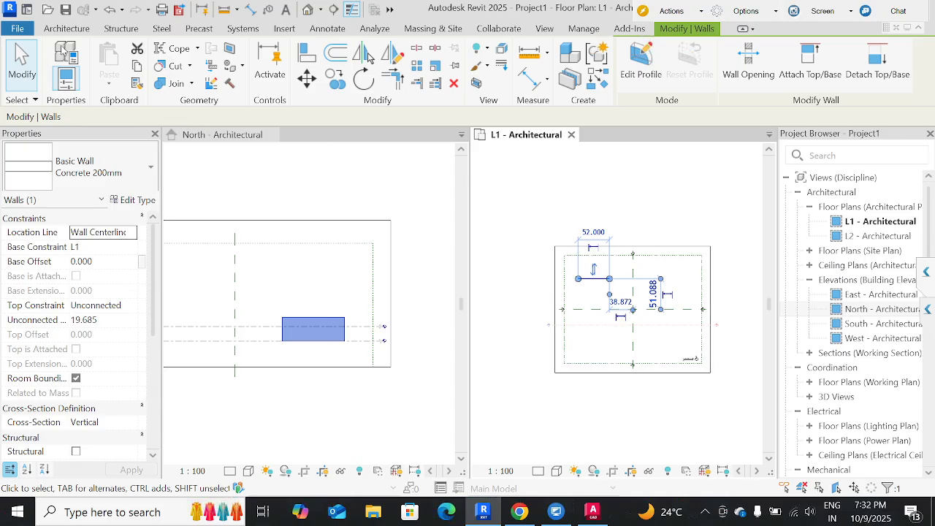
pyautogui.click(67, 28)
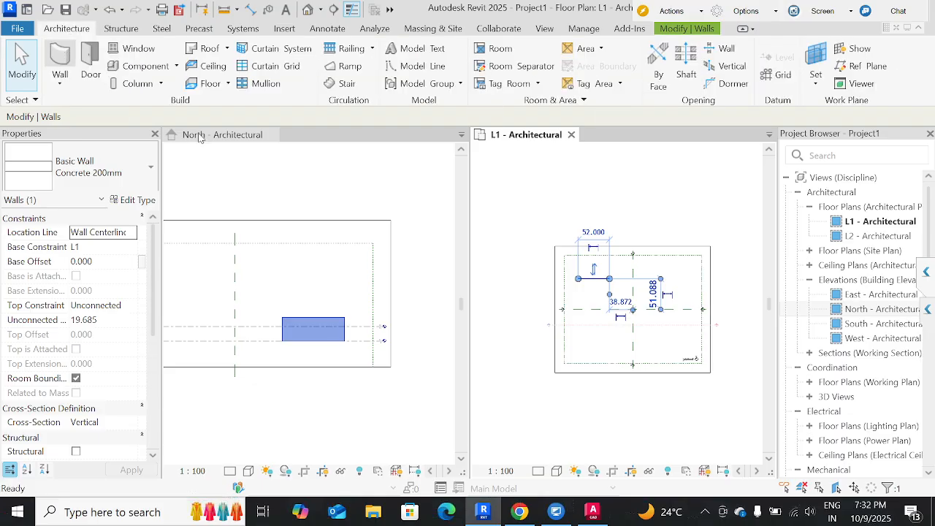
pyautogui.press('w')
pyautogui.press('a')
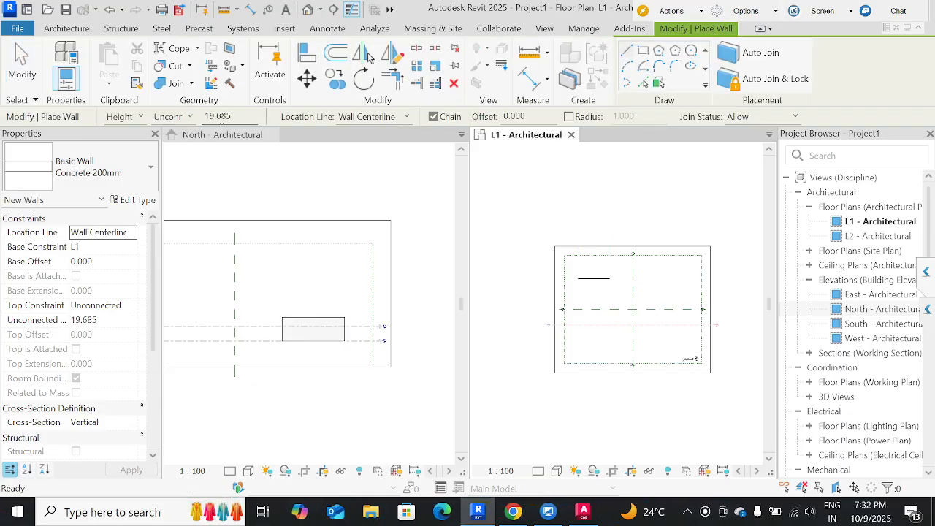
pyautogui.moveTo(232, 116); pyautogui.dragTo(200, 116)
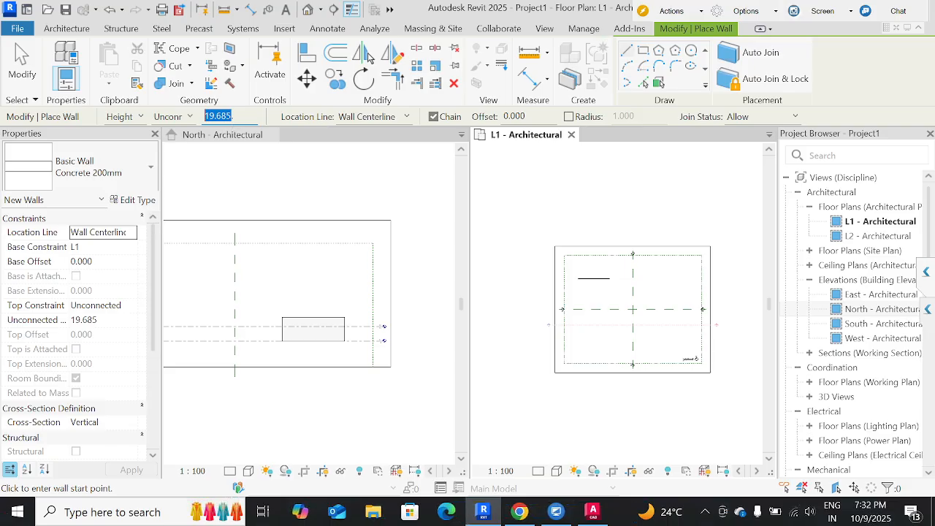
pyautogui.click(321, 334)
pyautogui.scroll(2, 317, 336)
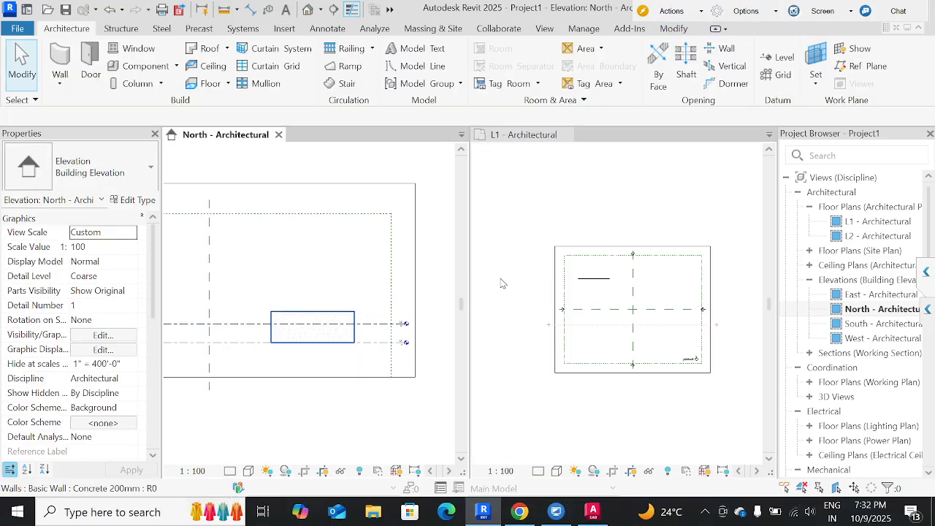
# Draw a horizontal Concrete 200mm architectural wall about 60.000 long in the plan's upper-right quarter, using Depth, Unconnected 19.685.
pyautogui.click(599, 285)
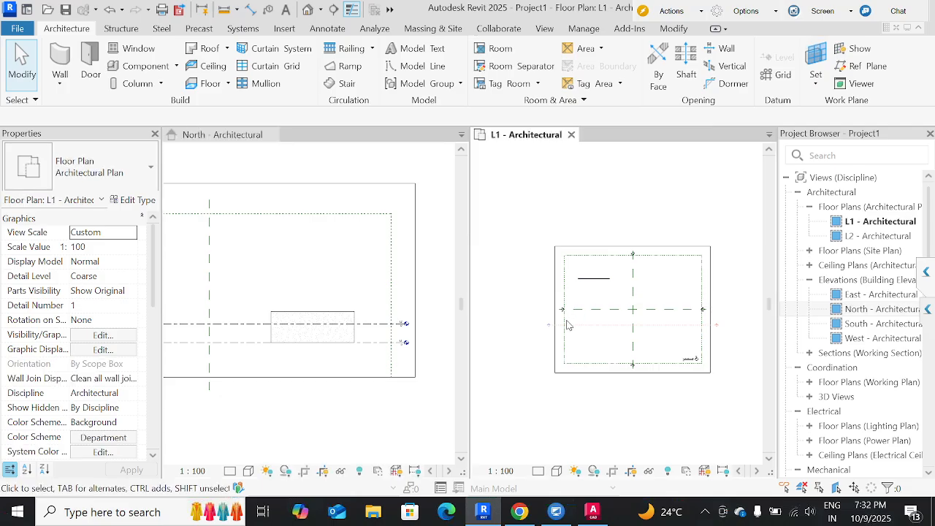
pyautogui.click(597, 285)
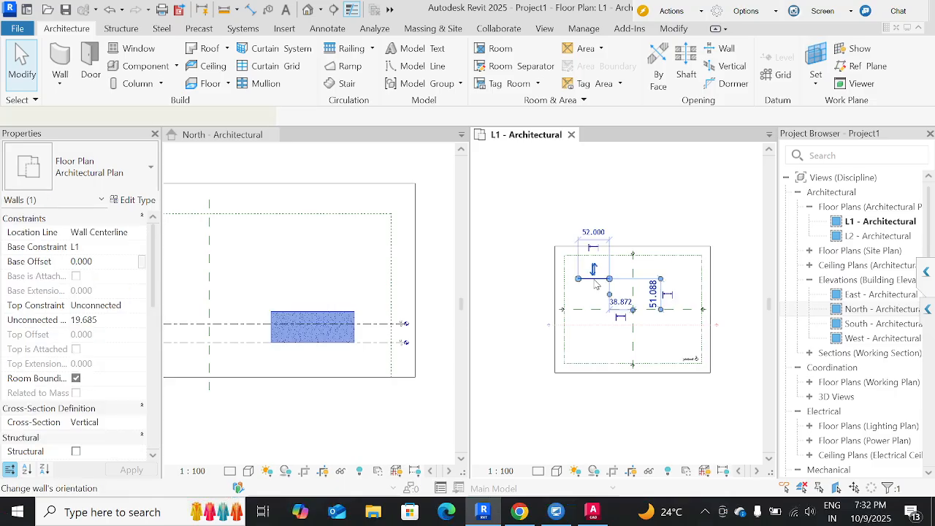
pyautogui.press('w')
pyautogui.press('a')
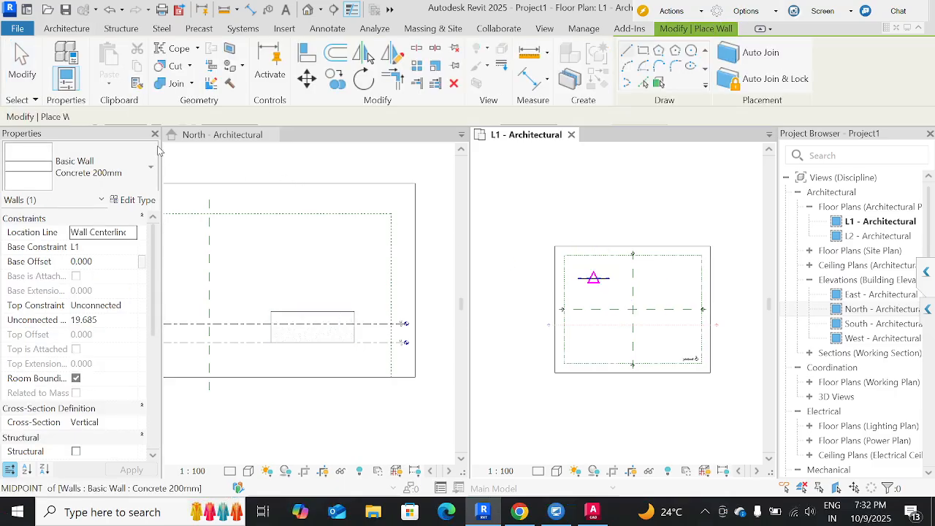
pyautogui.click(124, 116)
pyautogui.click(118, 133)
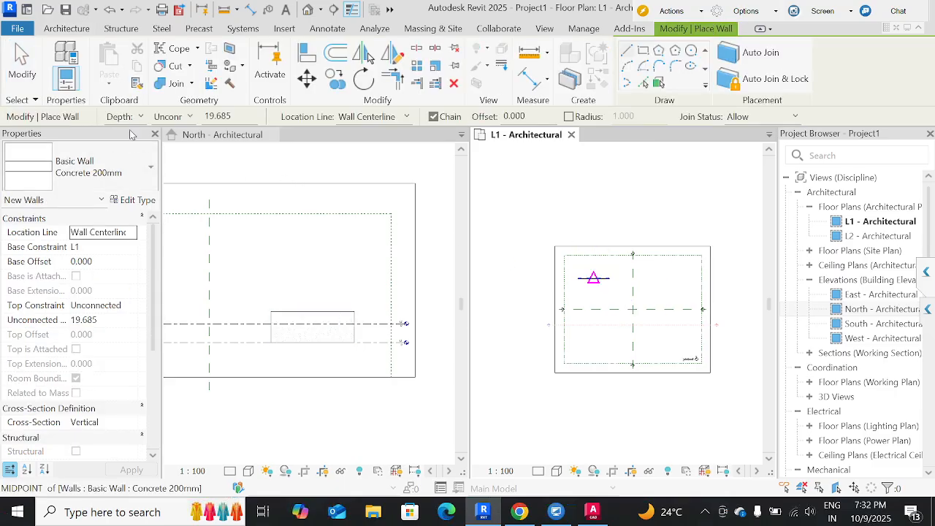
pyautogui.click(648, 278)
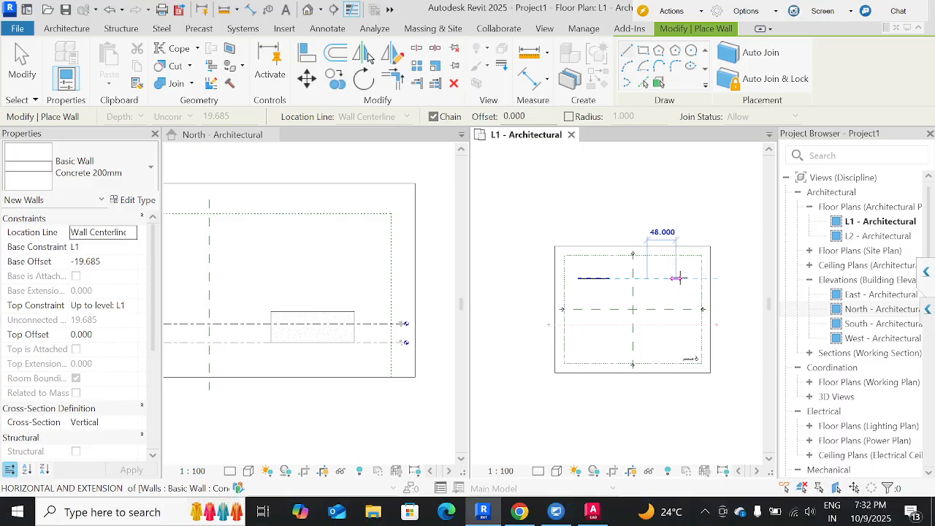
pyautogui.click(683, 278)
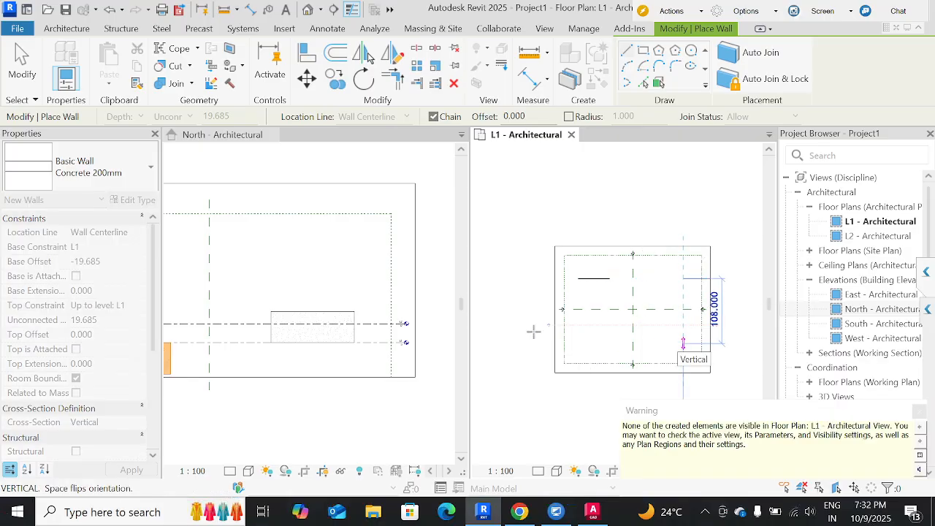
pyautogui.press('Escape')
# Compare the Depth wall with the Height wall in the North elevation, and check which of them the L1 plan shows.
pyautogui.click(243, 335)
pyautogui.scroll(-3, 243, 334)
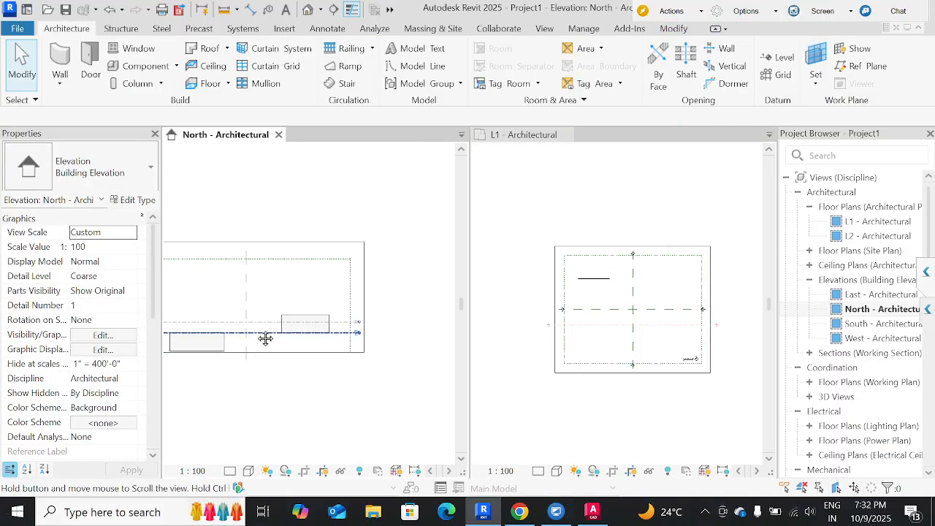
pyautogui.click(273, 328)
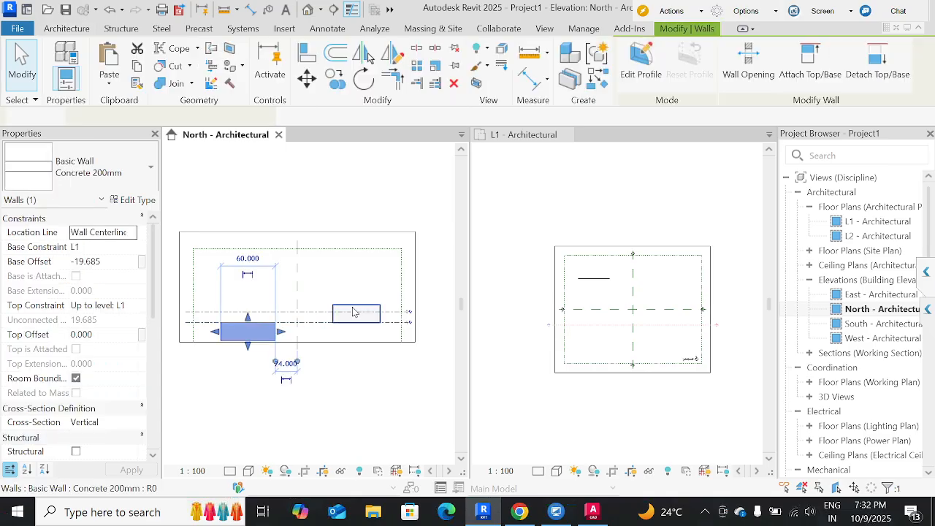
pyautogui.click(353, 312)
pyautogui.click(183, 205)
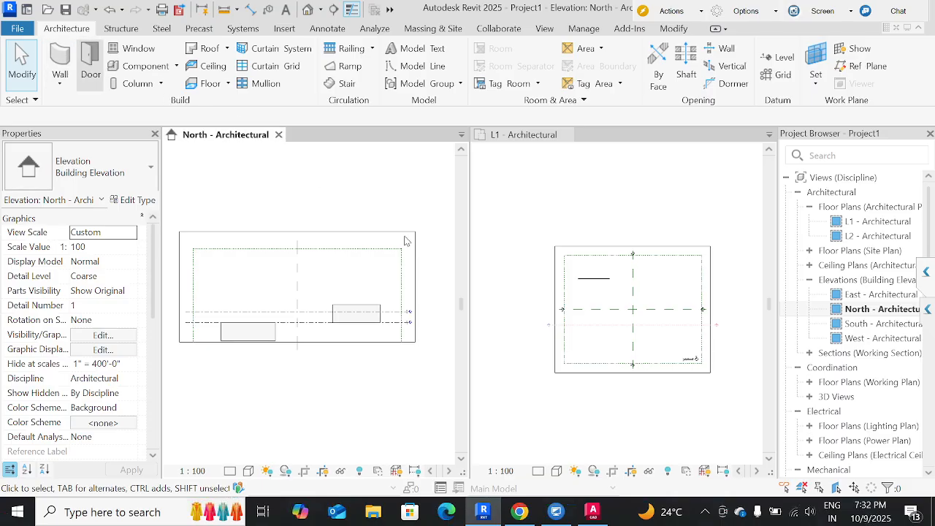
pyautogui.click(627, 292)
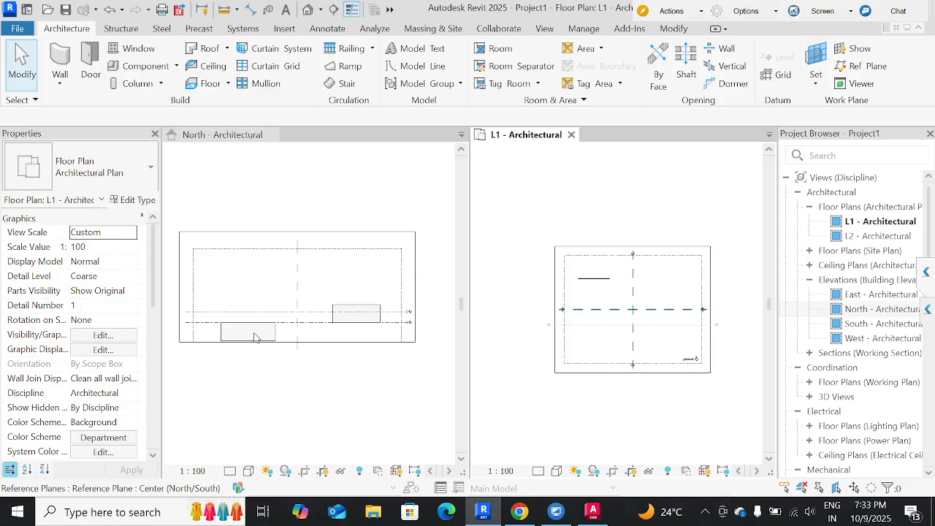
pyautogui.scroll(3, 666, 280)
pyautogui.scroll(-1, 666, 280)
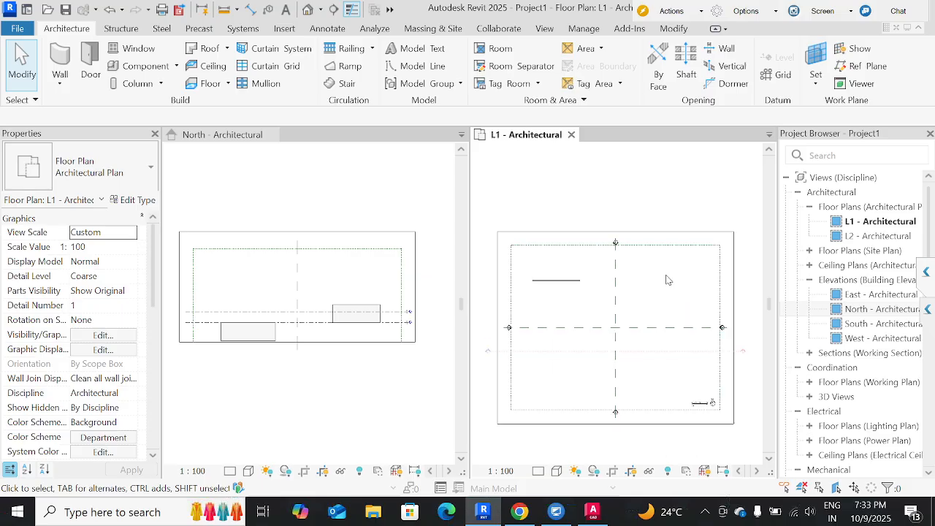
pyautogui.click(59, 84)
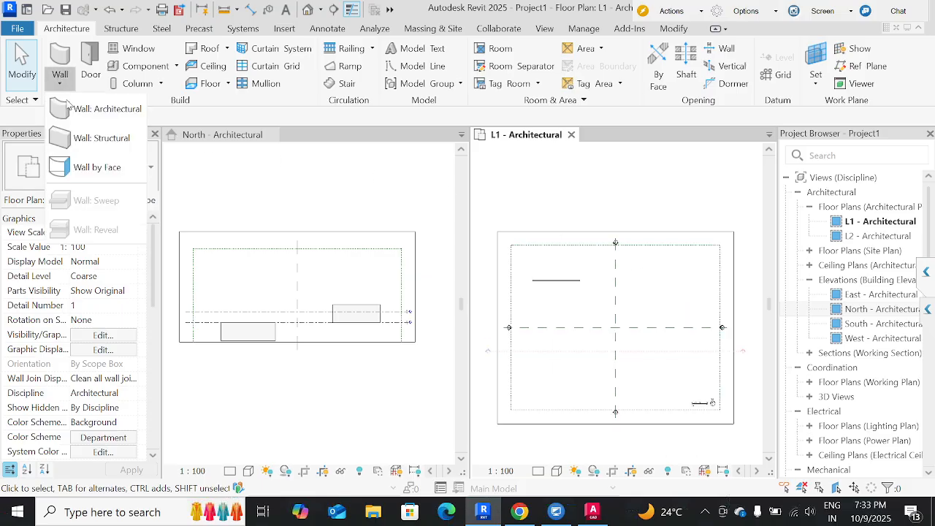
pyautogui.click(87, 137)
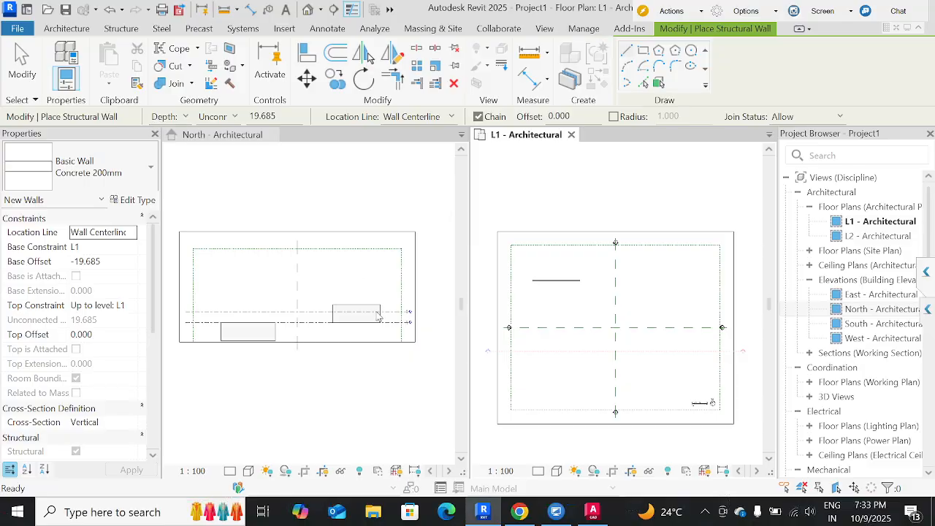
pyautogui.press('Escape')
pyautogui.press('Escape')
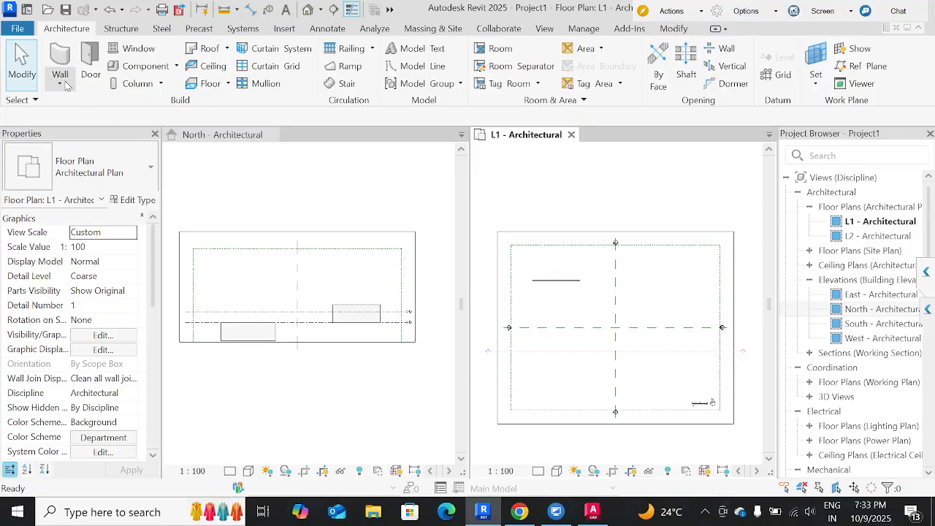
# Start a new architectural wall in the L1 plan, switch it from Depth to Height, and review the available top level options.
pyautogui.click(62, 84)
pyautogui.click(92, 109)
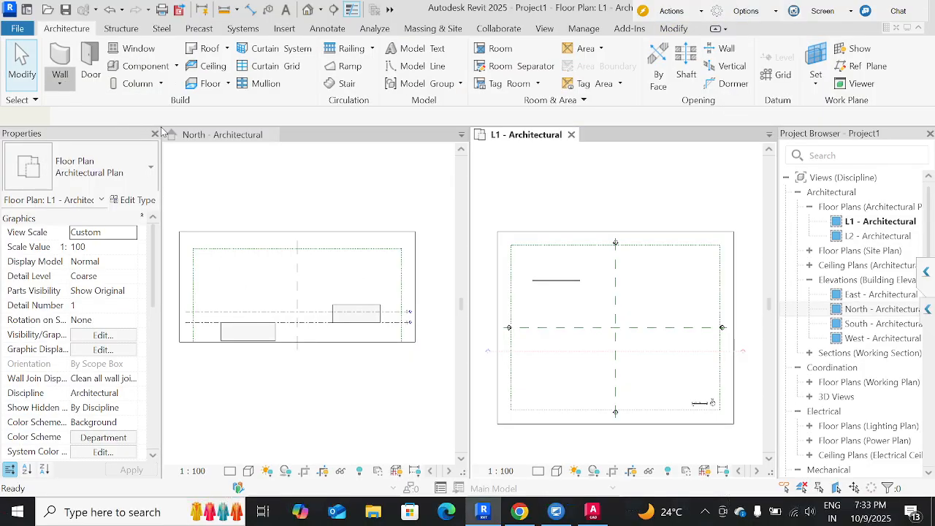
pyautogui.click(133, 119)
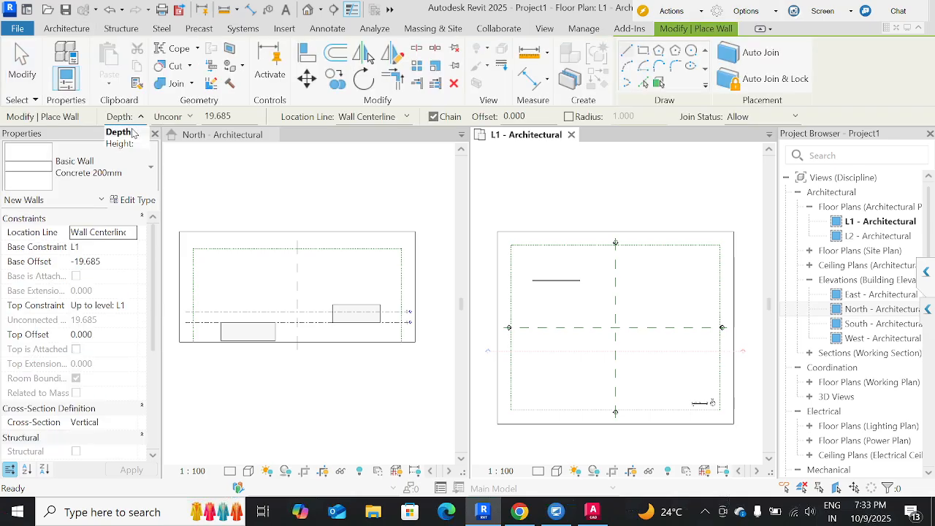
pyautogui.click(123, 144)
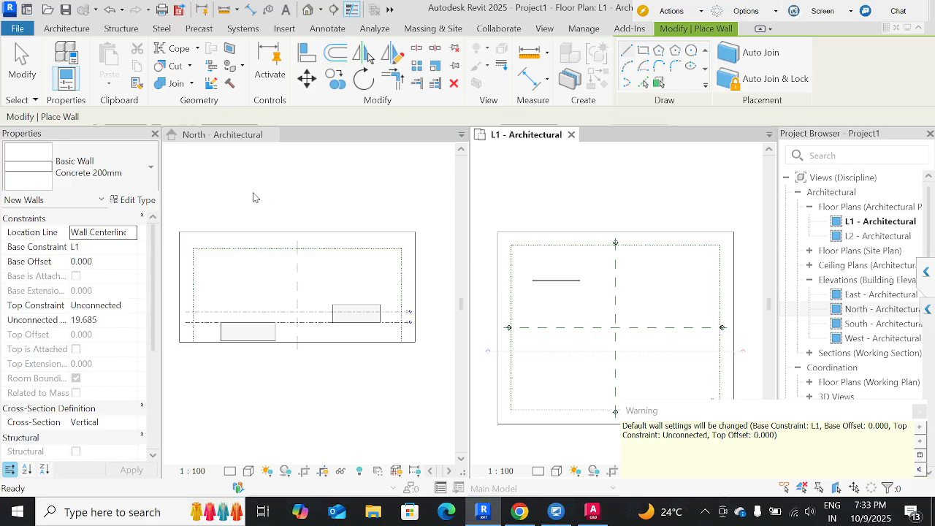
pyautogui.moveTo(535, 273); pyautogui.dragTo(509, 274, button='middle')
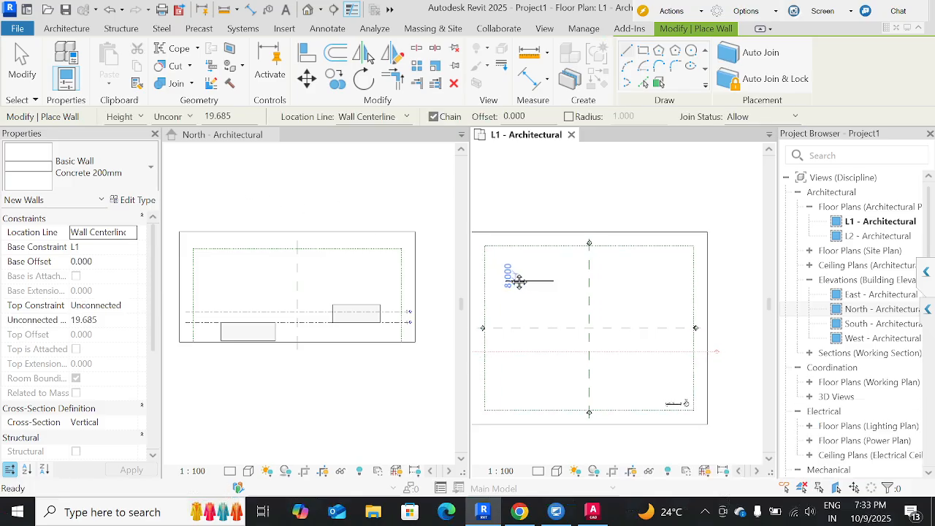
pyautogui.click(187, 119)
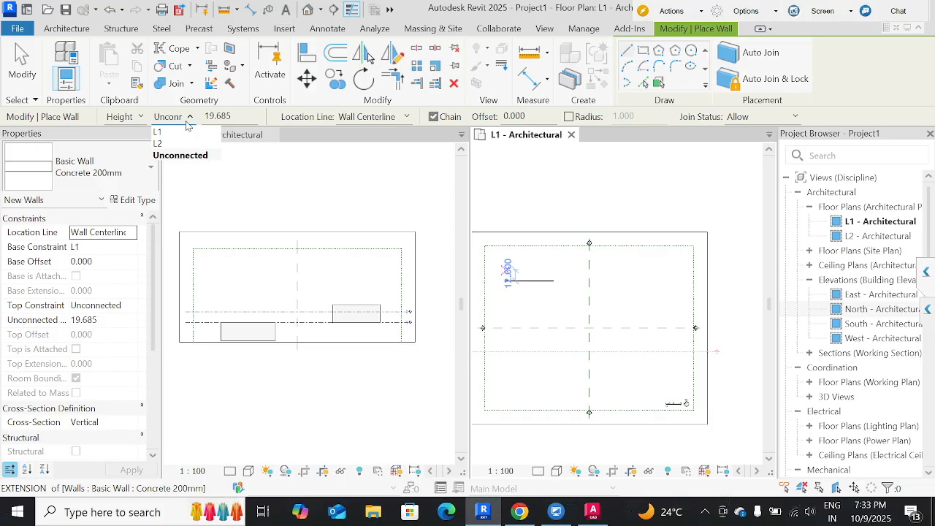
pyautogui.click(187, 123)
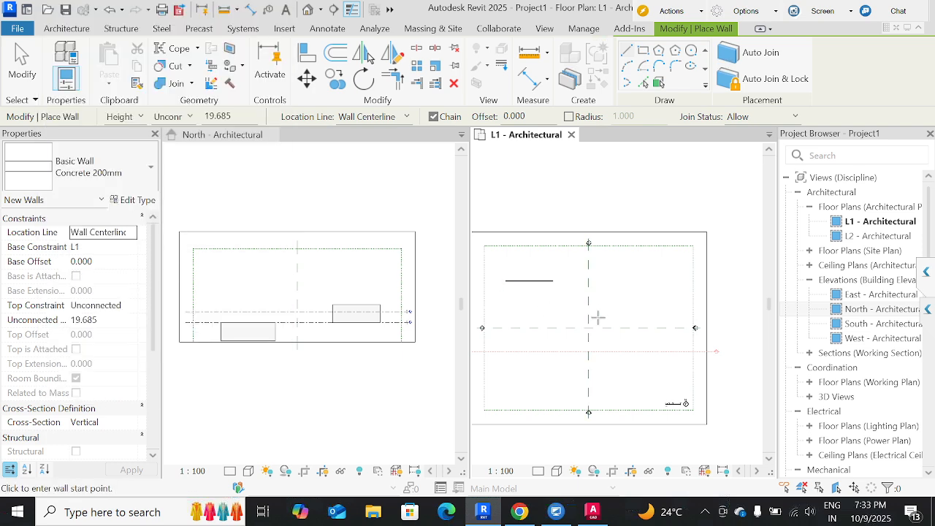
pyautogui.moveTo(596, 326); pyautogui.dragTo(598, 328, button='middle')
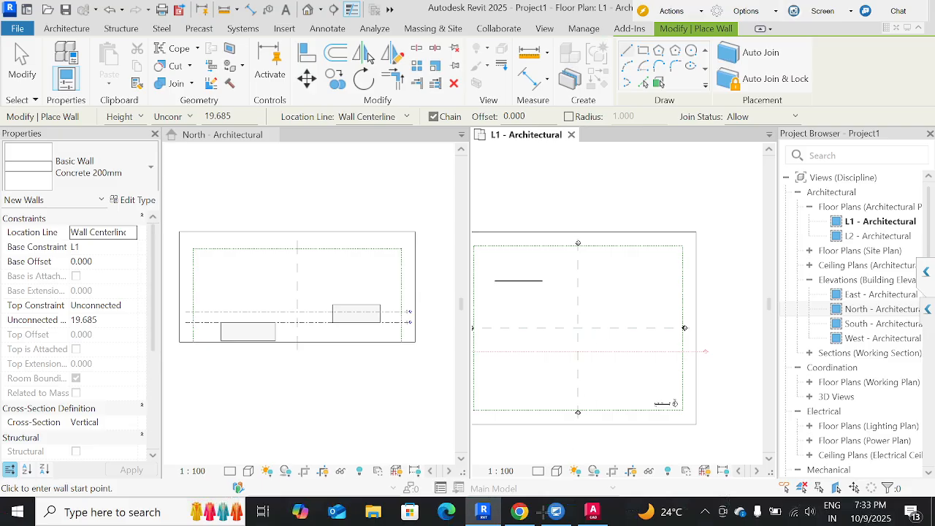
# Switch to Chrome, maximize the window, and search Google for "constraints meaning in english".
pyautogui.click(520, 512)
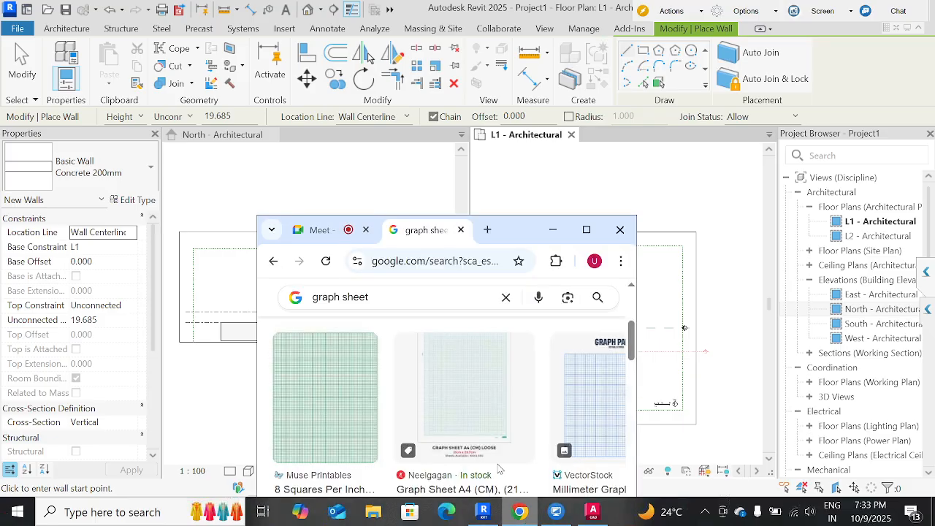
pyautogui.click(586, 230)
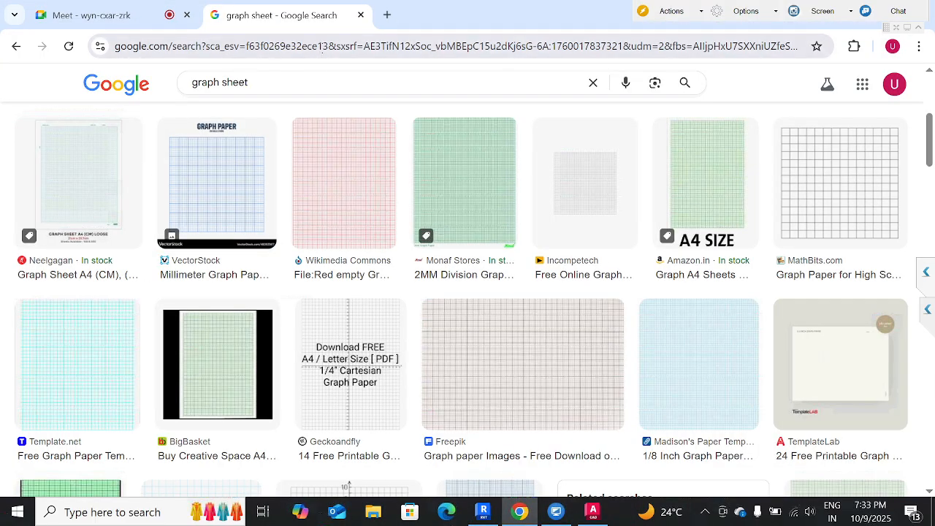
pyautogui.click(317, 46)
pyautogui.write('con')
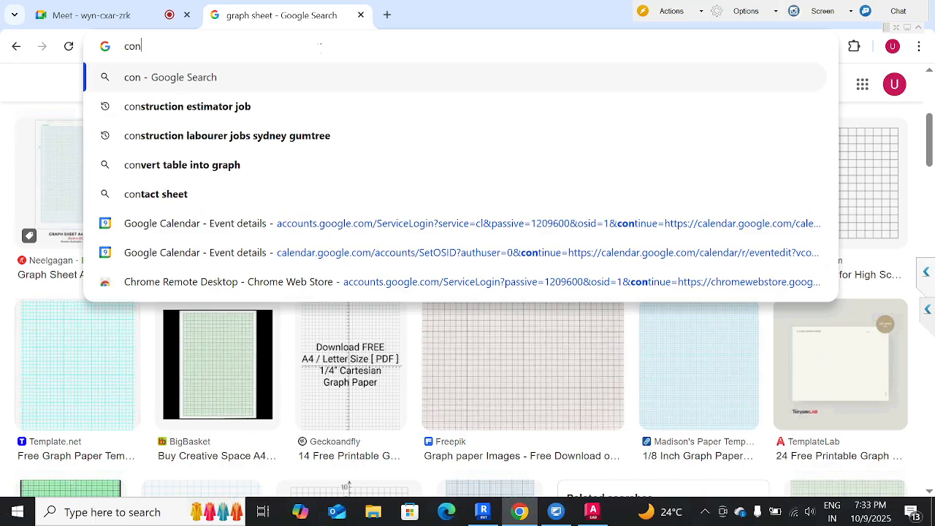
pyautogui.write('strainr')
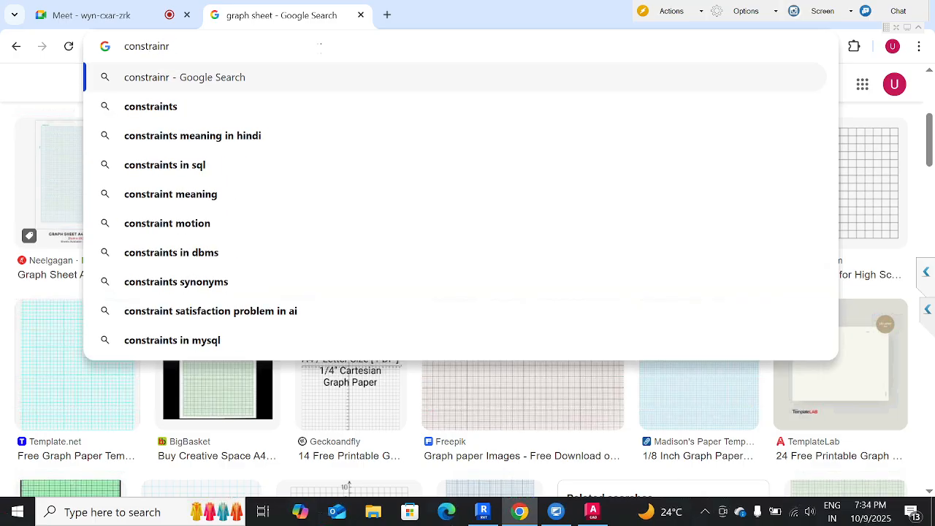
pyautogui.press('BackSpace')
pyautogui.write('ts meanin')
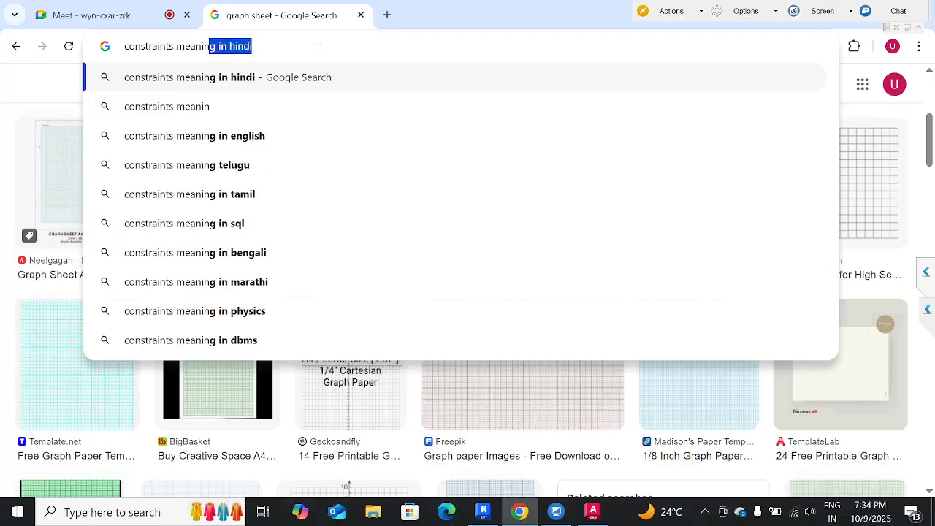
pyautogui.press('Down')
pyautogui.press('Down')
pyautogui.press('Return')
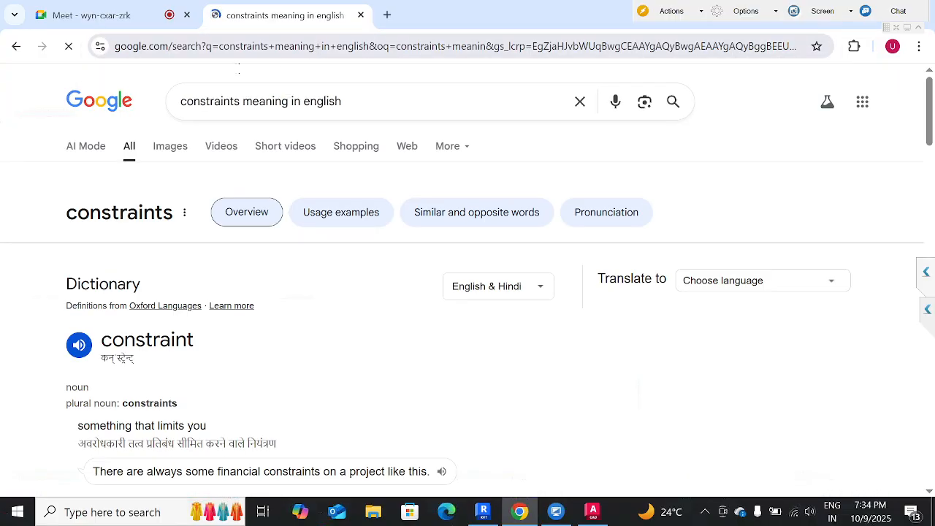
# Read the dictionary definition of constraint and highlight the meaning "something that limits you".
pyautogui.scroll(-2, 192, 330)
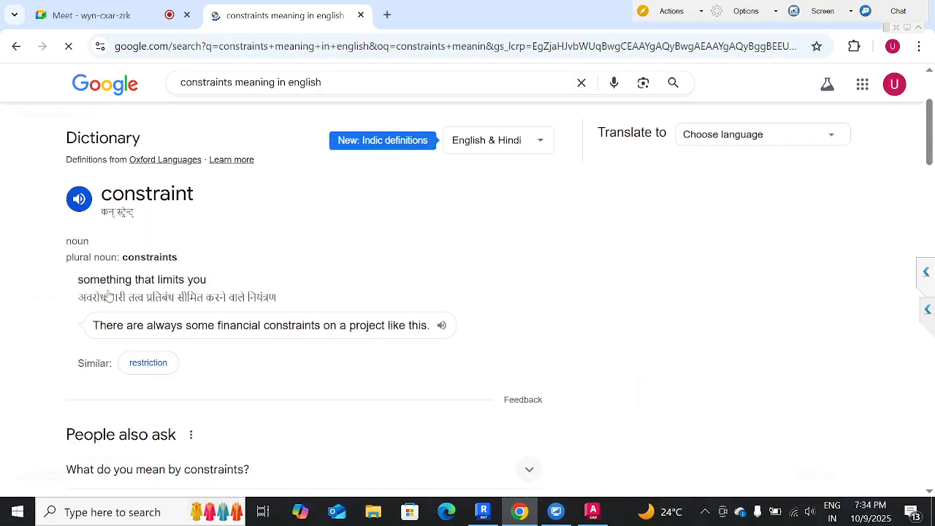
pyautogui.tripleClick(132, 279)
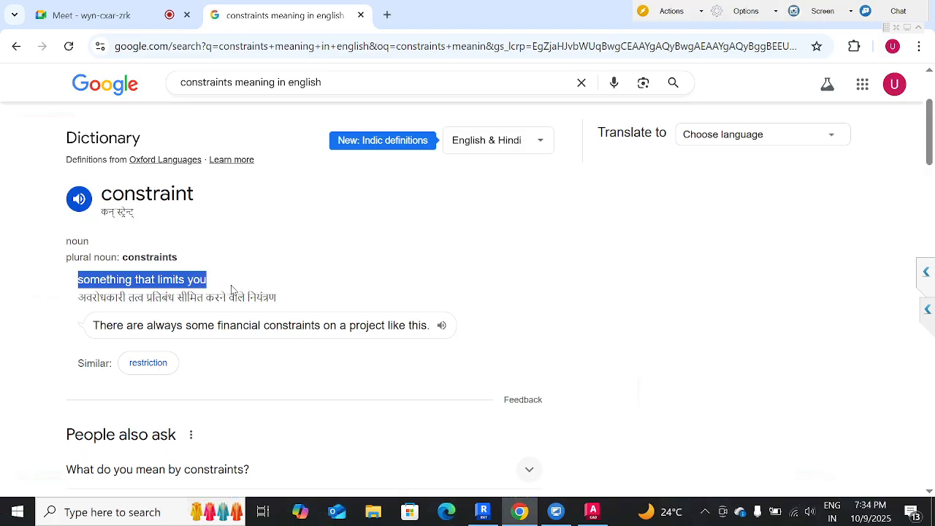
pyautogui.scroll(2, 302, 82)
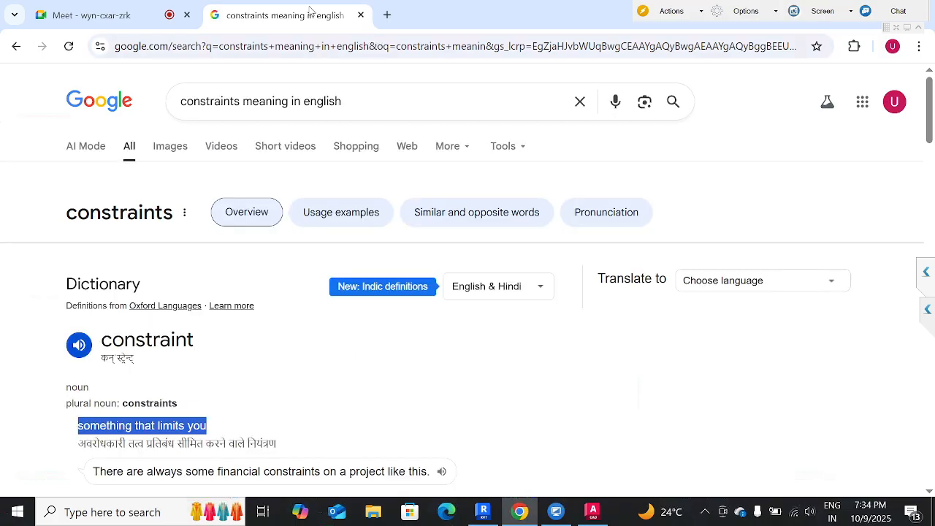
# Close the search results page and minimize the browser to return to Revit.
pyautogui.click(361, 15)
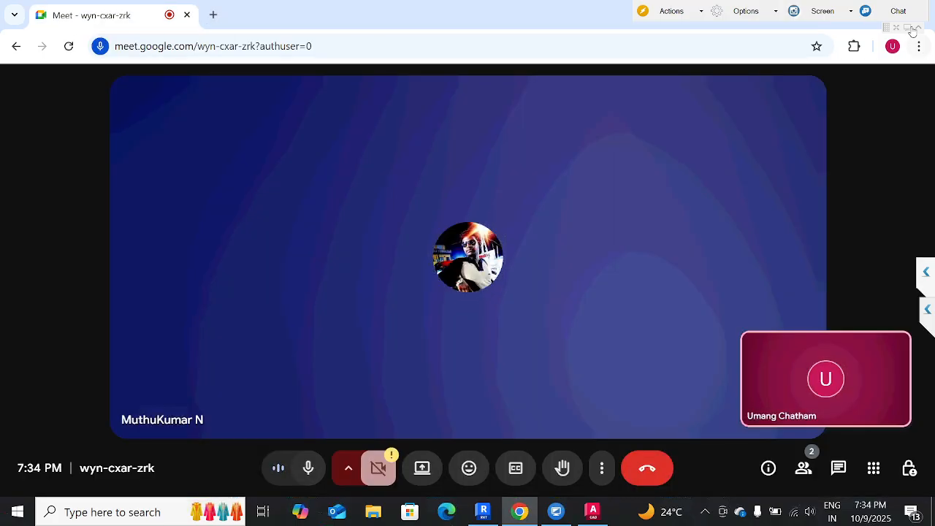
pyautogui.moveTo(385, 11); pyautogui.dragTo(303, 186)
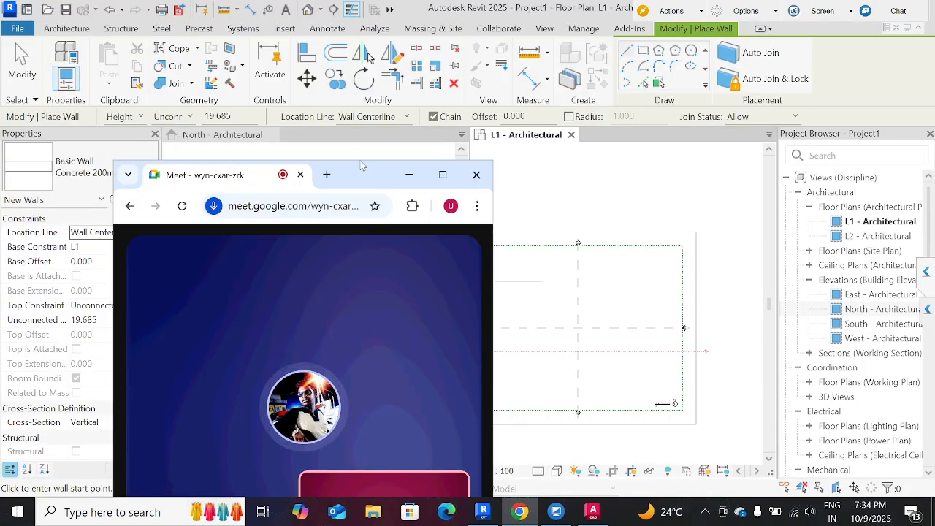
pyautogui.click(410, 175)
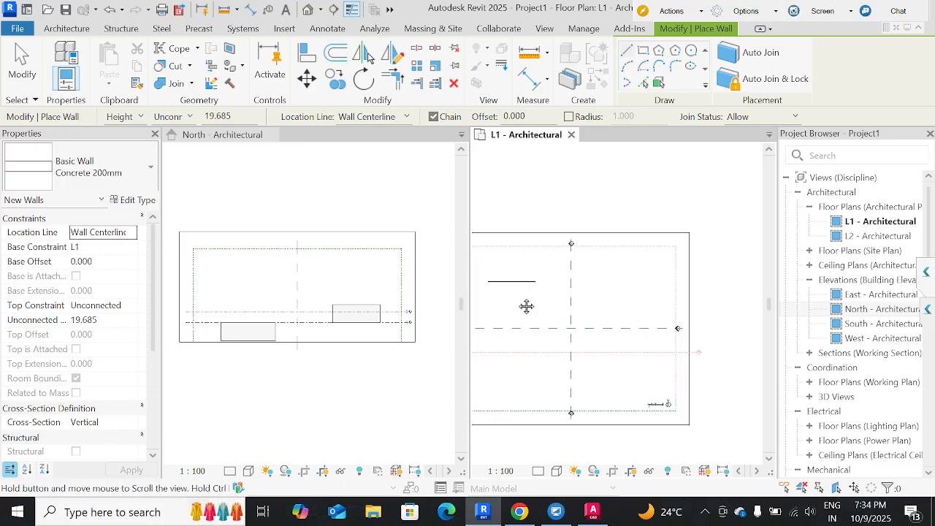
# Set the top limit of the new Concrete 200mm wall to level L2.
pyautogui.scroll(1, 516, 294)
pyautogui.moveTo(528, 306); pyautogui.dragTo(608, 300, button='middle')
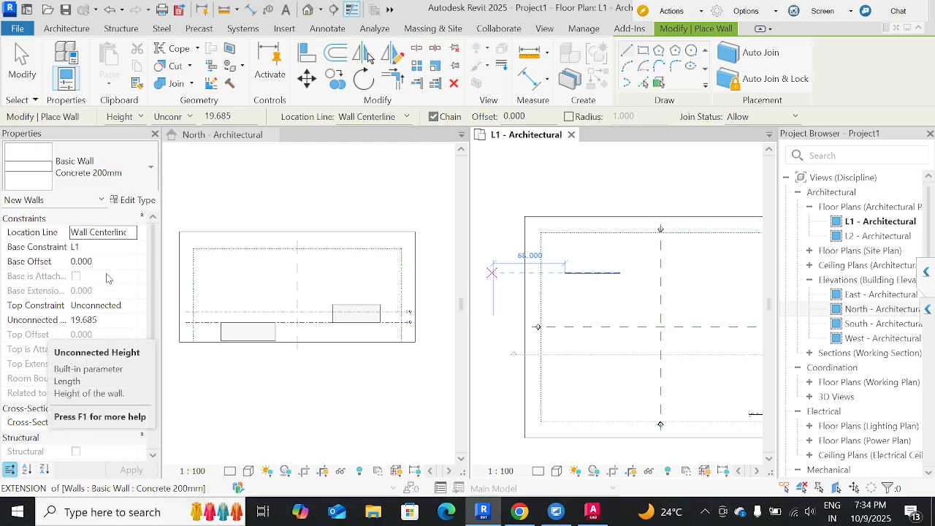
pyautogui.click(177, 117)
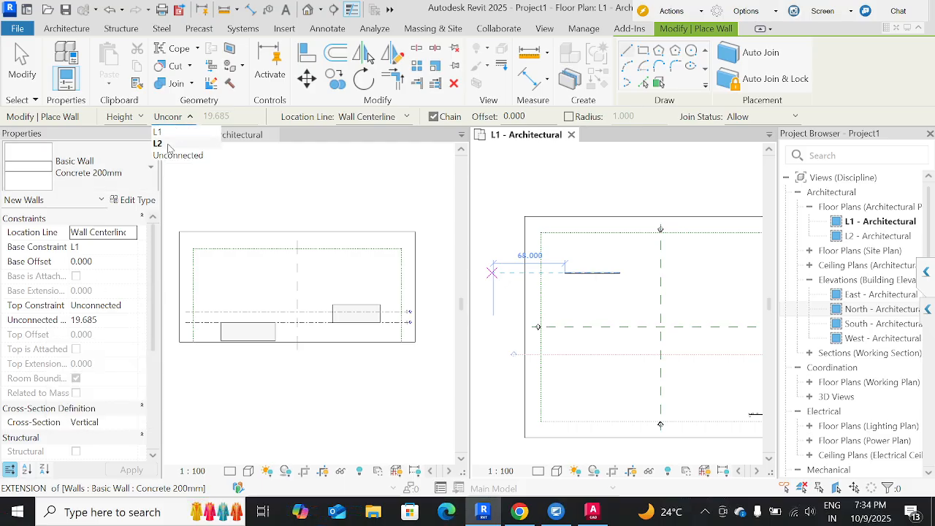
pyautogui.click(168, 146)
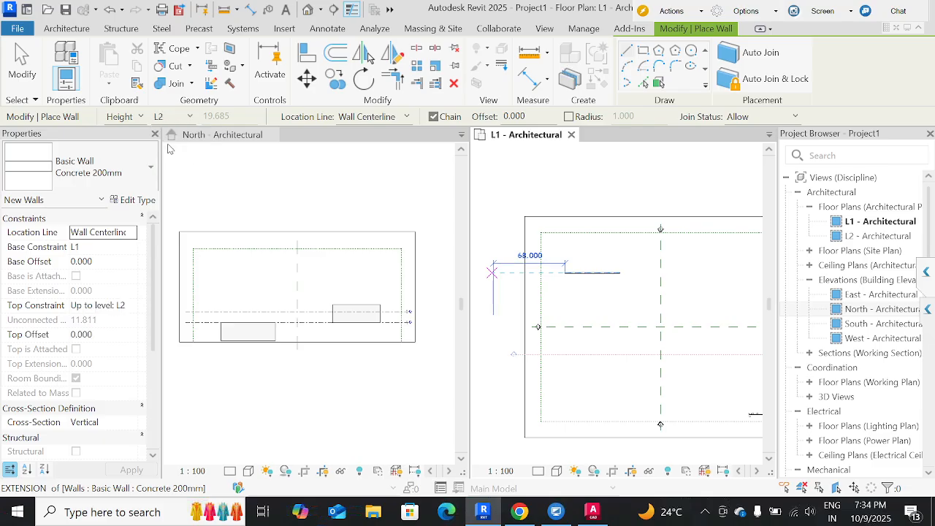
pyautogui.scroll(5, 407, 324)
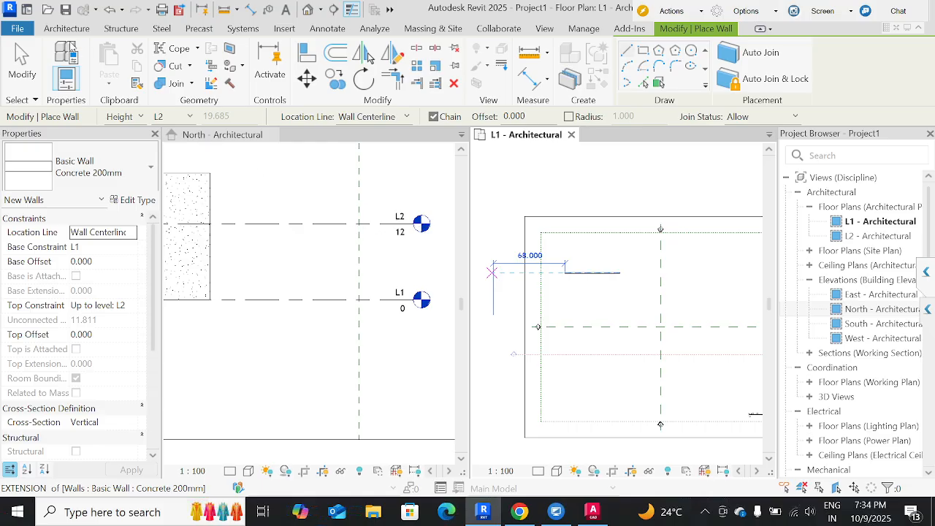
# Draw a horizontal wall about 56 units long in the L1 plan, starting at the vertical centre reference plane, and finish the wall command.
pyautogui.click(67, 27)
pyautogui.moveTo(647, 353); pyautogui.dragTo(518, 355, button='middle')
pyautogui.click(527, 293)
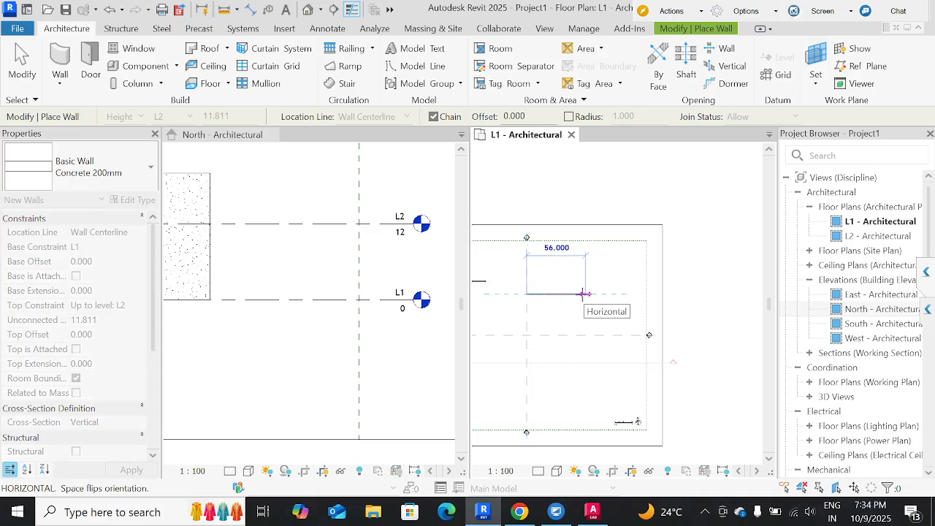
pyautogui.click(585, 293)
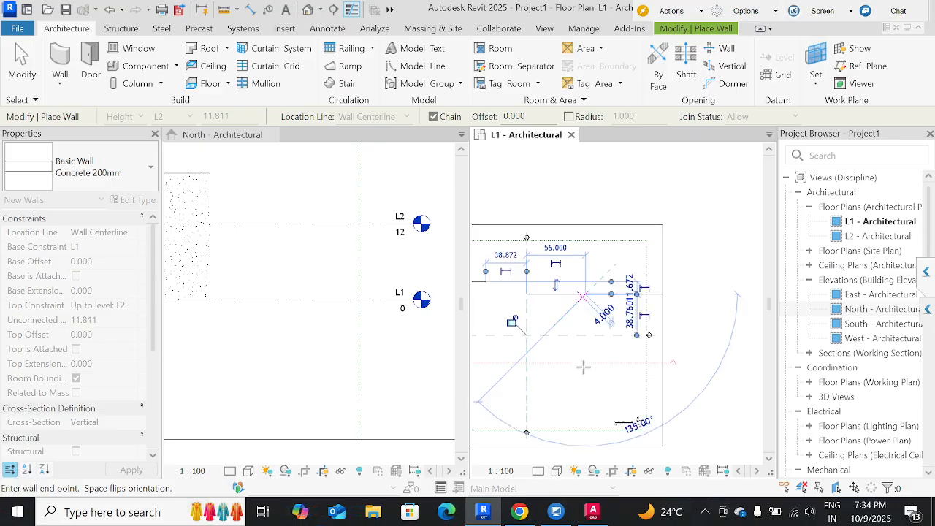
pyautogui.press('Escape')
pyautogui.press('Escape')
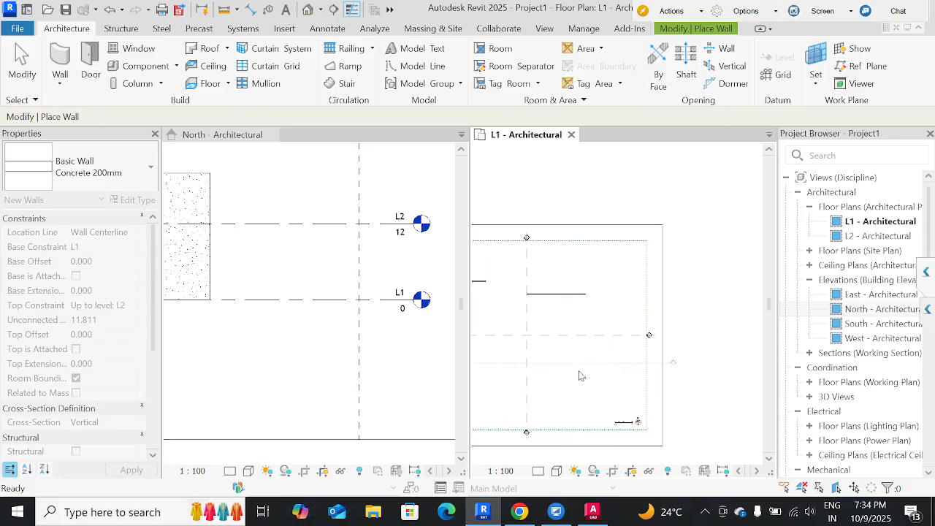
# Select the new wall in the North elevation and check how it spans between levels L1 and L2.
pyautogui.click(413, 349)
pyautogui.scroll(-2, 406, 352)
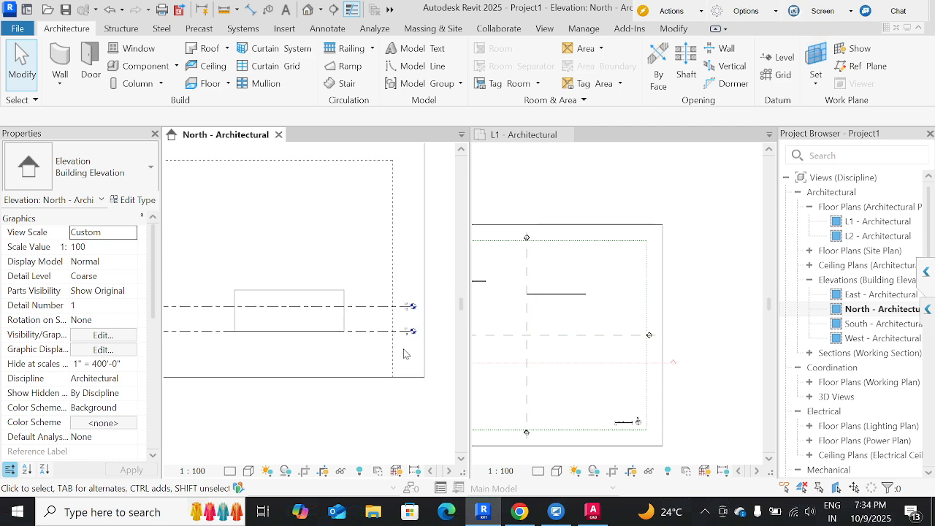
pyautogui.moveTo(289, 348); pyautogui.dragTo(493, 347, button='middle')
pyautogui.click(243, 331)
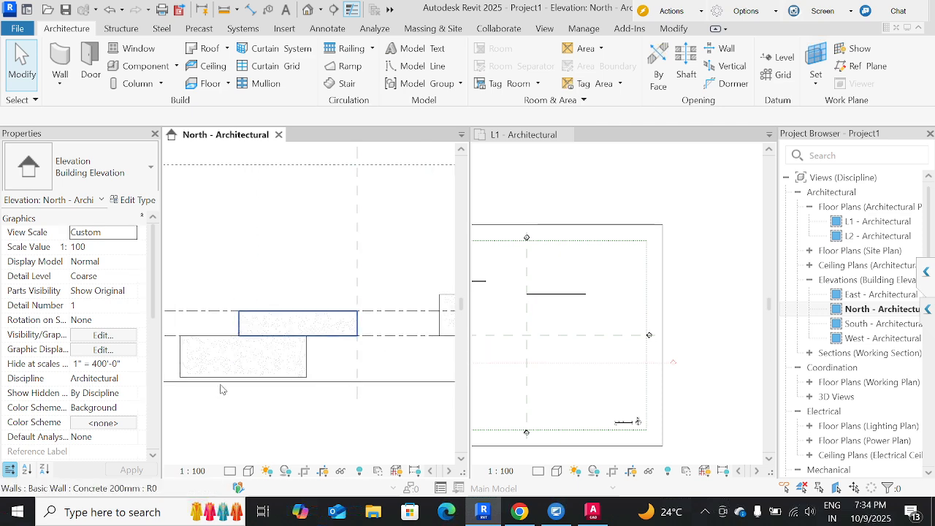
pyautogui.scroll(-1, 225, 394)
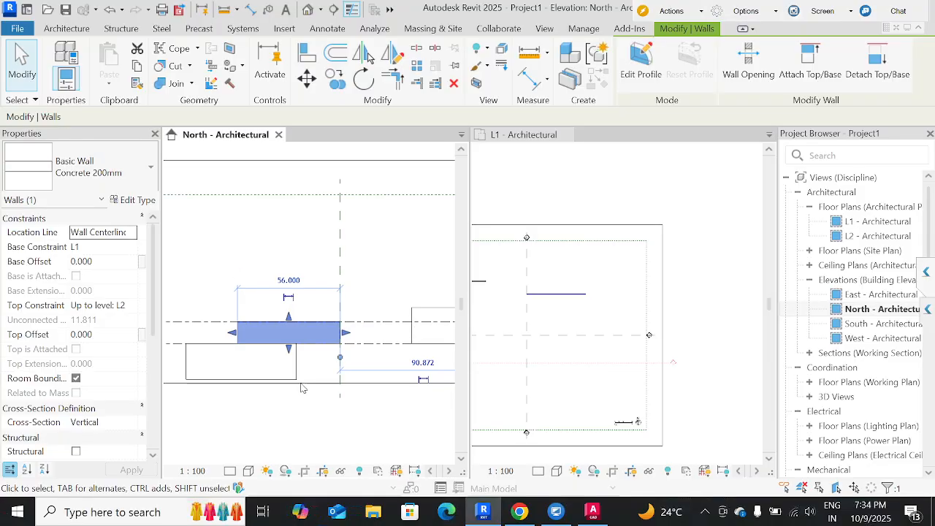
# Raise level L2 in the North elevation to an elevation of about 23.685.
pyautogui.click(365, 322)
pyautogui.moveTo(365, 326); pyautogui.dragTo(358, 304)
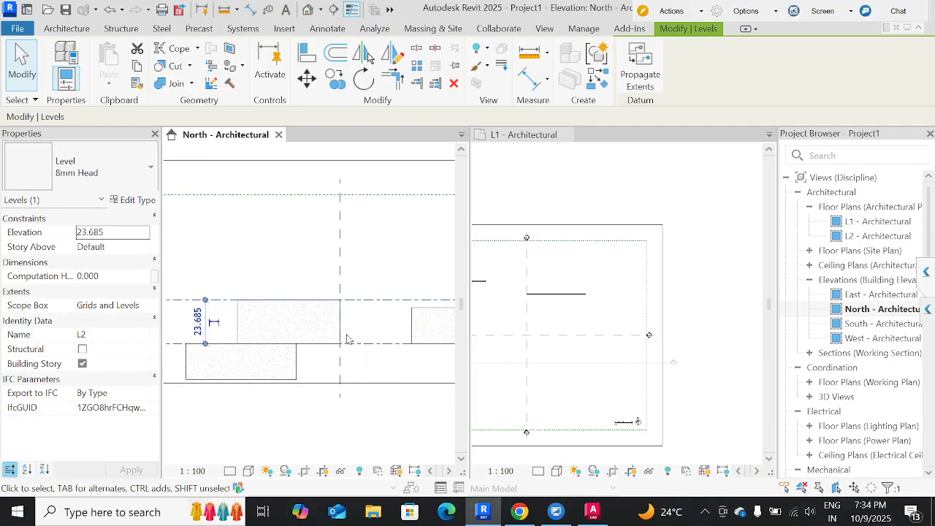
pyautogui.scroll(-1, 366, 333)
pyautogui.moveTo(366, 332); pyautogui.dragTo(325, 338, button='middle')
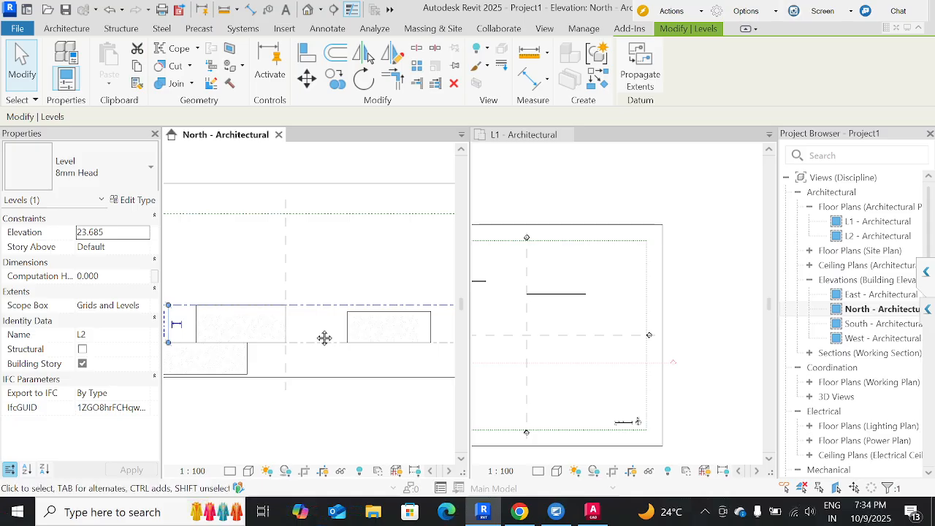
# Select the L2-constrained wall in the L1 plan, review its constraint properties, and clear the selection.
pyautogui.click(555, 305)
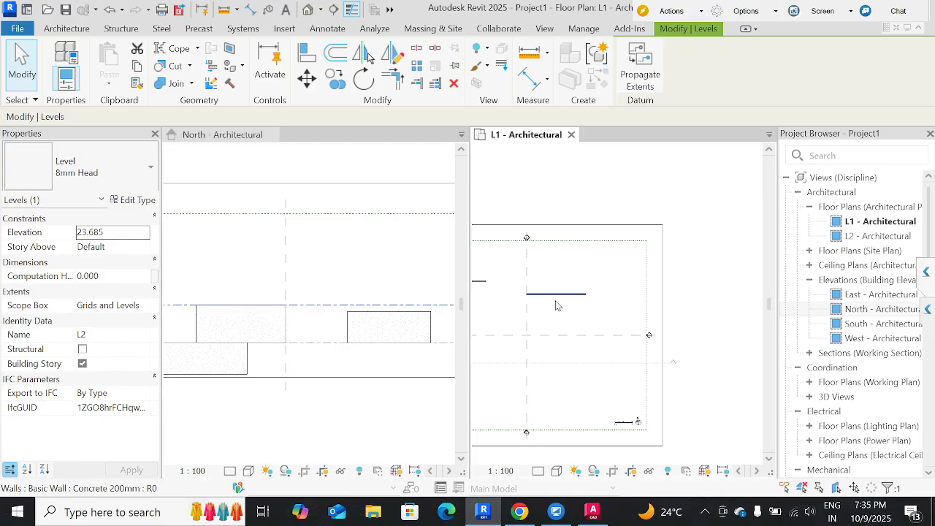
pyautogui.click(548, 294)
pyautogui.click(543, 323)
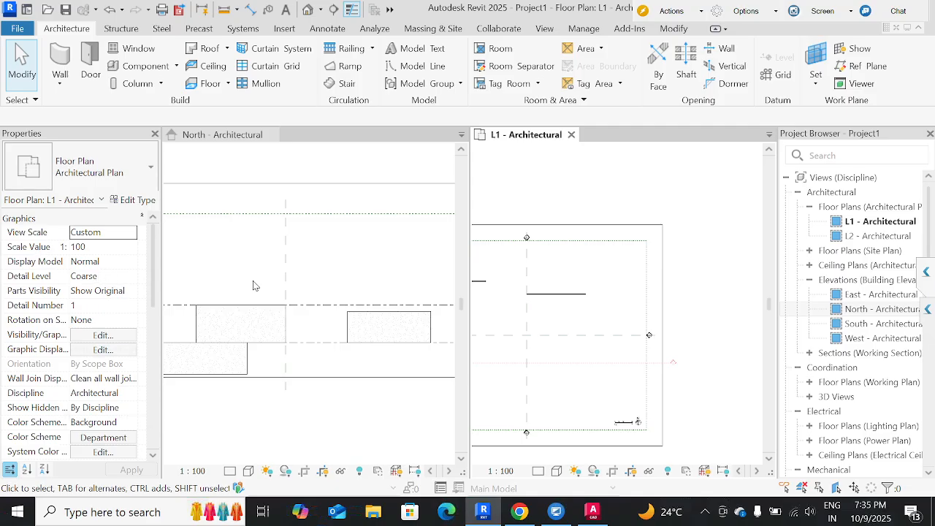
pyautogui.click(538, 298)
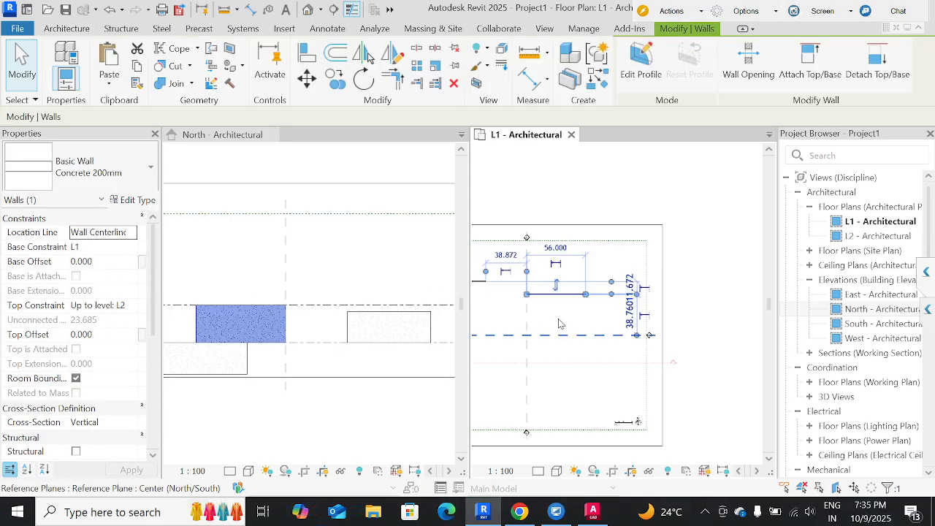
pyautogui.press('Escape')
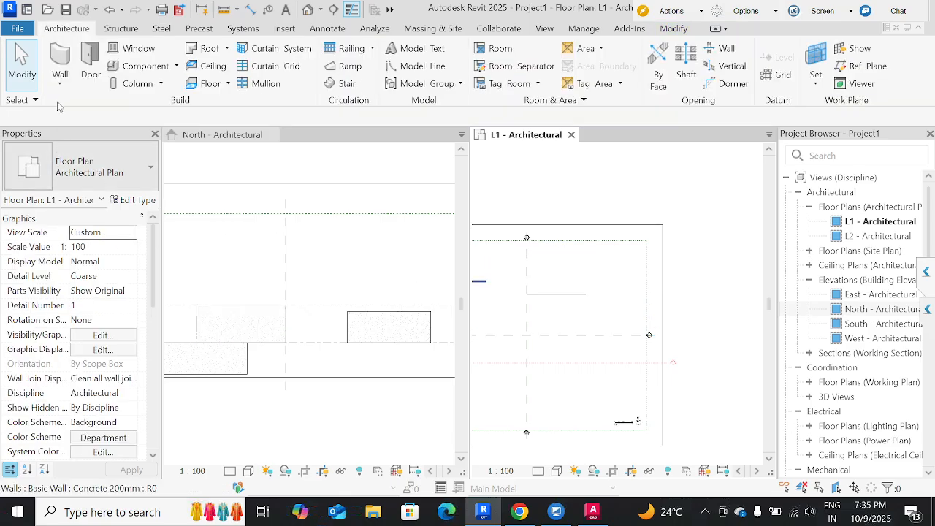
# Start another architectural wall in the L1 plan and browse the available Basic Wall types, including the Exterior and Generic ones.
pyautogui.click(60, 81)
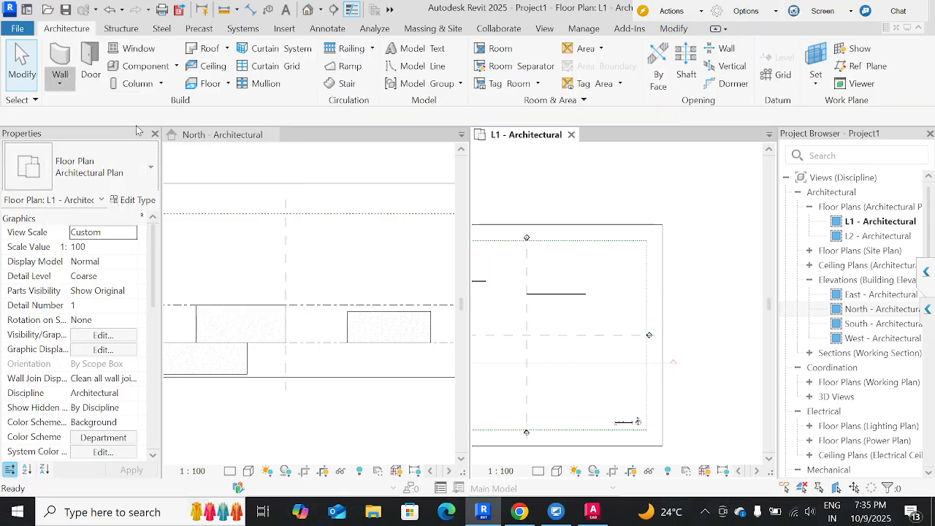
pyautogui.press('w')
pyautogui.press('a')
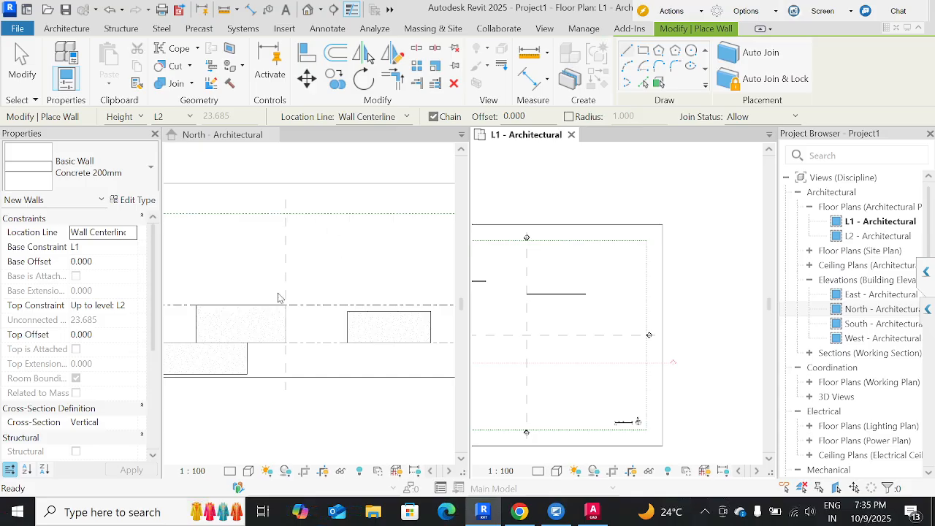
pyautogui.scroll(2, 571, 310)
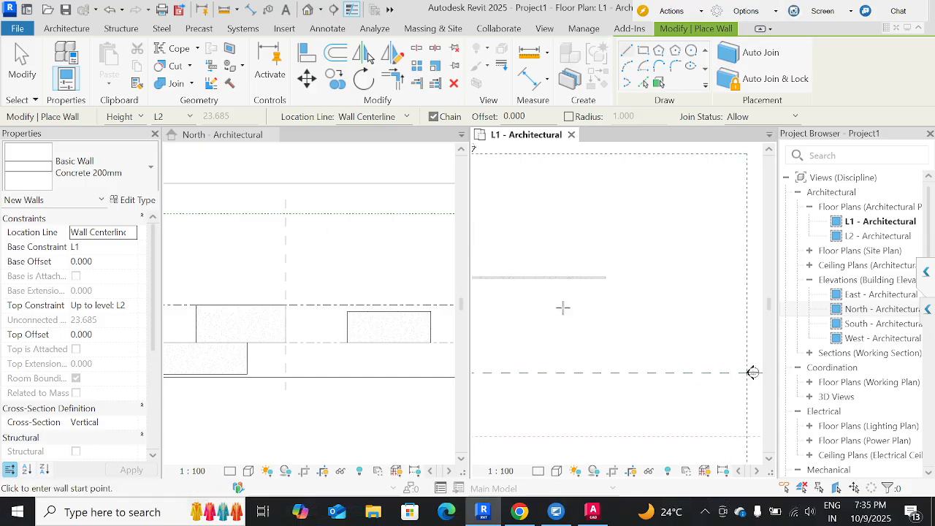
pyautogui.moveTo(563, 308); pyautogui.dragTo(659, 313, button='middle')
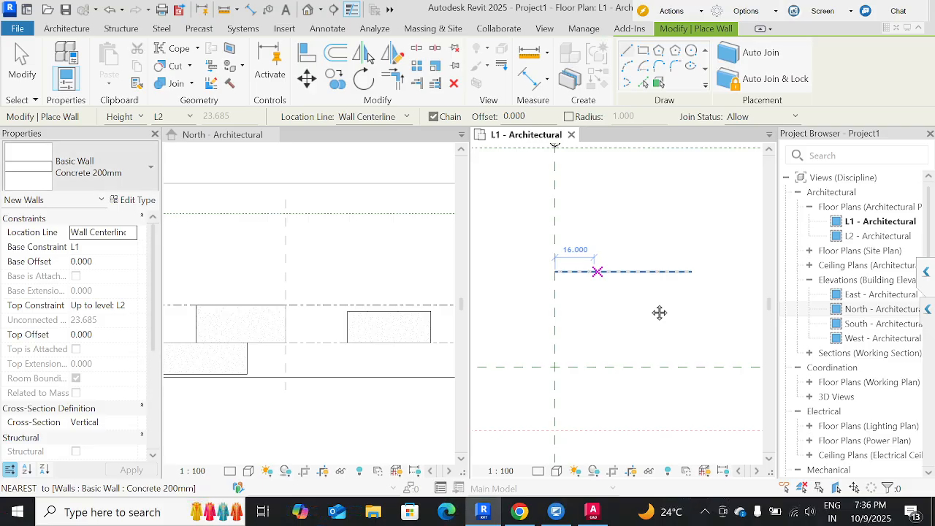
pyautogui.click(148, 170)
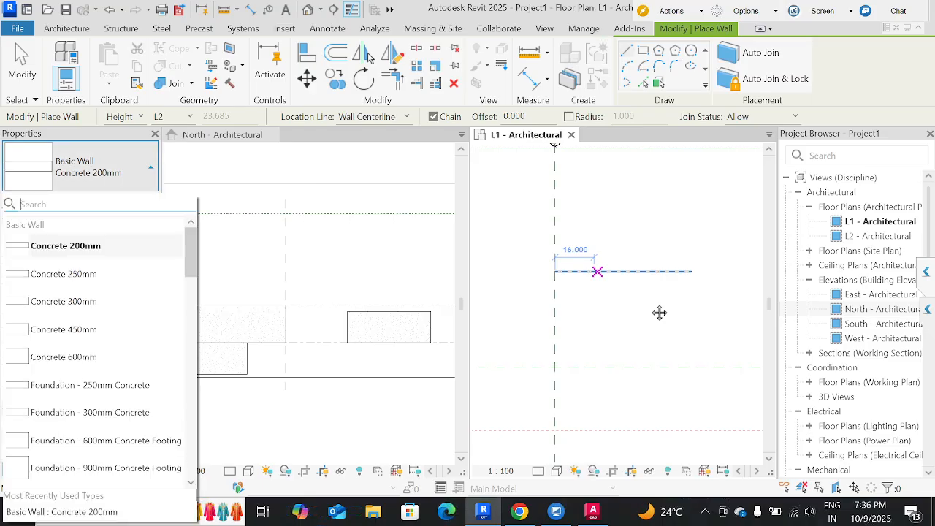
pyautogui.scroll(-10, 95, 351)
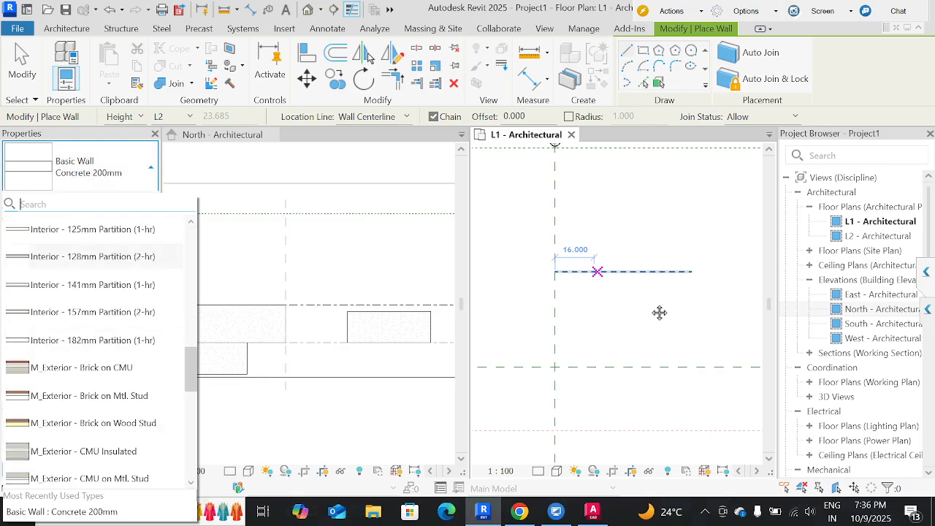
pyautogui.scroll(-5, 95, 351)
pyautogui.scroll(4, 95, 351)
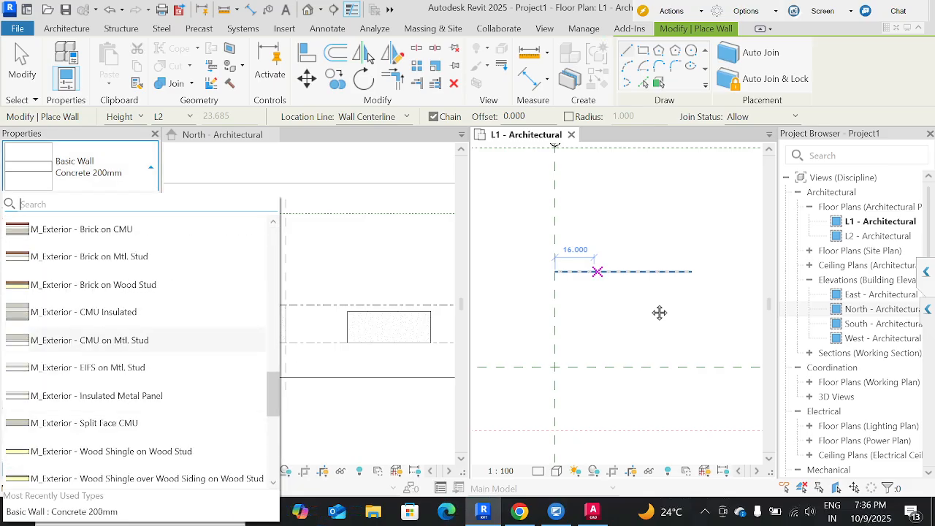
pyautogui.scroll(8, 94, 350)
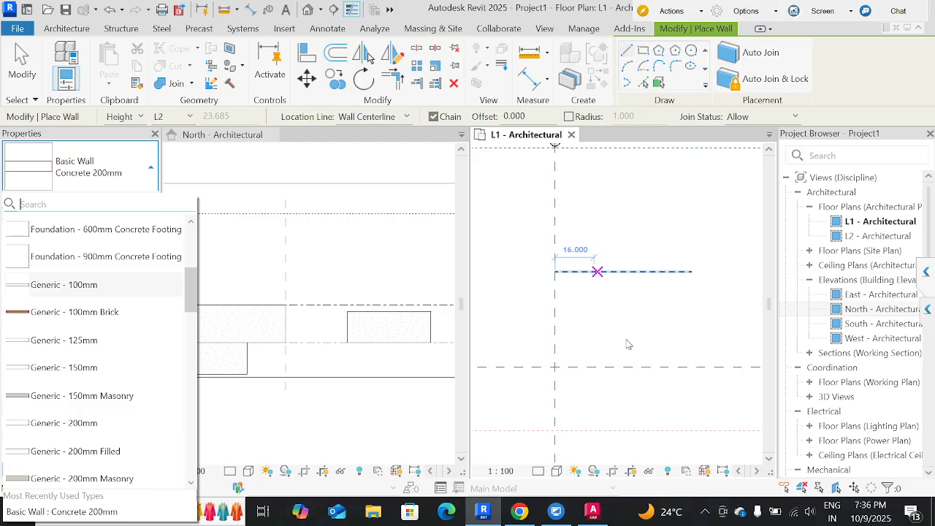
# Switch to Chrome, maximize the window, and search Google in a new tab for "generic meaning".
pyautogui.click(519, 512)
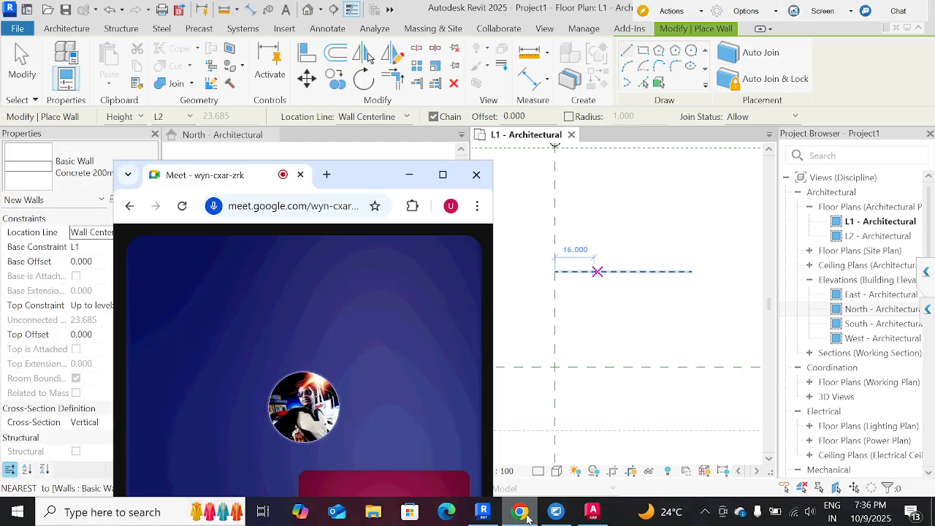
pyautogui.click(443, 175)
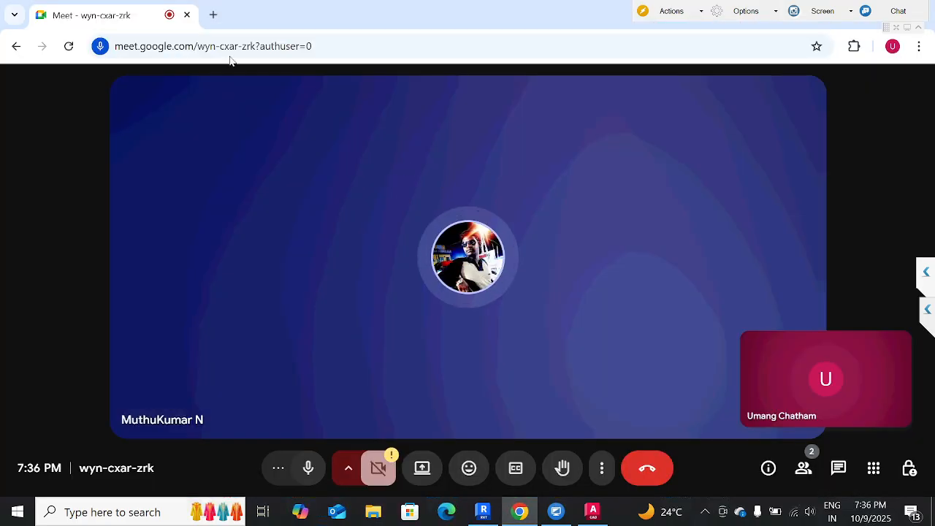
pyautogui.click(213, 14)
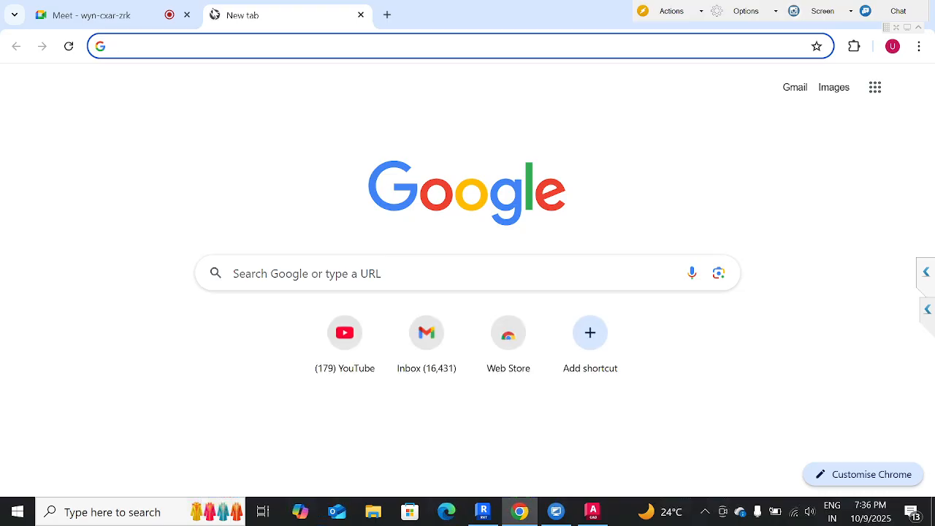
pyautogui.write('generic')
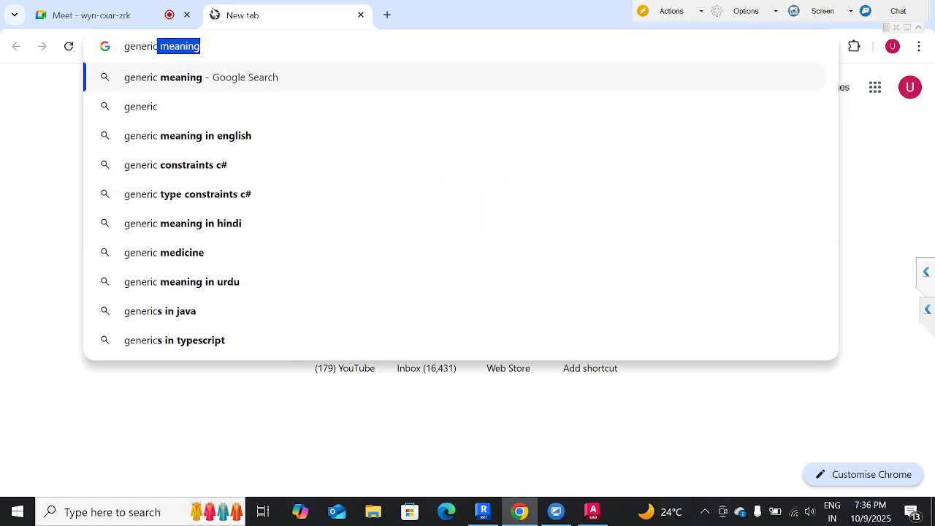
pyautogui.press('Right')
pyautogui.press('Return')
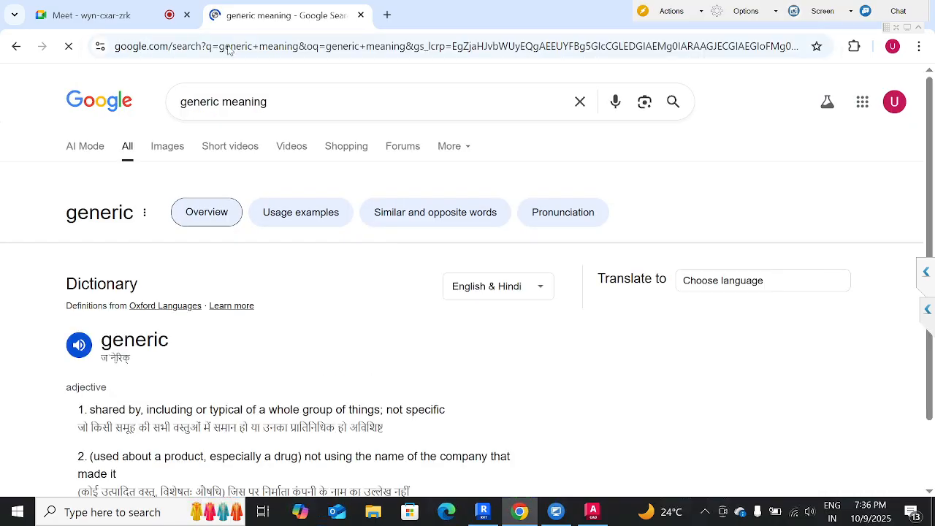
# Read the dictionary entry for generic and highlight the meaning "shared by, including or typical of a whole group of things; not specific".
pyautogui.scroll(-2, 229, 373)
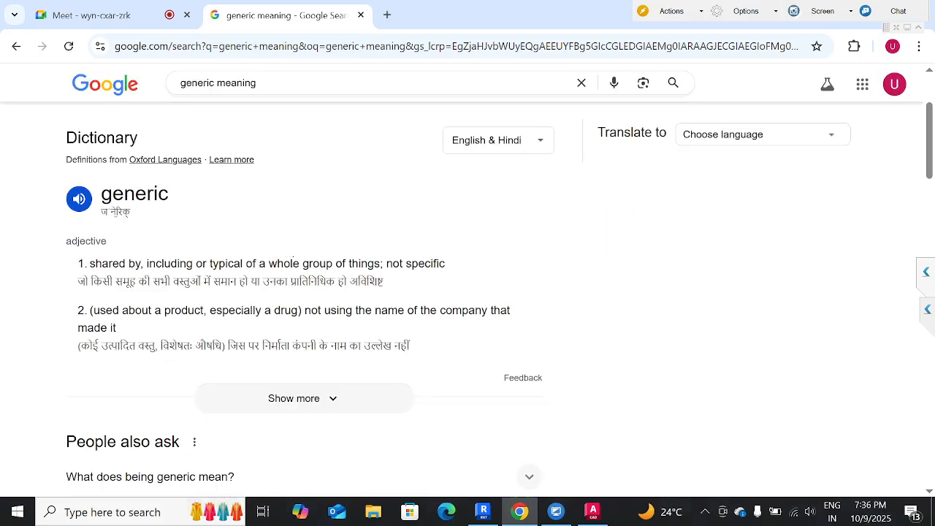
pyautogui.moveTo(447, 265); pyautogui.dragTo(88, 264)
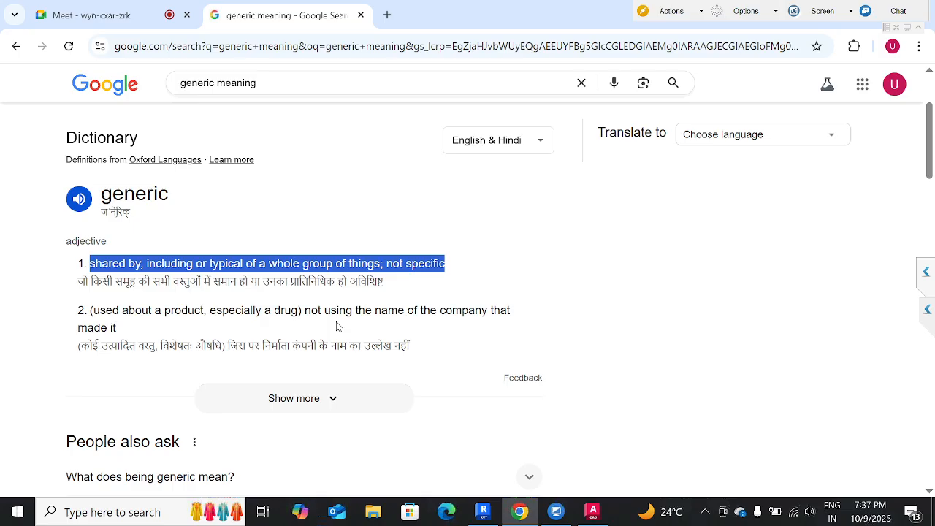
pyautogui.scroll(-3, 333, 343)
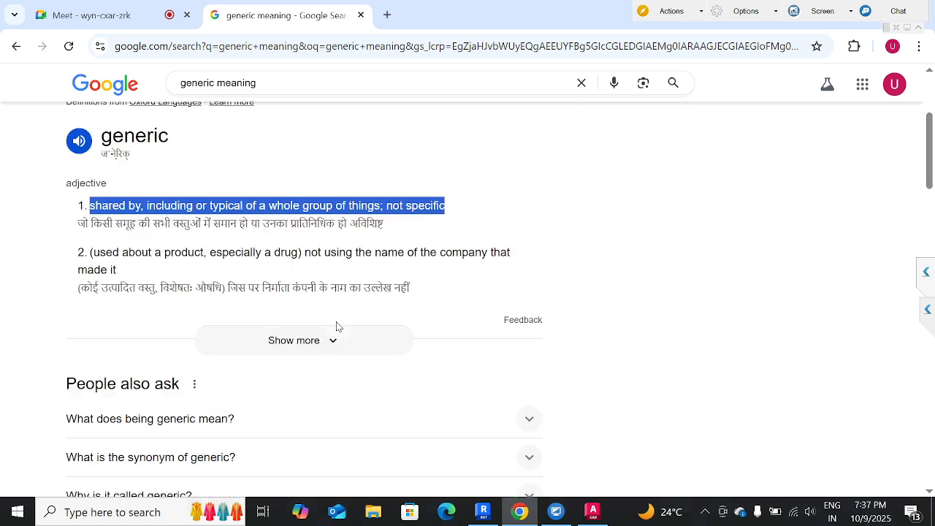
pyautogui.scroll(2, 329, 364)
pyautogui.scroll(3, 328, 364)
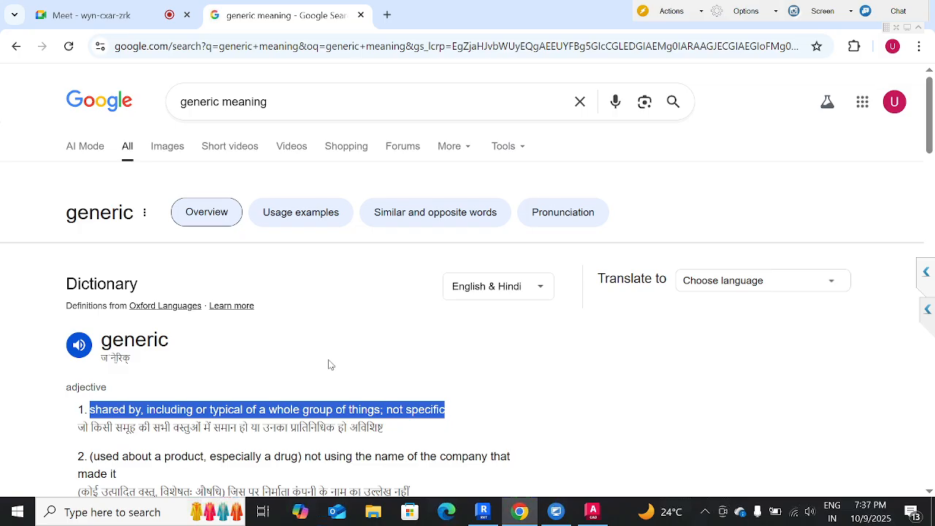
# Expand the related question "What does being generic mean?" and read its answer.
pyautogui.scroll(-3, 328, 365)
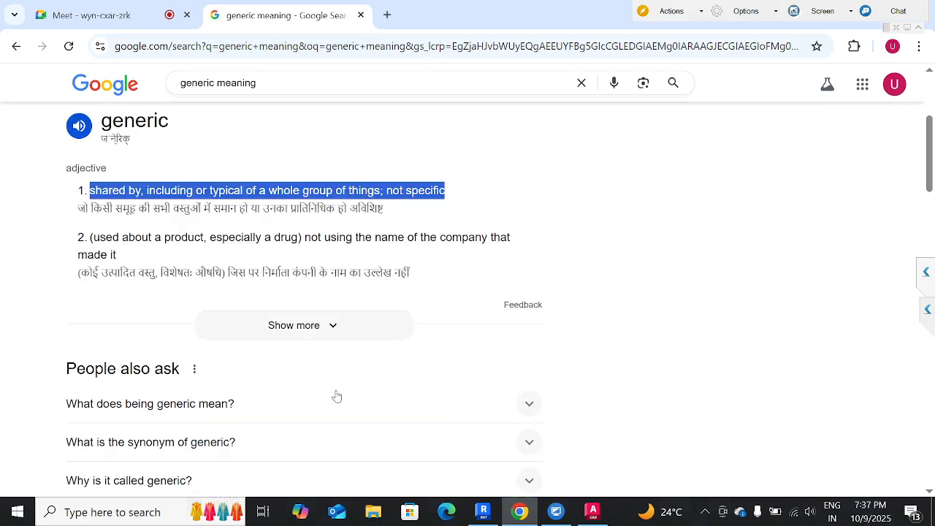
pyautogui.click(336, 397)
pyautogui.scroll(-4, 336, 397)
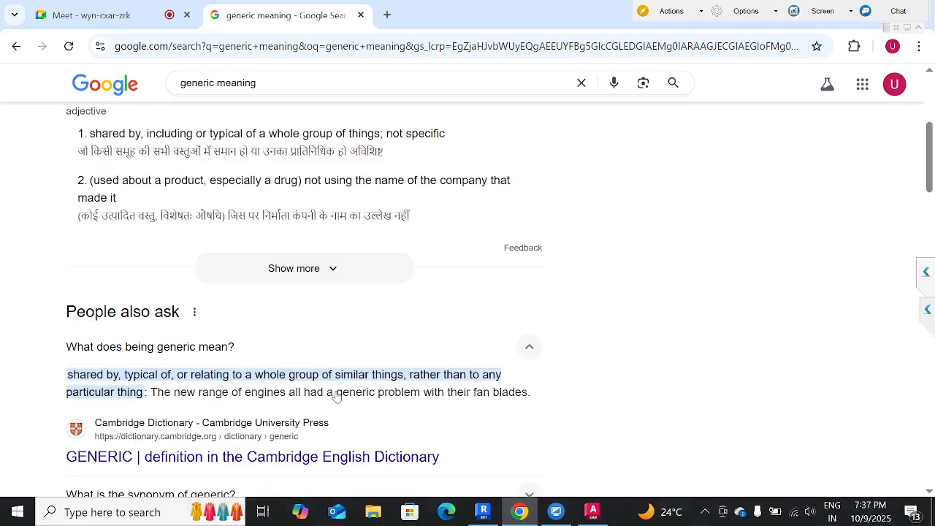
# Expand the related question "What is the synonym of generic?" and read its answer.
pyautogui.click(298, 250)
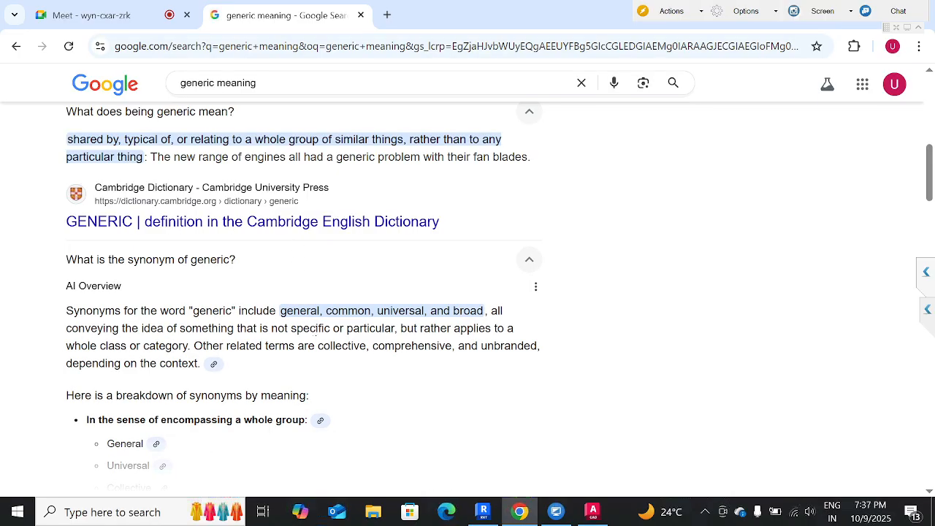
pyautogui.scroll(-1, 196, 380)
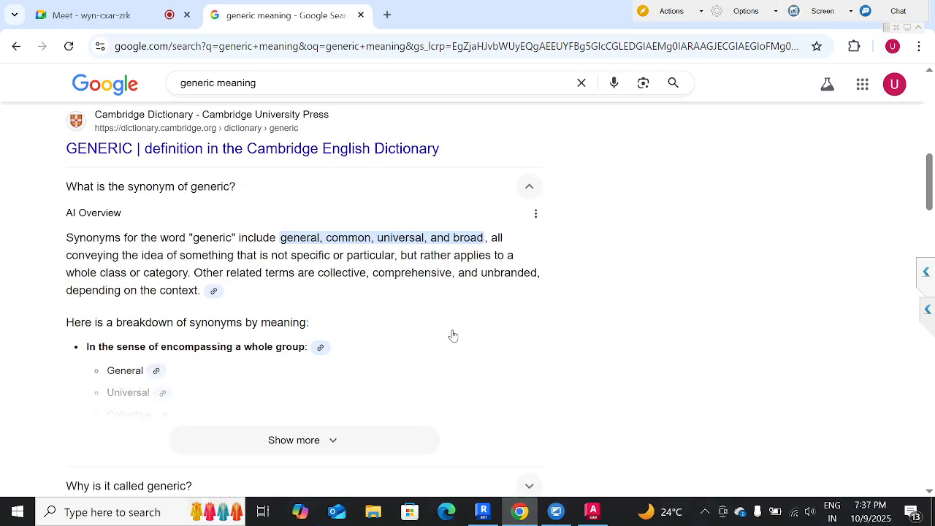
pyautogui.scroll(5, 467, 314)
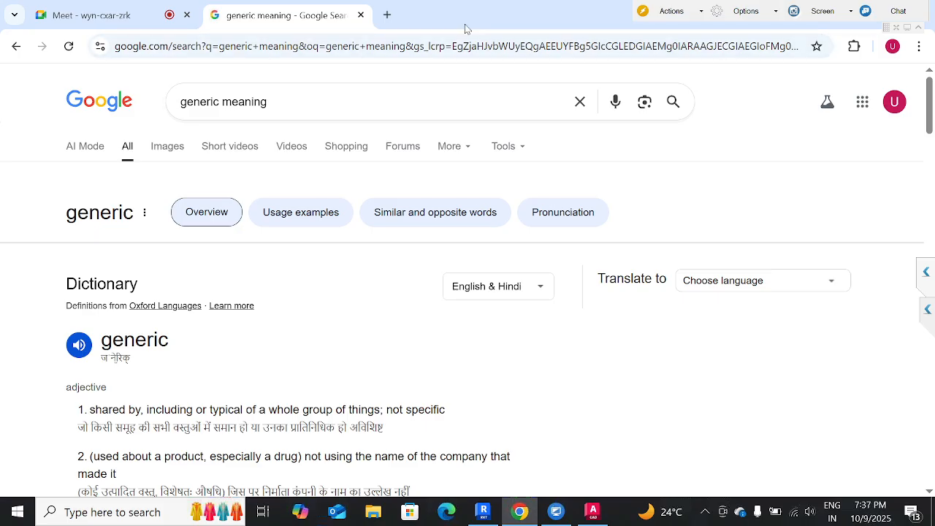
# Minimize Chrome to return to Revit and leave the wall placement command in the L1 plan.
pyautogui.moveTo(468, 27); pyautogui.dragTo(336, 197)
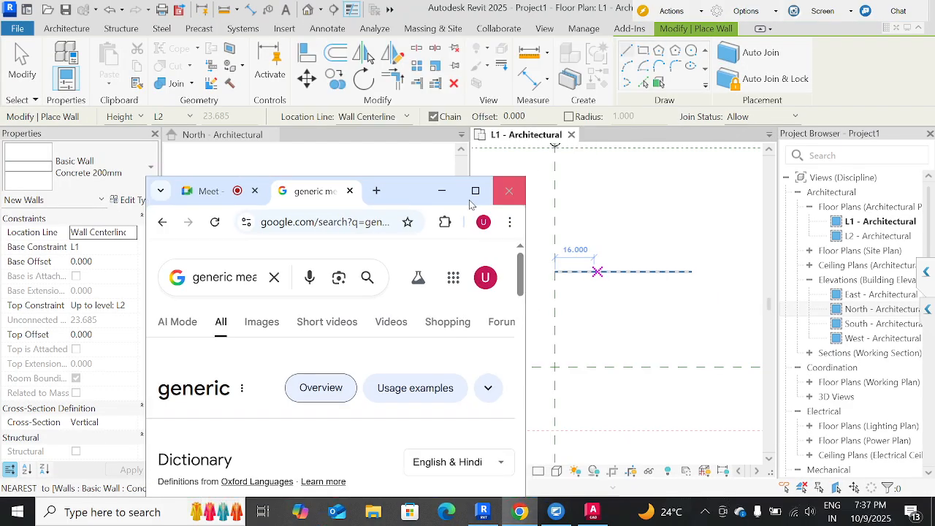
pyautogui.click(441, 191)
pyautogui.scroll(1, 632, 270)
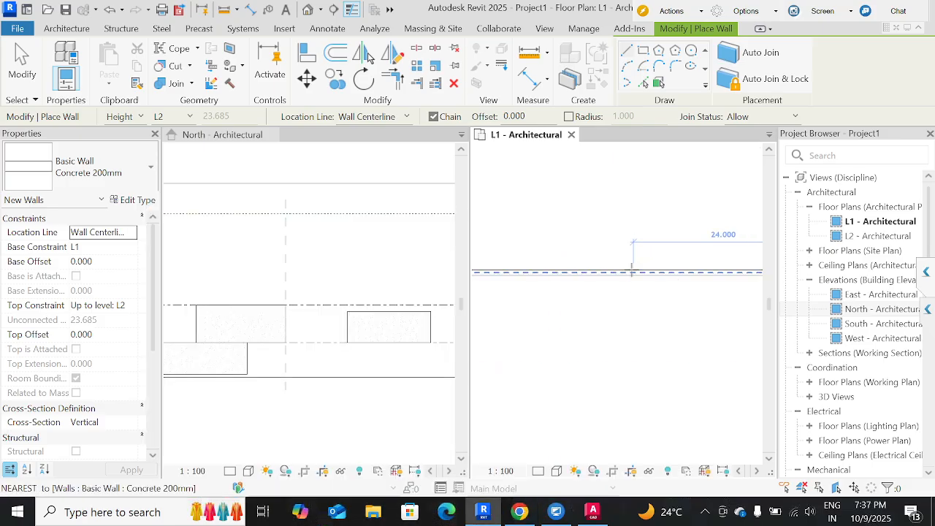
pyautogui.scroll(-7, 632, 270)
pyautogui.press('Escape')
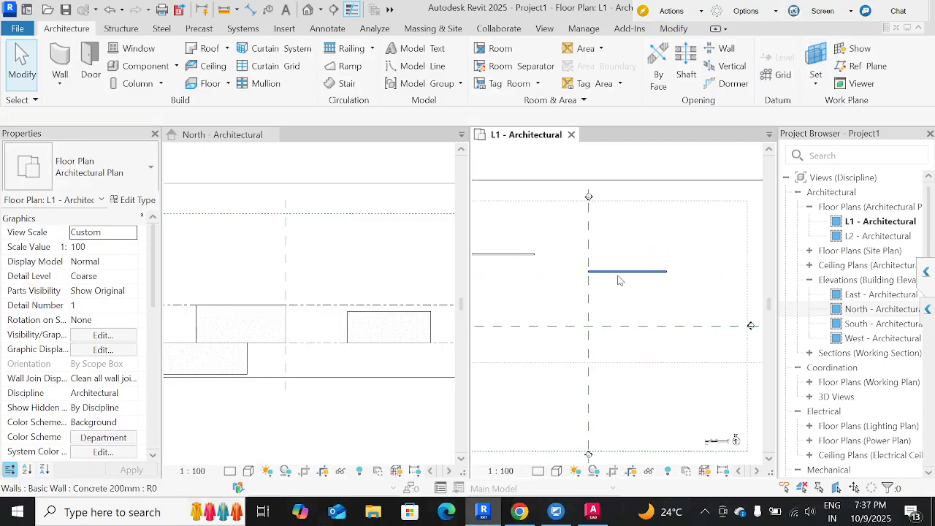
# Change the Concrete 200mm wall that starts at the vertical reference plane in the L1 plan to the Generic - 300mm type.
pyautogui.click(618, 278)
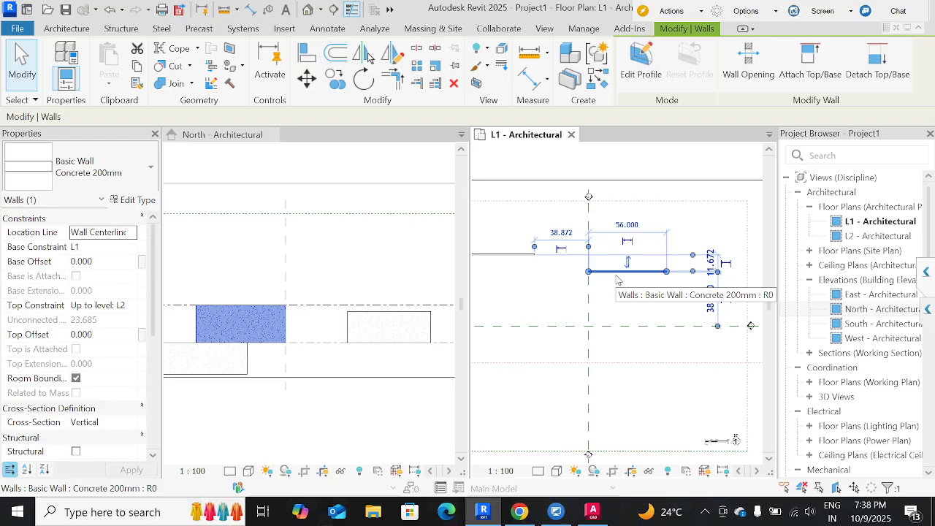
pyautogui.scroll(3, 618, 279)
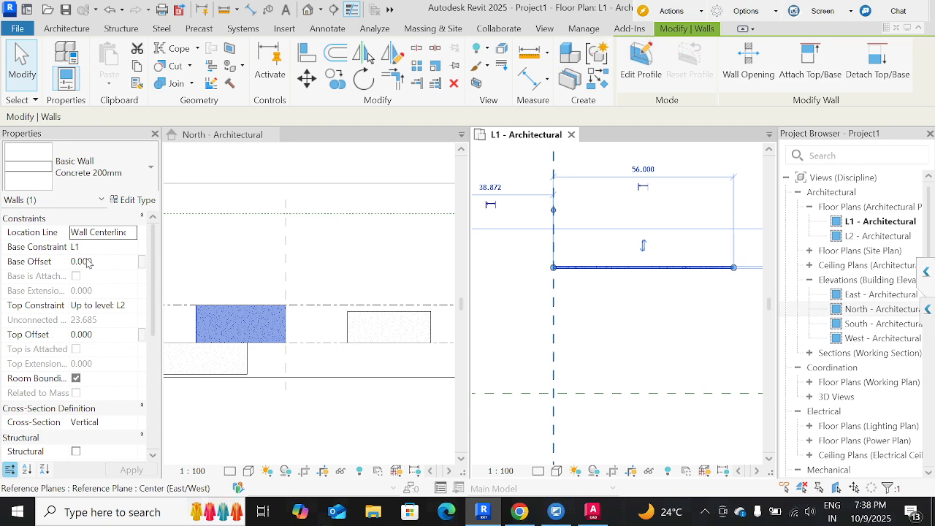
pyautogui.click(117, 194)
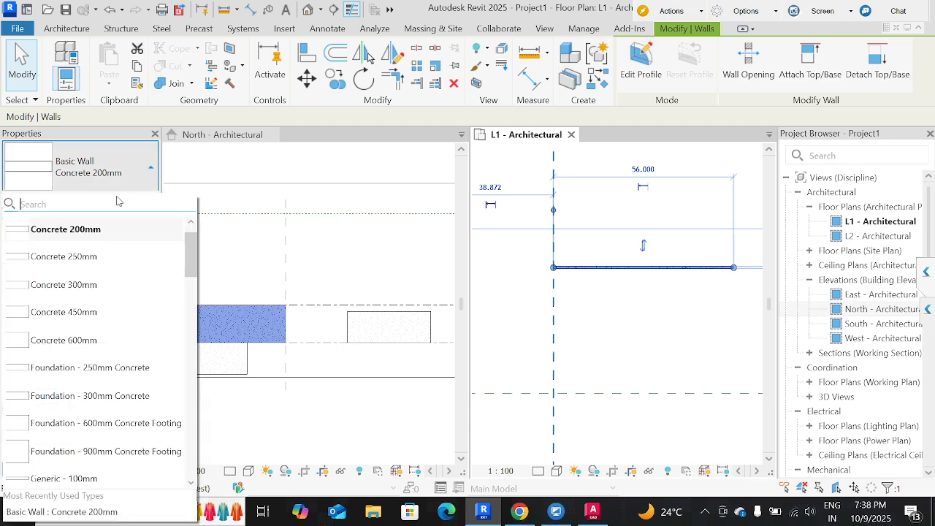
pyautogui.scroll(-3, 63, 397)
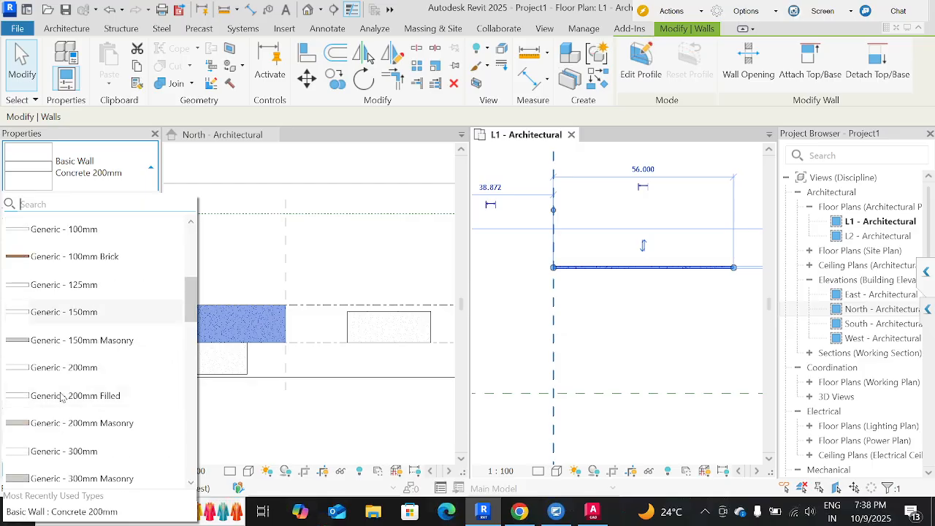
pyautogui.scroll(-2, 62, 398)
pyautogui.click(79, 282)
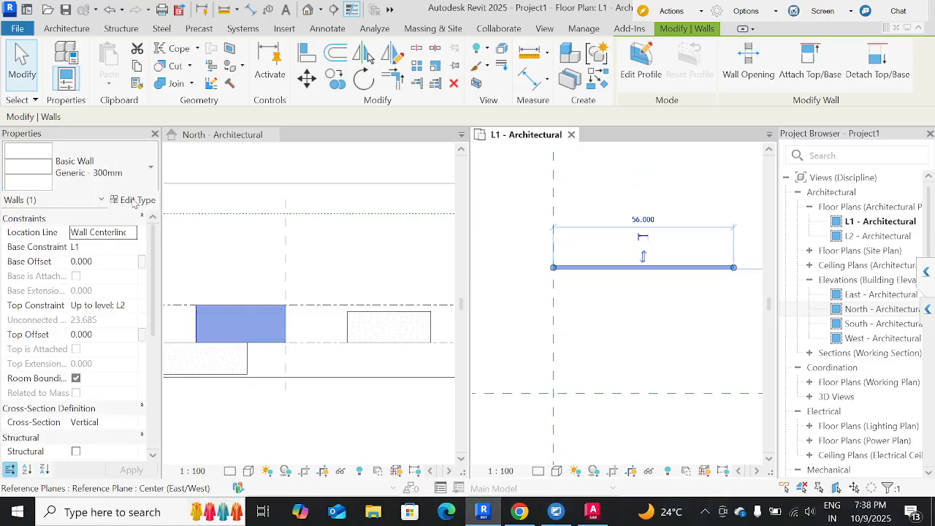
# Inspect the structure layer thickness of the Generic - 300mm wall type, and close its type properties without changes.
pyautogui.click(136, 200)
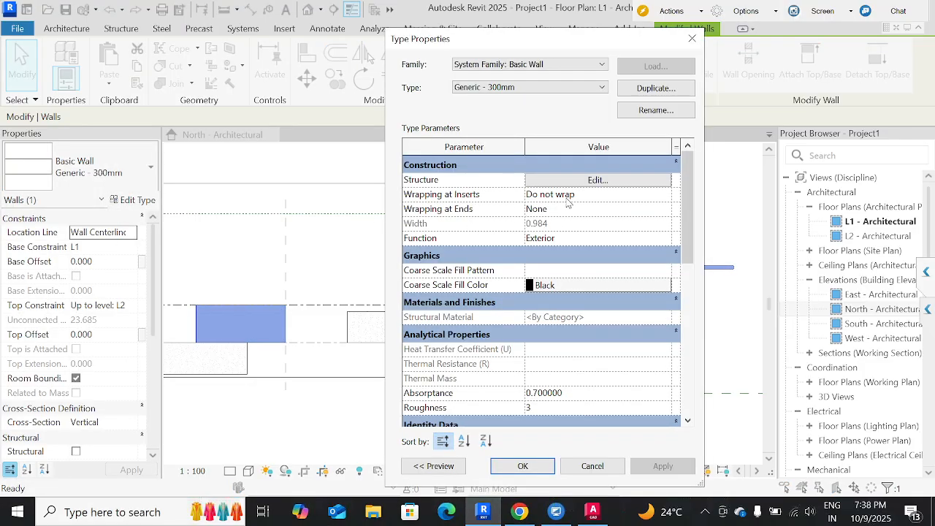
pyautogui.click(587, 183)
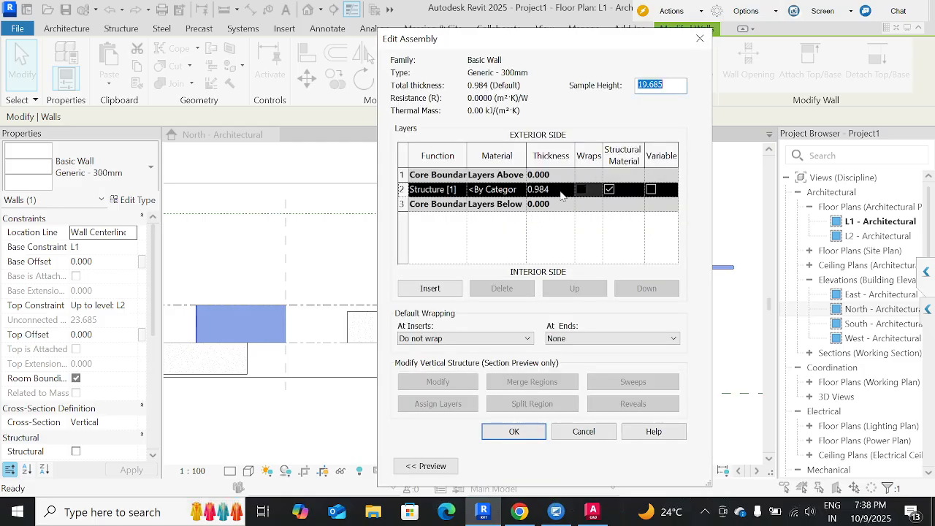
pyautogui.click(561, 190)
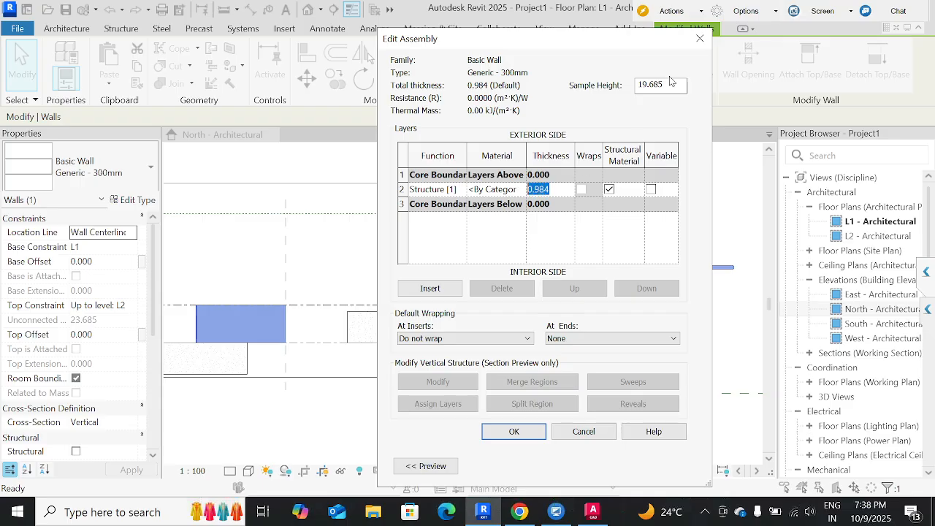
pyautogui.click(700, 38)
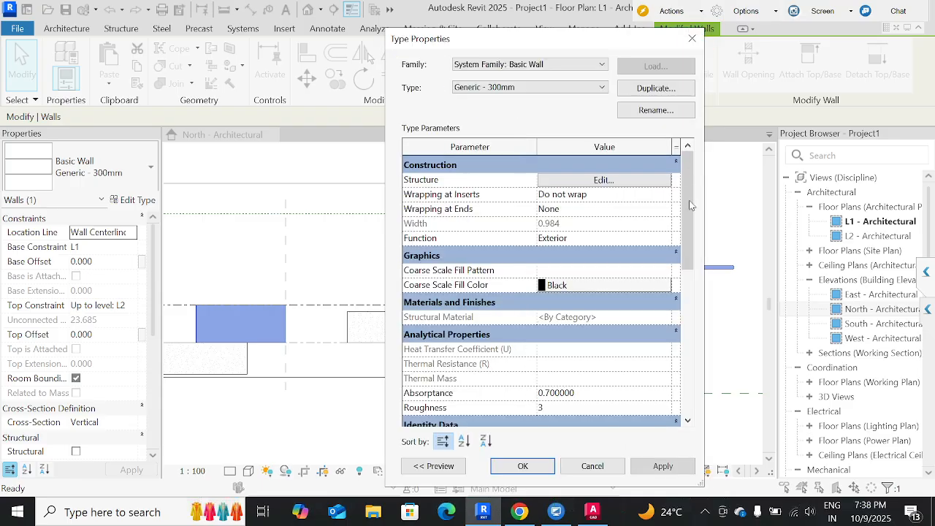
pyautogui.click(691, 37)
pyautogui.click(594, 223)
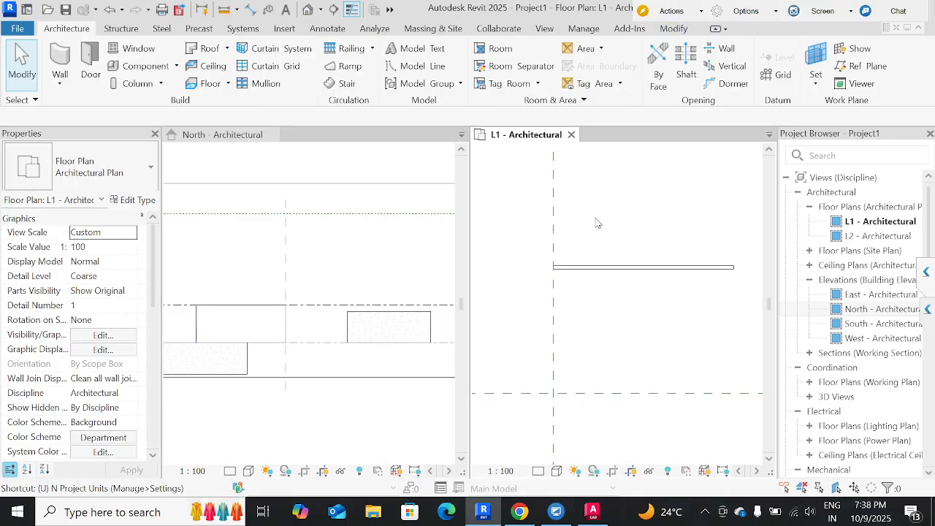
# Set the project's length units to Millimeters.
pyautogui.press('n')
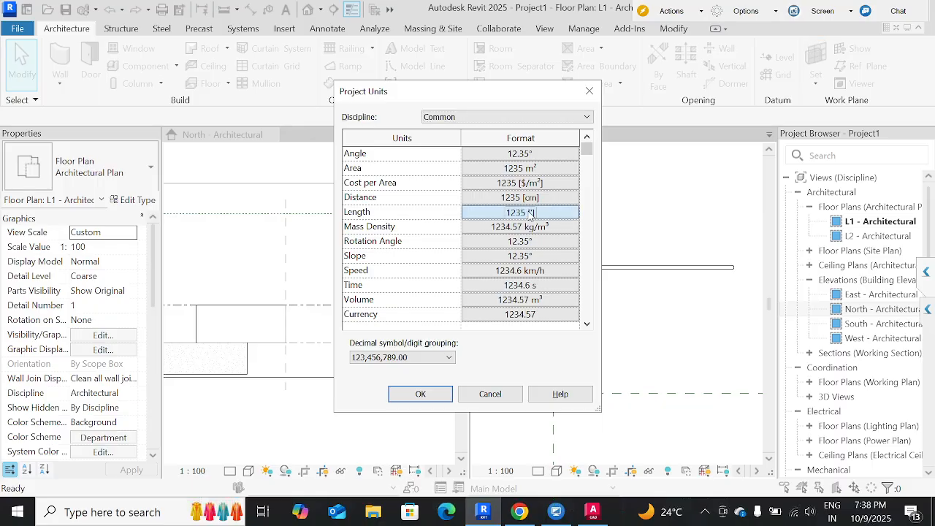
pyautogui.click(531, 213)
pyautogui.click(486, 177)
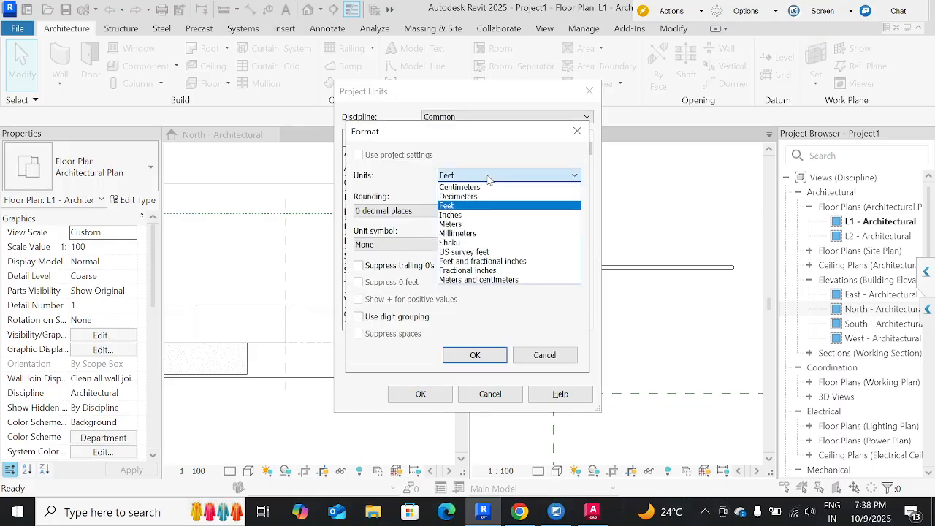
pyautogui.click(468, 233)
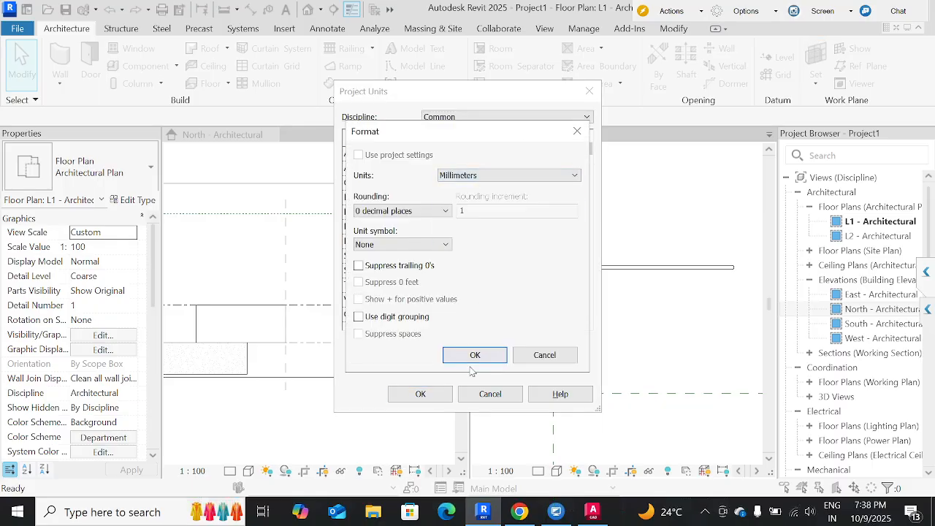
pyautogui.click(475, 355)
pyautogui.click(438, 398)
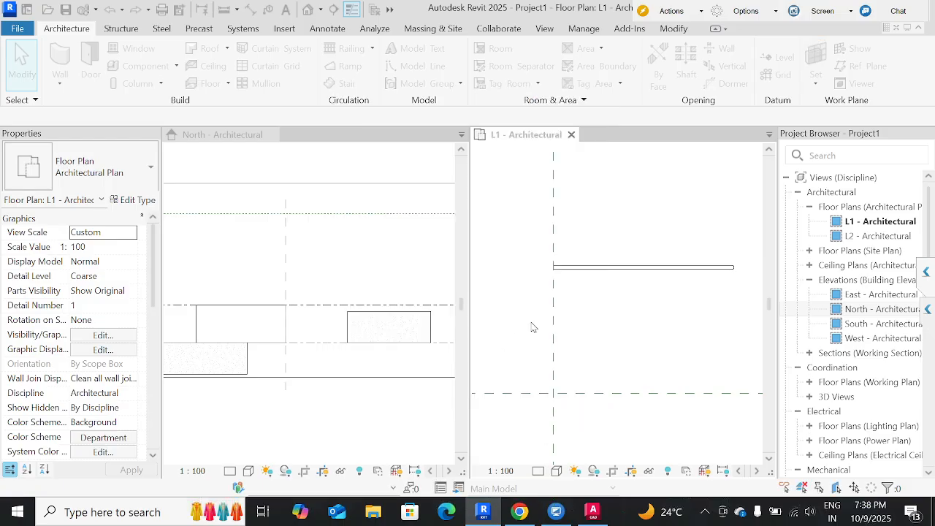
# Add an aligned dimension across the thickness of the Generic - 300mm wall, placed beyond its end at the vertical reference plane.
pyautogui.click(628, 267)
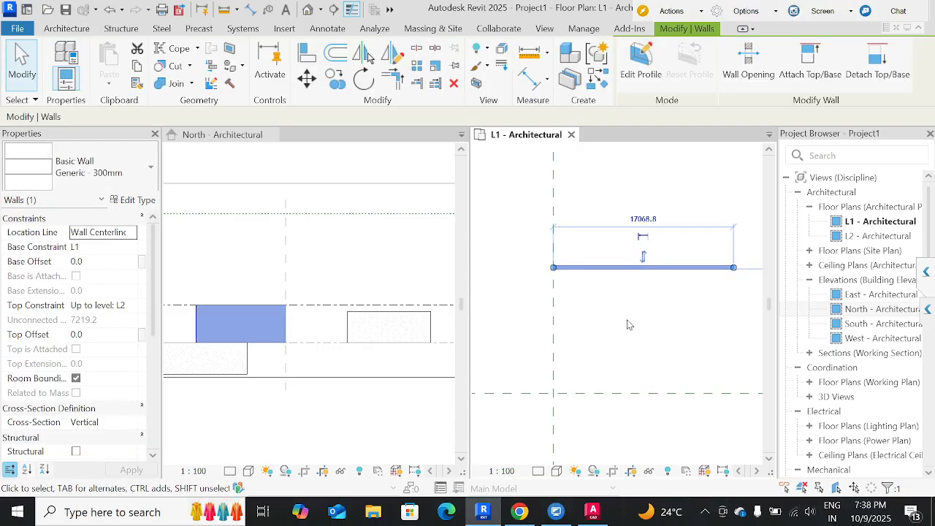
pyautogui.moveTo(627, 324); pyautogui.dragTo(609, 309, button='middle')
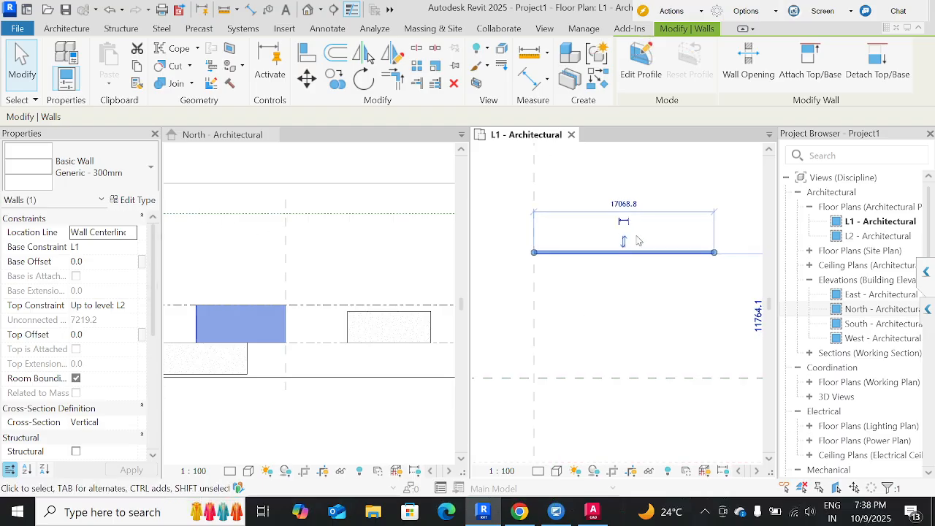
pyautogui.scroll(2, 591, 244)
pyautogui.moveTo(591, 244); pyautogui.dragTo(623, 255, button='middle')
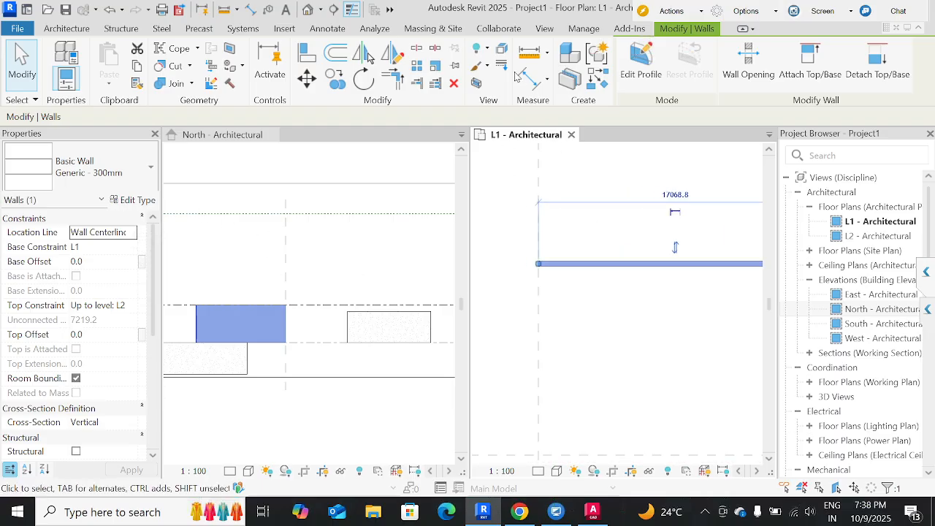
pyautogui.click(528, 77)
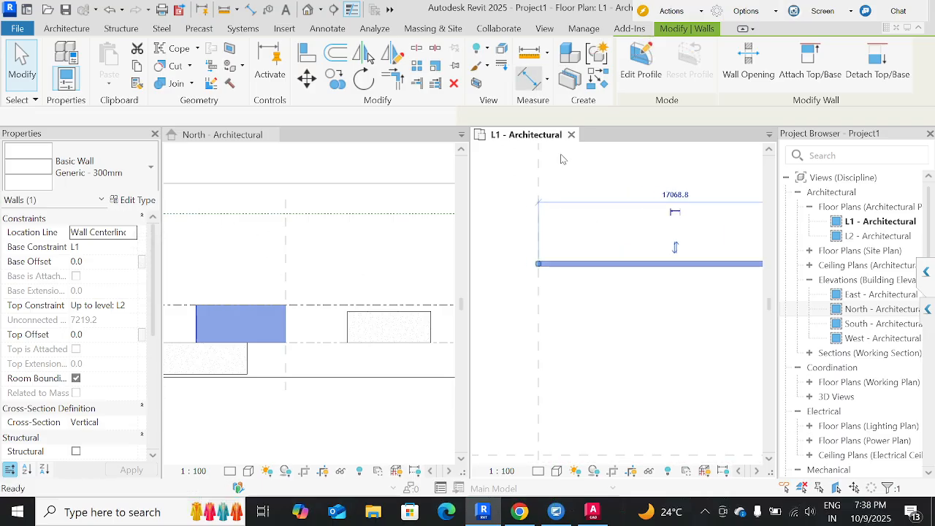
pyautogui.scroll(2, 542, 267)
pyautogui.click(556, 266)
pyautogui.click(564, 245)
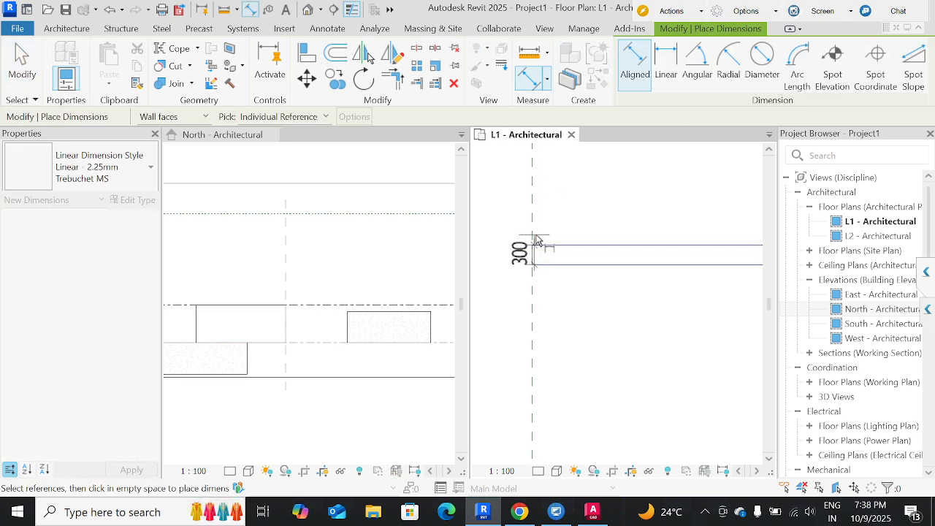
pyautogui.moveTo(537, 241); pyautogui.dragTo(689, 245, button='middle')
pyautogui.click(582, 241)
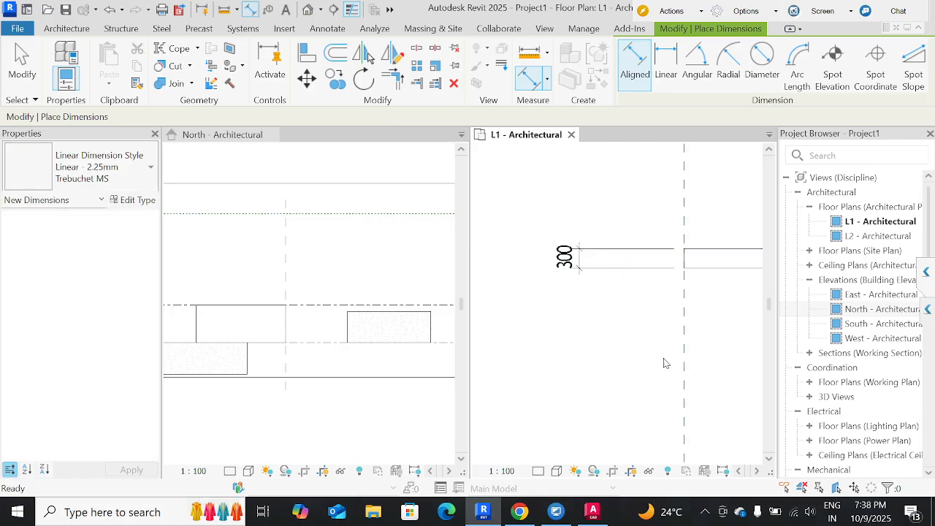
pyautogui.press('Escape')
pyautogui.press('Escape')
pyautogui.moveTo(584, 370); pyautogui.dragTo(480, 394, button='middle')
pyautogui.click(634, 295)
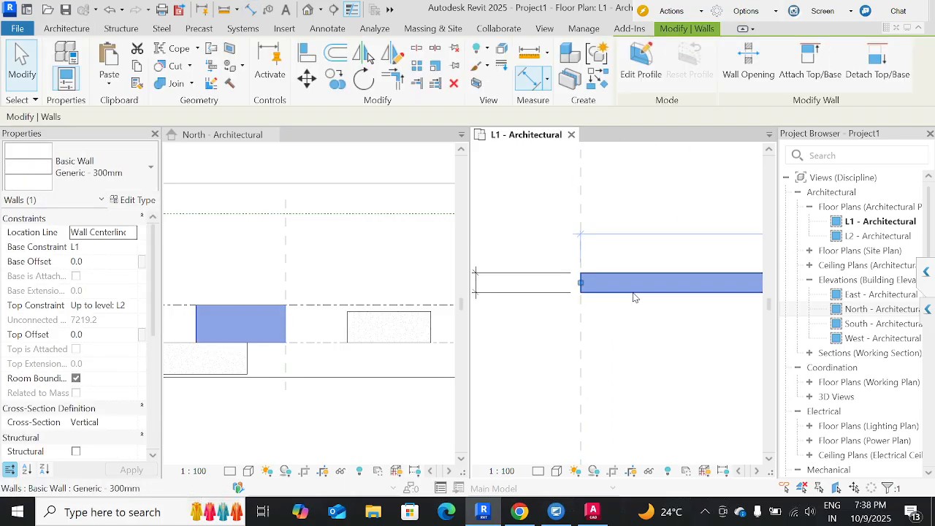
pyautogui.scroll(-2, 634, 295)
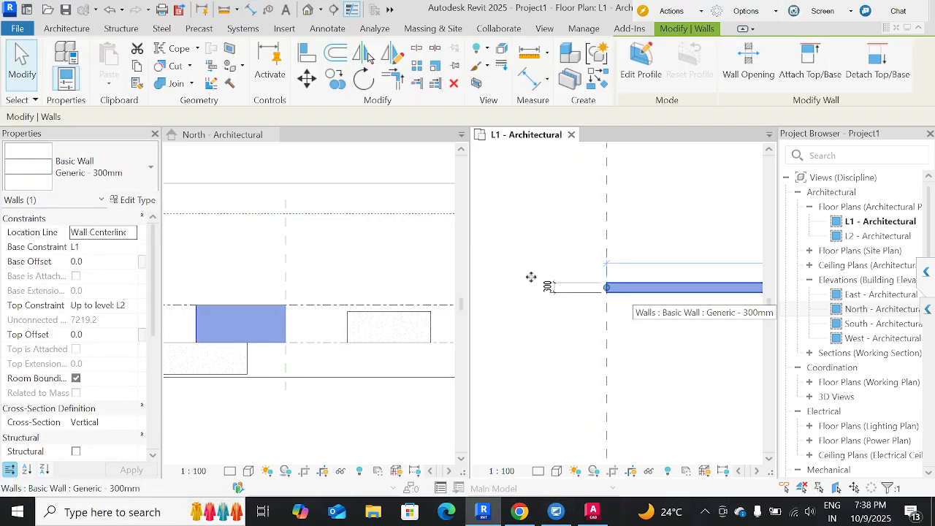
pyautogui.click(131, 203)
pyautogui.press('Escape')
pyautogui.press('Escape')
# Create a similar Generic - 300mm wall about 3200 mm long, starting on the vertical reference plane about 1600 mm below the existing wall.
pyautogui.click(693, 290)
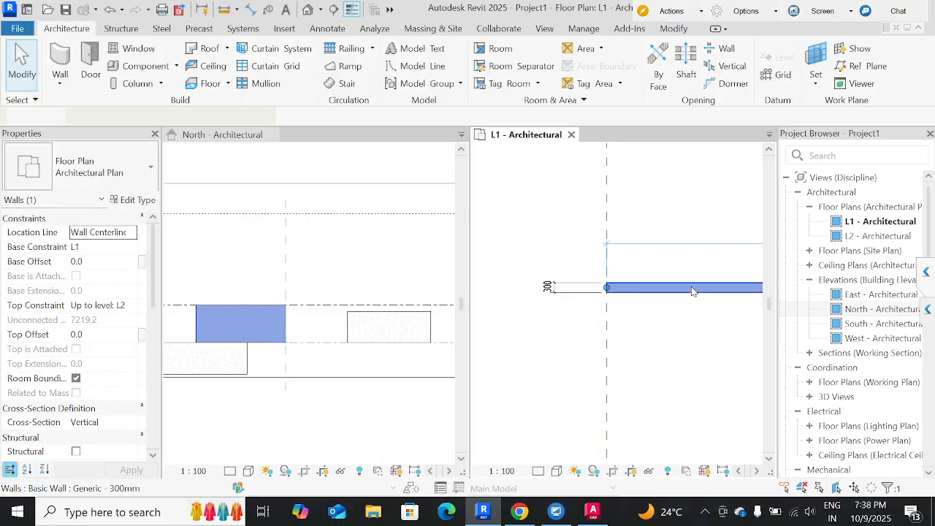
pyautogui.press('c')
pyautogui.press('s')
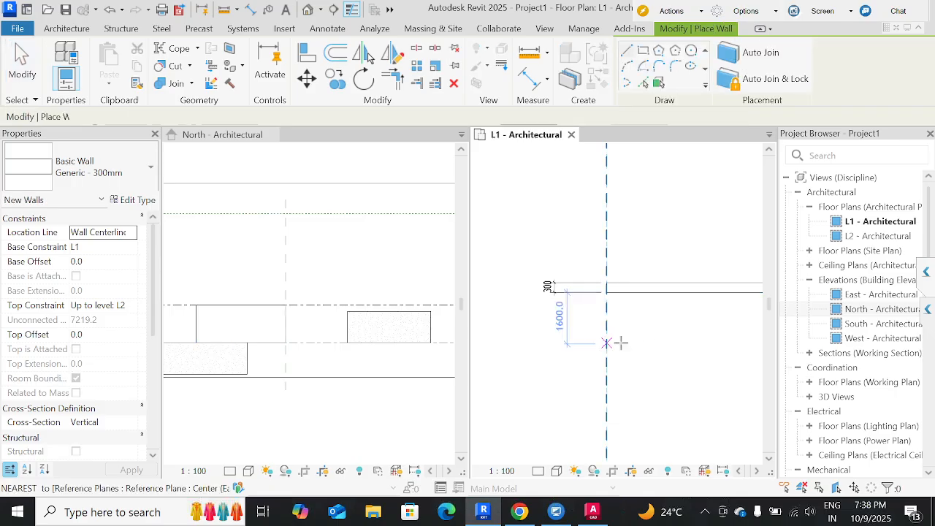
pyautogui.click(606, 344)
pyautogui.click(710, 344)
pyautogui.press('Escape')
pyautogui.press('Escape')
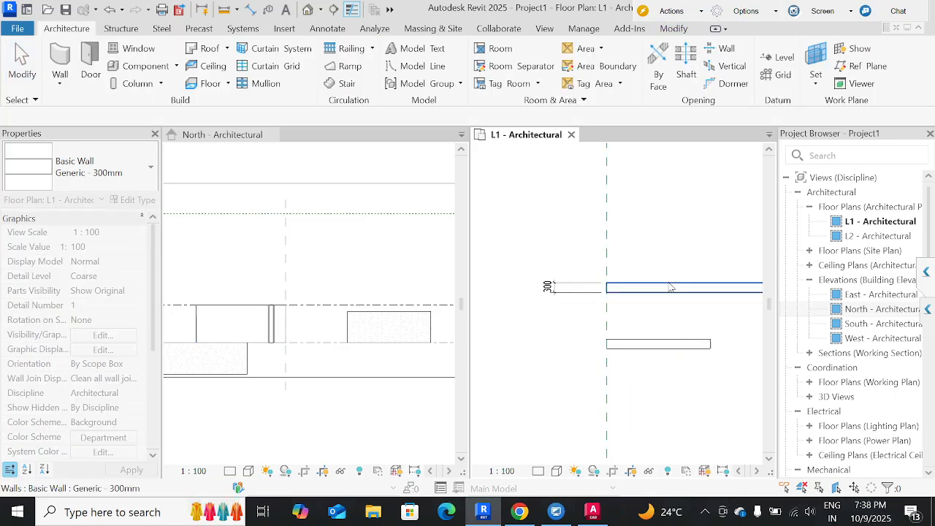
# Set the structure layer thickness of the Generic - 300mm wall type to 400 mm.
pyautogui.click(670, 288)
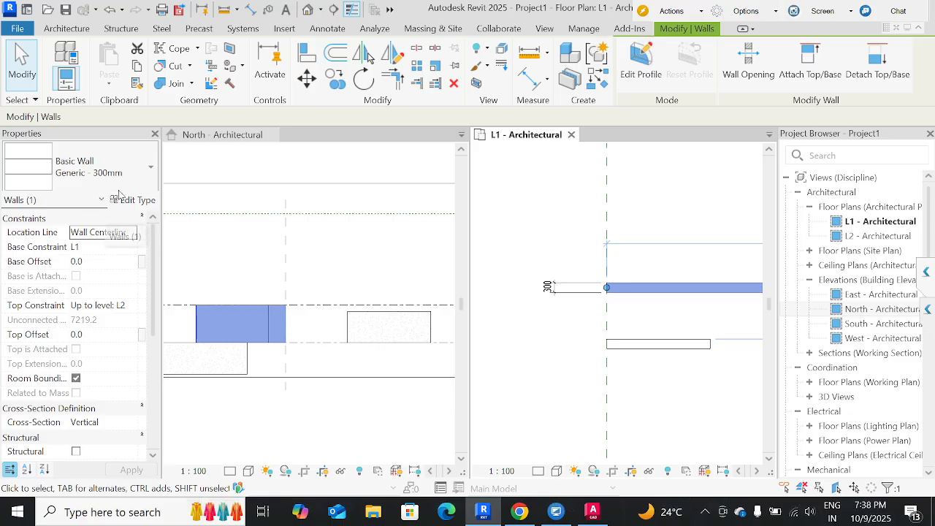
pyautogui.click(668, 345)
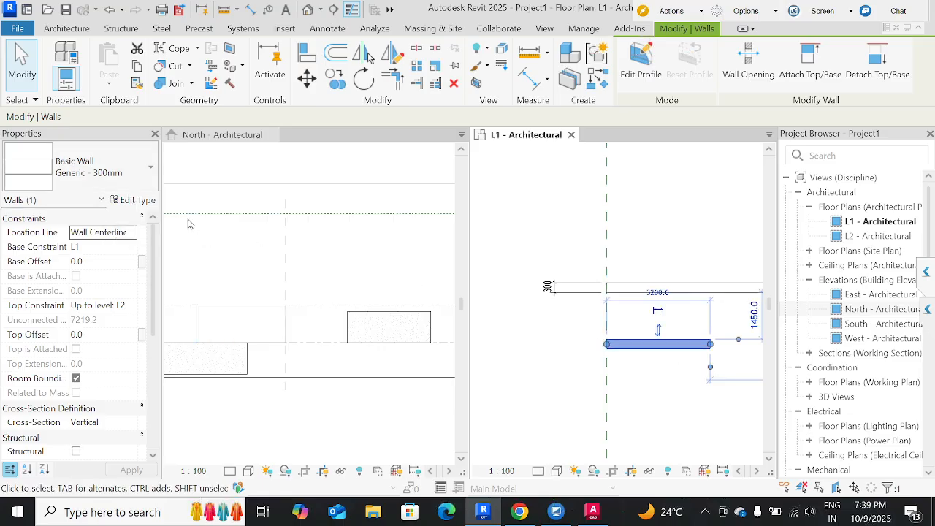
pyautogui.click(134, 199)
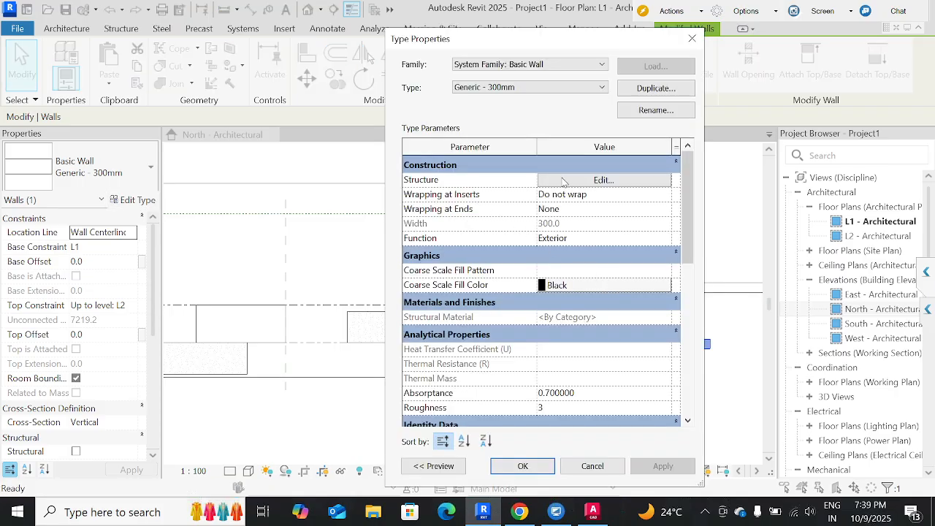
pyautogui.click(600, 181)
pyautogui.click(557, 191)
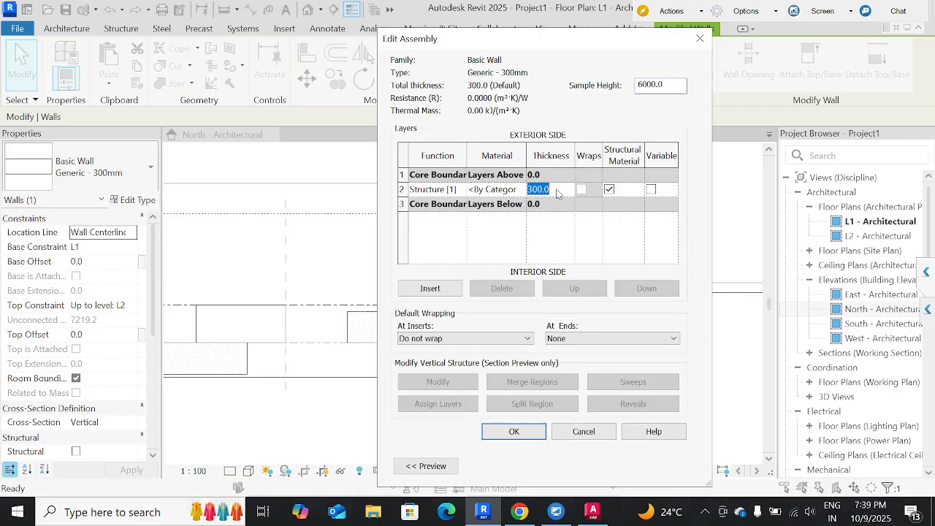
pyautogui.write('400')
pyautogui.click(515, 432)
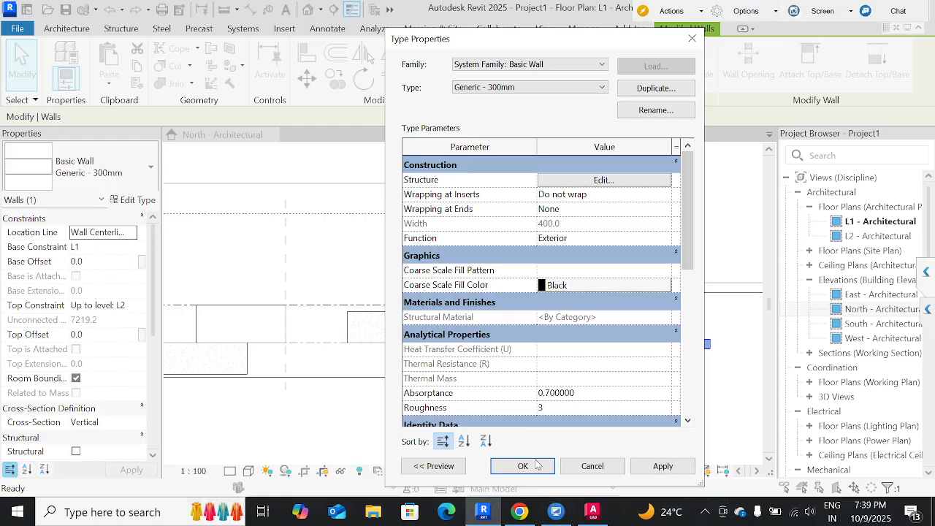
pyautogui.click(522, 466)
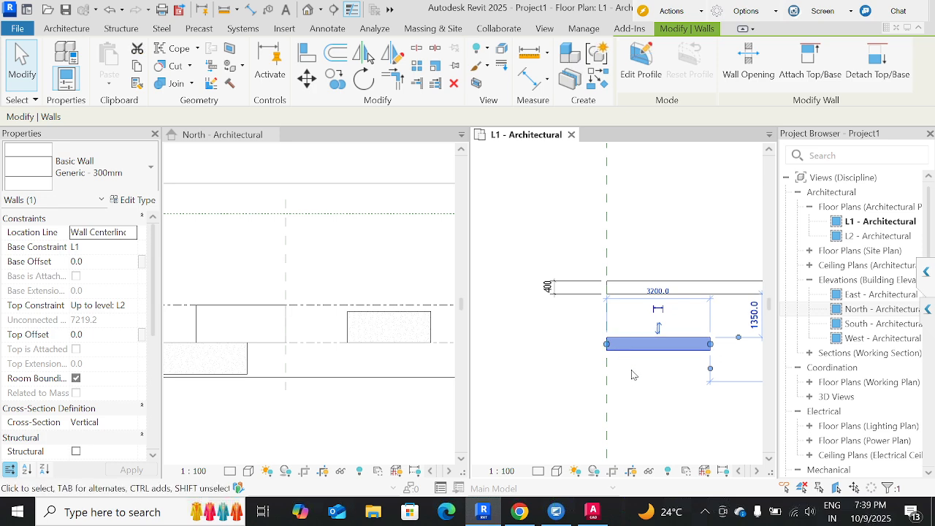
pyautogui.press('Escape')
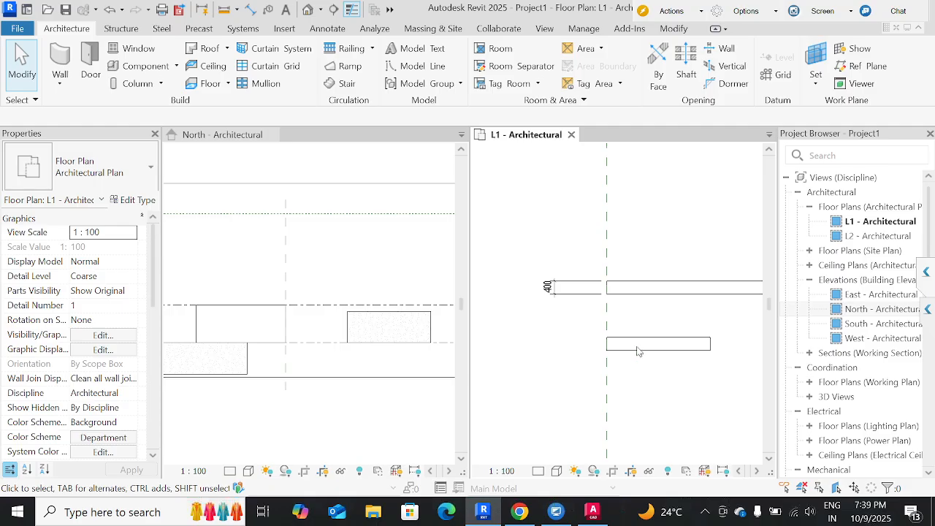
pyautogui.click(637, 347)
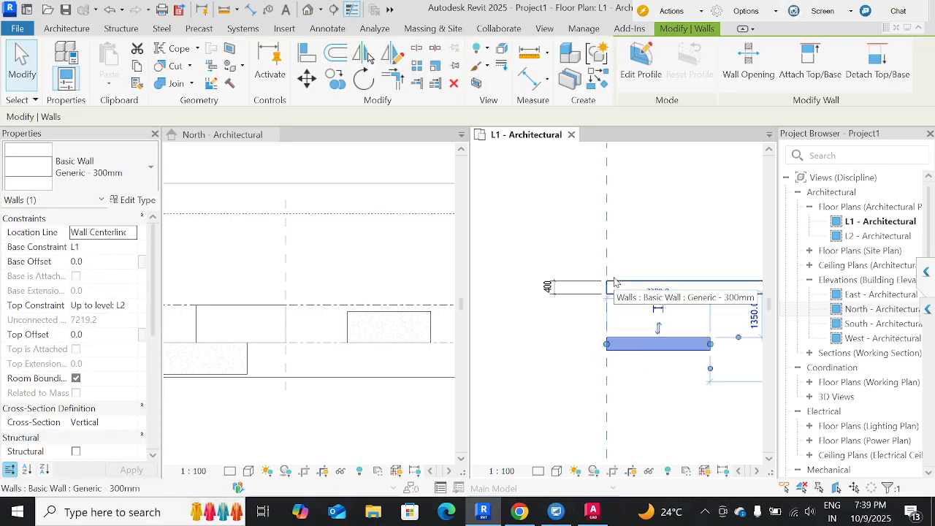
pyautogui.click(666, 246)
pyautogui.moveTo(662, 257); pyautogui.dragTo(587, 271, button='middle')
pyautogui.scroll(-1, 586, 275)
pyautogui.scroll(-1, 584, 280)
pyautogui.click(574, 291)
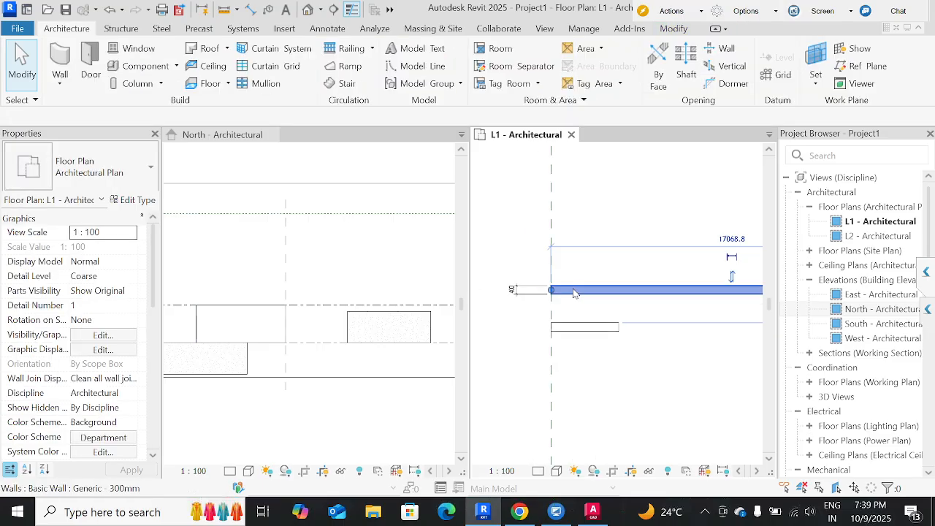
pyautogui.click(604, 235)
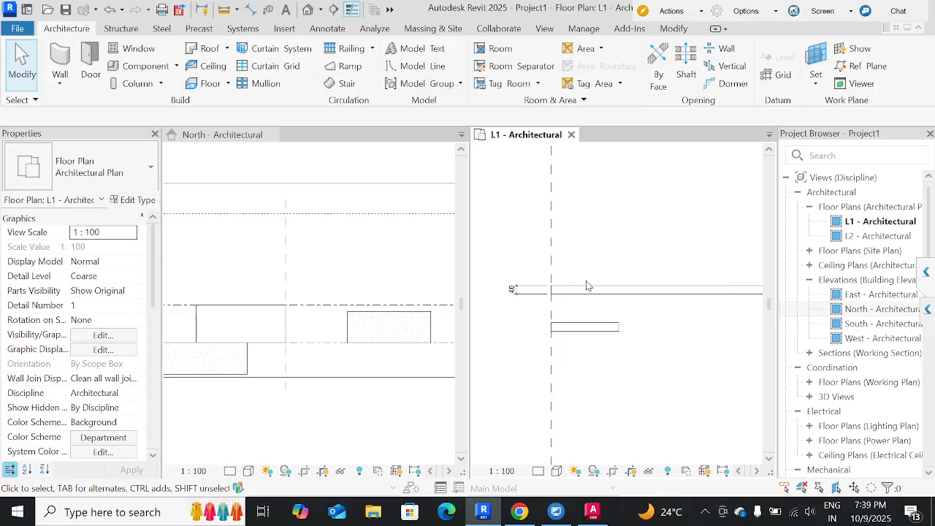
# Start a wall similar to the long horizontal one, review the Location Line options, keep Wall Centerline, and cancel the placement.
pyautogui.click(589, 290)
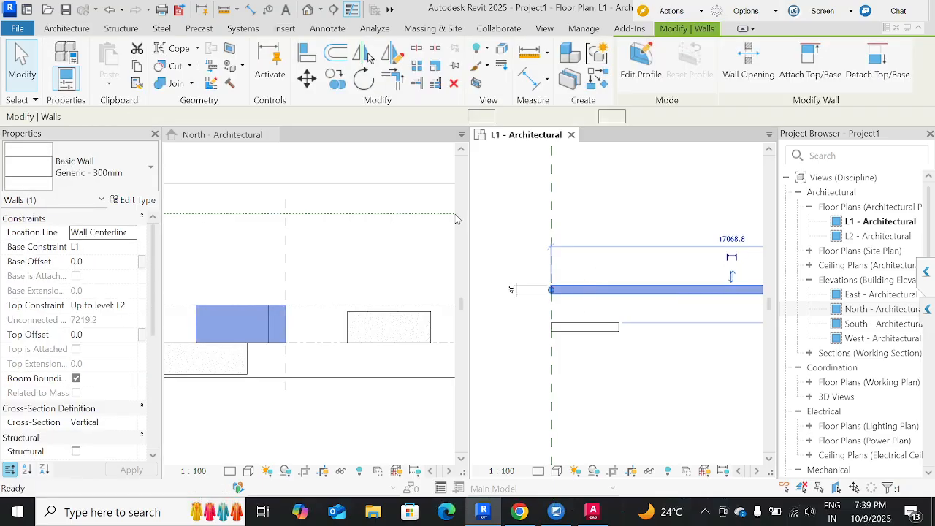
pyautogui.press('c')
pyautogui.press('s')
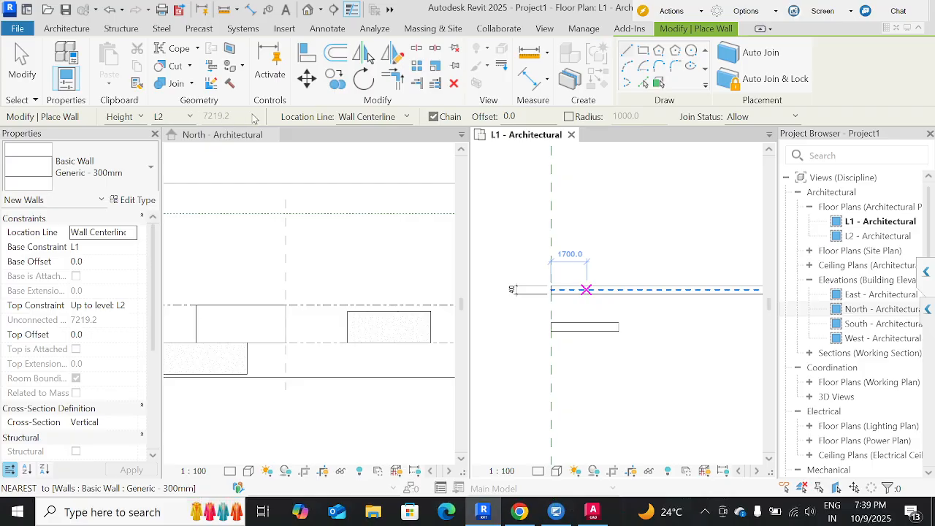
pyautogui.click(346, 121)
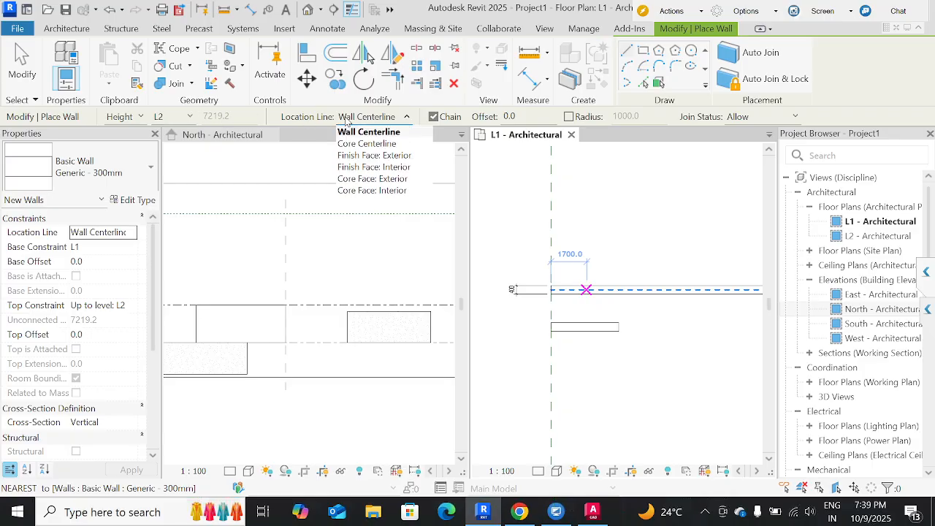
pyautogui.click(382, 121)
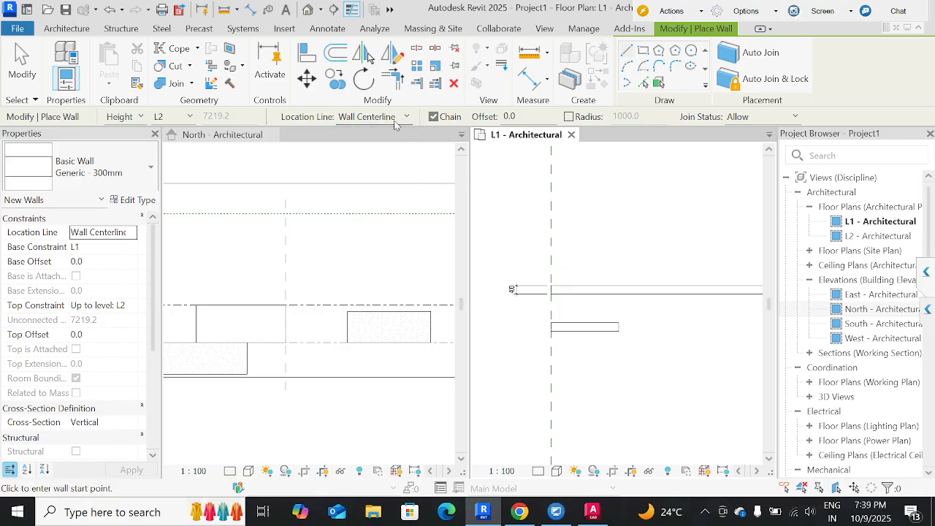
pyautogui.click(396, 118)
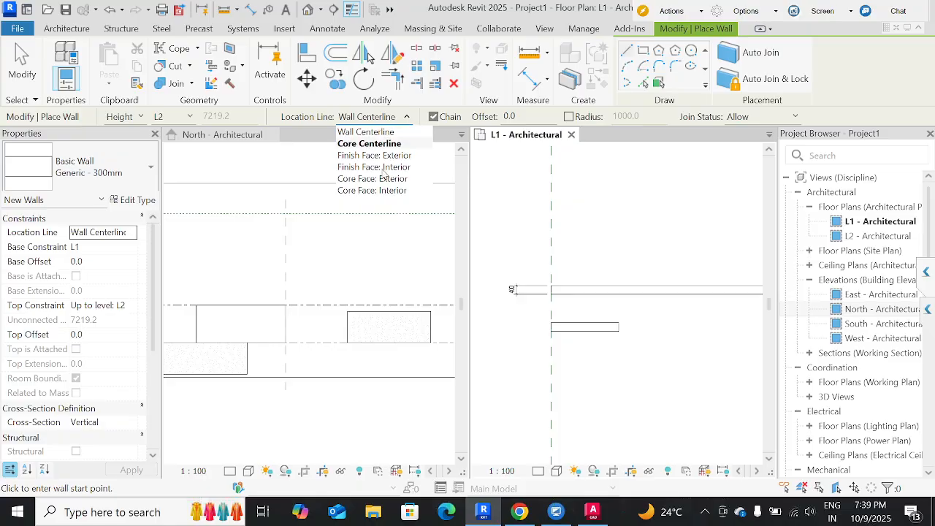
pyautogui.click(396, 134)
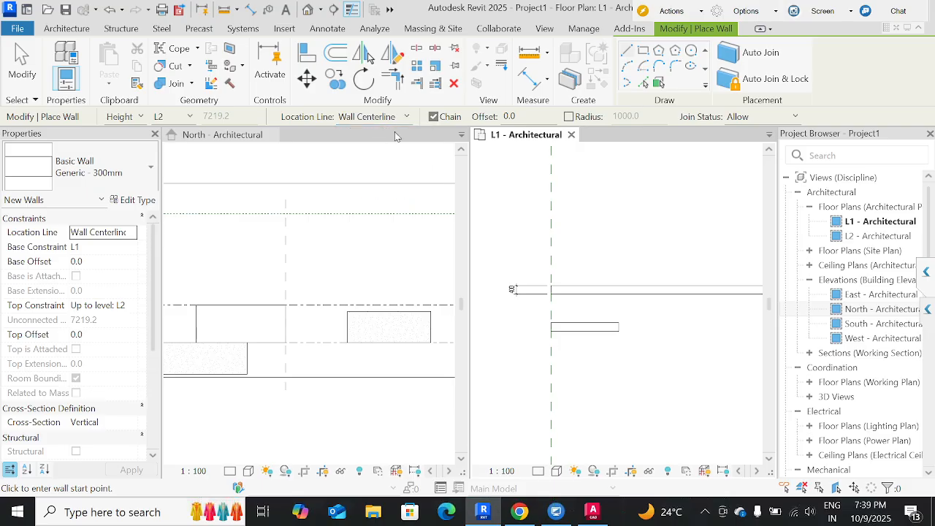
pyautogui.press('Escape')
pyautogui.press('Escape')
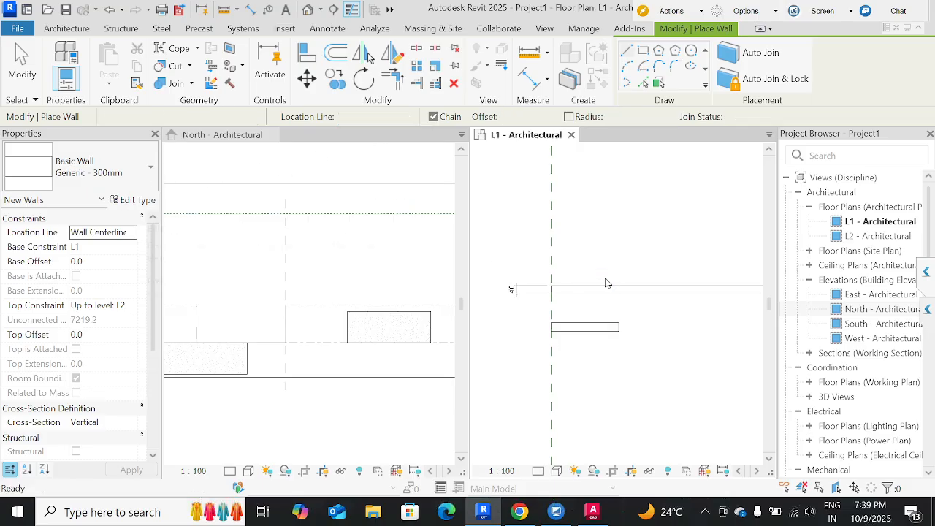
# Review the long horizontal wall's type properties and close them without changes.
pyautogui.click(581, 291)
pyautogui.click(581, 290)
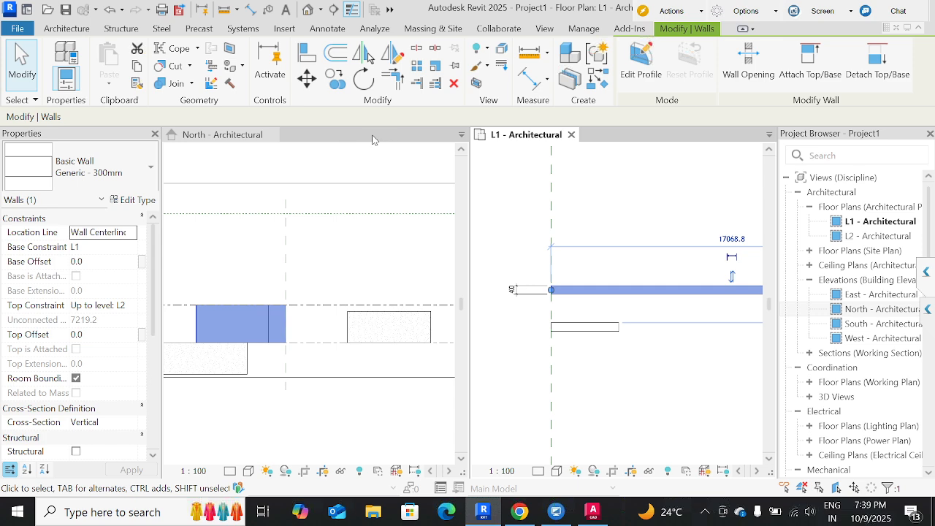
pyautogui.click(137, 200)
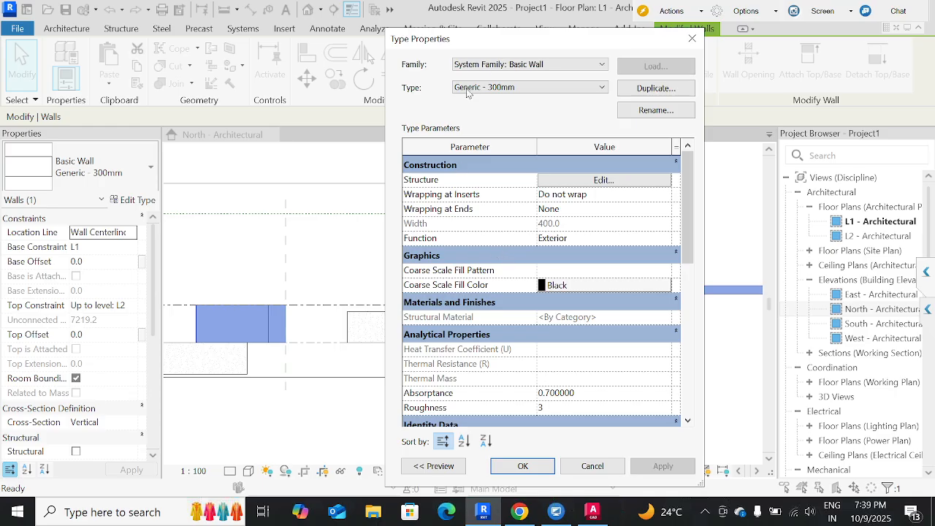
pyautogui.moveTo(515, 45); pyautogui.dragTo(320, 65)
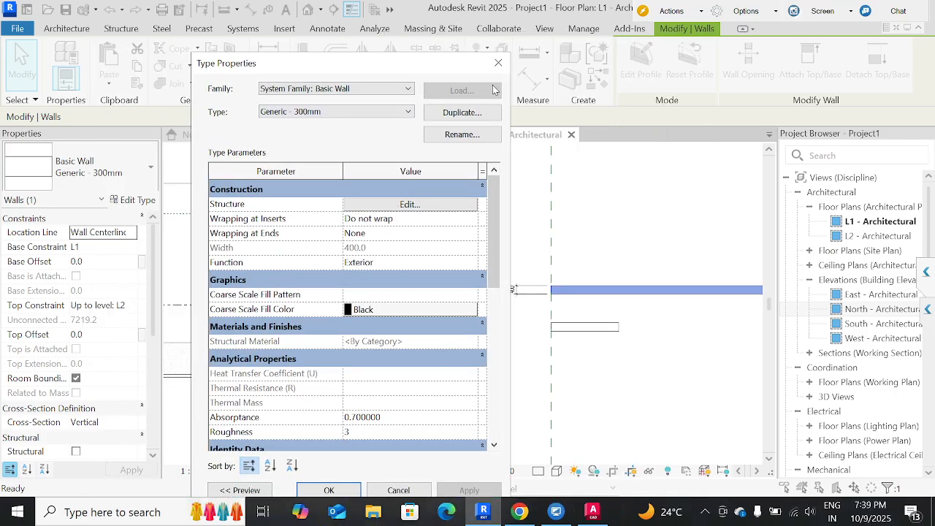
pyautogui.click(498, 62)
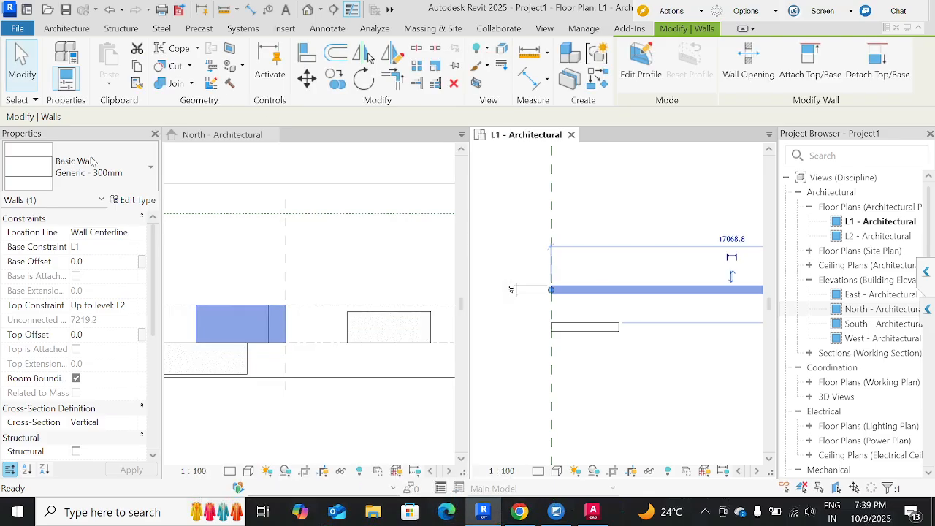
# Change the long horizontal wall's type to M_Exterior - Insulated Metal Panel.
pyautogui.click(92, 162)
pyautogui.scroll(-10, 94, 300)
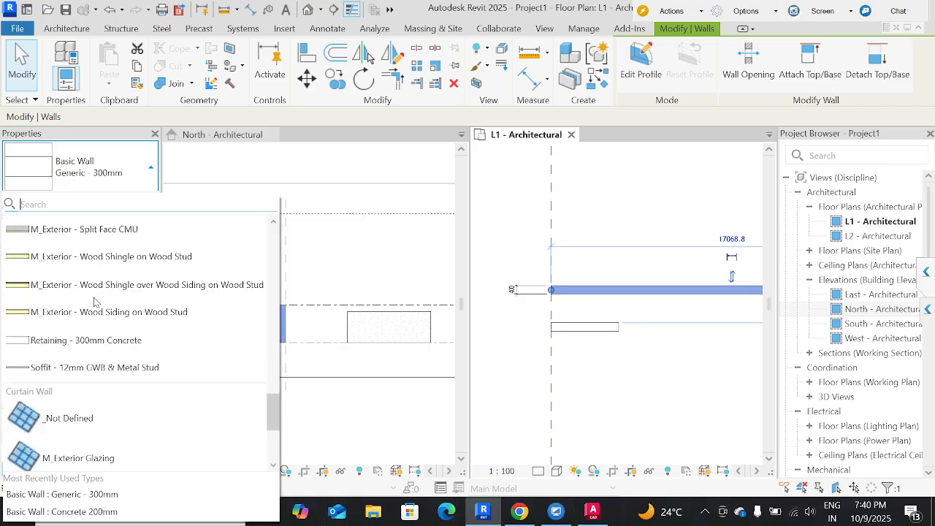
pyautogui.scroll(1, 94, 299)
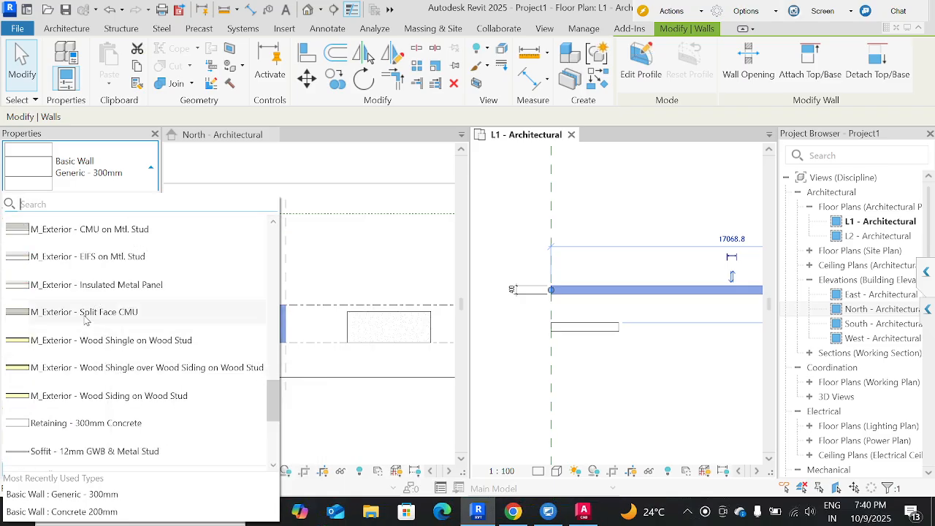
pyautogui.click(91, 290)
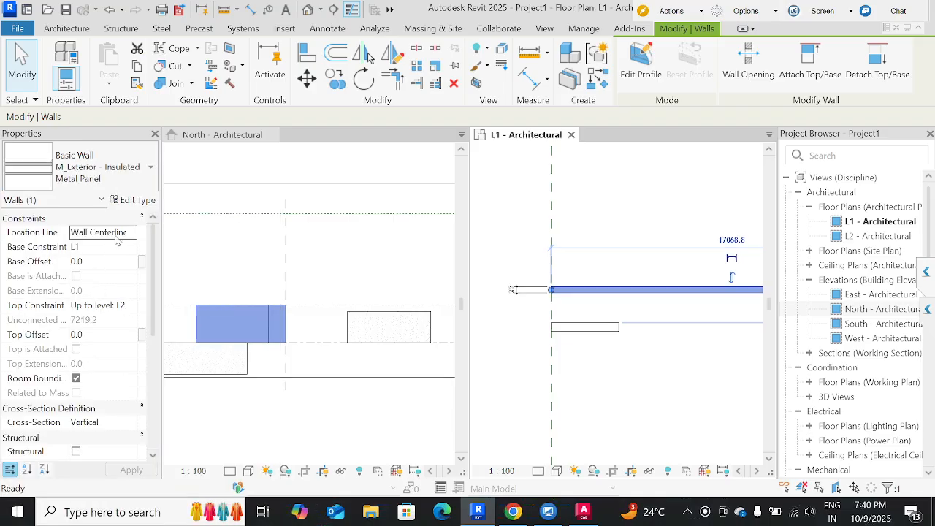
# Open the layer structure of the Insulated Metal Panel wall type and review the function options for its first layer.
pyautogui.click(134, 204)
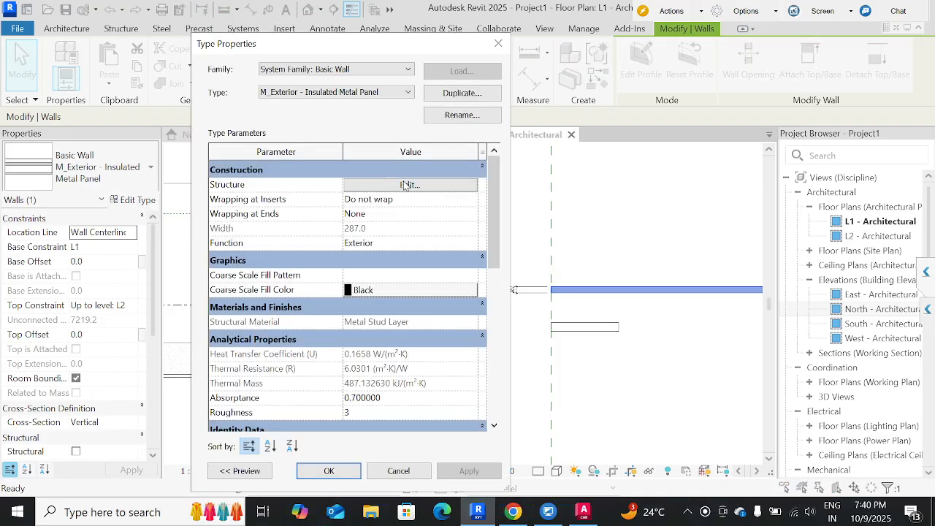
pyautogui.click(407, 186)
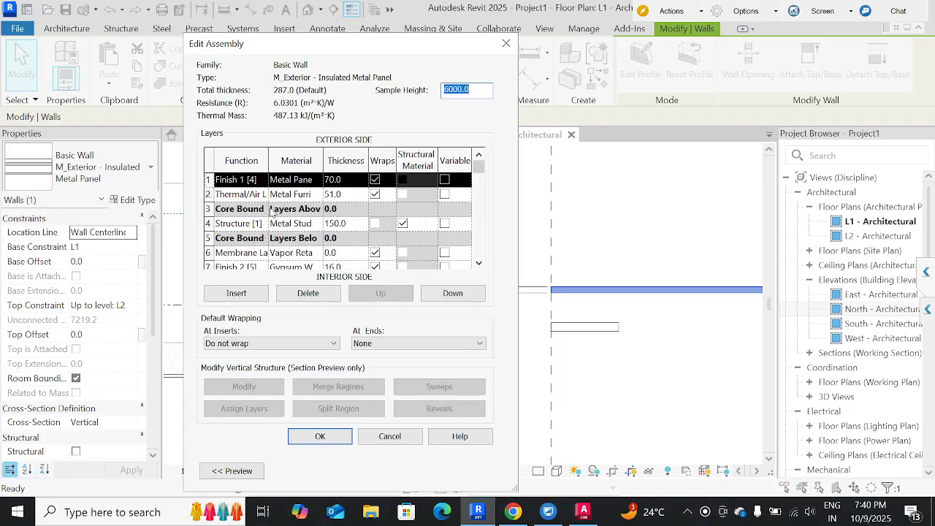
pyautogui.click(263, 182)
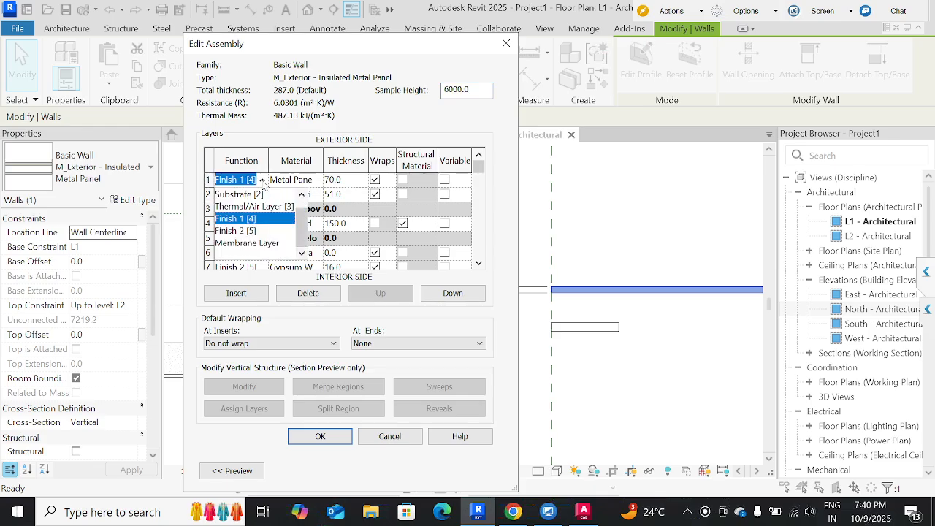
pyautogui.scroll(1, 261, 204)
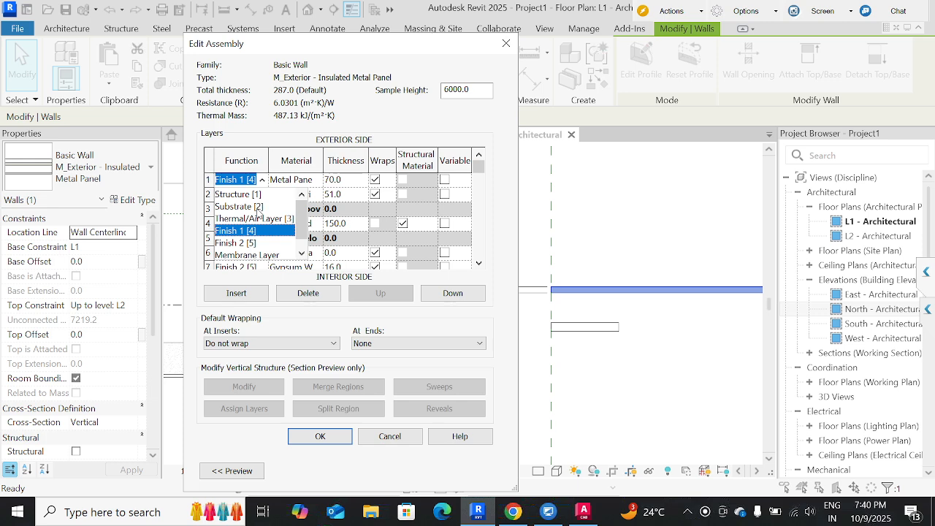
pyautogui.scroll(-1, 257, 222)
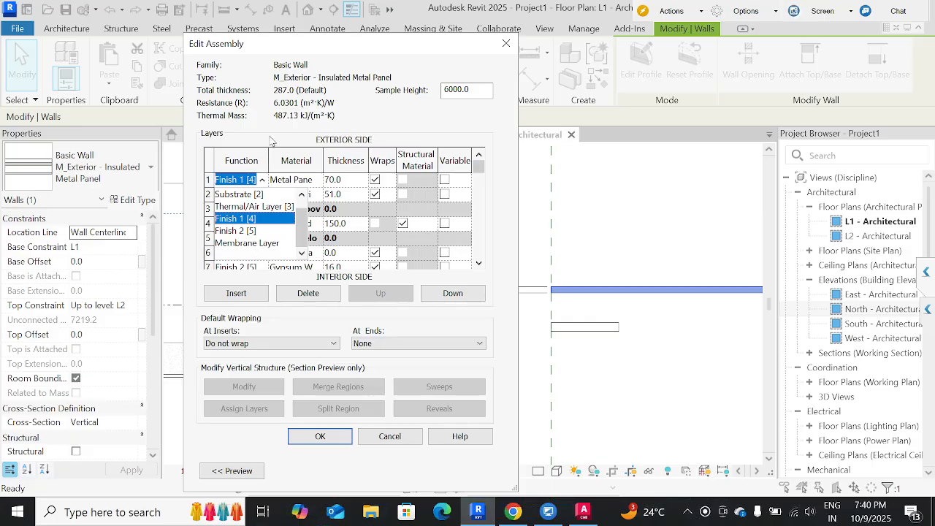
pyautogui.click(274, 139)
# Show the wall assembly's plan preview and examine the thermal/air and structure layers in it.
pyautogui.click(232, 471)
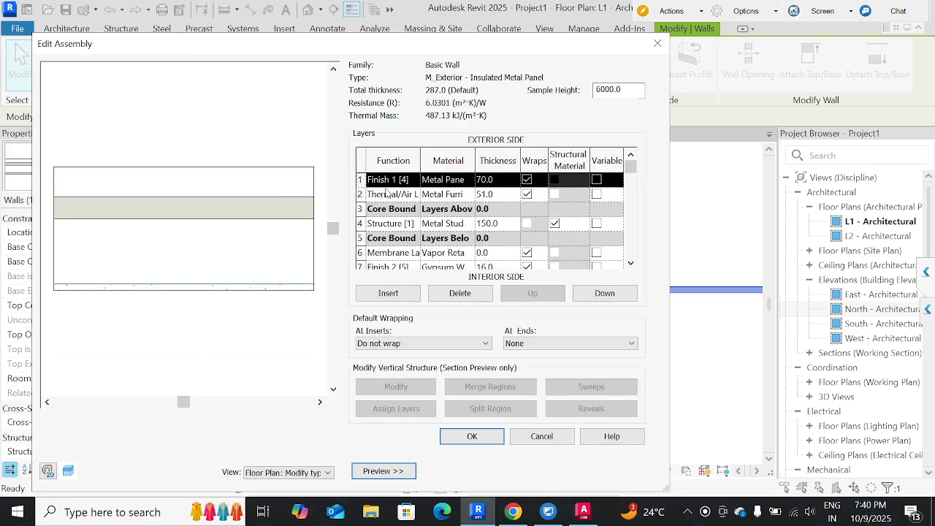
pyautogui.click(359, 194)
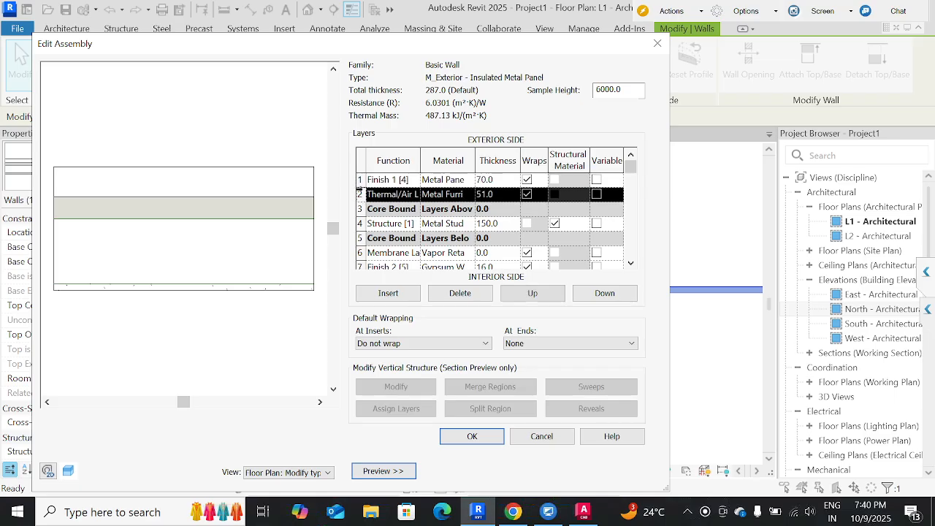
pyautogui.click(360, 223)
pyautogui.moveTo(212, 262); pyautogui.dragTo(207, 255, button='middle')
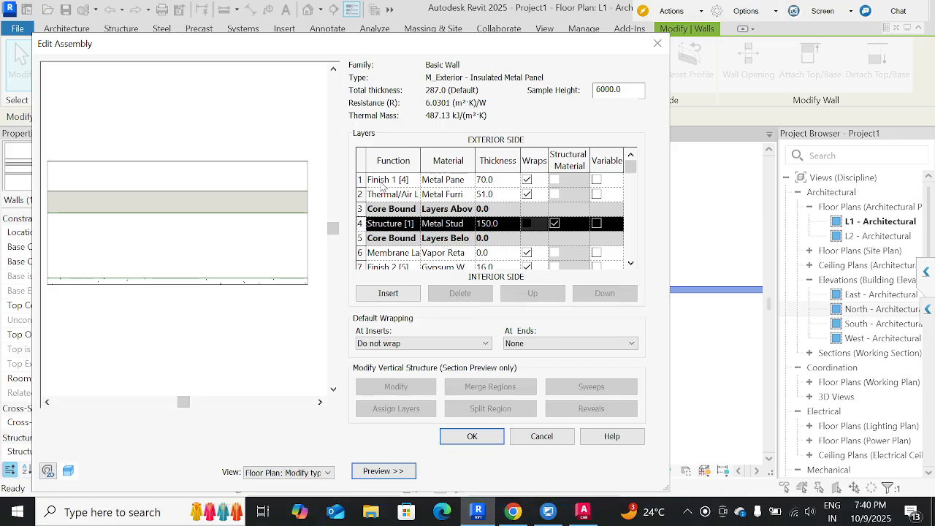
# Set the thickness of the exterior Finish 1 [4] metal panel layer to 20 mm.
pyautogui.click(360, 179)
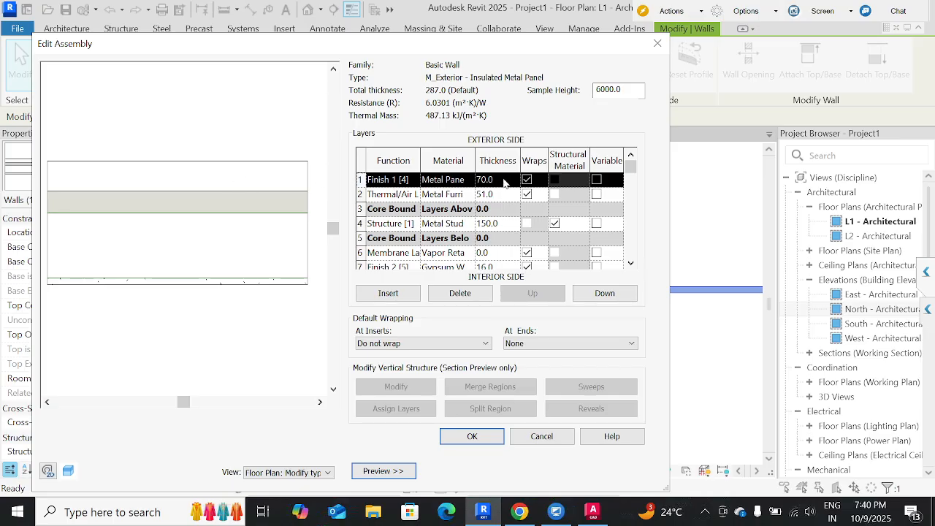
pyautogui.click(504, 183)
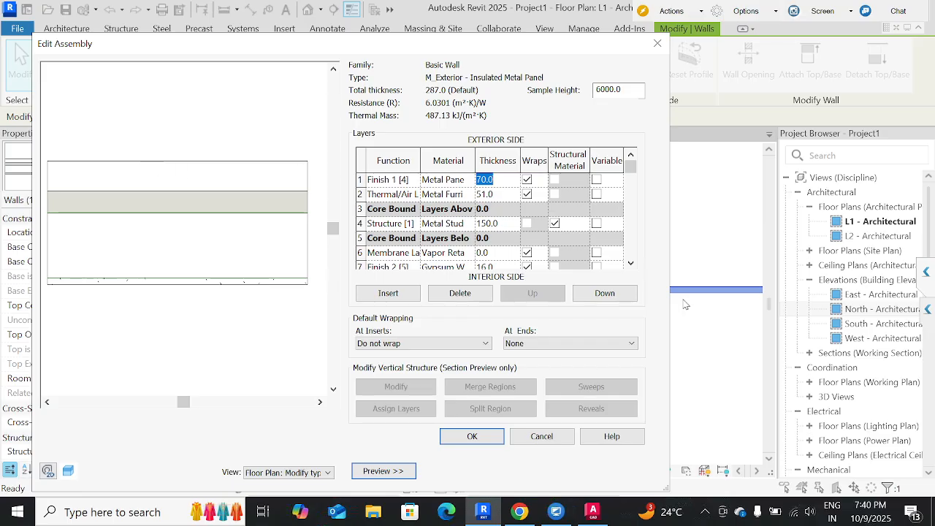
pyautogui.write('20')
pyautogui.click(500, 224)
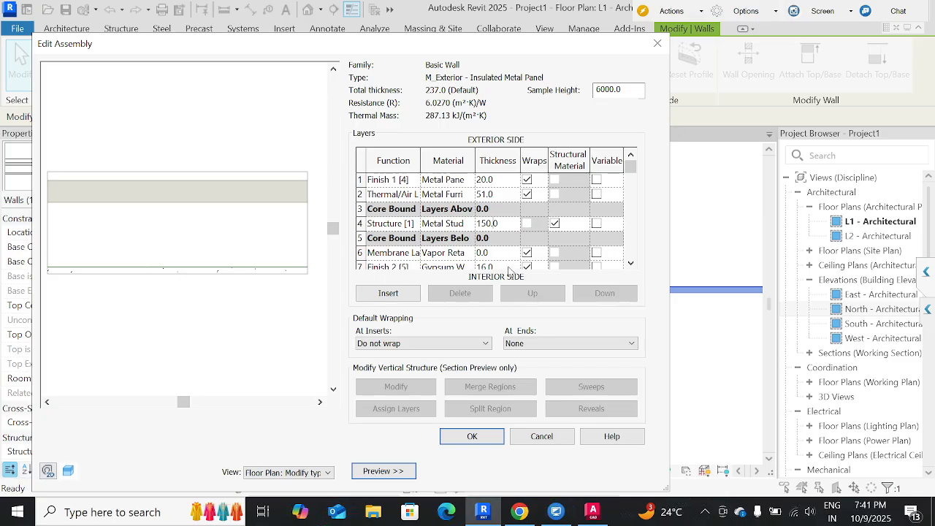
# Review the thicknesses of the membrane and interior Finish 2 [5] layers, and accept the wall assembly and its type properties.
pyautogui.scroll(-1, 512, 266)
pyautogui.scroll(2, 511, 267)
pyautogui.scroll(-2, 447, 267)
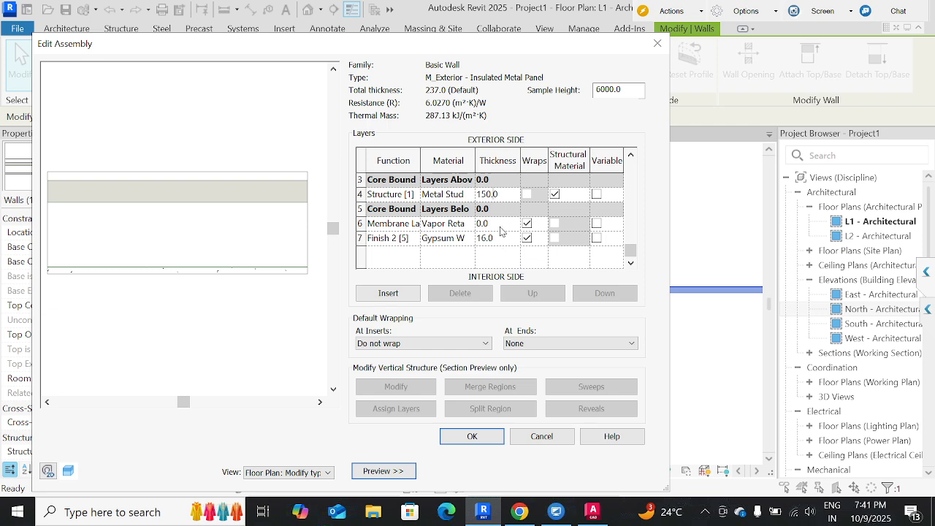
pyautogui.scroll(1, 502, 230)
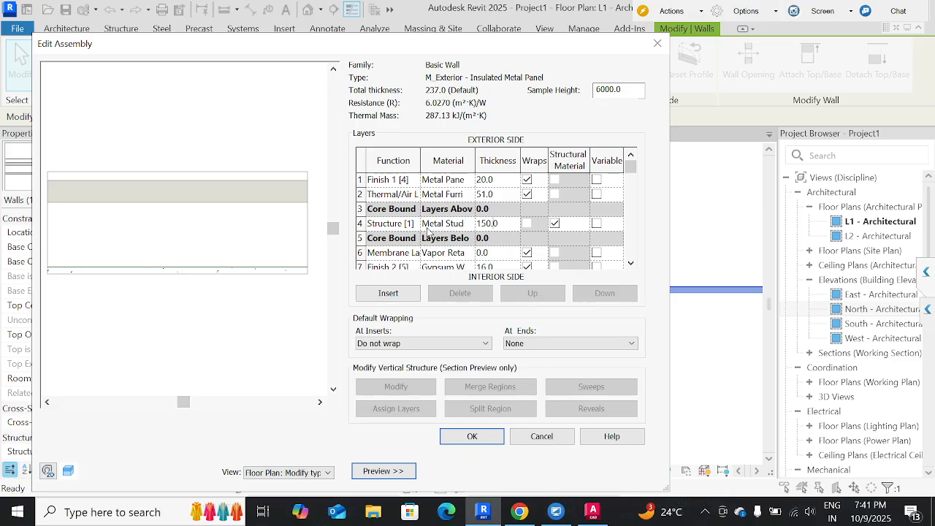
pyautogui.click(496, 252)
pyautogui.doubleClick(491, 253)
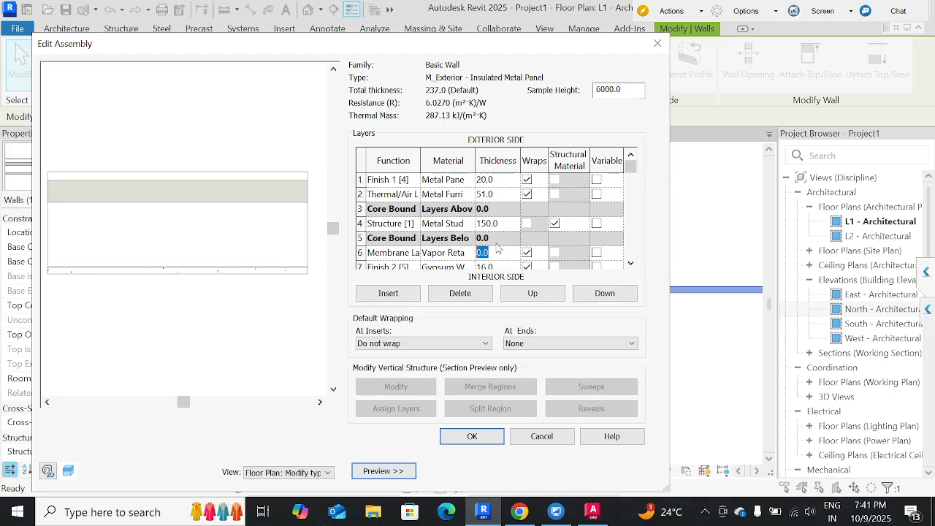
pyautogui.click(472, 437)
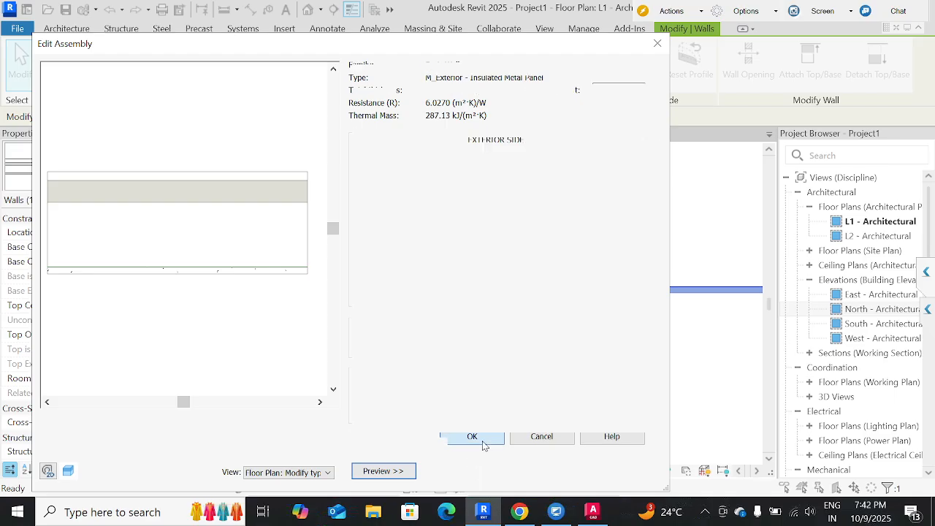
pyautogui.click(481, 472)
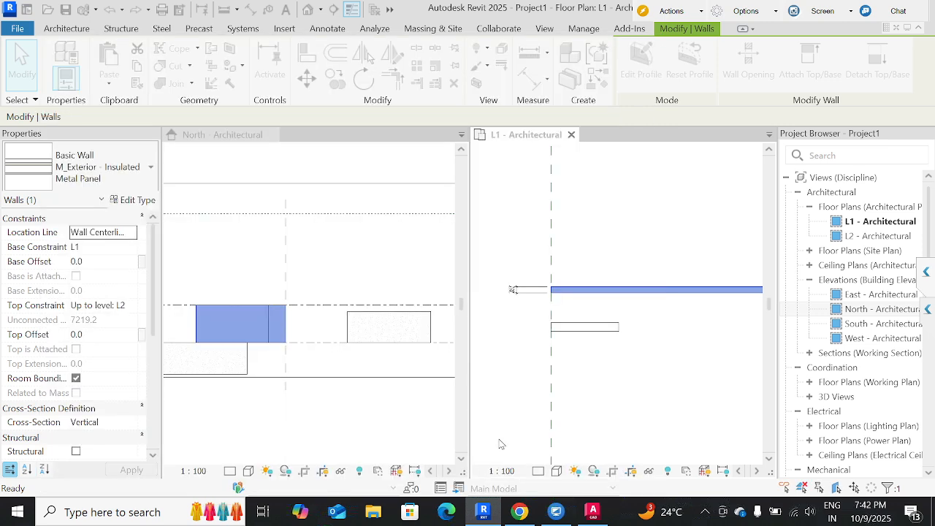
# Inspect the long wall's layers in the L1 plan at Fine detail level, and return the view to Coarse.
pyautogui.scroll(2, 568, 301)
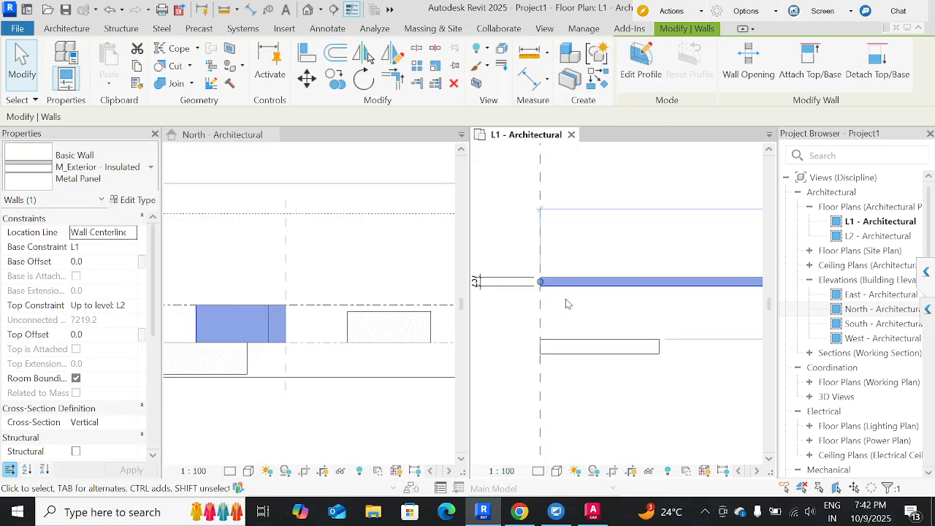
pyautogui.click(568, 302)
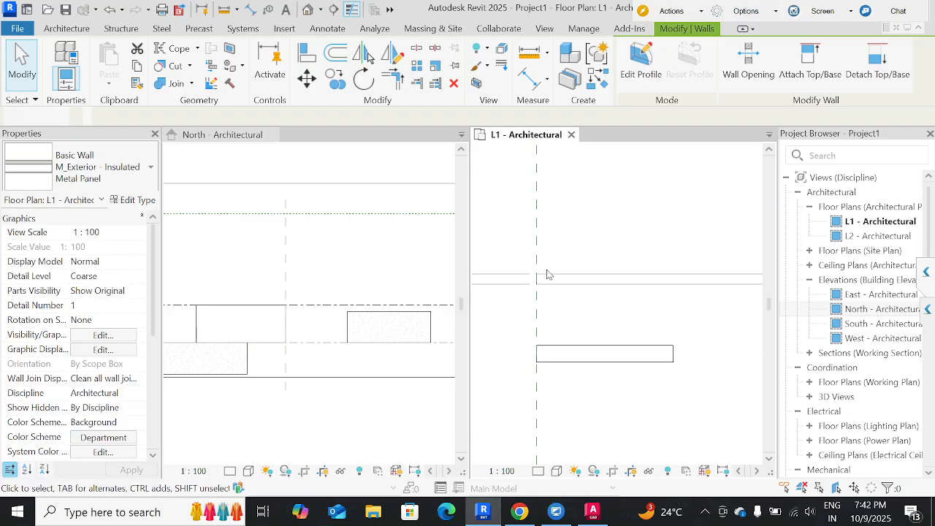
pyautogui.scroll(2, 546, 296)
pyautogui.click(539, 471)
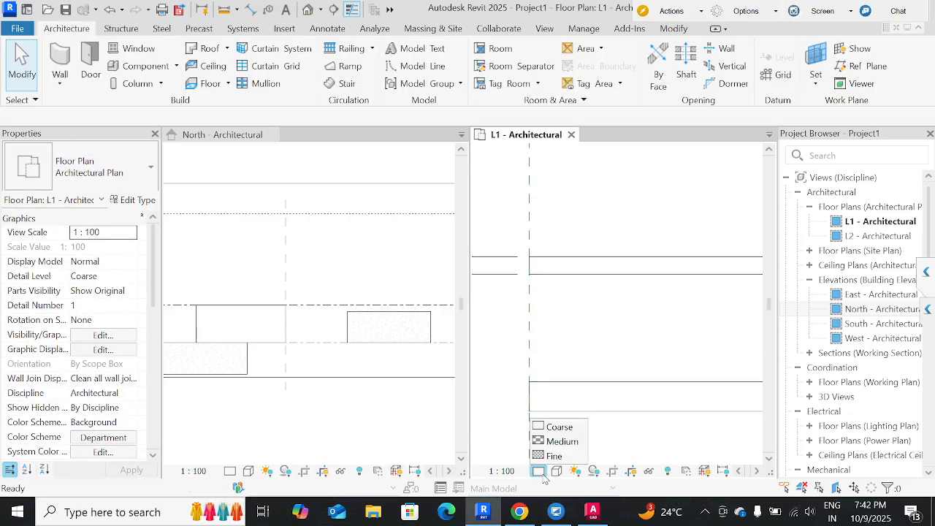
pyautogui.click(549, 457)
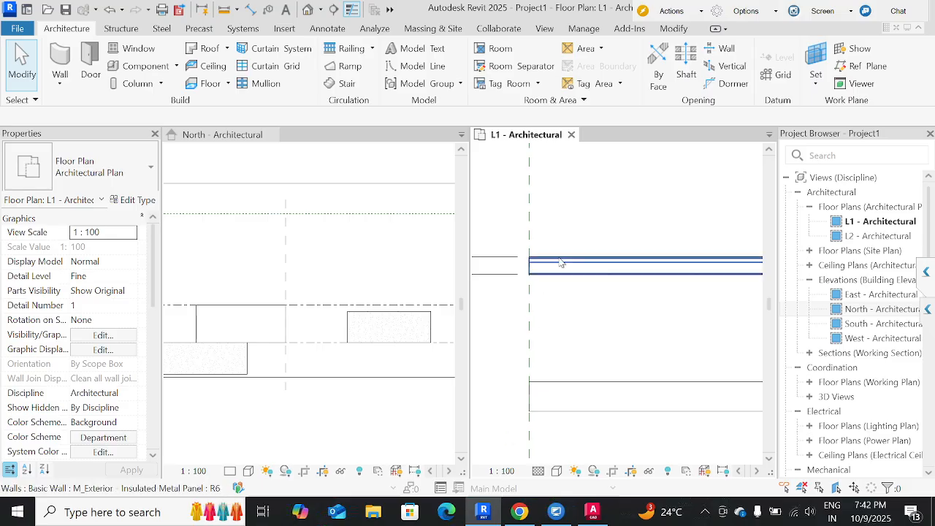
pyautogui.click(539, 471)
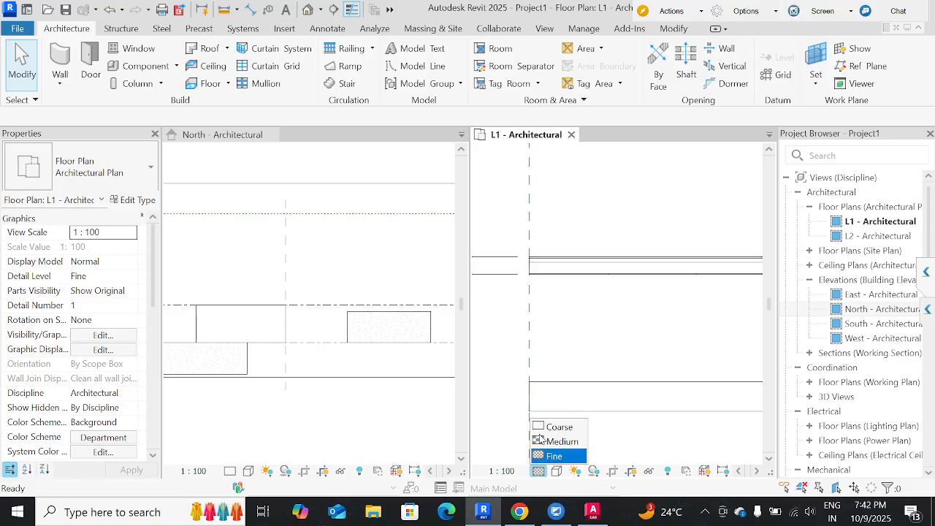
pyautogui.click(548, 427)
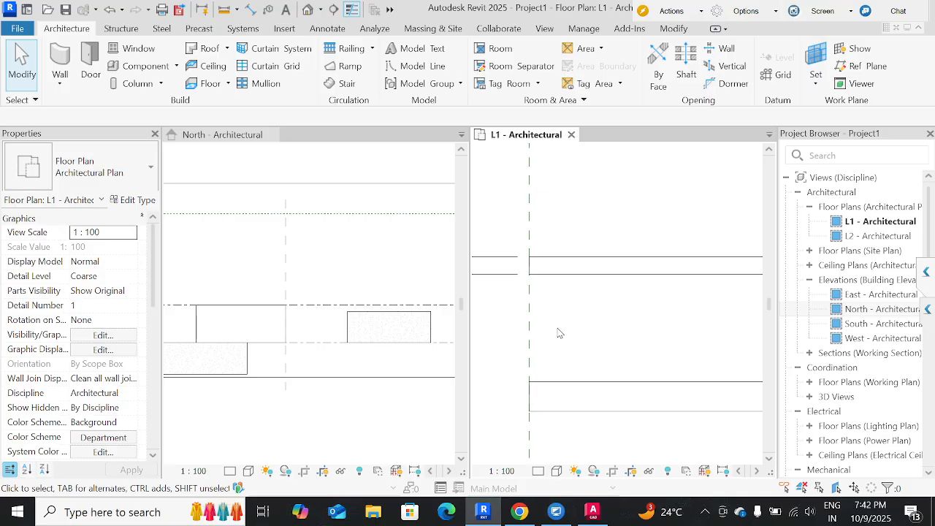
# Open the long wall's type structure and try to set the exterior Finish 1 [4] layer's thickness to 0.
pyautogui.click(588, 275)
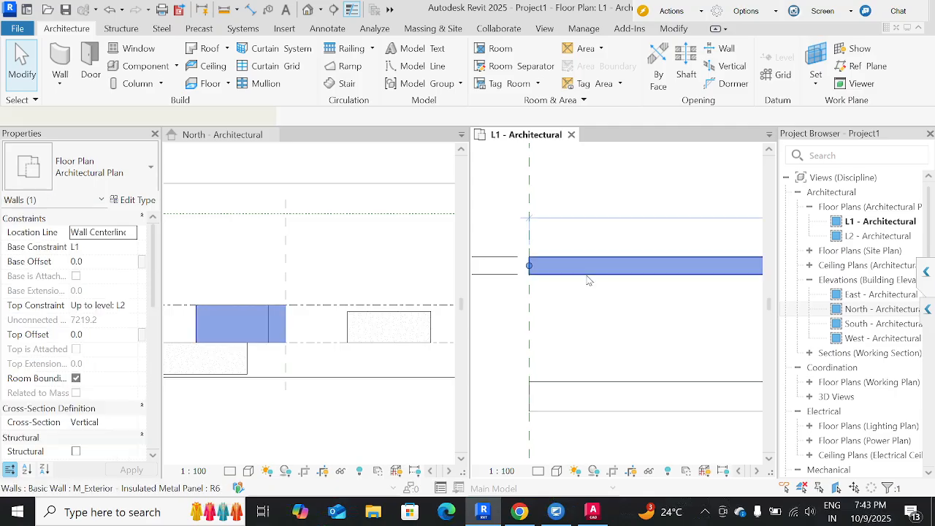
pyautogui.click(136, 200)
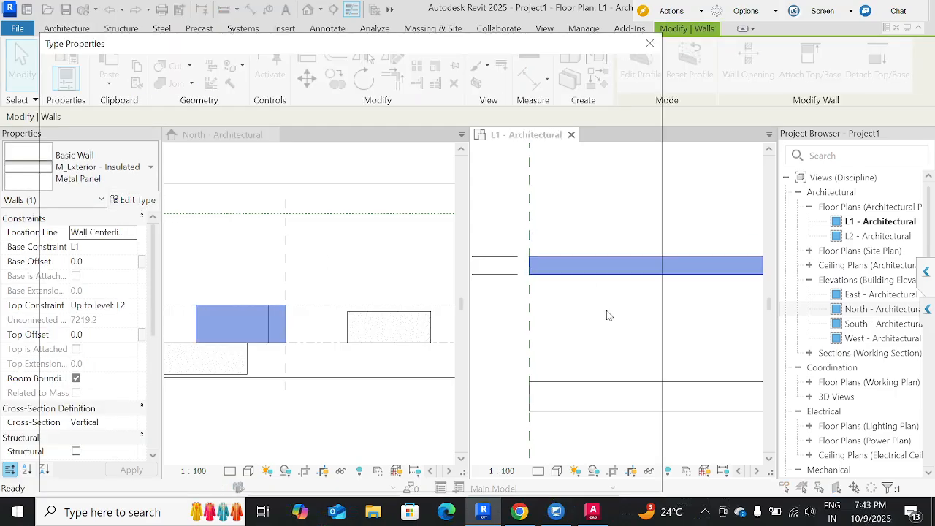
pyautogui.click(593, 184)
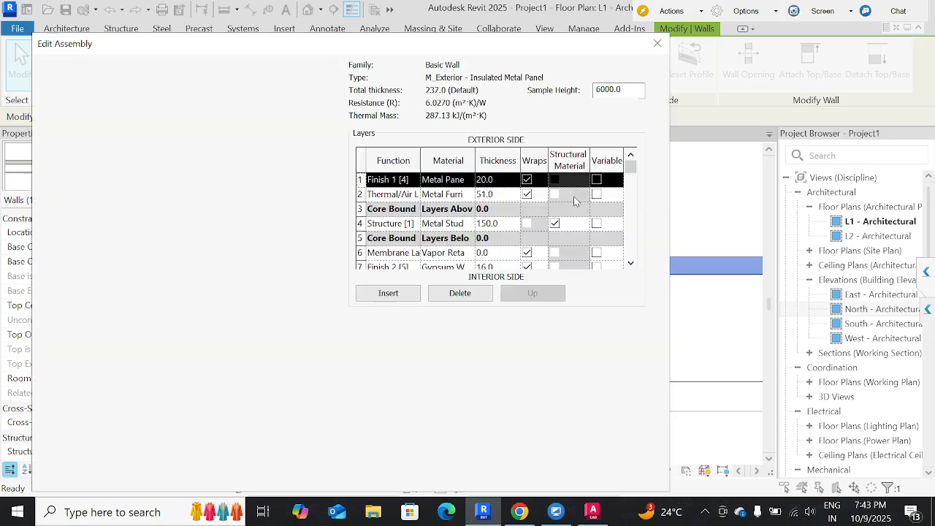
pyautogui.click(504, 183)
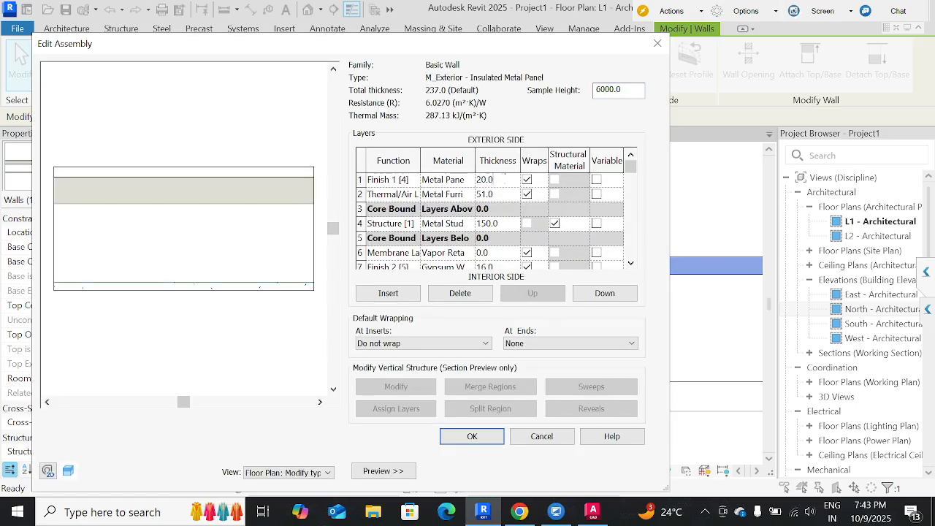
pyautogui.write('0')
pyautogui.click(491, 441)
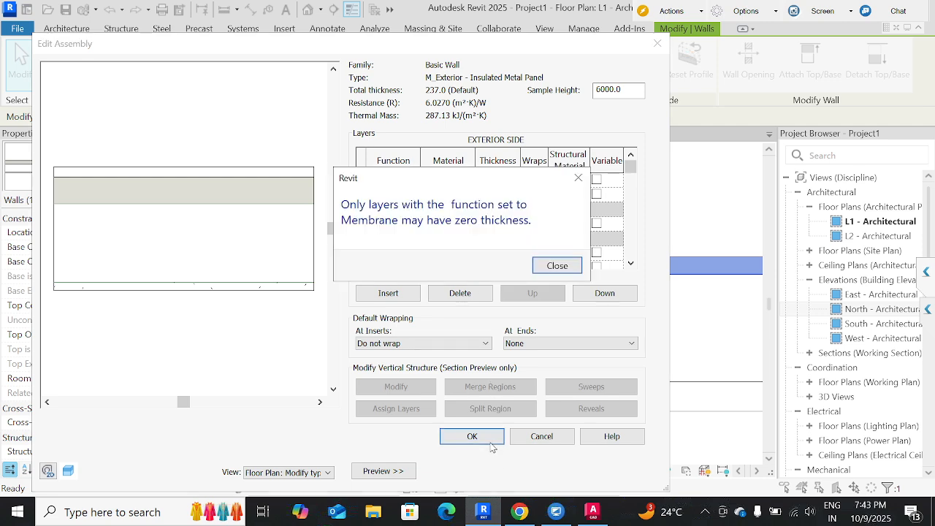
pyautogui.click(557, 265)
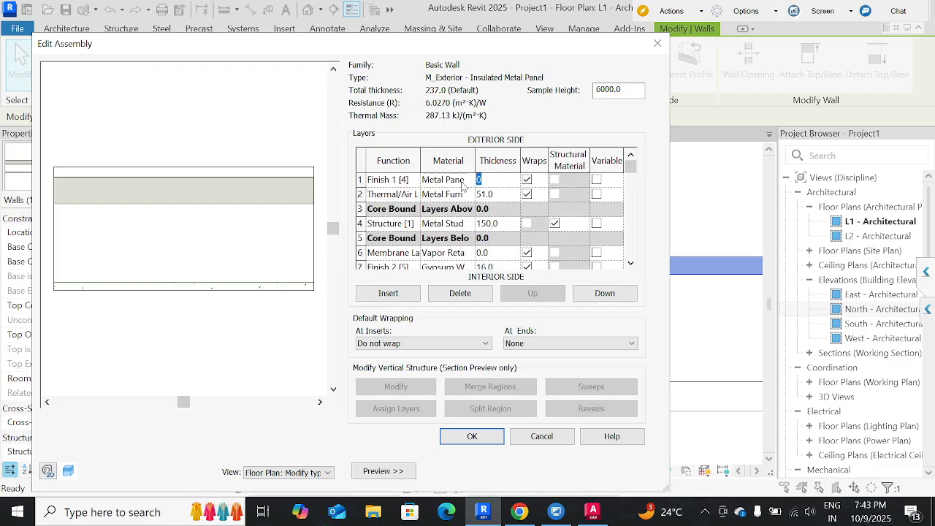
# Set the Finish 1 [4] layer's thickness to 20 mm, and accept the wall assembly and its type properties.
pyautogui.write('20')
pyautogui.click(502, 198)
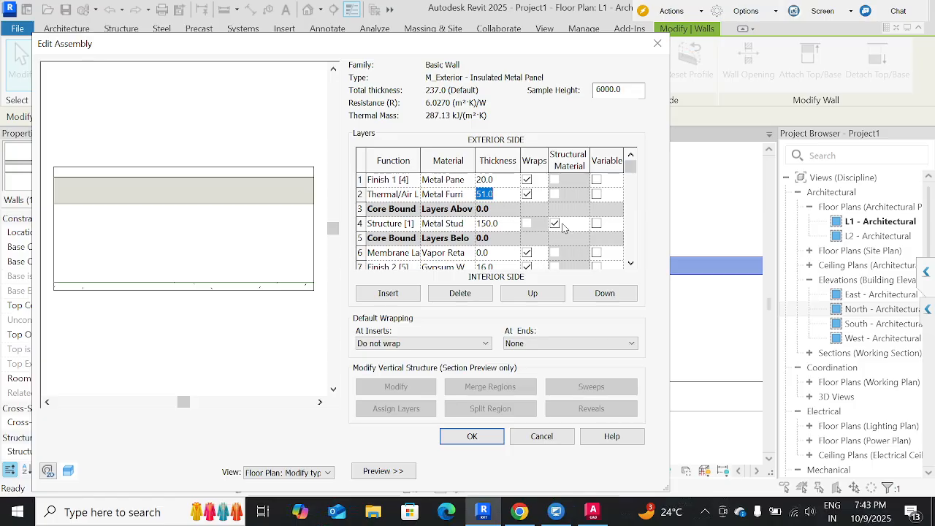
pyautogui.click(496, 180)
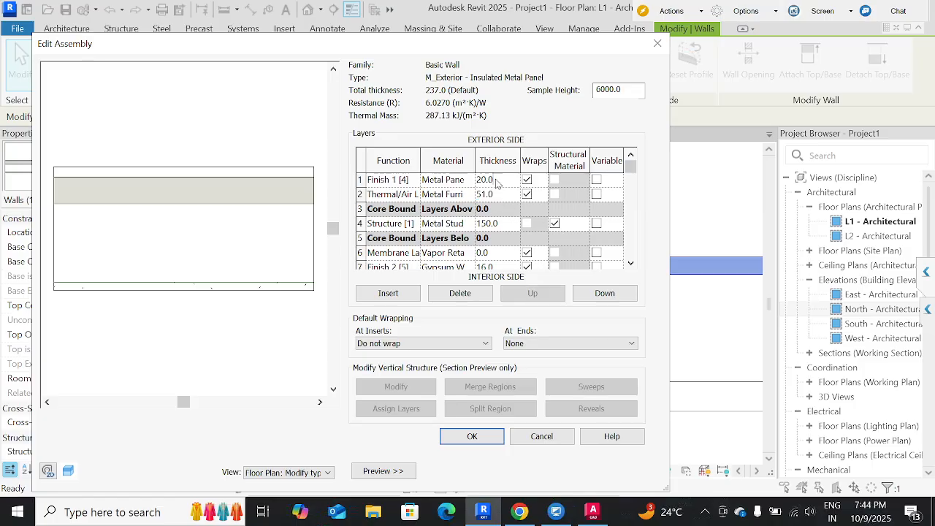
pyautogui.doubleClick(491, 180)
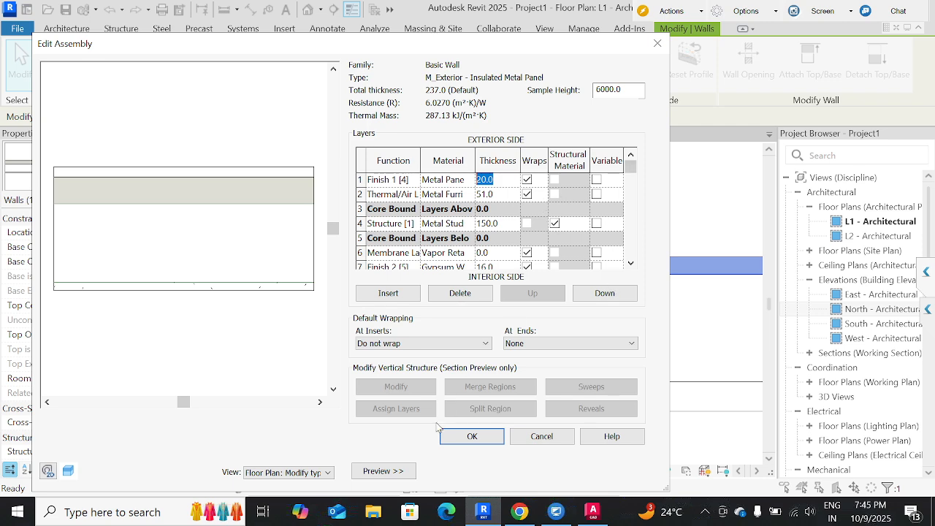
pyautogui.click(476, 439)
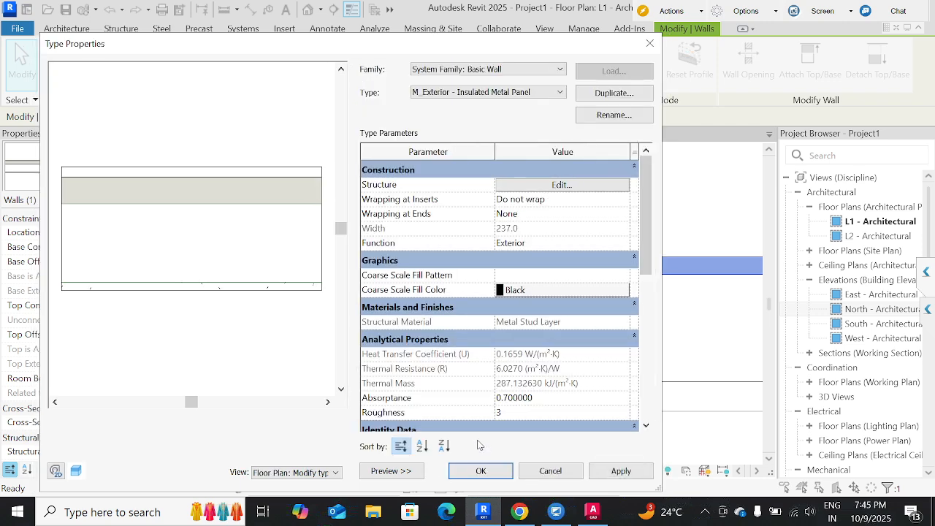
pyautogui.click(481, 470)
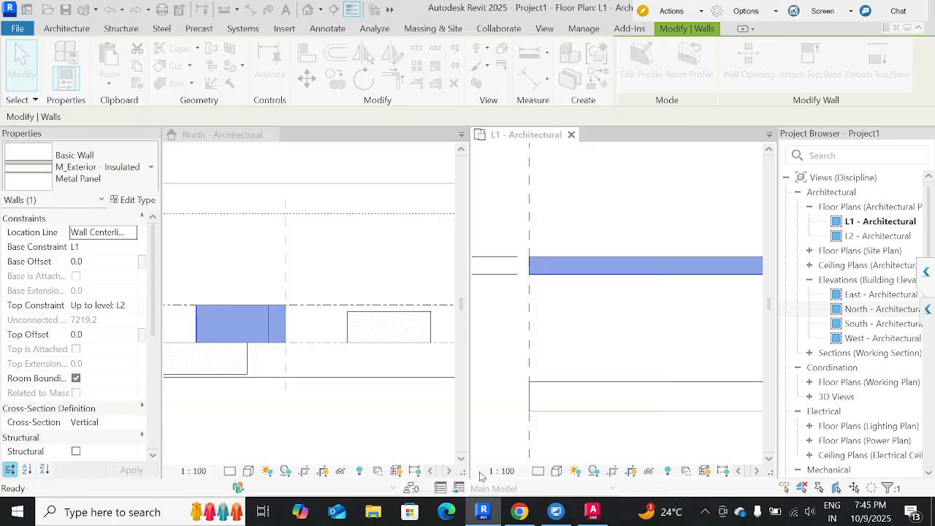
# Set the L1 floor plan's detail level to Fine.
pyautogui.click(580, 334)
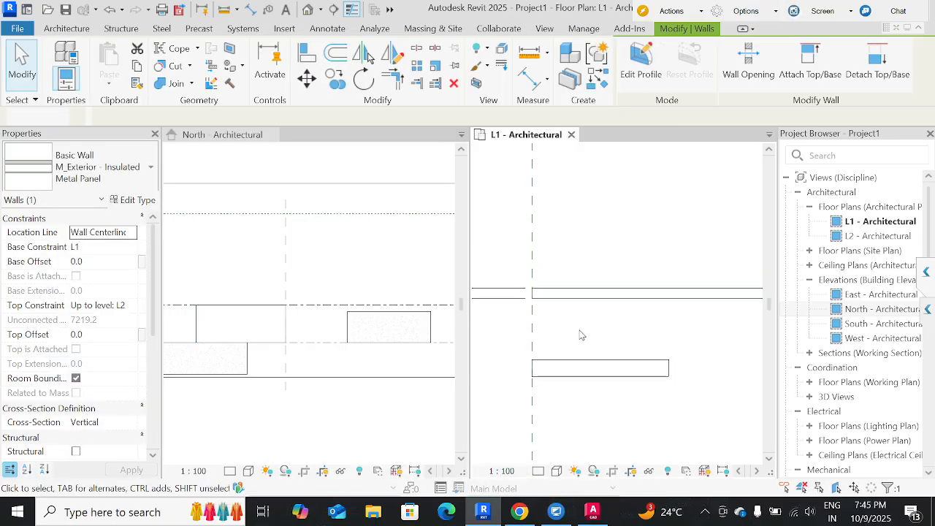
pyautogui.click(544, 472)
pyautogui.click(558, 454)
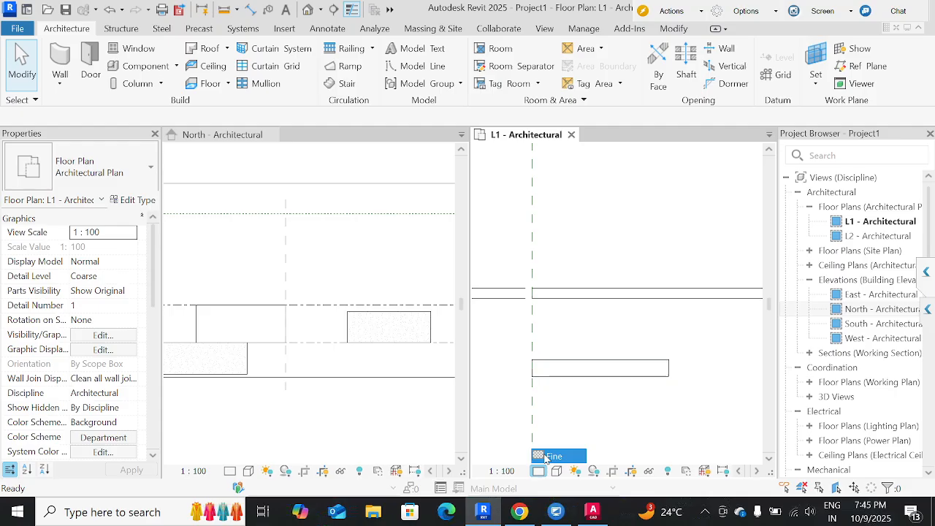
pyautogui.click(543, 299)
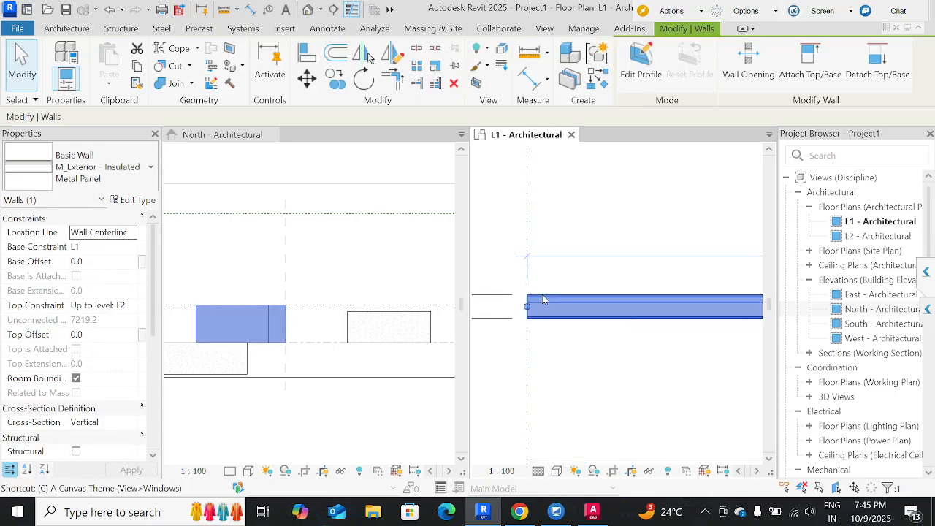
pyautogui.press('c')
pyautogui.press('s')
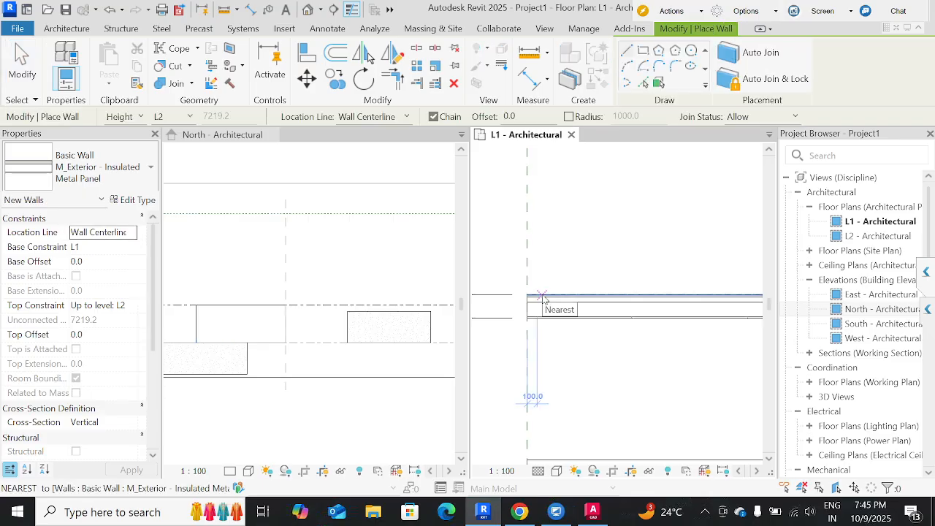
pyautogui.press('Escape')
pyautogui.press('Escape')
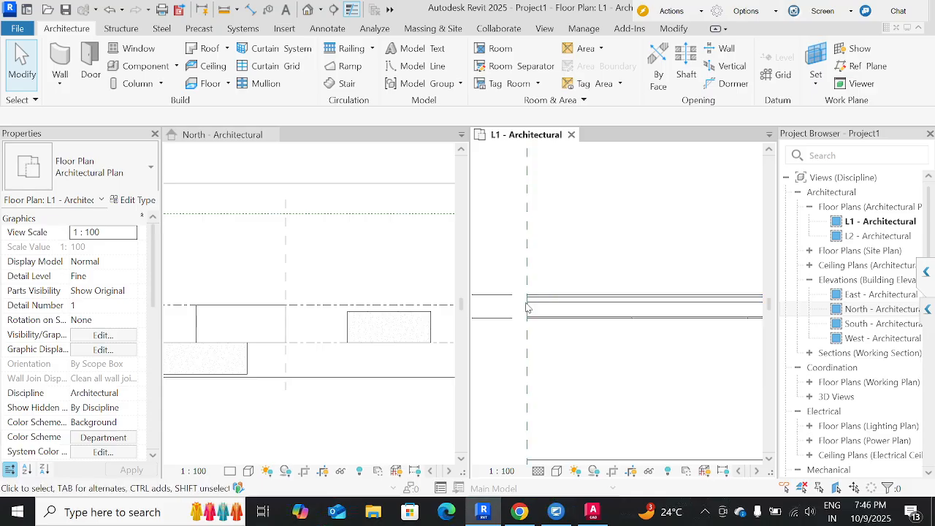
pyautogui.click(530, 310)
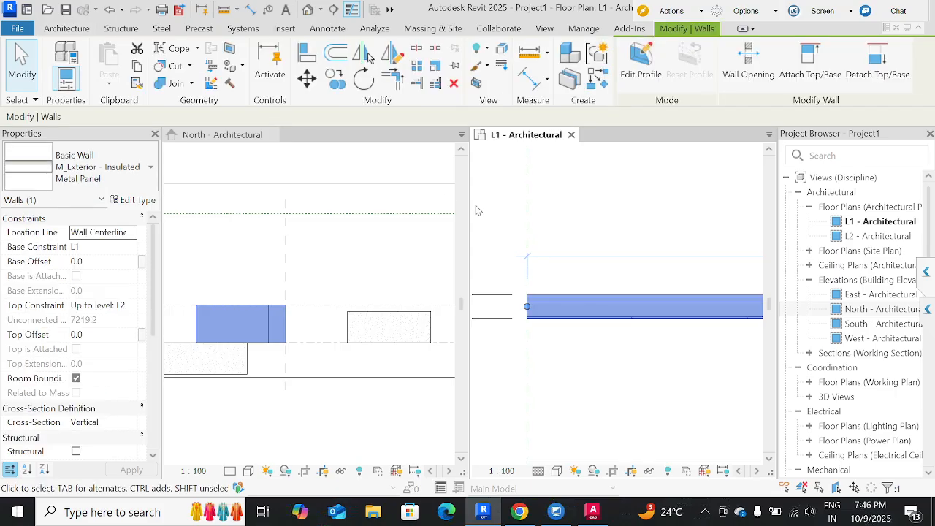
pyautogui.press('w')
pyautogui.press('a')
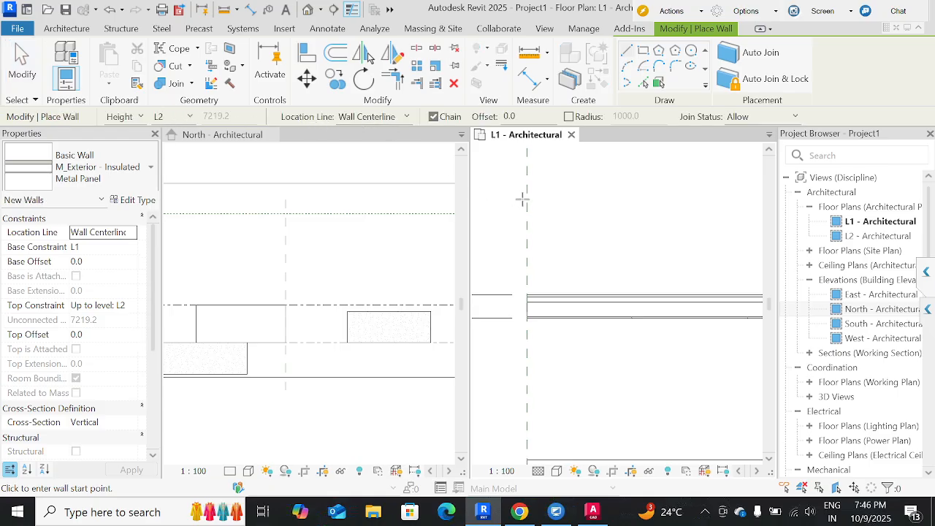
pyautogui.press('Escape')
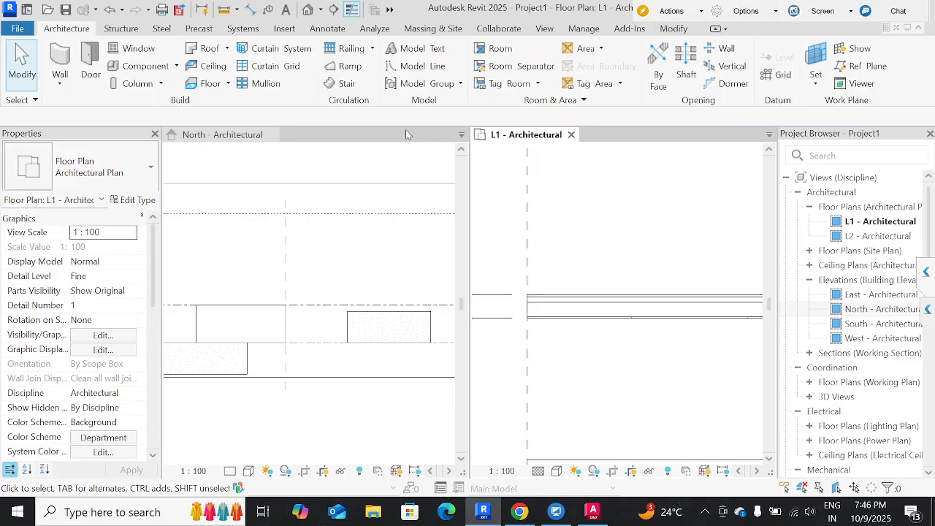
# Draw a horizontal model line above the long wall, from the vertical reference plane to beyond the wall's far end.
pyautogui.click(397, 68)
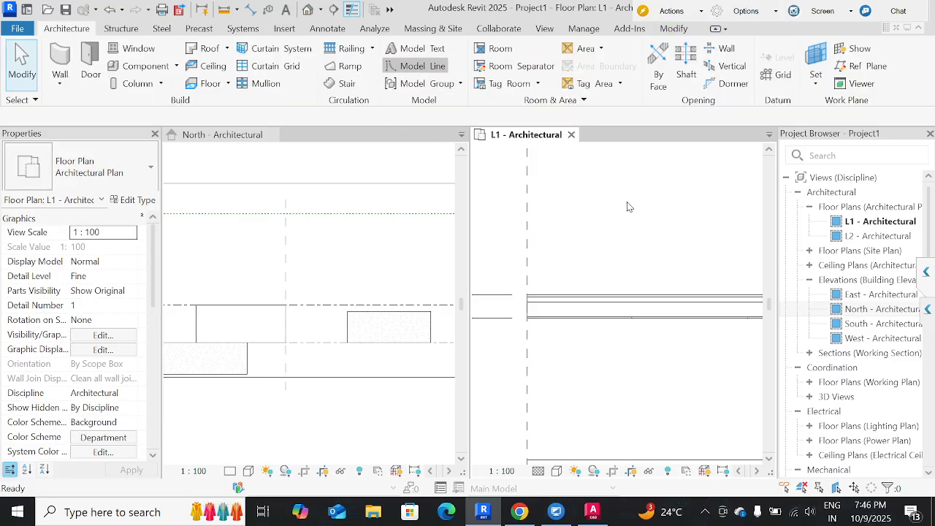
pyautogui.scroll(-3, 608, 256)
pyautogui.moveTo(585, 222); pyautogui.dragTo(497, 290, button='middle')
pyautogui.scroll(-2, 524, 281)
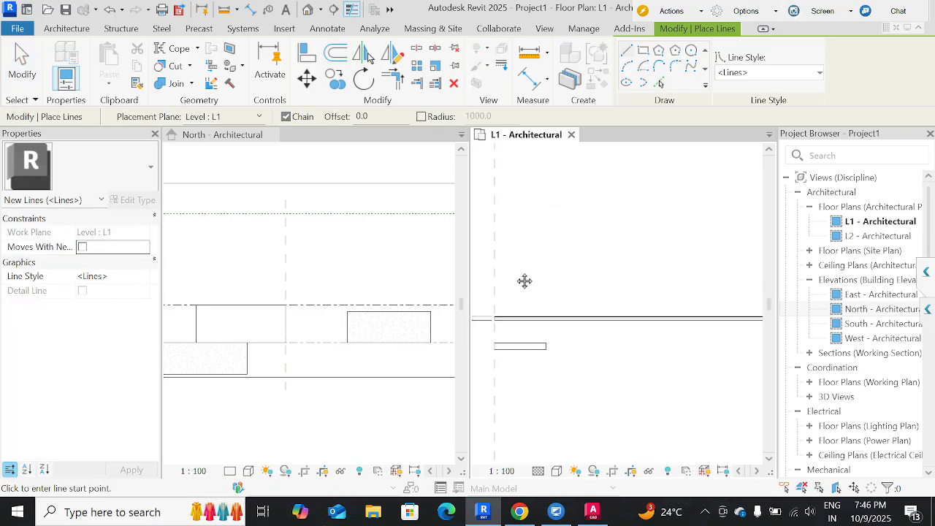
pyautogui.click(513, 236)
pyautogui.scroll(-2, 547, 241)
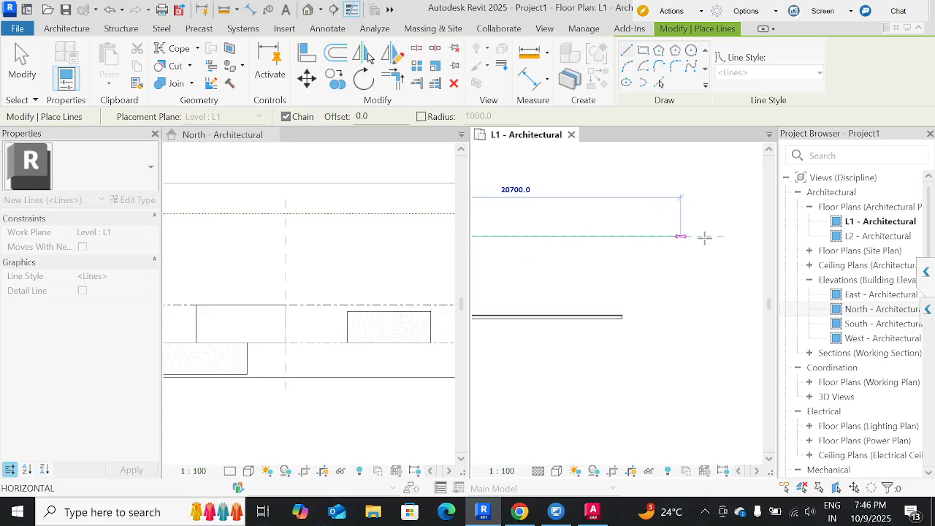
pyautogui.moveTo(762, 250); pyautogui.dragTo(865, 314, button='middle')
pyautogui.click(662, 260)
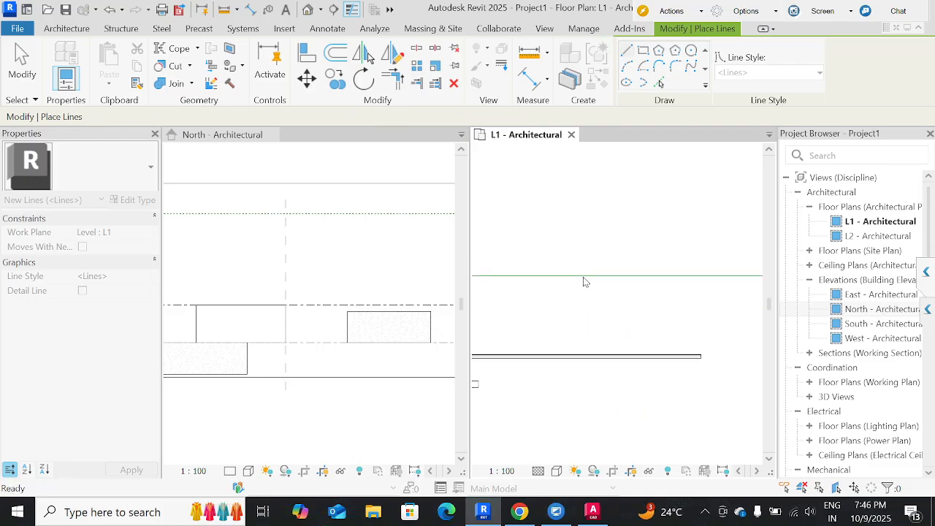
pyautogui.press('Escape')
pyautogui.press('Escape')
pyautogui.moveTo(496, 328); pyautogui.dragTo(625, 324, button='middle')
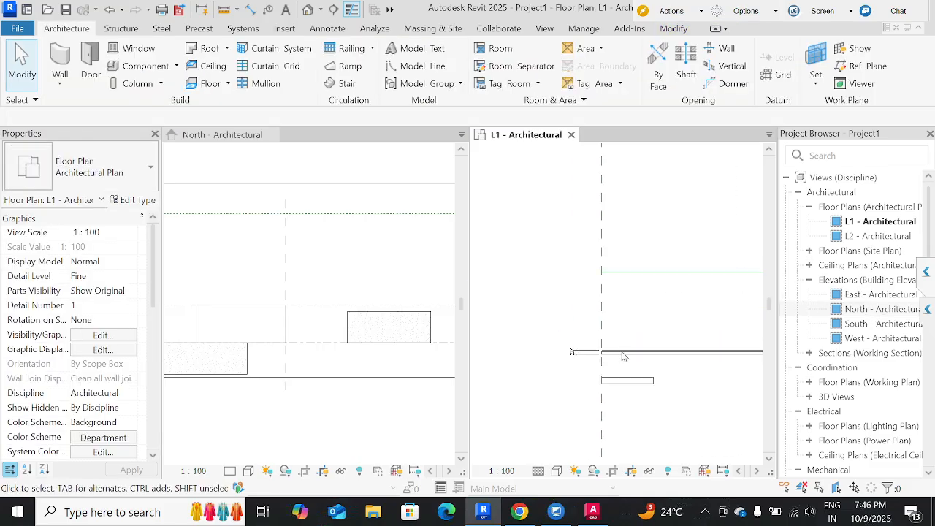
# Draw a wall matching the long wall's type about 1800 mm long on the model line near the reference plane, using Wall Centerline as location line.
pyautogui.click(619, 338)
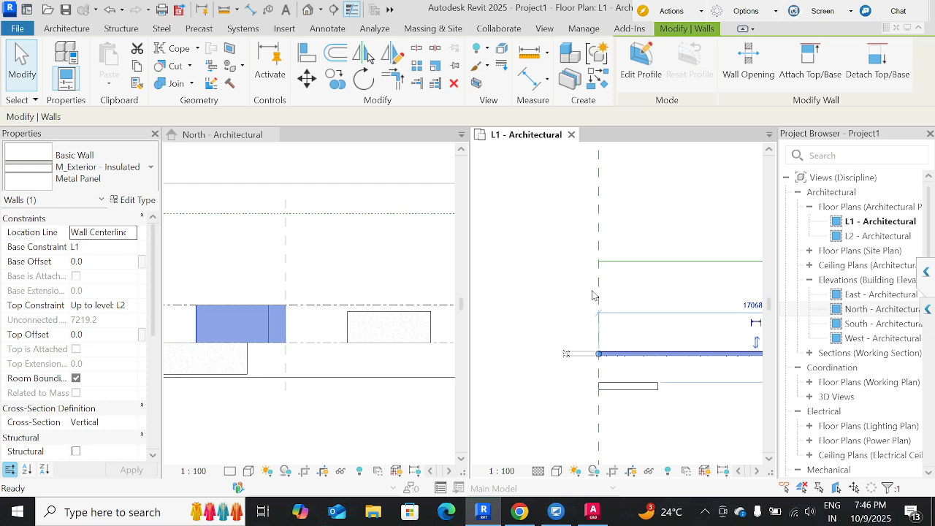
pyautogui.press('c')
pyautogui.press('s')
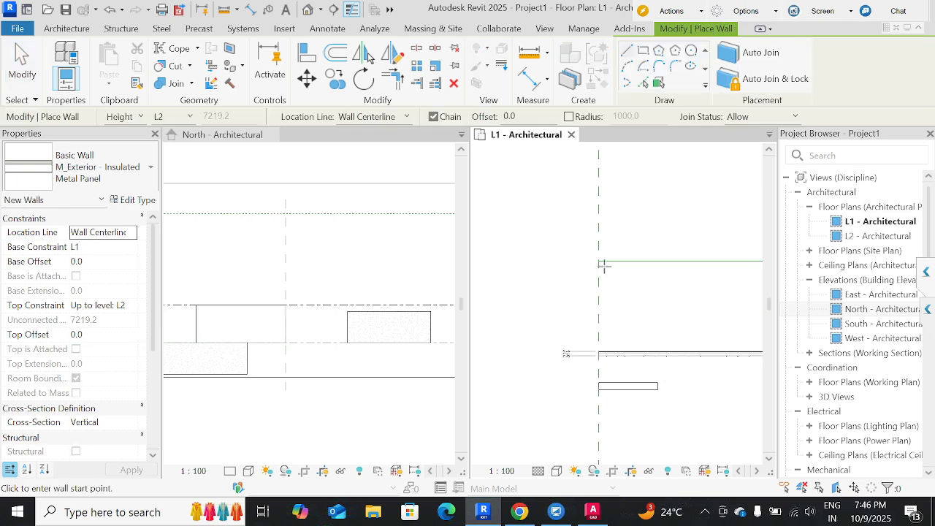
pyautogui.scroll(3, 603, 266)
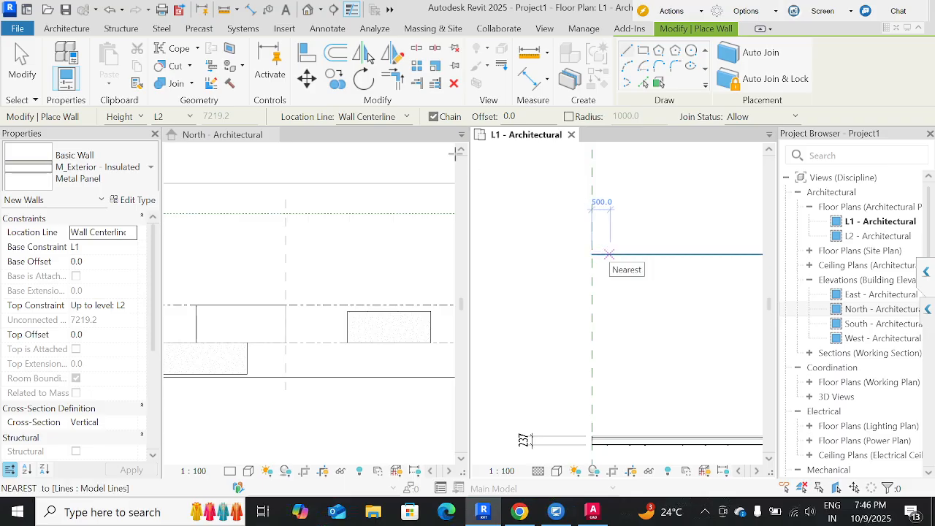
pyautogui.click(371, 118)
pyautogui.click(534, 213)
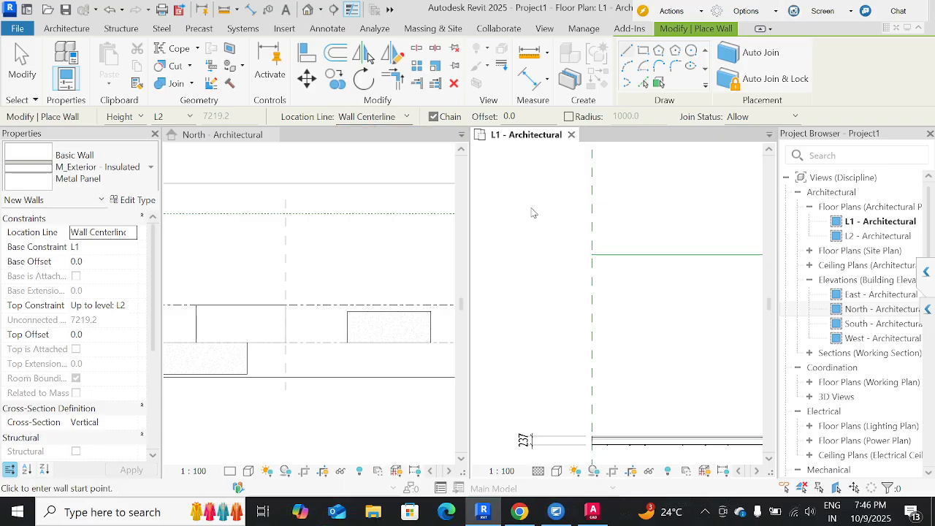
pyautogui.moveTo(664, 244); pyautogui.dragTo(612, 259, button='middle')
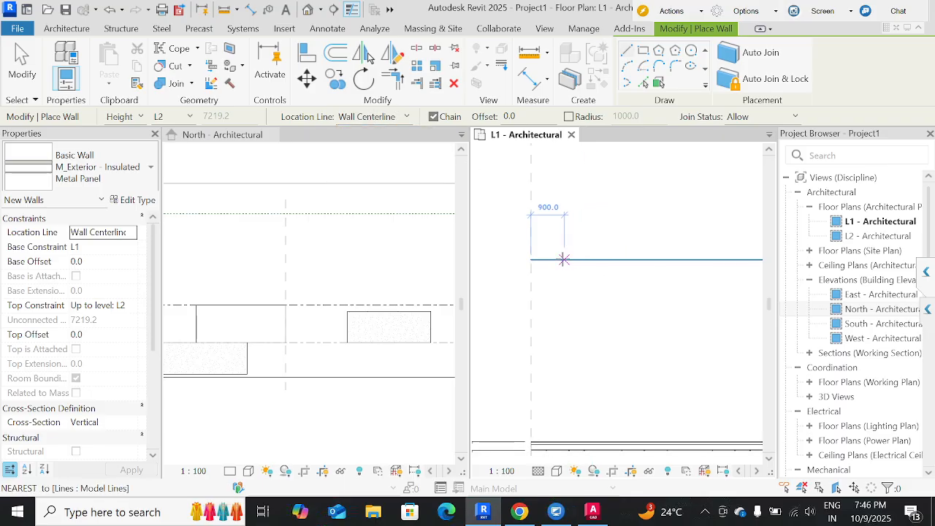
pyautogui.click(563, 259)
pyautogui.scroll(1, 633, 260)
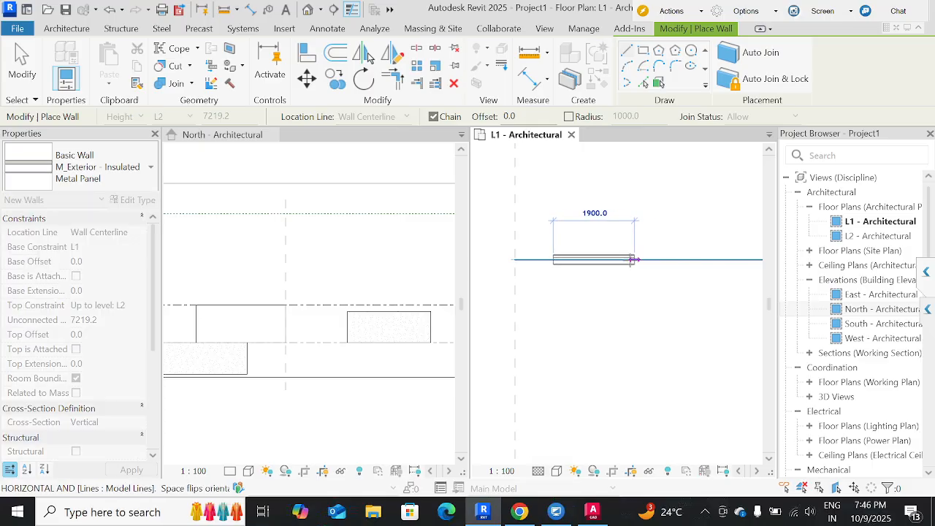
pyautogui.click(633, 259)
pyautogui.scroll(1, 632, 259)
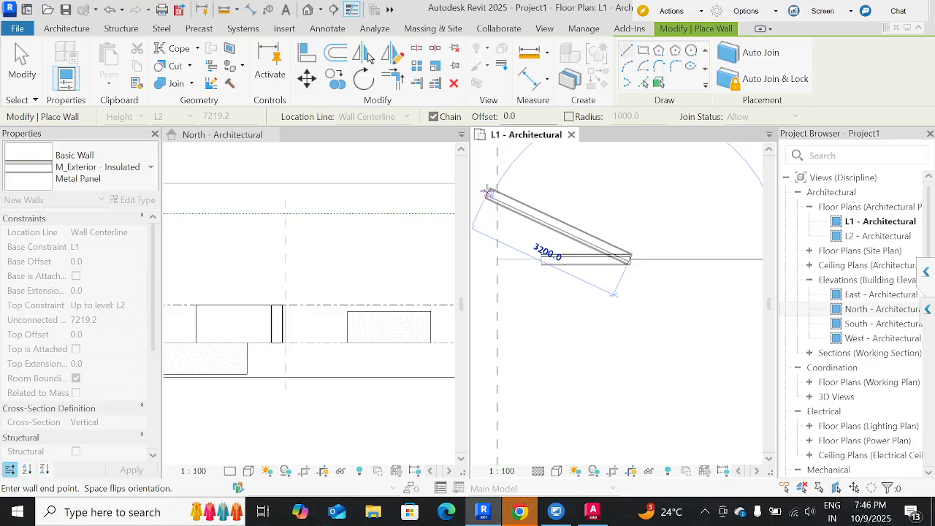
pyautogui.press('Escape')
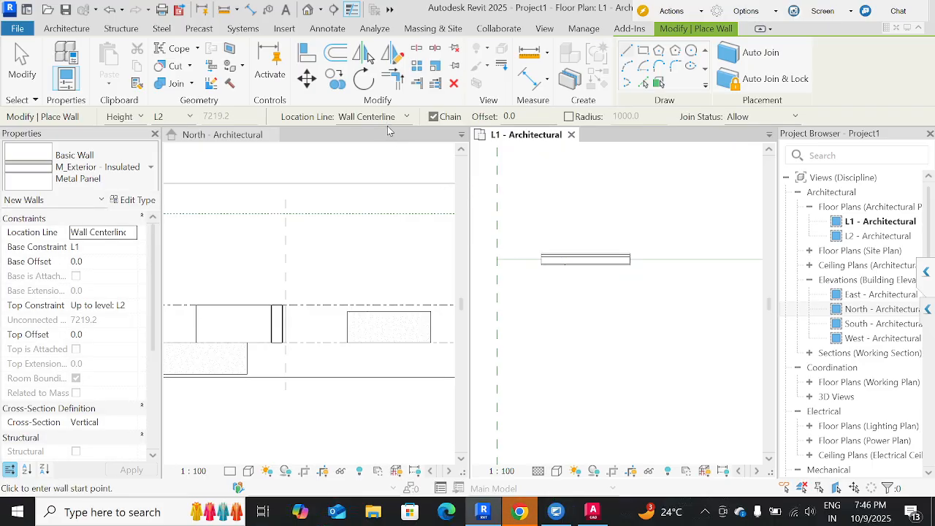
# Draw a second wall about 2100 mm long on the model line with its location line set to Core Centerline.
pyautogui.click(395, 122)
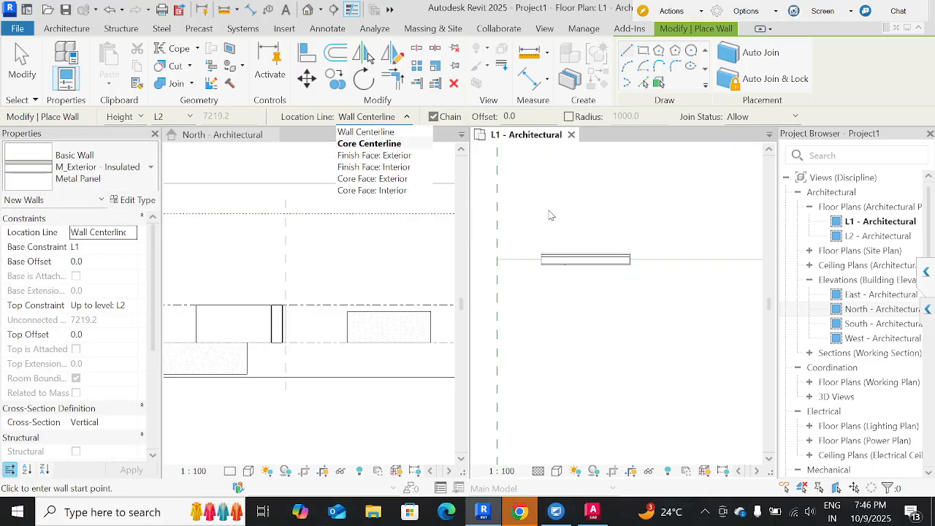
pyautogui.click(370, 144)
pyautogui.moveTo(668, 252); pyautogui.dragTo(524, 244, button='middle')
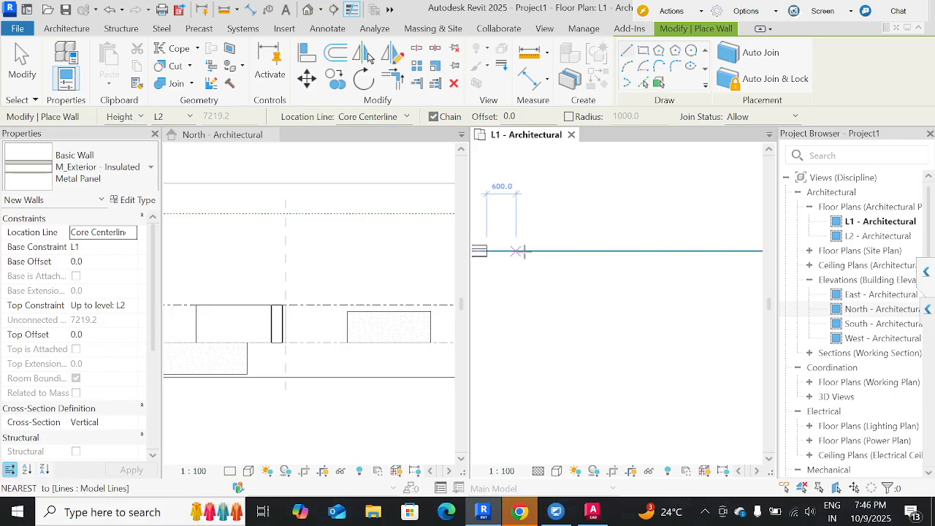
pyautogui.click(524, 251)
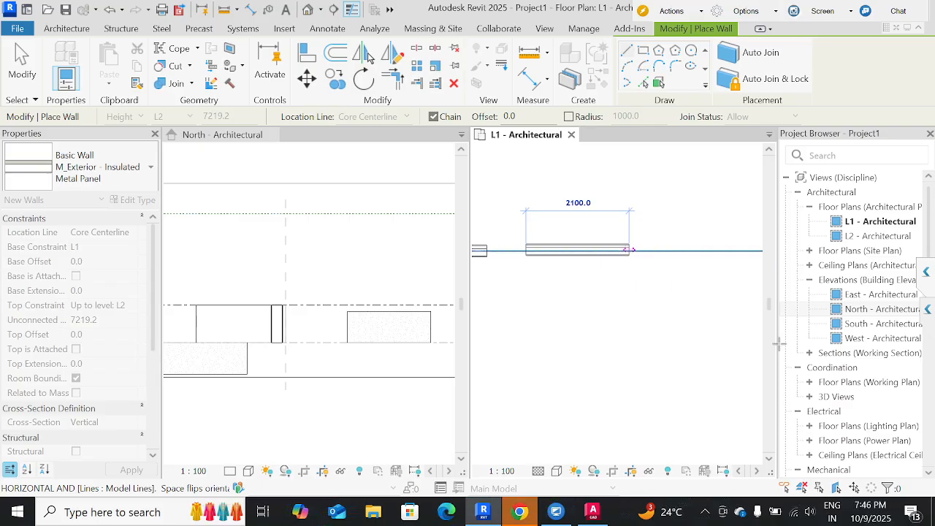
pyautogui.click(628, 250)
pyautogui.press('Escape')
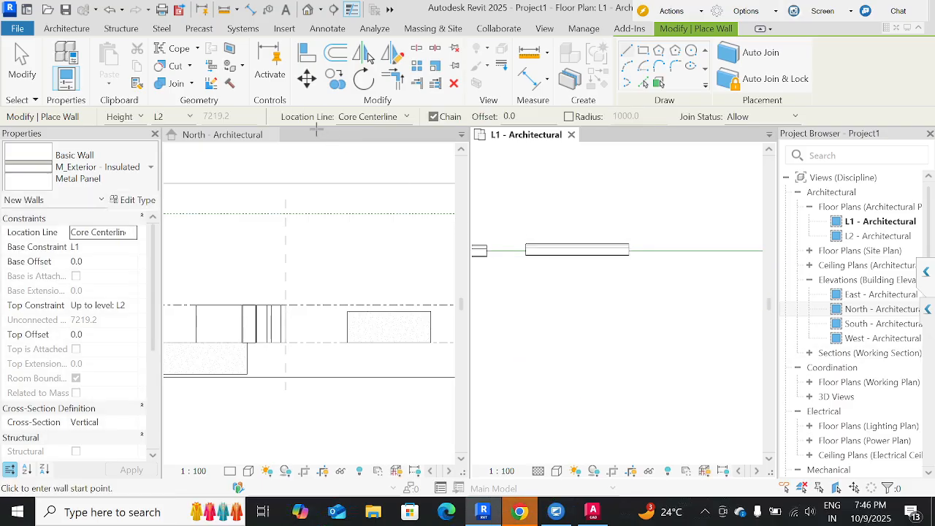
# Draw a third wall about 1700 mm long on the model line with its location line set to Finish Face: Exterior.
pyautogui.click(358, 118)
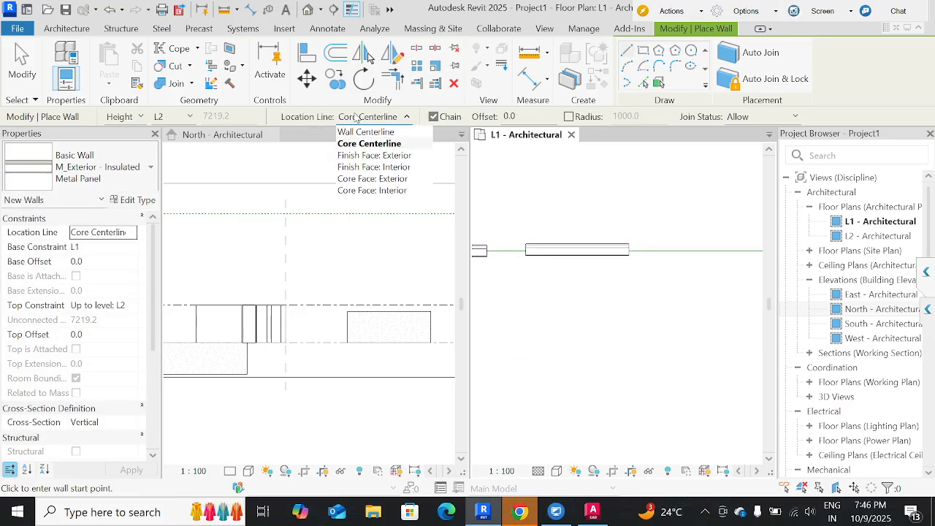
pyautogui.click(374, 156)
pyautogui.moveTo(570, 234); pyautogui.dragTo(465, 239, button='middle')
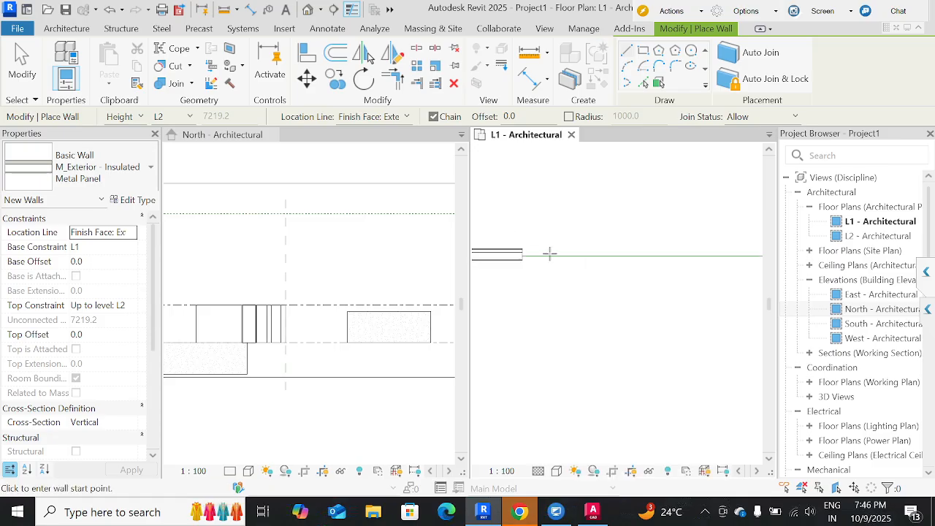
pyautogui.click(551, 255)
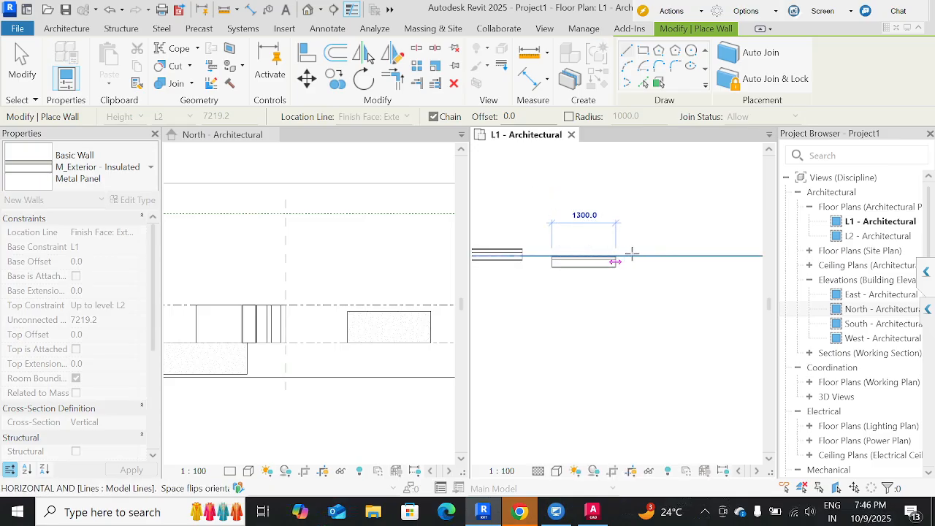
pyautogui.click(633, 255)
pyautogui.press('Escape')
pyautogui.press('Escape')
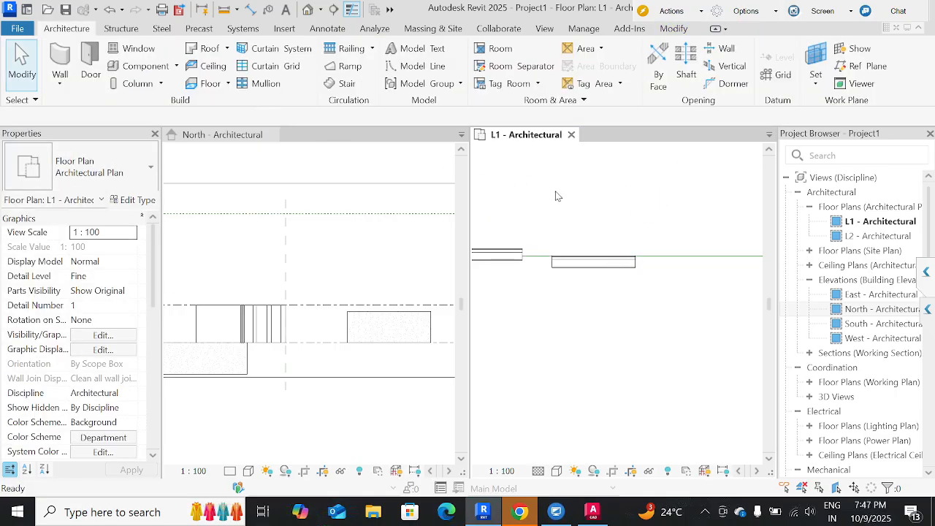
# Draw a similar fourth wall about 1700 mm long on the model line with its location line set to Finish Face: Interior.
pyautogui.click(610, 266)
pyautogui.press('c')
pyautogui.press('s')
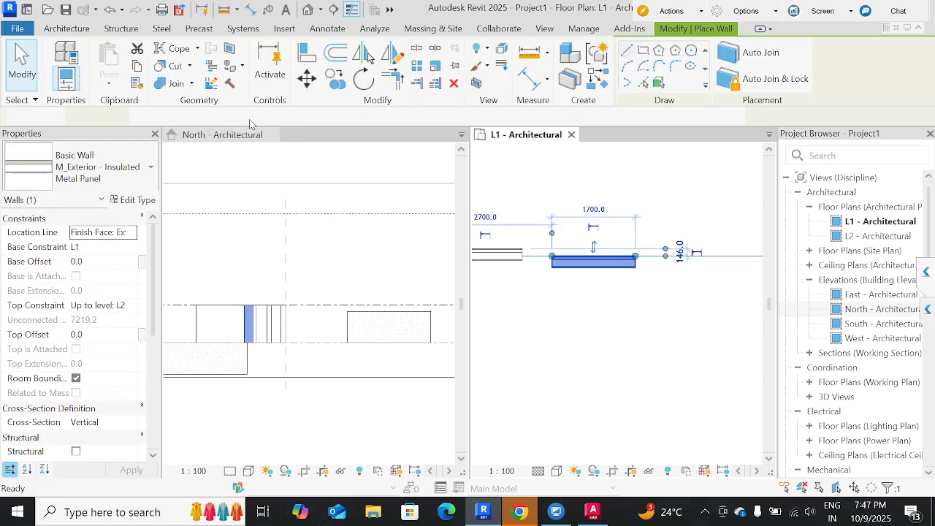
pyautogui.click(344, 117)
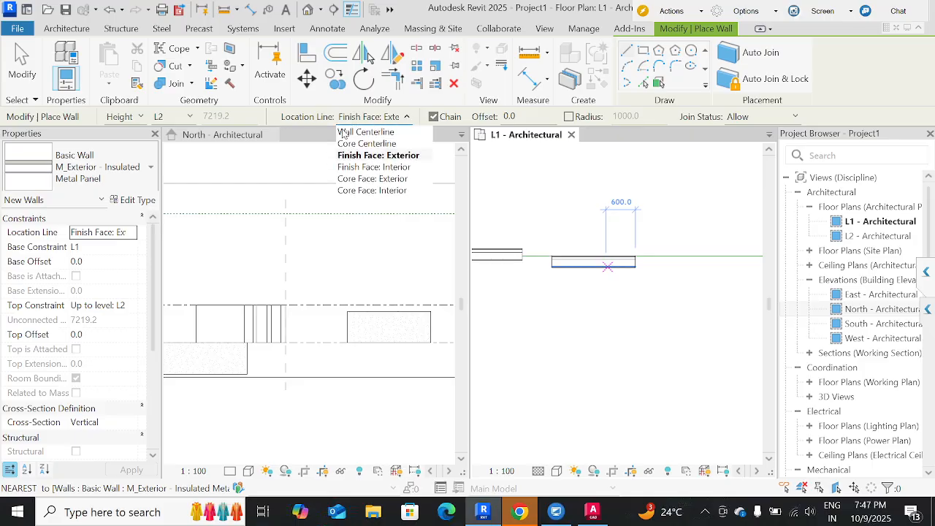
pyautogui.click(373, 166)
pyautogui.moveTo(532, 234); pyautogui.dragTo(390, 217, button='middle')
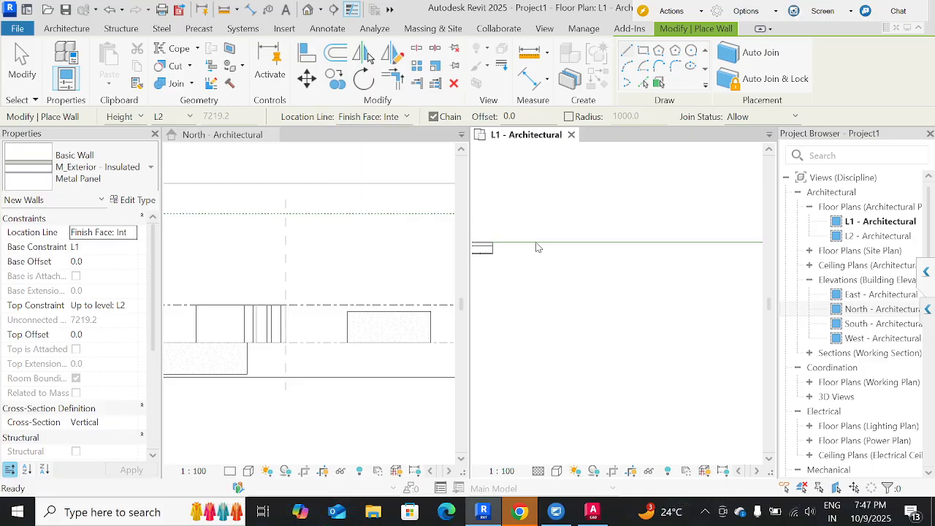
pyautogui.click(532, 242)
pyautogui.click(615, 242)
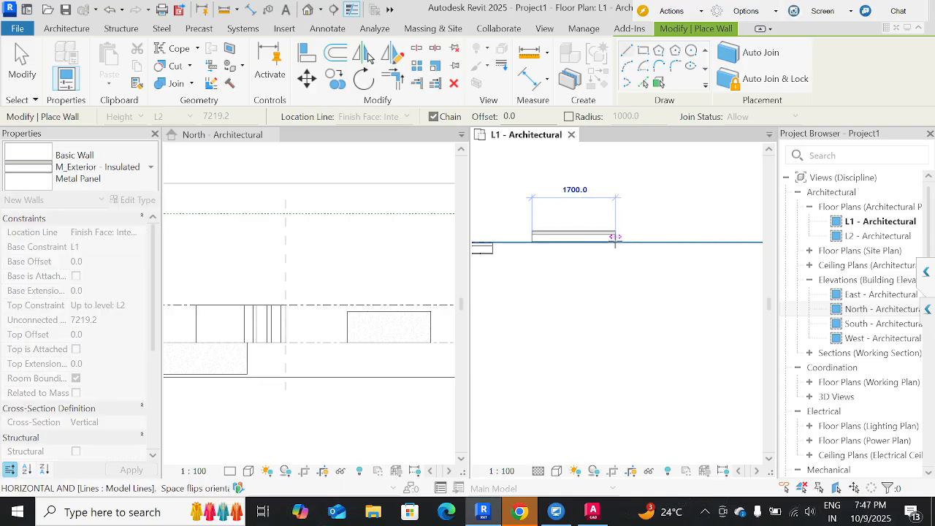
pyautogui.press('Escape')
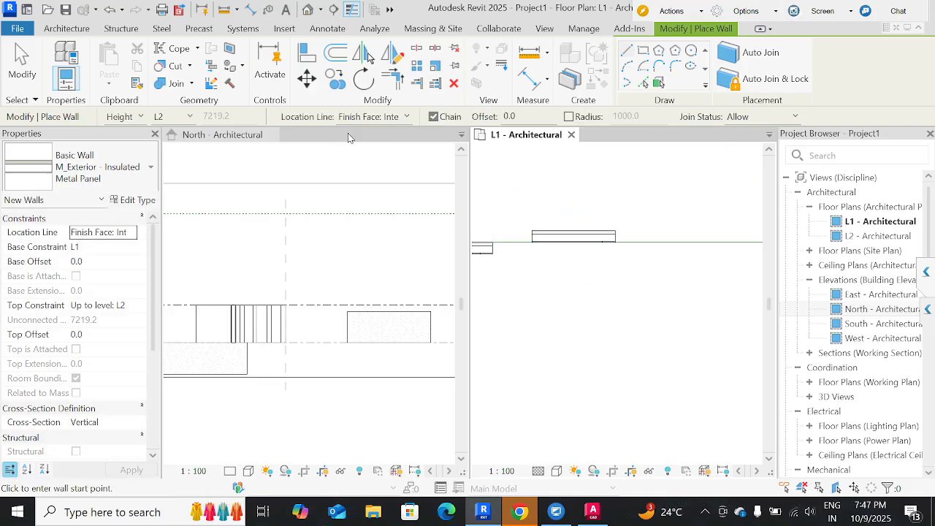
# Draw a fifth wall segment on the model line with its location line set to Core Face: Exterior.
pyautogui.click(377, 125)
pyautogui.click(383, 178)
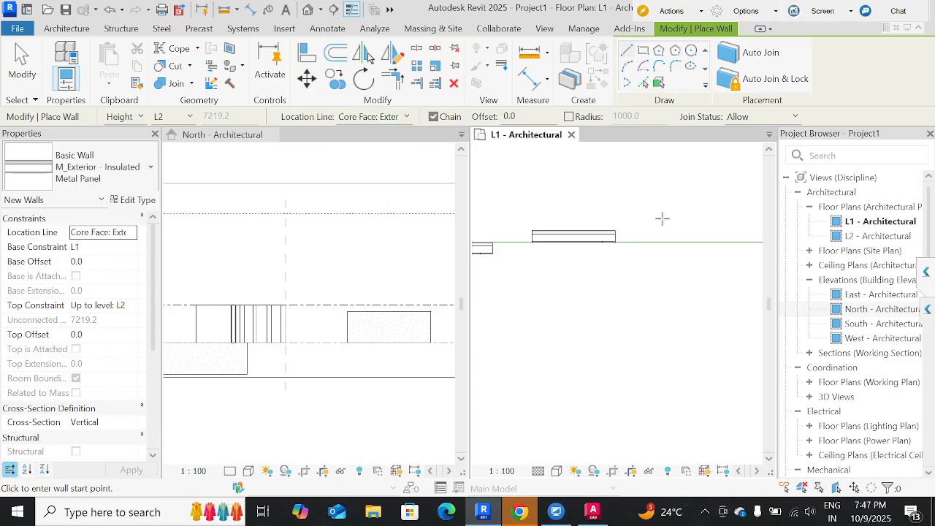
pyautogui.moveTo(626, 228); pyautogui.dragTo(553, 226, button='middle')
pyautogui.click(547, 242)
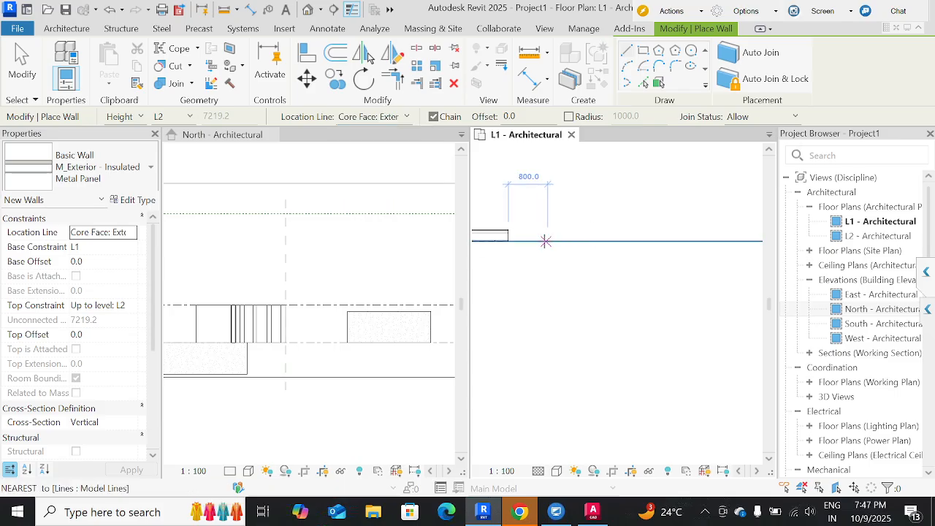
pyautogui.click(626, 242)
pyautogui.press('Escape')
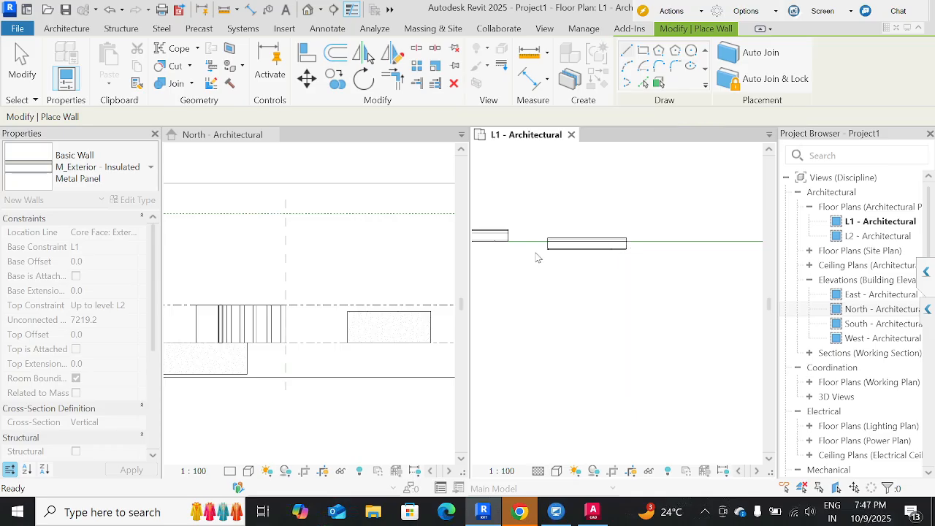
# Draw a sixth wall about 1800 mm long on the model line with its location line set to Core Face: Interior.
pyautogui.click(371, 117)
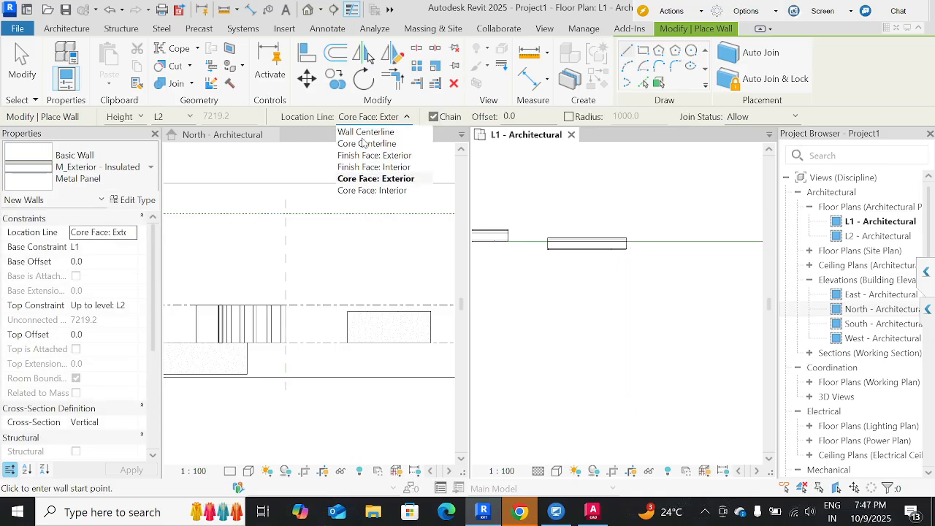
pyautogui.click(373, 190)
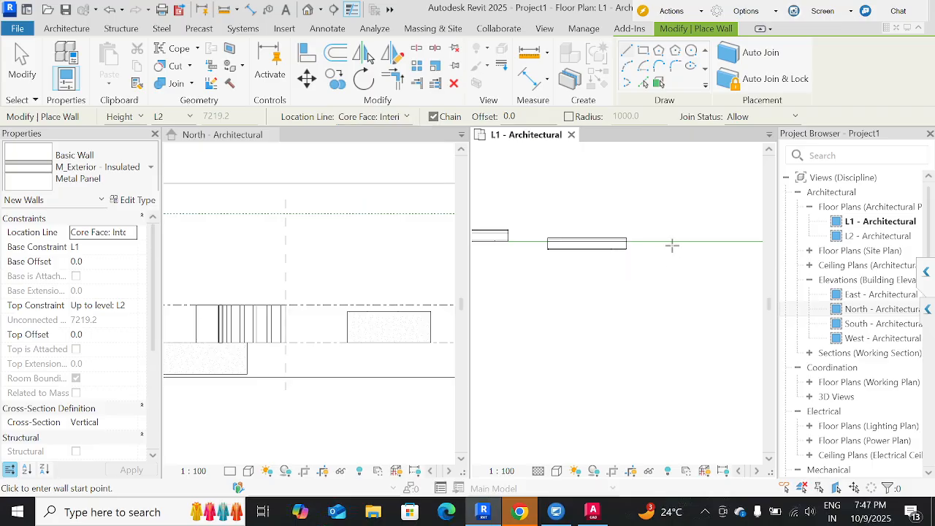
pyautogui.click(666, 242)
pyautogui.moveTo(753, 256); pyautogui.dragTo(602, 258, button='middle')
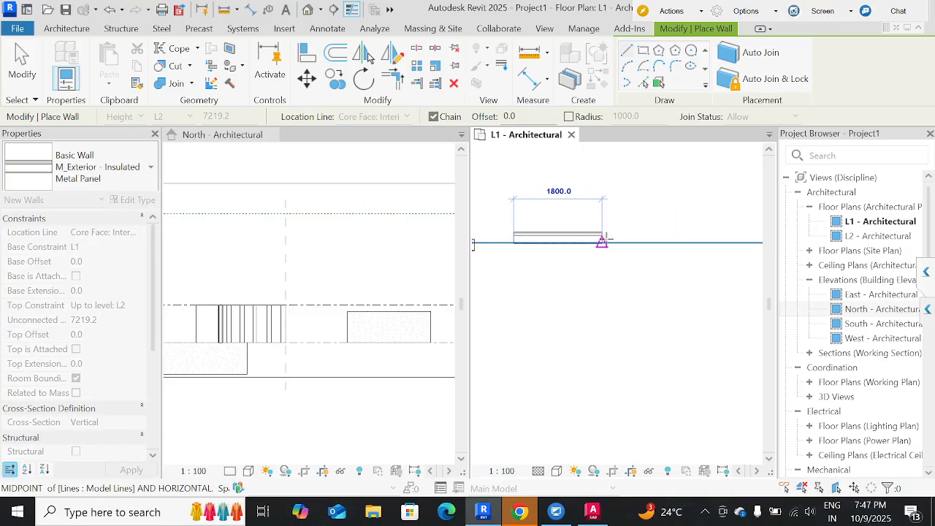
pyautogui.click(601, 238)
pyautogui.press('Escape')
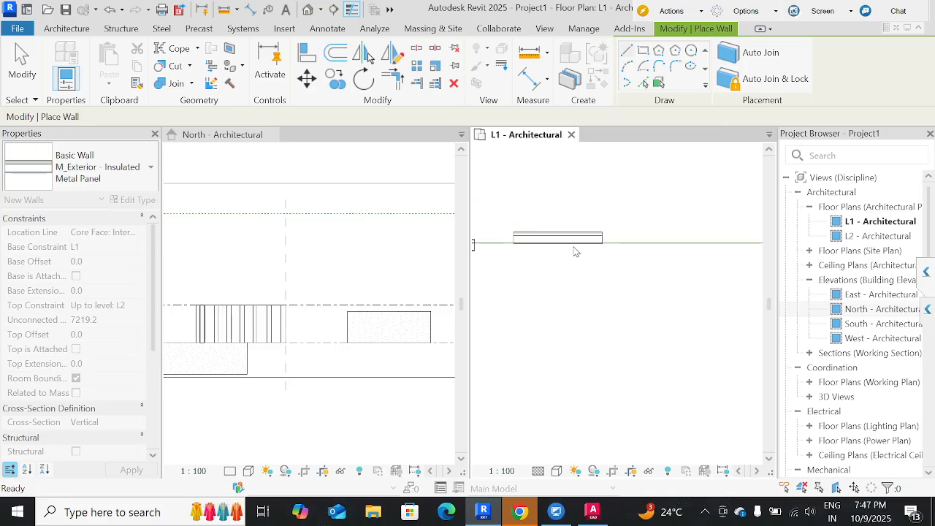
pyautogui.press('Escape')
# Compare the wall segments along the model line, and inspect the type properties of the one nearest the vertical reference plane.
pyautogui.scroll(-5, 726, 257)
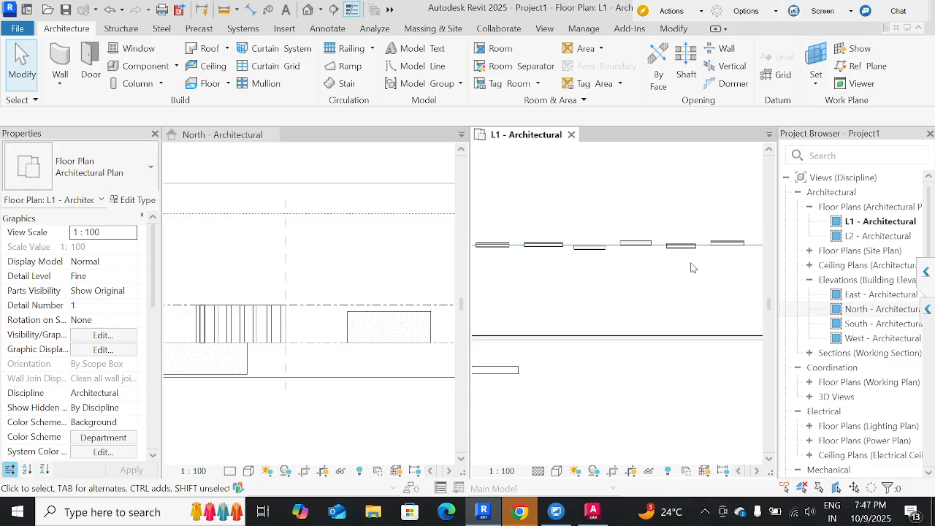
pyautogui.scroll(5, 512, 261)
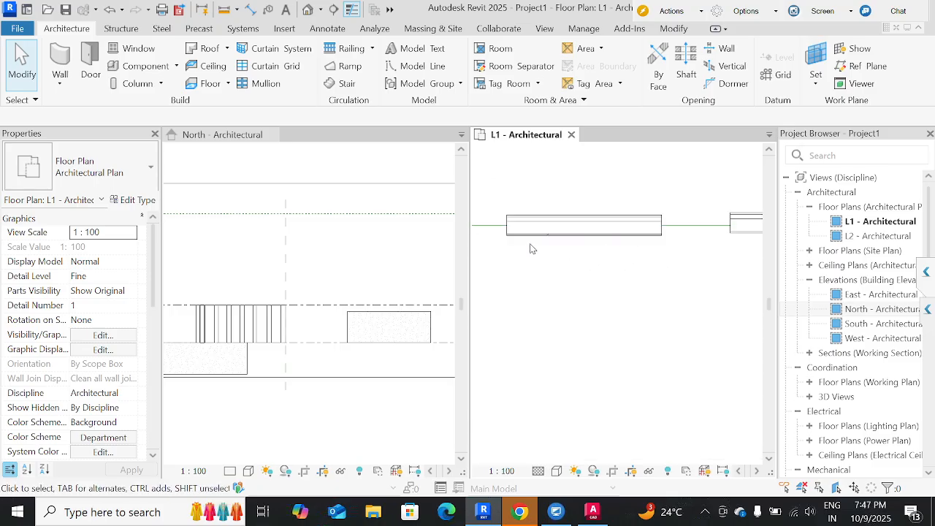
pyautogui.moveTo(531, 250); pyautogui.dragTo(630, 265, button='middle')
pyautogui.click(625, 247)
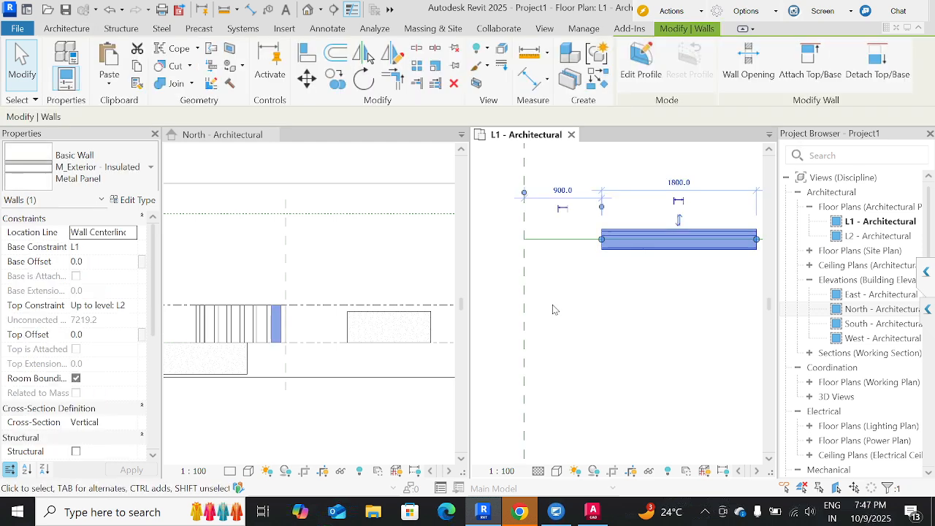
pyautogui.click(335, 79)
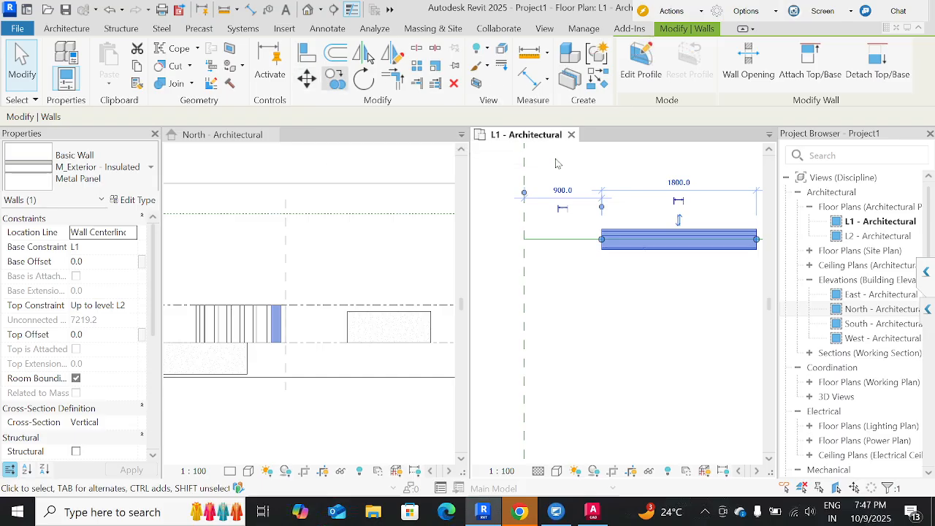
pyautogui.click(129, 199)
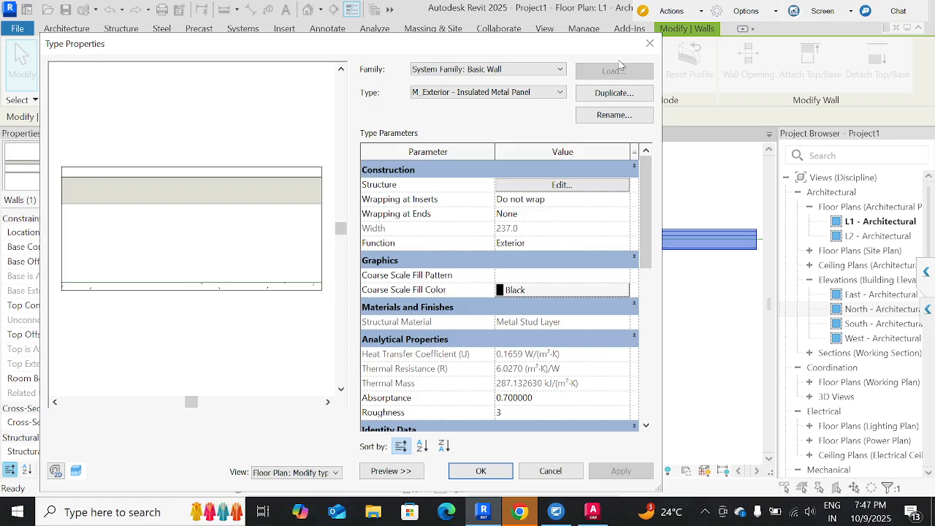
pyautogui.click(650, 43)
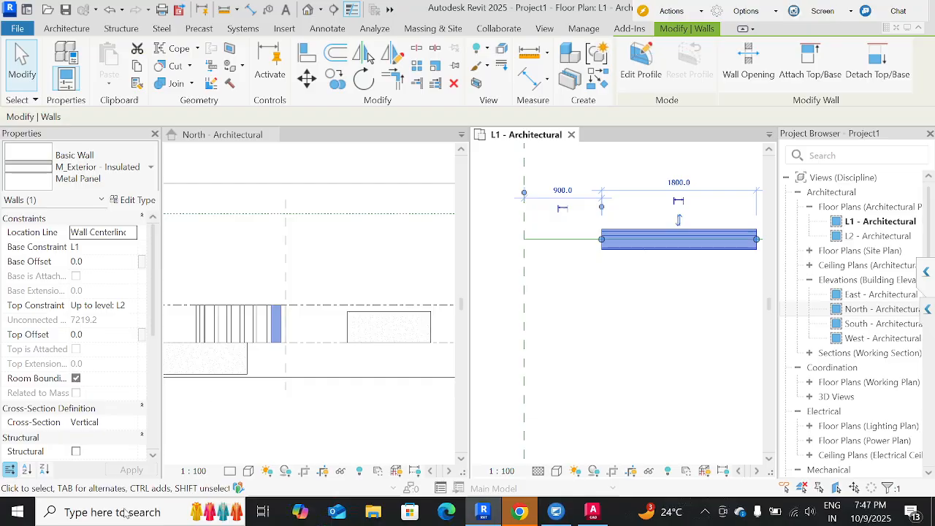
# Switch to Chrome, calculate 237/2 with a Google search, and return to Revit.
pyautogui.click(519, 512)
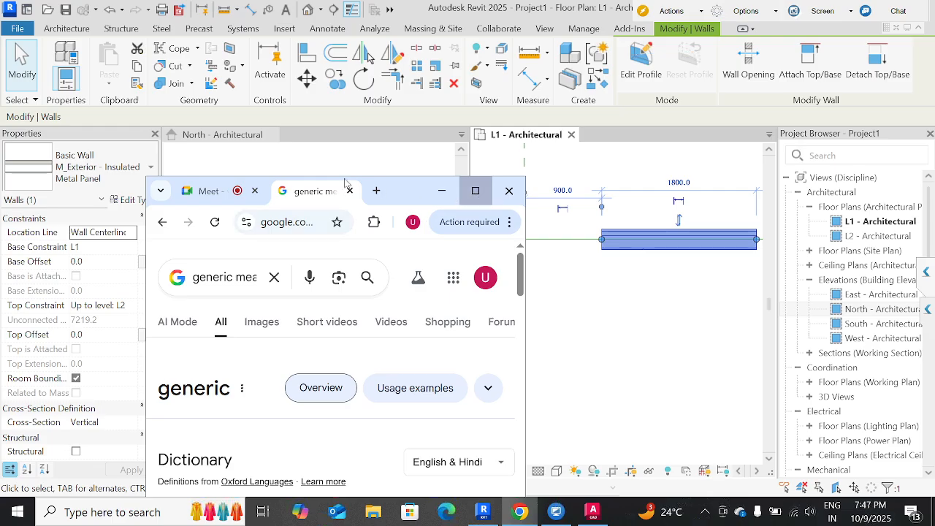
pyautogui.click(476, 190)
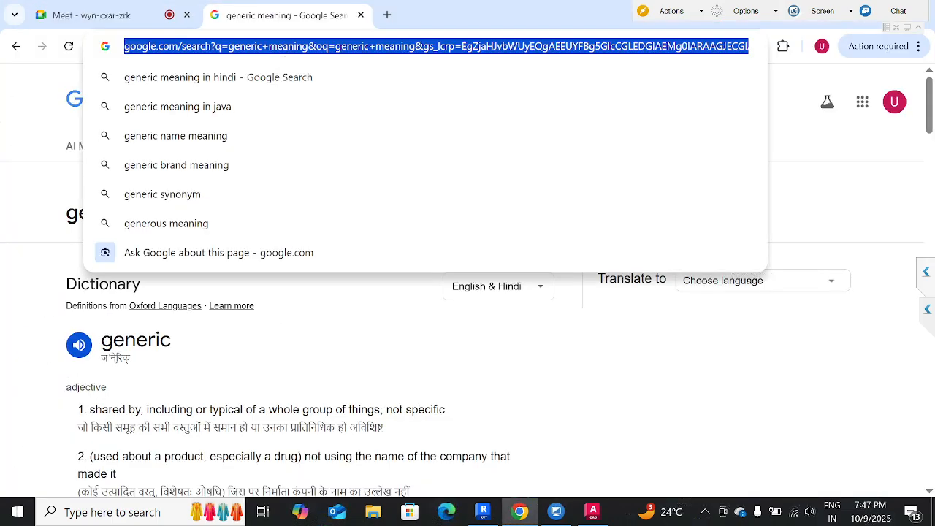
pyautogui.write('237')
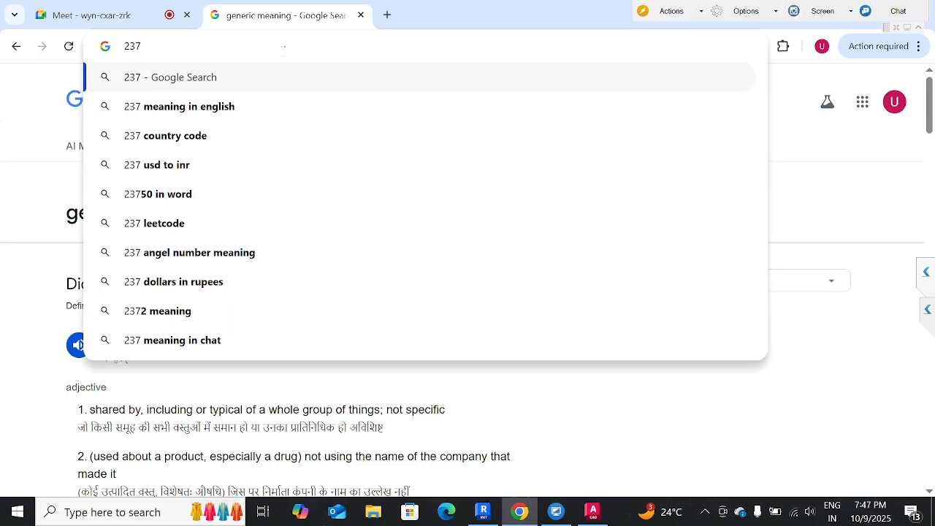
pyautogui.write('/3')
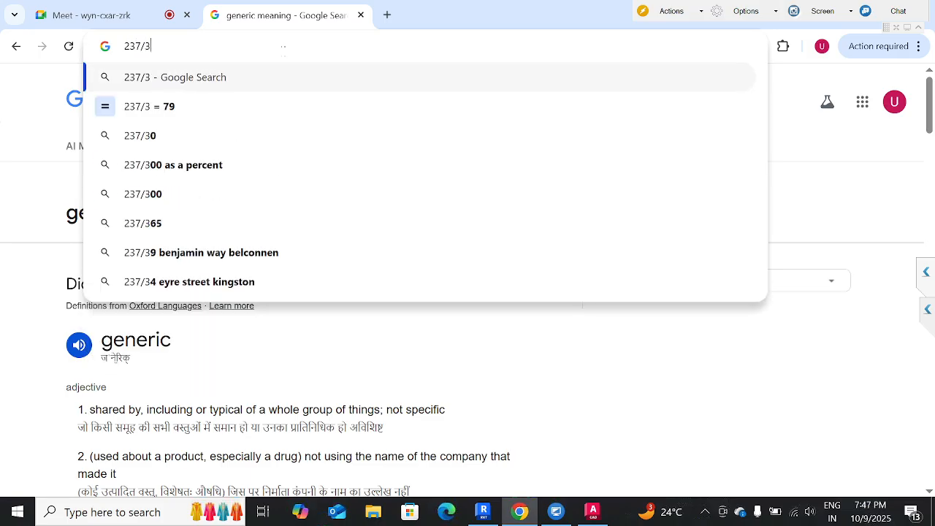
pyautogui.press('BackSpace')
pyautogui.write('2')
pyautogui.press('Return')
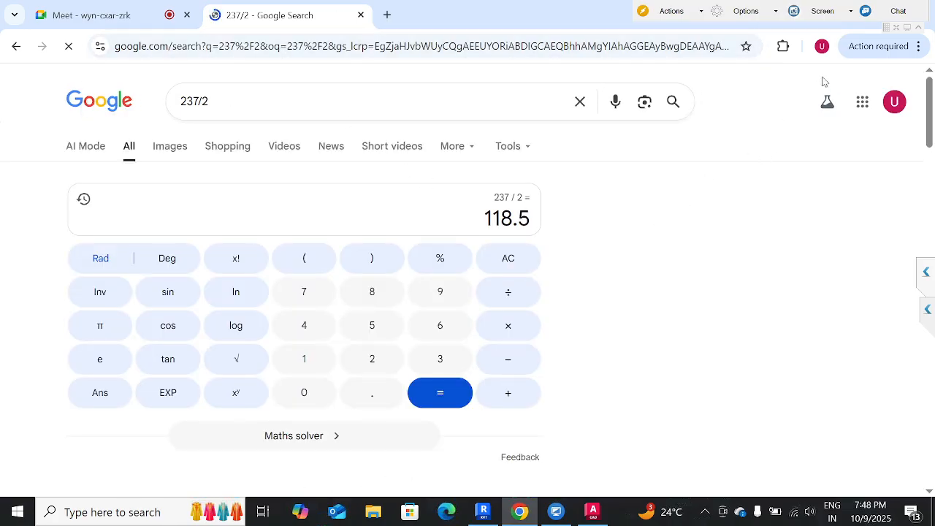
pyautogui.moveTo(492, 16); pyautogui.dragTo(570, 214)
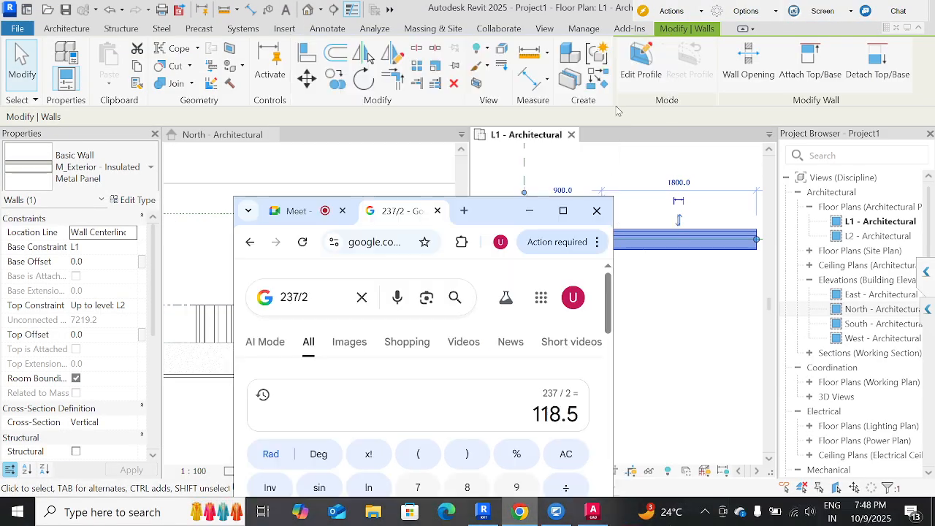
pyautogui.click(525, 211)
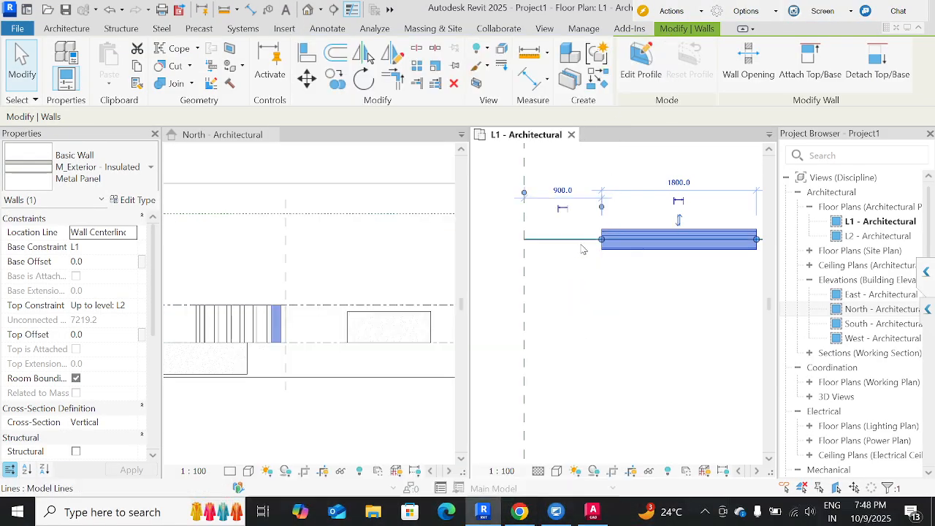
# Add an aligned dimension from the model line to the lower face of the wall nearest the vertical reference plane.
pyautogui.scroll(3, 577, 244)
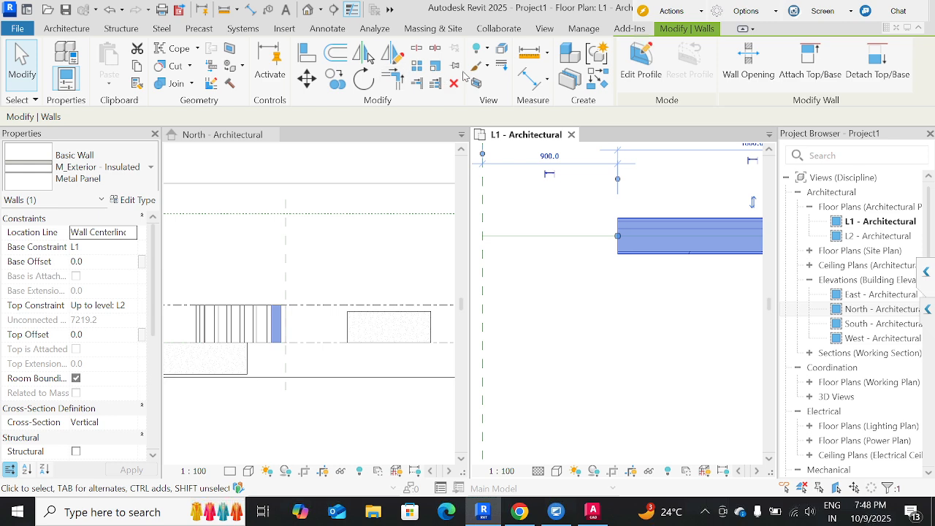
pyautogui.click(528, 78)
pyautogui.click(571, 237)
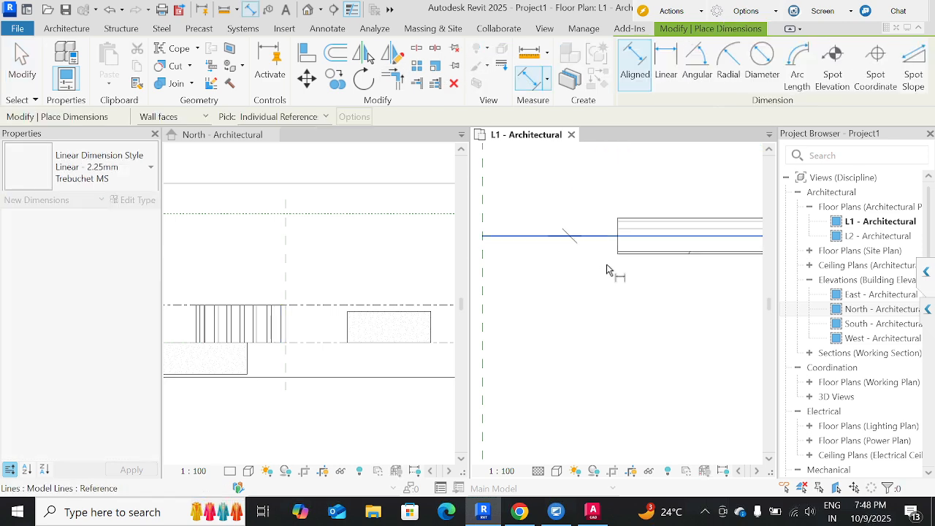
pyautogui.click(626, 253)
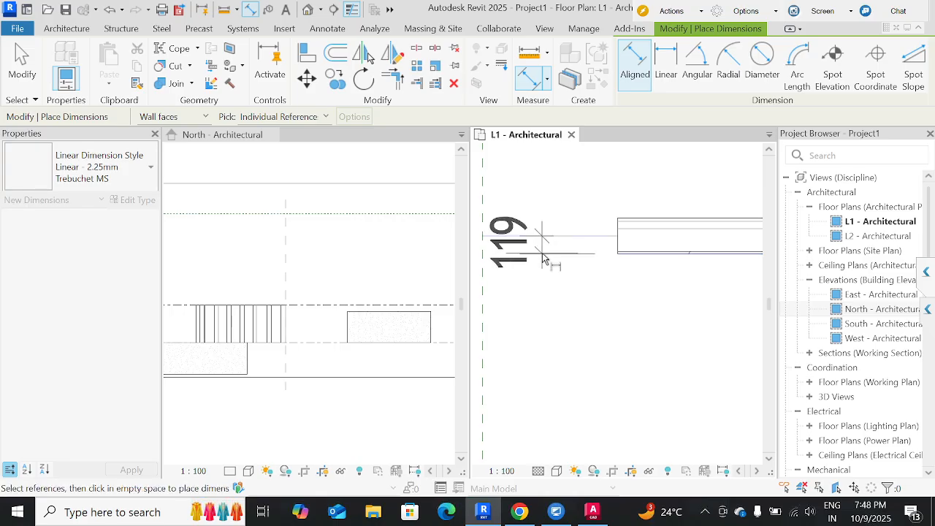
pyautogui.click(544, 257)
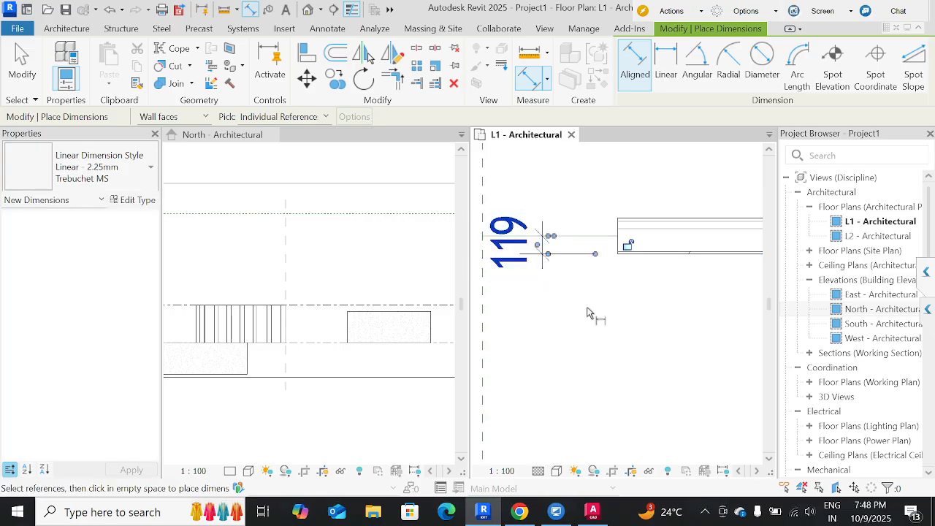
pyautogui.press('Escape')
pyautogui.press('Escape')
# Set the project's length units to round to 3 decimal places in millimeters.
pyautogui.press('u')
pyautogui.press('n')
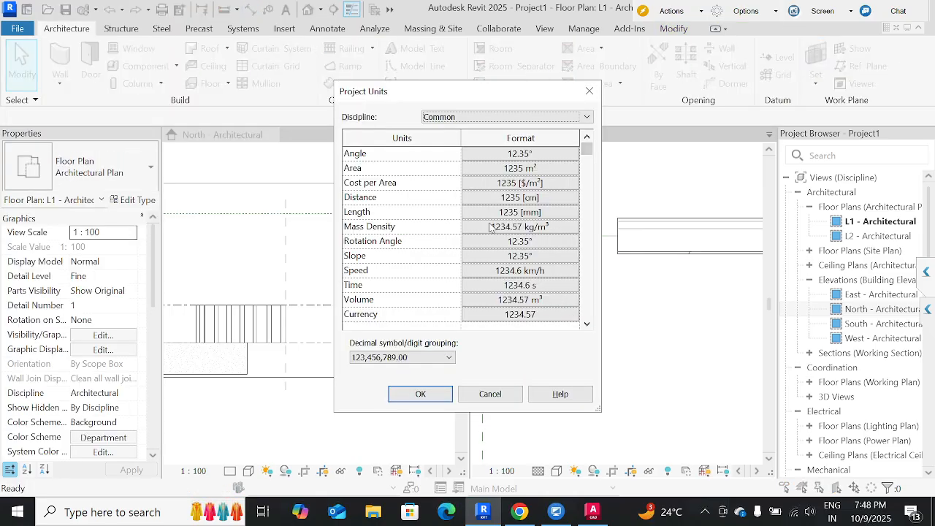
pyautogui.click(532, 200)
pyautogui.click(529, 213)
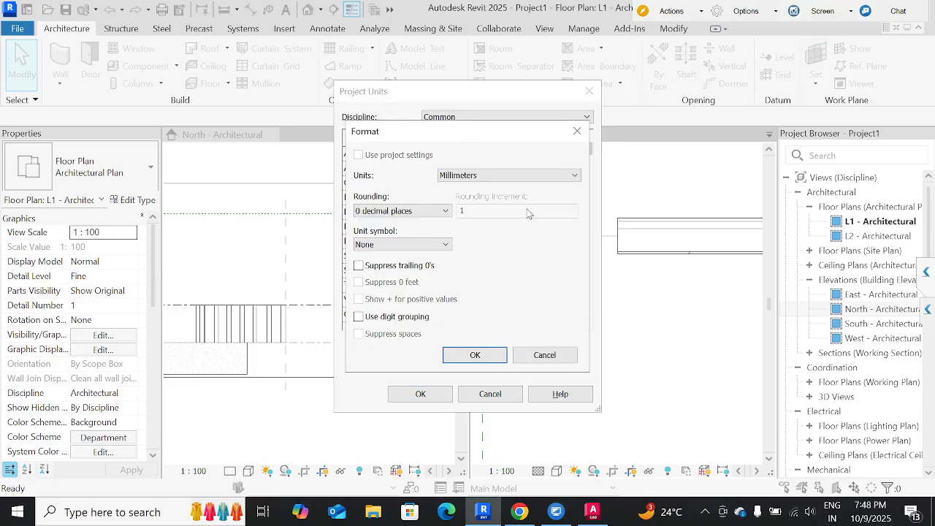
pyautogui.click(401, 211)
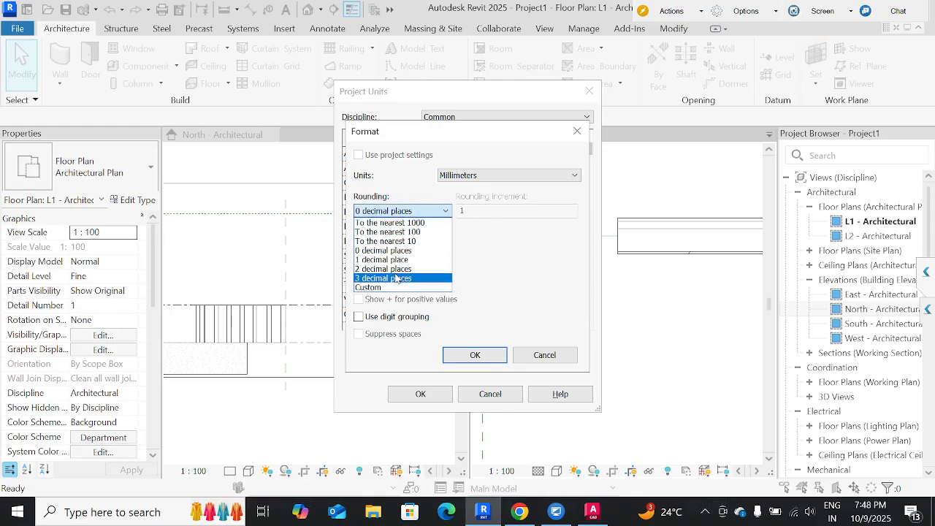
pyautogui.click(397, 279)
pyautogui.click(475, 355)
pyautogui.click(434, 393)
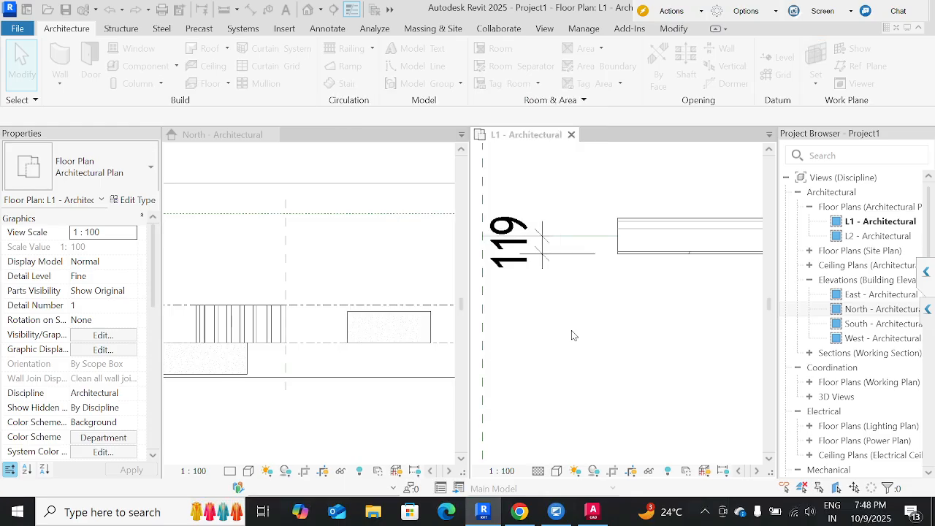
# Make the wall dimension's Linear - 2.25mm Trebuchet MS type use the project settings for its primary units format.
pyautogui.click(559, 314)
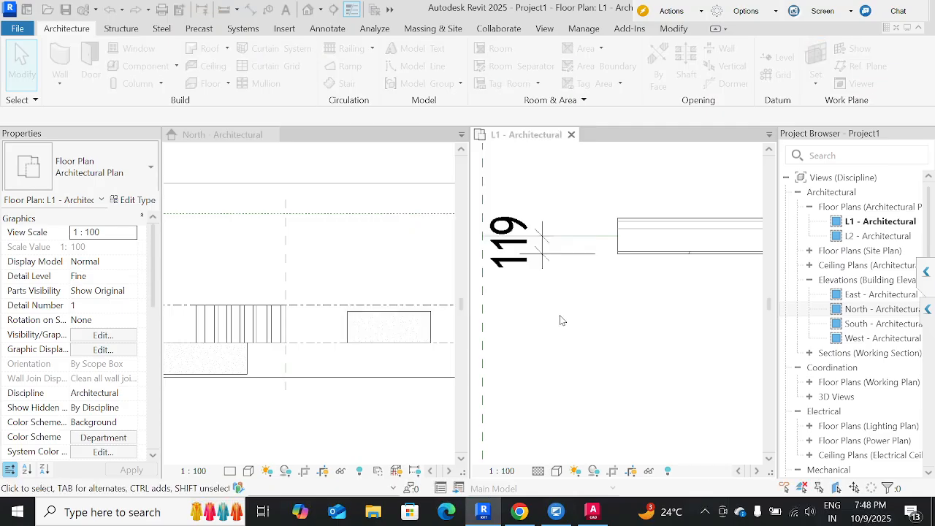
pyautogui.click(550, 269)
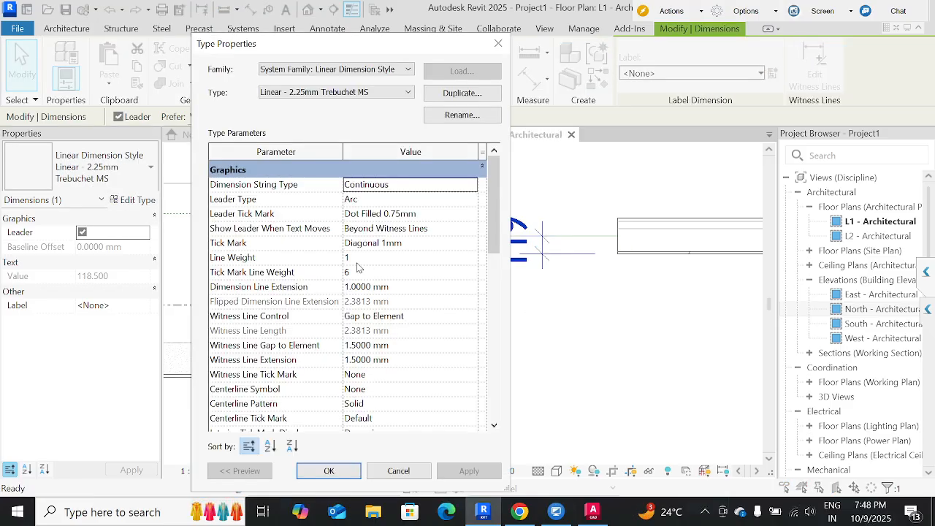
pyautogui.scroll(-6, 359, 283)
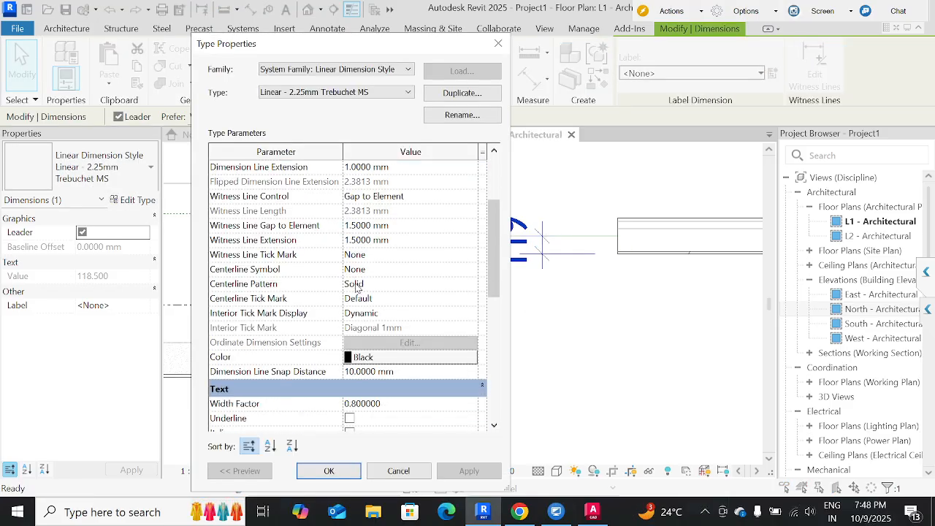
pyautogui.scroll(-4, 358, 288)
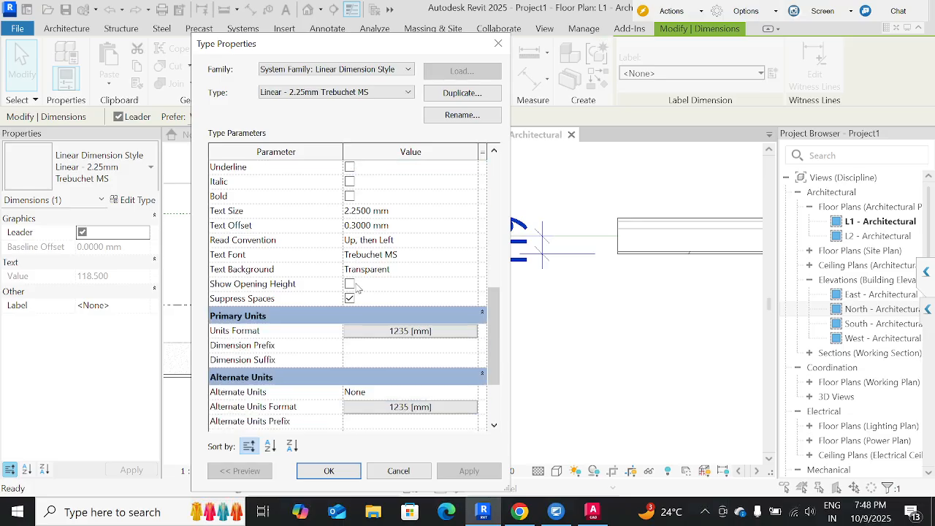
pyautogui.scroll(-2, 391, 321)
pyautogui.click(412, 331)
pyautogui.click(417, 288)
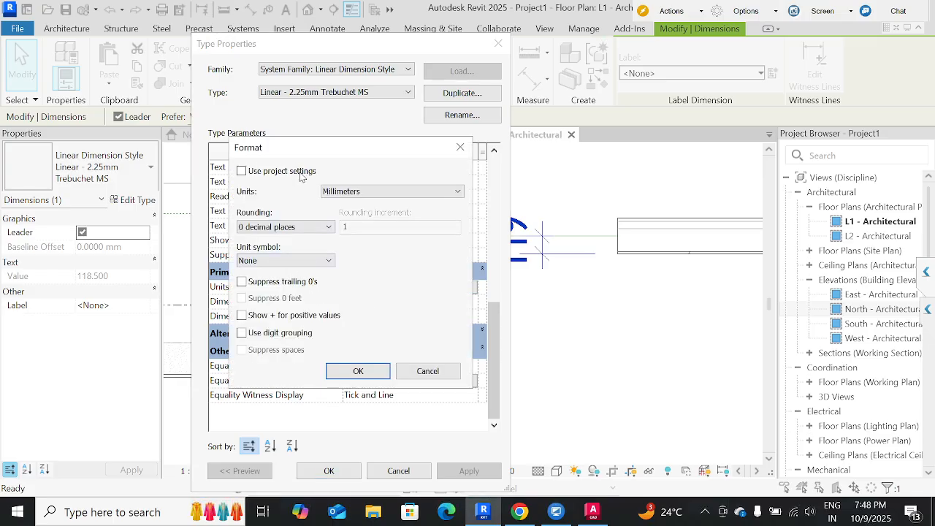
pyautogui.click(296, 174)
pyautogui.click(358, 371)
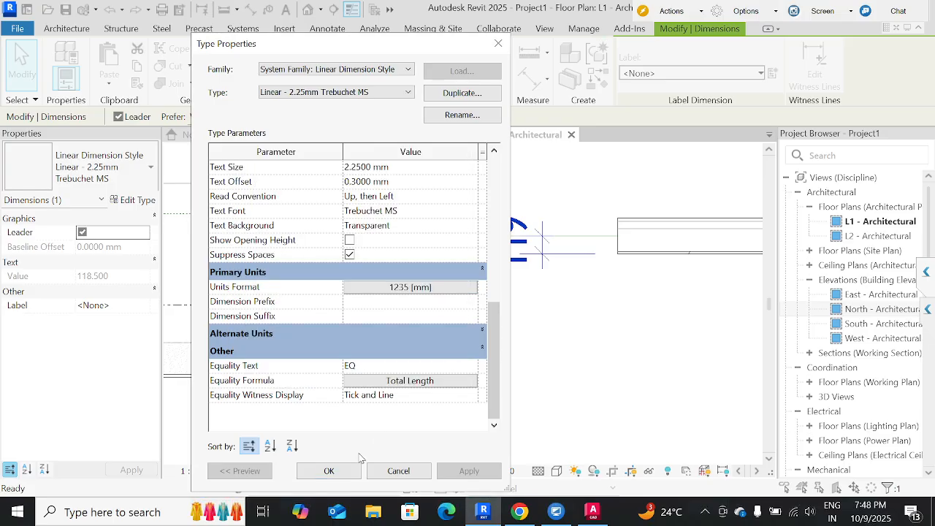
pyautogui.click(348, 473)
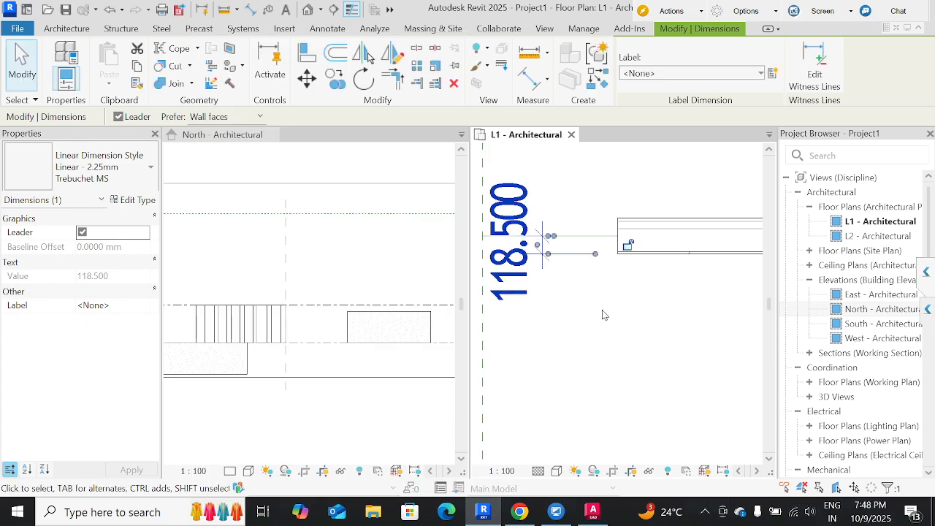
pyautogui.press('Escape')
# Examine the layer structure and thicknesses of the neighbouring wall whose location line is Core Centerline.
pyautogui.moveTo(630, 334); pyautogui.dragTo(557, 339, button='middle')
pyautogui.scroll(-3, 557, 339)
pyautogui.click(580, 302)
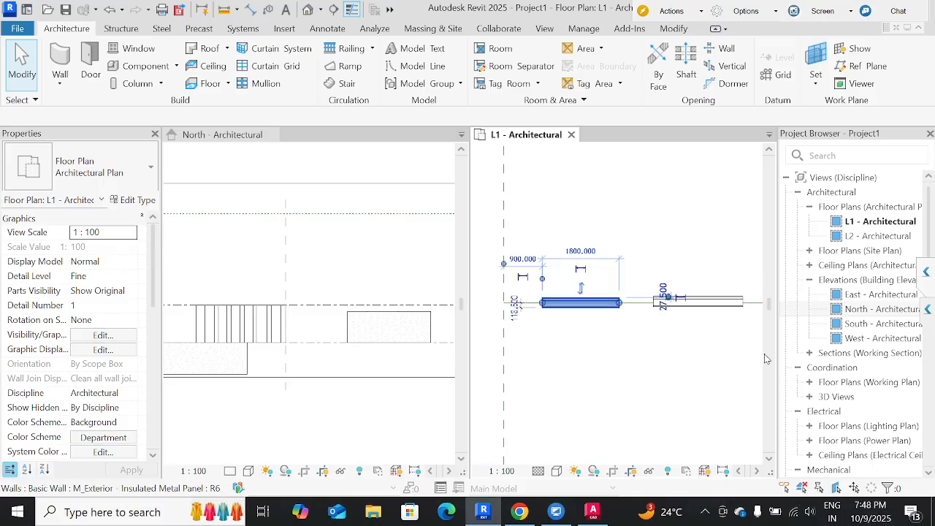
pyautogui.click(692, 352)
pyautogui.click(696, 301)
pyautogui.scroll(4, 689, 322)
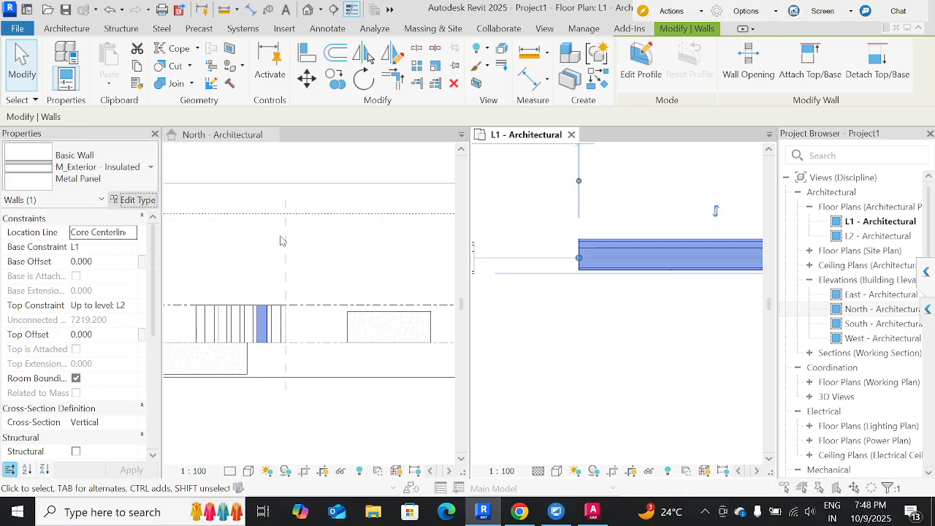
pyautogui.click(136, 199)
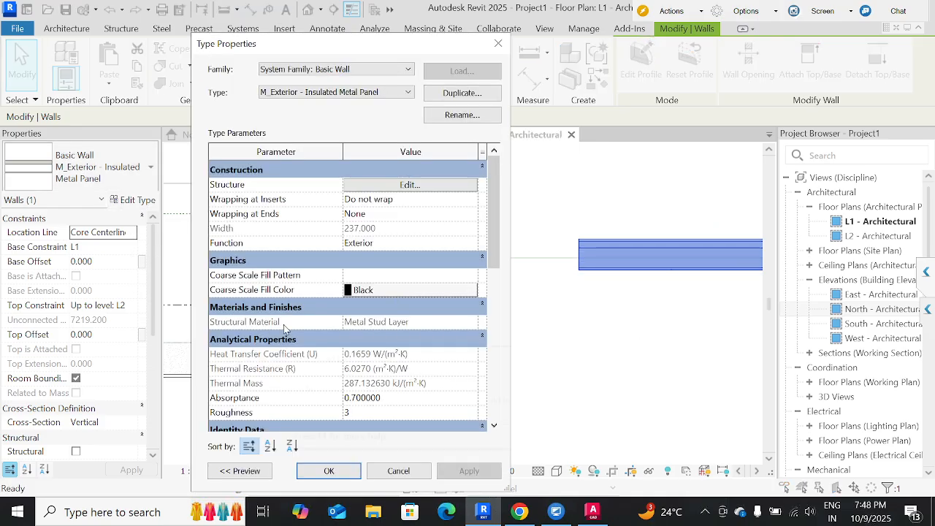
pyautogui.click(407, 187)
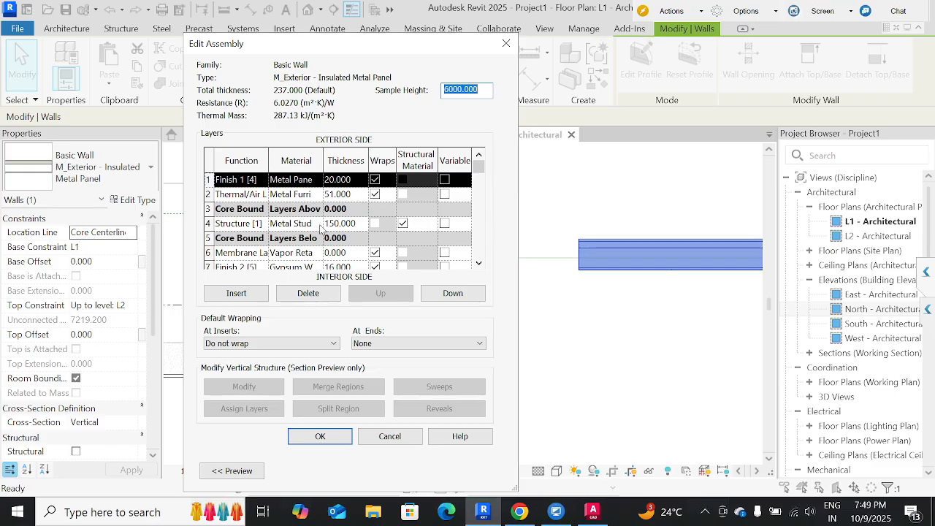
pyautogui.scroll(-1, 340, 228)
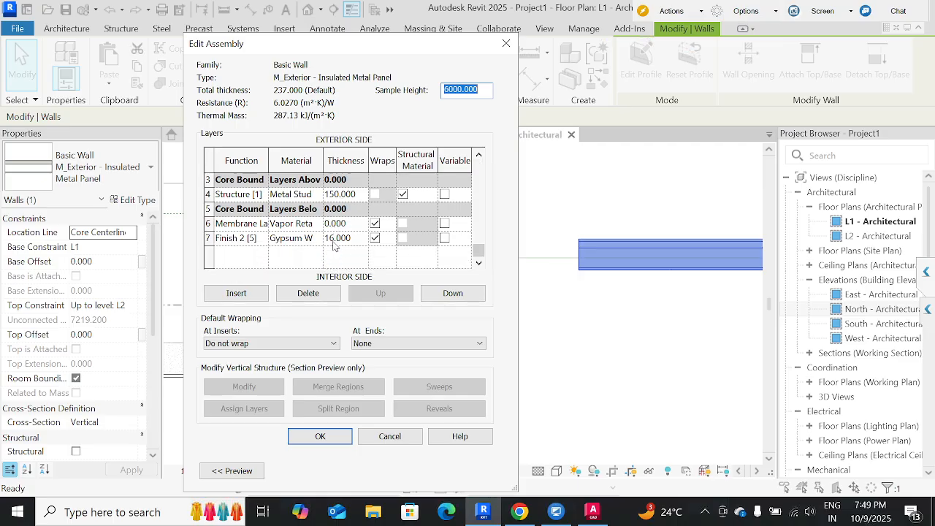
pyautogui.scroll(1, 333, 249)
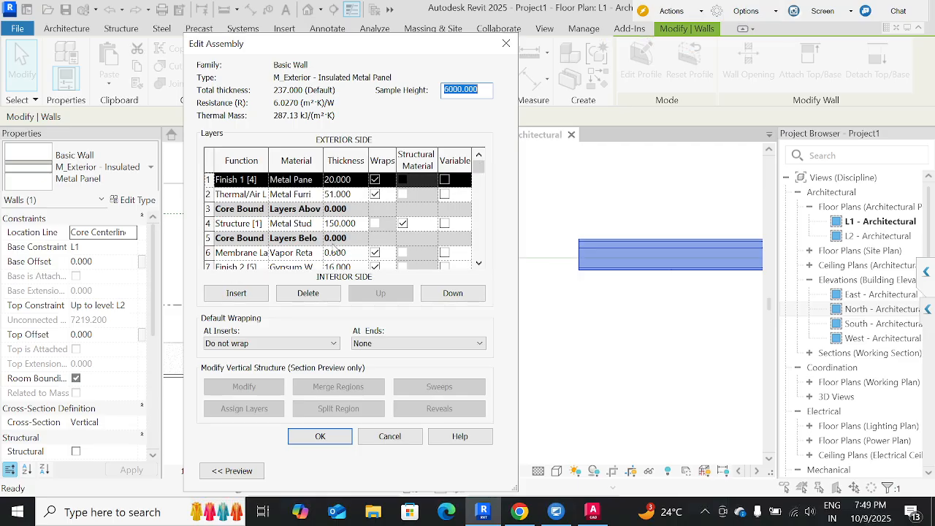
pyautogui.scroll(-1, 333, 249)
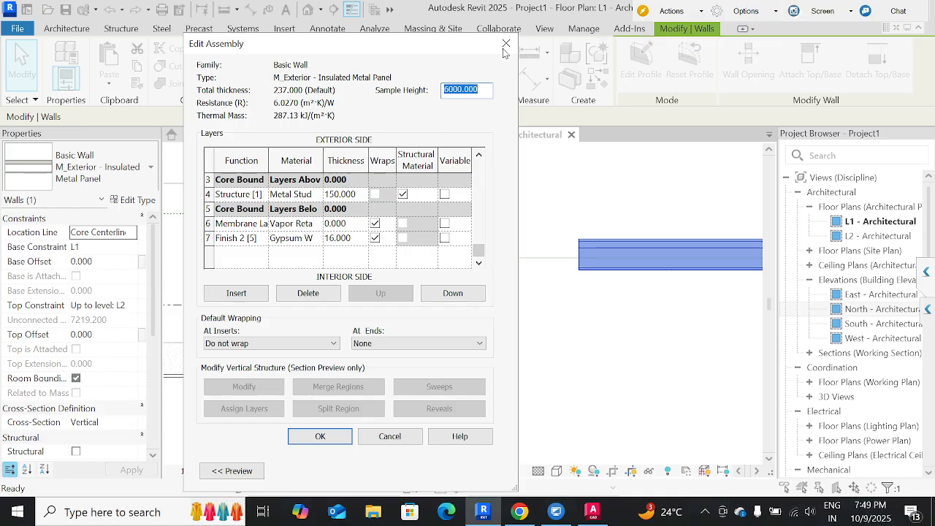
# Switch to Chrome to calculate 16+75, then return to Revit and close the wall's layer structure without changes.
pyautogui.click(520, 511)
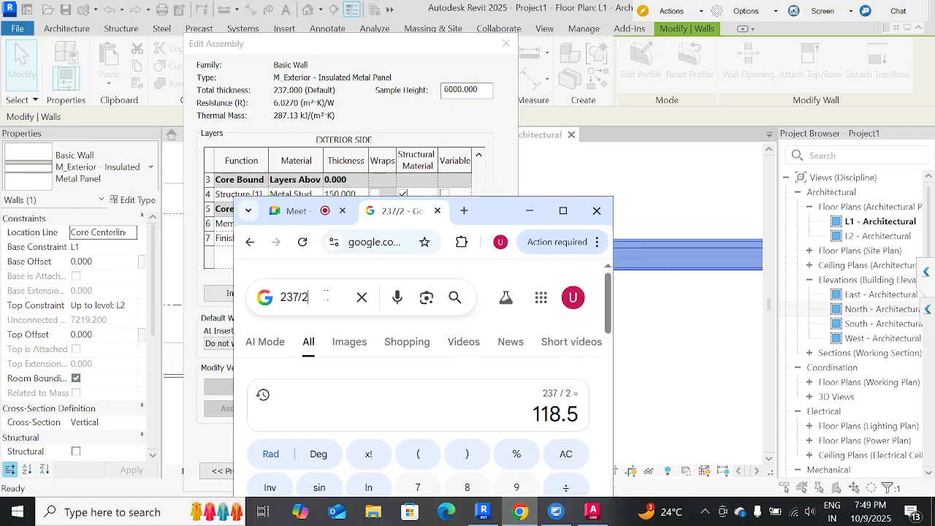
pyautogui.moveTo(325, 296); pyautogui.dragTo(250, 287)
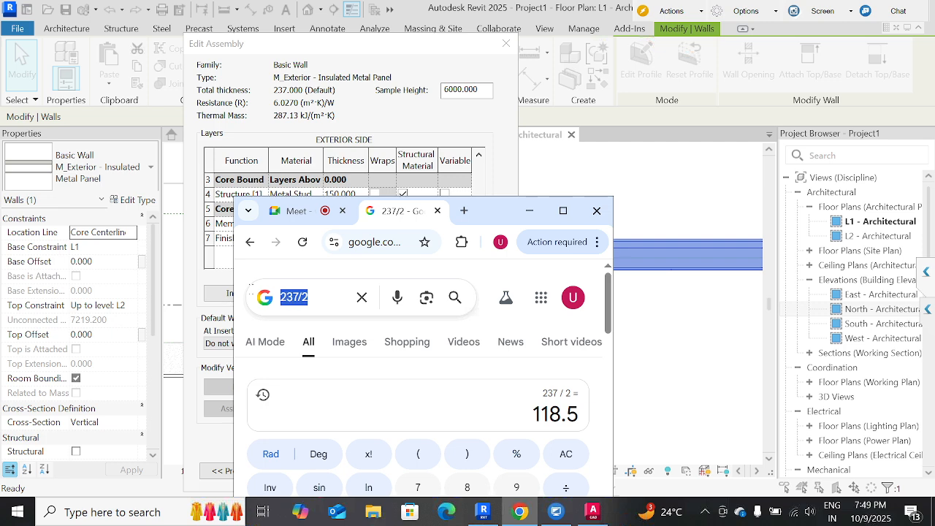
pyautogui.write('16+75')
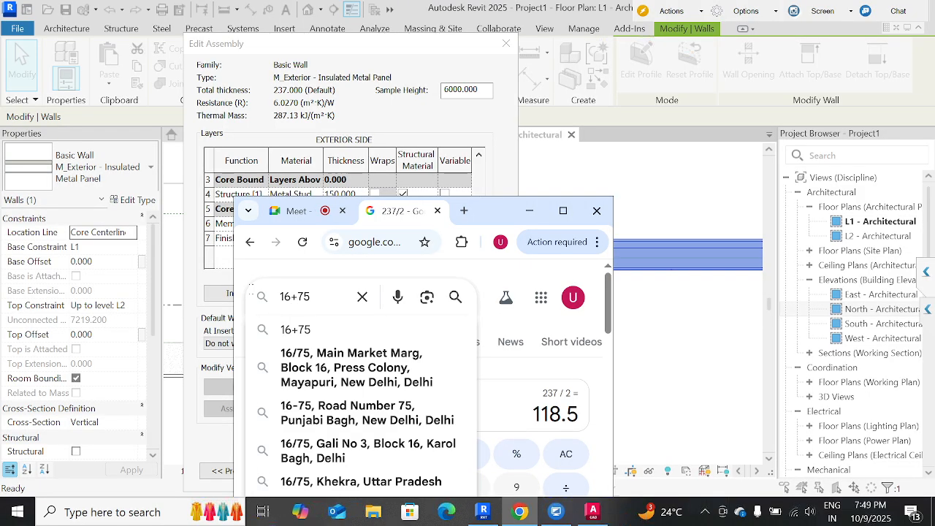
pyautogui.press('Return')
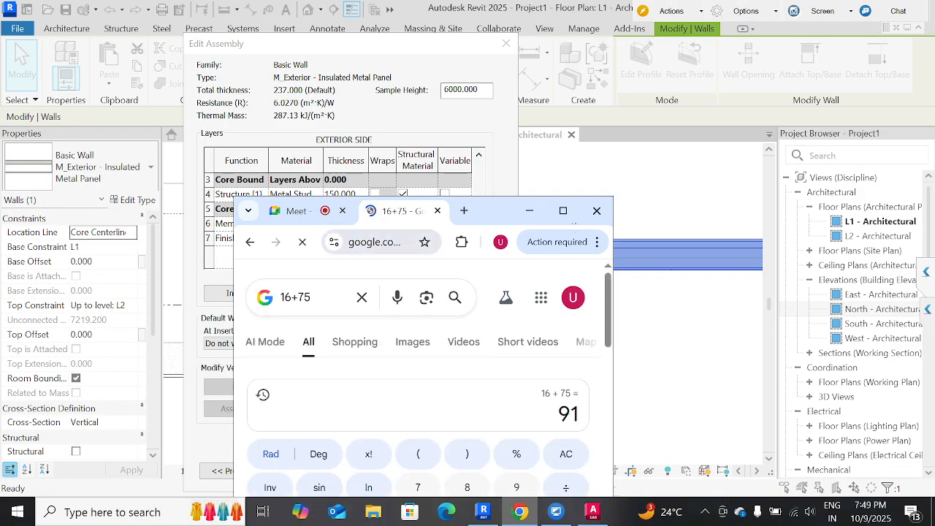
pyautogui.click(530, 212)
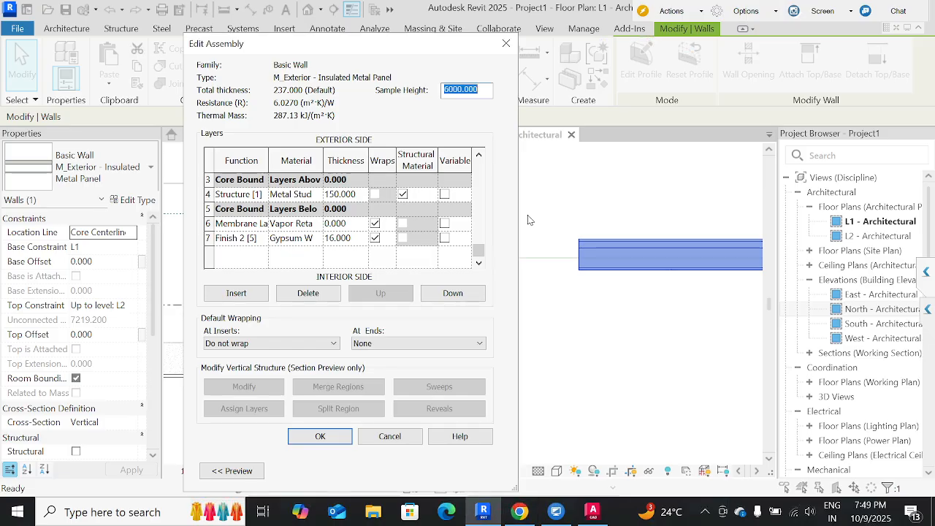
pyautogui.click(505, 43)
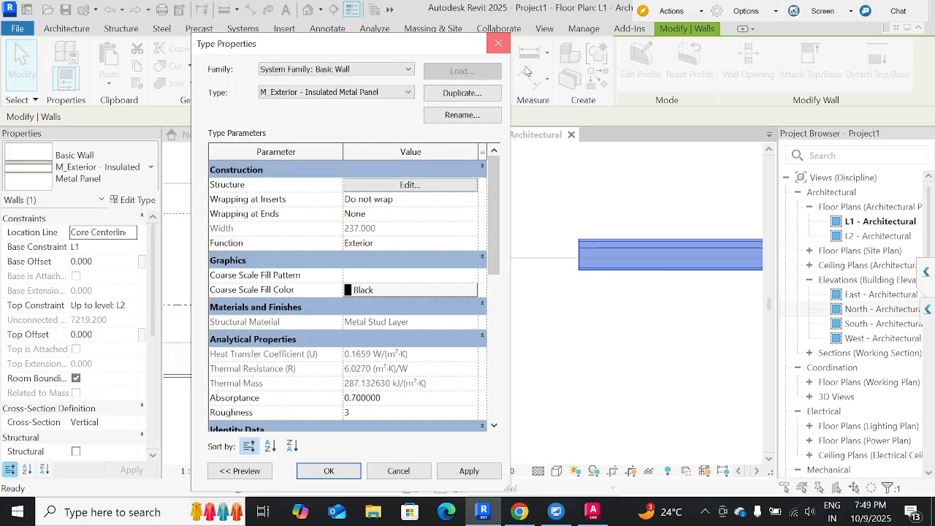
# Add an aligned dimension between the model line and the lower face of the wall whose location line is Core Centerline.
pyautogui.press('Escape')
pyautogui.click(529, 76)
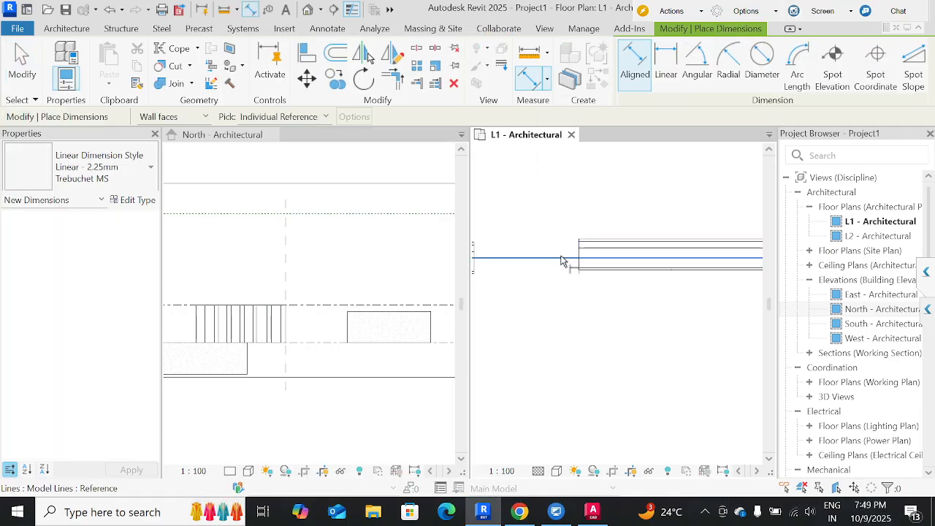
pyautogui.click(563, 261)
pyautogui.click(590, 270)
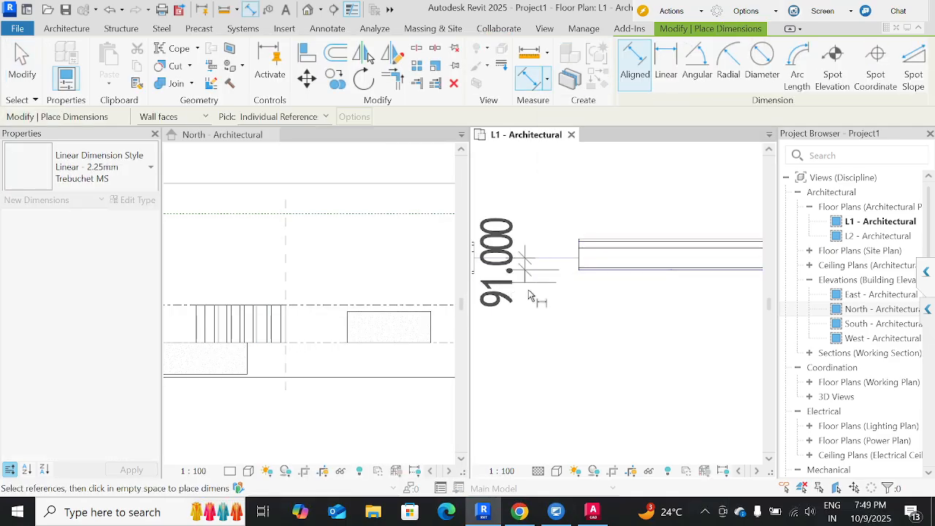
pyautogui.click(530, 296)
pyautogui.scroll(-2, 601, 424)
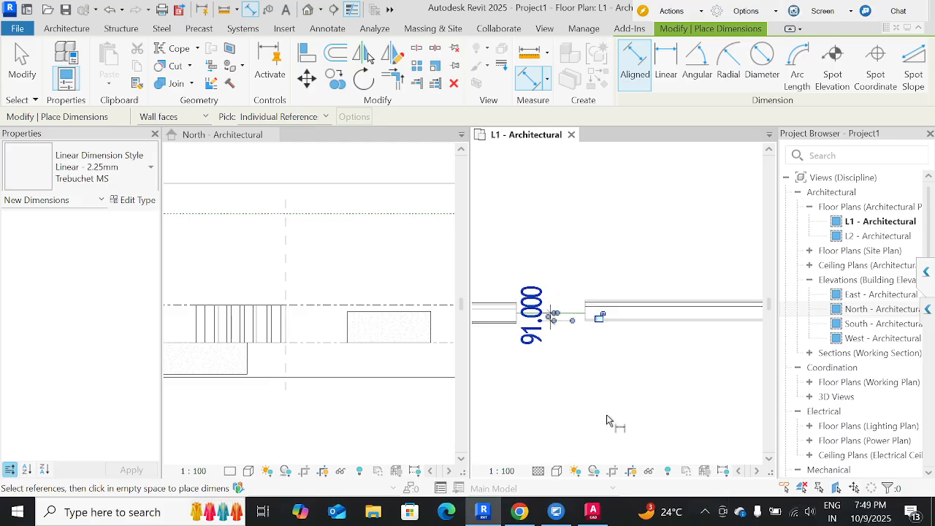
pyautogui.moveTo(672, 396); pyautogui.dragTo(635, 386, button='middle')
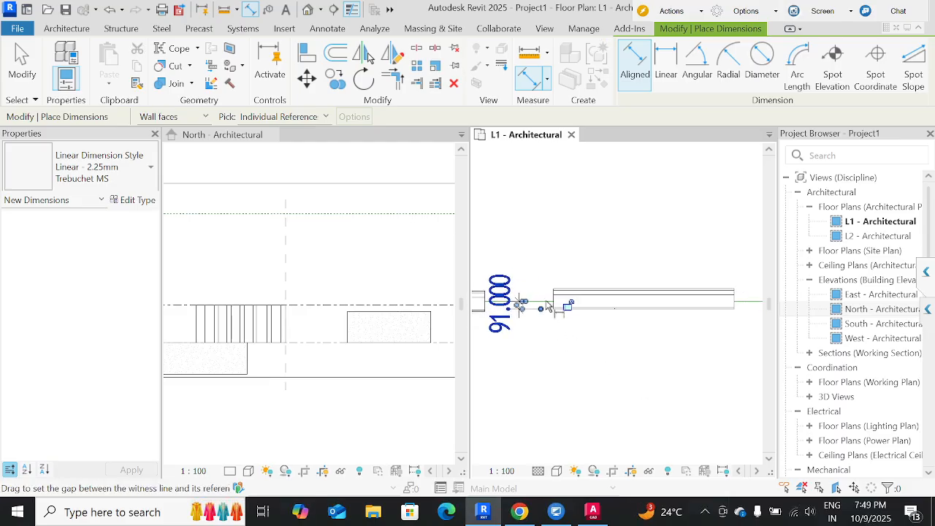
pyautogui.moveTo(659, 335); pyautogui.dragTo(484, 336, button='middle')
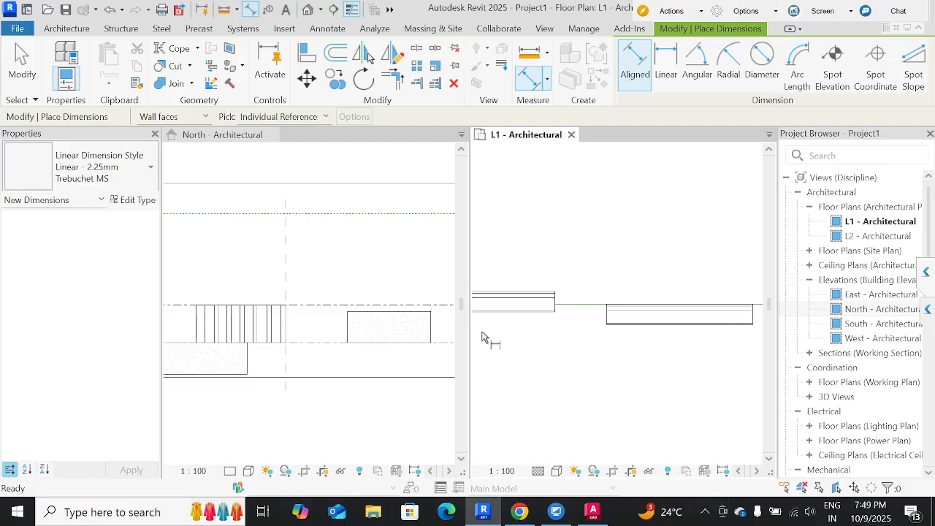
pyautogui.press('Escape')
pyautogui.press('Escape')
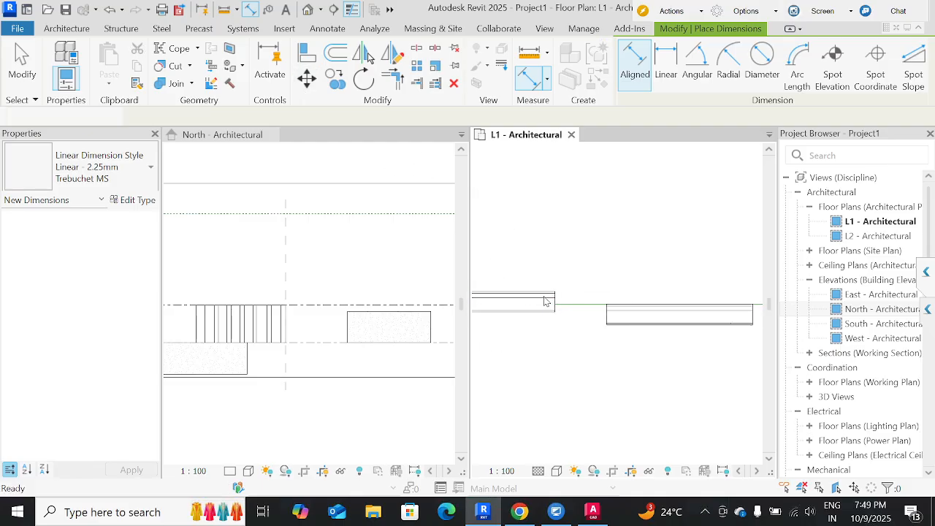
# Compare the location line settings of the next two walls in the row and their positions against the model line.
pyautogui.click(546, 303)
pyautogui.press('Escape')
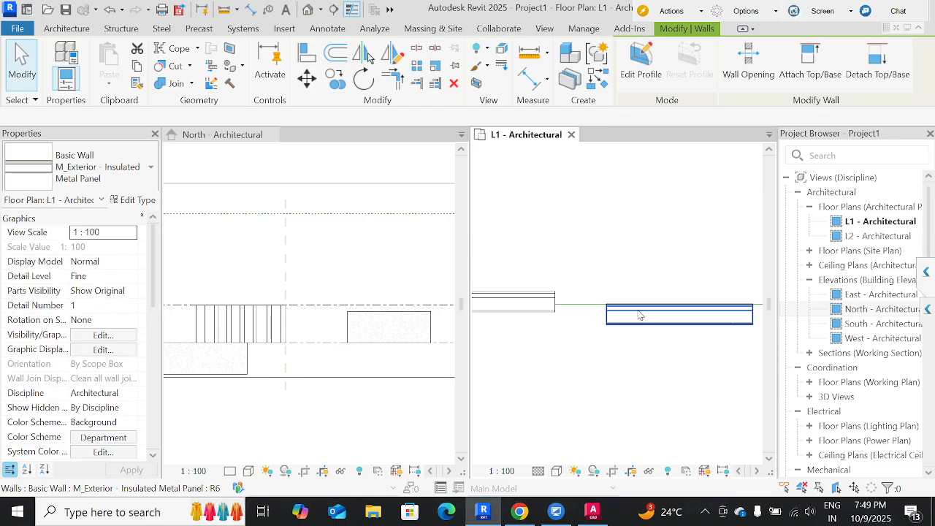
pyautogui.click(633, 305)
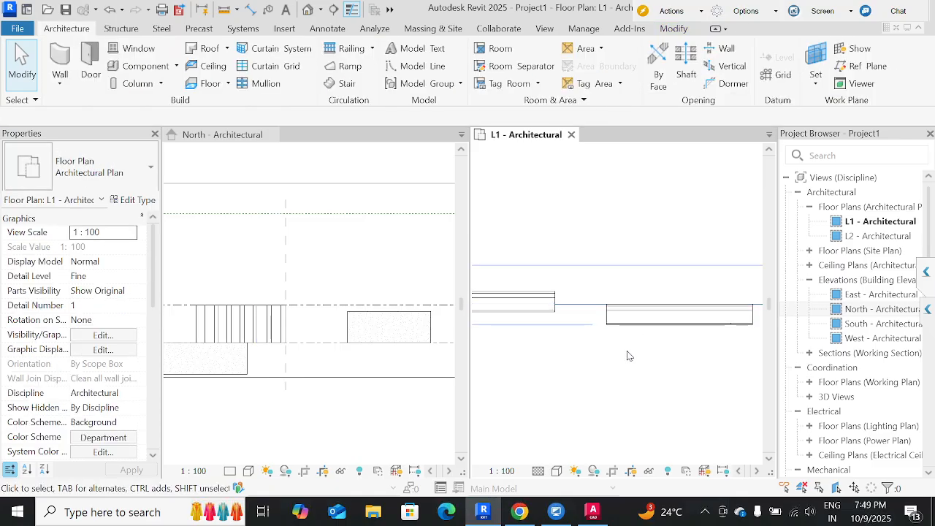
pyautogui.press('Escape')
pyautogui.click(544, 296)
pyautogui.moveTo(585, 362); pyautogui.dragTo(613, 362, button='middle')
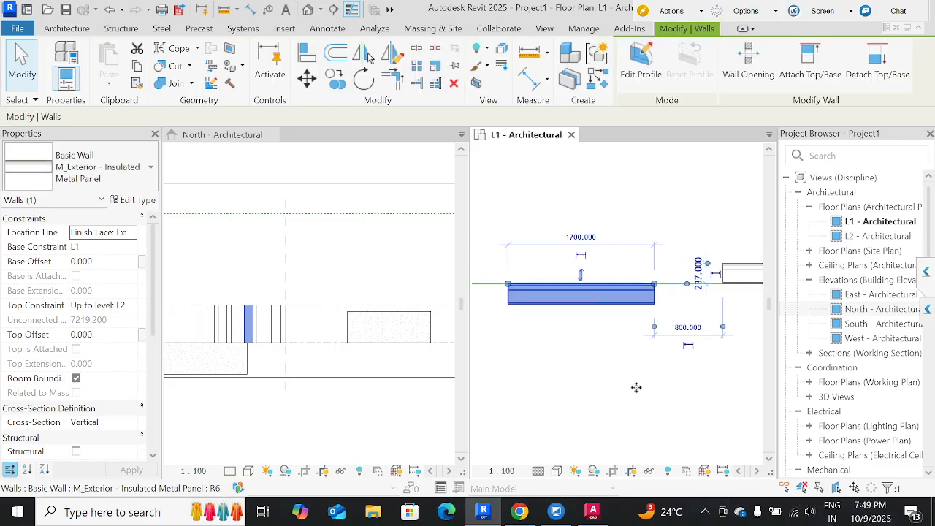
pyautogui.moveTo(672, 392); pyautogui.dragTo(500, 384, button='middle')
pyautogui.click(621, 268)
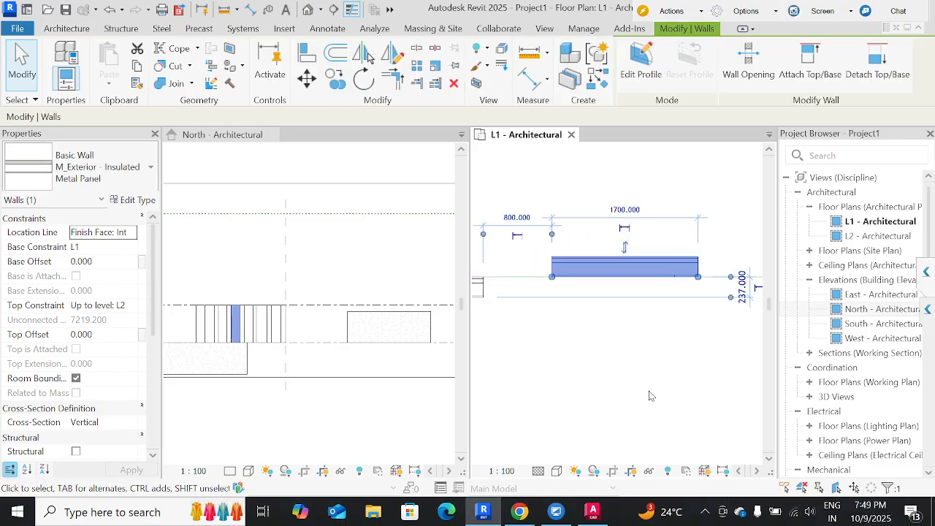
pyautogui.scroll(2, 549, 286)
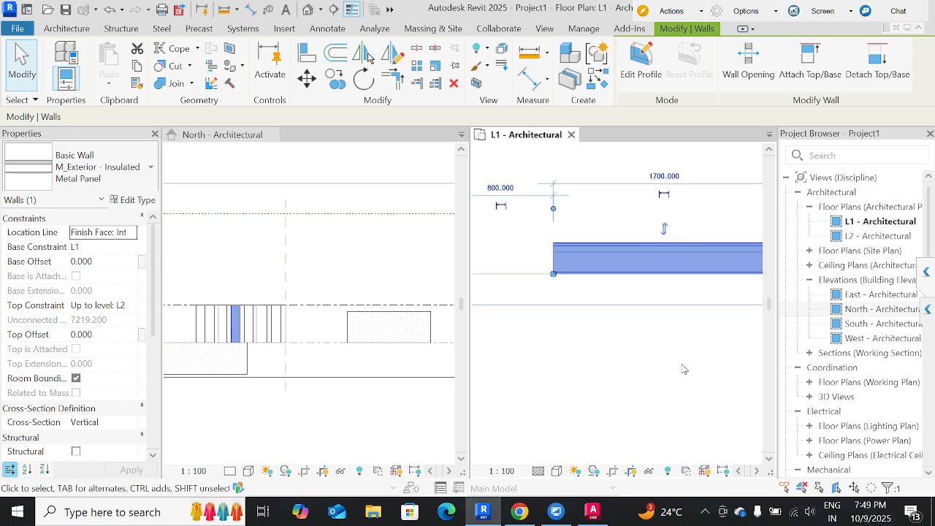
# Inspect the location line of the wall after the Finish Face walls and how its layers sit on the model line.
pyautogui.moveTo(682, 370); pyautogui.dragTo(494, 384, button='middle')
pyautogui.scroll(-3, 495, 384)
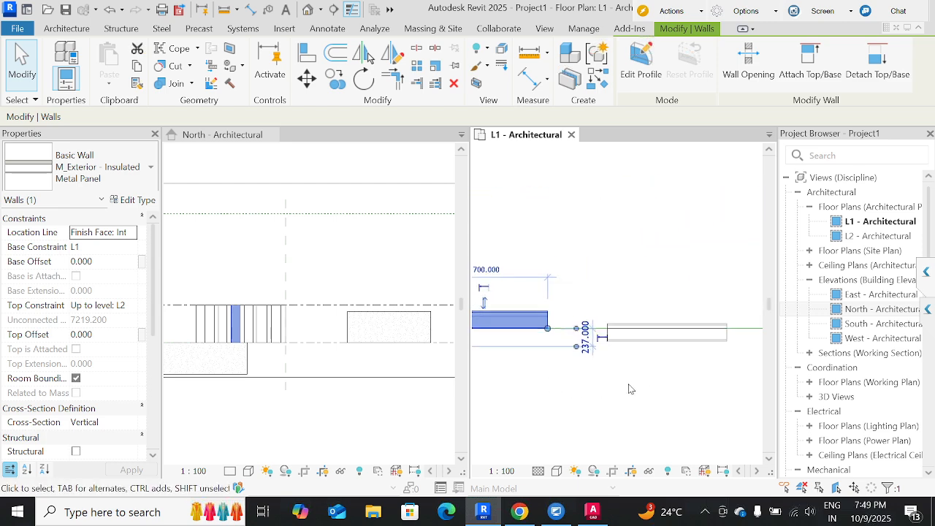
pyautogui.click(648, 336)
pyautogui.scroll(4, 604, 327)
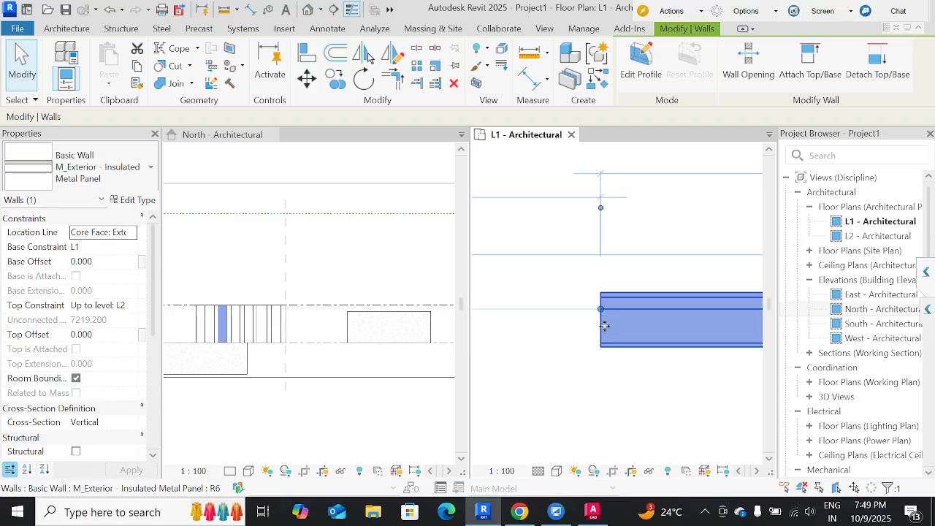
pyautogui.scroll(1, 605, 326)
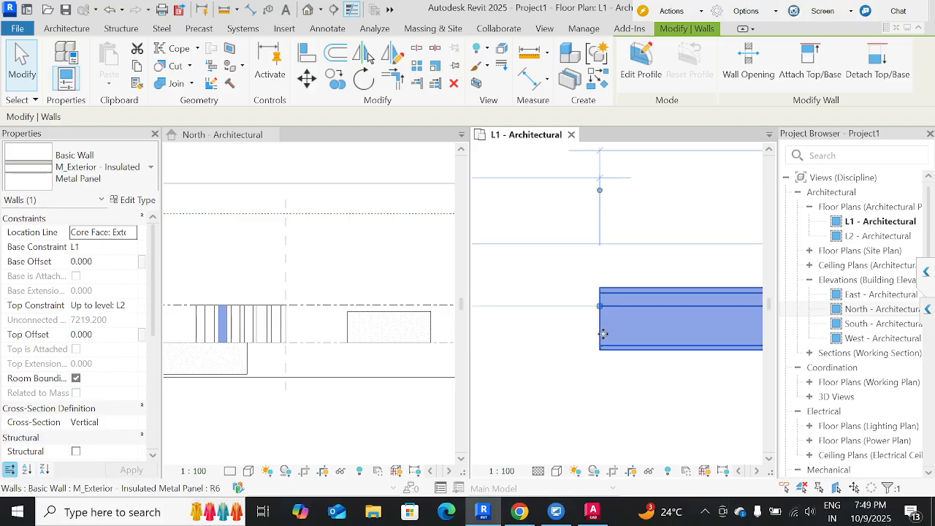
pyautogui.moveTo(665, 407); pyautogui.dragTo(463, 372, button='middle')
pyautogui.scroll(-2, 450, 368)
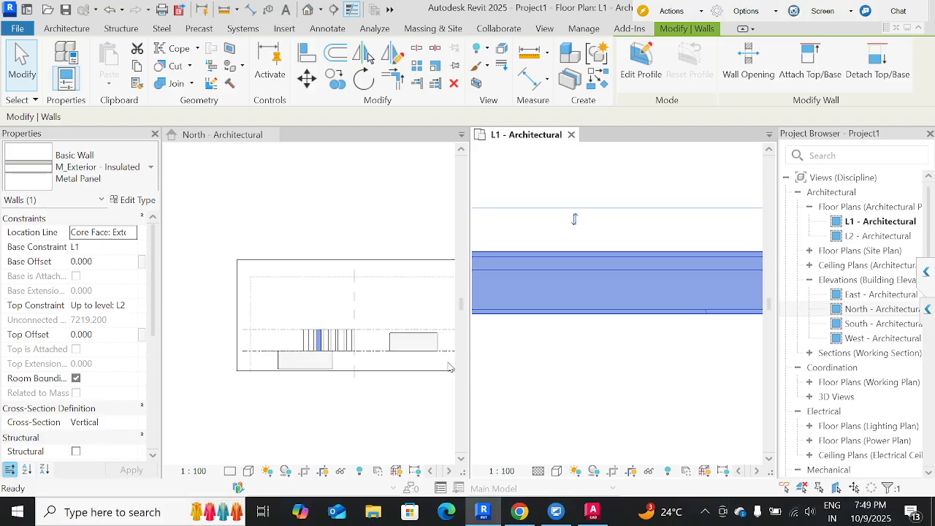
pyautogui.scroll(-3, 563, 386)
pyautogui.scroll(4, 692, 371)
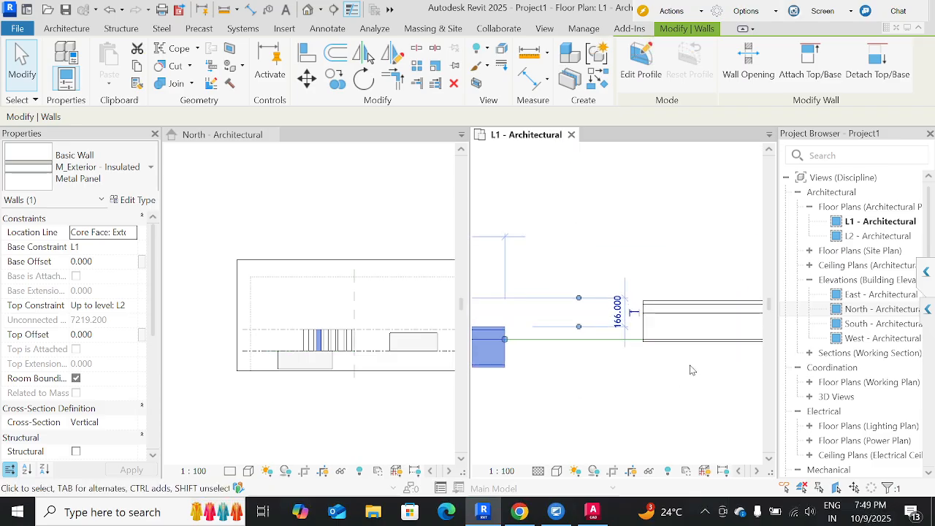
pyautogui.moveTo(580, 410); pyautogui.dragTo(562, 410, button='middle')
pyautogui.scroll(-4, 548, 406)
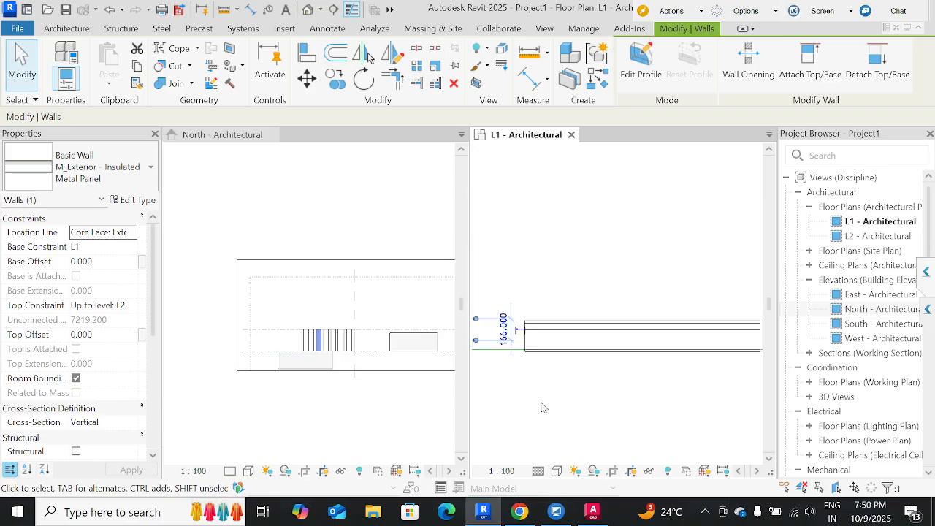
pyautogui.moveTo(752, 394); pyautogui.dragTo(838, 372, button='middle')
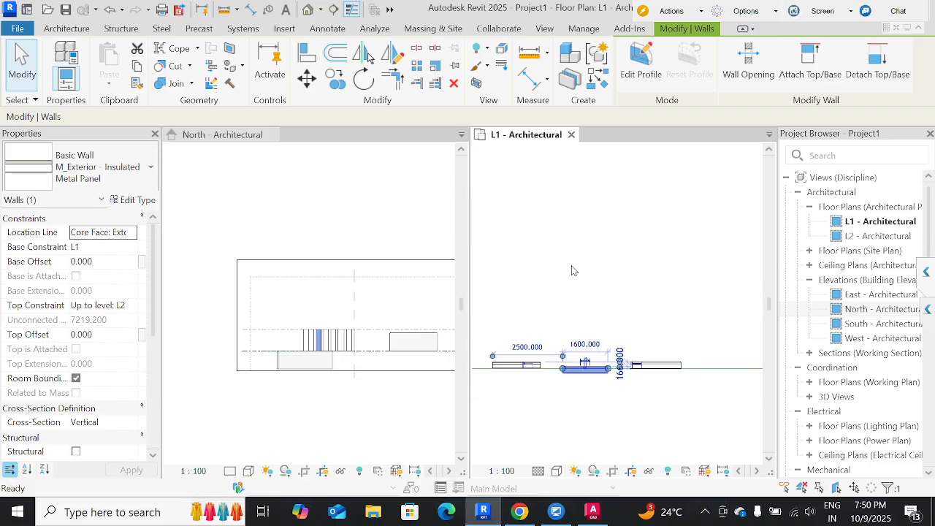
# Deselect the wall and review the two dimensioned walls at the start of the row.
pyautogui.click(567, 280)
pyautogui.moveTo(678, 302); pyautogui.dragTo(928, 296, button='middle')
pyautogui.scroll(-2, 691, 307)
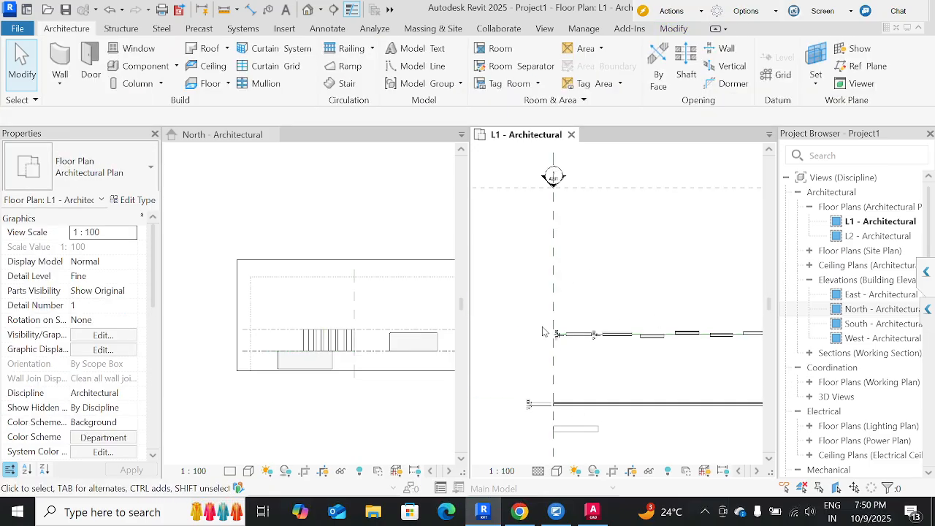
pyautogui.scroll(3, 589, 343)
pyautogui.scroll(2, 577, 346)
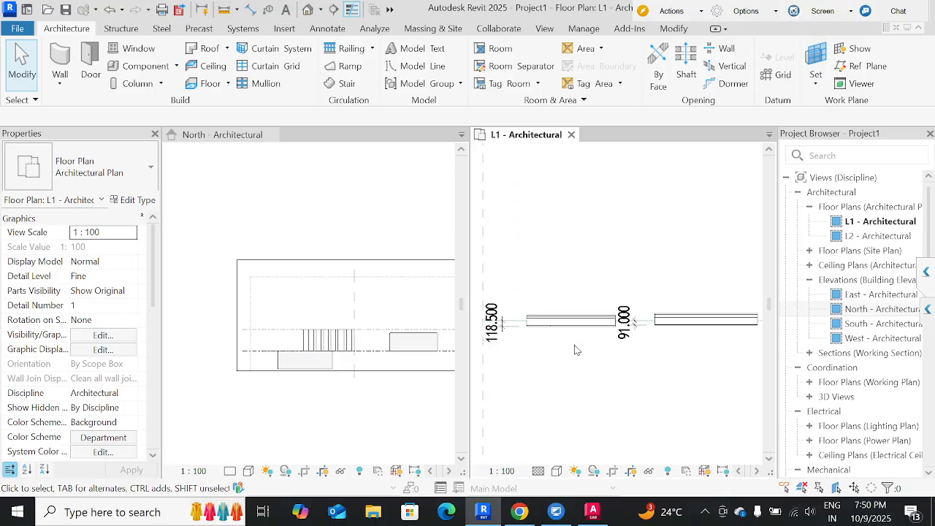
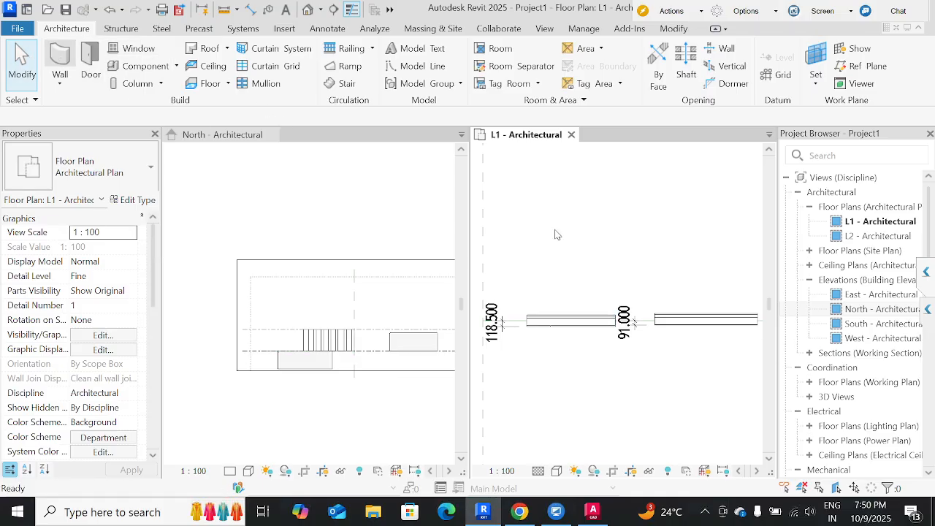
# Draw a closed rectangle of four chained walls, about 4160 by 3400 mm, in the empty area above the wall row.
pyautogui.press('w')
pyautogui.press('a')
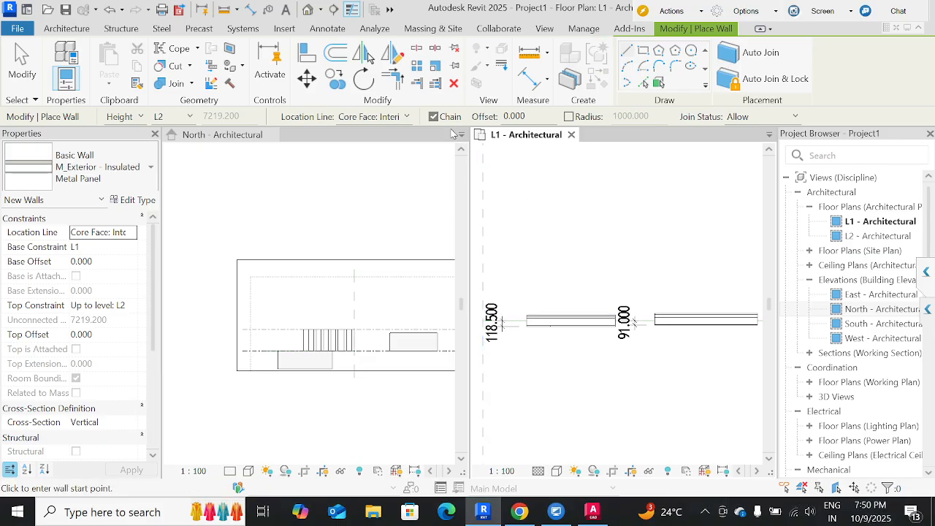
pyautogui.scroll(-3, 583, 202)
pyautogui.moveTo(583, 203); pyautogui.dragTo(531, 397, button='middle')
pyautogui.click(507, 298)
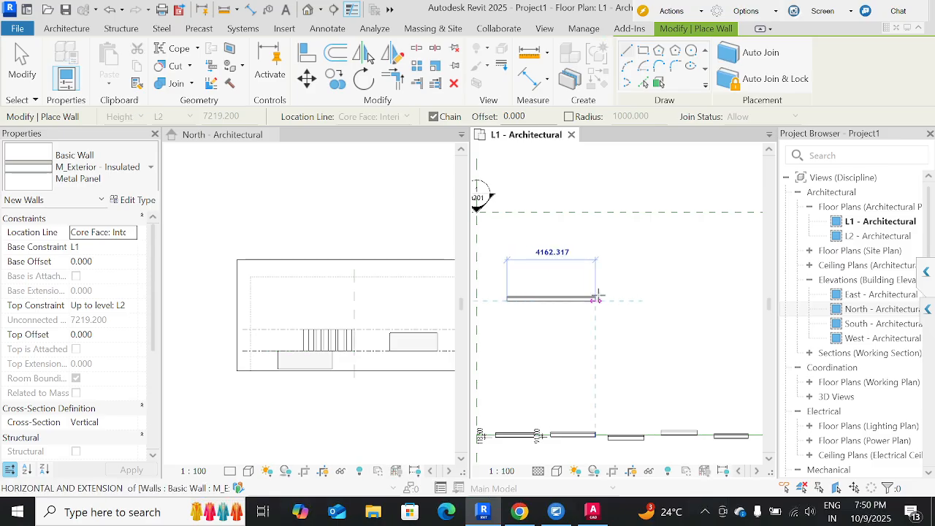
pyautogui.click(597, 297)
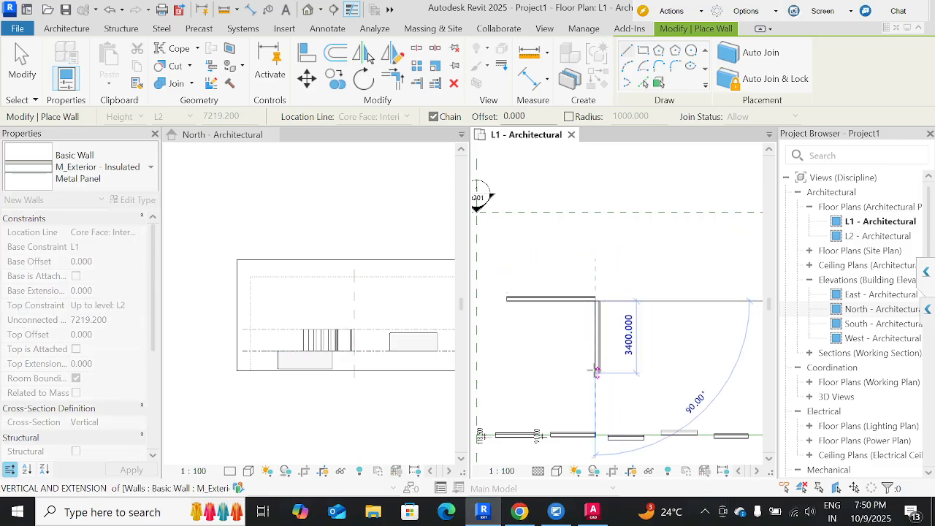
pyautogui.click(596, 371)
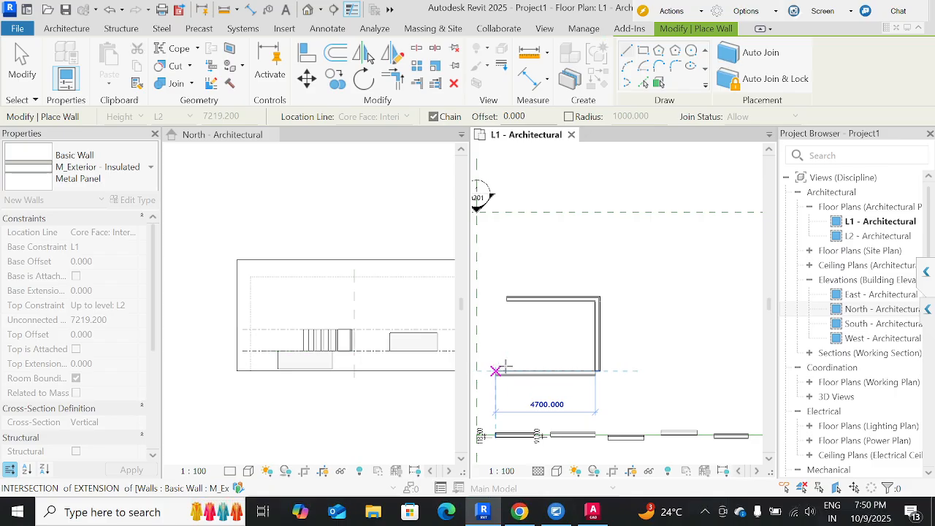
pyautogui.click(507, 371)
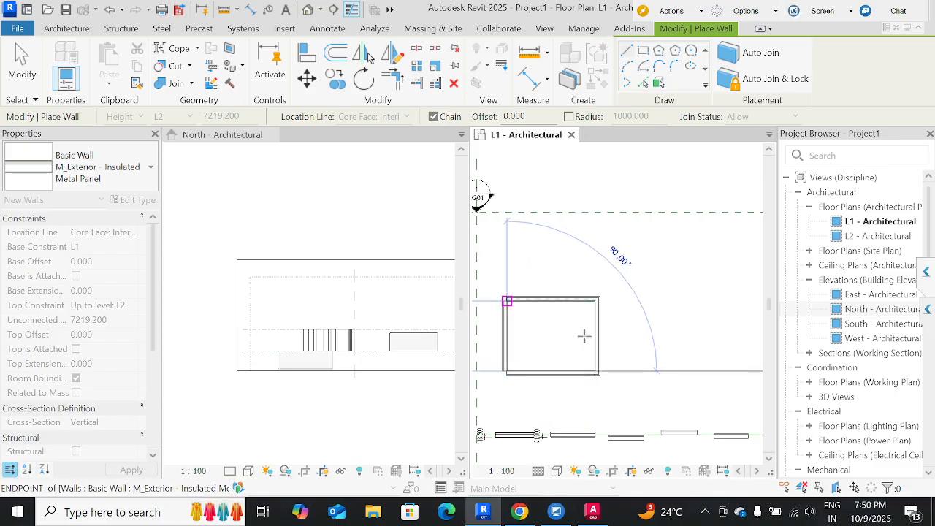
pyautogui.click(506, 298)
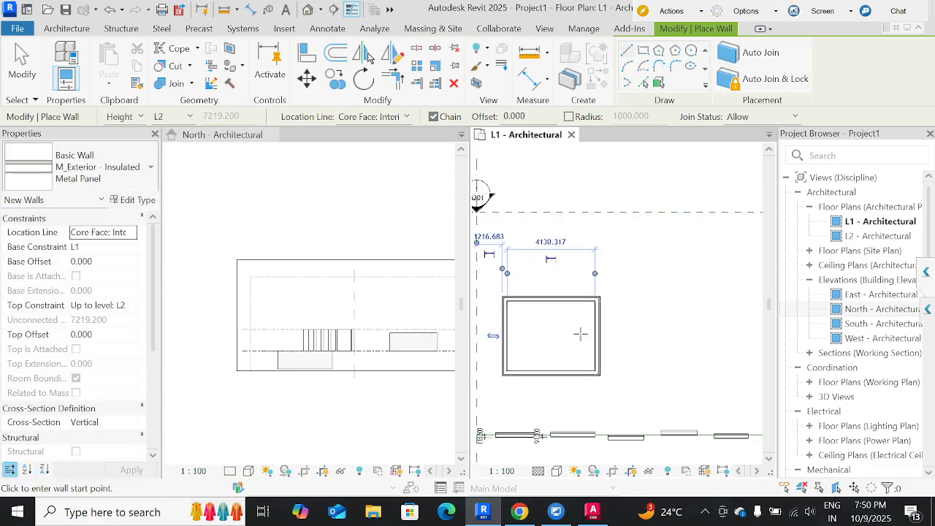
# Turn off Chain, draw three separate walls about 4500, 3600 and 800 mm long around the rectangle, and re-enable Chain.
pyautogui.click(434, 117)
pyautogui.click(576, 226)
pyautogui.click(672, 226)
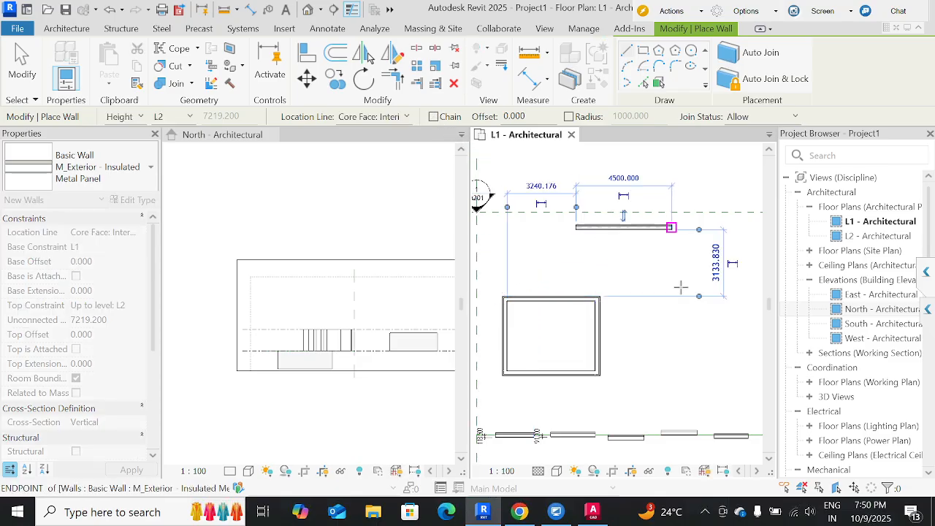
pyautogui.click(685, 245)
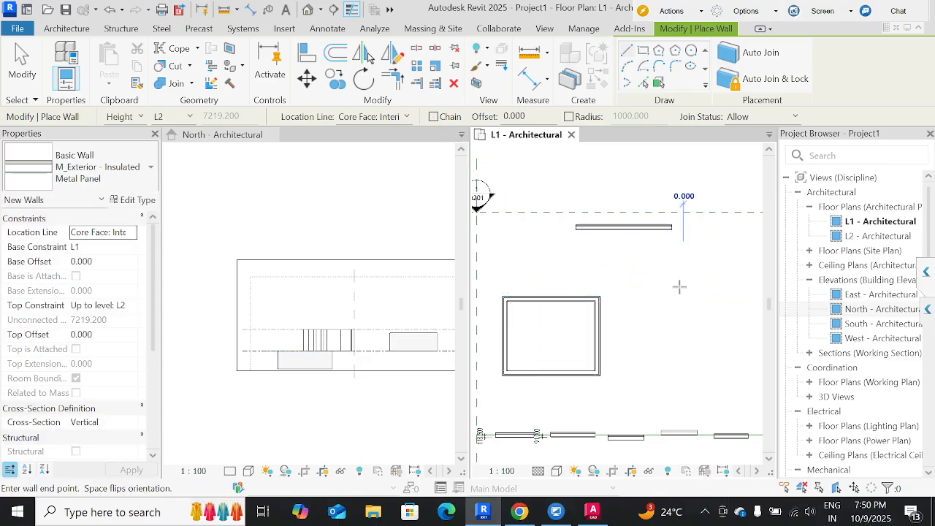
pyautogui.click(685, 325)
pyautogui.click(644, 340)
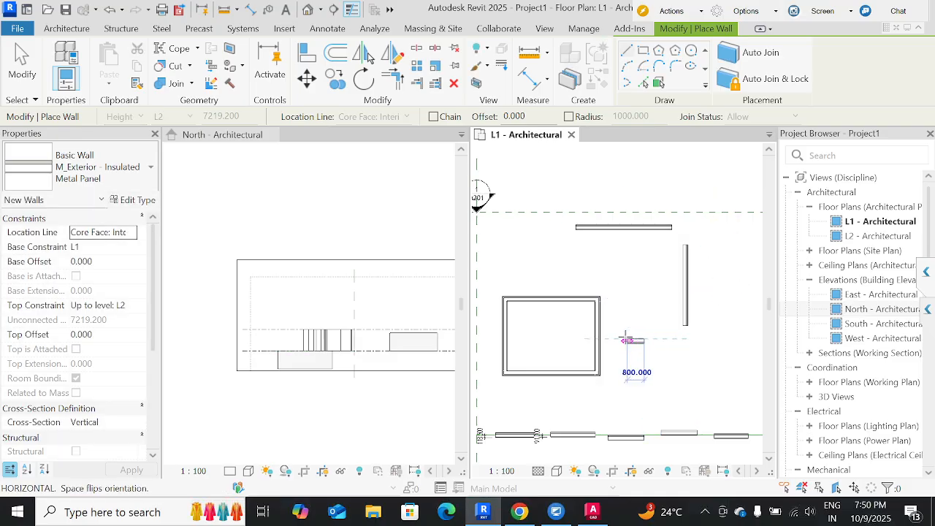
pyautogui.click(627, 339)
pyautogui.click(433, 117)
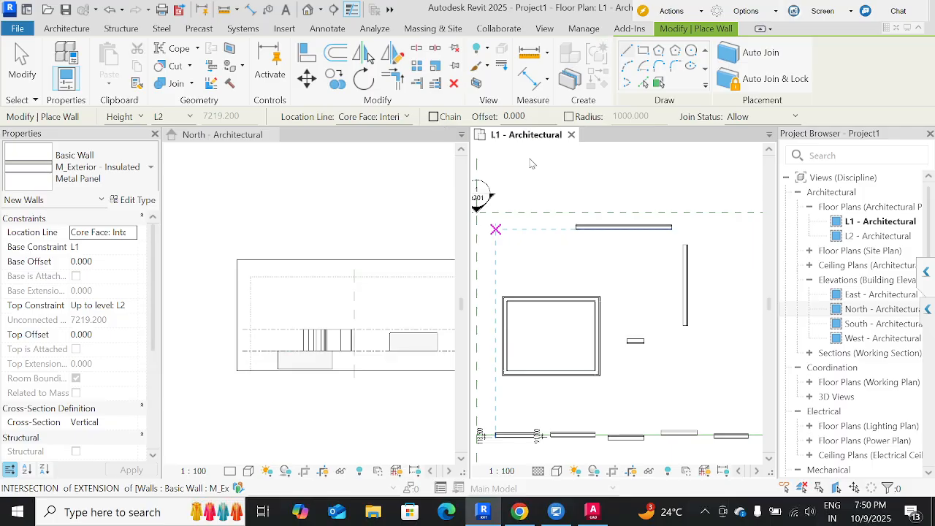
pyautogui.press('Escape')
pyautogui.press('Escape')
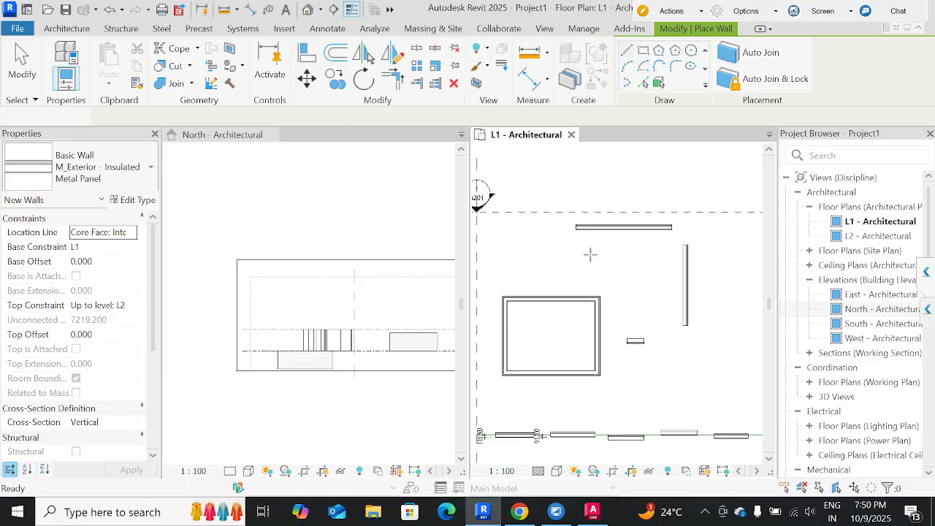
# Start the Wall tool, switch to Chrome and search Google for "offset".
pyautogui.click(59, 60)
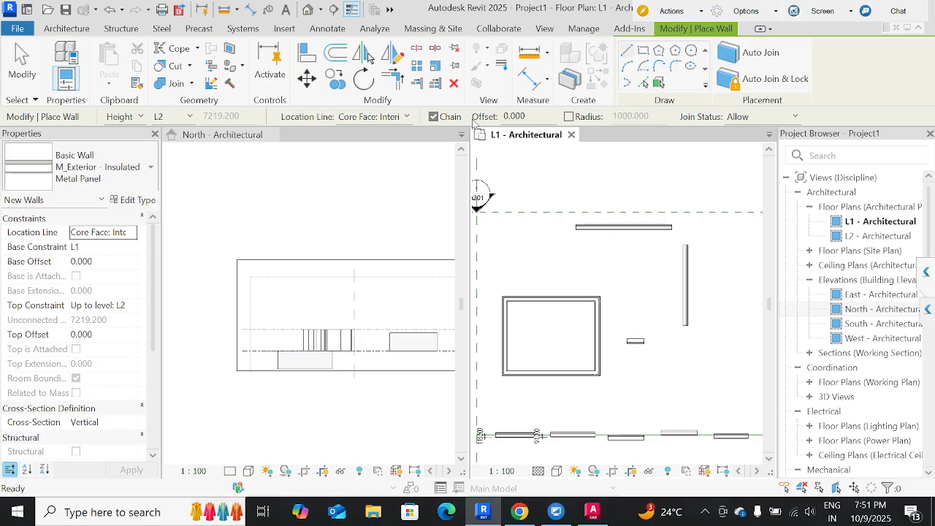
pyautogui.click(520, 511)
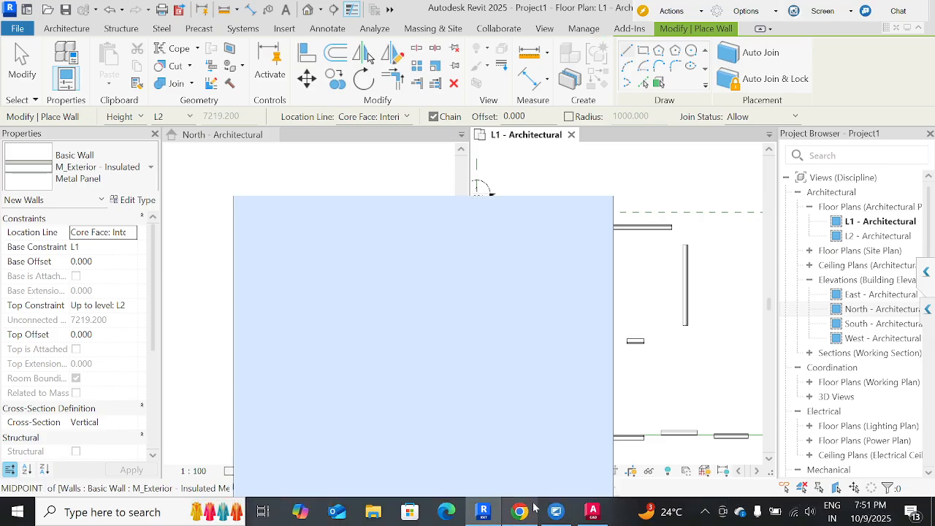
pyautogui.click(563, 211)
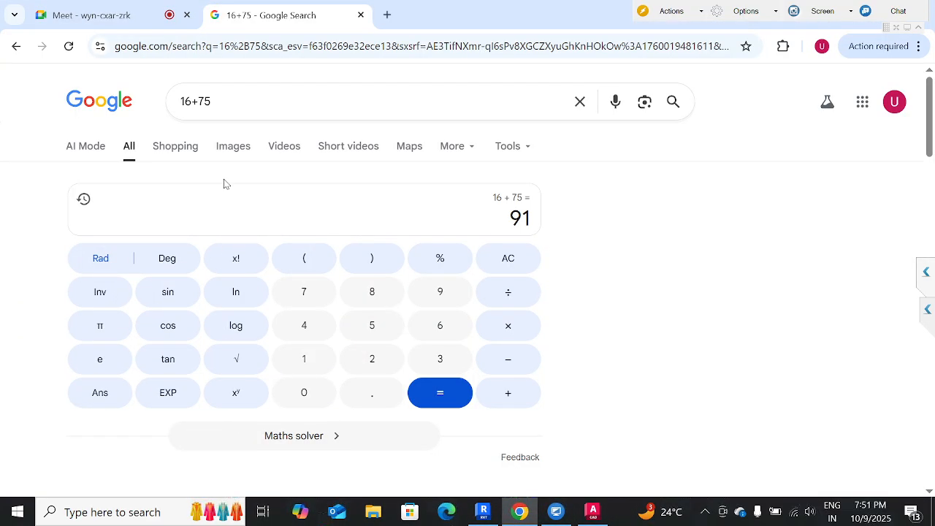
pyautogui.moveTo(253, 95); pyautogui.dragTo(139, 99)
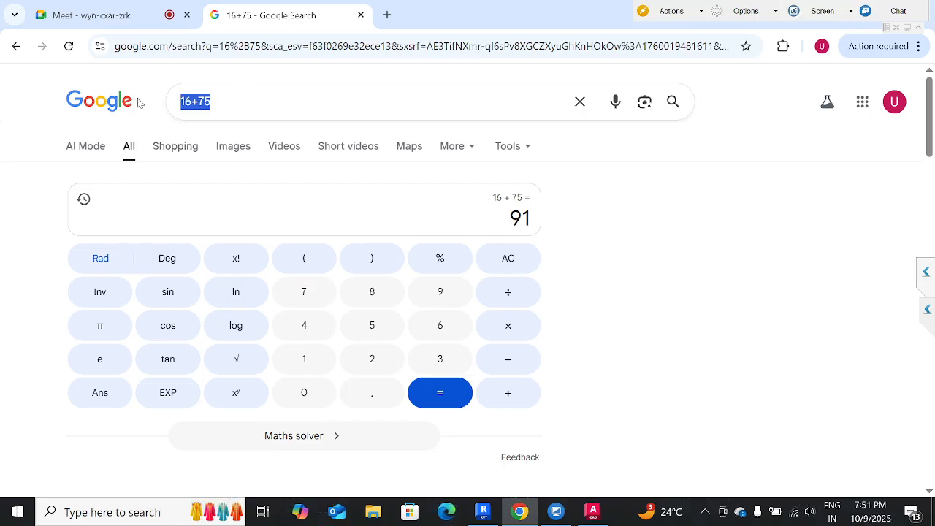
pyautogui.write('offset')
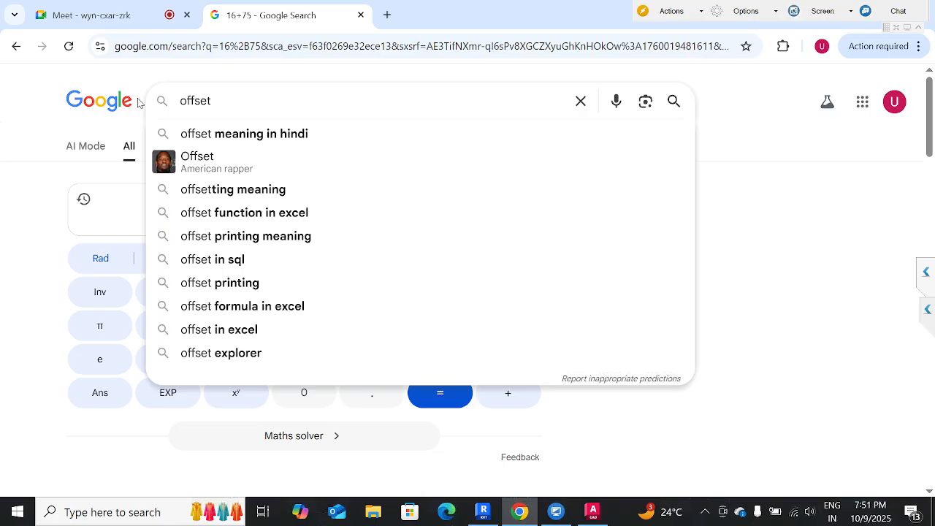
pyautogui.press('Return')
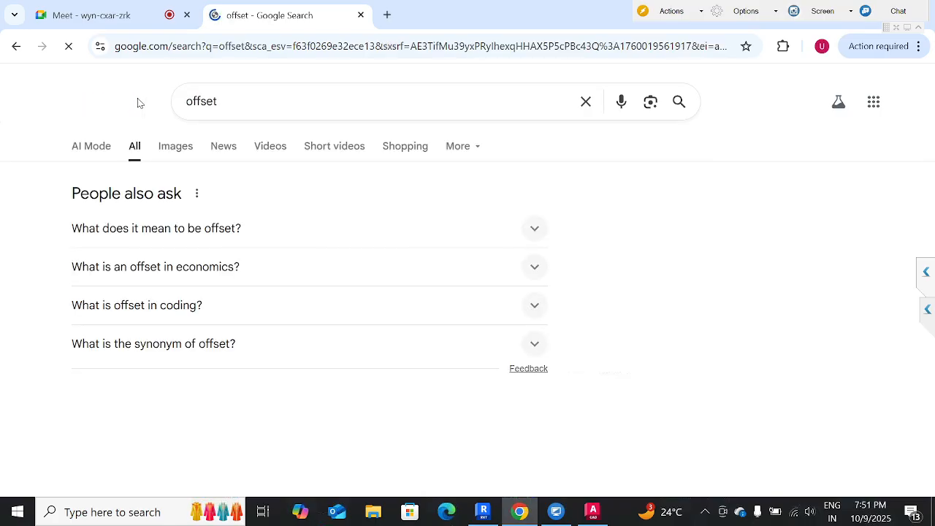
# Search Google for "offset meaning" and expand the dictionary entry to read the full definition.
pyautogui.click(230, 103)
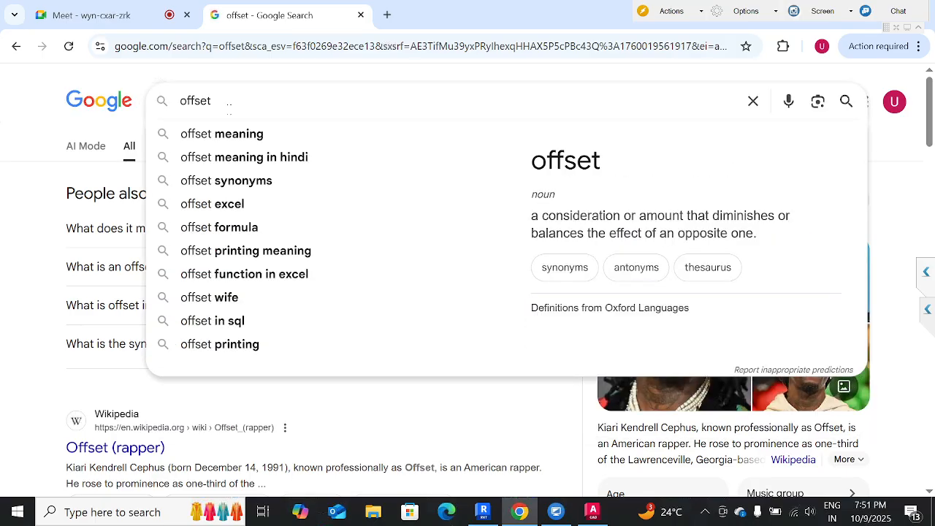
pyautogui.press('Down')
pyautogui.press('Return')
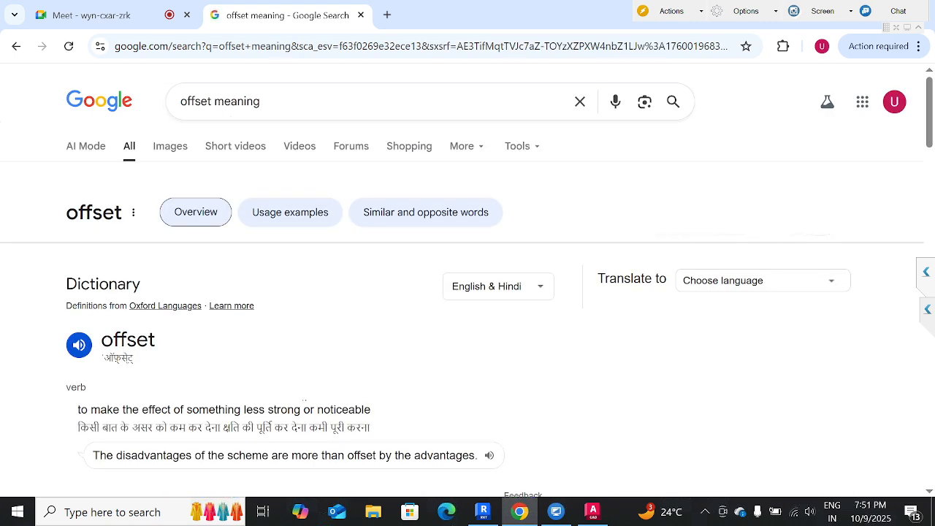
pyautogui.scroll(-2, 468, 285)
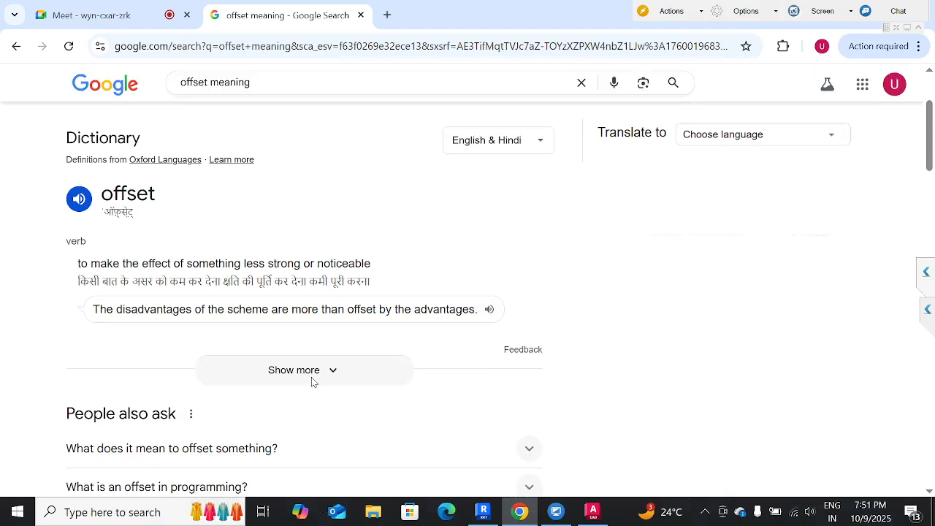
pyautogui.click(312, 379)
pyautogui.scroll(2, 310, 260)
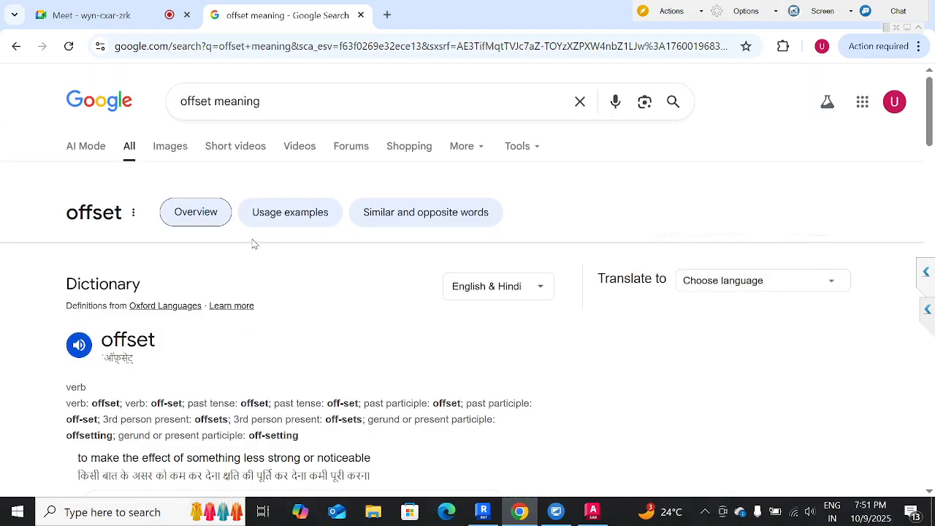
# Search Google for "offset in line meaning", read the overview and return to Revit.
pyautogui.click(219, 101)
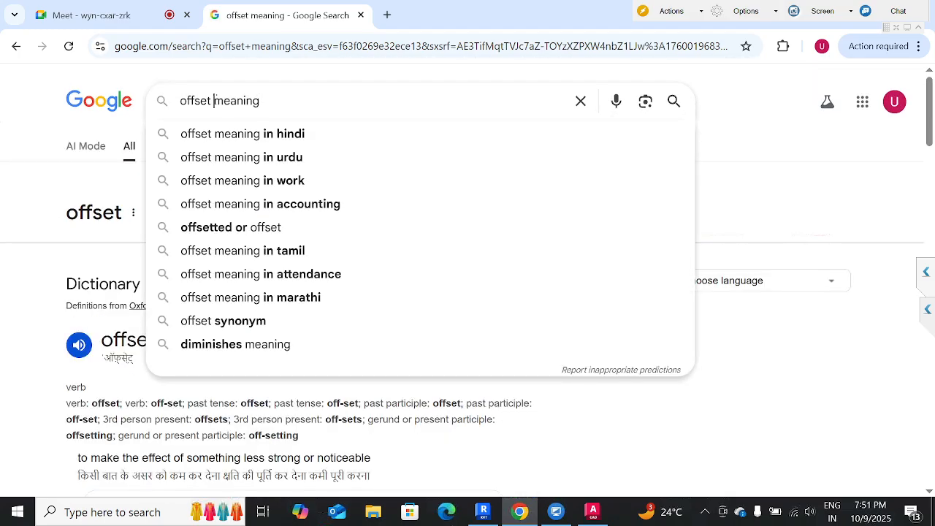
pyautogui.write('in line')
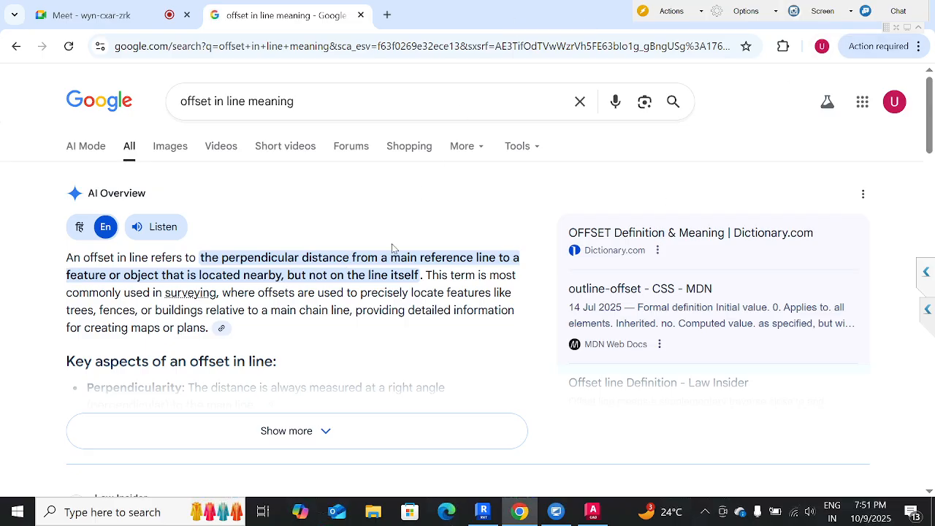
pyautogui.press('super+Down')
pyautogui.click(465, 290)
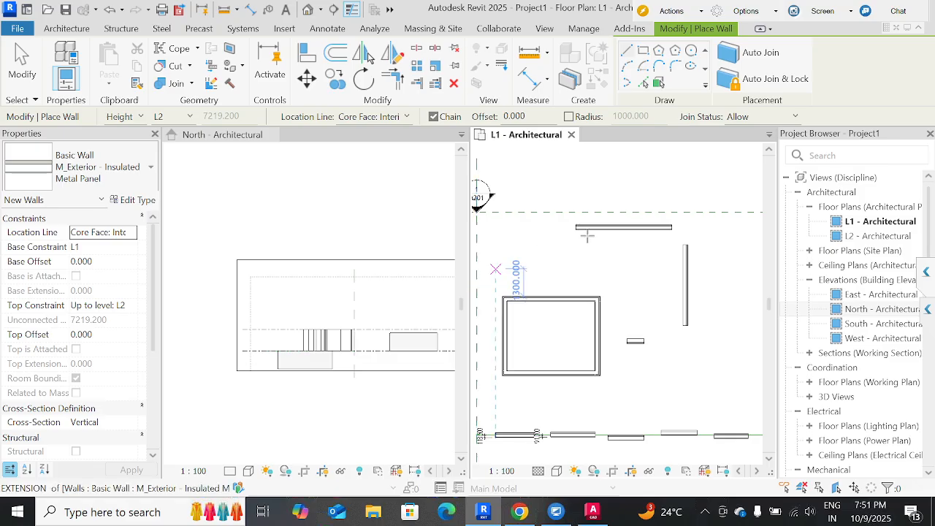
# Set the offset for new walls to 50 mm.
pyautogui.scroll(2, 602, 232)
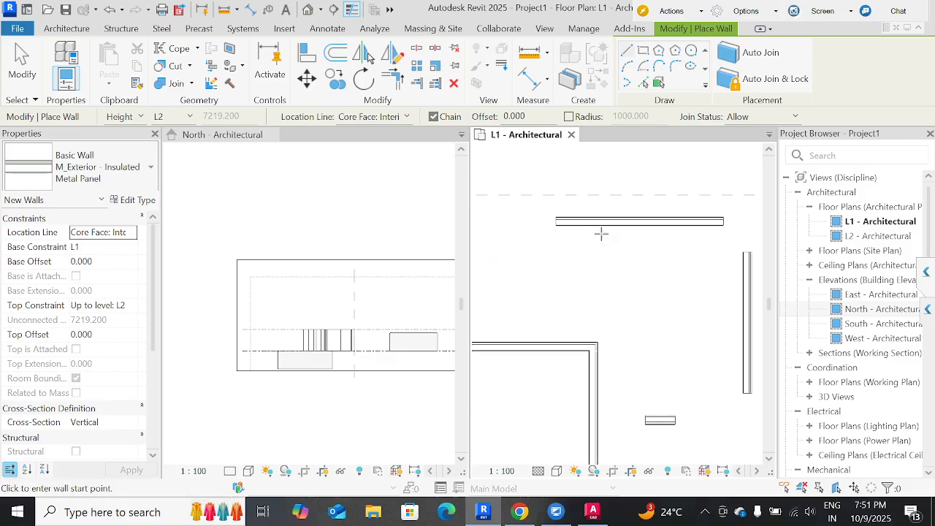
pyautogui.moveTo(611, 266); pyautogui.dragTo(601, 288, button='middle')
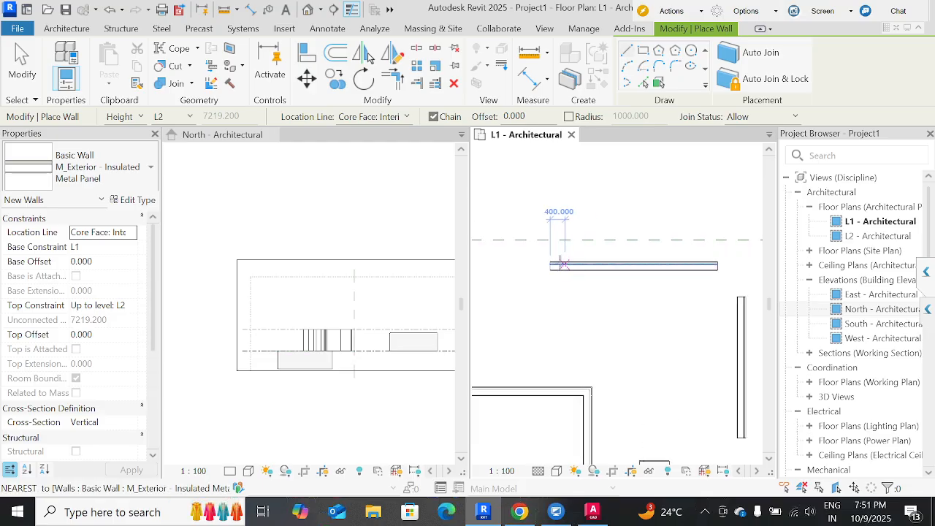
pyautogui.moveTo(520, 115); pyautogui.dragTo(496, 115)
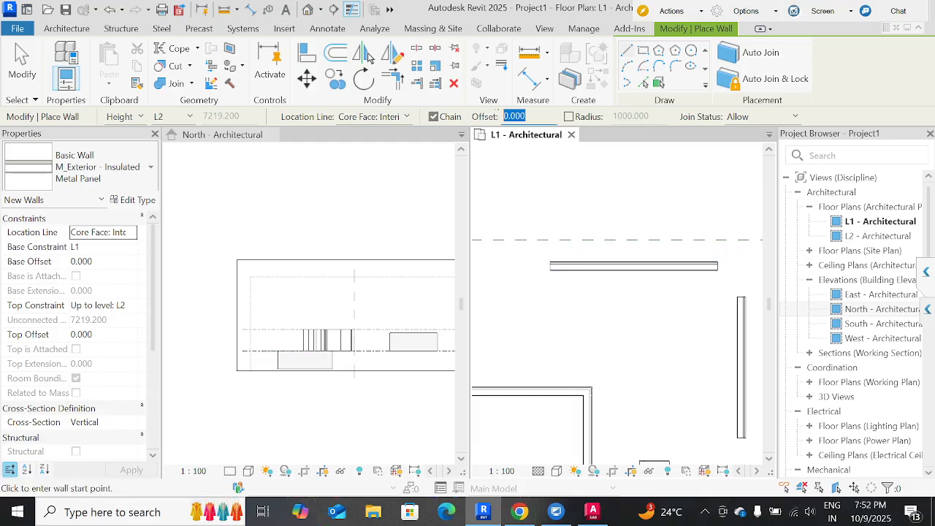
pyautogui.write('5')
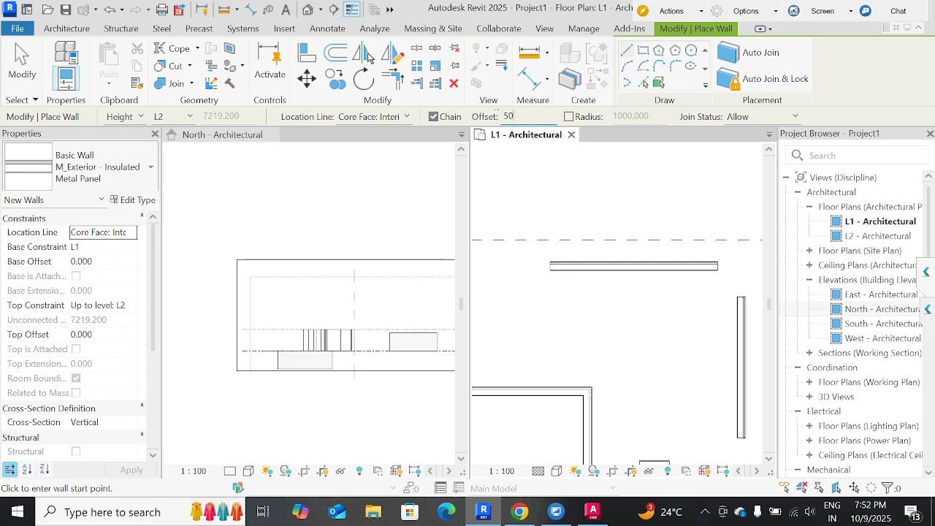
# Draw a wall about 2300 mm long along the model line beyond the row's last wall, with location line Finish Face: Interior.
pyautogui.scroll(-3, 574, 244)
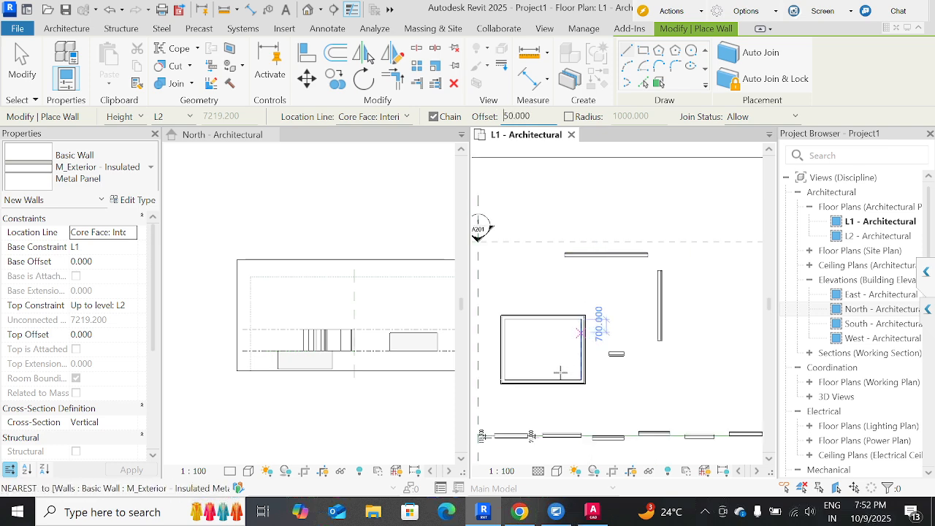
pyautogui.moveTo(570, 361); pyautogui.dragTo(558, 279, button='middle')
pyautogui.moveTo(580, 375); pyautogui.dragTo(415, 369, button='middle')
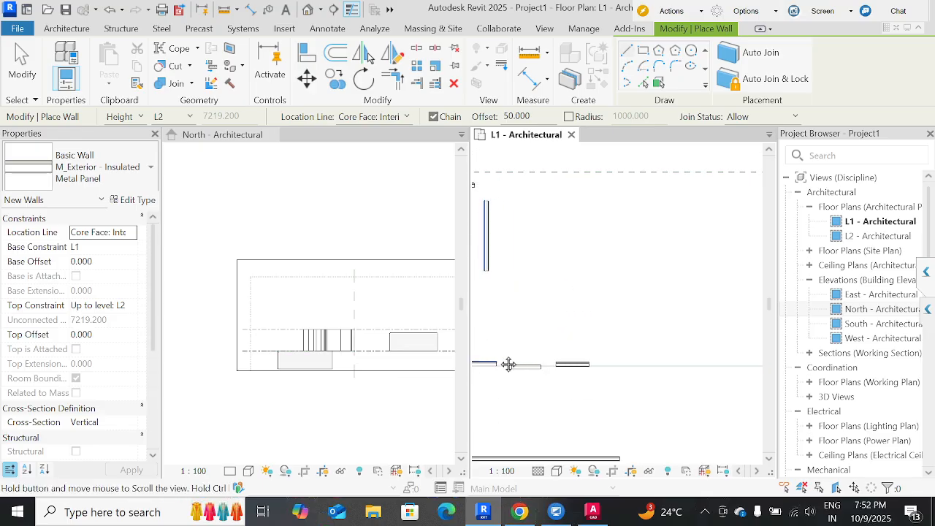
pyautogui.scroll(2, 638, 364)
pyautogui.click(366, 120)
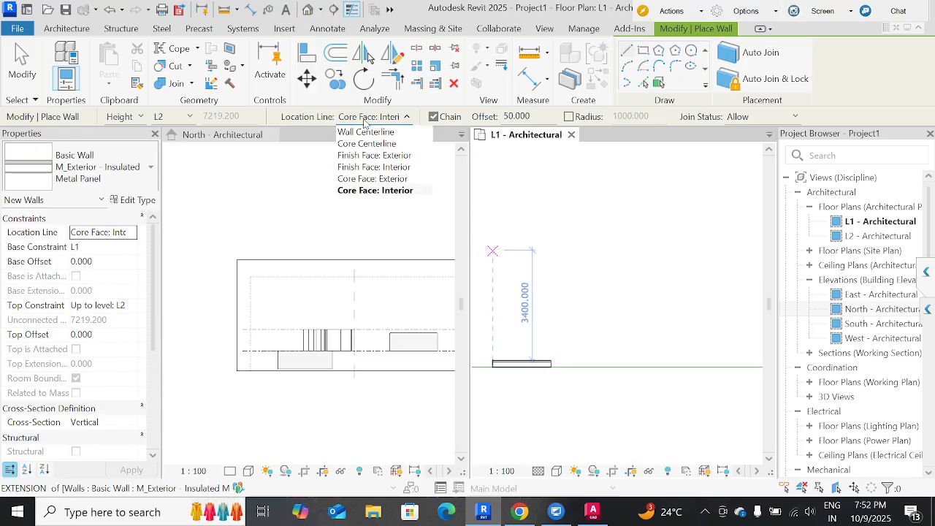
pyautogui.click(382, 167)
pyautogui.click(639, 363)
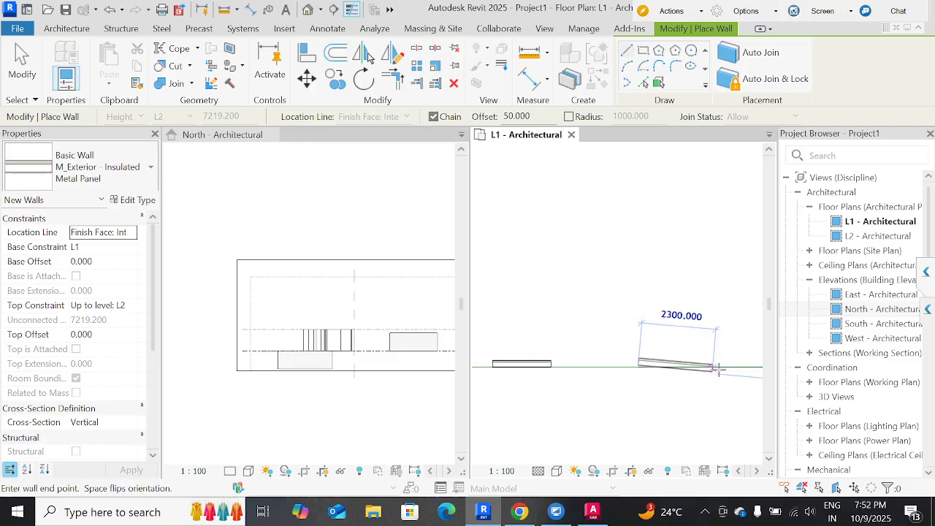
pyautogui.click(721, 370)
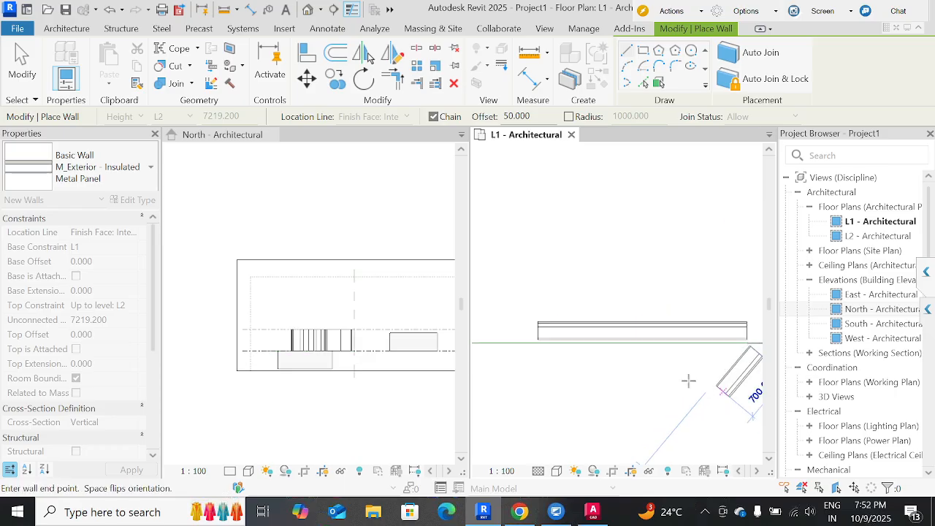
pyautogui.press('Escape')
pyautogui.press('Escape')
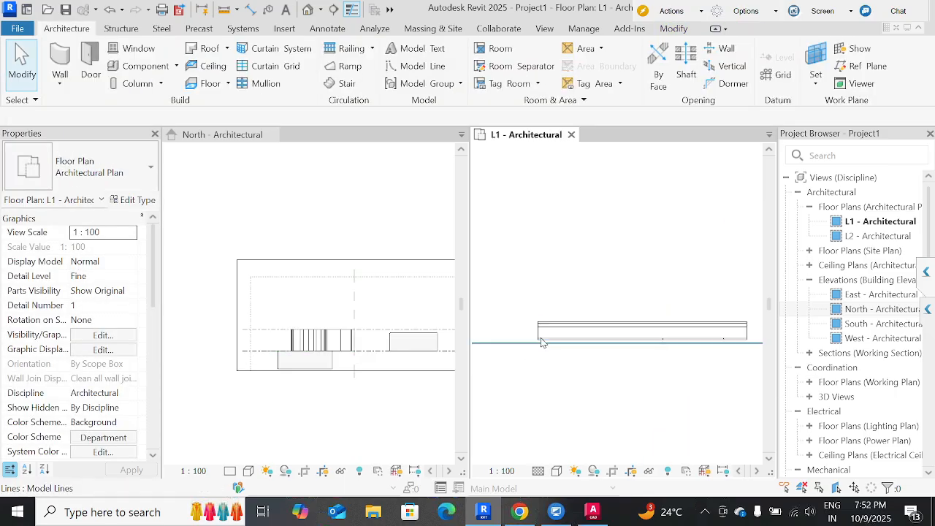
pyautogui.click(549, 341)
pyautogui.press('Escape')
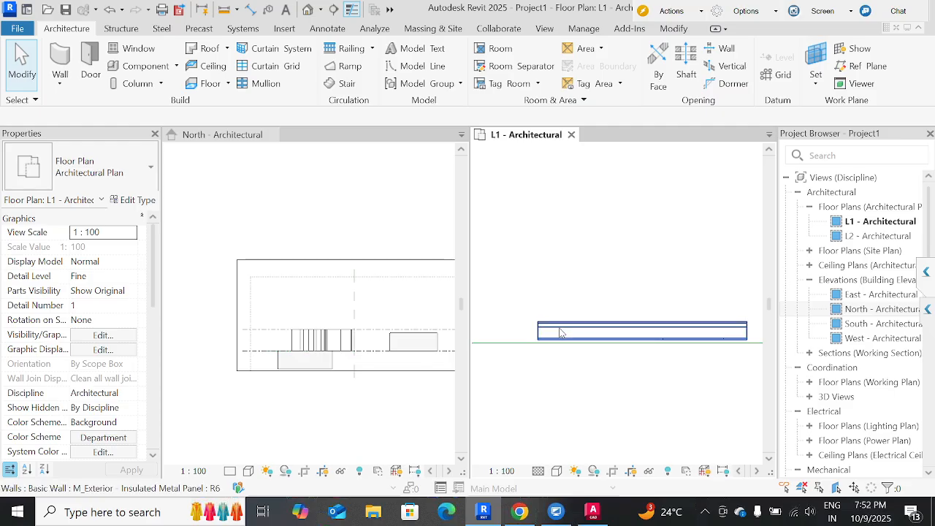
# Draw two chained walls above the model line, about 4900 mm horizontal then sloping up at 60°, with a 1000 mm corner radius.
pyautogui.click(561, 333)
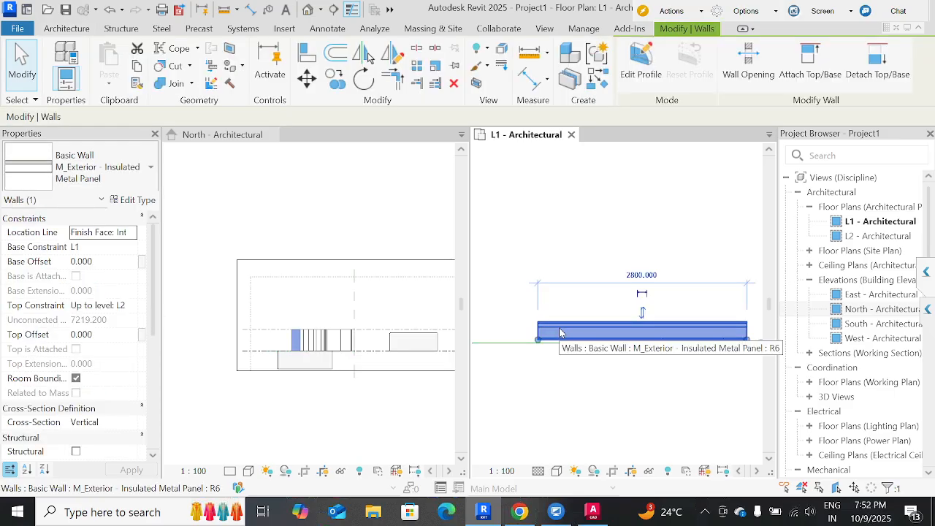
pyautogui.click(544, 263)
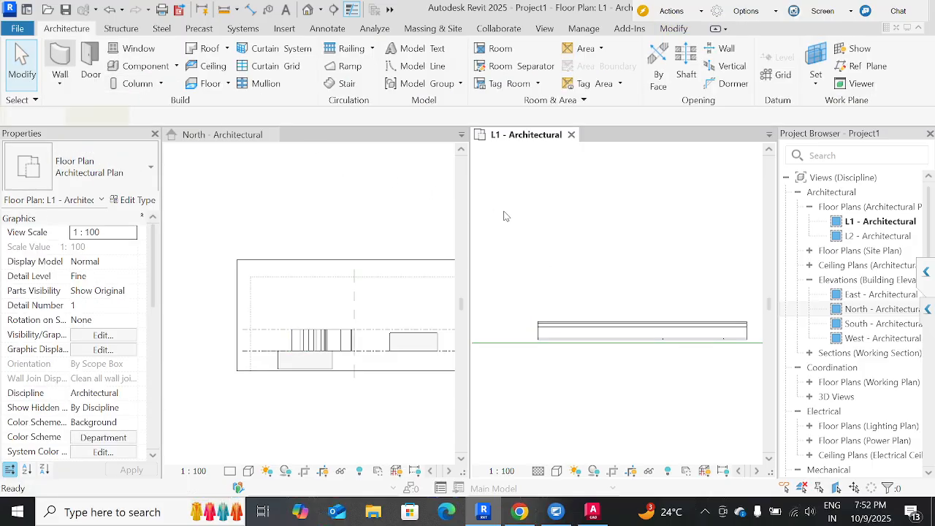
pyautogui.press('w')
pyautogui.press('a')
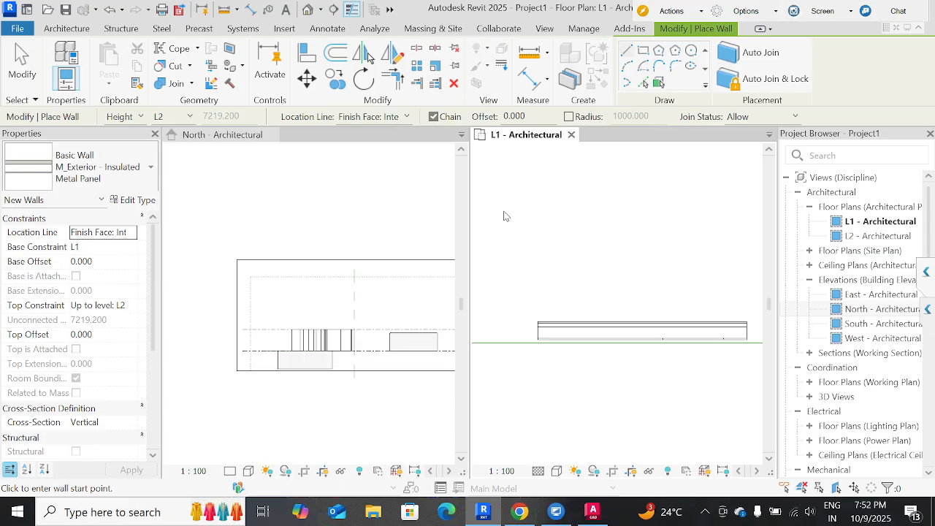
pyautogui.scroll(-2, 498, 211)
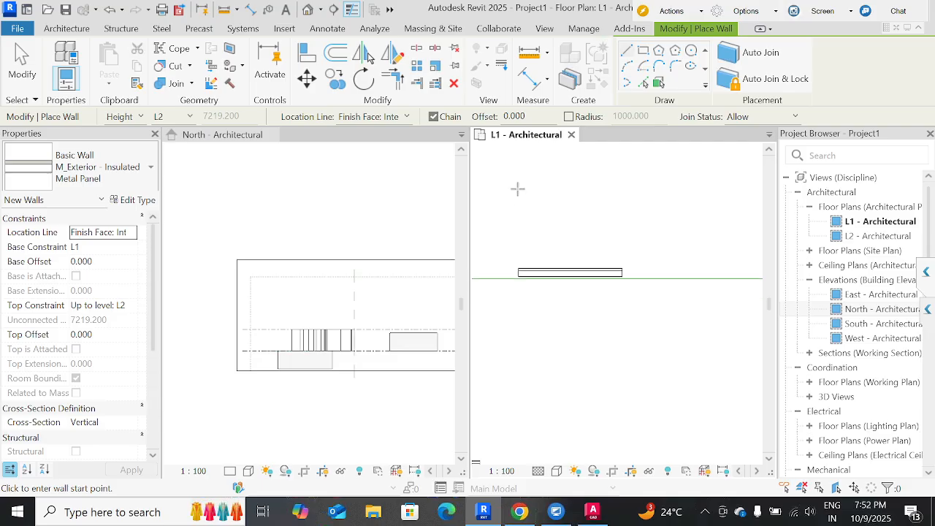
pyautogui.click(569, 117)
pyautogui.click(575, 198)
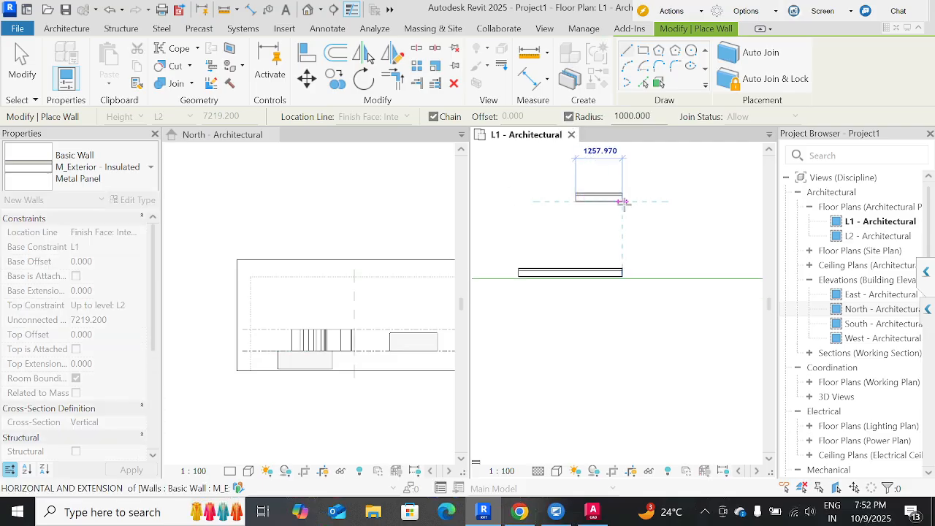
pyautogui.scroll(-2, 623, 203)
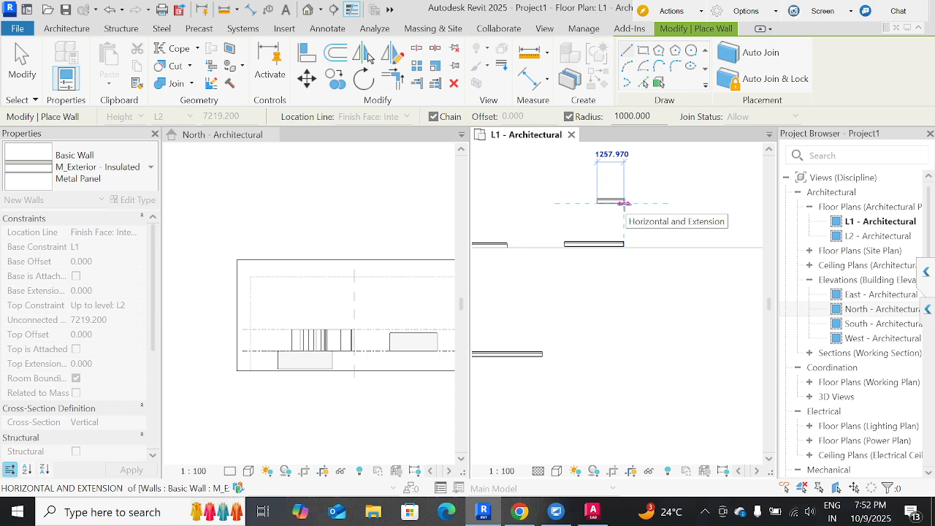
pyautogui.click(702, 201)
pyautogui.moveTo(639, 263); pyautogui.dragTo(607, 322, button='middle')
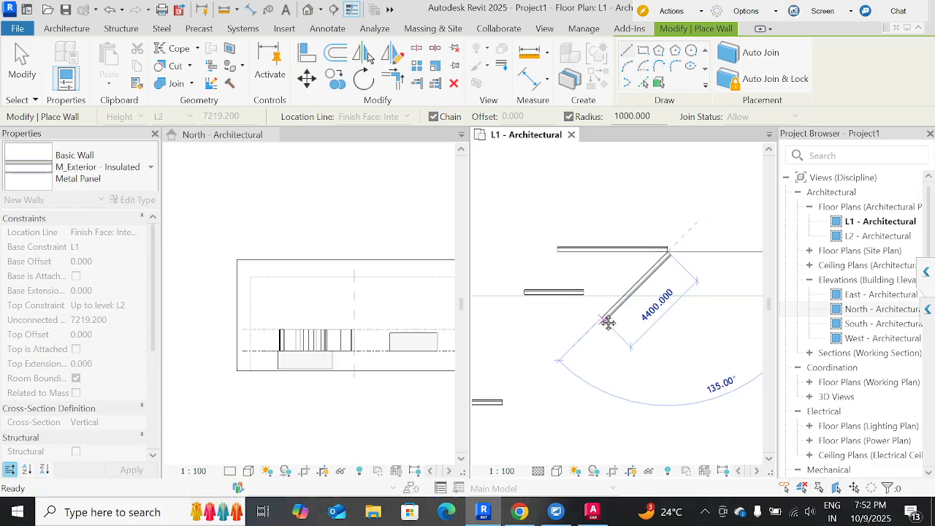
pyautogui.scroll(-2, 606, 315)
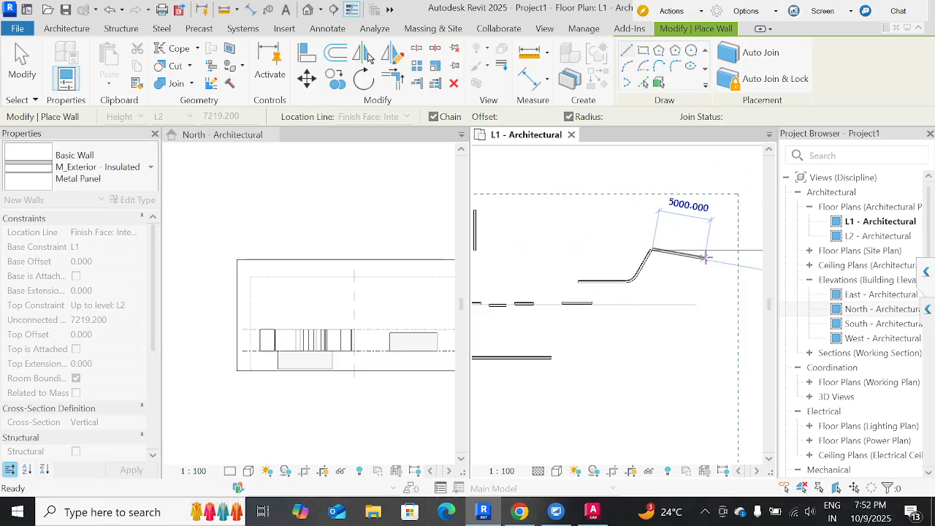
pyautogui.press('Escape')
pyautogui.press('Escape')
# Select the curved wall segment at the rounded corner to examine its radius, then clear the selection.
pyautogui.click(633, 279)
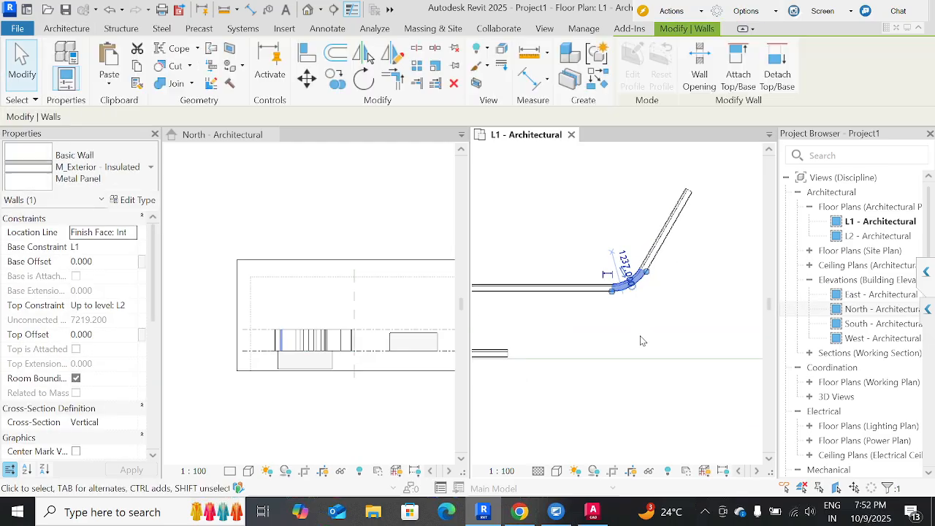
pyautogui.scroll(5, 617, 296)
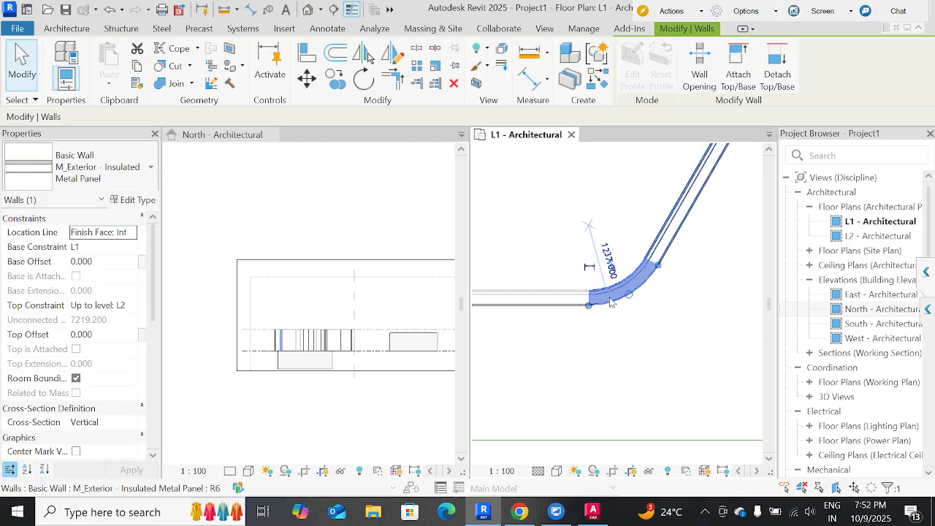
pyautogui.scroll(-6, 568, 267)
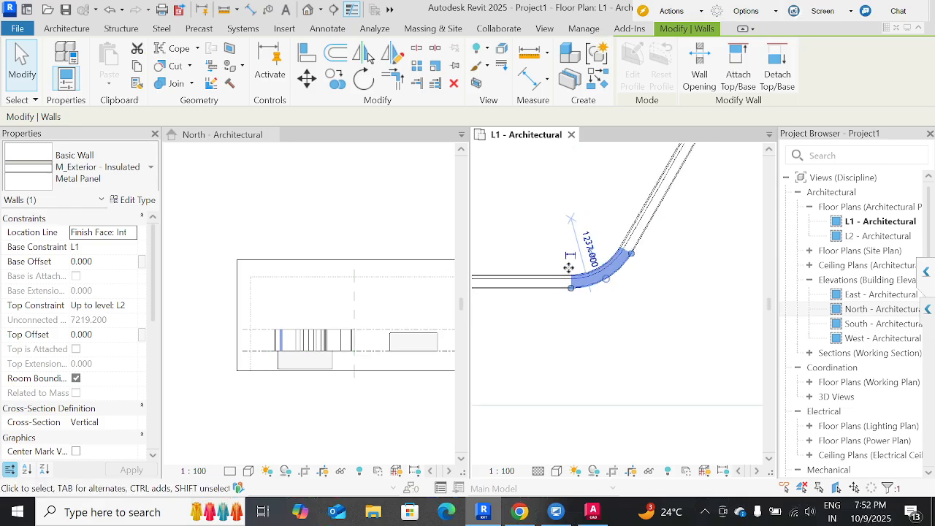
pyautogui.click(616, 322)
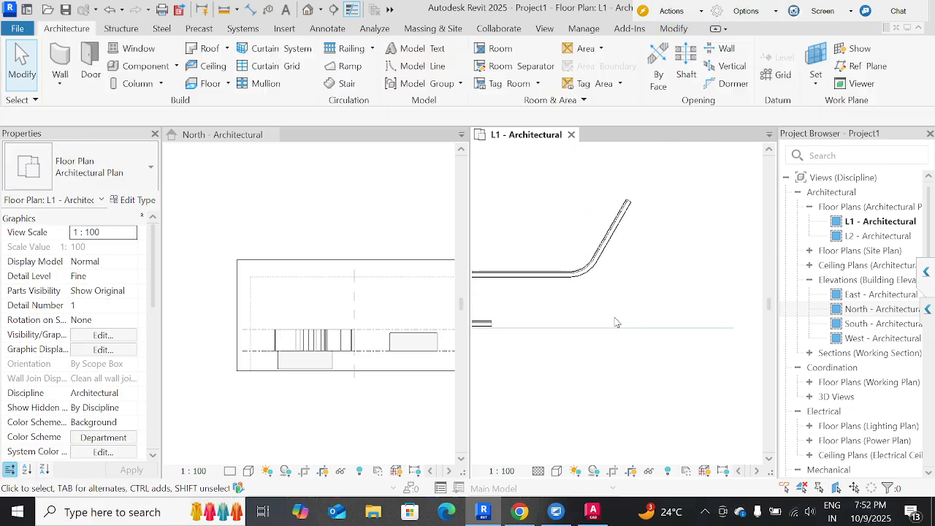
# Draw three more matching chained walls with 1000 mm corner radius from the sloping wall's free end, closing a rounded loop back at the first bend.
pyautogui.click(615, 231)
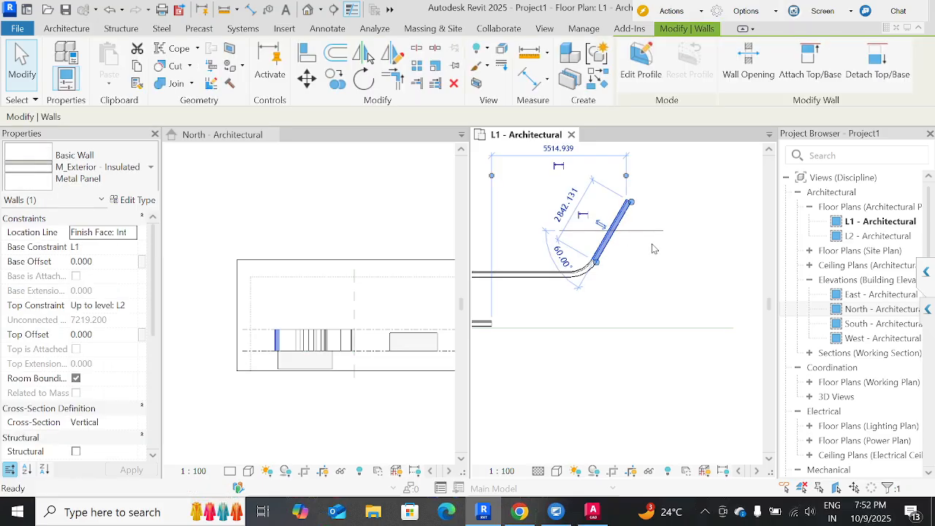
pyautogui.press('c')
pyautogui.press('s')
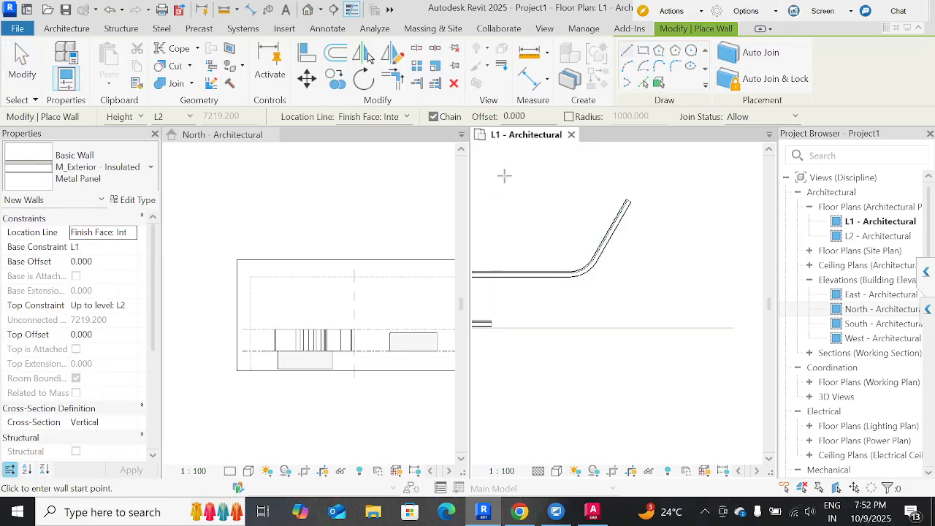
pyautogui.click(568, 117)
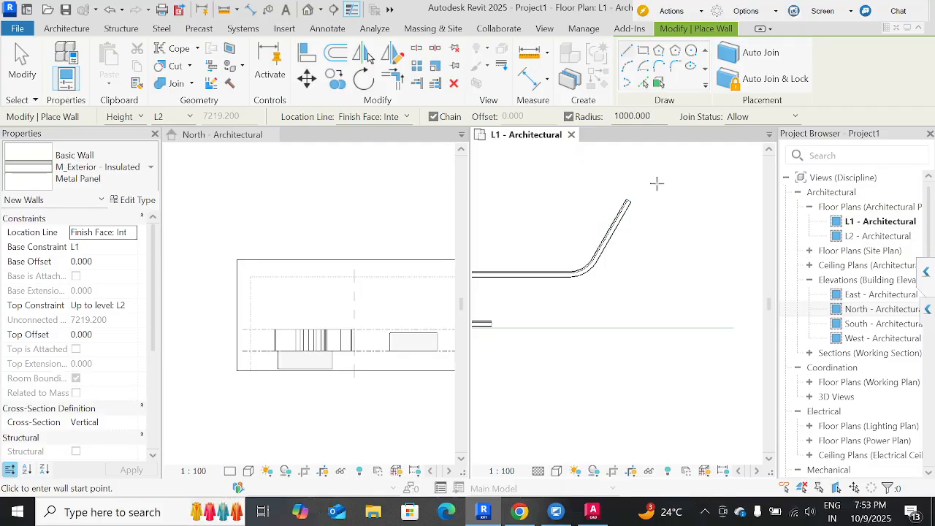
pyautogui.click(712, 243)
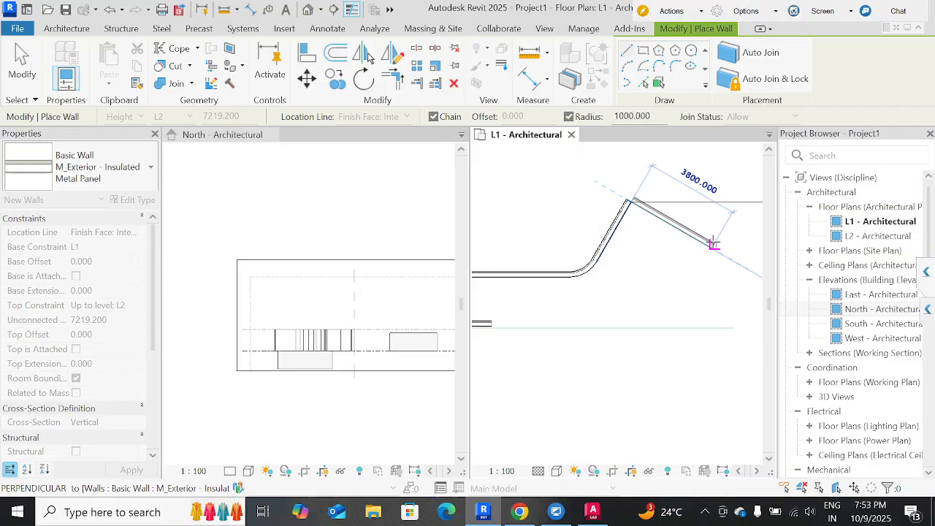
pyautogui.click(633, 305)
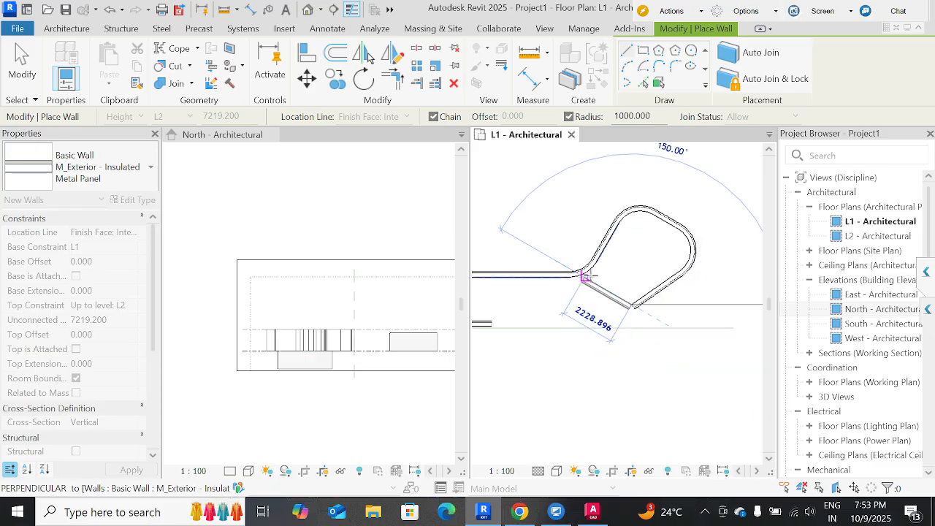
pyautogui.click(583, 275)
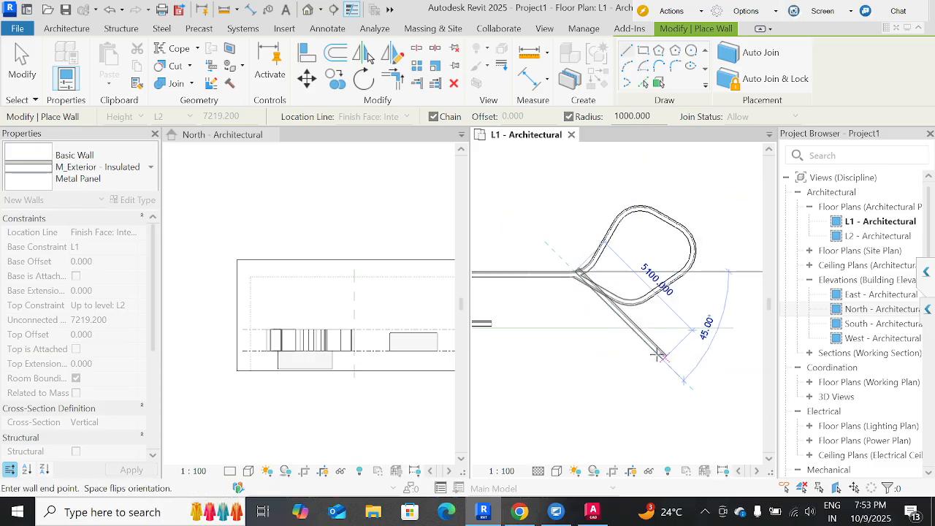
pyautogui.press('Escape')
pyautogui.press('Escape')
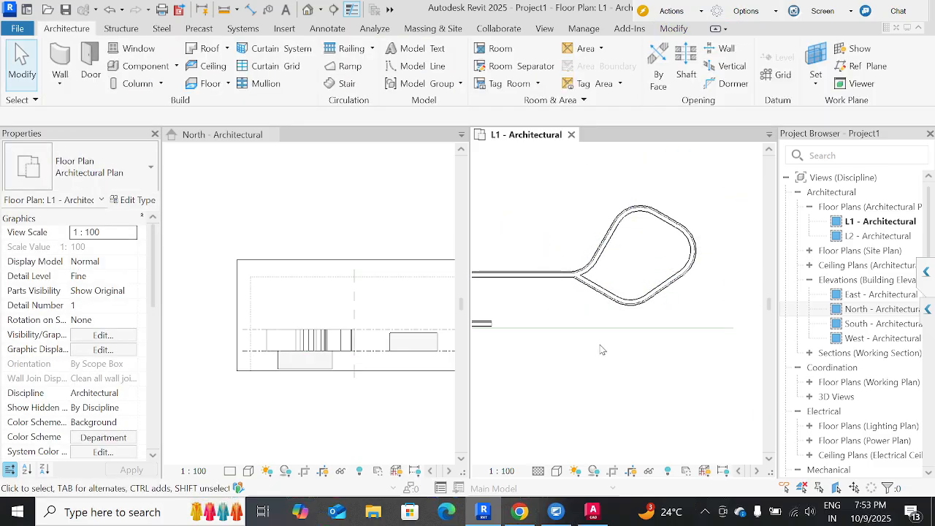
pyautogui.click(600, 291)
pyautogui.press('Escape')
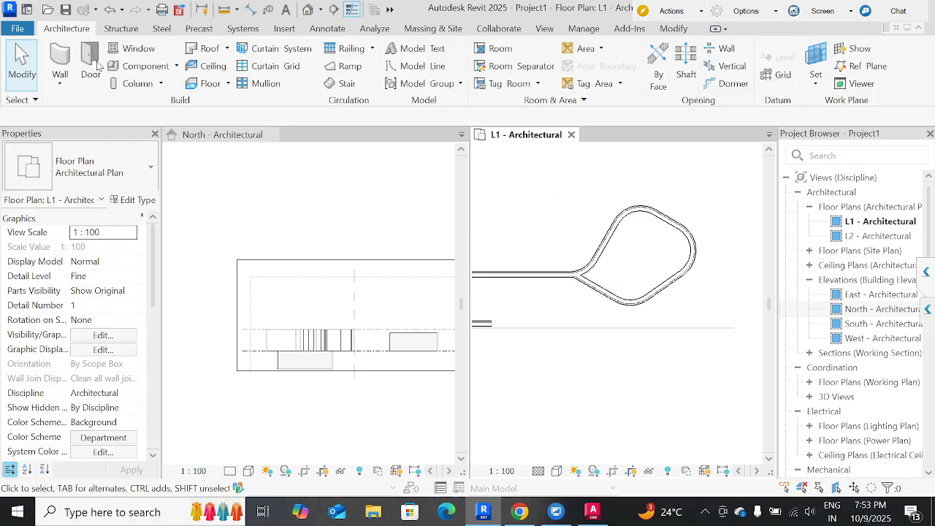
# With join status Allow and no radius, draw two chained walls forming an L, about 2900 mm horizontal then straight down.
pyautogui.press('w')
pyautogui.press('a')
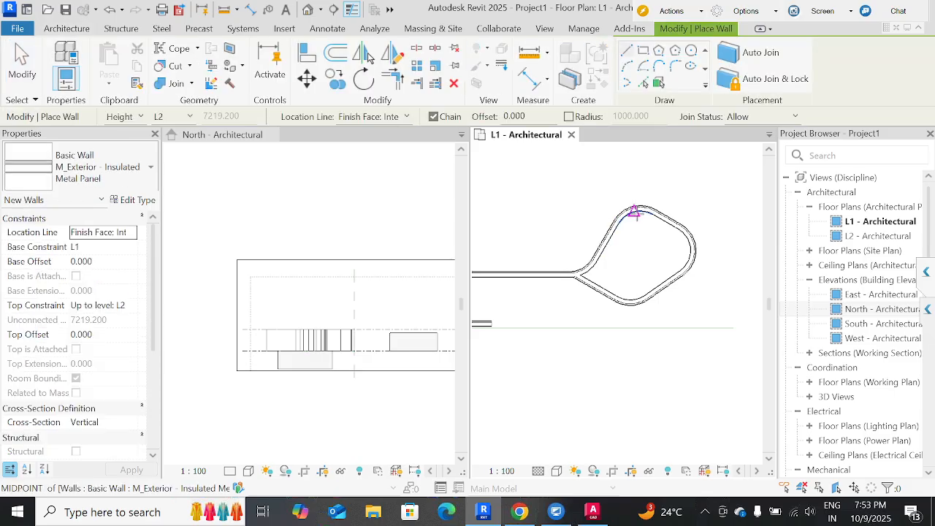
pyautogui.click(753, 118)
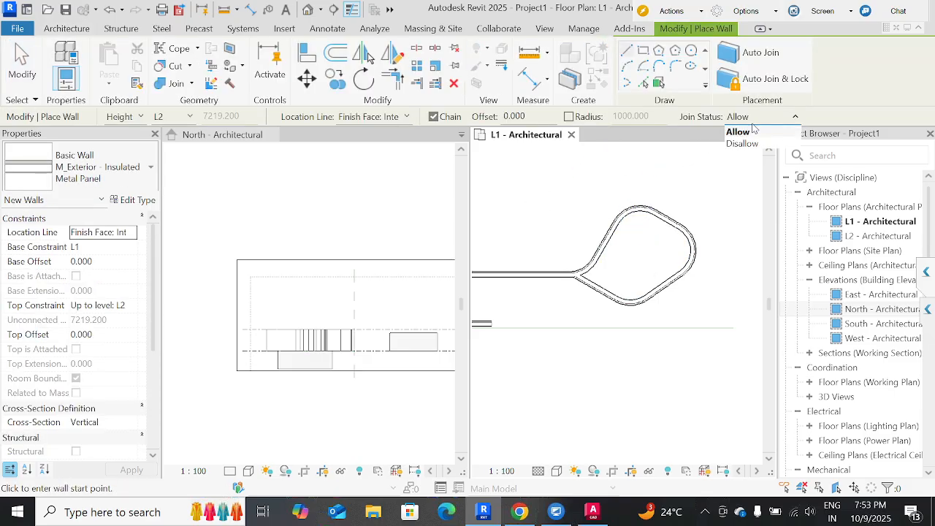
pyautogui.click(754, 130)
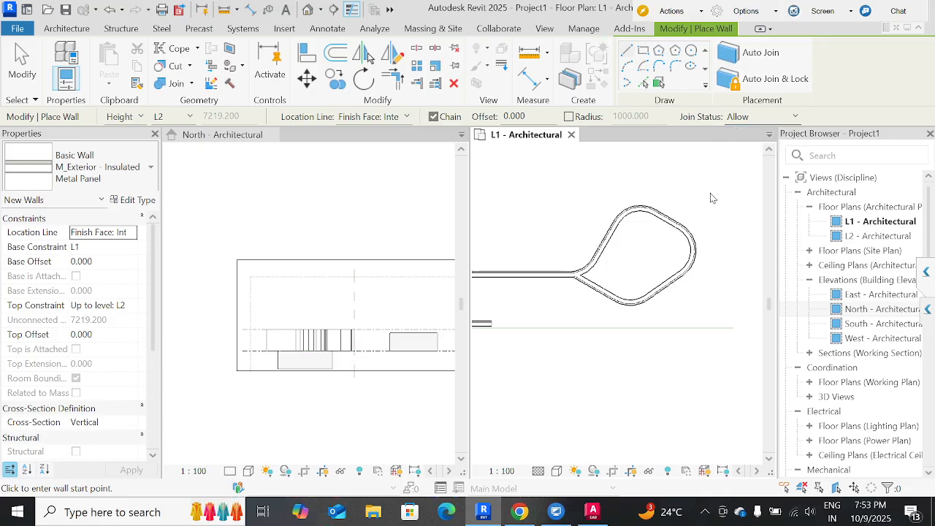
pyautogui.moveTo(598, 247); pyautogui.dragTo(651, 250, button='middle')
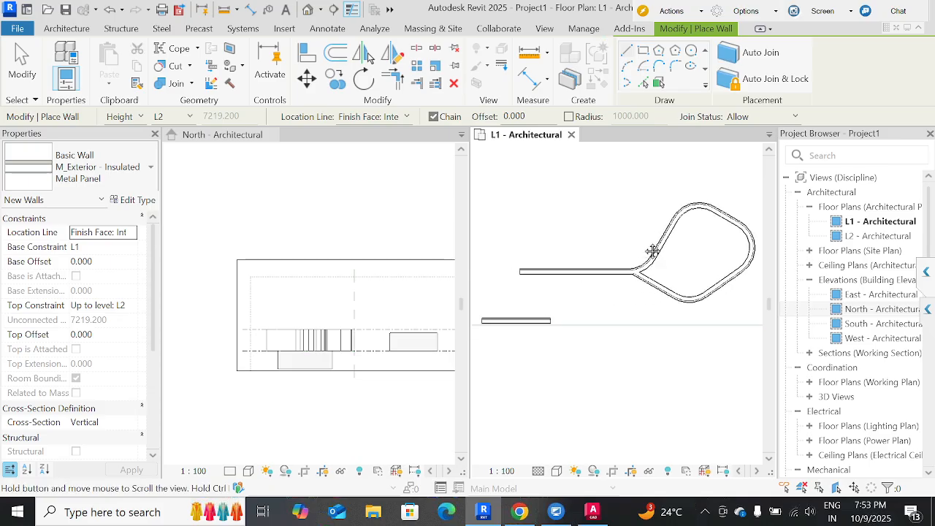
pyautogui.click(67, 30)
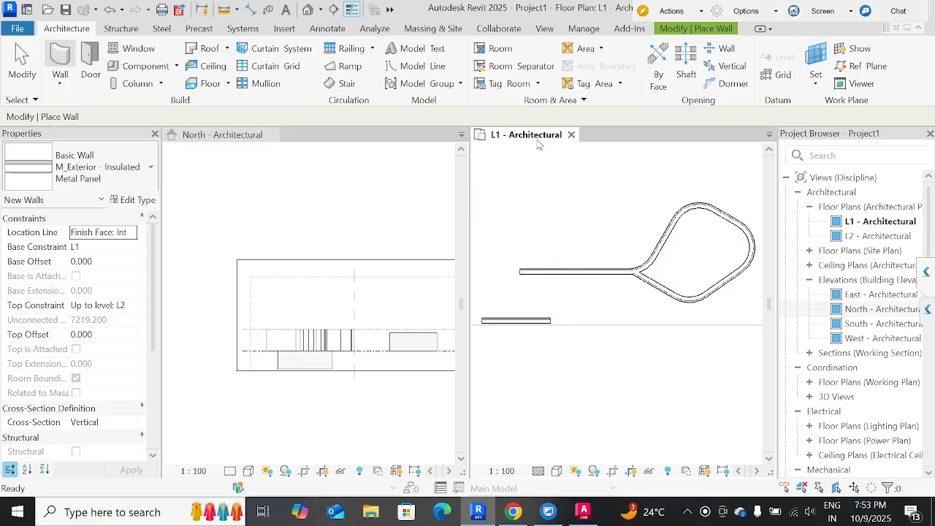
pyautogui.click(501, 188)
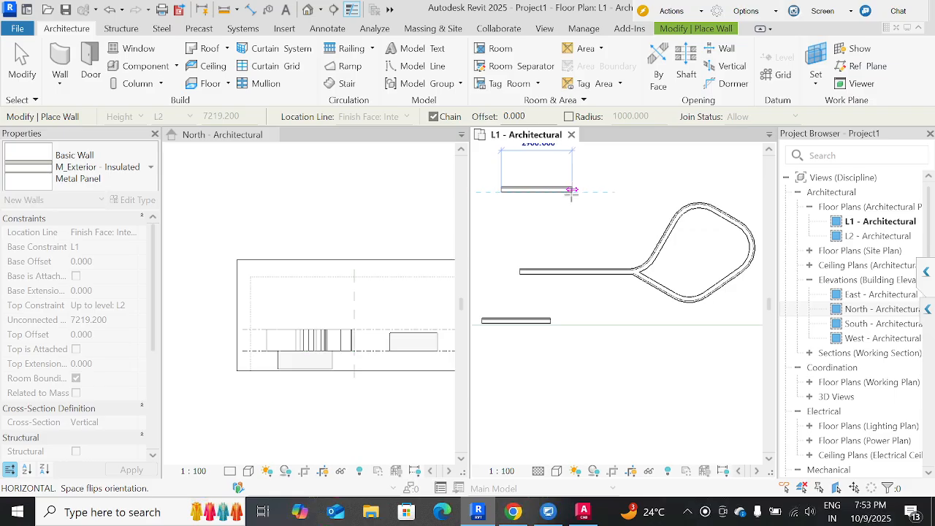
pyautogui.click(573, 188)
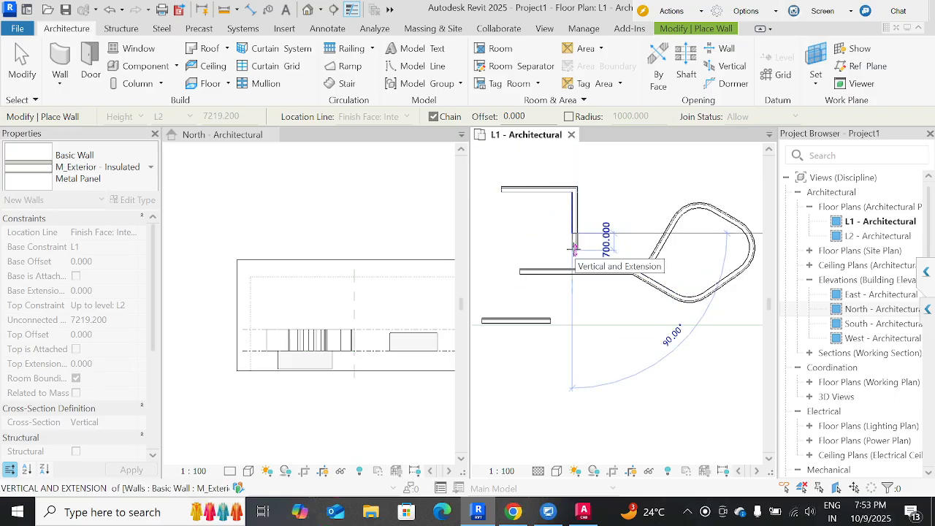
pyautogui.click(573, 233)
pyautogui.press('Escape')
# Set the join status to Disallow and draw three chained walls beside the L-shaped pair, running right, down and back left.
pyautogui.click(754, 117)
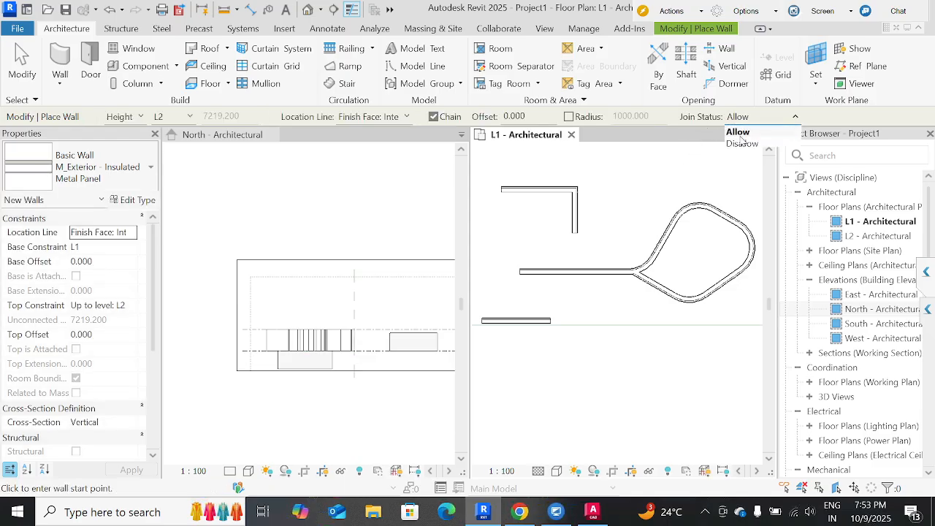
pyautogui.click(741, 139)
pyautogui.click(572, 164)
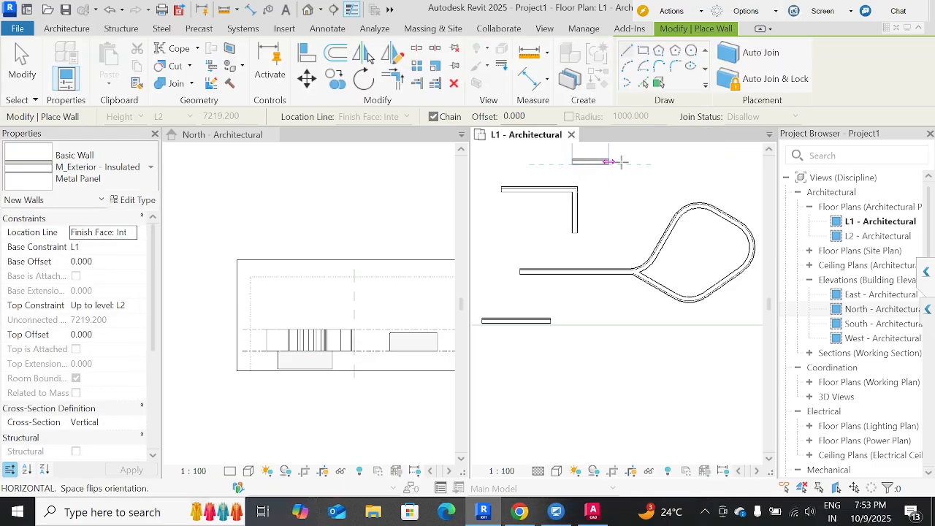
pyautogui.click(630, 165)
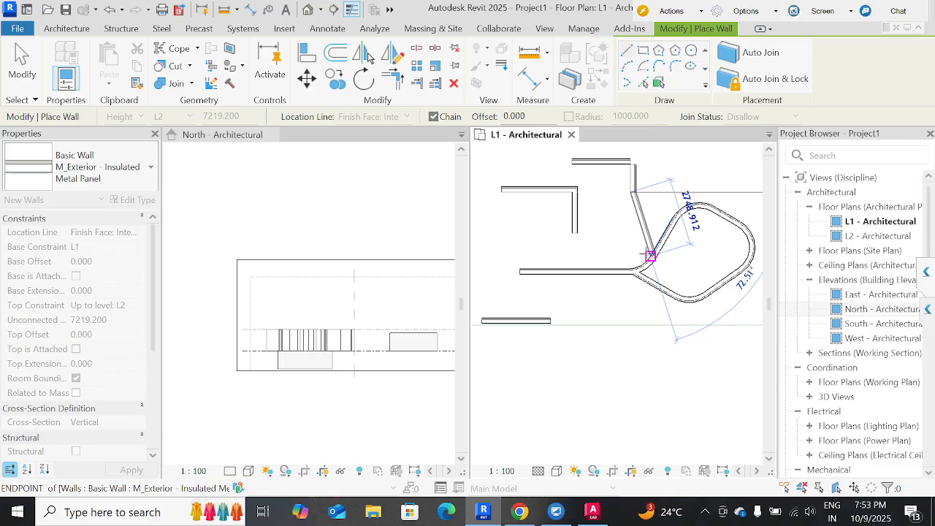
pyautogui.click(632, 192)
pyautogui.scroll(2, 674, 208)
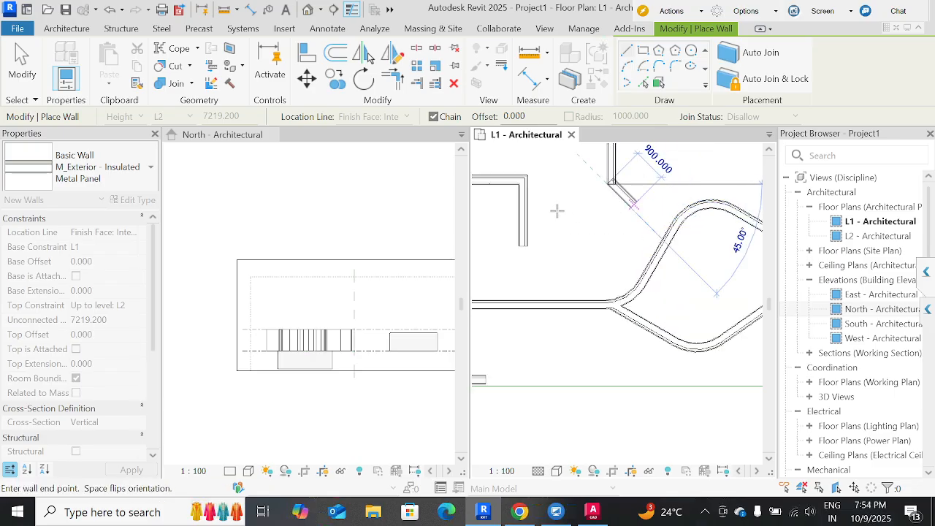
pyautogui.click(543, 183)
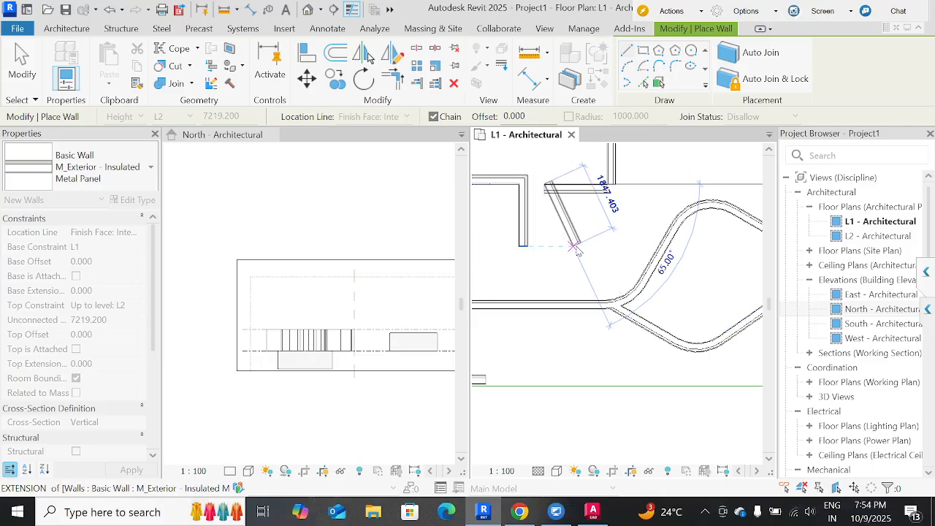
pyautogui.press('Escape')
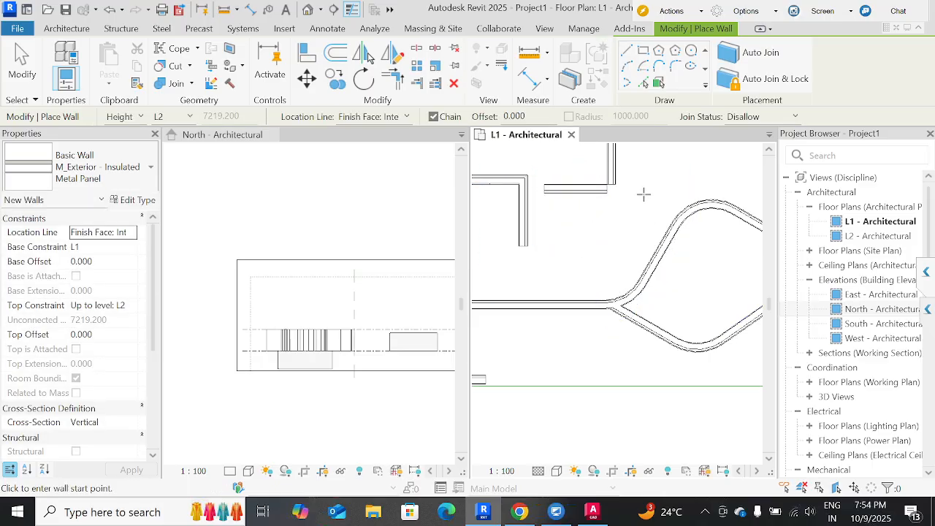
# Set the join status for new walls back to Allow.
pyautogui.click(745, 117)
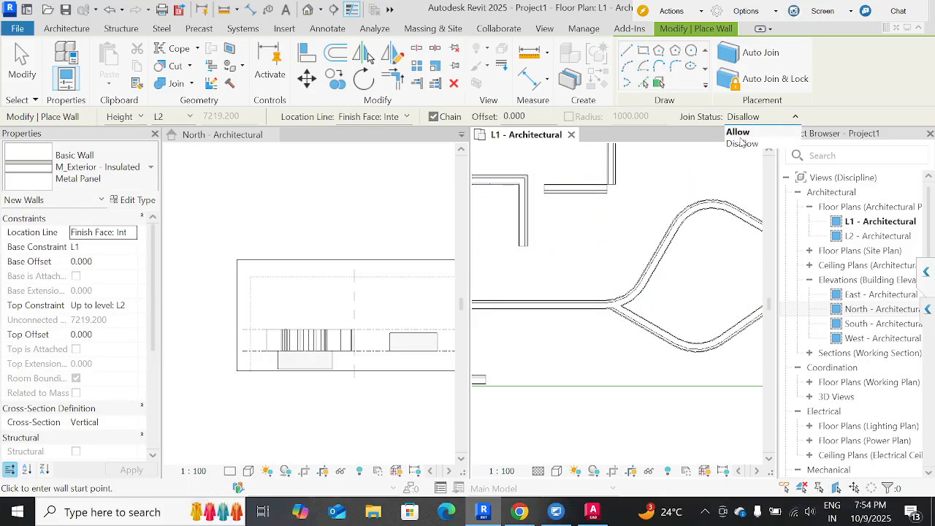
pyautogui.click(738, 133)
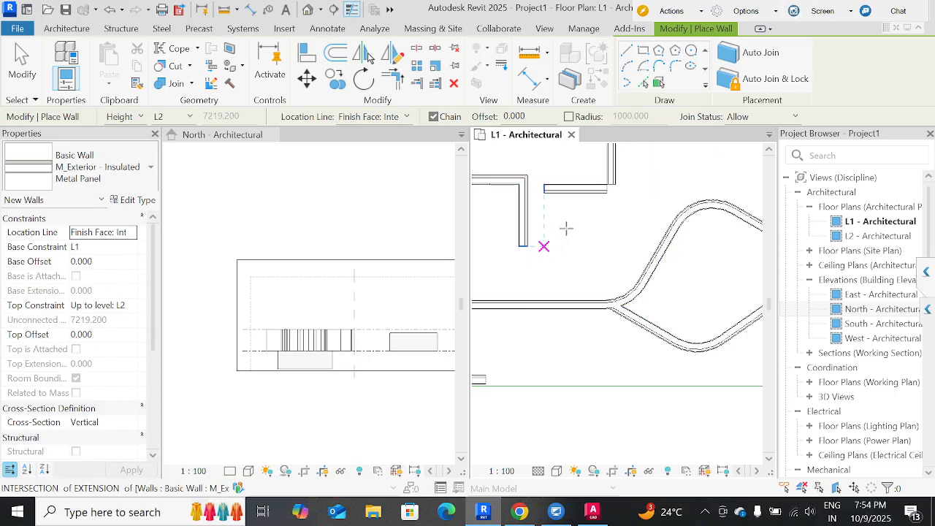
# Leave wall placement and inspect the ends of the unjoined vertical and lower horizontal walls on the L1 plan by selecting each.
pyautogui.press('Escape')
pyautogui.click(611, 187)
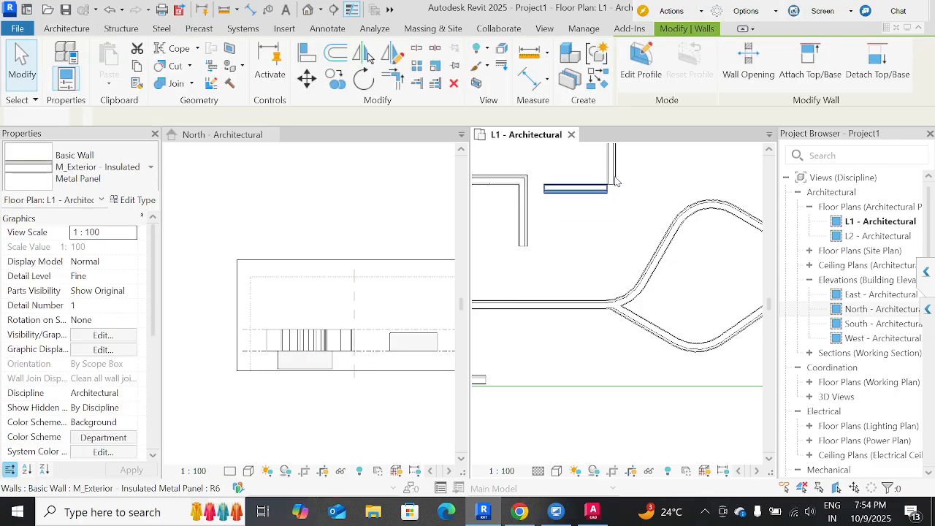
pyautogui.click(614, 181)
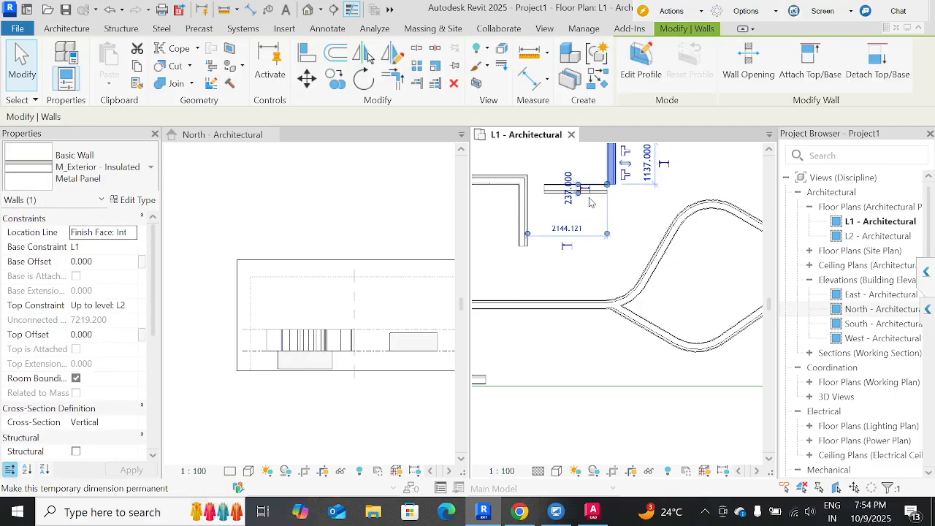
pyautogui.click(592, 203)
pyautogui.click(595, 191)
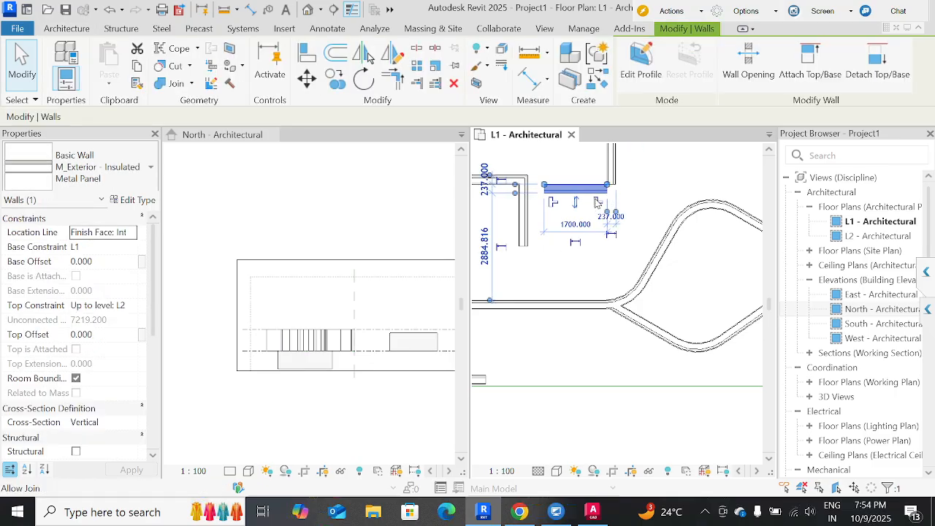
pyautogui.click(634, 228)
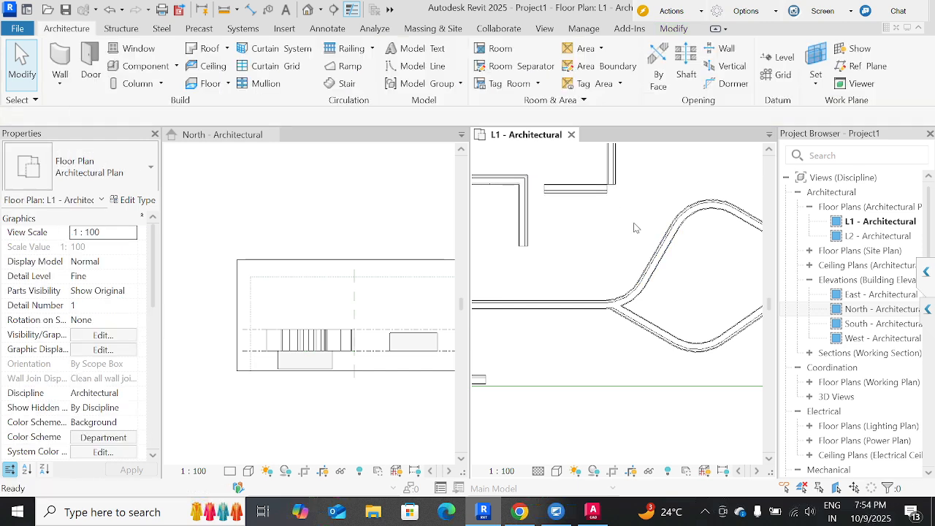
pyautogui.scroll(-3, 635, 228)
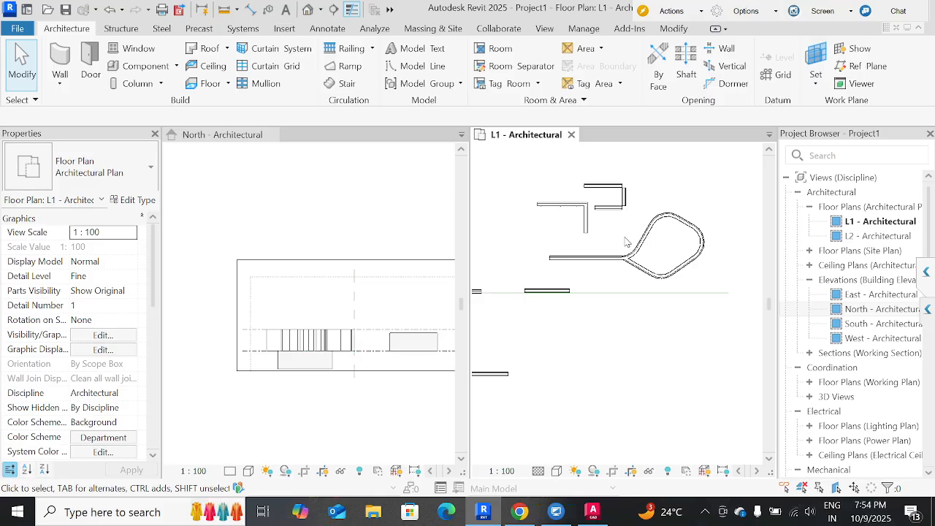
pyautogui.moveTo(574, 294); pyautogui.dragTo(607, 283, button='middle')
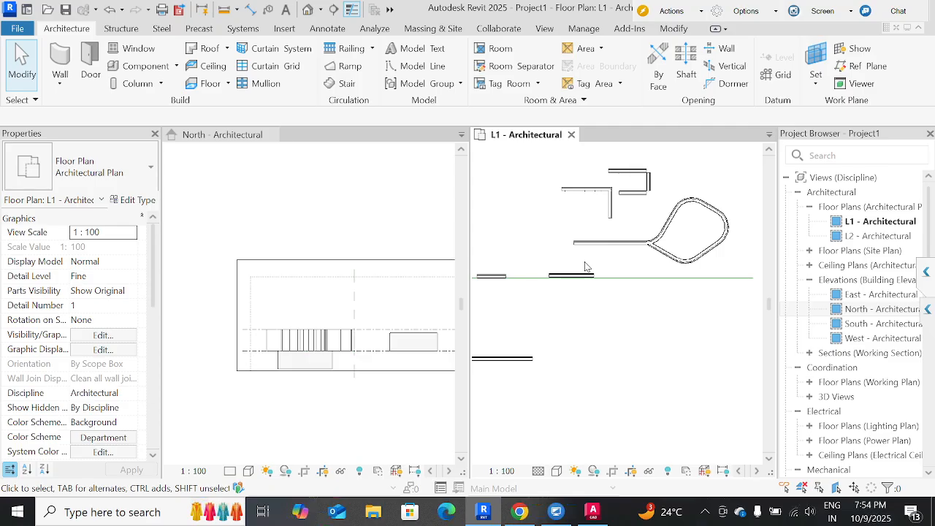
pyautogui.click(61, 83)
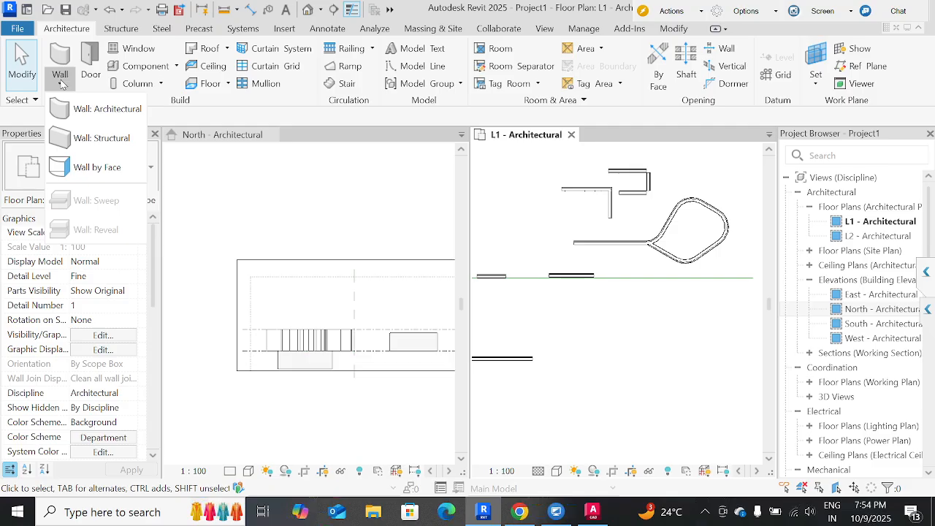
pyautogui.click(91, 110)
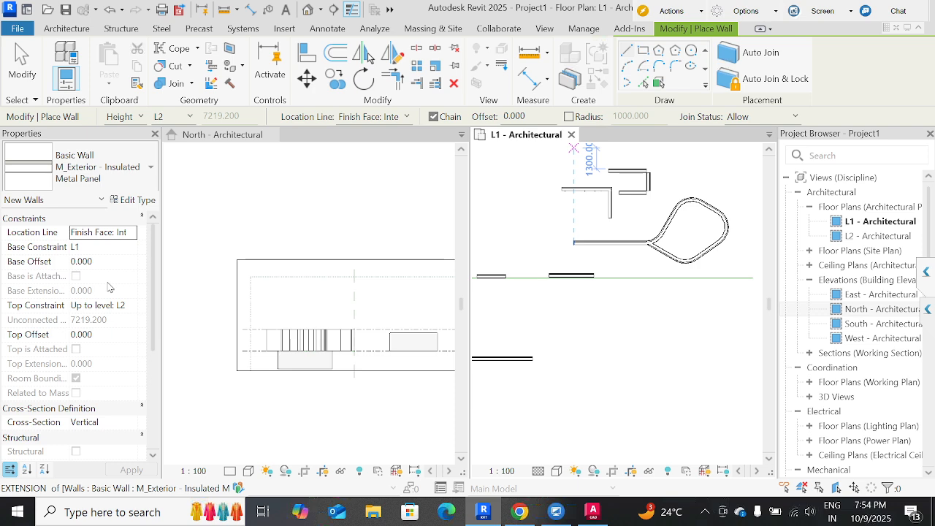
pyautogui.click(374, 285)
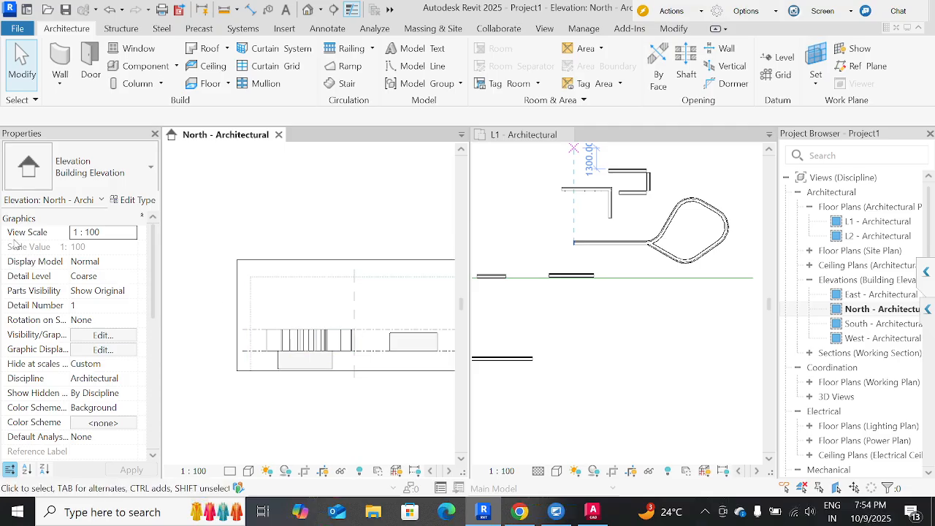
# Select the Concrete 200mm wall above L1 in the North elevation and review its Top Constraint options.
pyautogui.click(414, 342)
pyautogui.moveTo(402, 410); pyautogui.dragTo(355, 391, button='middle')
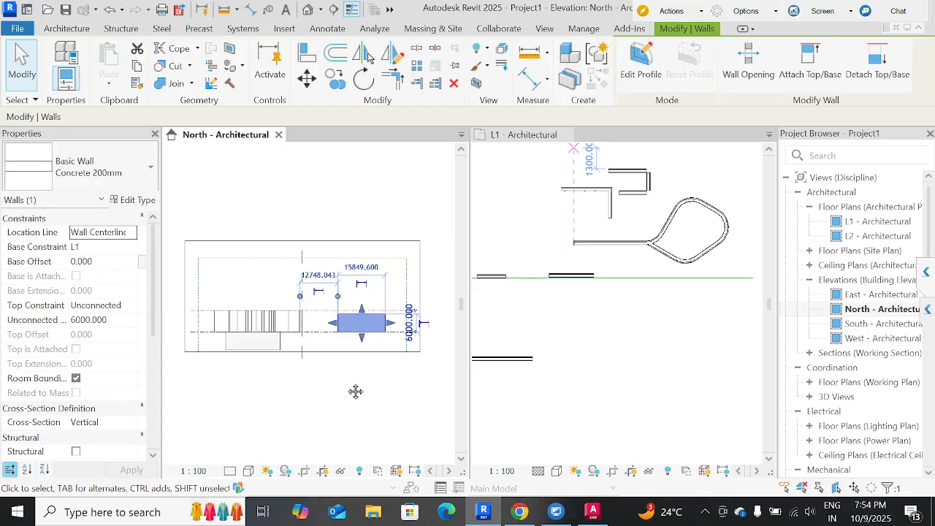
pyautogui.scroll(3, 355, 392)
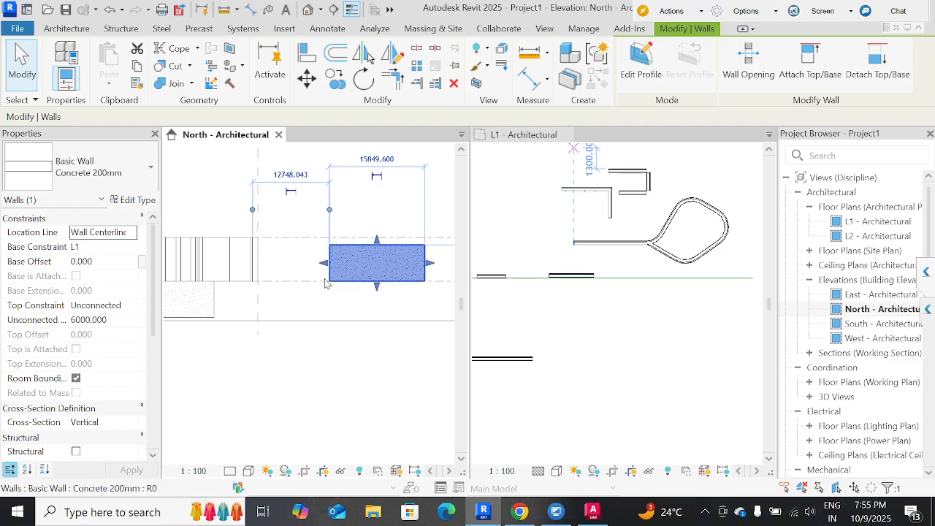
pyautogui.click(129, 308)
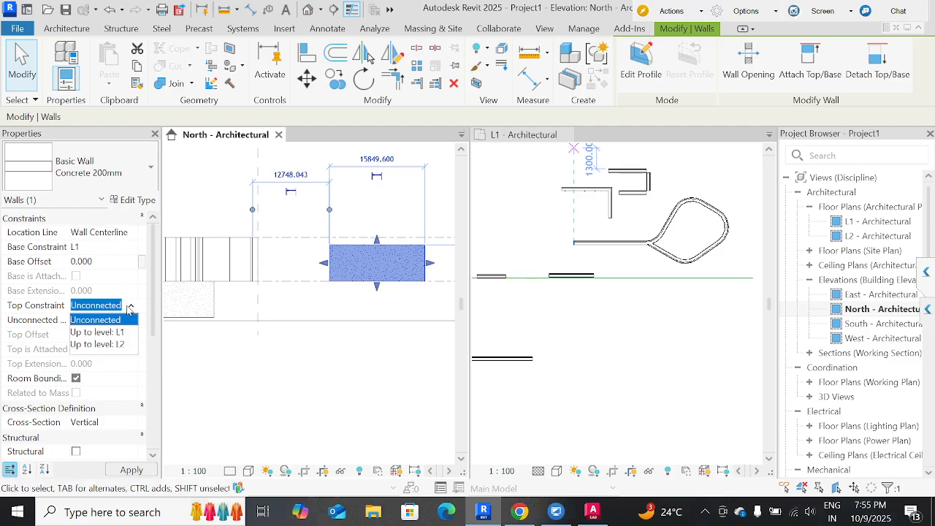
pyautogui.click(131, 308)
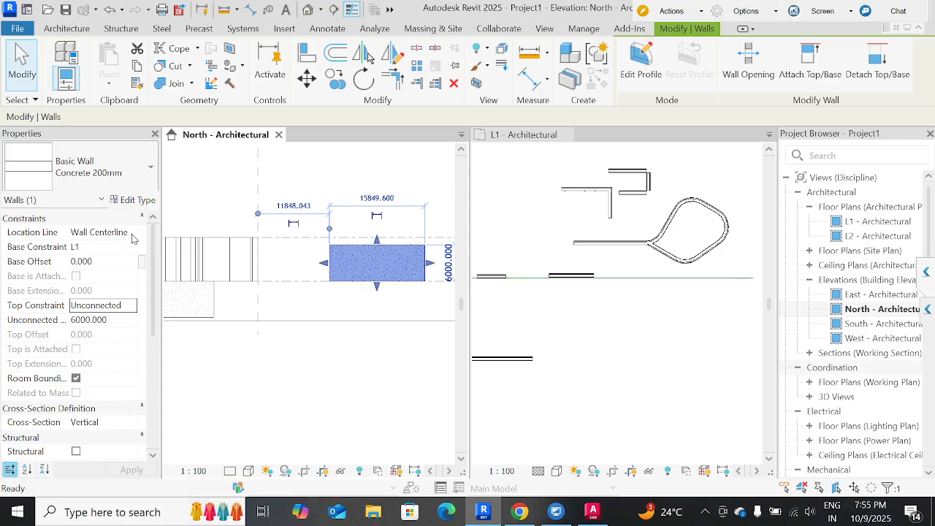
pyautogui.press('Escape')
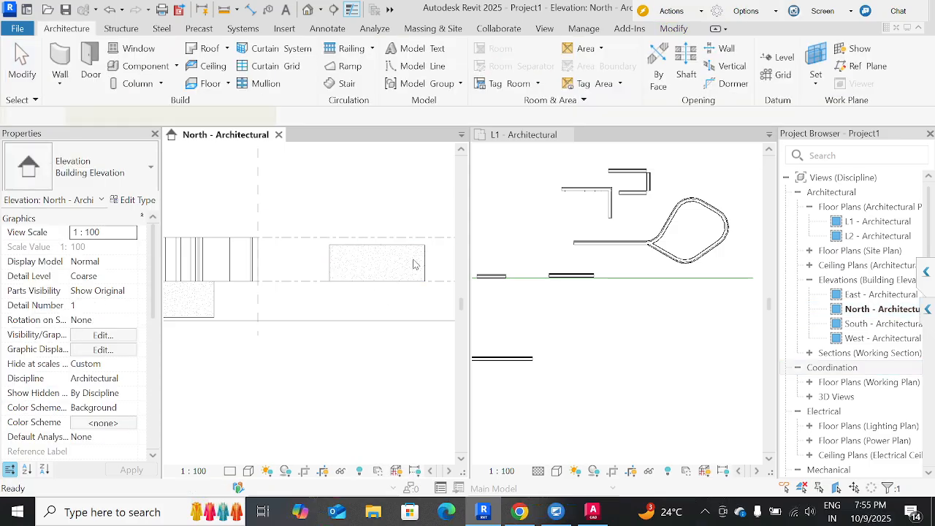
# Review the Location Line choices and the Base Constraint setting of the same Concrete 200mm wall.
pyautogui.click(401, 270)
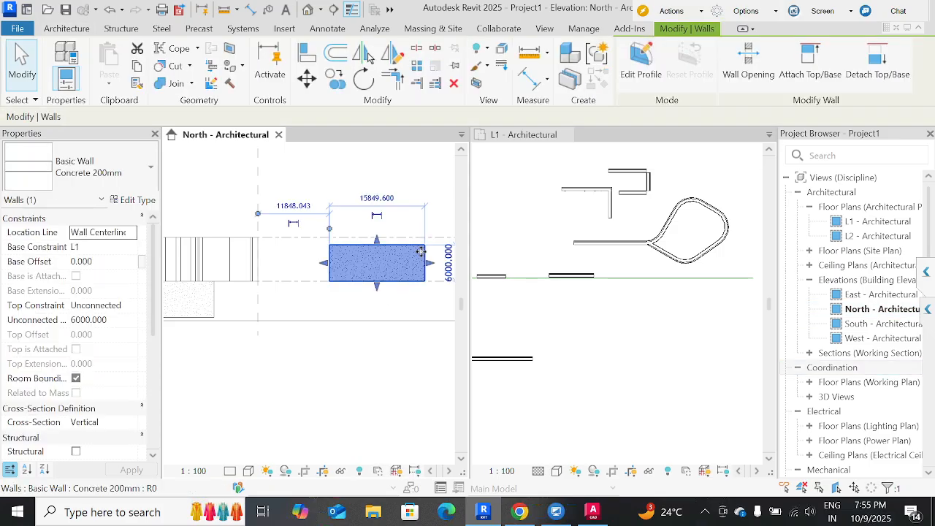
pyautogui.click(131, 234)
pyautogui.click(134, 234)
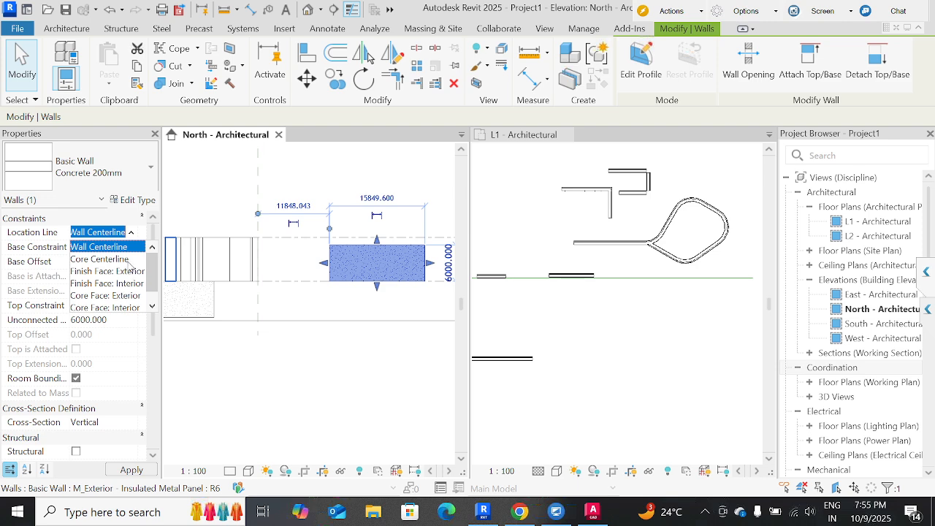
pyautogui.click(20, 256)
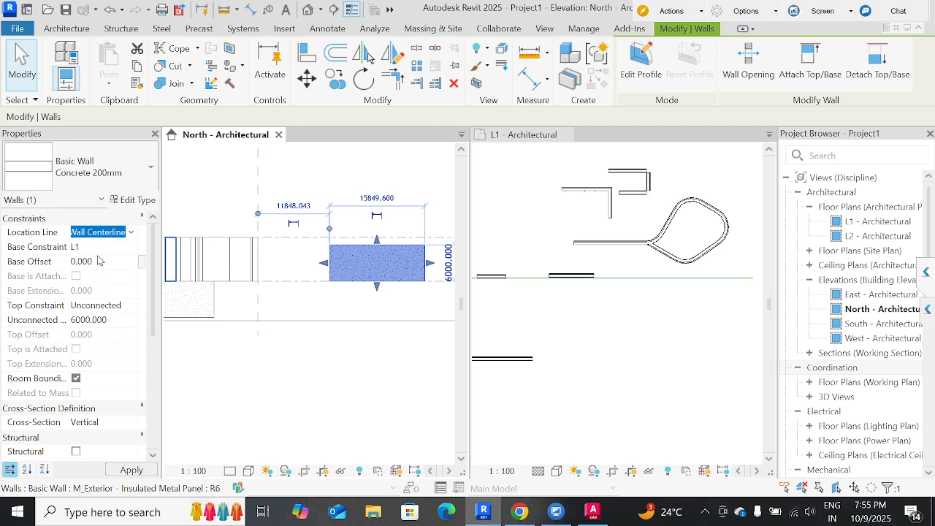
pyautogui.click(131, 234)
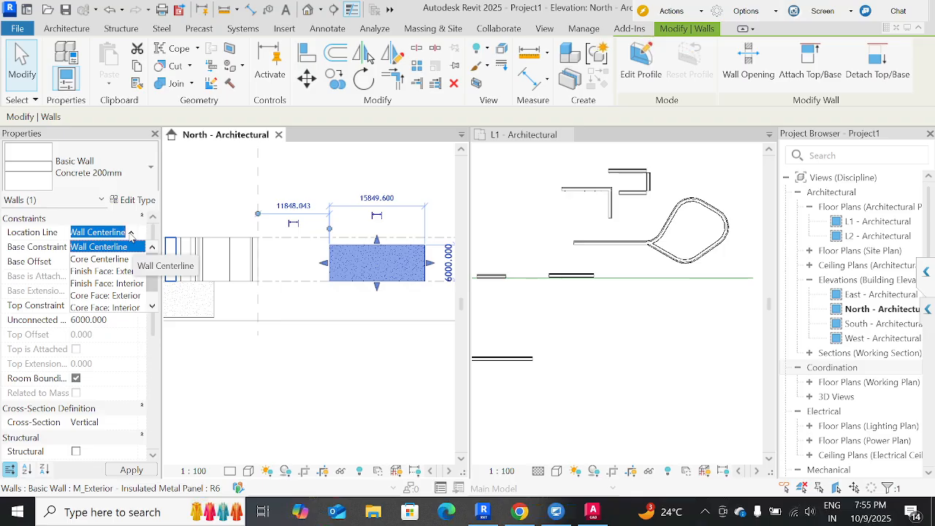
pyautogui.click(132, 232)
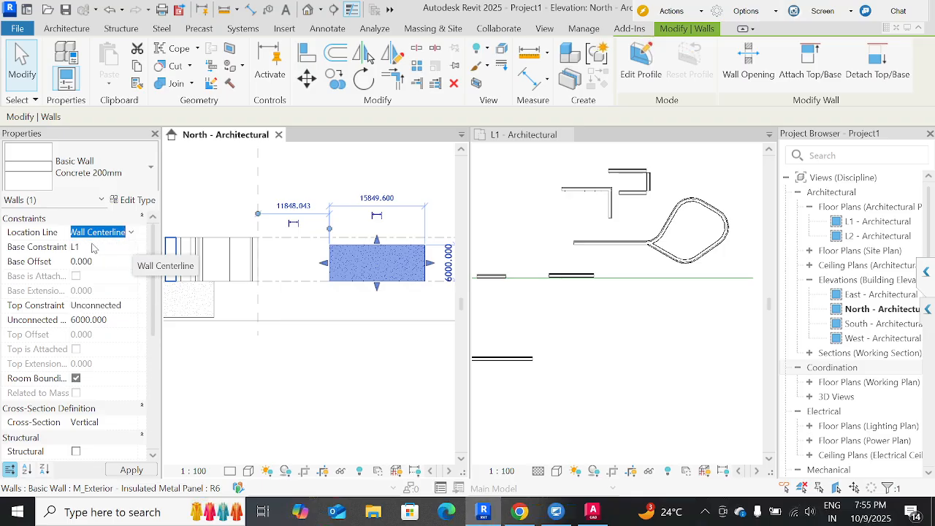
pyautogui.click(130, 248)
pyautogui.click(130, 249)
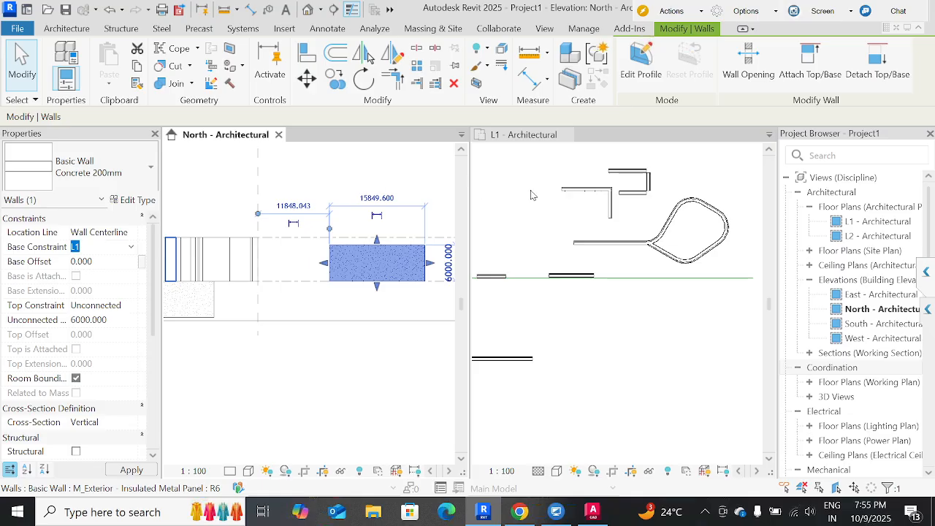
# Check the short metal panel wall on the L1 plan, and review the height level choices offered for a new architectural wall.
pyautogui.click(540, 217)
pyautogui.click(504, 277)
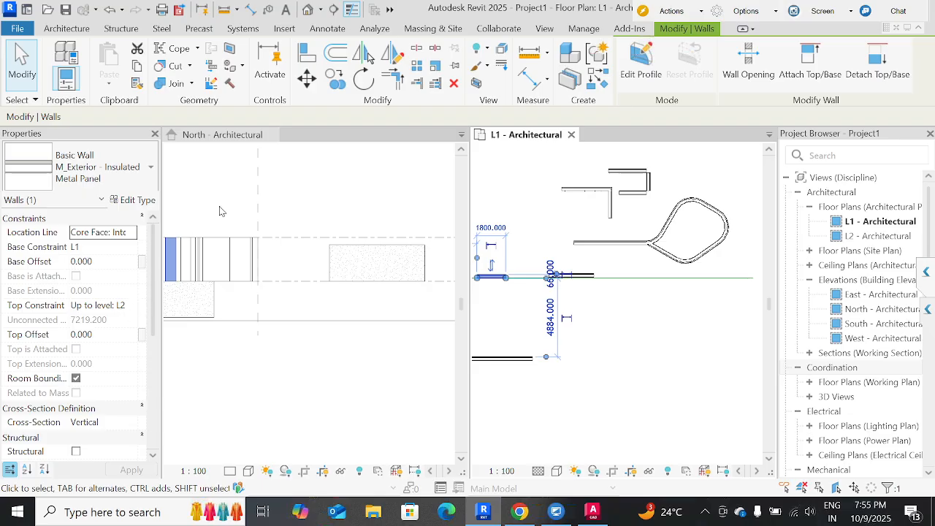
pyautogui.click(67, 30)
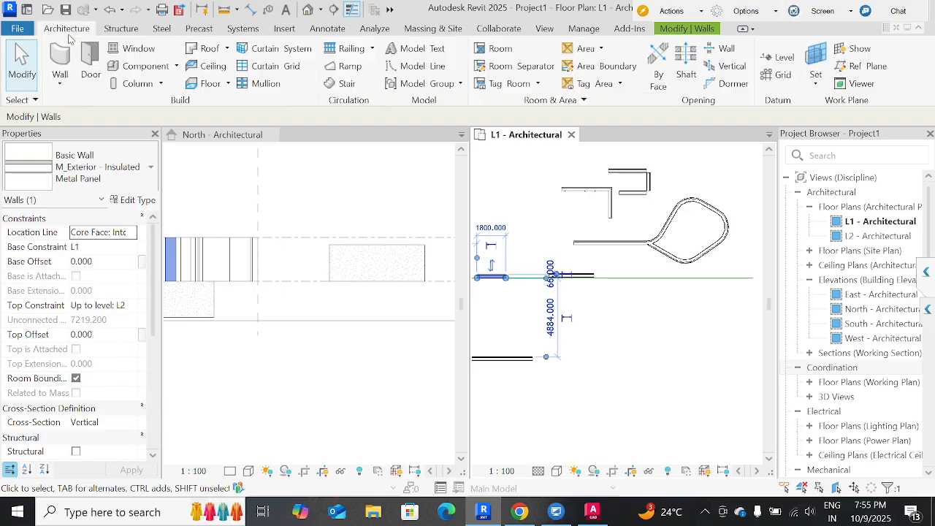
pyautogui.click(60, 59)
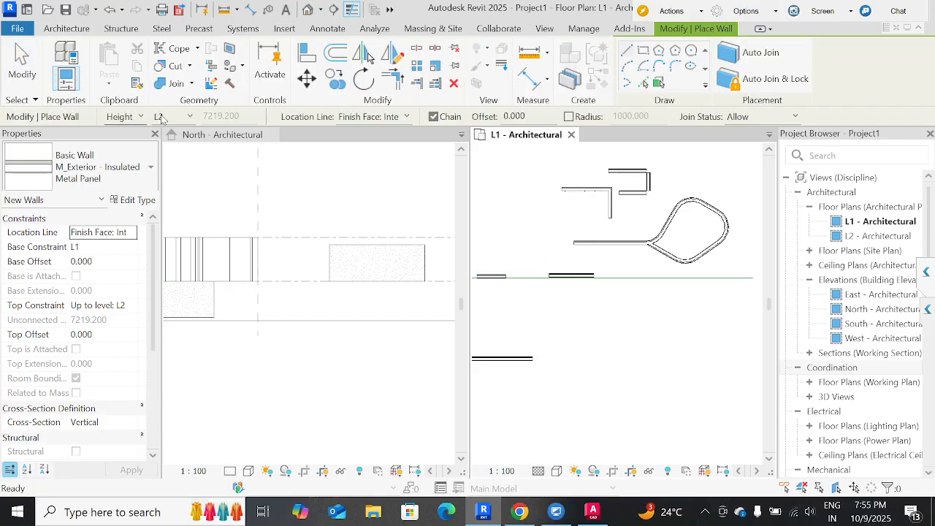
pyautogui.click(190, 121)
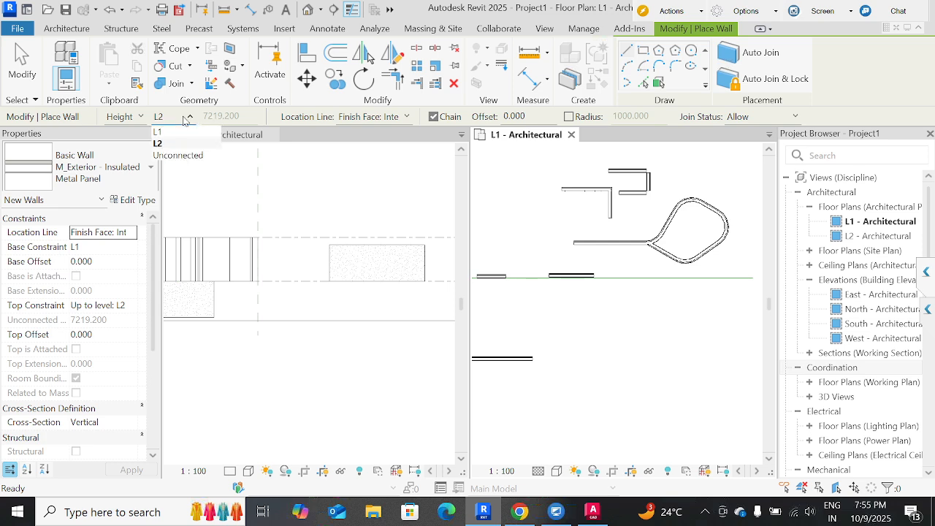
pyautogui.click(184, 120)
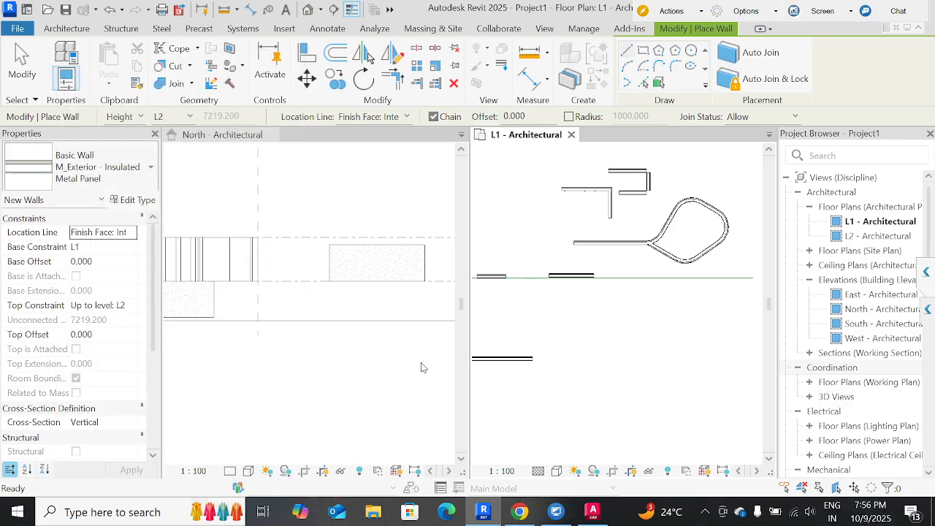
pyautogui.click(341, 385)
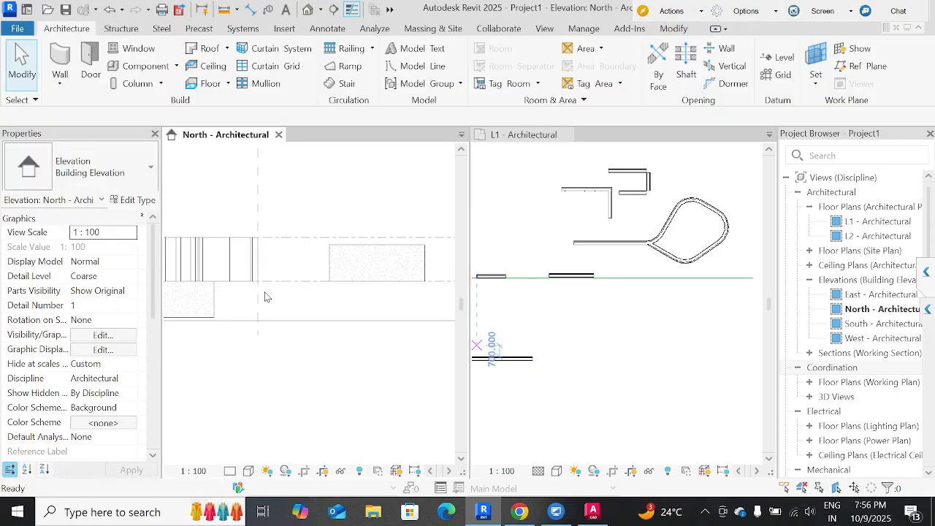
# In the North elevation, set the Top Offset of the rounded loop's outermost curved wall segment to 30 mm.
pyautogui.moveTo(263, 294); pyautogui.dragTo(381, 310, button='middle')
pyautogui.scroll(3, 172, 255)
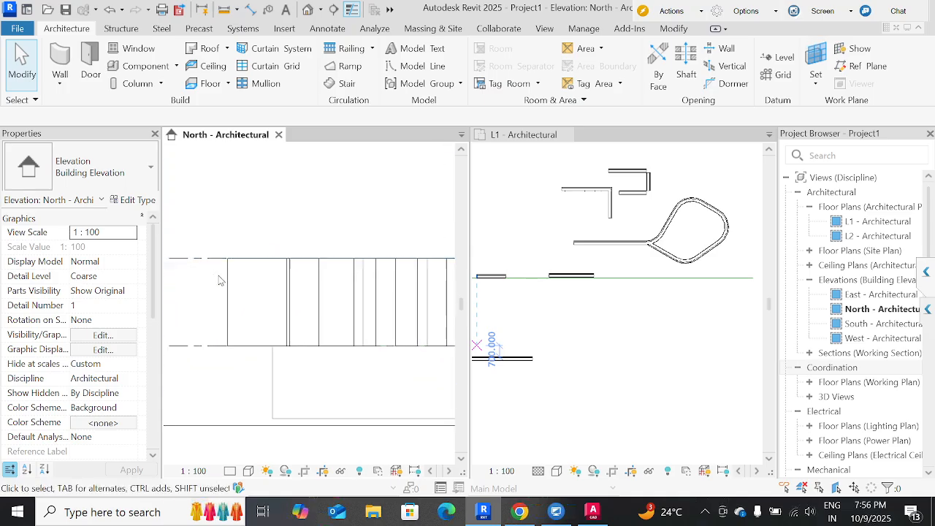
pyautogui.click(231, 281)
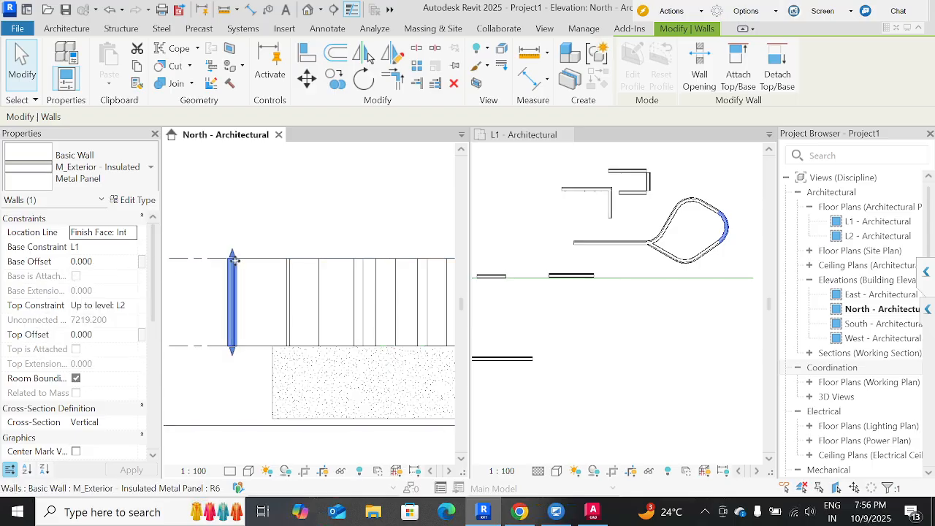
pyautogui.scroll(1, 232, 267)
pyautogui.scroll(4, 231, 267)
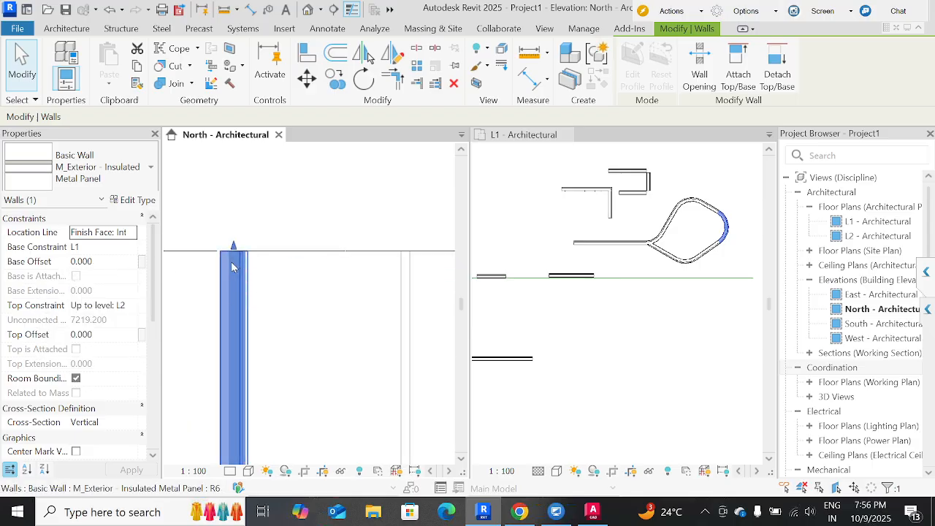
pyautogui.click(116, 341)
pyautogui.write('3')
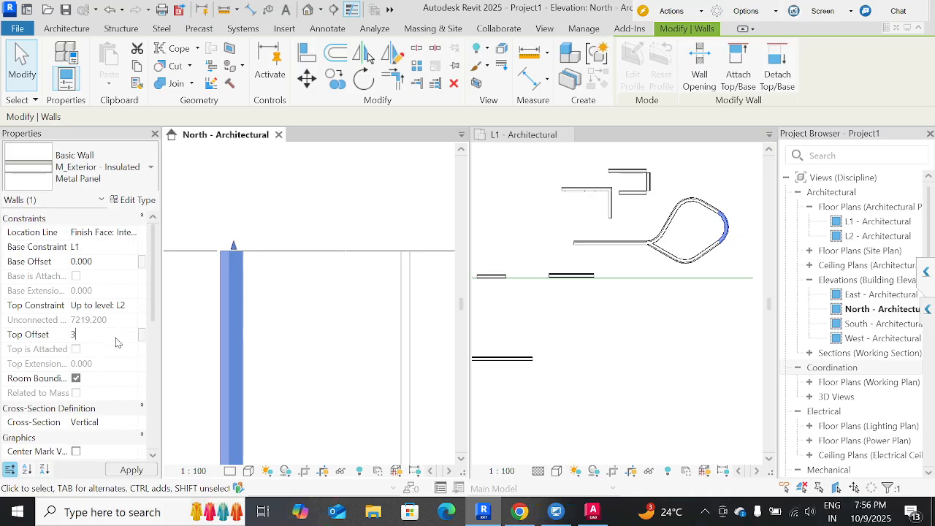
pyautogui.write('0mm')
pyautogui.press('Return')
pyautogui.scroll(5, 236, 253)
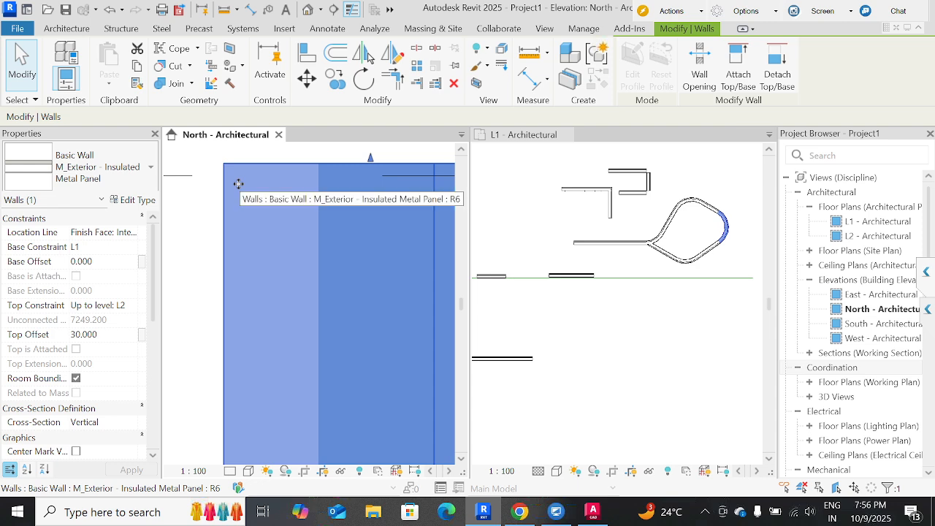
# Set the curved wall segment's Top Offset to 500 mm so it extends above level L2.
pyautogui.scroll(-2, 238, 184)
pyautogui.click(108, 341)
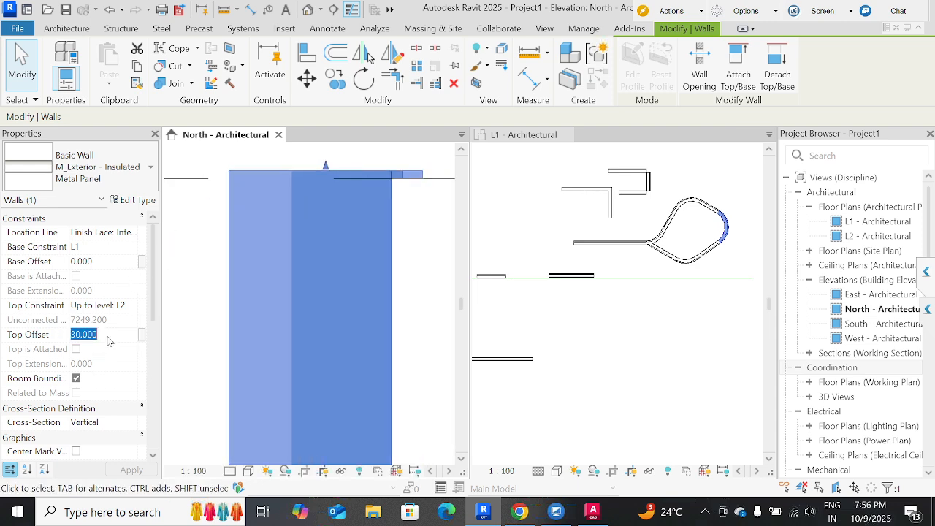
pyautogui.write('5')
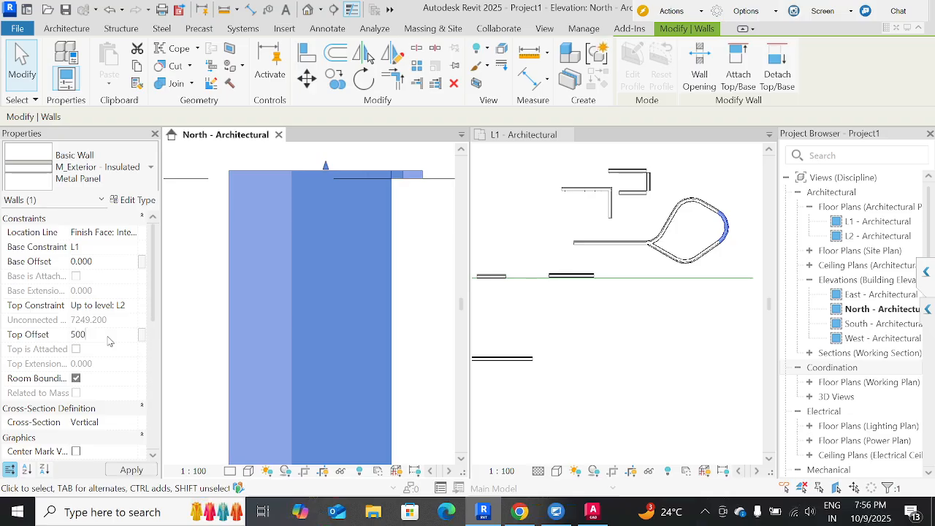
pyautogui.press('Return')
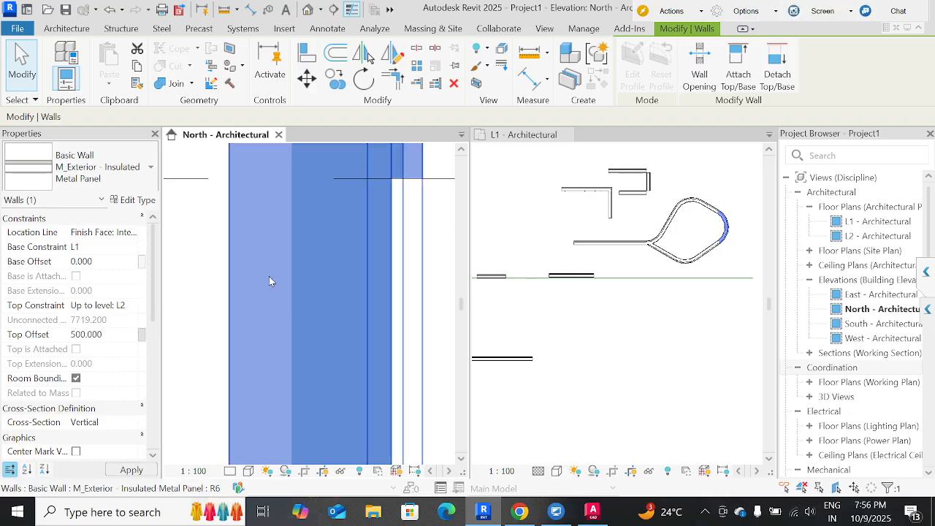
pyautogui.scroll(-2, 269, 281)
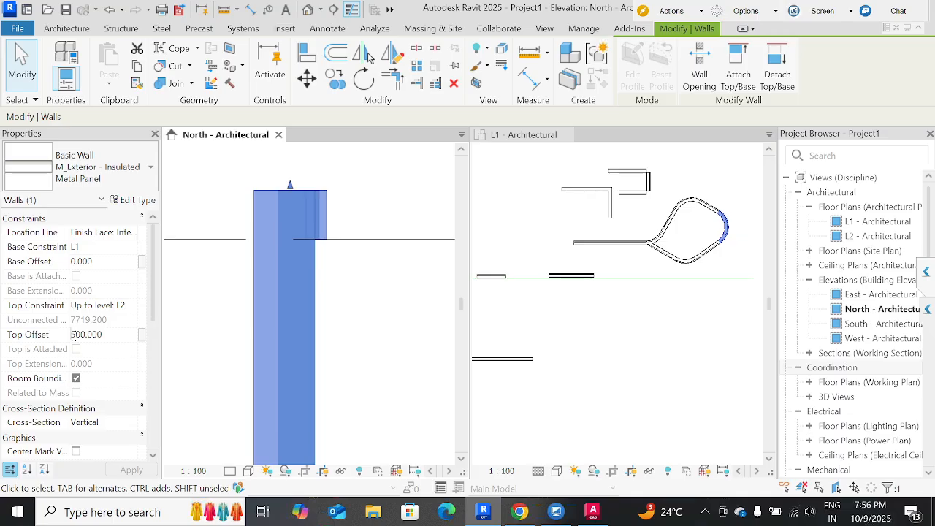
# Set the curved wall segment's Top Offset to -500 mm so it stops below level L2.
pyautogui.write('-')
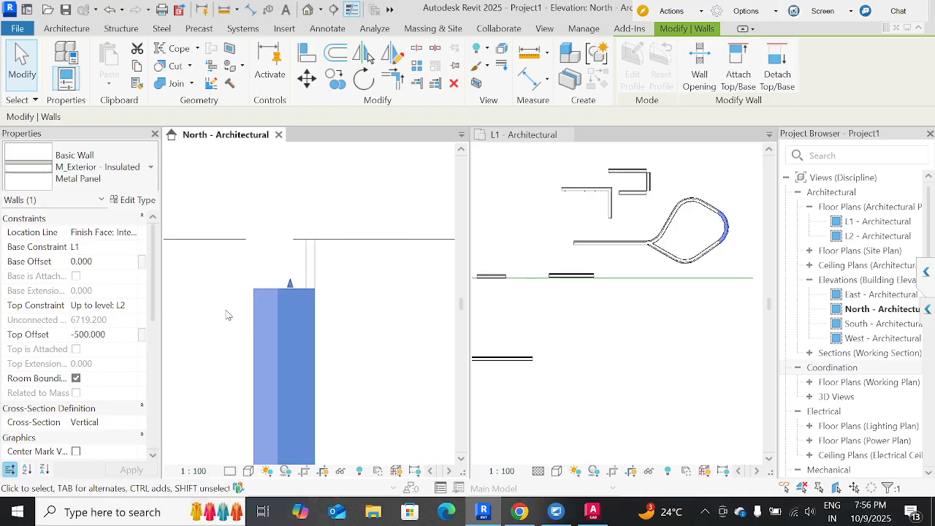
pyautogui.moveTo(208, 262); pyautogui.dragTo(287, 153, button='middle')
pyautogui.scroll(-3, 287, 166)
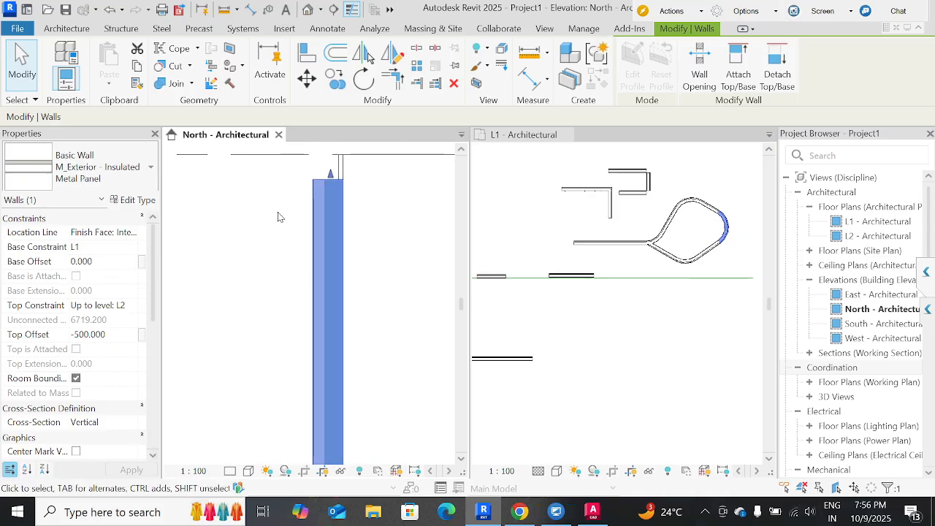
# Stretch the curved wall segment's base about 445 mm below level L1, and set its Base Offset to -500 mm.
pyautogui.moveTo(292, 245); pyautogui.dragTo(310, 163, button='middle')
pyautogui.scroll(-3, 293, 231)
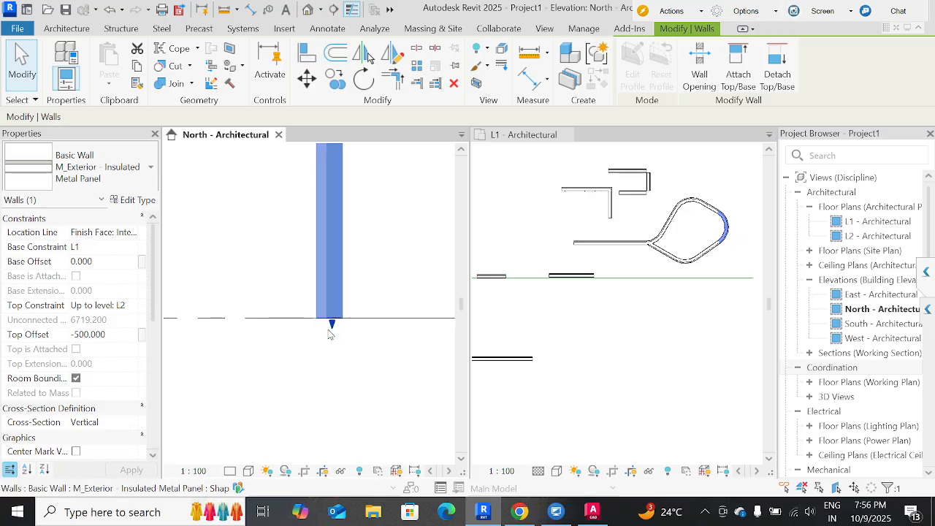
pyautogui.moveTo(330, 334); pyautogui.dragTo(332, 342)
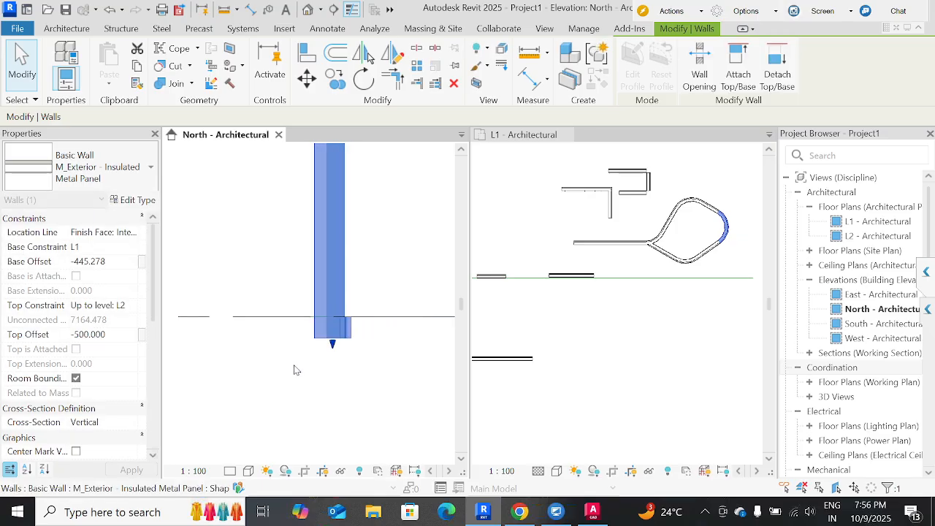
pyautogui.click(113, 266)
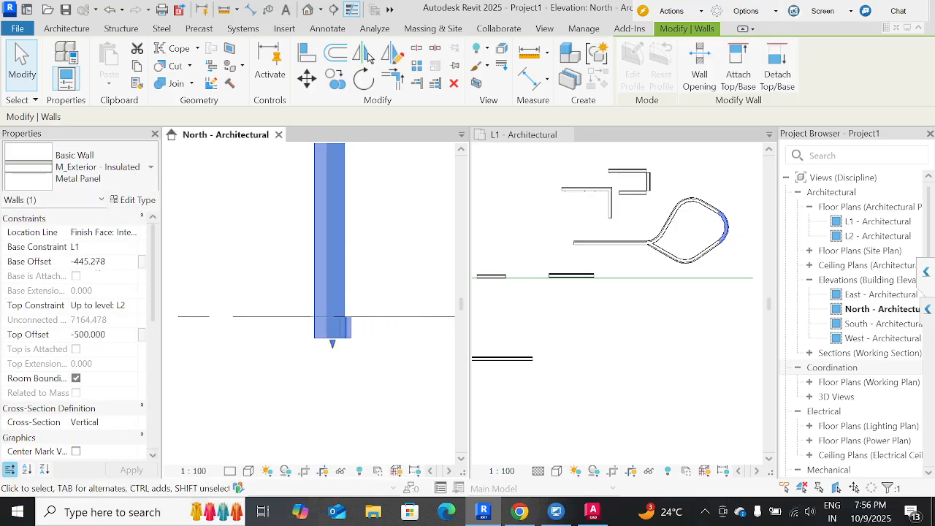
pyautogui.moveTo(100, 269); pyautogui.dragTo(55, 272)
pyautogui.write('-500')
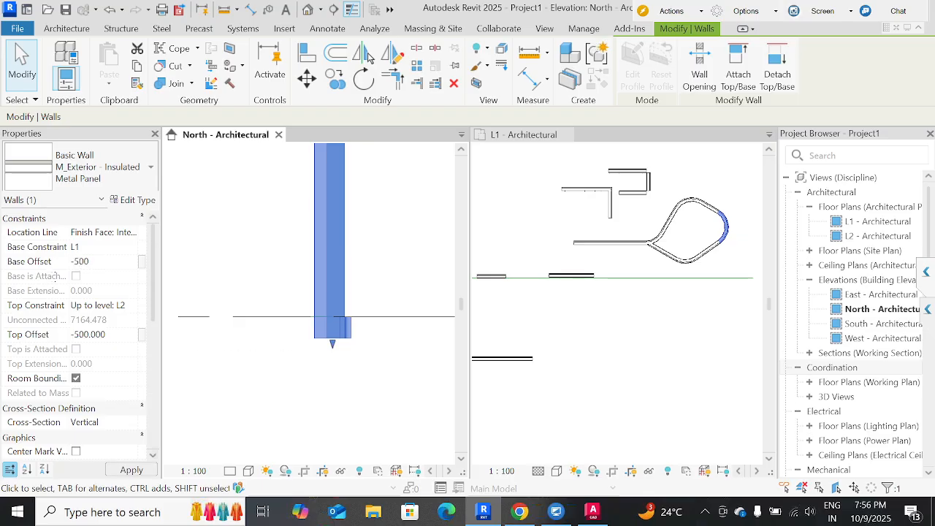
pyautogui.press('Return')
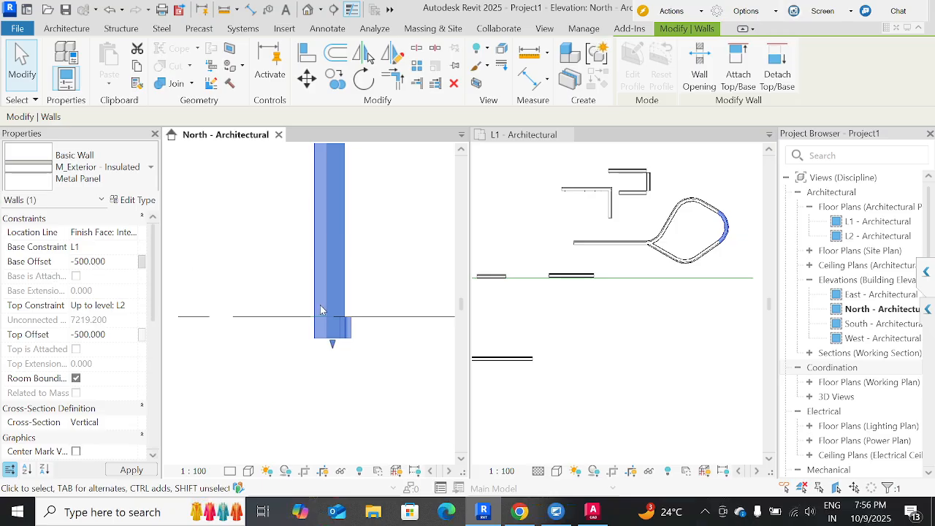
# Change the curved wall segment's Base Offset to -304.8 mm.
pyautogui.scroll(-2, 323, 313)
pyautogui.moveTo(283, 205); pyautogui.dragTo(315, 386, button='middle')
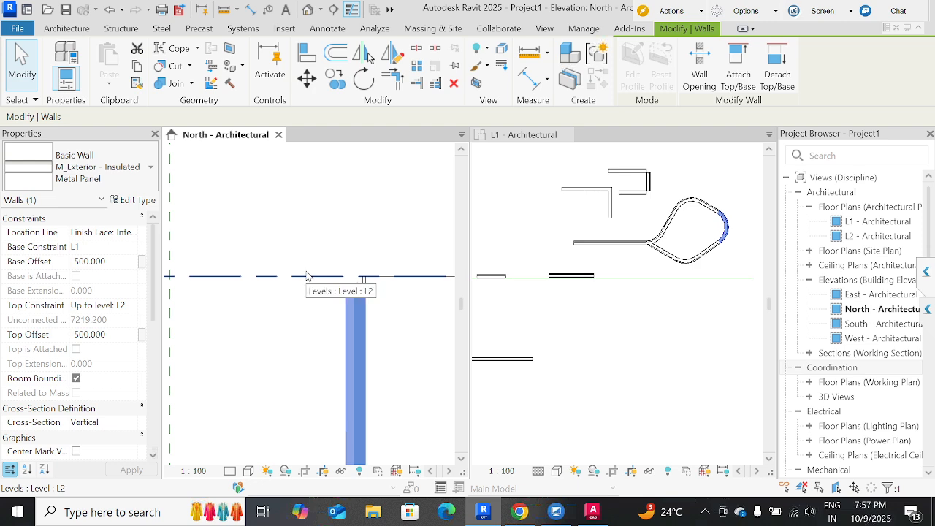
pyautogui.click(114, 265)
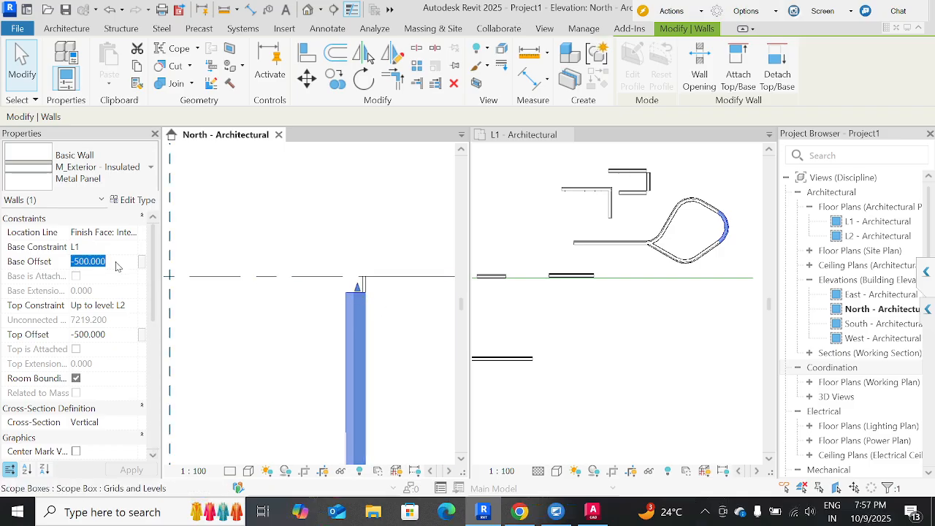
pyautogui.click(117, 263)
pyautogui.moveTo(112, 261); pyautogui.dragTo(74, 261)
pyautogui.write('1ft')
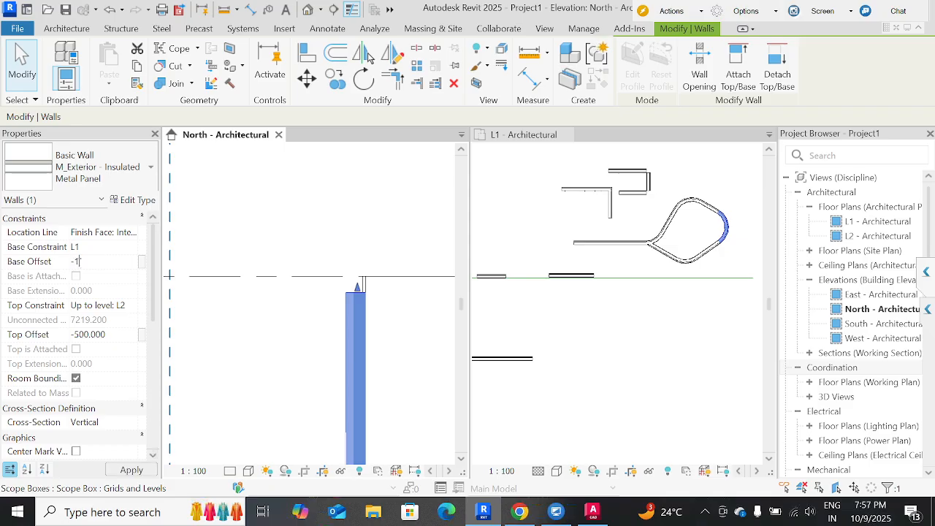
pyautogui.press('Return')
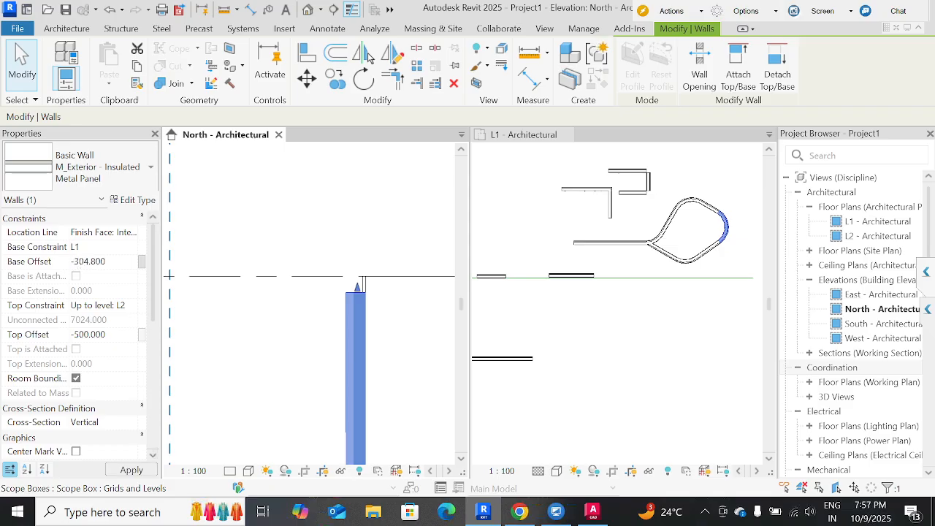
# Use a formula to bring the curved wall segment's Base Offset to -4.8 mm.
pyautogui.moveTo(300, 310); pyautogui.dragTo(314, 256, button='middle')
pyautogui.scroll(-1, 314, 256)
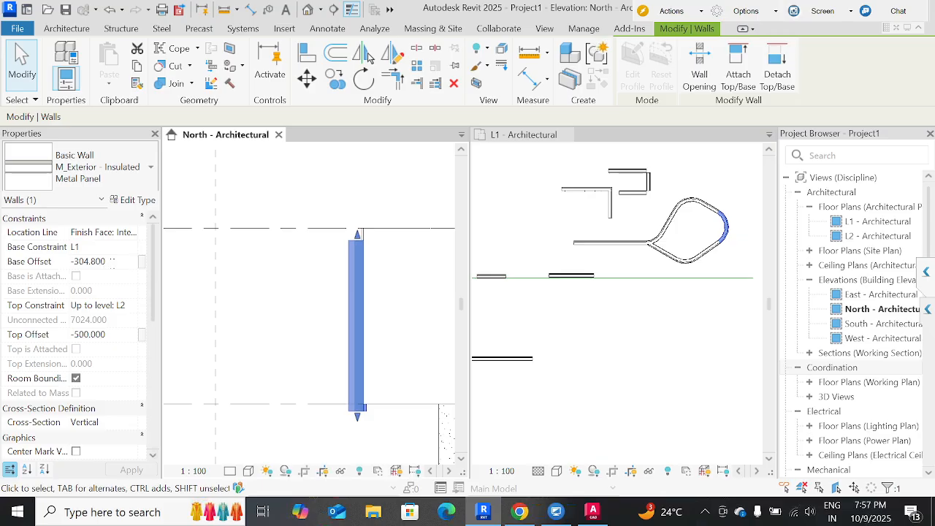
pyautogui.write('-')
pyautogui.write('=')
pyautogui.press('Return')
pyautogui.scroll(4, 324, 401)
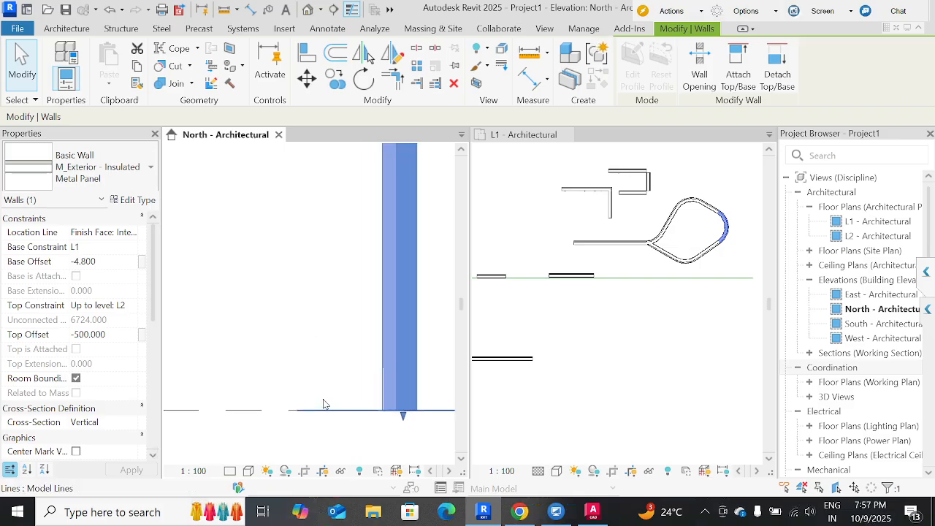
# Try entering -4.800-500 as the curved wall segment's Base Offset, and dismiss the message.
pyautogui.click(105, 261)
pyautogui.click(107, 262)
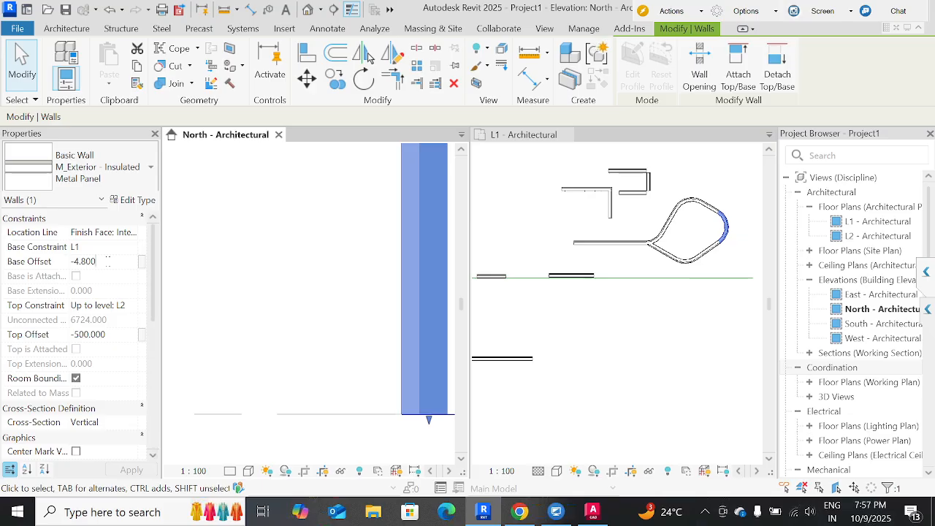
pyautogui.write('-500')
pyautogui.press('Return')
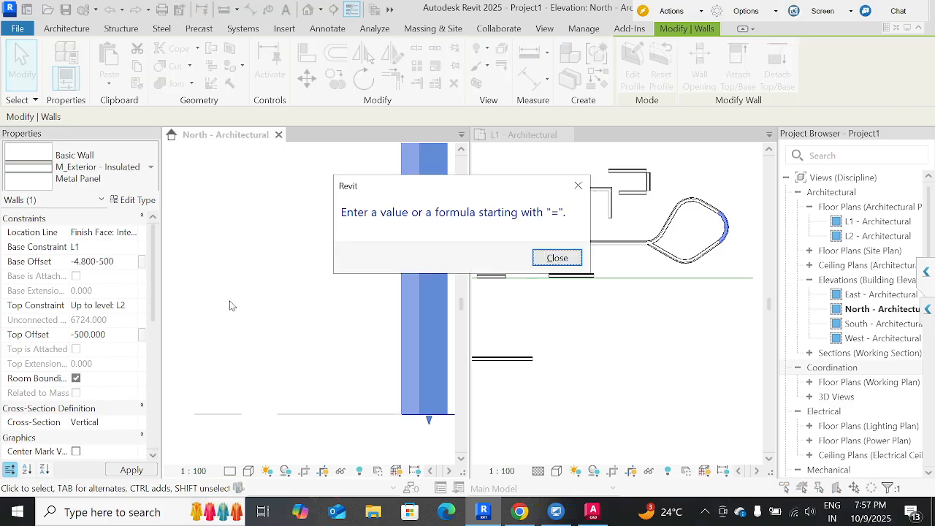
pyautogui.click(557, 258)
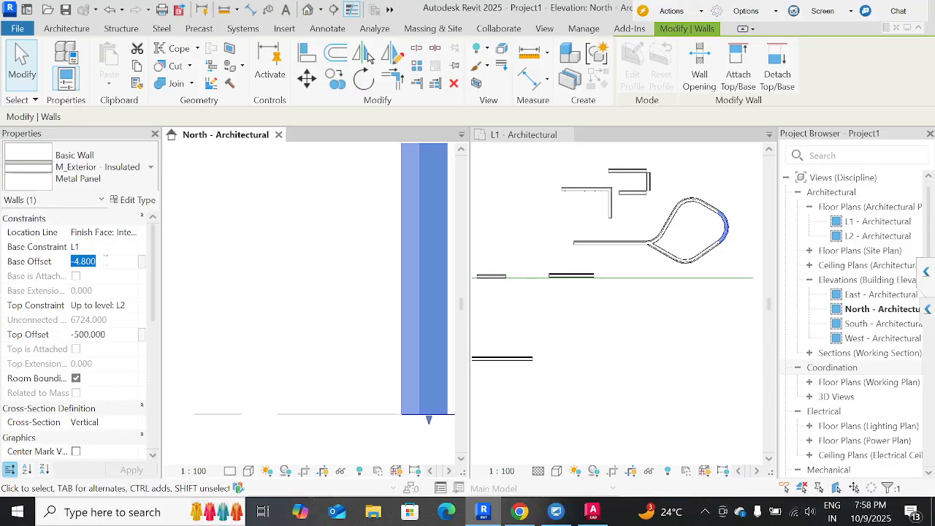
# Set the curved wall segment's Base Offset to 300 mm with a formula, and review its constraints in the North elevation.
pyautogui.write('-')
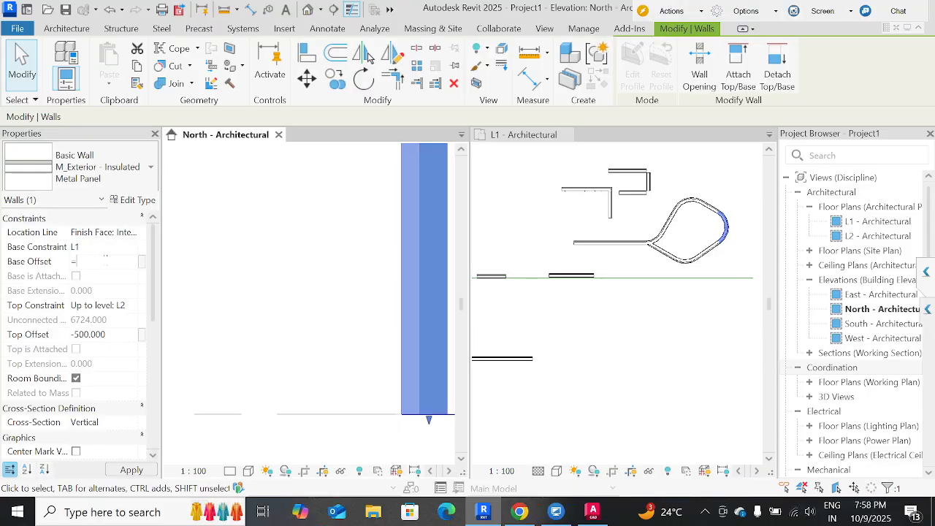
pyautogui.write('500+800')
pyautogui.press('Return')
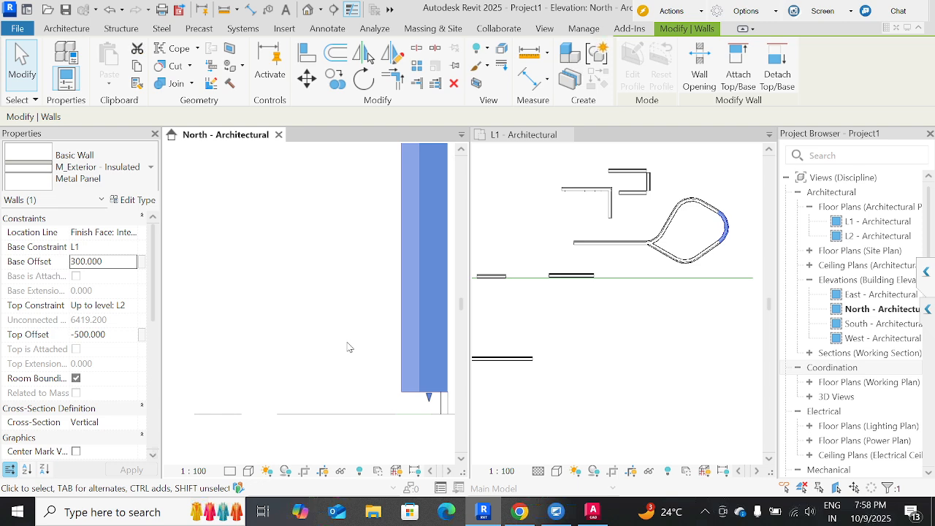
pyautogui.scroll(-3, 348, 348)
pyautogui.press('Escape')
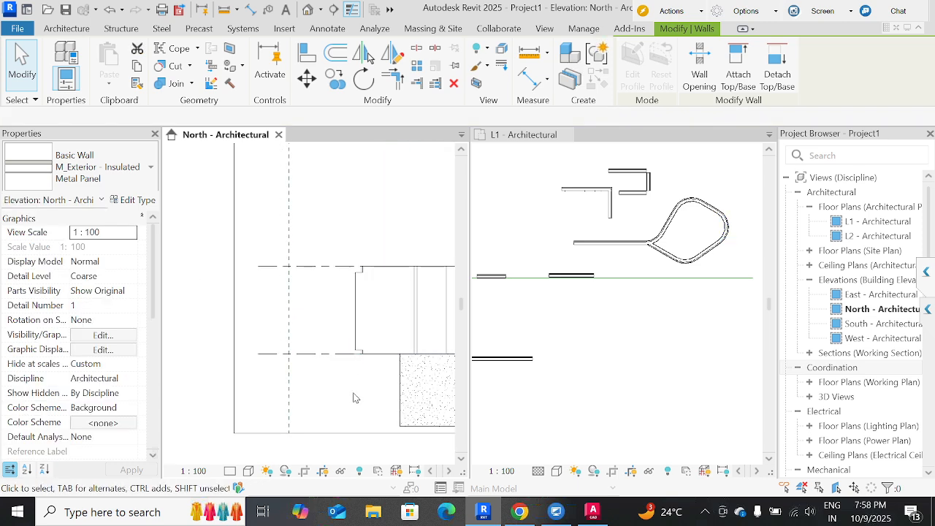
pyautogui.click(358, 322)
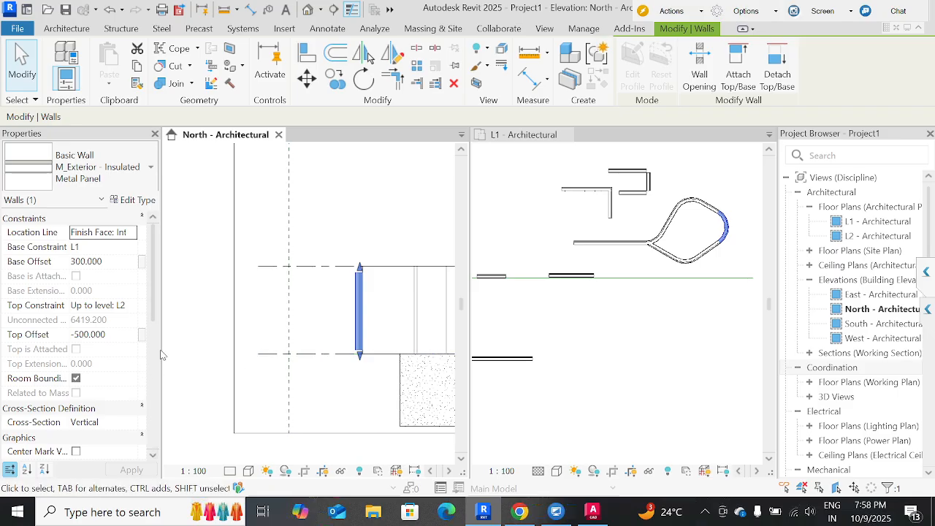
pyautogui.press('Escape')
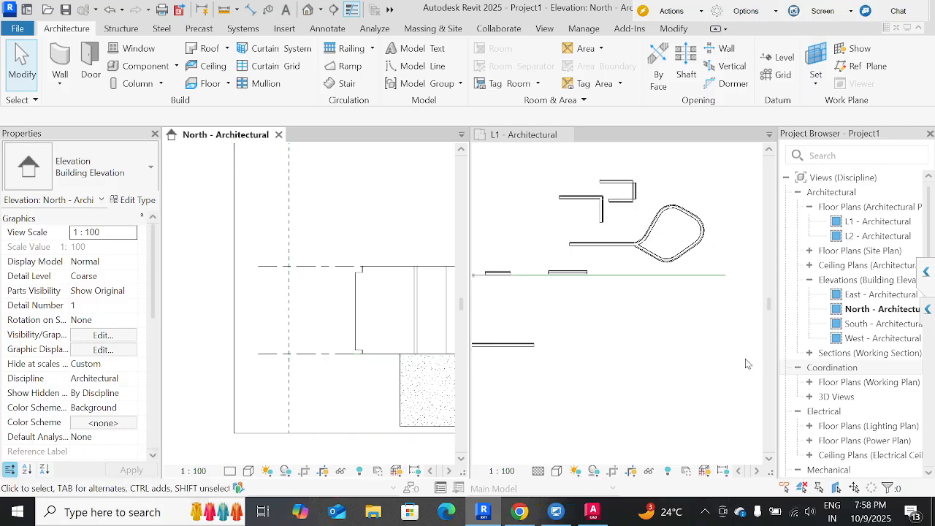
# Switch to AutoCAD and close Drawing1.dwg.
pyautogui.scroll(-2, 742, 362)
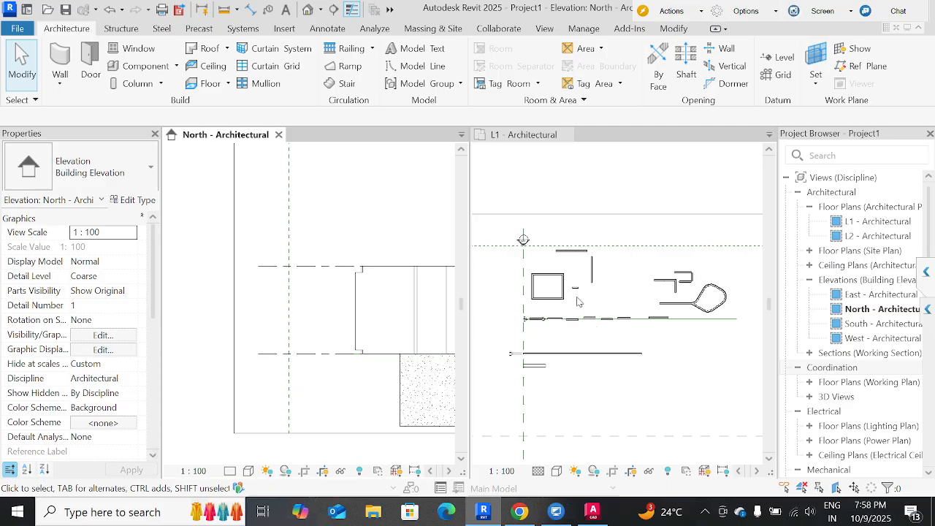
pyautogui.click(657, 361)
pyautogui.click(594, 512)
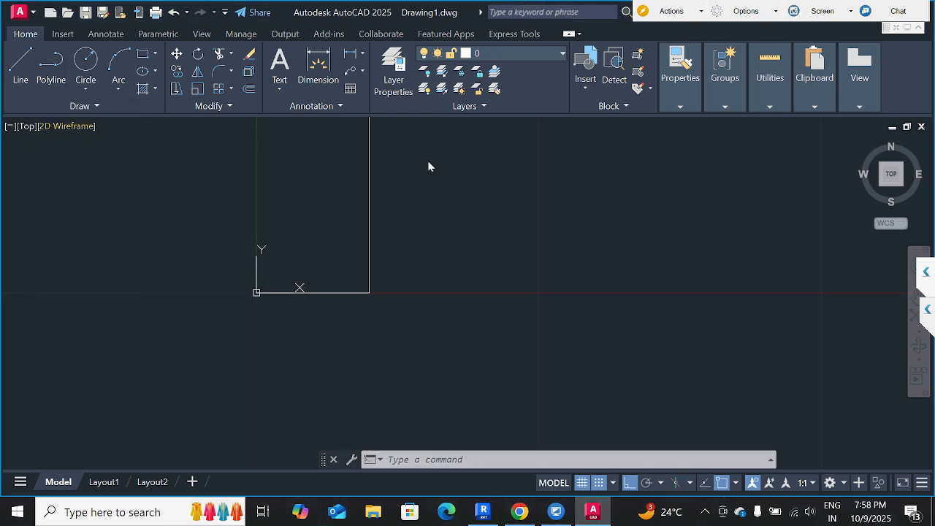
pyautogui.click(922, 127)
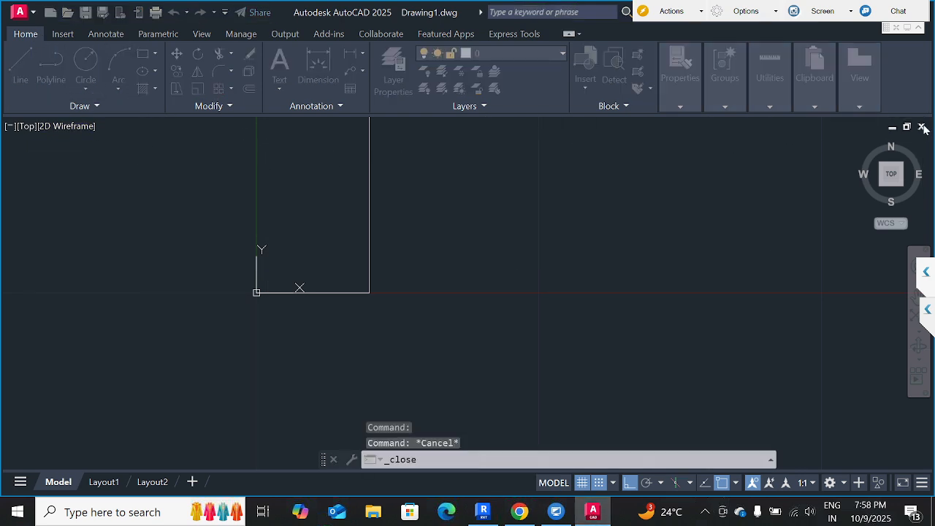
pyautogui.click(467, 289)
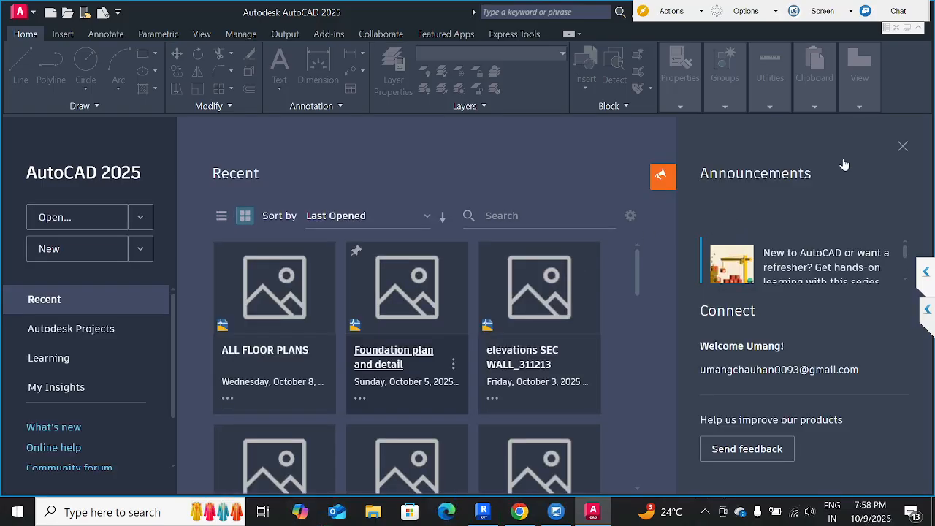
# Open the recent drawing ALL FLOOR PLANS, ignoring unresolved reference files, and examine the lift area of the stilt floor plan.
pyautogui.click(902, 148)
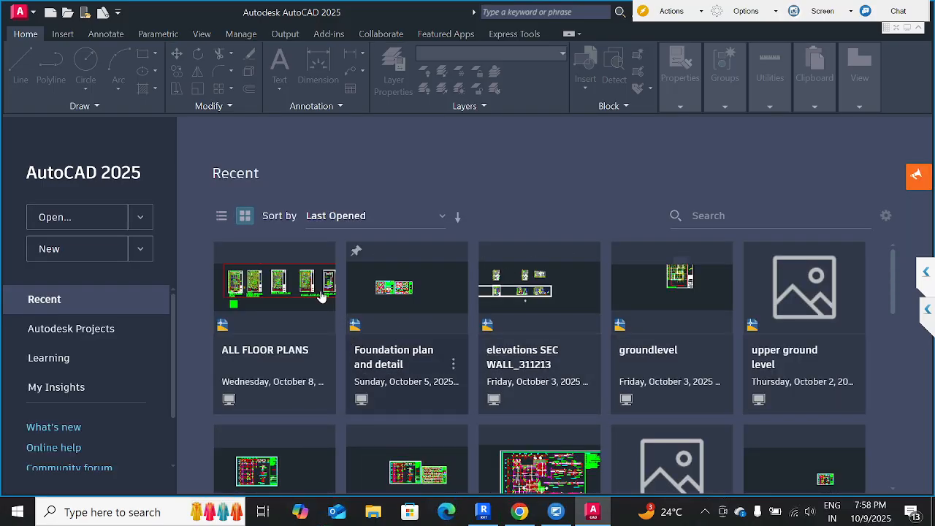
pyautogui.click(285, 288)
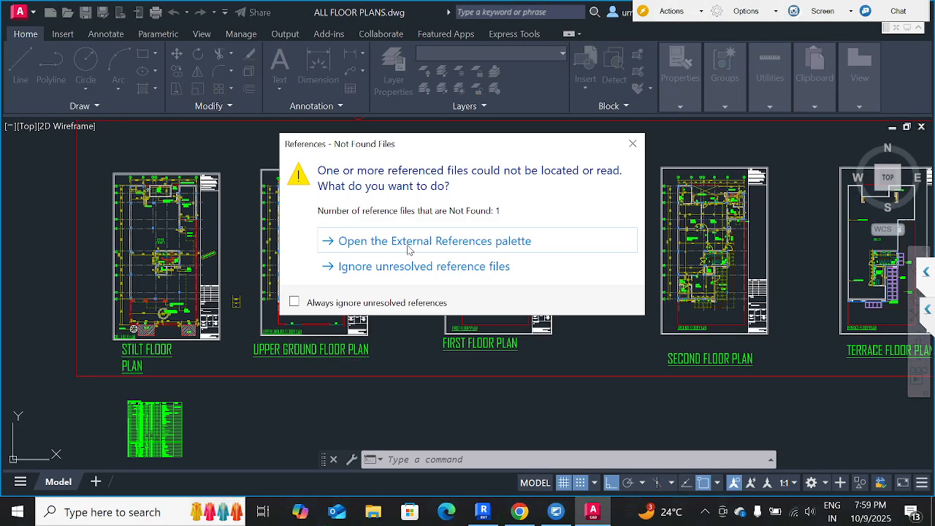
pyautogui.click(418, 267)
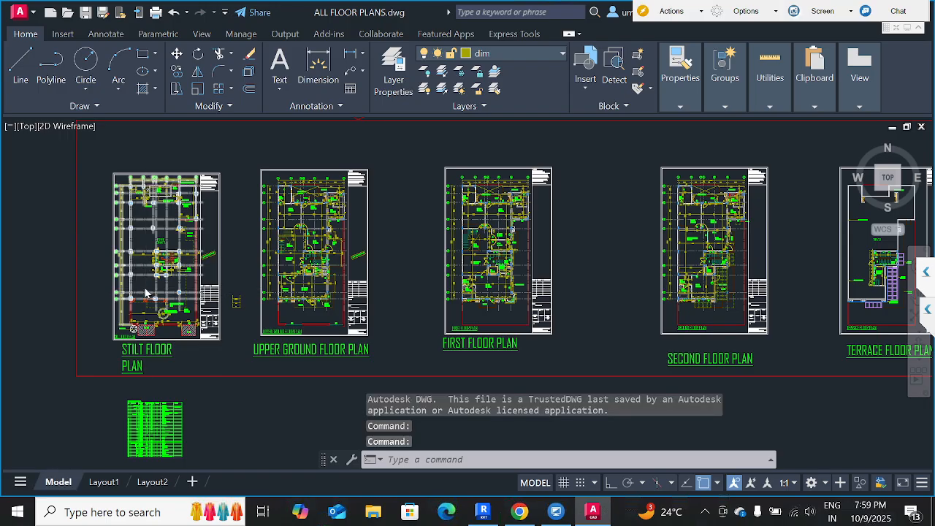
pyautogui.scroll(5, 145, 291)
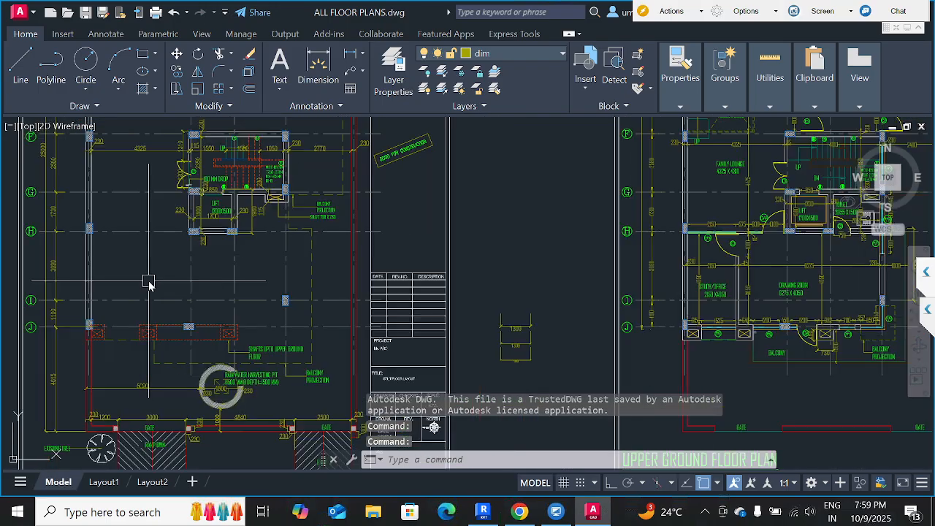
pyautogui.scroll(5, 193, 227)
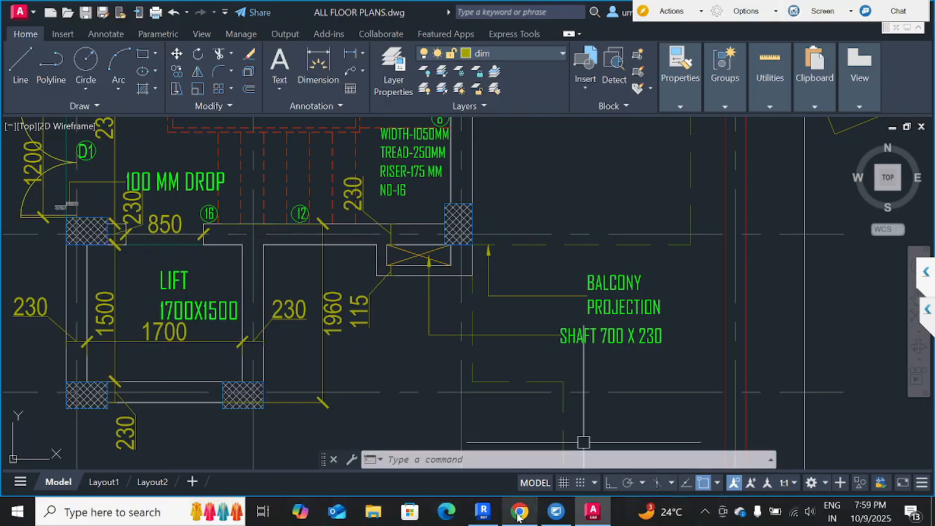
# Back in Revit's L1 plan, draw a horizontal 1500 mm M_Exterior - Insulated Metal Panel wall below the rounded loop, matching an existing wall.
pyautogui.click(486, 513)
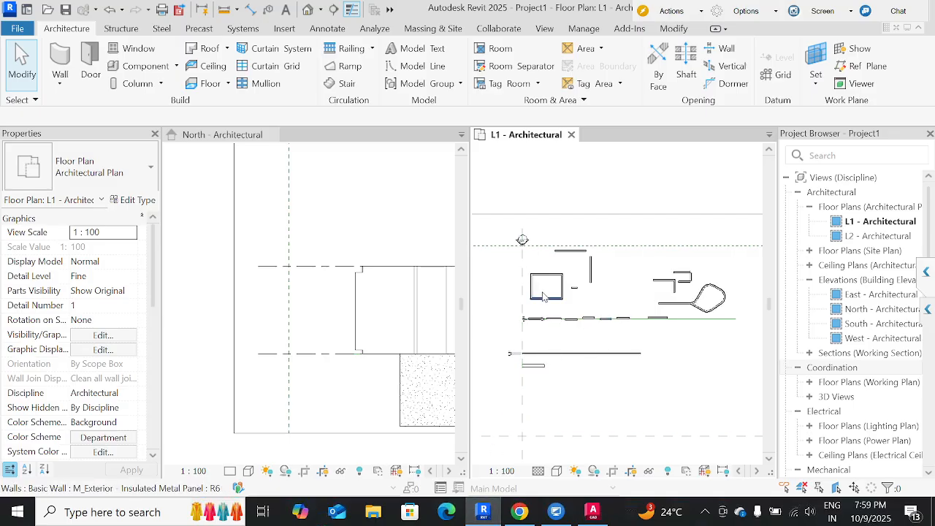
pyautogui.click(548, 301)
pyautogui.press('c')
pyautogui.press('s')
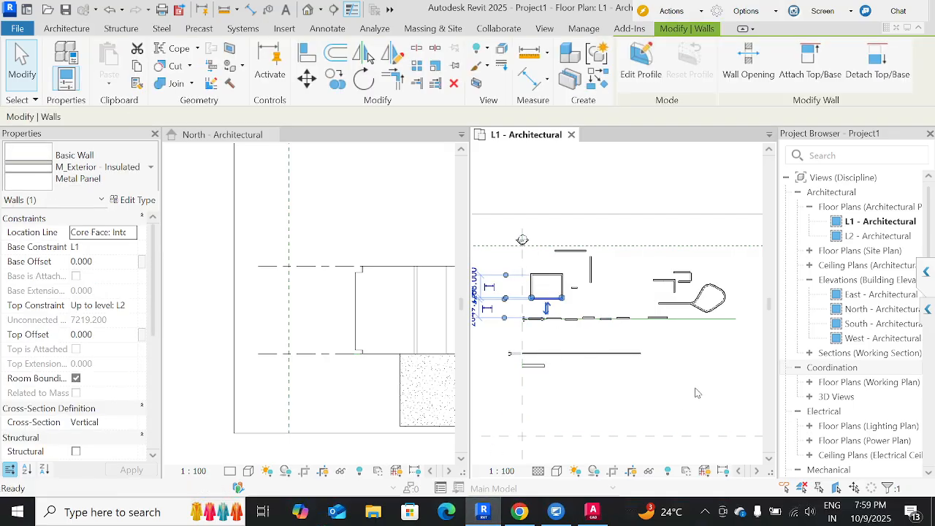
pyautogui.moveTo(653, 380); pyautogui.dragTo(620, 375, button='middle')
pyautogui.click(606, 334)
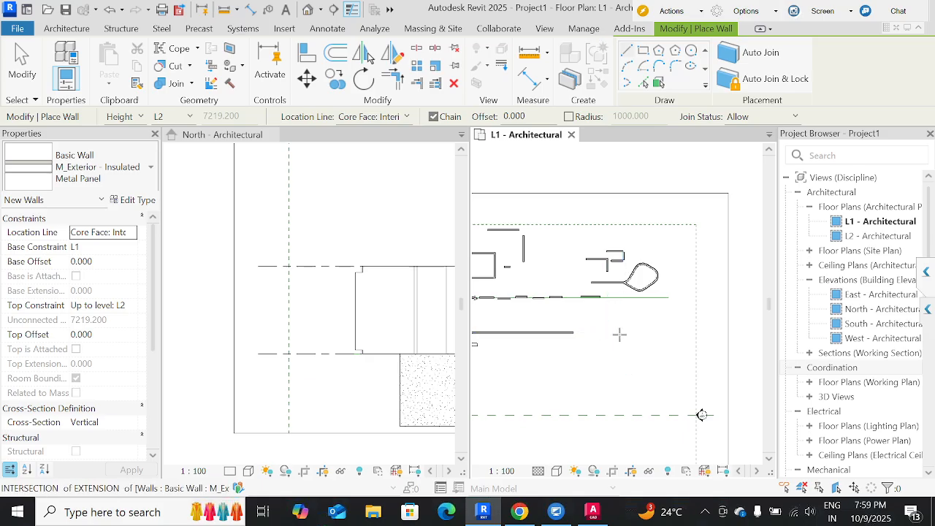
pyautogui.scroll(2, 656, 335)
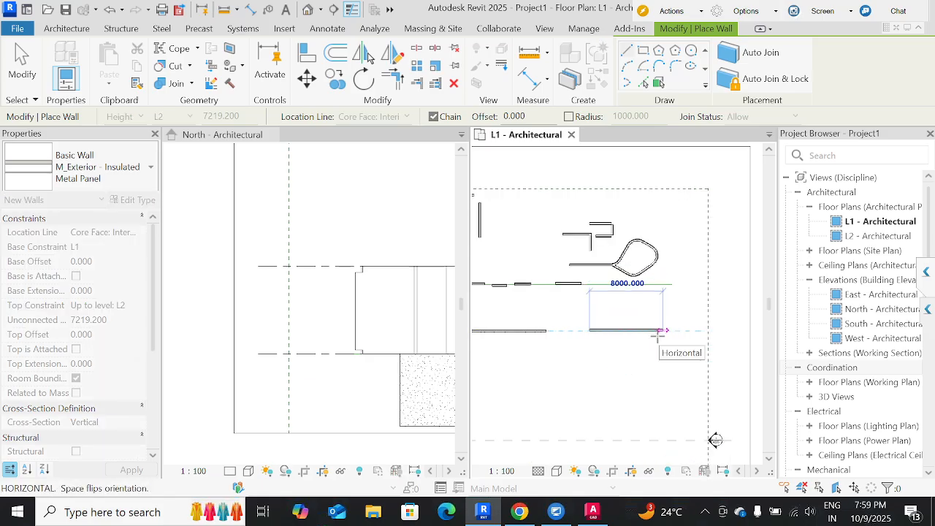
pyautogui.write('1500')
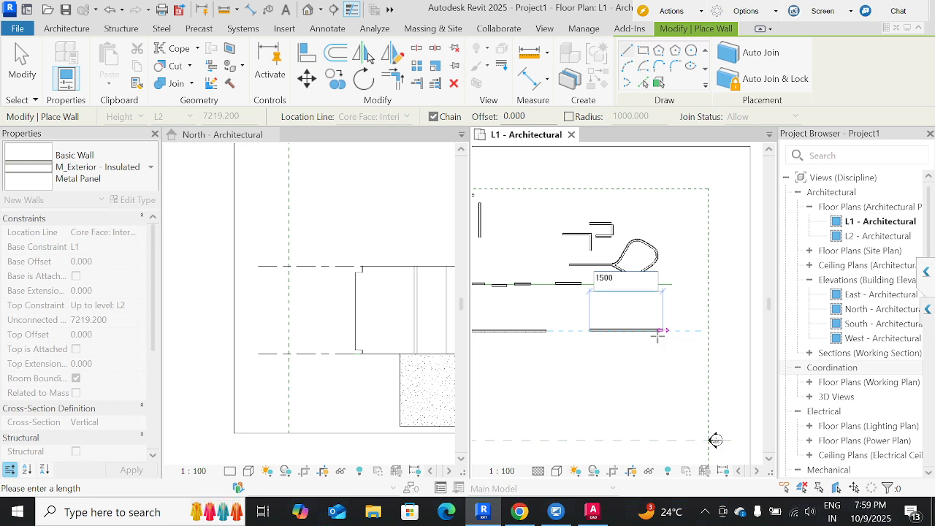
pyautogui.press('Return')
pyautogui.scroll(2, 635, 314)
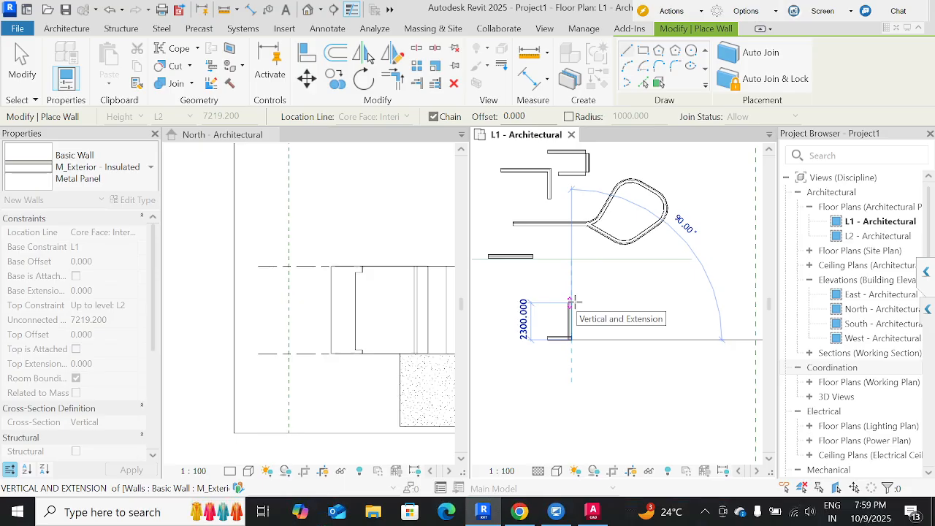
pyautogui.scroll(3, 576, 302)
pyautogui.press('Escape')
pyautogui.press('Escape')
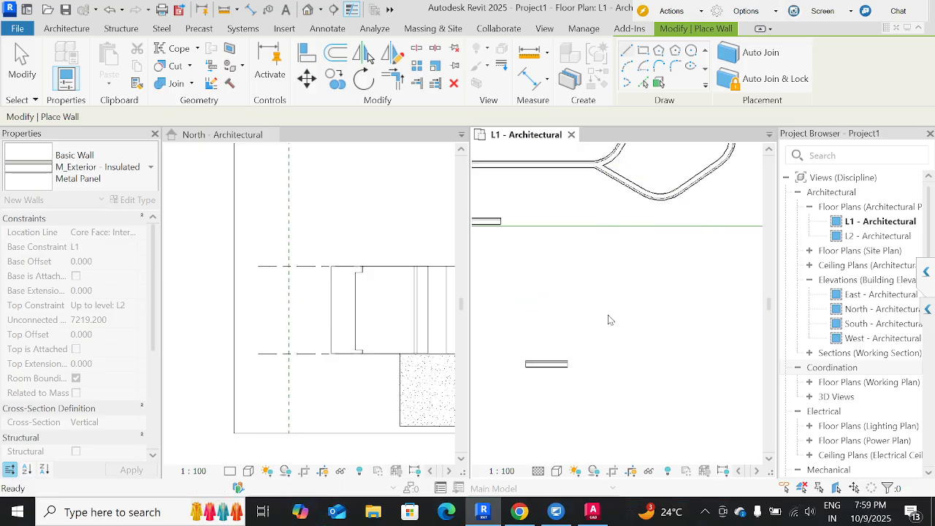
pyautogui.scroll(-3, 611, 319)
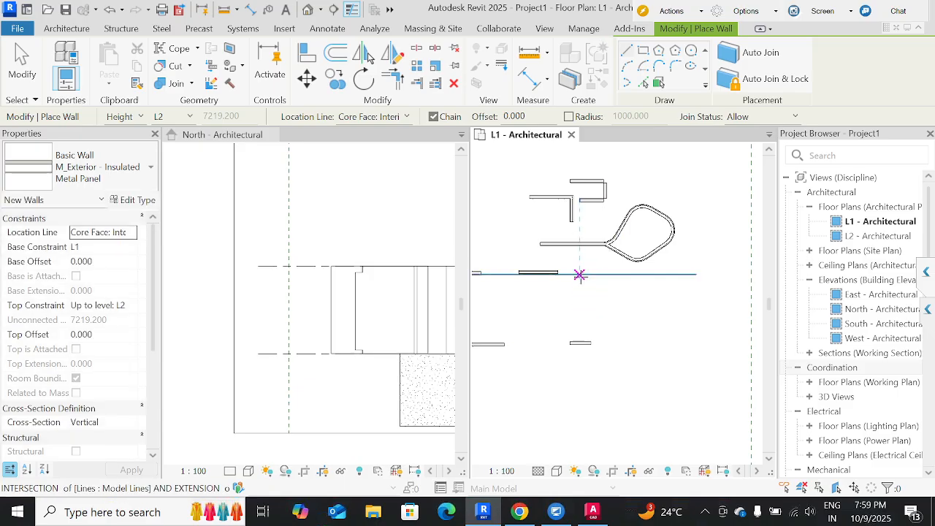
# Draw a horizontal M_Exterior - Insulated Metal Panel wall about 3750 mm long on the model line below the rounded loop, testing its orientation flip.
pyautogui.click(580, 274)
pyautogui.scroll(4, 614, 272)
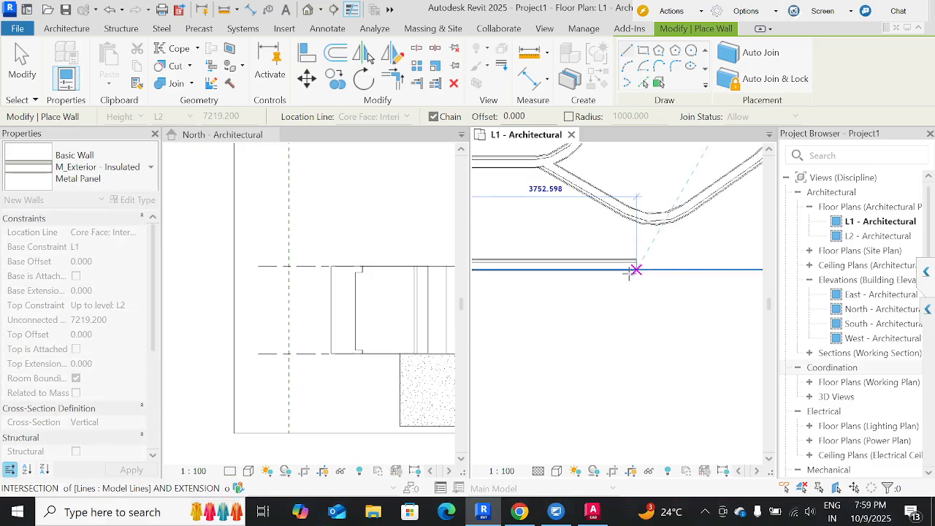
pyautogui.scroll(3, 635, 270)
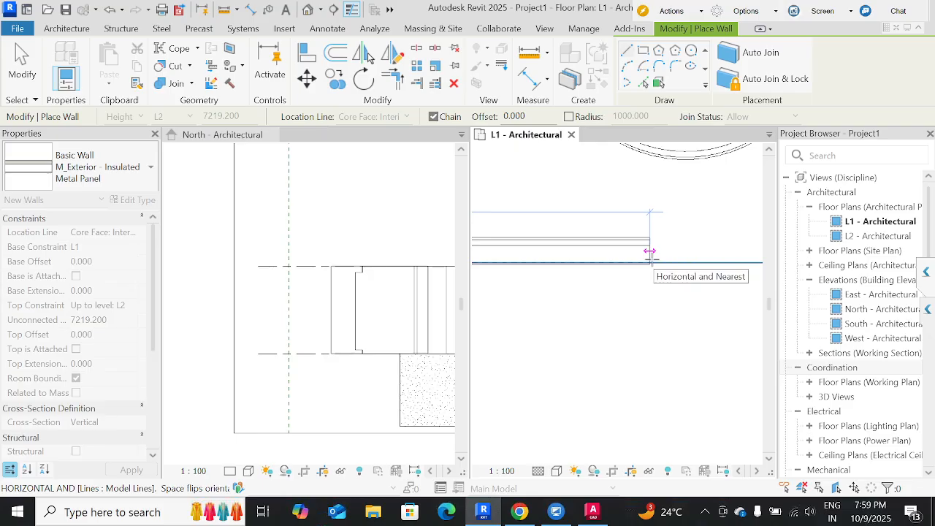
pyautogui.press('space')
pyautogui.press('space')
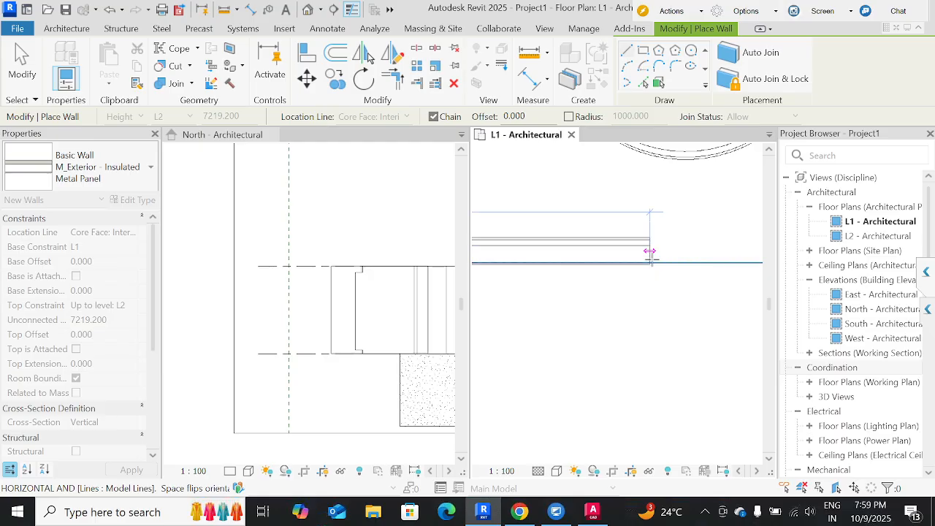
pyautogui.press('space')
pyautogui.press('space')
pyautogui.click(649, 252)
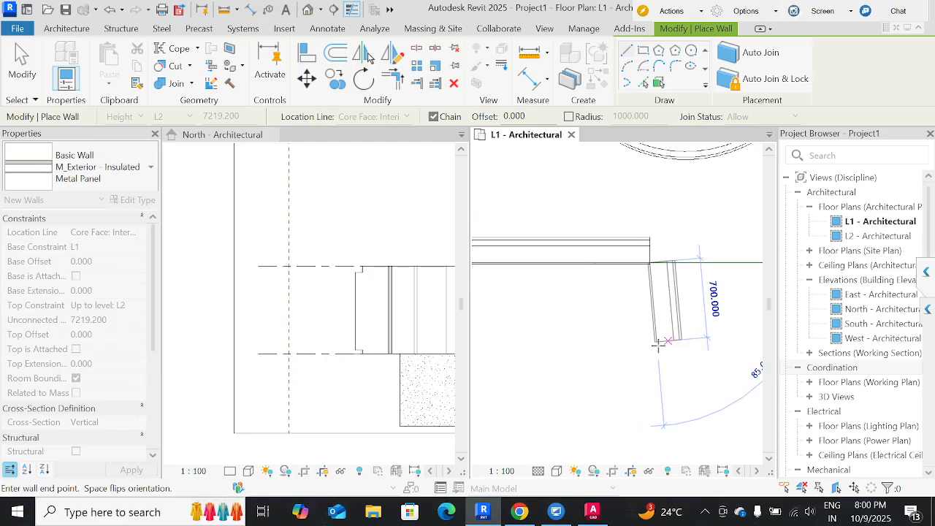
pyautogui.press('Escape')
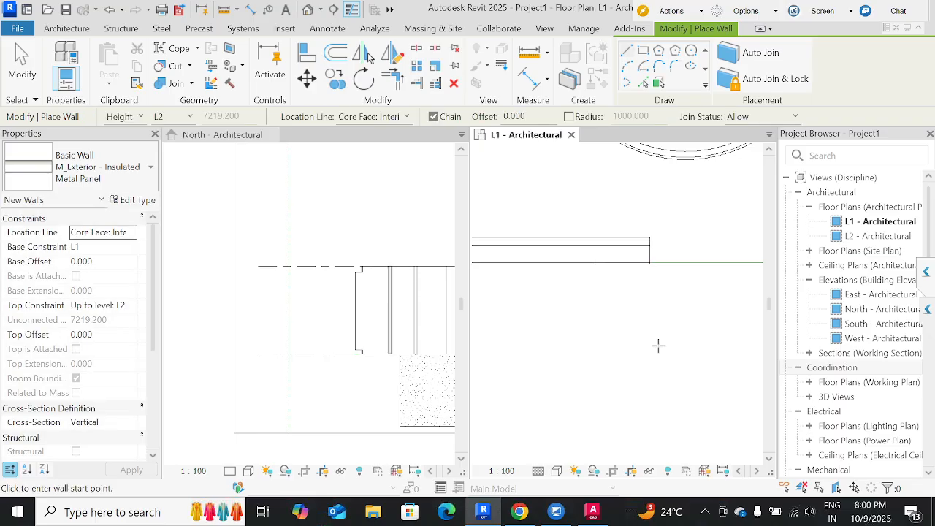
pyautogui.scroll(-4, 658, 345)
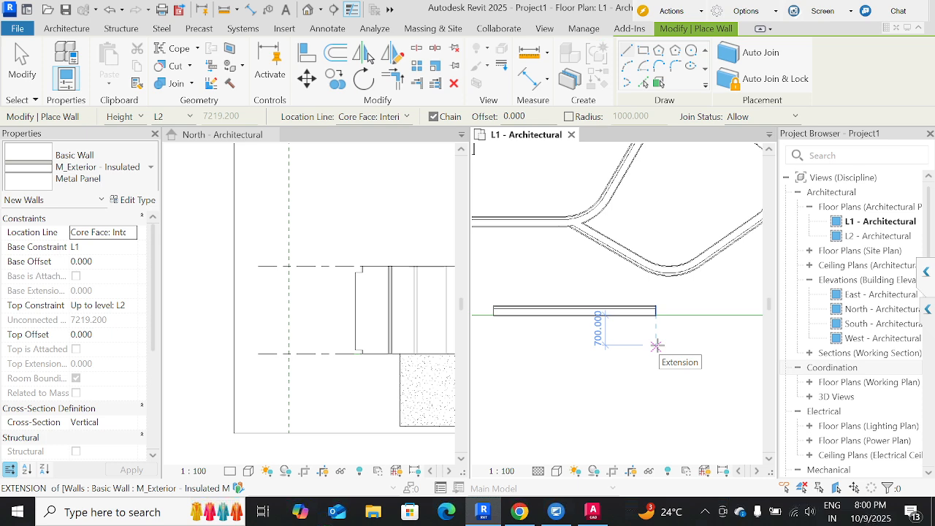
pyautogui.moveTo(653, 347); pyautogui.dragTo(644, 320, button='middle')
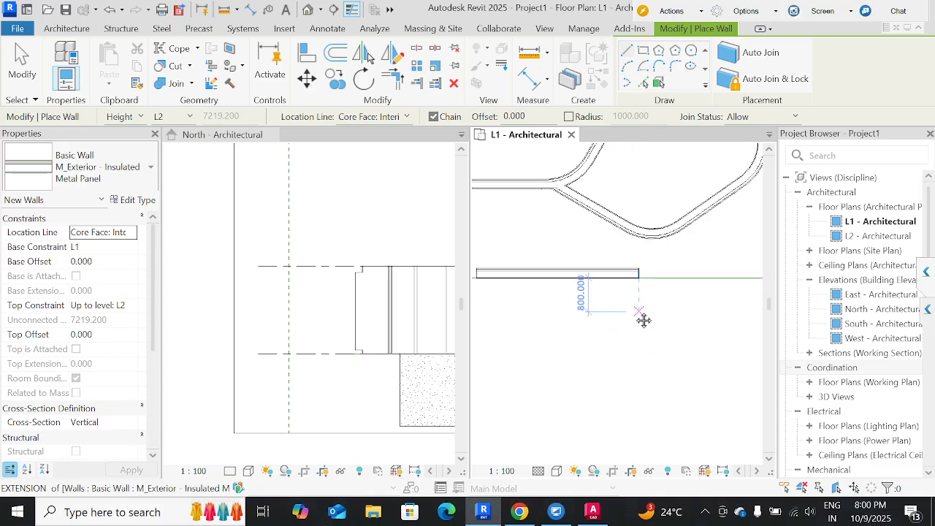
pyautogui.moveTo(549, 309); pyautogui.dragTo(602, 320, button='middle')
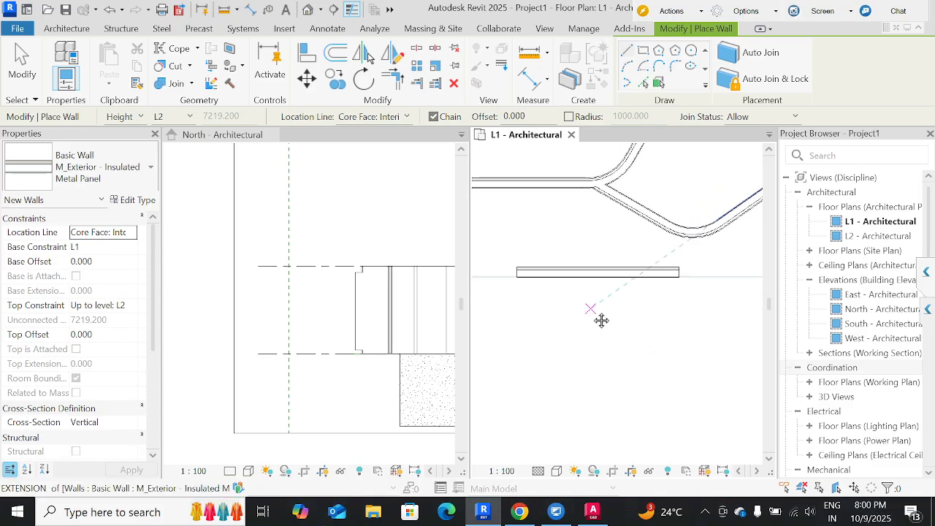
pyautogui.press('Escape')
pyautogui.press('Escape')
pyautogui.scroll(-3, 574, 362)
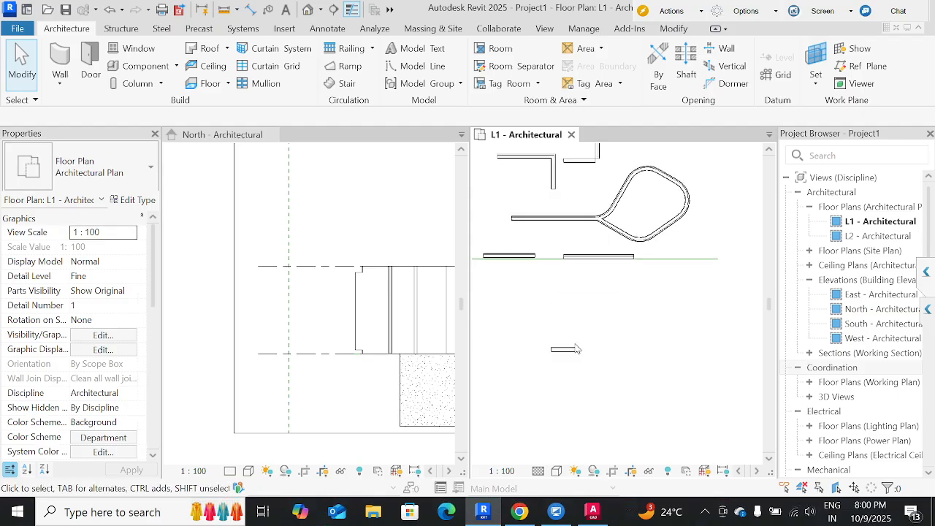
# Create a similar wall running 1700 mm upward from the right end of the lower 1500 mm wall.
pyautogui.click(576, 349)
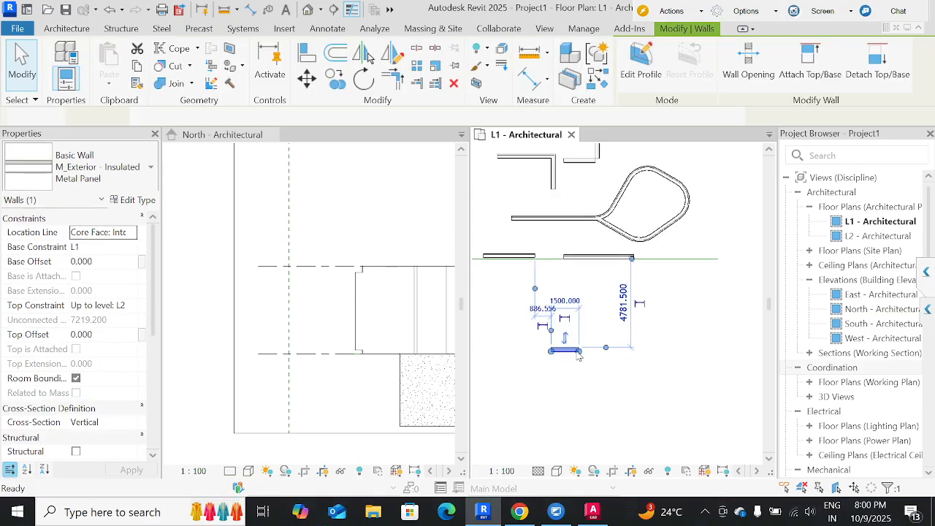
pyautogui.press('c')
pyautogui.press('s')
pyautogui.scroll(5, 577, 353)
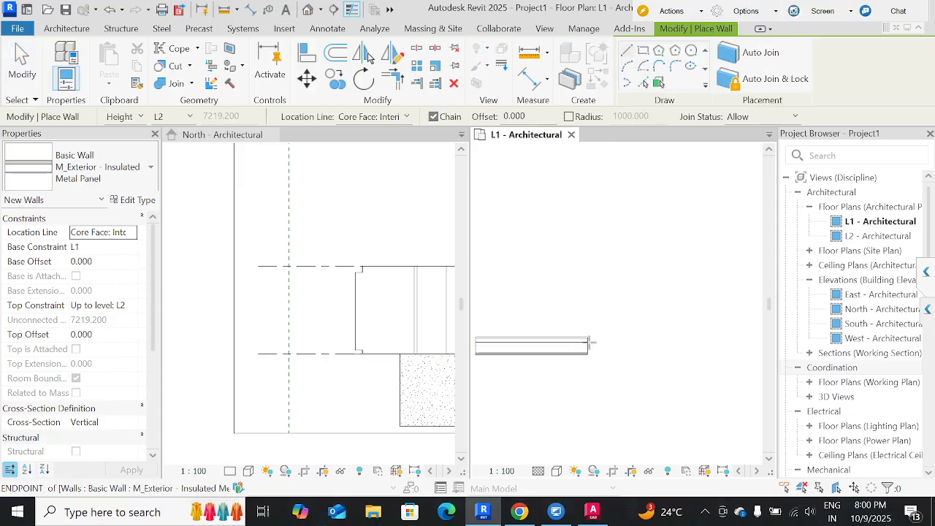
pyautogui.click(590, 342)
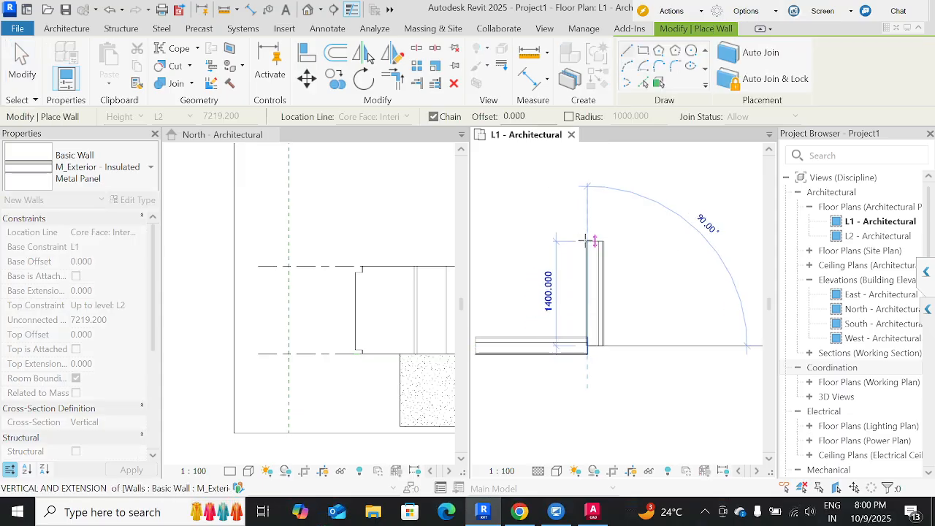
pyautogui.write('1700')
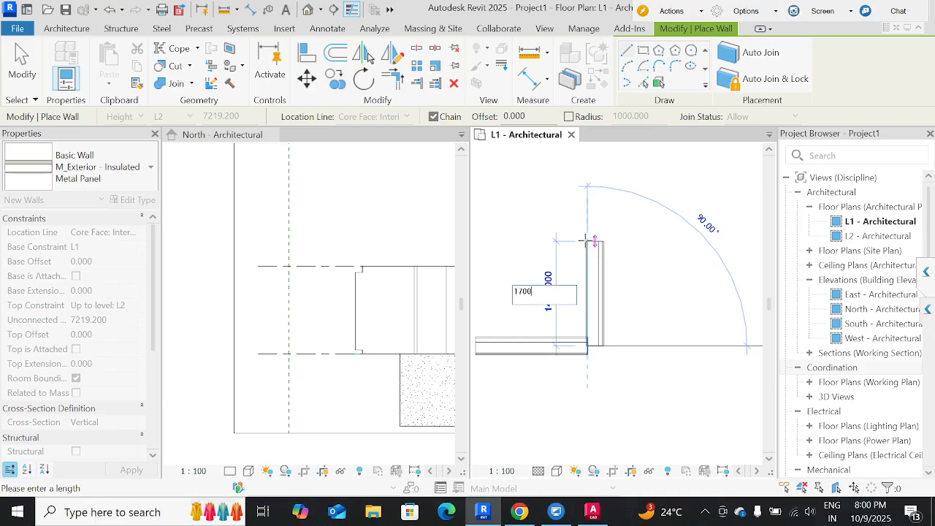
pyautogui.press('Return')
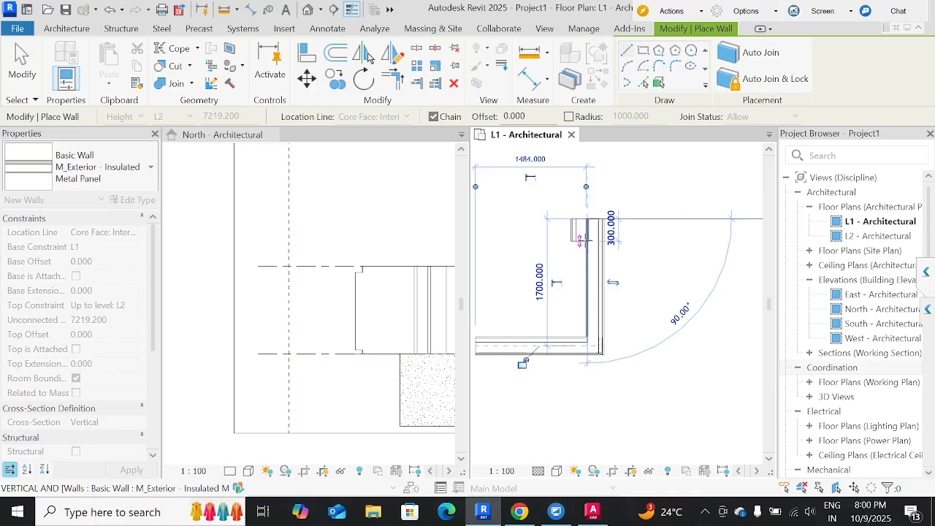
# Continue the wall chain 1500 mm to the left and 1700 mm down to close the rectangle.
pyautogui.moveTo(507, 227); pyautogui.dragTo(789, 275, button='middle')
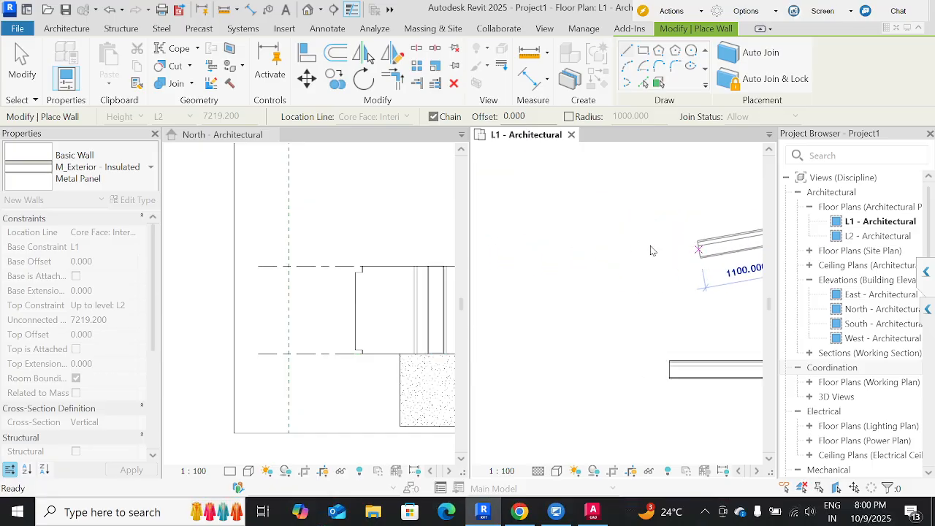
pyautogui.write('15')
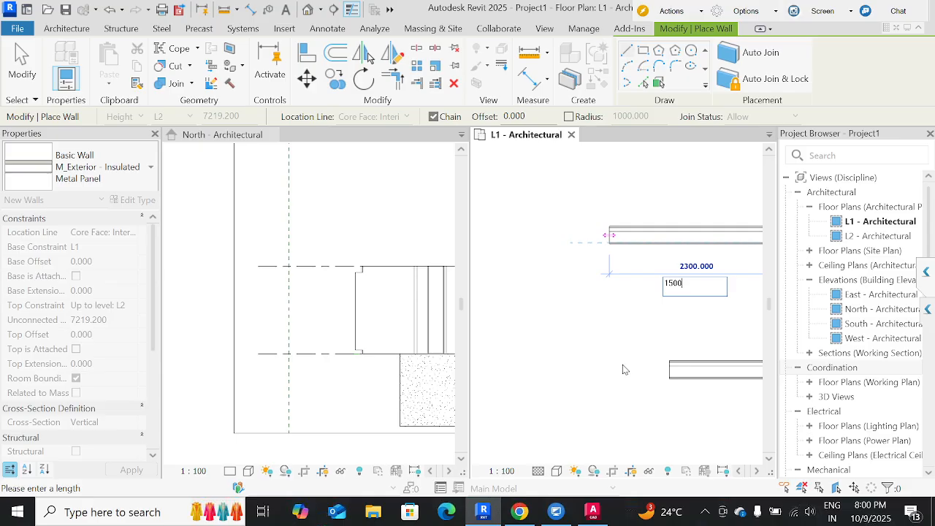
pyautogui.write('00')
pyautogui.press('Return')
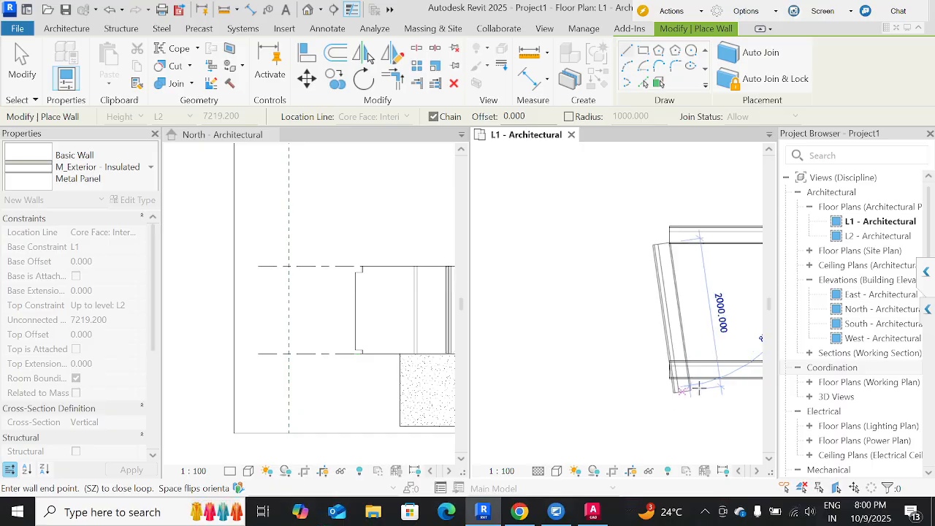
pyautogui.write('17')
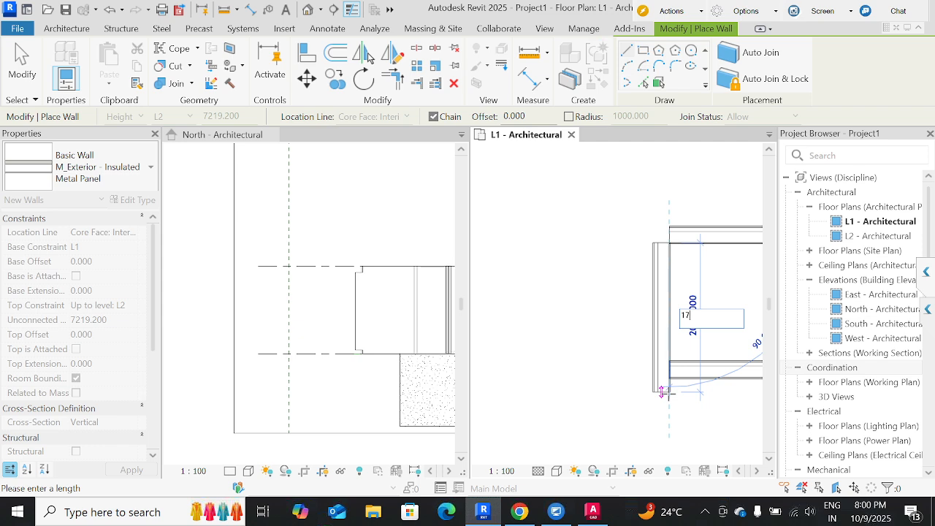
pyautogui.write('00')
pyautogui.press('Return')
pyautogui.press('Escape')
pyautogui.press('Escape')
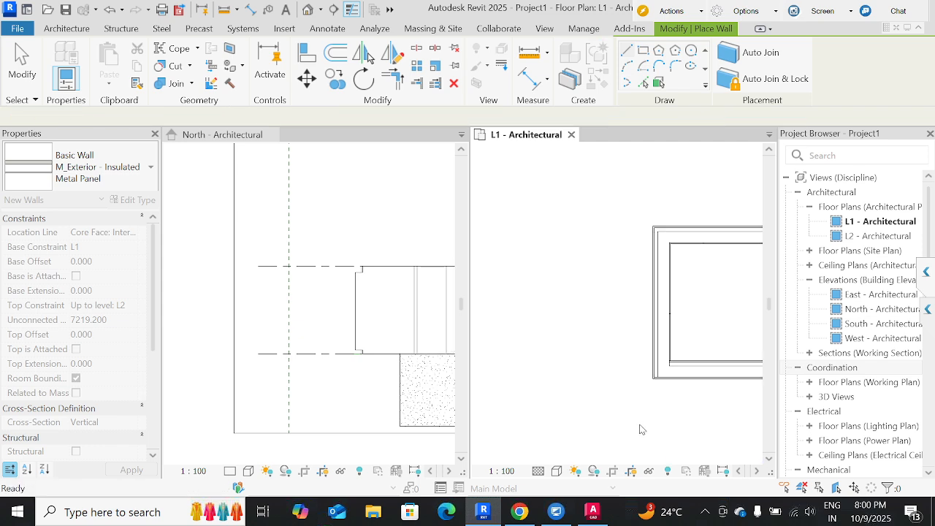
# Change the wall type of the rectangle's left wall to Concrete 250mm.
pyautogui.moveTo(674, 419); pyautogui.dragTo(560, 431, button='middle')
pyautogui.scroll(-1, 557, 431)
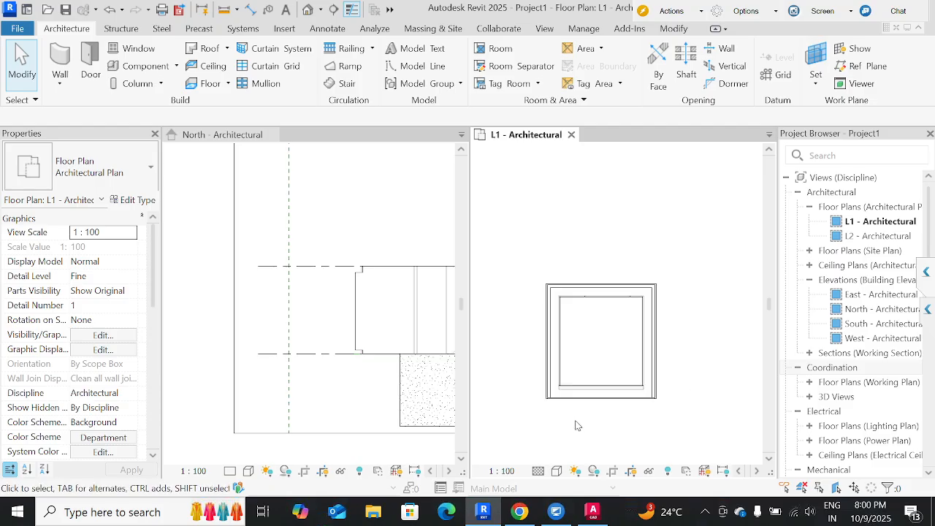
pyautogui.click(557, 313)
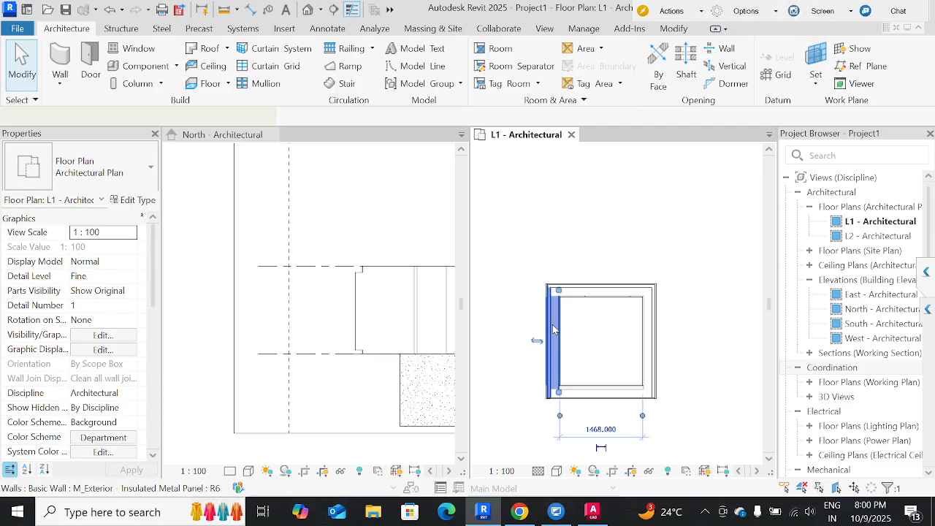
pyautogui.click(131, 199)
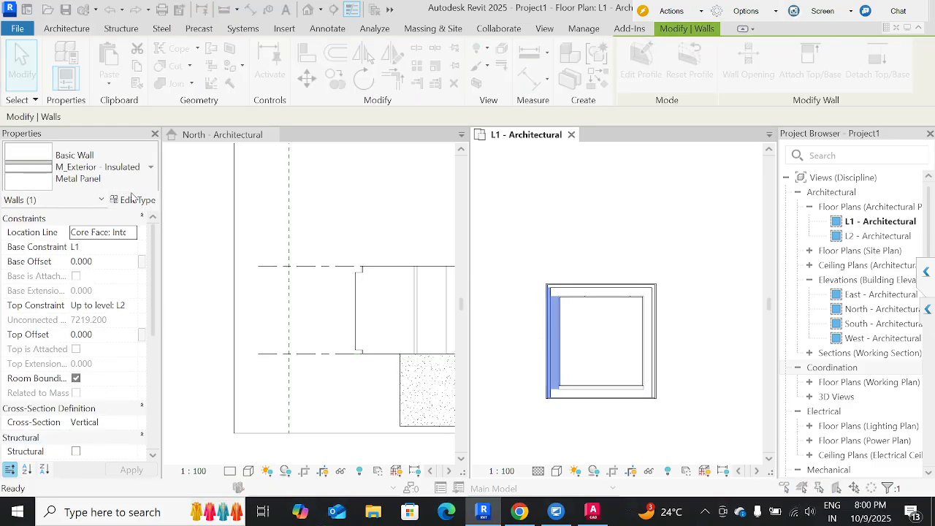
pyautogui.press('Escape')
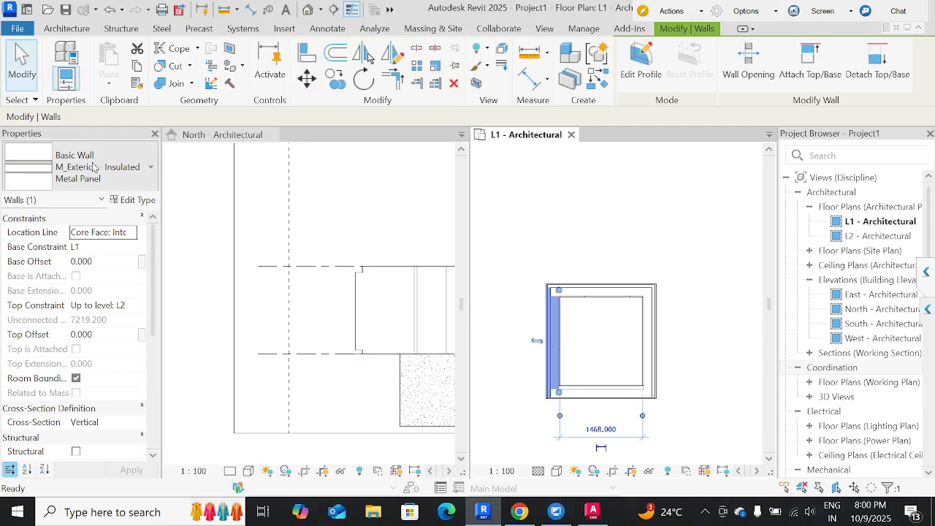
pyautogui.click(94, 168)
pyautogui.scroll(10, 99, 287)
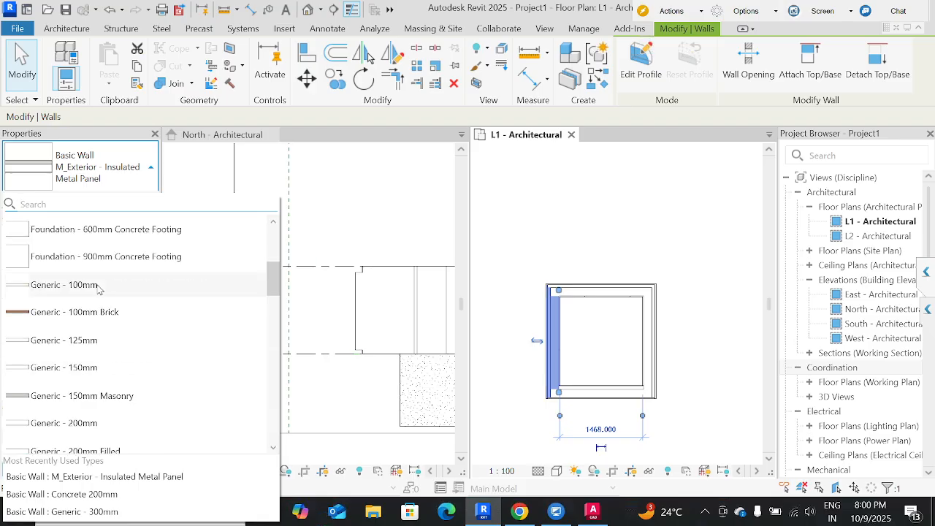
pyautogui.scroll(2, 98, 290)
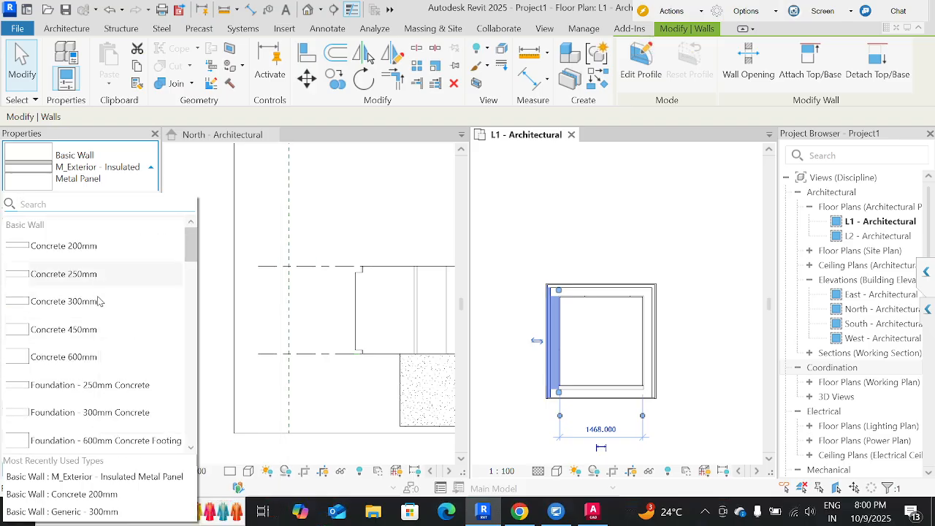
pyautogui.click(96, 273)
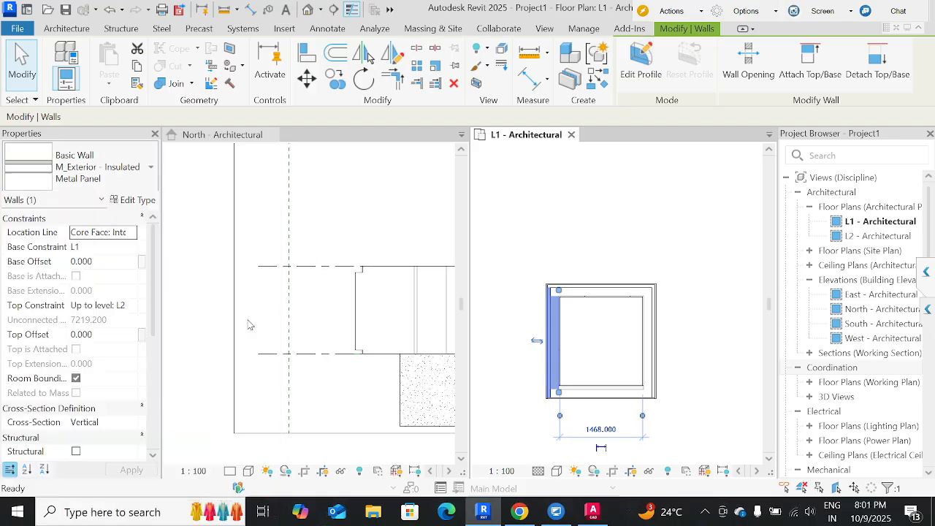
# Set the structure layer thickness of the left wall's Concrete 250mm type to 230 mm.
pyautogui.click(136, 201)
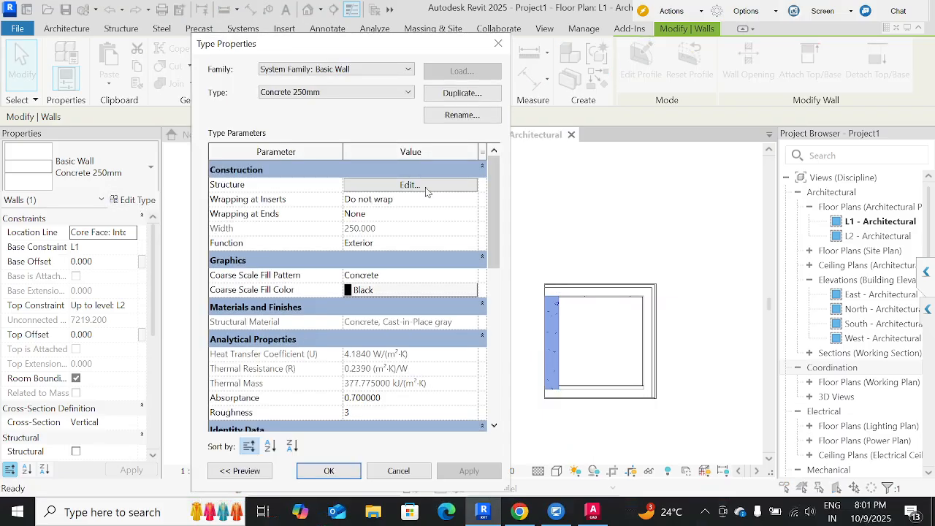
pyautogui.click(427, 188)
pyautogui.click(370, 203)
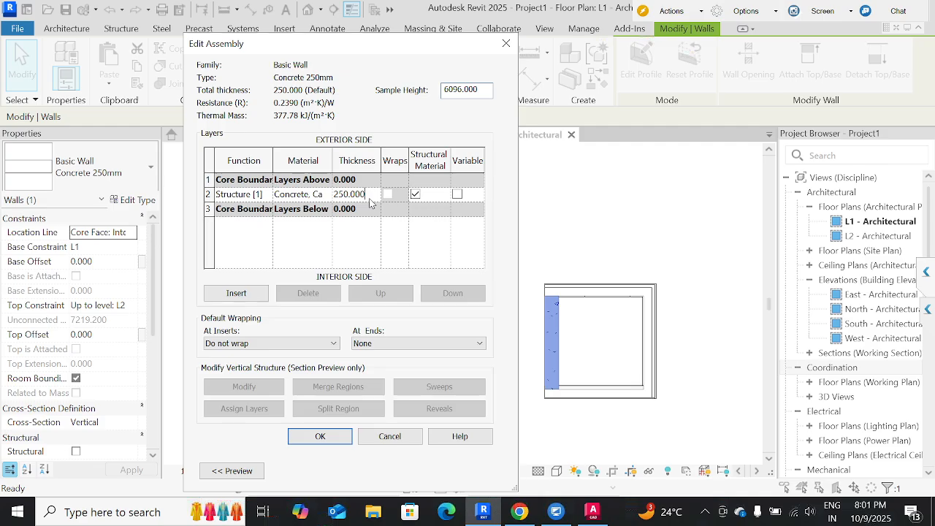
pyautogui.moveTo(361, 196); pyautogui.dragTo(324, 197)
pyautogui.write('230')
pyautogui.click(320, 437)
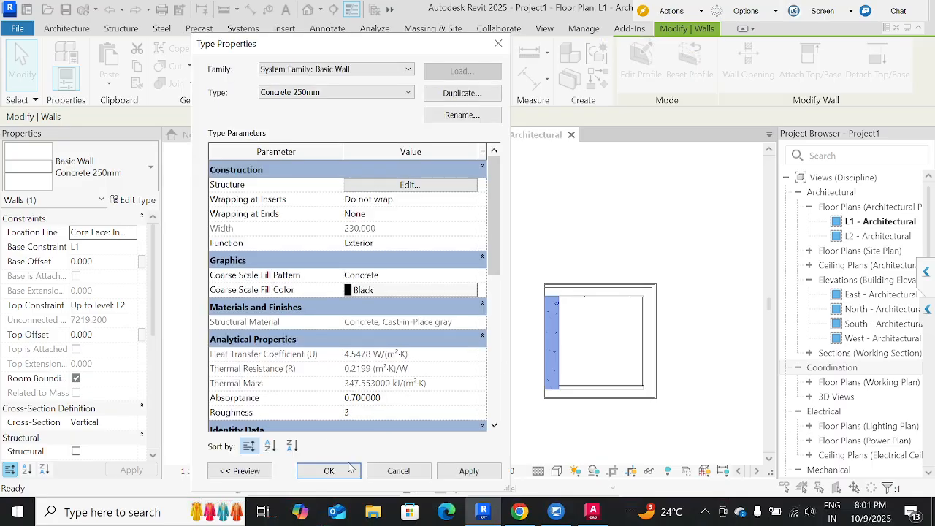
pyautogui.click(330, 471)
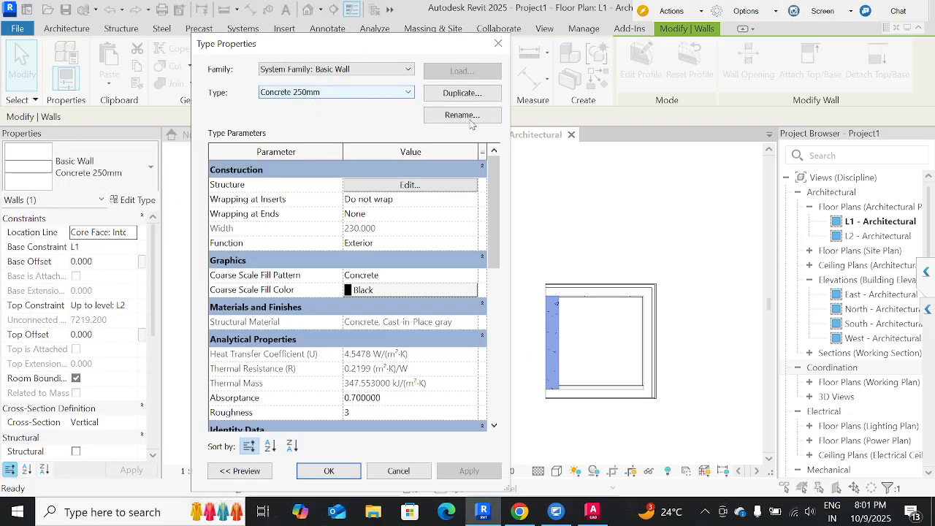
# Rename the left wall's type to Concrete 230mm.
pyautogui.click(462, 115)
pyautogui.click(353, 269)
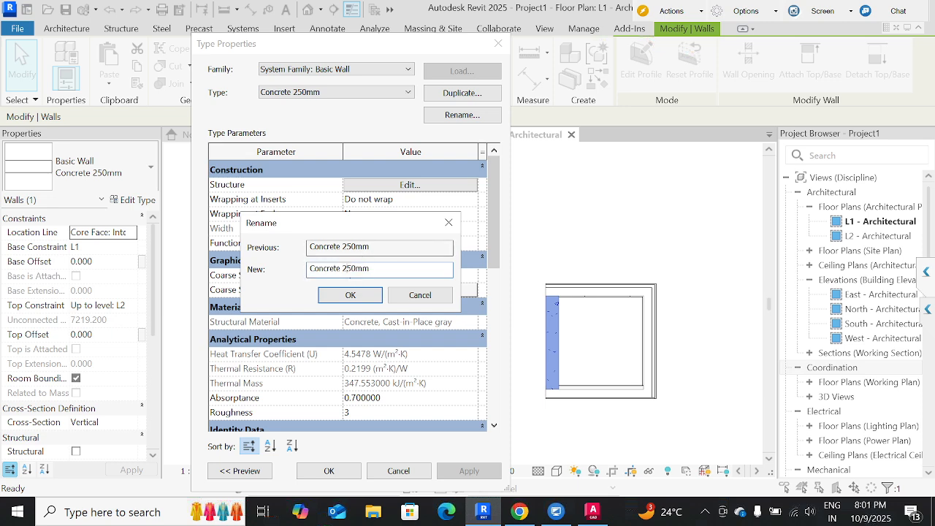
pyautogui.press('BackSpace')
pyautogui.write('3')
pyautogui.click(364, 295)
pyautogui.click(328, 471)
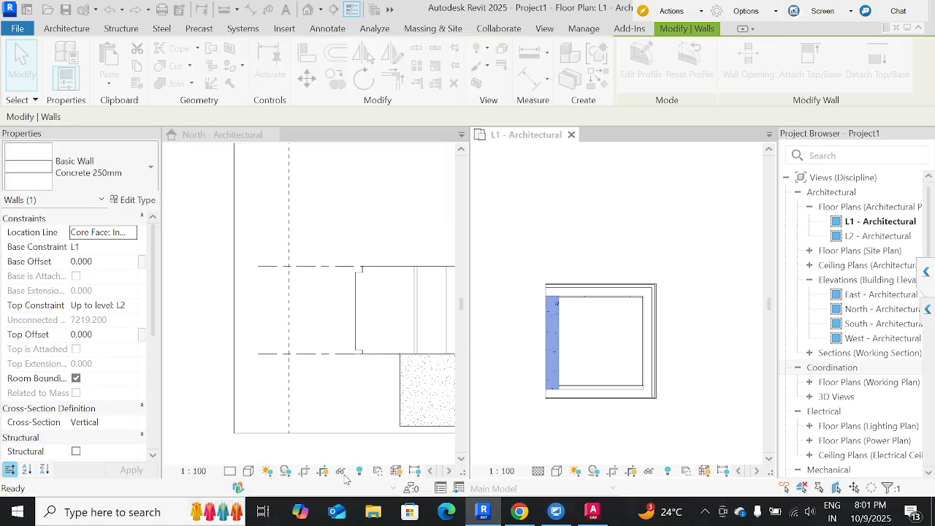
# Match the rectangle's top, right and bottom walls to the left wall's Concrete 230mm type.
pyautogui.click(558, 352)
pyautogui.click(556, 352)
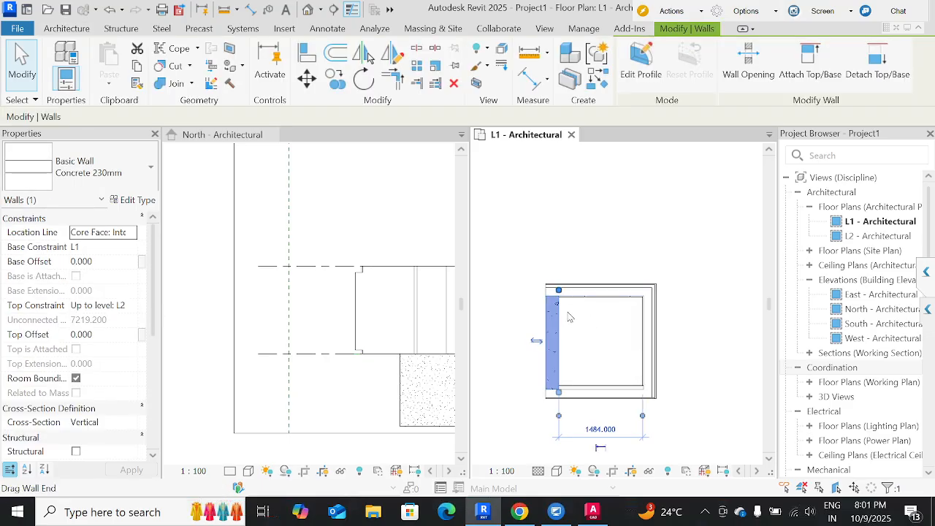
pyautogui.click(569, 314)
pyautogui.click(555, 329)
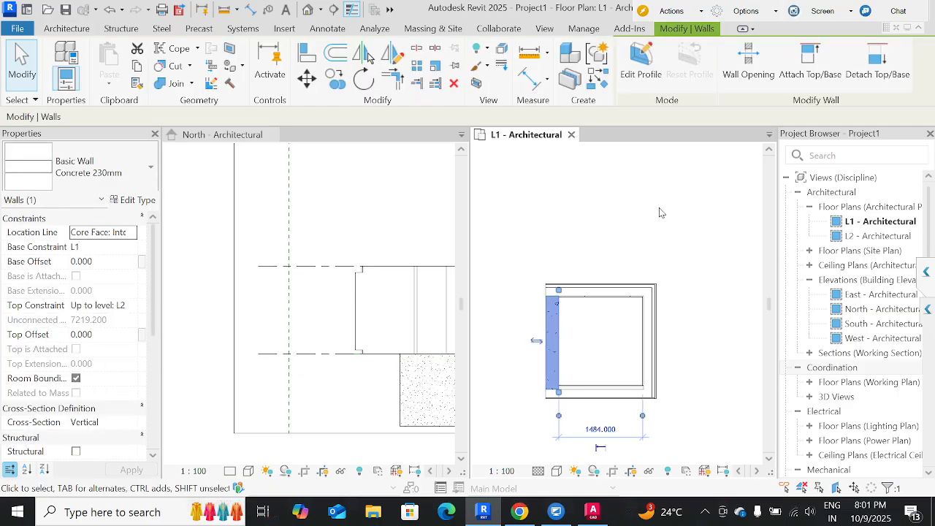
pyautogui.click(137, 85)
pyautogui.click(558, 322)
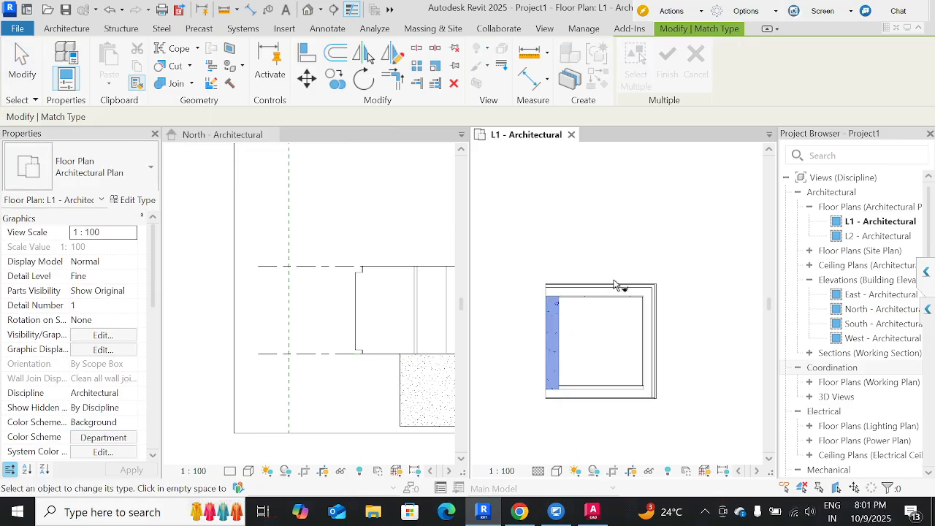
pyautogui.click(613, 300)
pyautogui.click(652, 332)
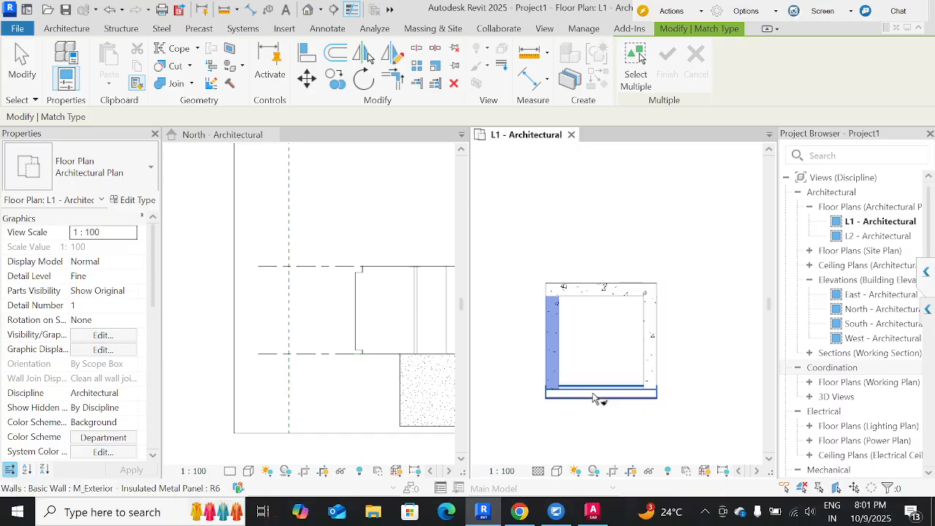
pyautogui.click(595, 396)
pyautogui.press('Escape')
pyautogui.press('Escape')
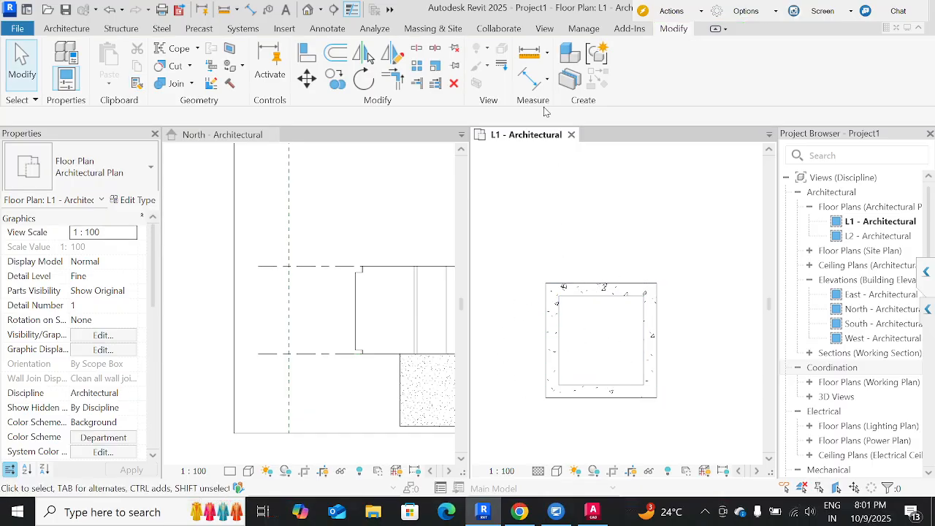
# Add aligned dimensions between the concrete rectangle's inner wall faces, for its inner width below the walls and its inner height inside.
pyautogui.click(529, 78)
pyautogui.scroll(2, 564, 351)
pyautogui.click(557, 353)
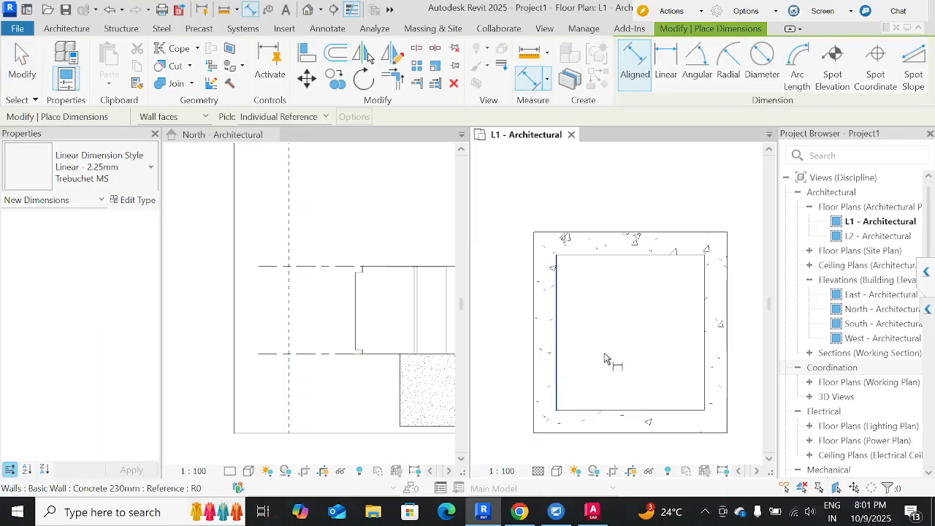
pyautogui.click(703, 354)
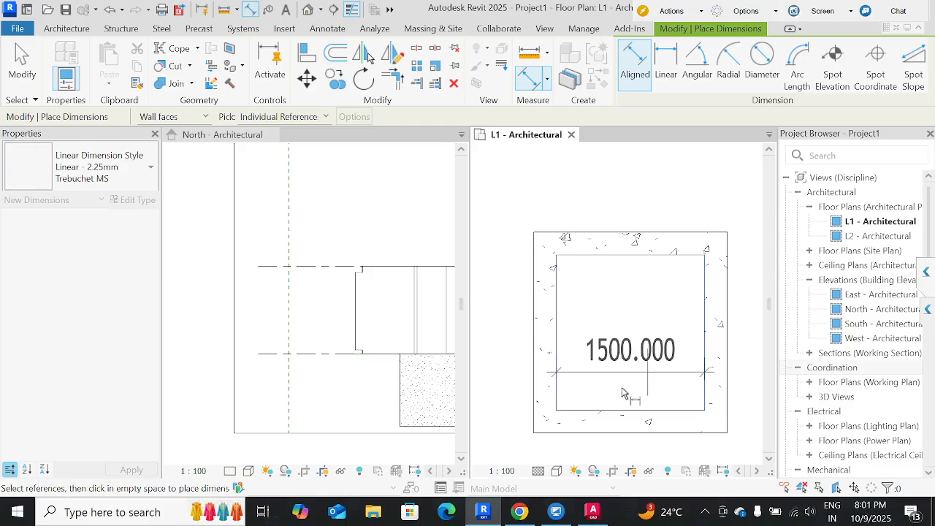
pyautogui.moveTo(628, 354); pyautogui.dragTo(604, 382, button='middle')
pyautogui.click(606, 379)
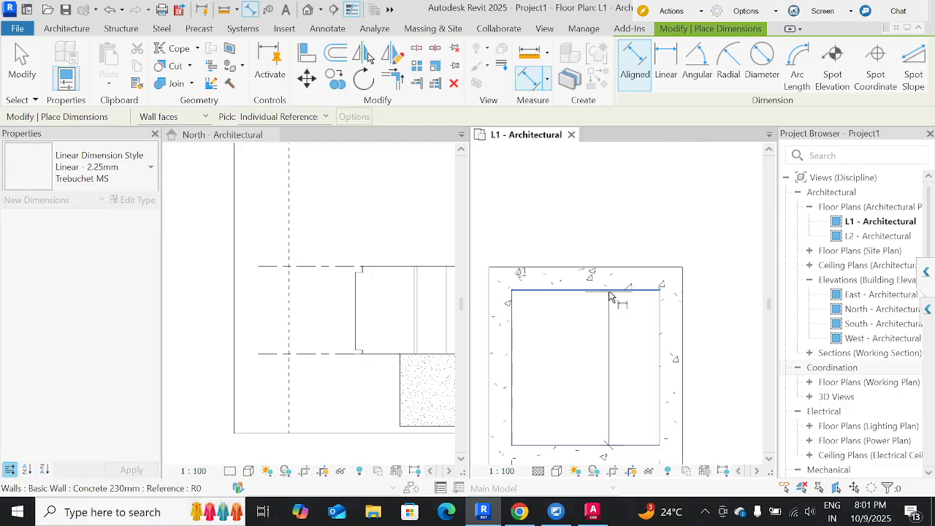
pyautogui.click(616, 296)
pyautogui.click(597, 185)
pyautogui.scroll(-2, 598, 185)
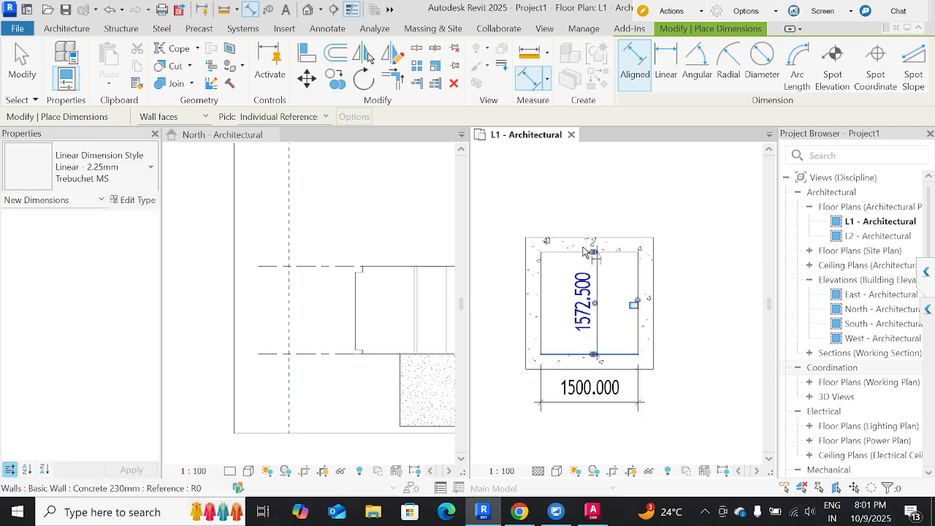
pyautogui.press('Escape')
pyautogui.press('Escape')
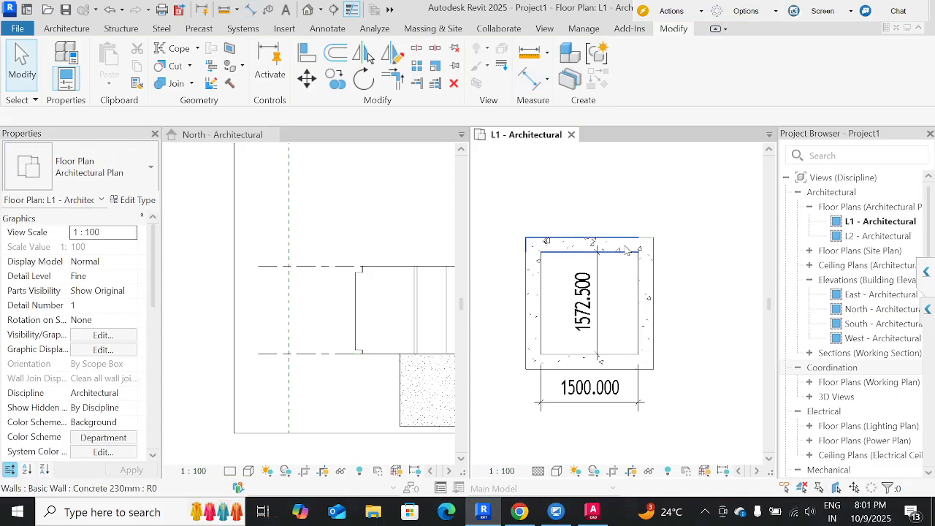
# Set the concrete rectangle's inner height to 1700 mm by moving its top wall.
pyautogui.click(577, 244)
pyautogui.click(583, 301)
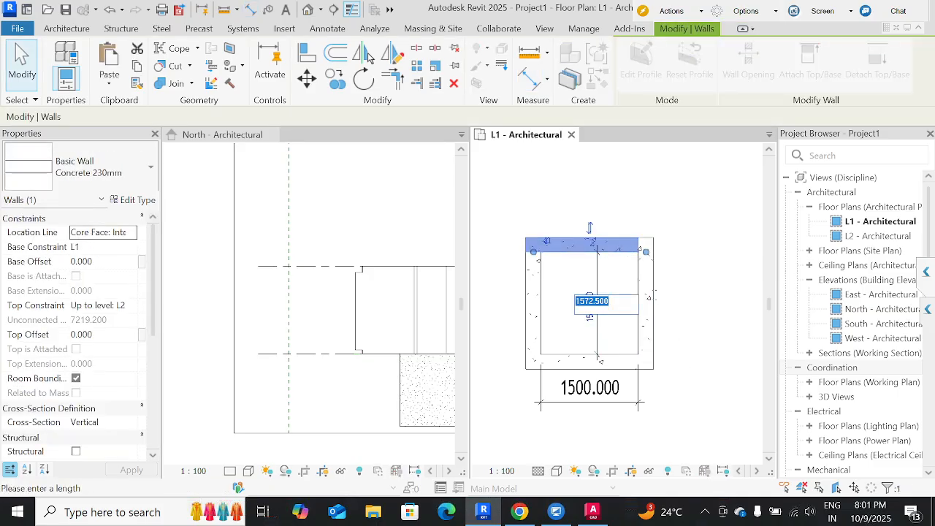
pyautogui.write('17')
pyautogui.press('Return')
pyautogui.press('Escape')
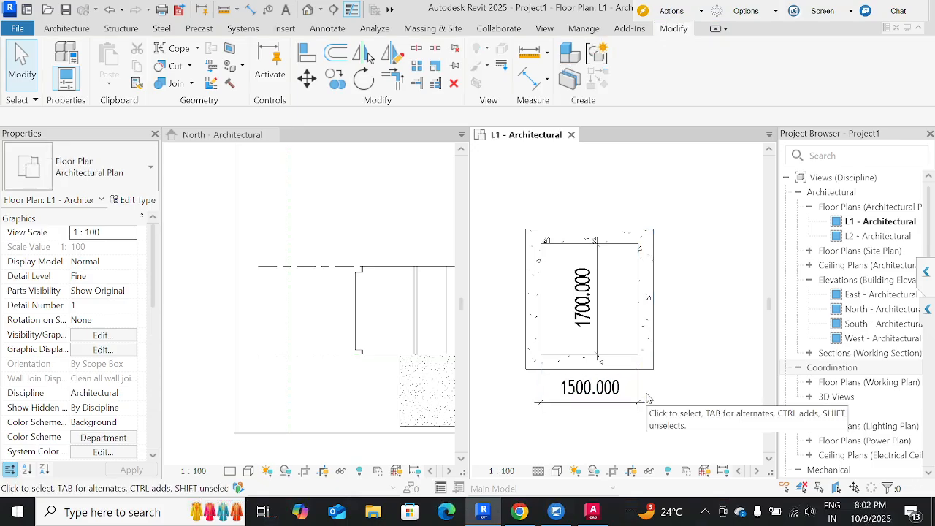
pyautogui.click(621, 236)
pyautogui.click(623, 303)
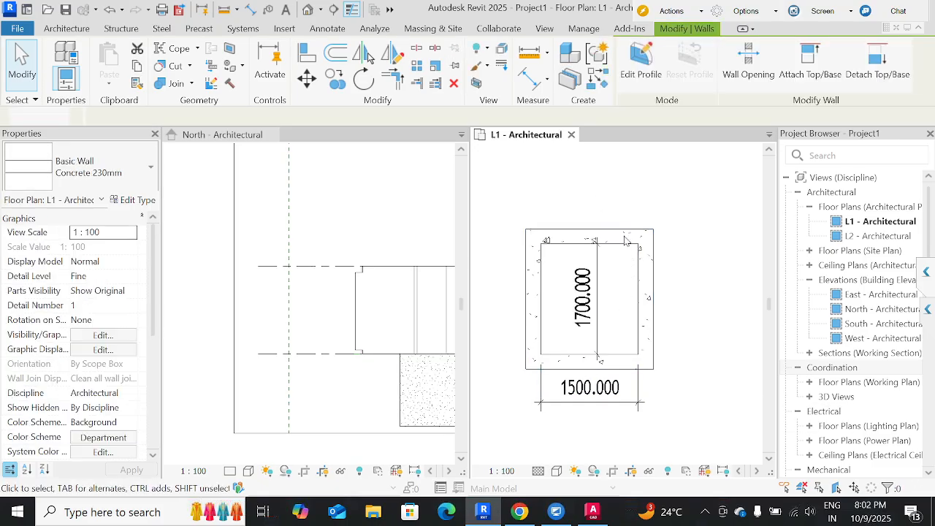
pyautogui.click(627, 235)
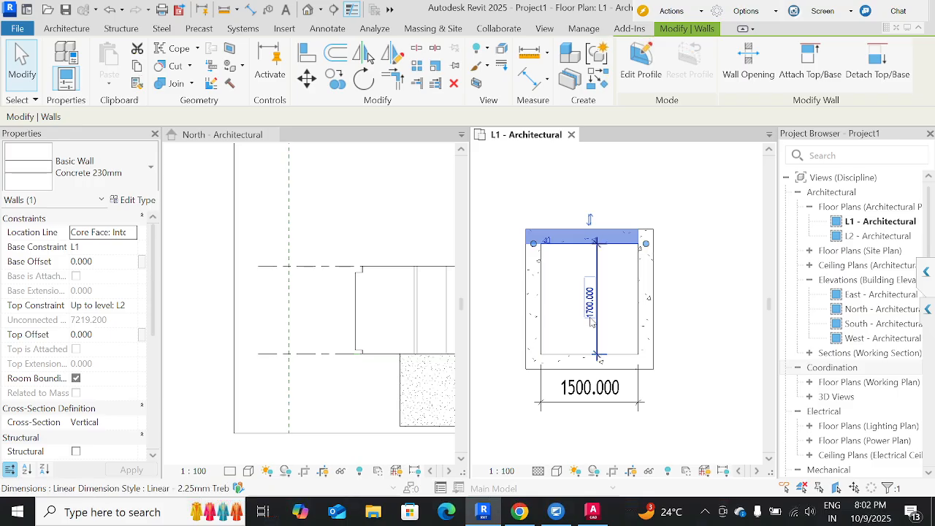
pyautogui.click(590, 314)
pyautogui.click(679, 261)
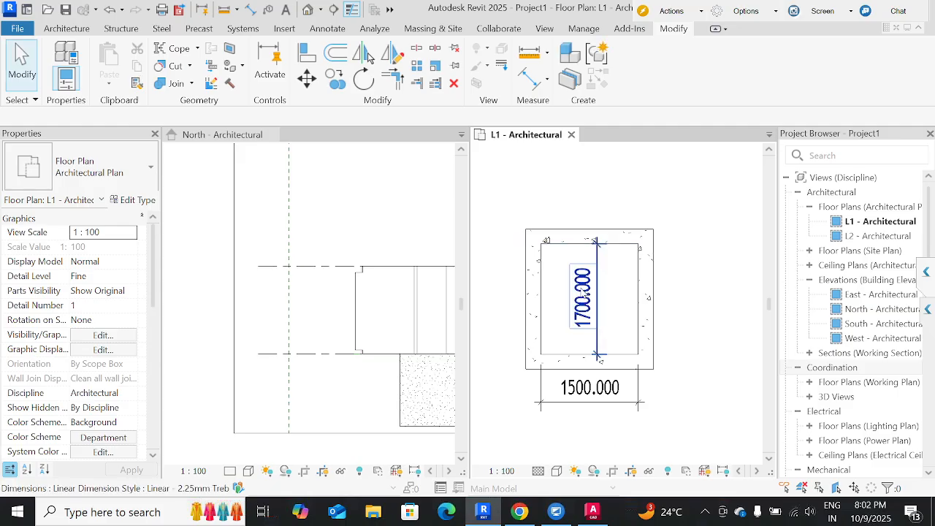
pyautogui.click(590, 336)
pyautogui.click(631, 226)
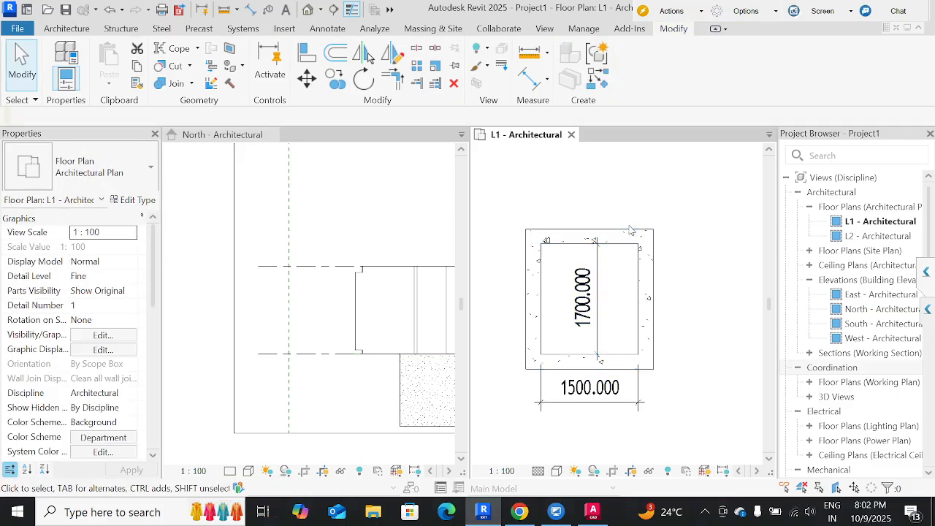
# Set the concrete rectangle's inner height to 2000 mm by moving its top wall.
pyautogui.click(632, 233)
pyautogui.click(590, 307)
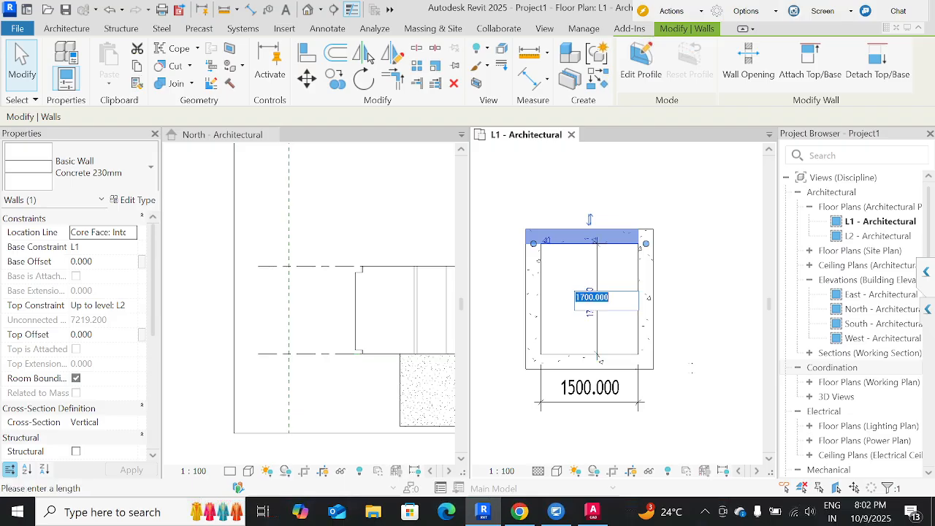
pyautogui.write('2')
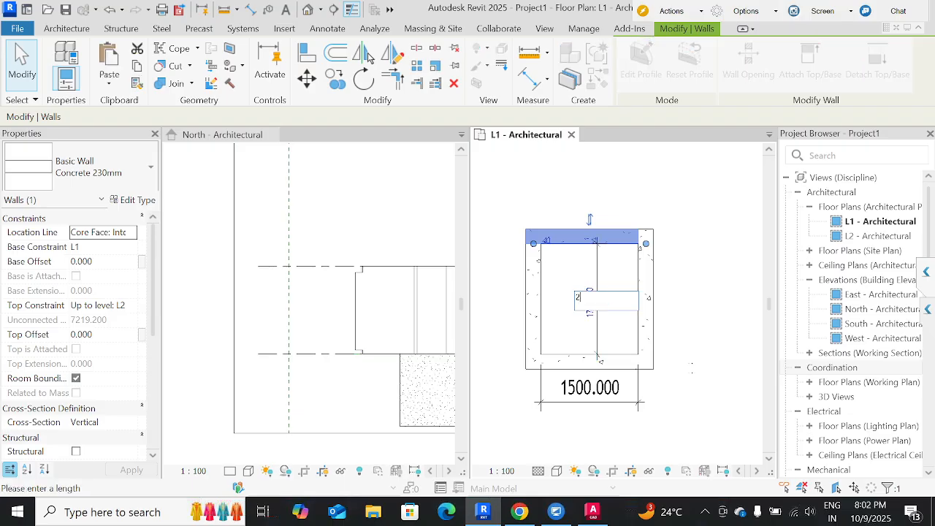
pyautogui.write('000')
pyautogui.press('Return')
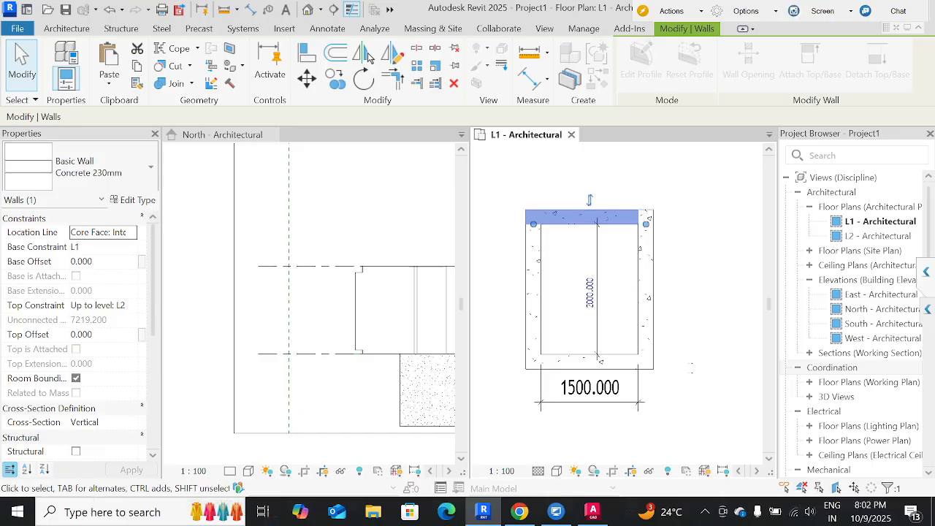
pyautogui.click(660, 291)
pyautogui.scroll(-3, 659, 288)
pyautogui.click(668, 428)
pyautogui.moveTo(632, 345); pyautogui.dragTo(602, 263, button='middle')
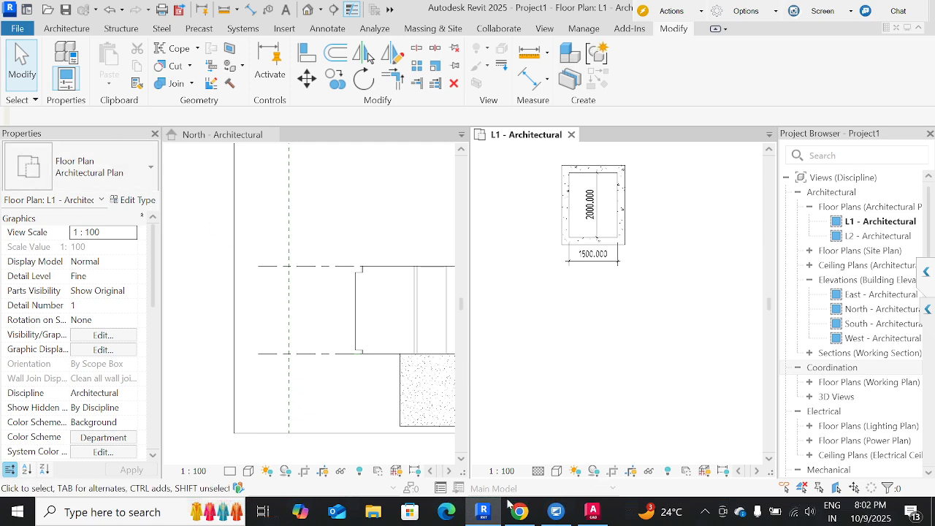
# Switch to AutoCAD and examine the kitchen's dimensions on the upper ground floor plan.
pyautogui.click(594, 511)
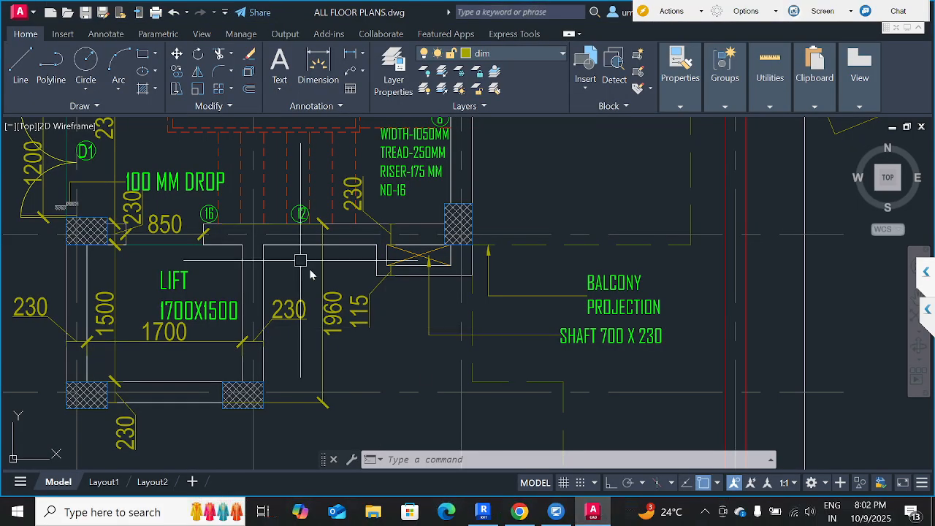
pyautogui.scroll(-8, 317, 271)
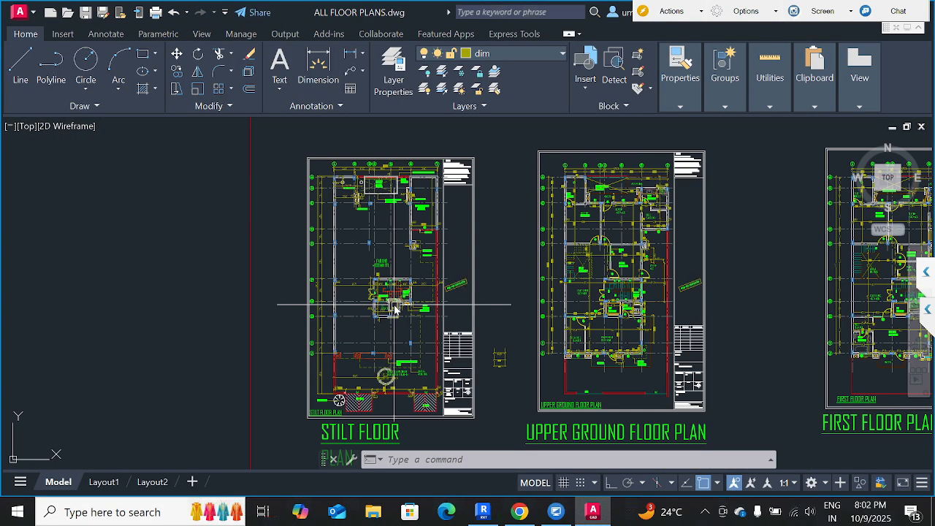
pyautogui.scroll(5, 617, 321)
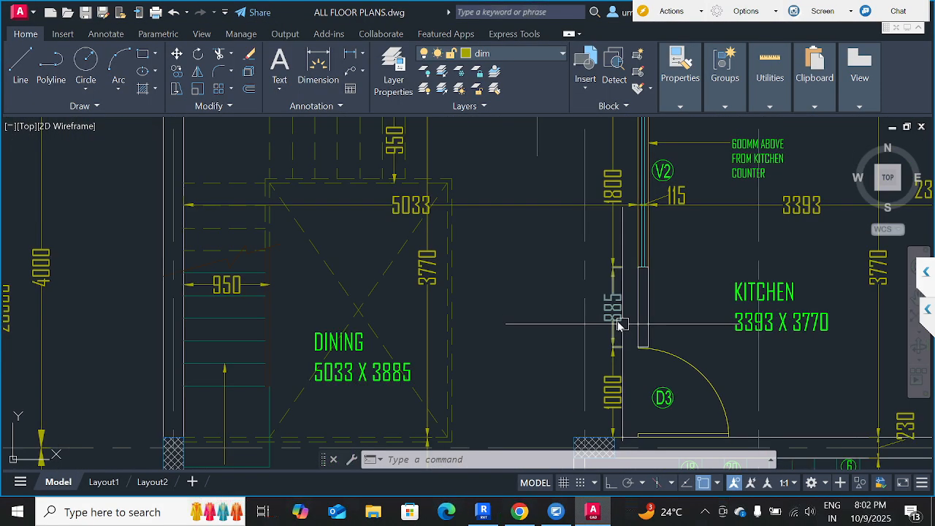
pyautogui.moveTo(618, 321)
pyautogui.mouseDown(button='middle')
pyautogui.moveTo(528, 198)
pyautogui.moveTo(557, 222)
pyautogui.moveTo(504, 242)
pyautogui.moveTo(463, 243)
pyautogui.mouseUp(button='middle')
pyautogui.scroll(-8, 463, 243)
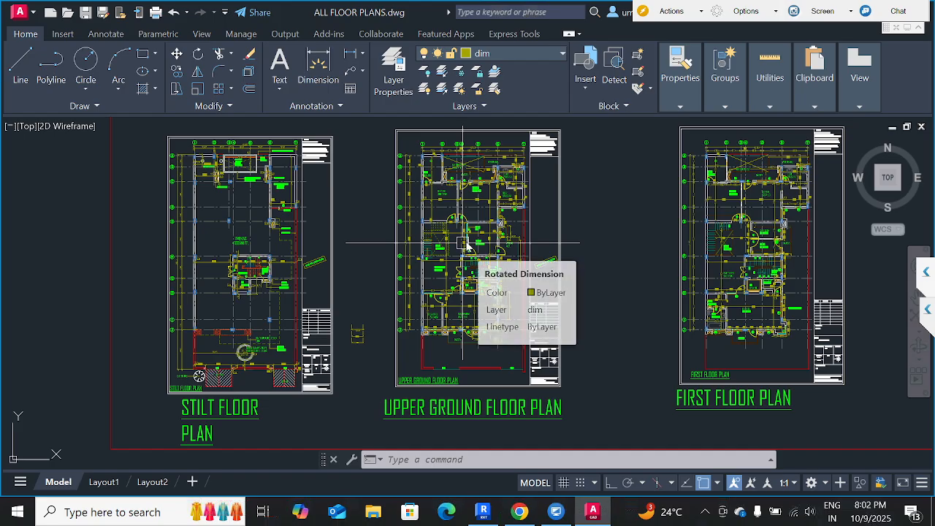
pyautogui.scroll(6, 465, 244)
pyautogui.scroll(-2, 466, 244)
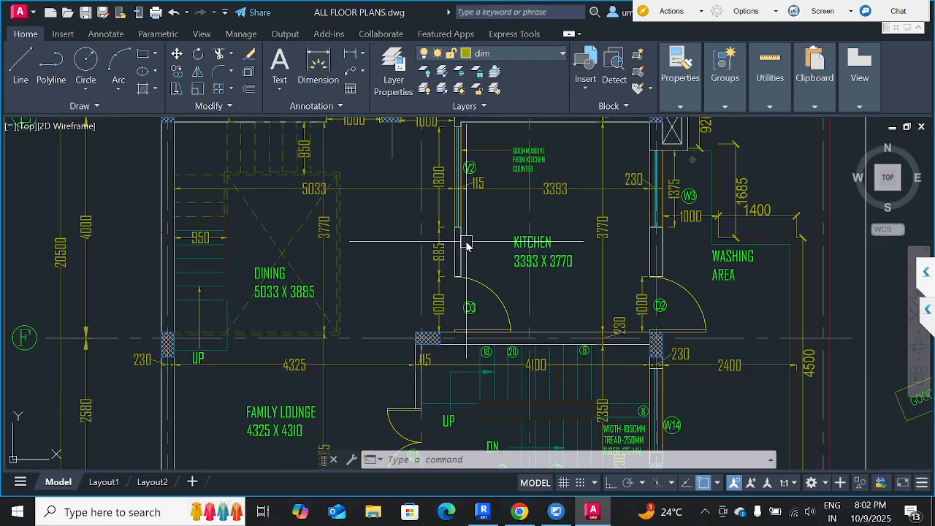
pyautogui.moveTo(568, 267); pyautogui.dragTo(546, 279, button='middle')
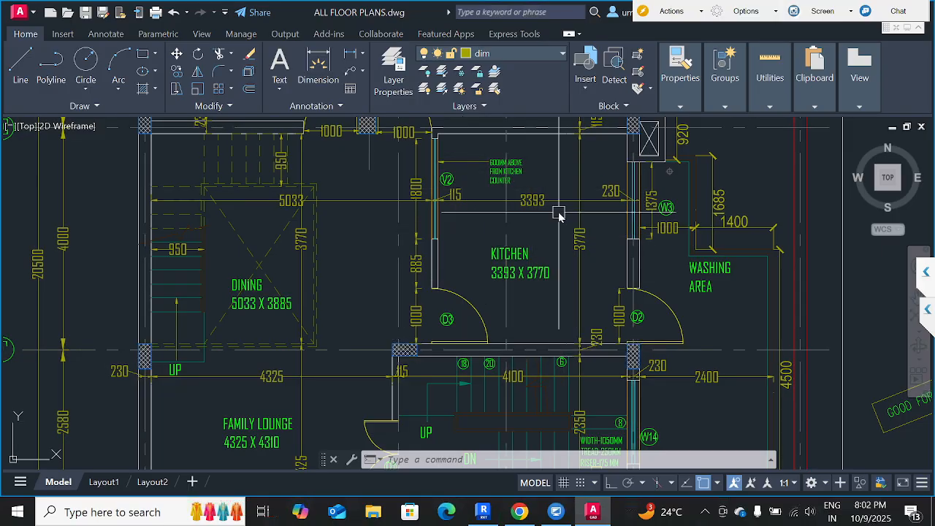
# Switch back to Revit and draw a rectangle of M_Exterior - Insulated Metal Panel walls, about 2900 x 2800 mm, below the concrete enclosure.
pyautogui.click(483, 511)
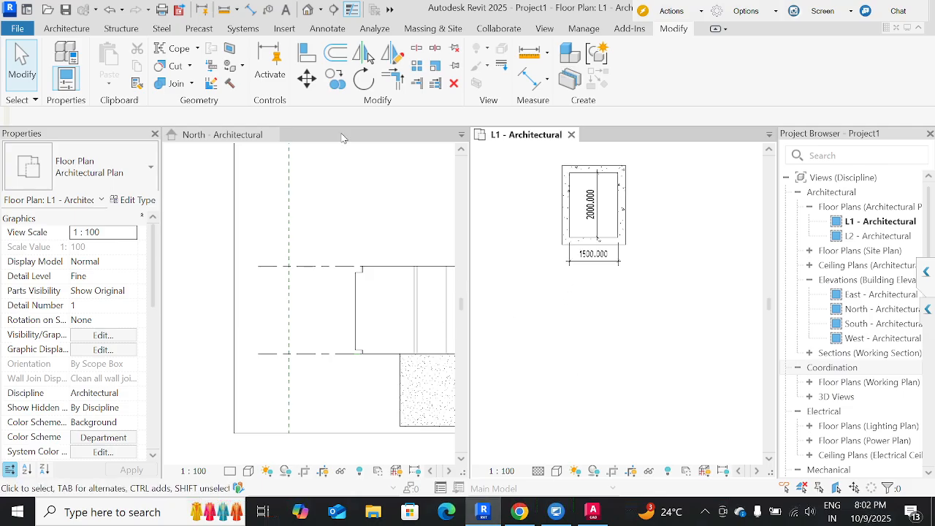
pyautogui.click(66, 28)
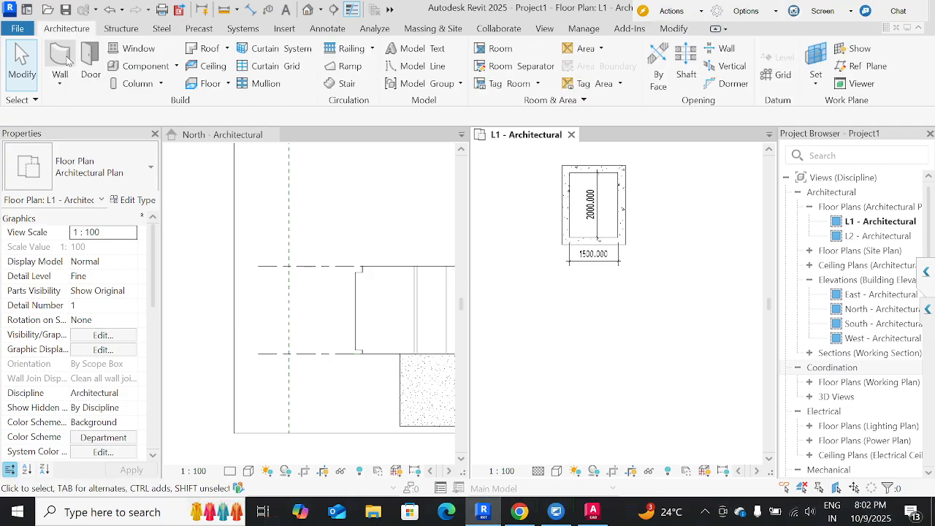
pyautogui.click(65, 64)
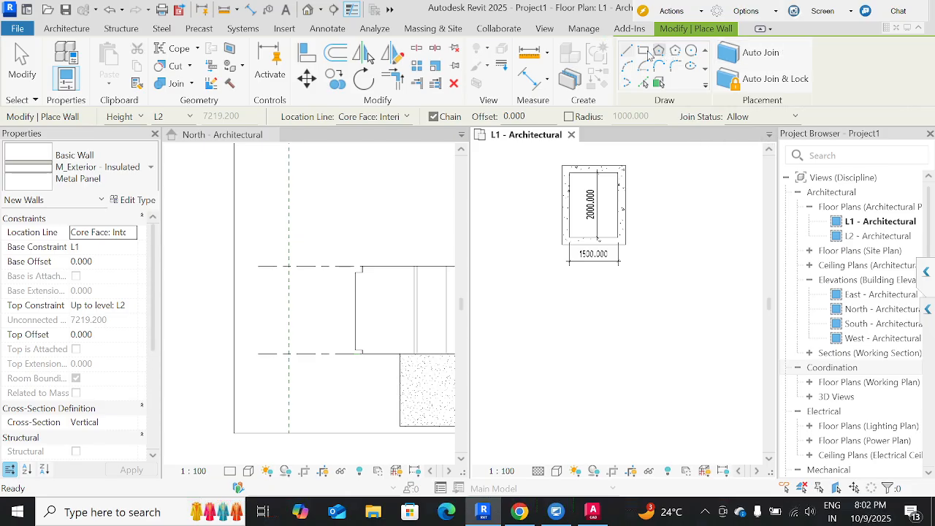
pyautogui.click(643, 50)
pyautogui.click(610, 323)
pyautogui.click(670, 382)
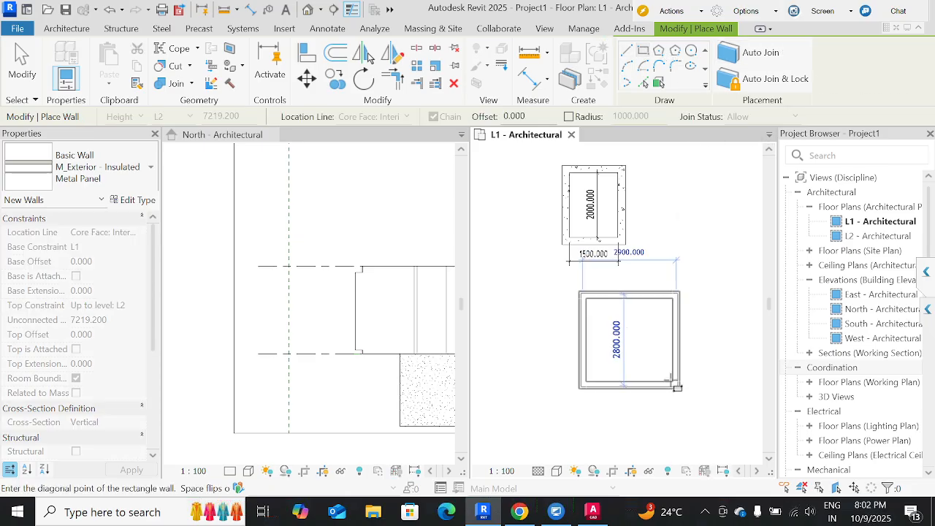
pyautogui.press('Escape')
pyautogui.press('Escape')
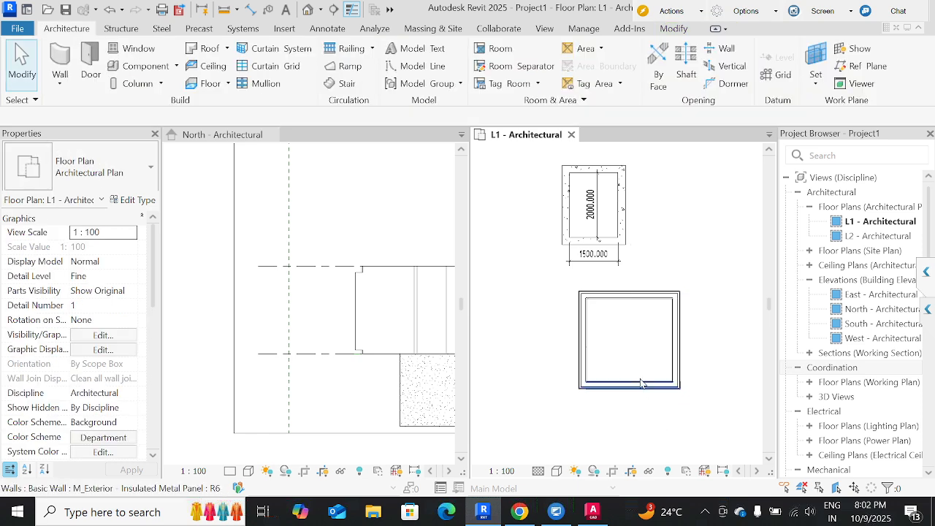
# Add aligned dimensions for the new rectangle's inner height beside its left wall and its inner width below it.
pyautogui.press('d')
pyautogui.press('i')
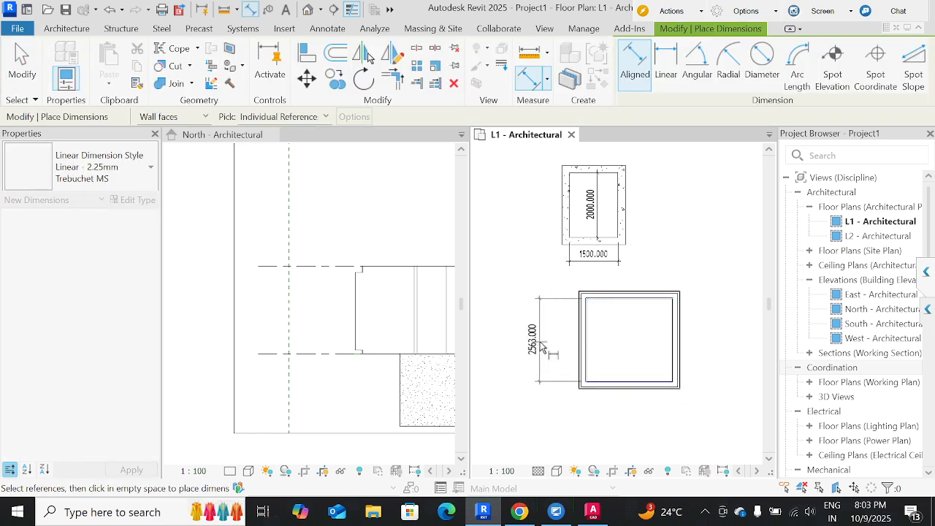
pyautogui.click(539, 341)
pyautogui.click(587, 336)
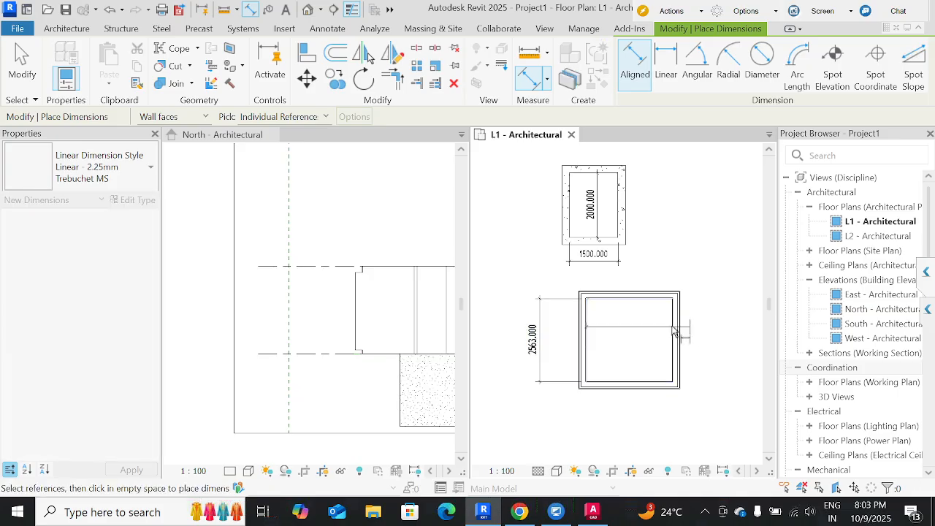
pyautogui.click(677, 335)
pyautogui.click(657, 442)
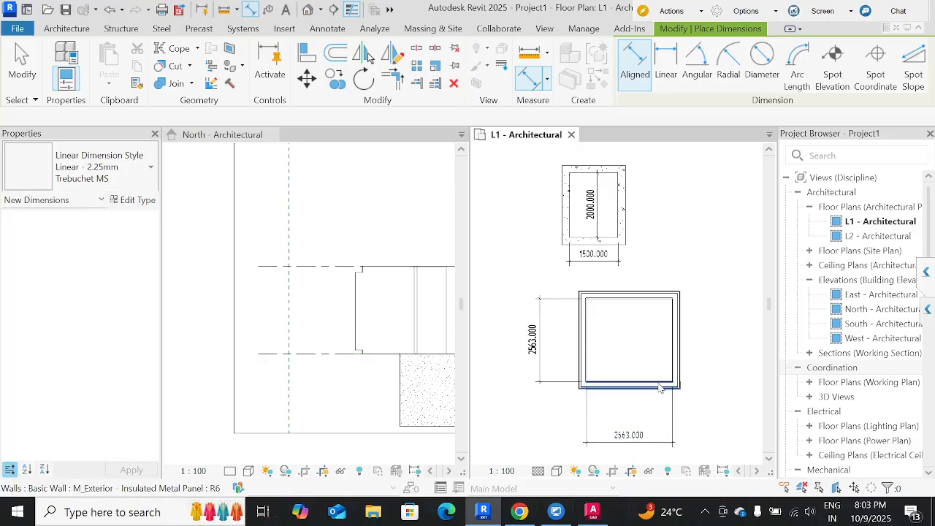
pyautogui.press('Escape')
pyautogui.press('Escape')
# Set the new rectangle's inner width to 3393 mm by moving its right wall.
pyautogui.click(676, 359)
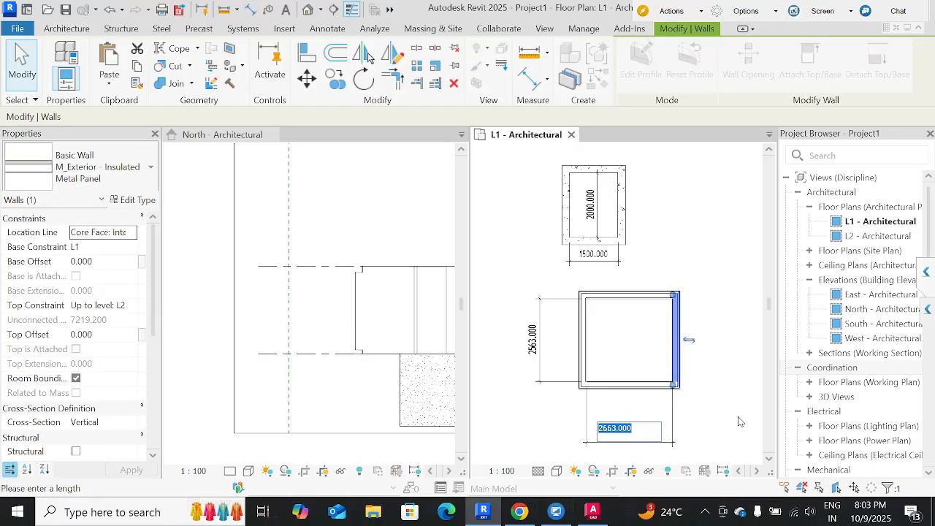
pyautogui.write('3393')
pyautogui.press('Return')
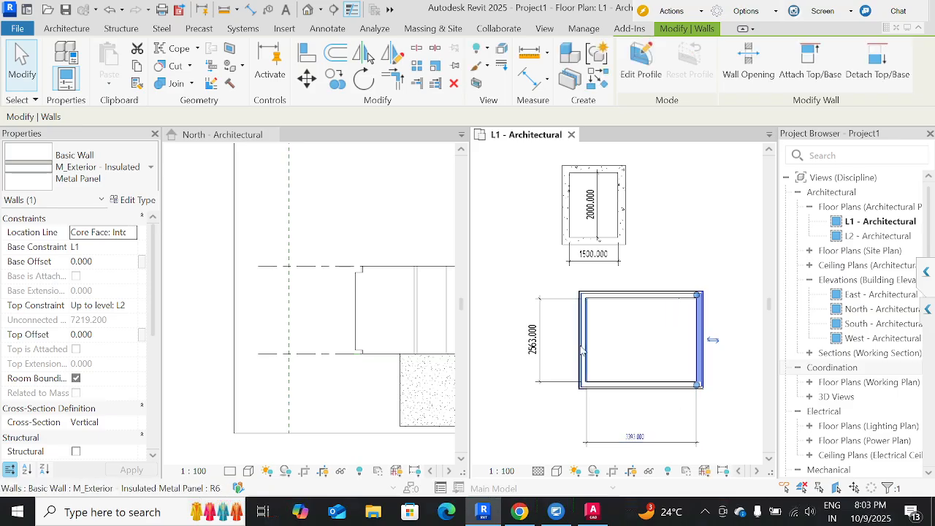
# Set the new rectangle's inner height to 3500 mm by moving its top wall.
pyautogui.click(622, 296)
pyautogui.click(534, 341)
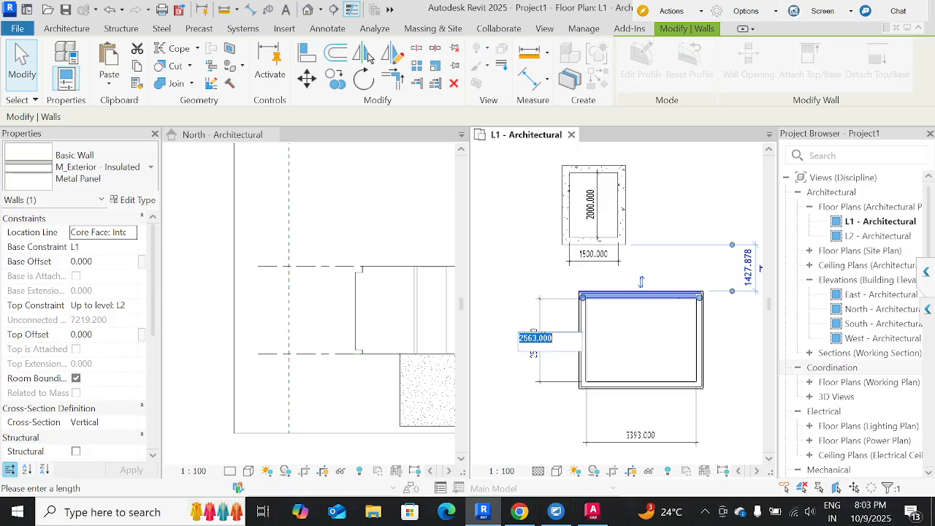
pyautogui.write('35')
pyautogui.press('Return')
pyautogui.click(618, 330)
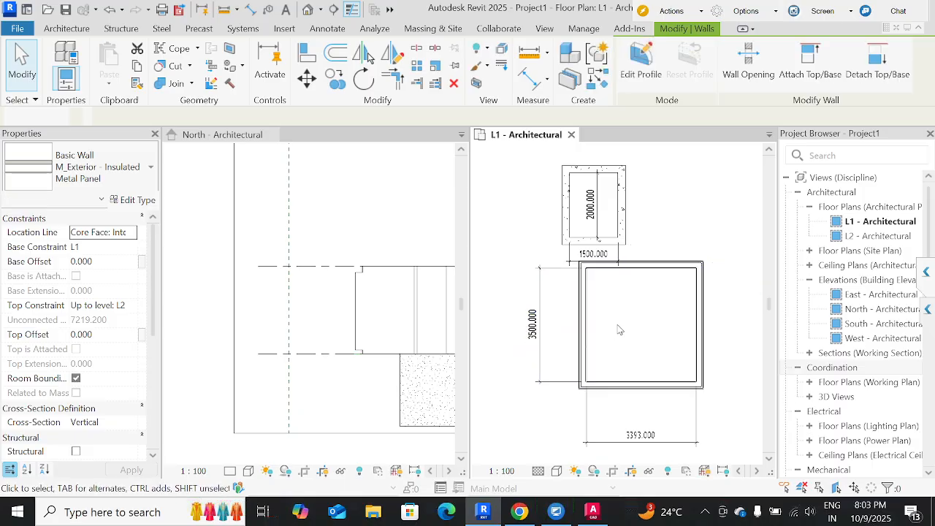
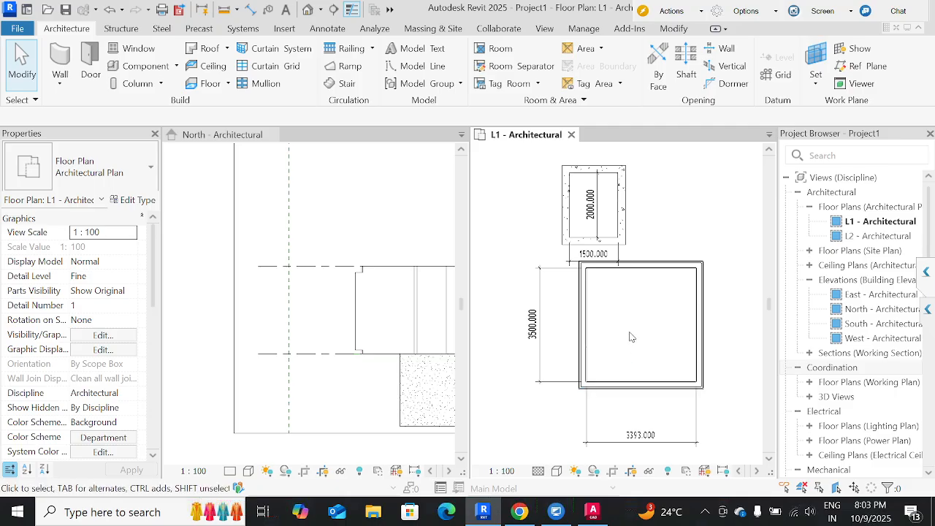
pyautogui.scroll(-2, 632, 336)
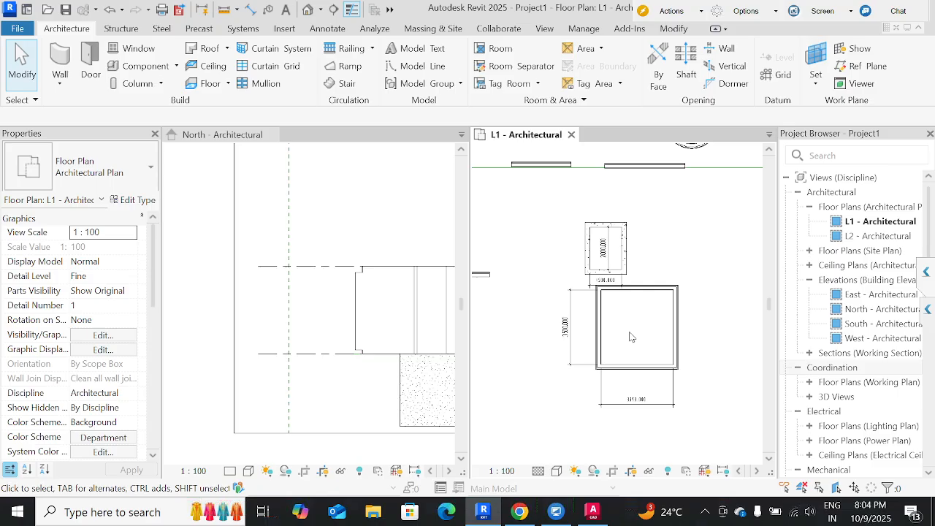
pyautogui.click(576, 360)
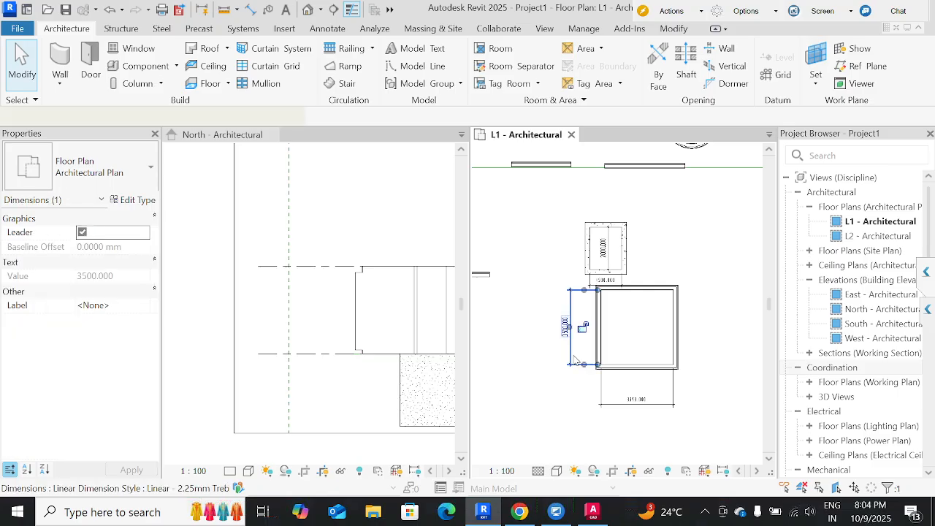
pyautogui.scroll(3, 575, 360)
pyautogui.scroll(-3, 575, 360)
pyautogui.click(623, 332)
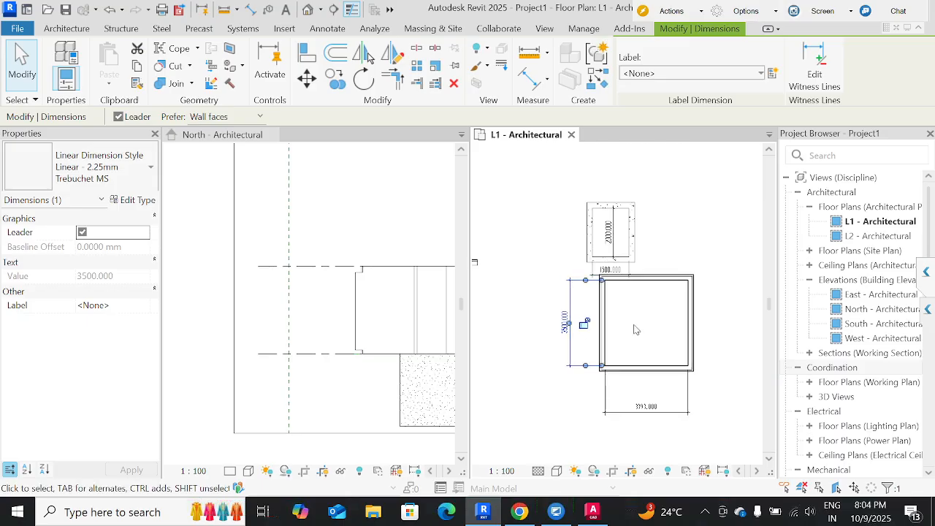
# Select all four connected metal-panel walls of the 3393 x 3500 mm enclosure and move them diagonally down and right, away from the concrete enclosure.
pyautogui.moveTo(633, 329); pyautogui.dragTo(589, 338, button='middle')
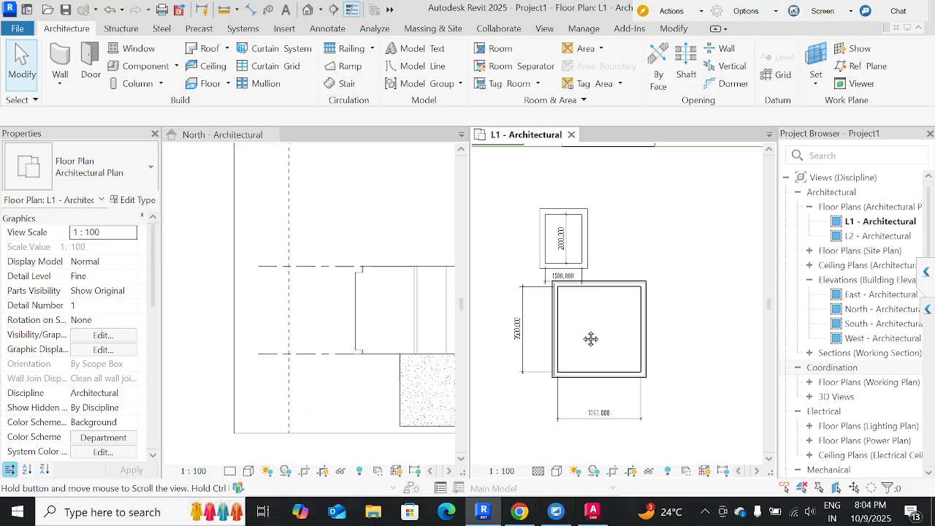
pyautogui.press('Tab')
pyautogui.click(553, 312)
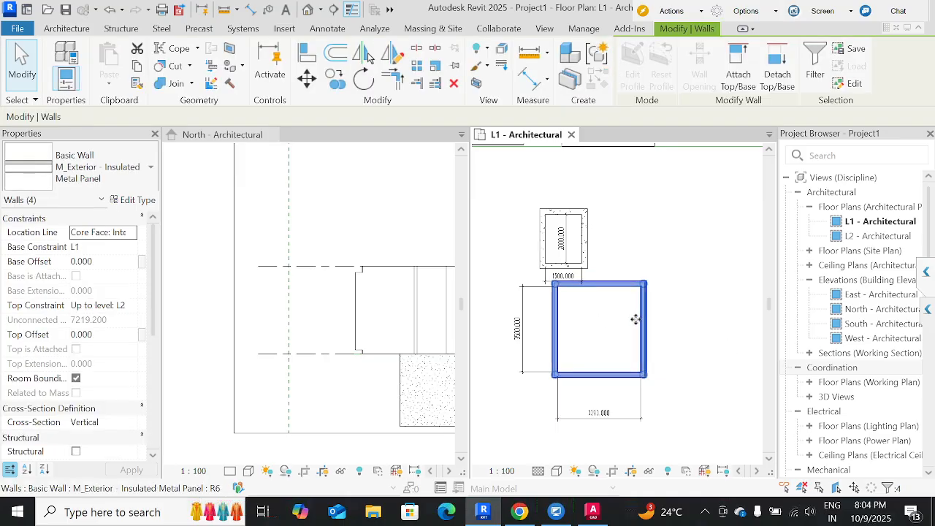
pyautogui.moveTo(639, 321); pyautogui.dragTo(712, 365)
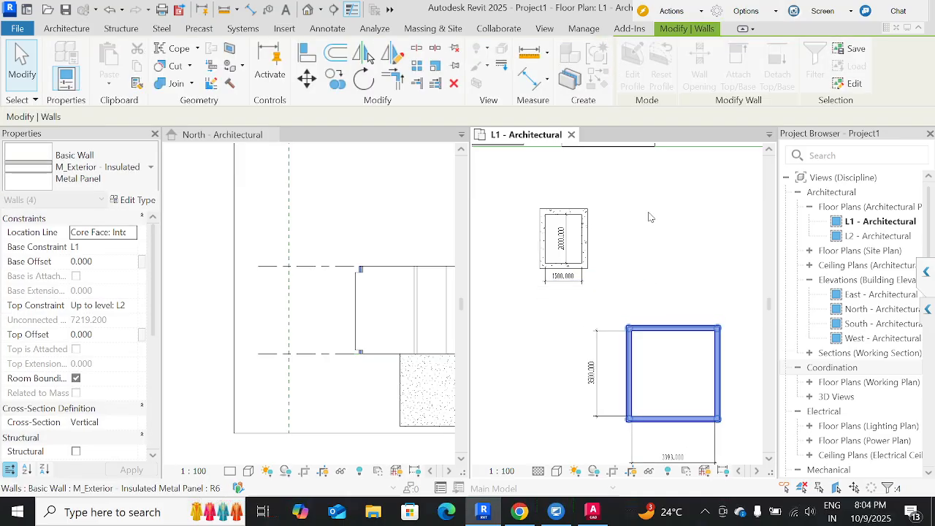
pyautogui.click(650, 293)
pyautogui.moveTo(650, 294); pyautogui.dragTo(624, 227, button='middle')
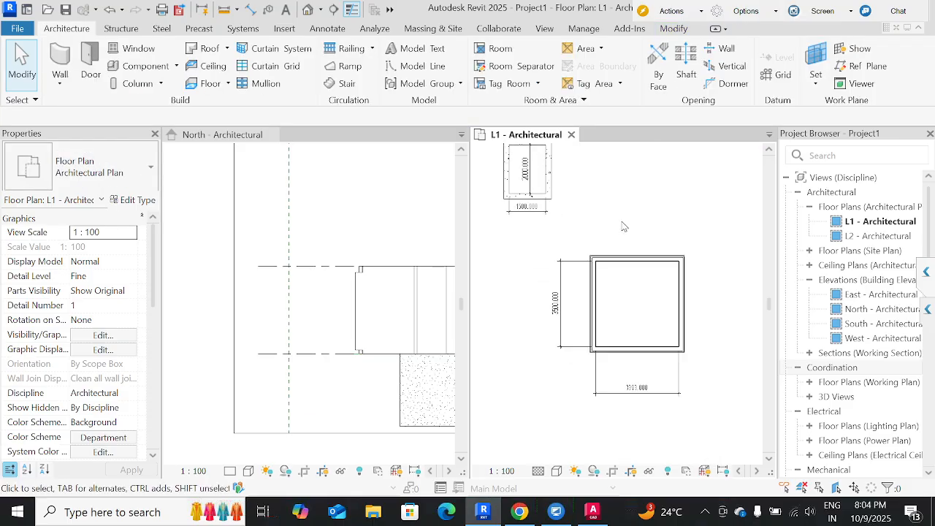
# Copy the metal-panel enclosure's upper wall about 3400 mm diagonally up and to the right, with Multiple enabled and Constrain off.
pyautogui.click(621, 260)
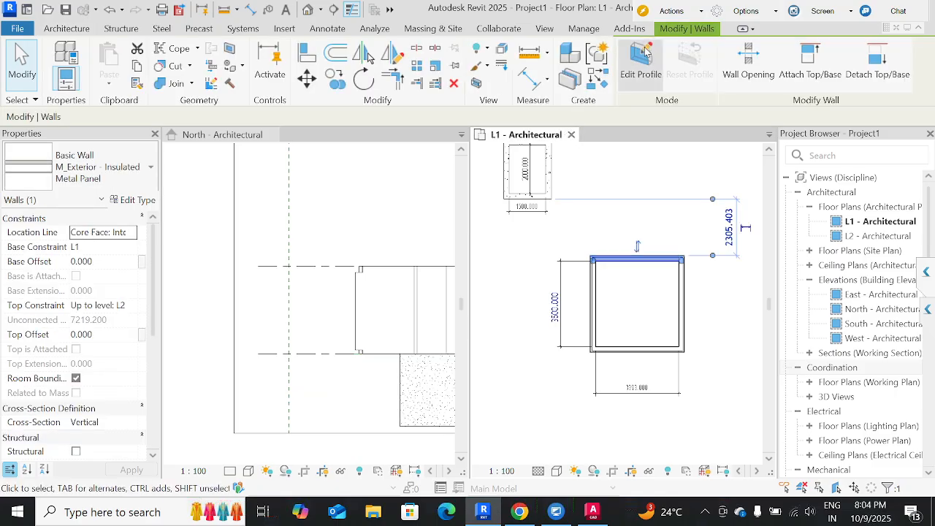
pyautogui.click(335, 84)
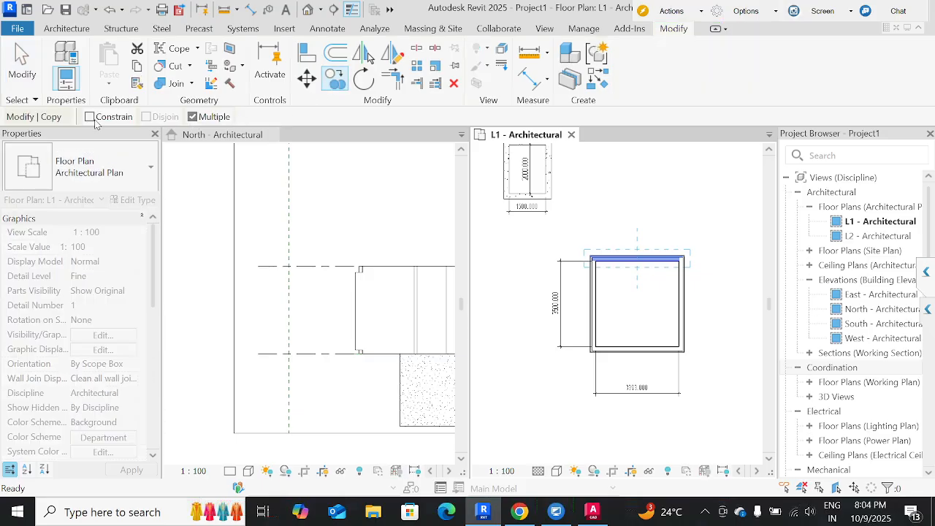
pyautogui.click(680, 260)
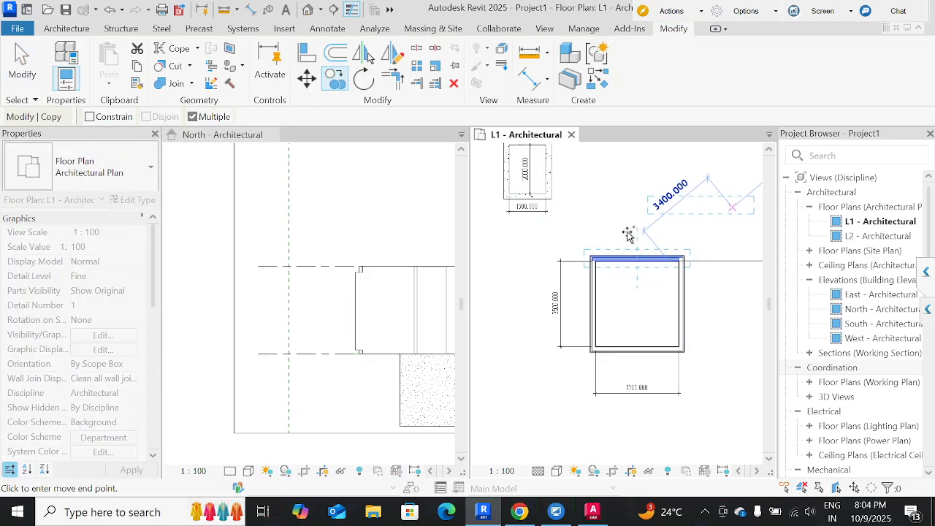
pyautogui.click(733, 208)
pyautogui.moveTo(592, 279); pyautogui.dragTo(521, 340, button='middle')
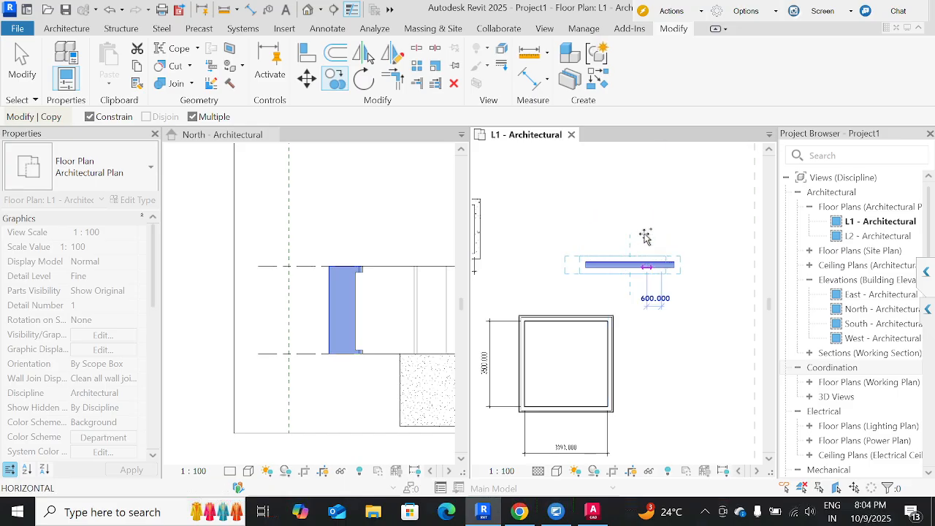
pyautogui.moveTo(703, 268); pyautogui.dragTo(590, 271, button='middle')
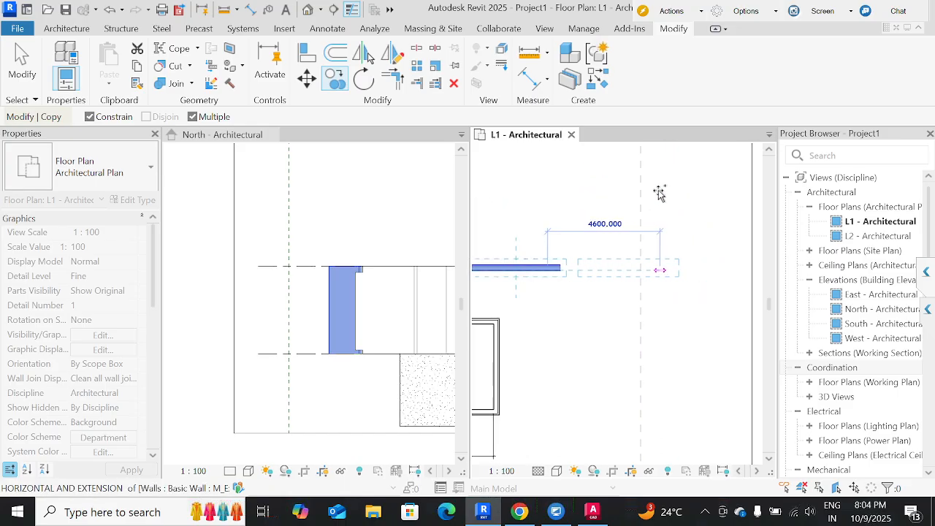
pyautogui.press('Escape')
pyautogui.press('Escape')
# Draw a diagonal M_Exterior - Insulated Metal Panel wall, about 2850 mm long at 55°, to the right of the copied horizontal wall.
pyautogui.click(522, 267)
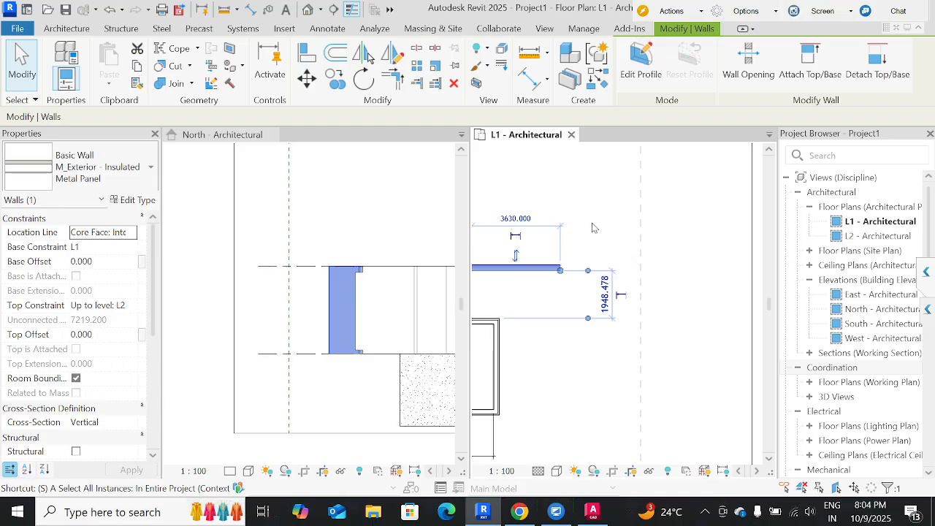
pyautogui.click(602, 235)
pyautogui.click(533, 268)
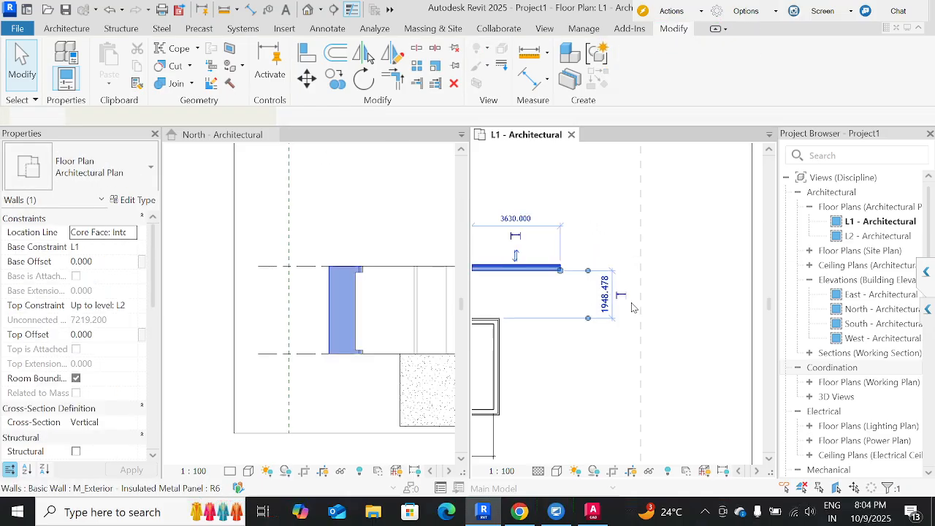
pyautogui.press('w')
pyautogui.press('a')
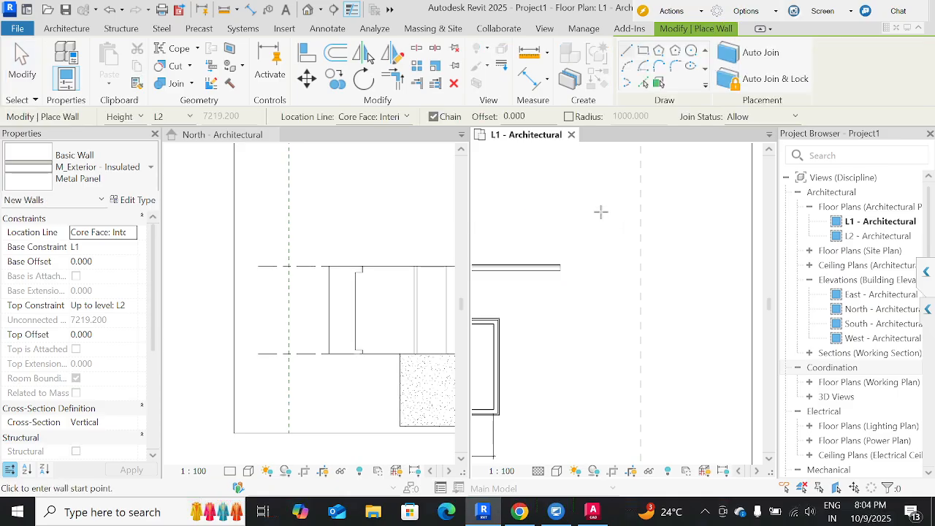
pyautogui.click(604, 212)
pyautogui.click(651, 280)
pyautogui.press('Escape')
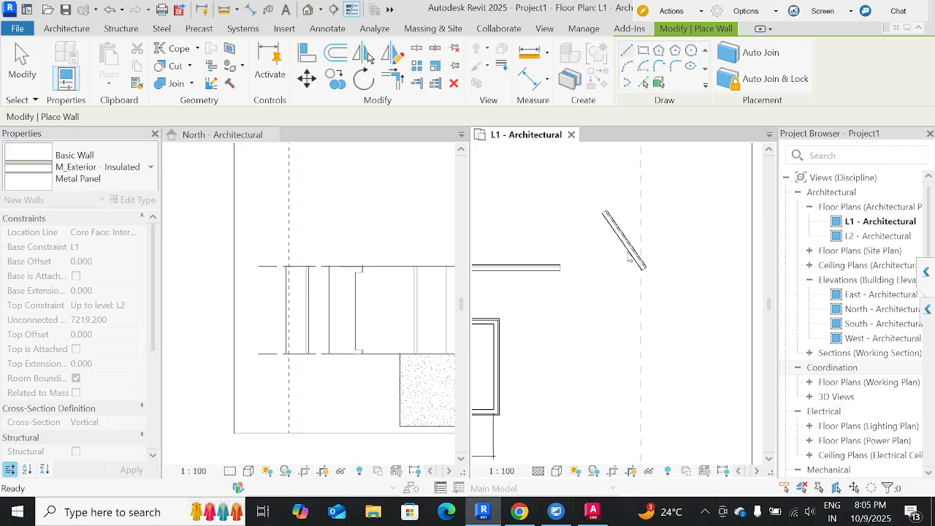
pyautogui.press('Escape')
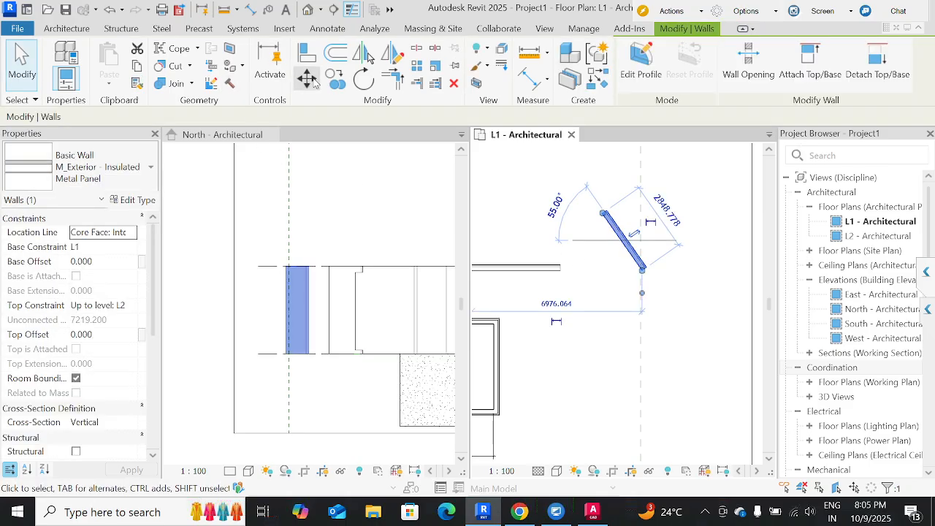
# Copy the diagonal wall to five spots around it with Constrain off, disabling Multiple before placing the last copy.
pyautogui.click(336, 79)
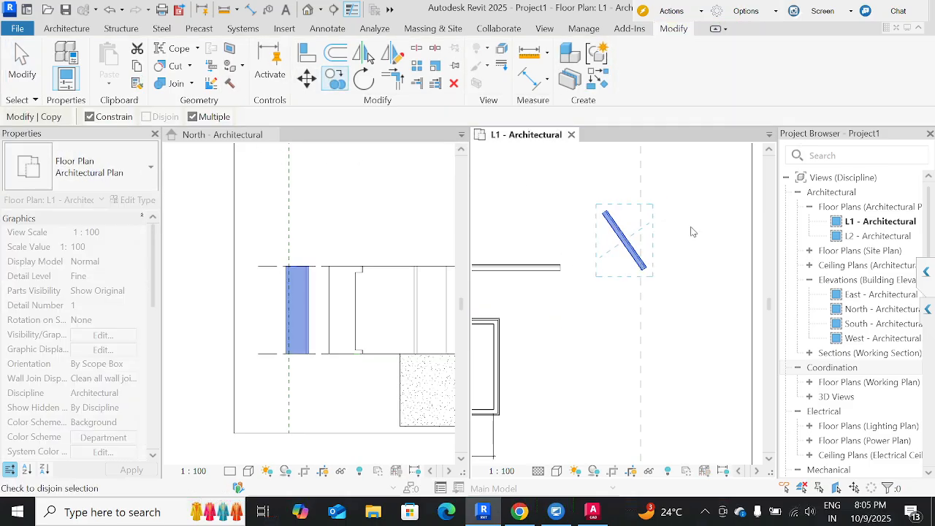
pyautogui.click(623, 244)
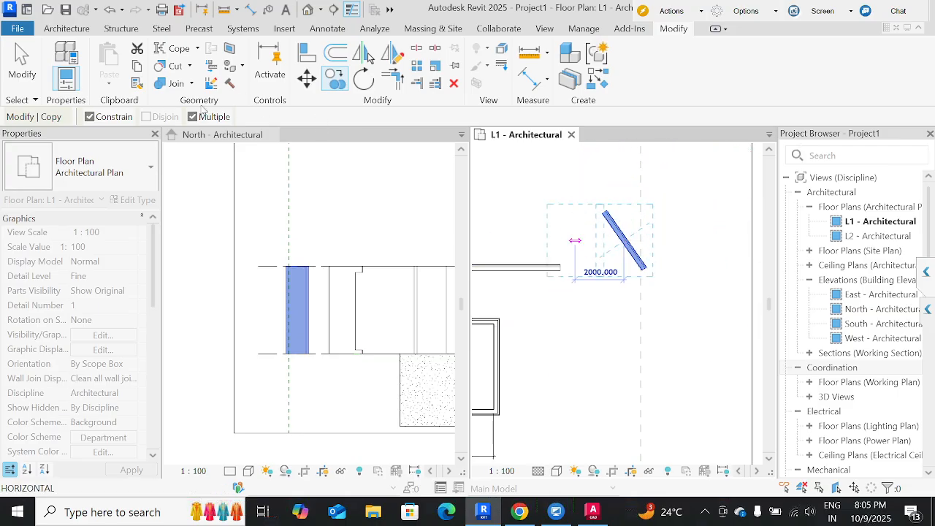
pyautogui.click(115, 118)
pyautogui.moveTo(568, 216); pyautogui.dragTo(716, 300, button='middle')
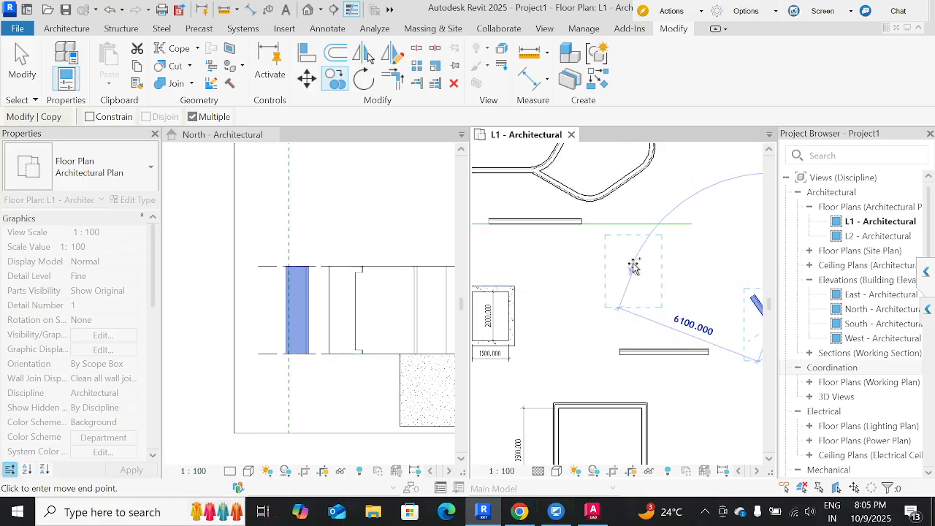
pyautogui.moveTo(601, 330); pyautogui.dragTo(474, 339, button='middle')
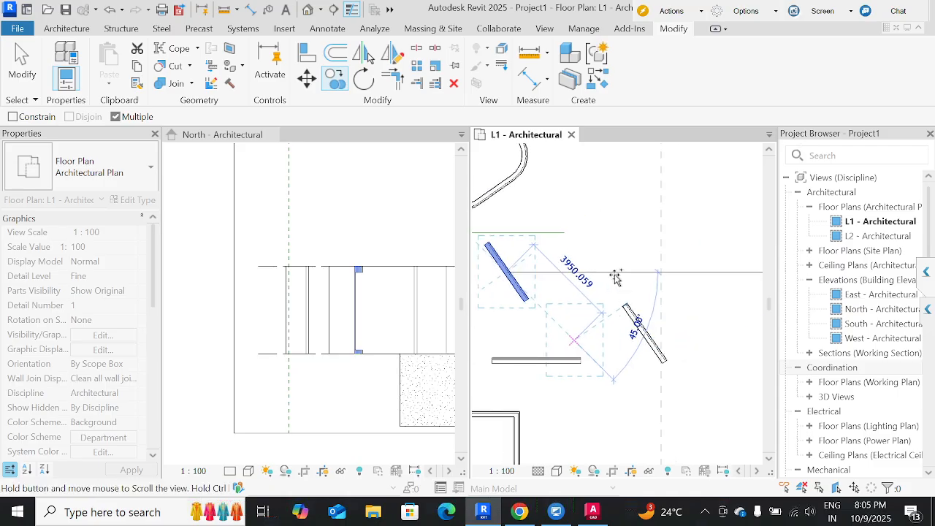
pyautogui.click(629, 228)
pyautogui.click(738, 264)
pyautogui.click(739, 322)
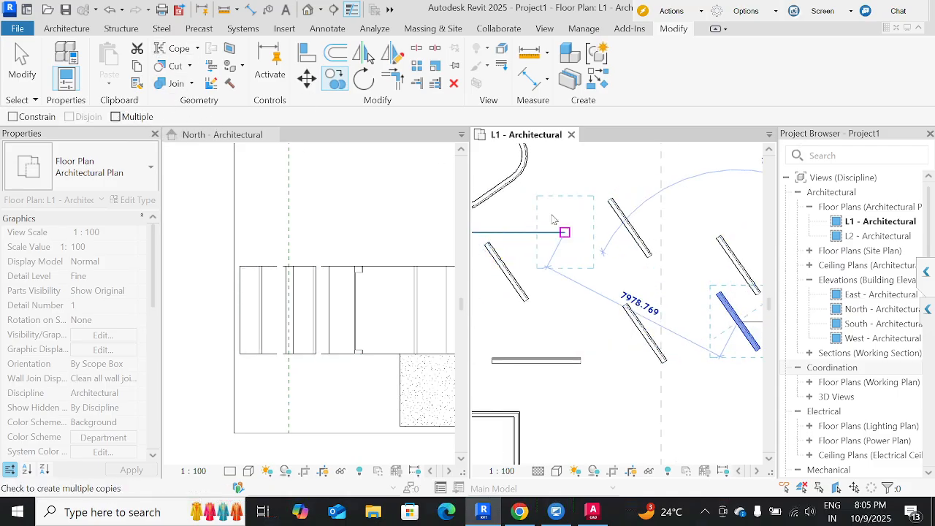
pyautogui.click(686, 198)
pyautogui.press('Escape')
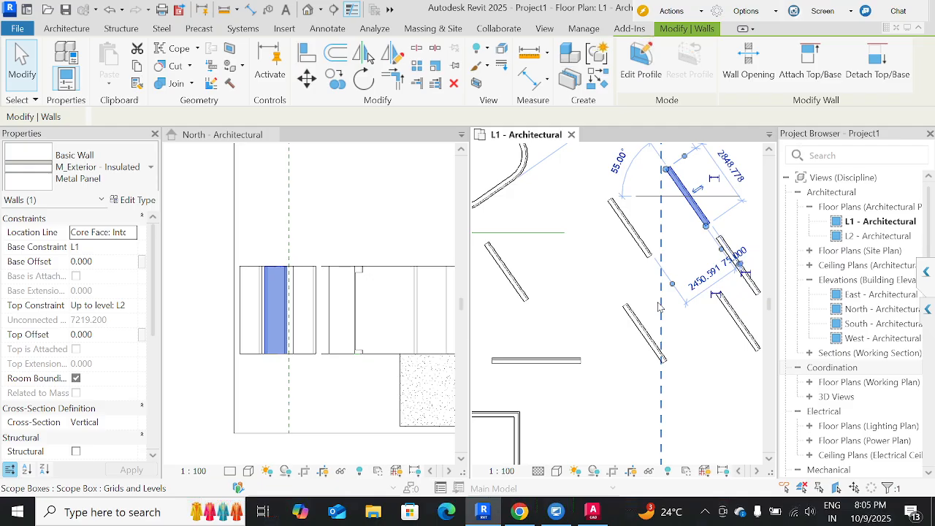
# Copy the middle upper diagonal wall to five more spots below it with Multiple enabled, disabling Multiple before the last copy.
pyautogui.click(628, 228)
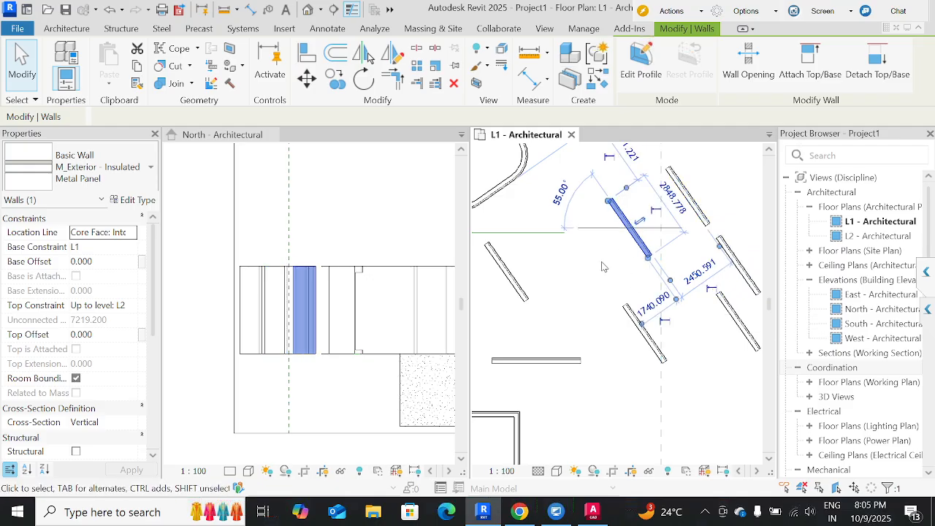
pyautogui.click(333, 79)
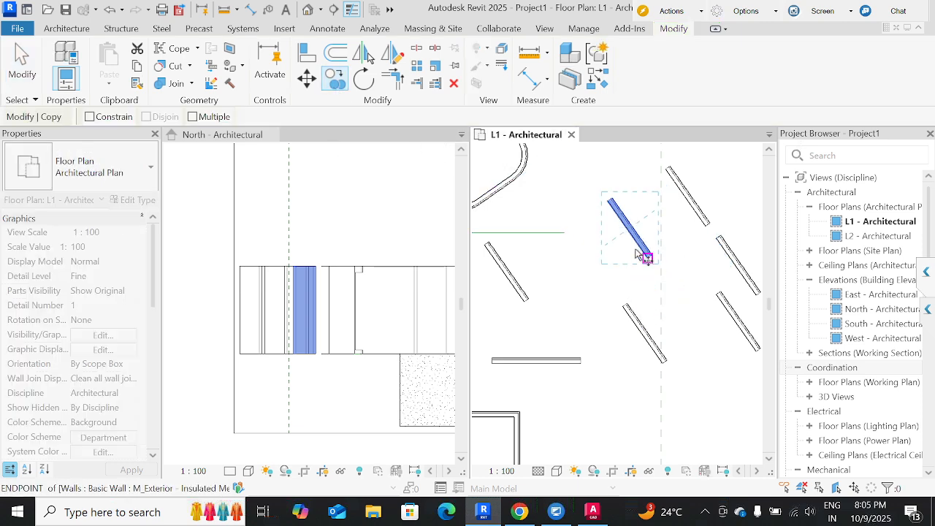
pyautogui.click(193, 117)
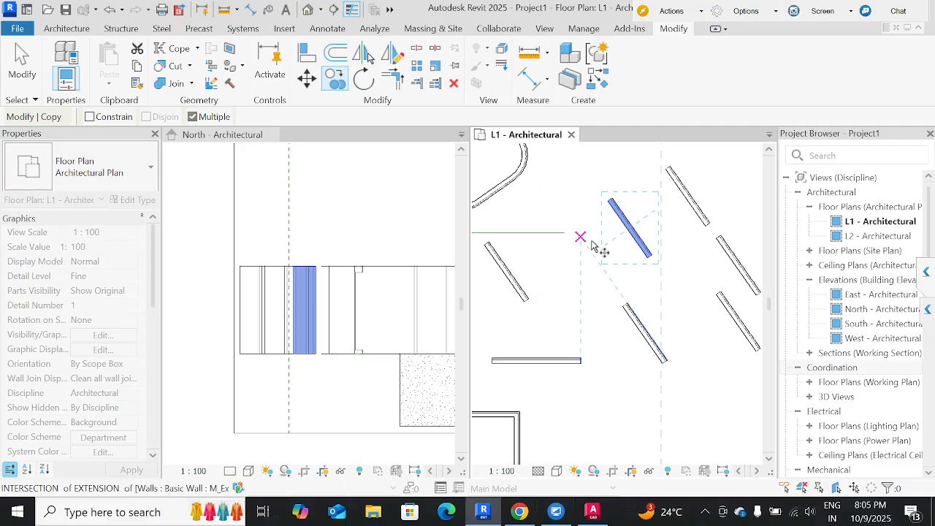
pyautogui.click(619, 231)
pyautogui.click(558, 257)
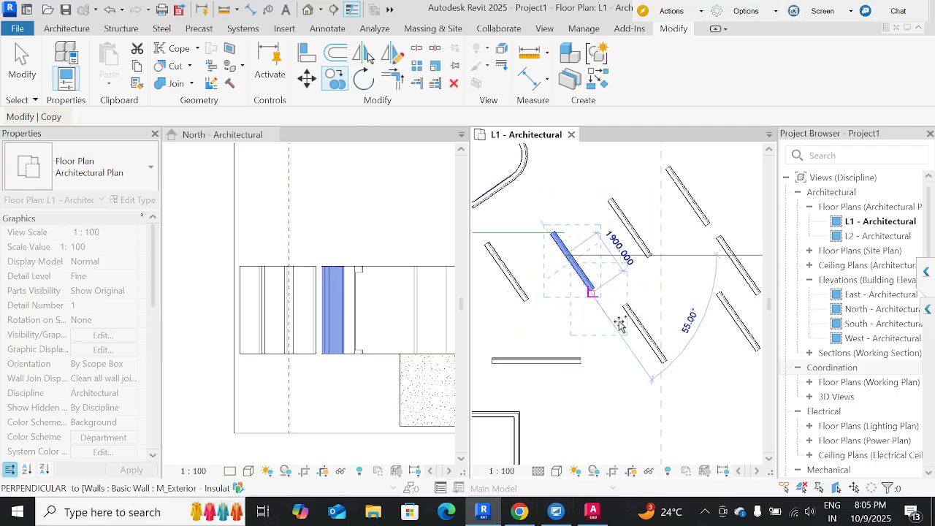
pyautogui.click(633, 399)
pyautogui.click(752, 399)
pyautogui.moveTo(594, 336); pyautogui.dragTo(545, 308, button='middle')
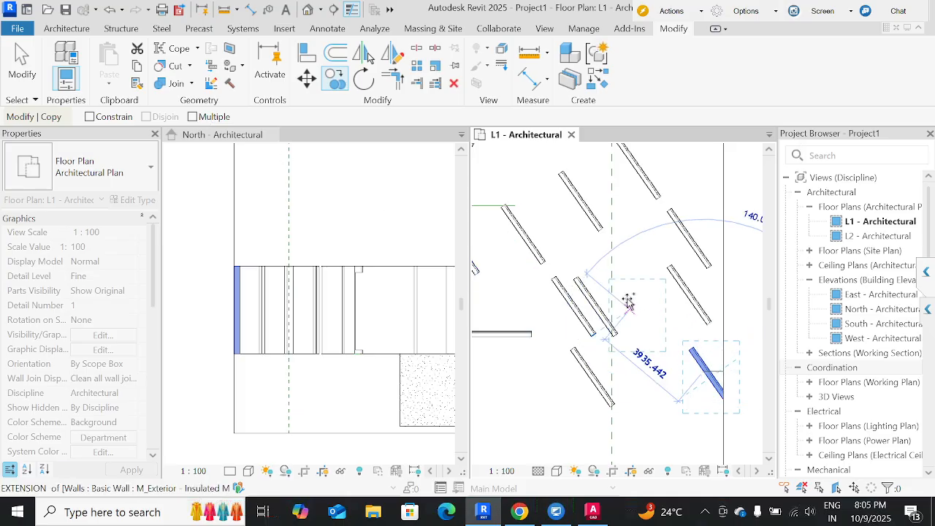
pyautogui.press('Escape')
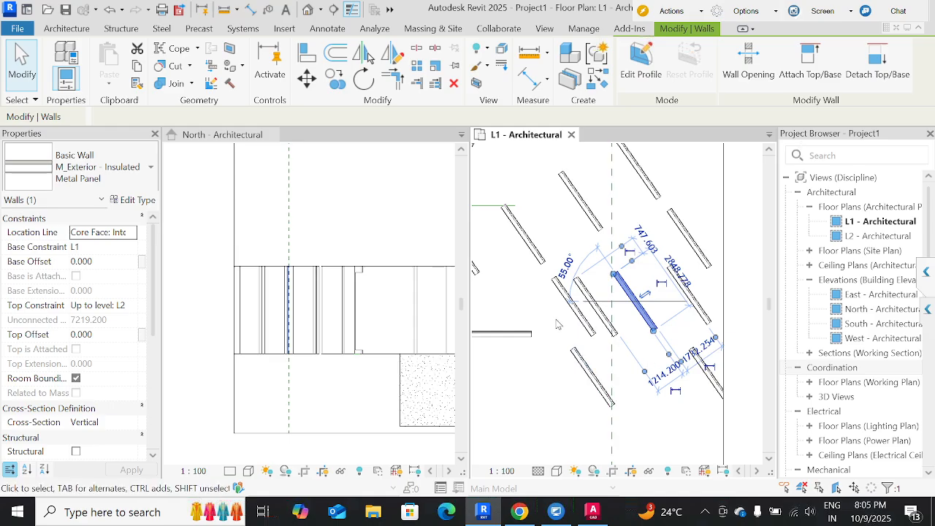
# Make a single copy of the same upper diagonal wall at an exact distance up and to the left, with Constrain and Multiple off.
pyautogui.scroll(2, 636, 329)
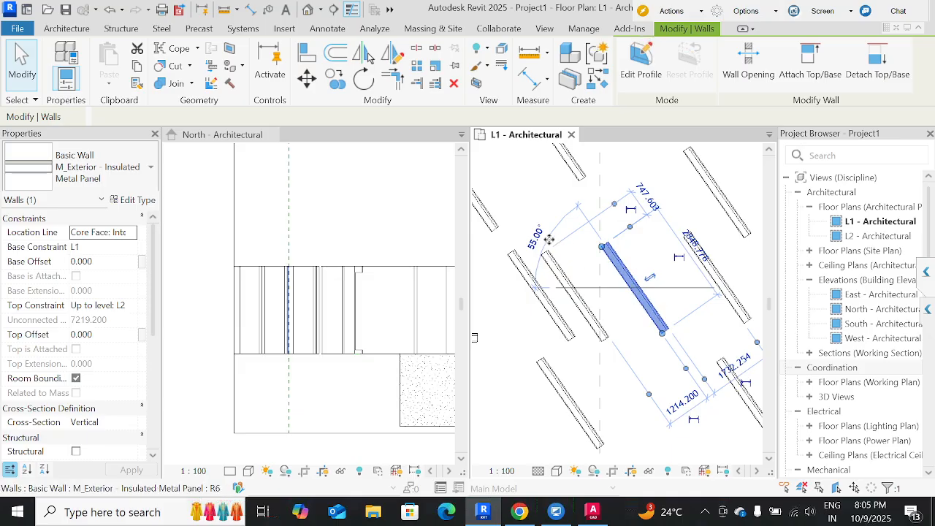
pyautogui.scroll(1, 549, 238)
pyautogui.moveTo(559, 249); pyautogui.dragTo(660, 417, button='middle')
pyautogui.click(652, 287)
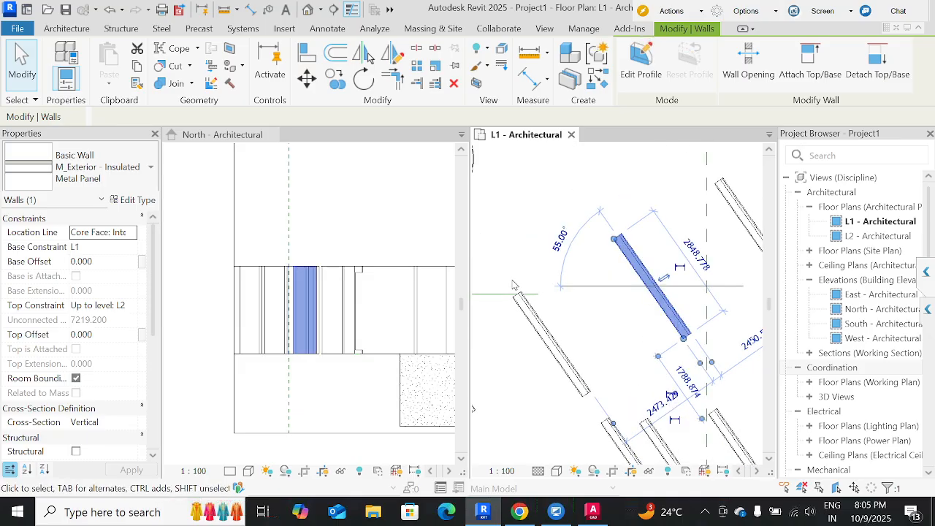
pyautogui.press('c')
pyautogui.press('o')
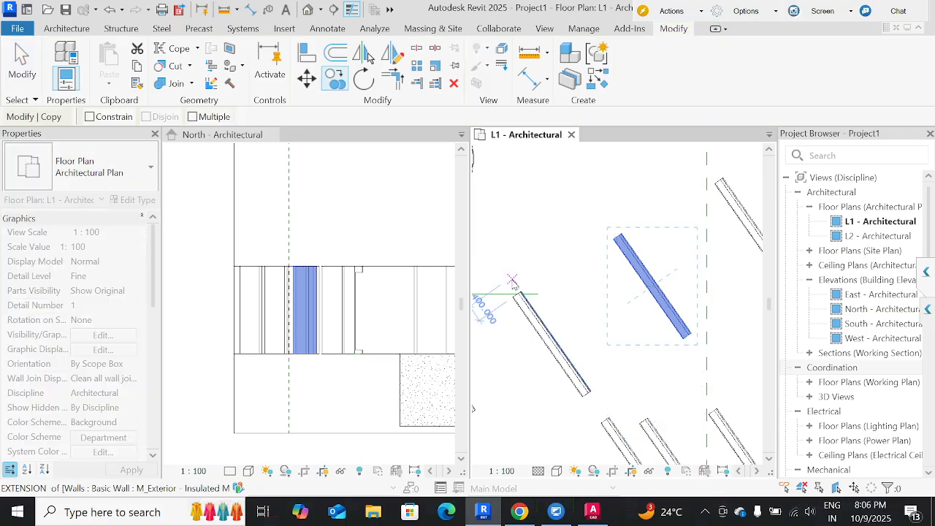
pyautogui.click(603, 262)
pyautogui.moveTo(556, 205); pyautogui.dragTo(659, 422, button='middle')
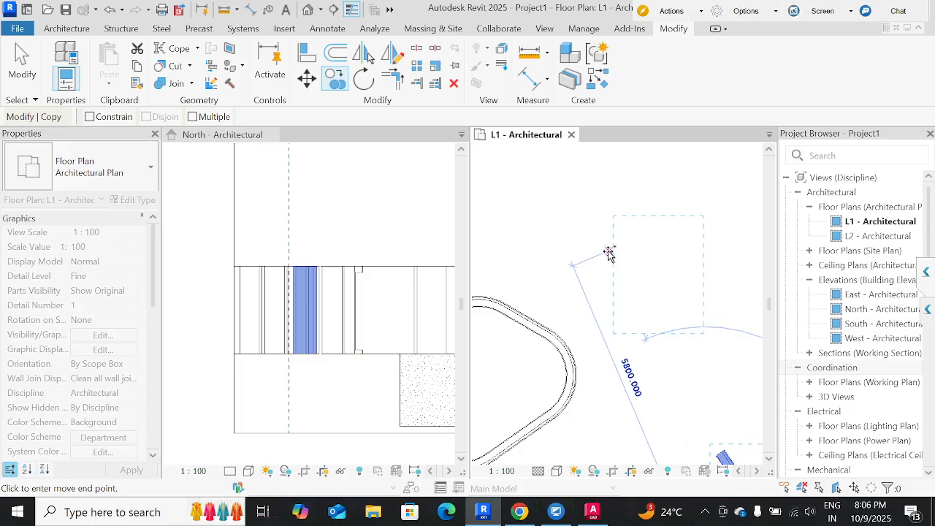
pyautogui.write('2000')
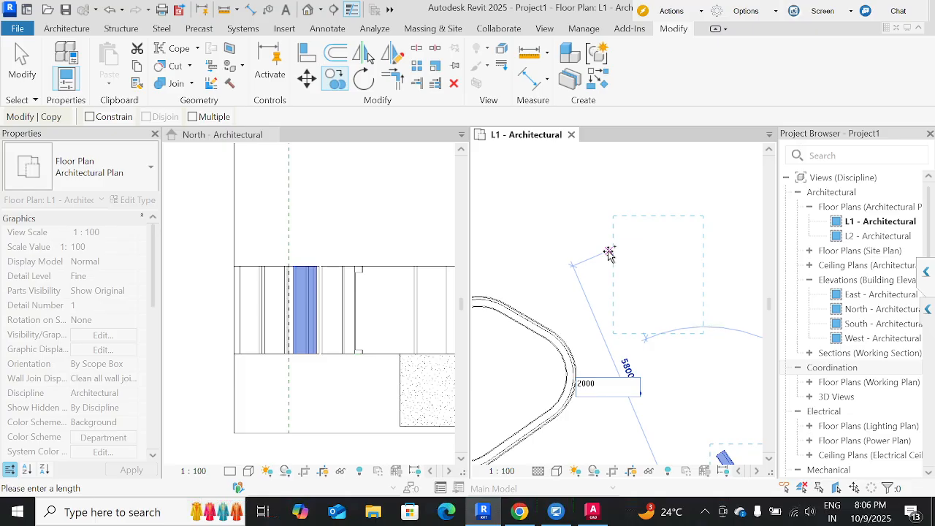
pyautogui.press('Return')
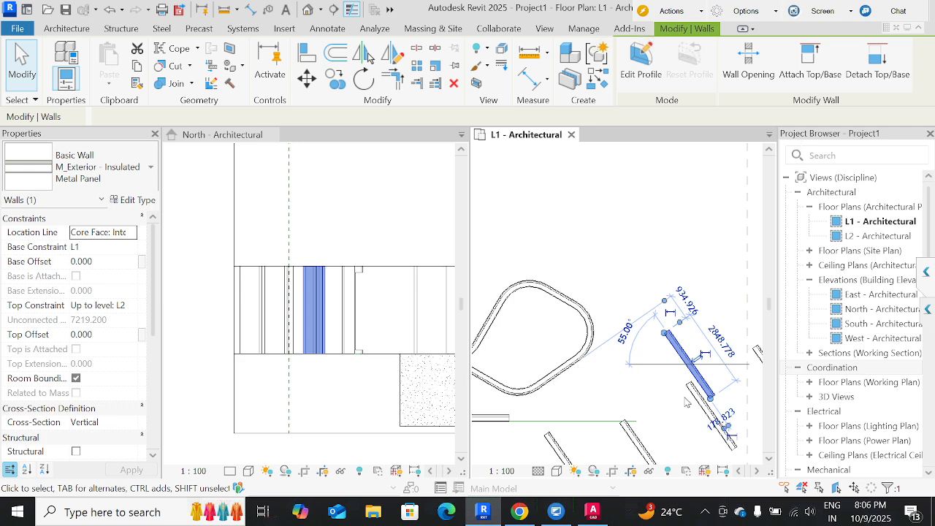
pyautogui.moveTo(676, 398); pyautogui.dragTo(584, 387, button='middle')
pyautogui.click(679, 355)
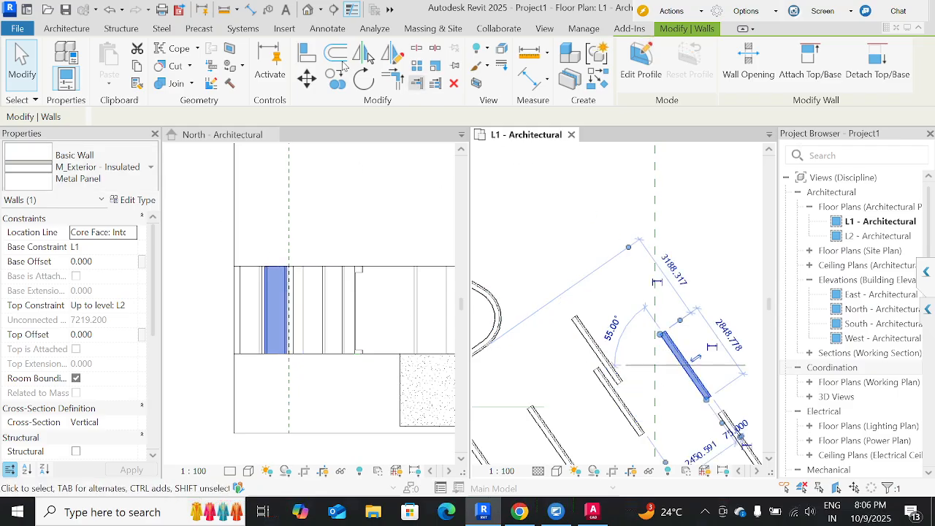
pyautogui.click(307, 78)
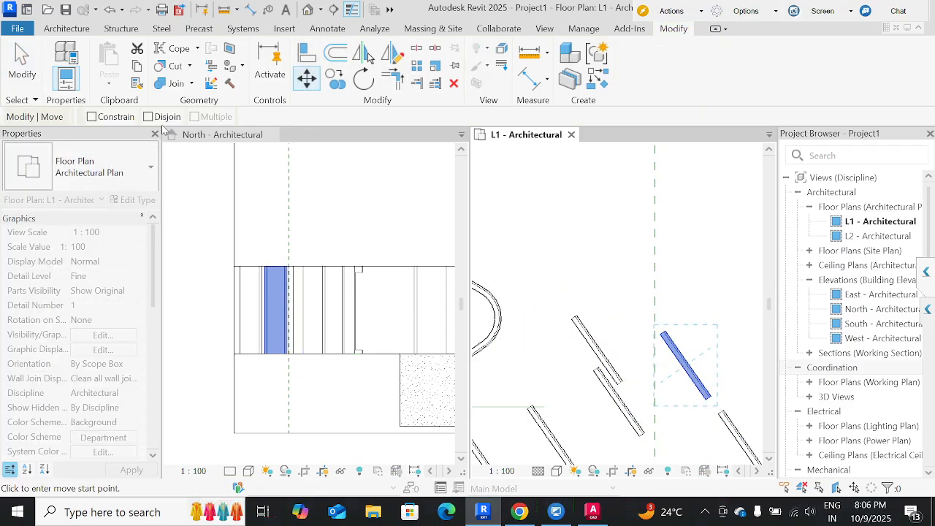
pyautogui.moveTo(547, 304); pyautogui.dragTo(699, 259, button='middle')
pyautogui.scroll(-2, 695, 258)
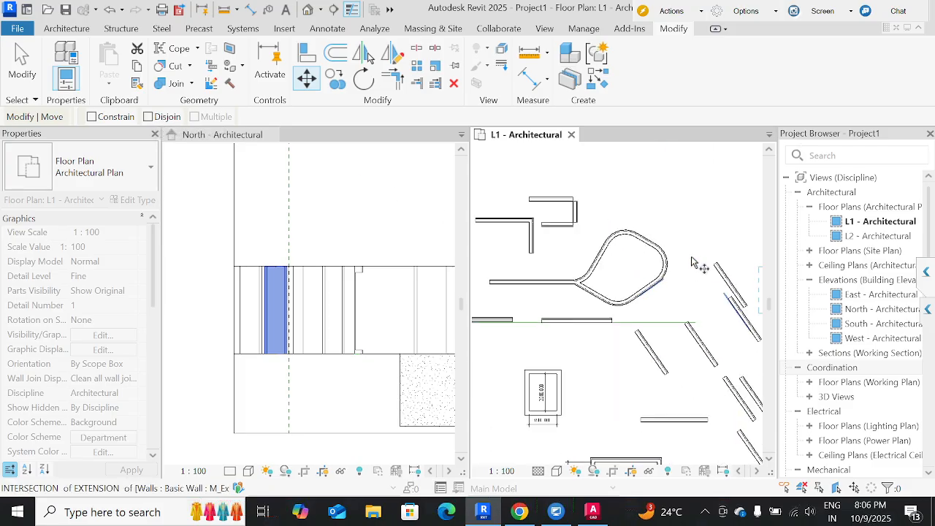
pyautogui.press('Escape')
pyautogui.click(655, 245)
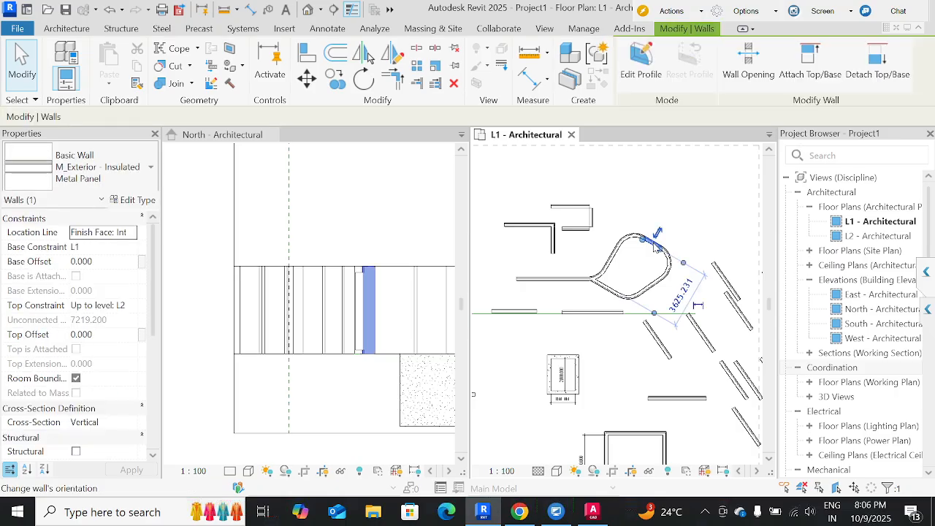
# Move the upper wall of the 1500 by 2000 mm concrete enclosure up about 1600 mm with Disjoin enabled and Constrain off.
pyautogui.scroll(2, 655, 242)
pyautogui.moveTo(550, 231); pyautogui.dragTo(576, 234, button='middle')
pyautogui.scroll(-1, 584, 237)
pyautogui.scroll(-1, 621, 244)
pyautogui.moveTo(715, 243); pyautogui.dragTo(731, 240, button='middle')
pyautogui.moveTo(551, 236); pyautogui.dragTo(633, 178, button='middle')
pyautogui.scroll(2, 658, 309)
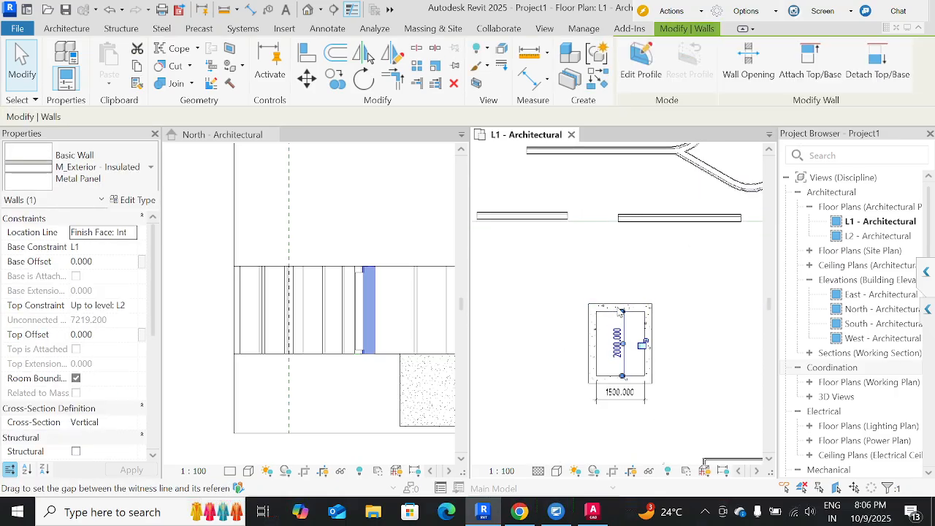
pyautogui.click(614, 306)
pyautogui.click(610, 296)
pyautogui.click(613, 307)
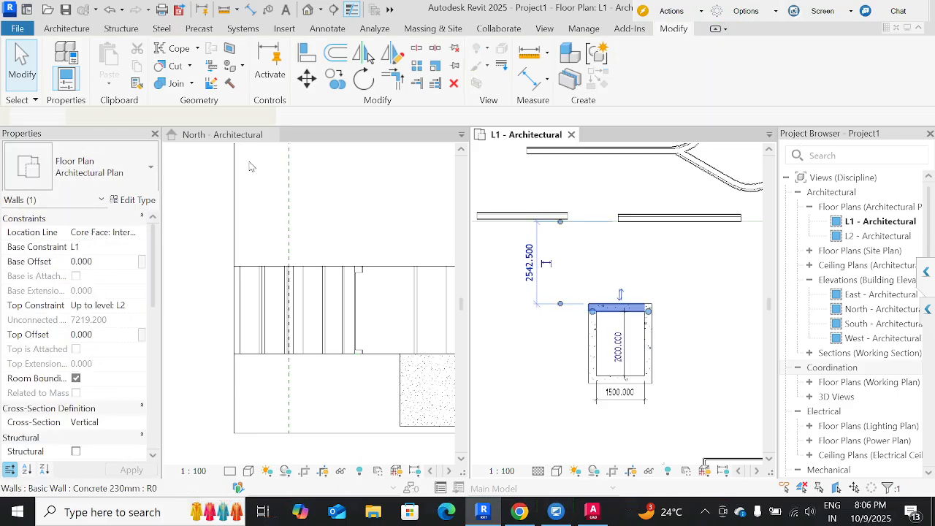
pyautogui.click(308, 79)
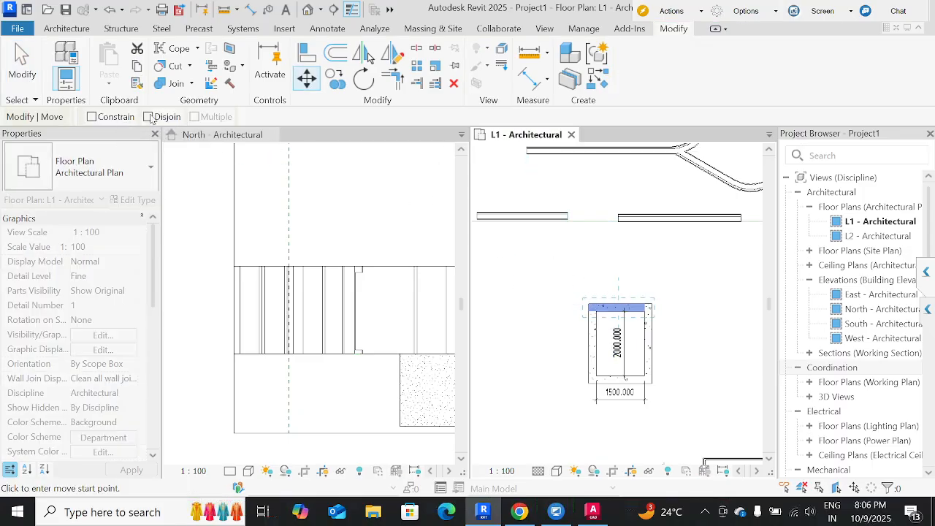
pyautogui.click(621, 308)
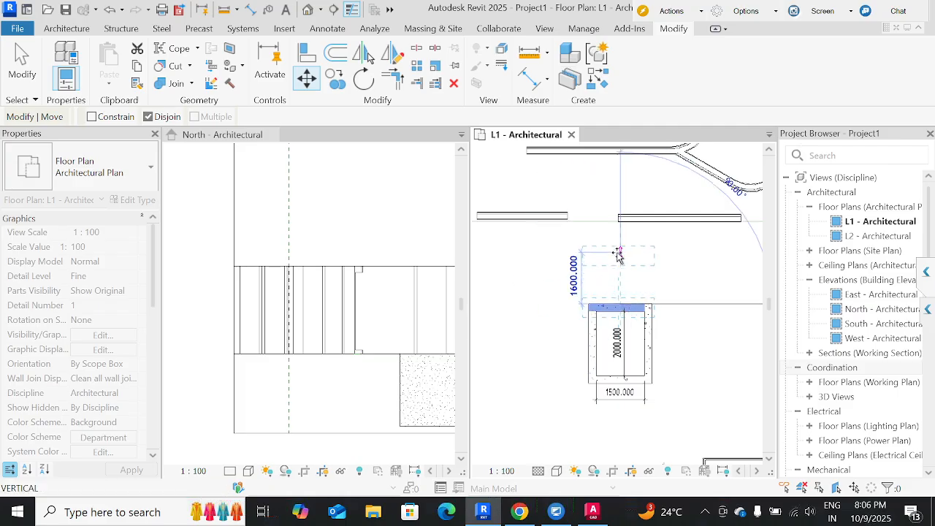
pyautogui.click(727, 401)
pyautogui.click(543, 310)
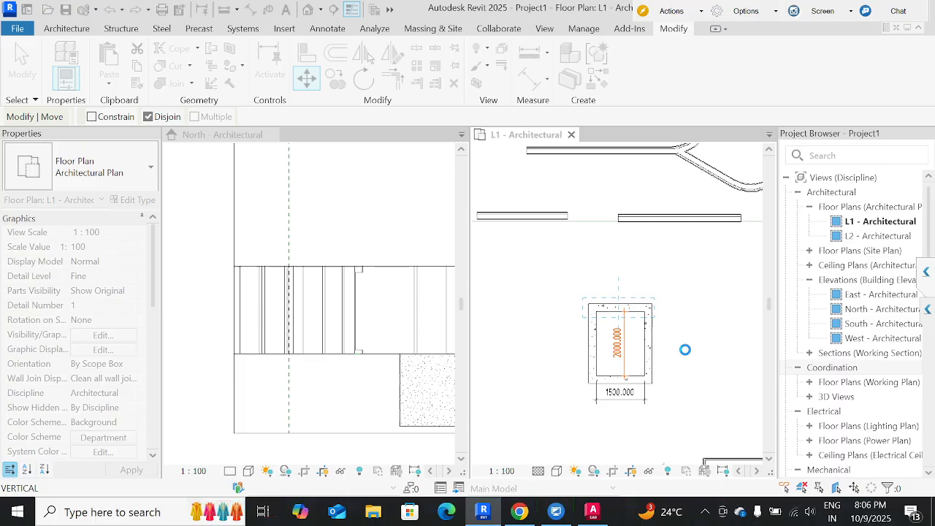
pyautogui.click(656, 356)
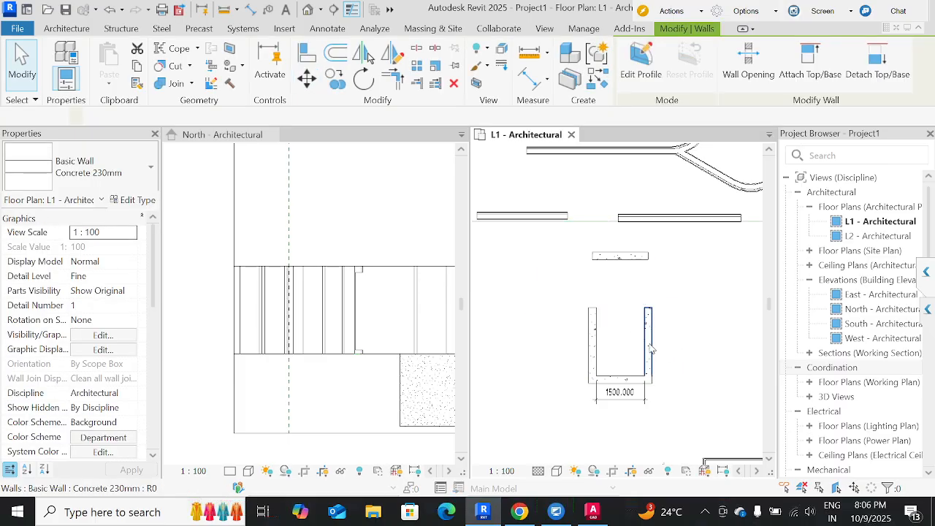
# Move the right wall of the concrete enclosure about 1500 mm to the right with Disjoin off, then deselect it.
pyautogui.click(648, 343)
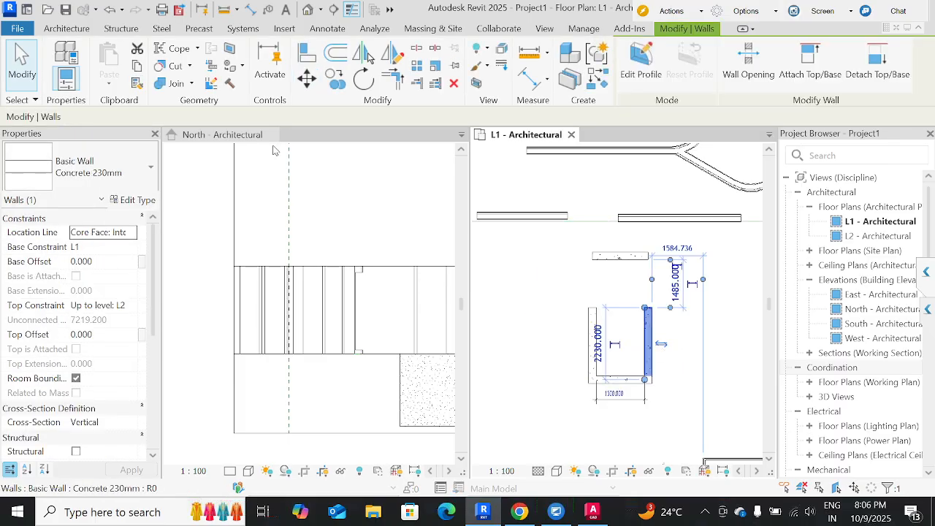
pyautogui.click(307, 78)
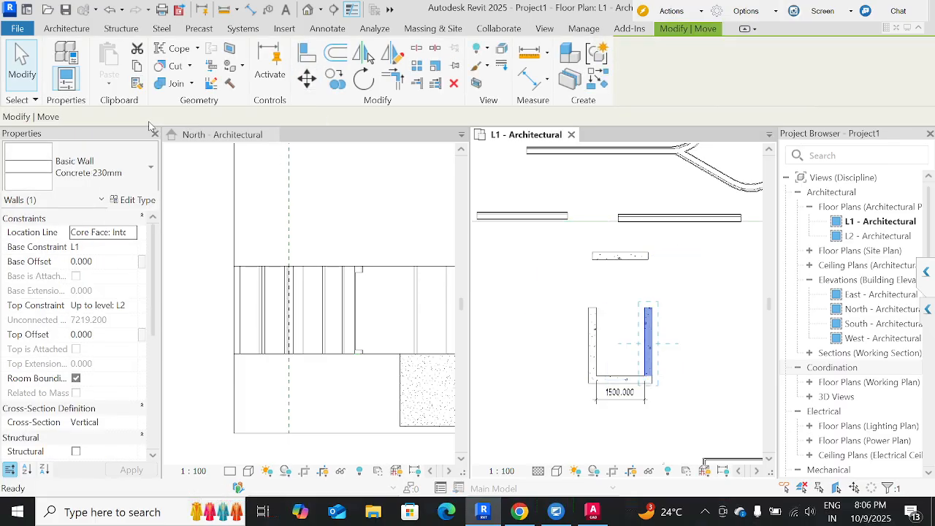
pyautogui.click(649, 343)
pyautogui.click(697, 343)
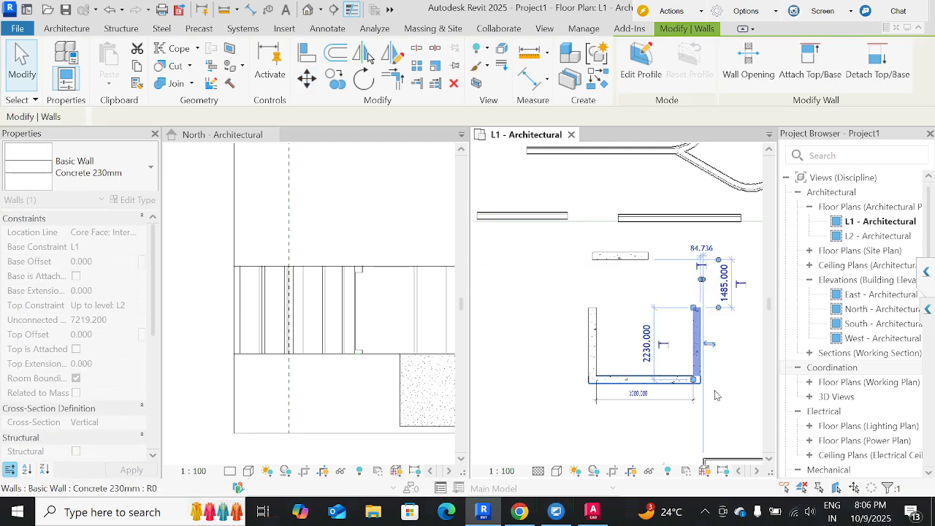
pyautogui.click(666, 456)
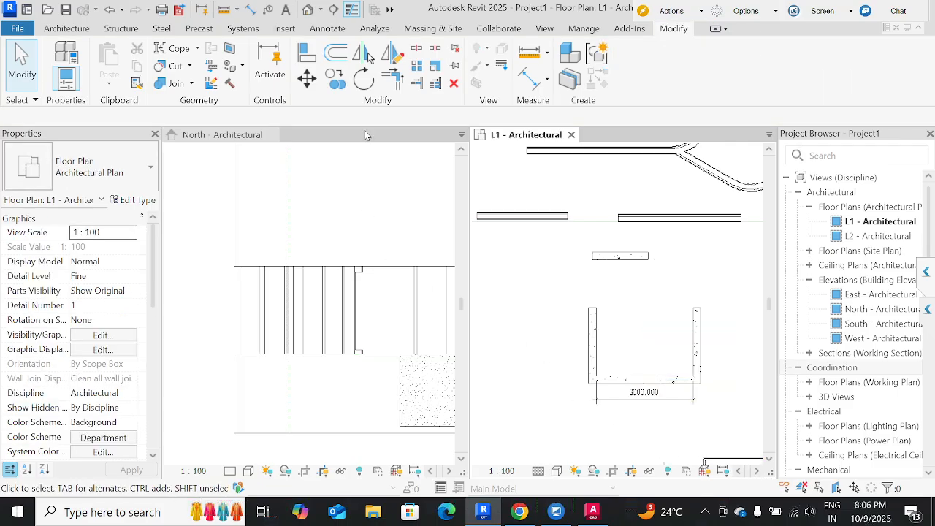
# Rotate the short 1600 mm insulated metal panel wall on the green line by an exact angle of 45° about its center.
pyautogui.scroll(-2, 663, 393)
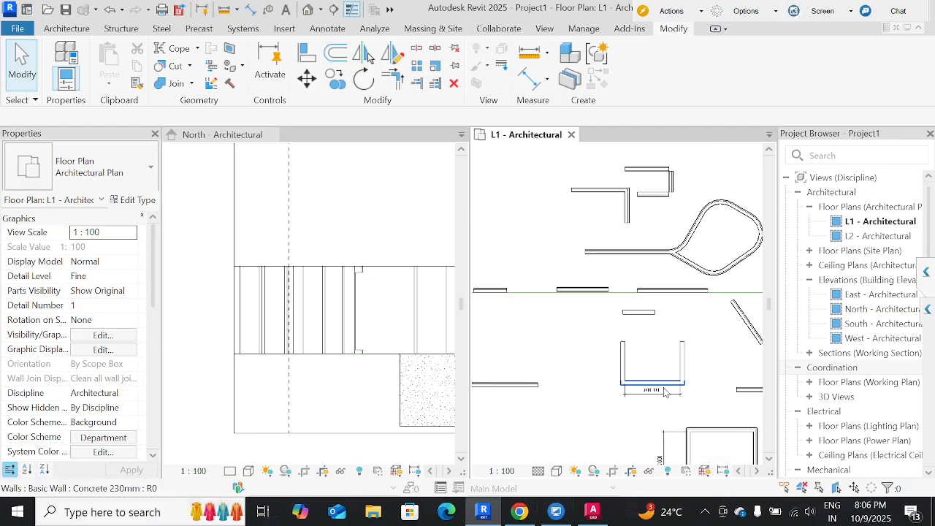
pyautogui.moveTo(548, 323); pyautogui.dragTo(542, 344, button='middle')
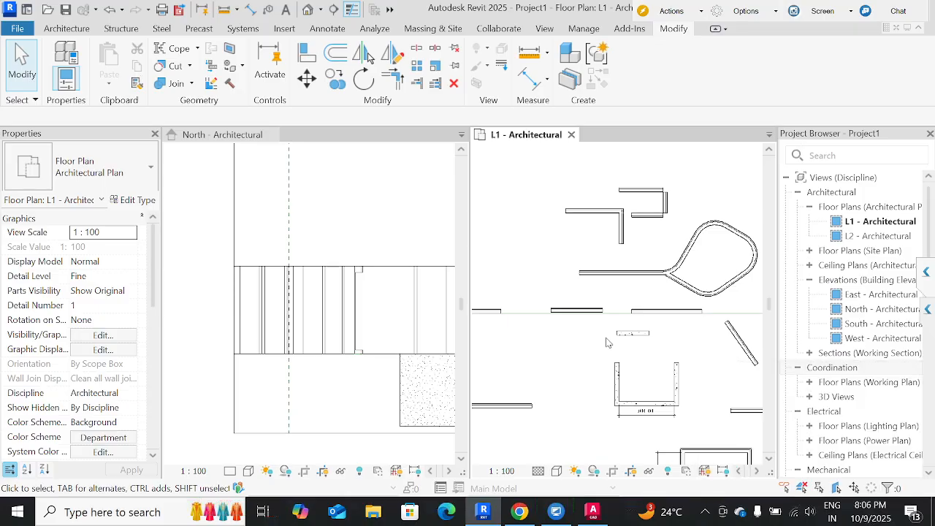
pyautogui.moveTo(574, 393); pyautogui.dragTo(654, 374, button='middle')
pyautogui.scroll(-2, 606, 377)
pyautogui.scroll(3, 551, 343)
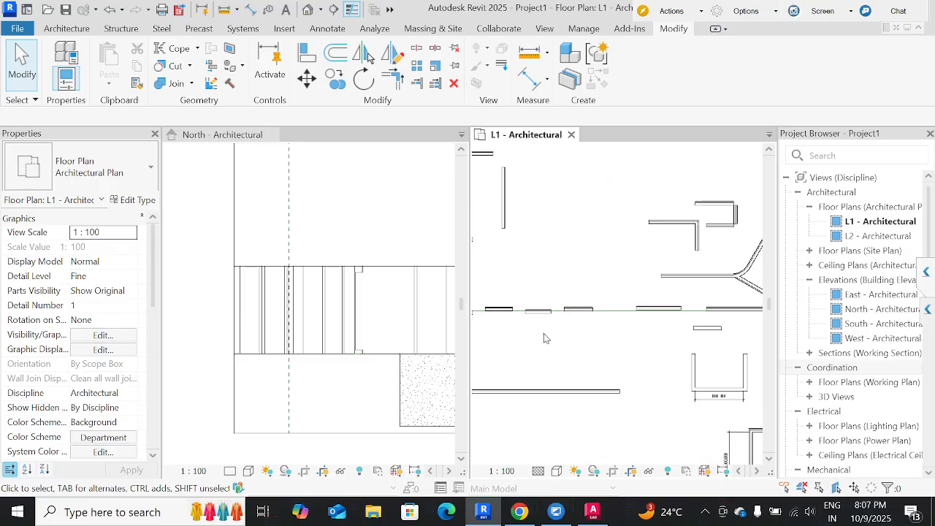
pyautogui.click(535, 299)
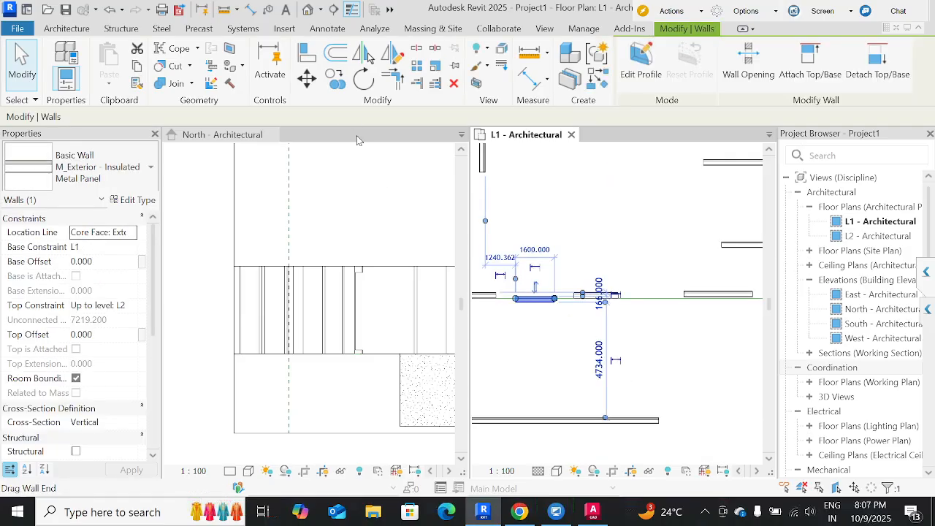
pyautogui.press('r')
pyautogui.press('o')
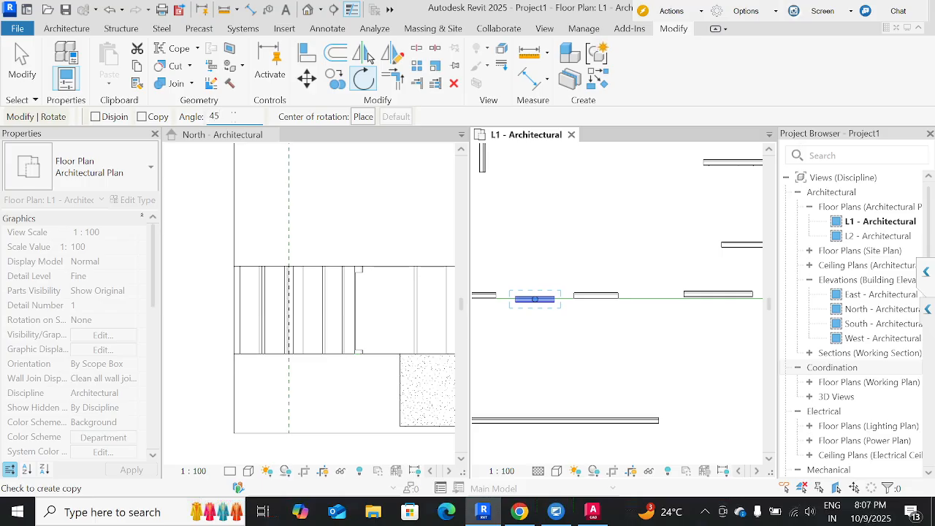
pyautogui.press('Return')
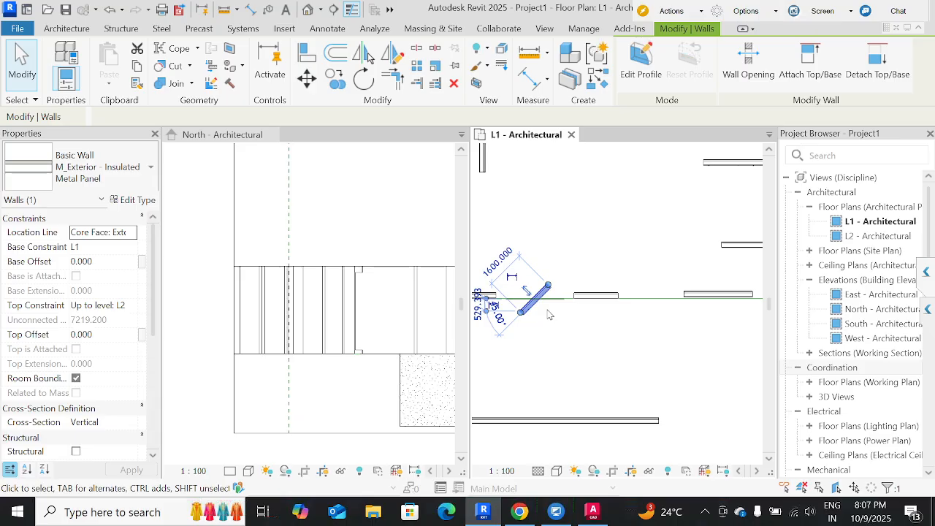
# Rotate the same 1600 mm wall 90° clockwise about its center using start and end rays.
pyautogui.press('r')
pyautogui.press('o')
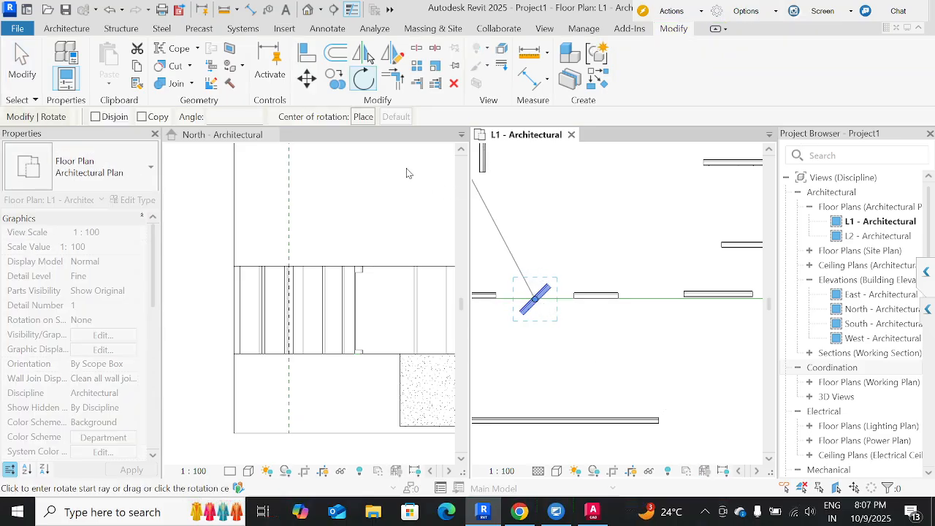
pyautogui.click(566, 253)
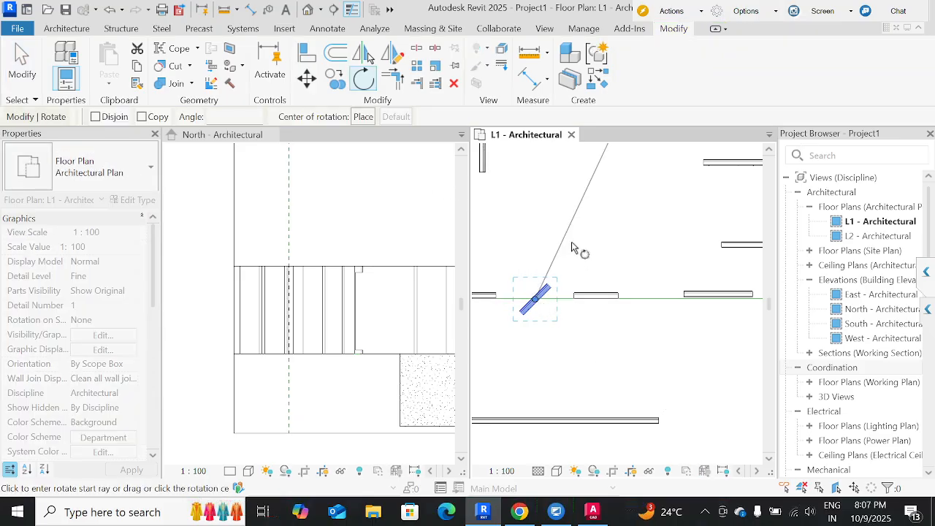
pyautogui.click(596, 341)
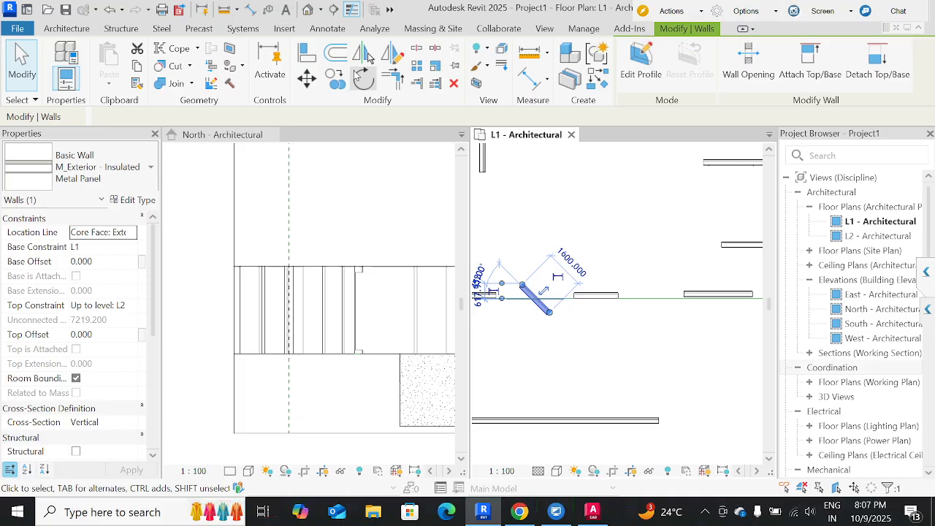
# Place the center of rotation at the wall's lower-right endpoint and rotate the wall counterclockwise so it lies below the green line.
pyautogui.click(361, 78)
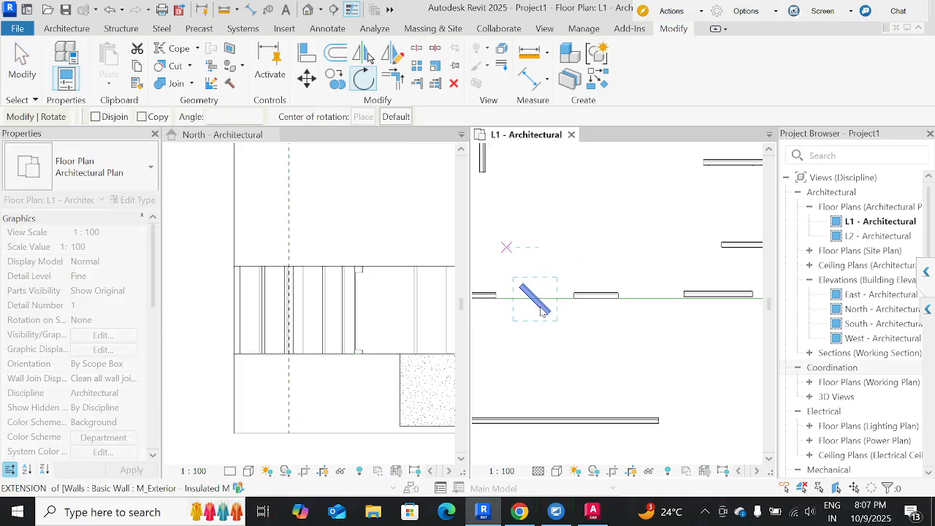
pyautogui.scroll(3, 544, 310)
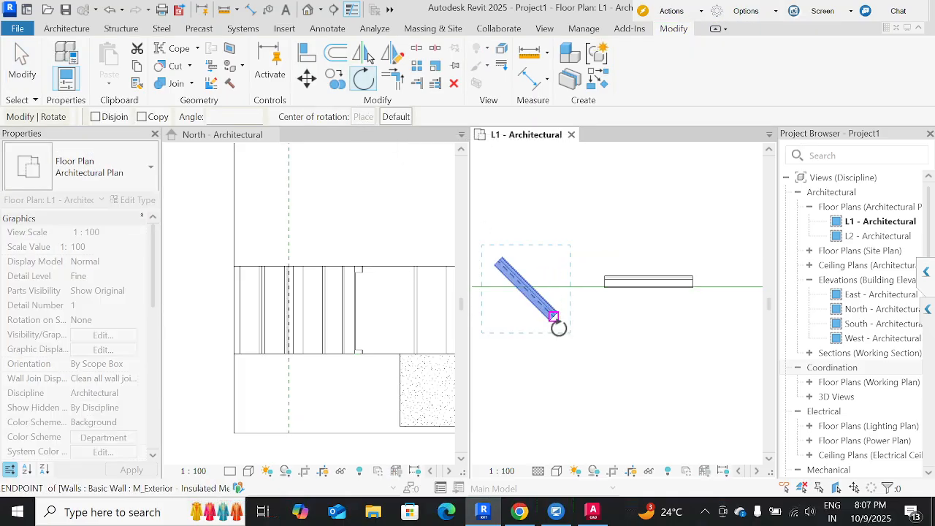
pyautogui.click(554, 317)
pyautogui.click(555, 365)
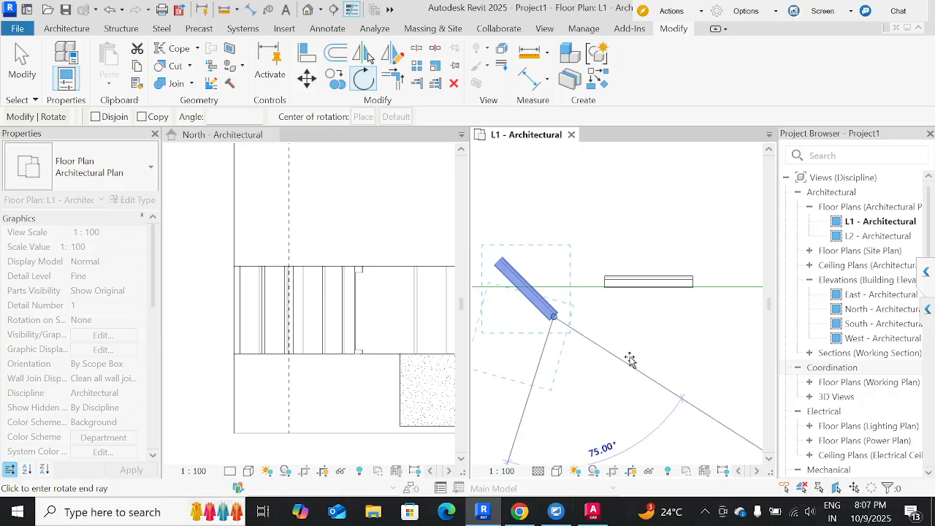
pyautogui.click(630, 359)
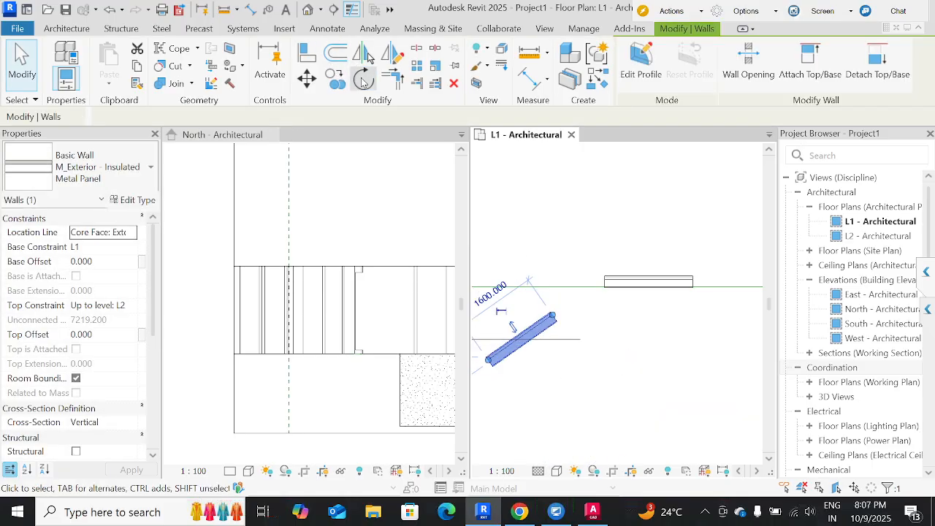
# Rotate the wall clockwise about its own center until it slopes down to the right at about 16°.
pyautogui.click(364, 80)
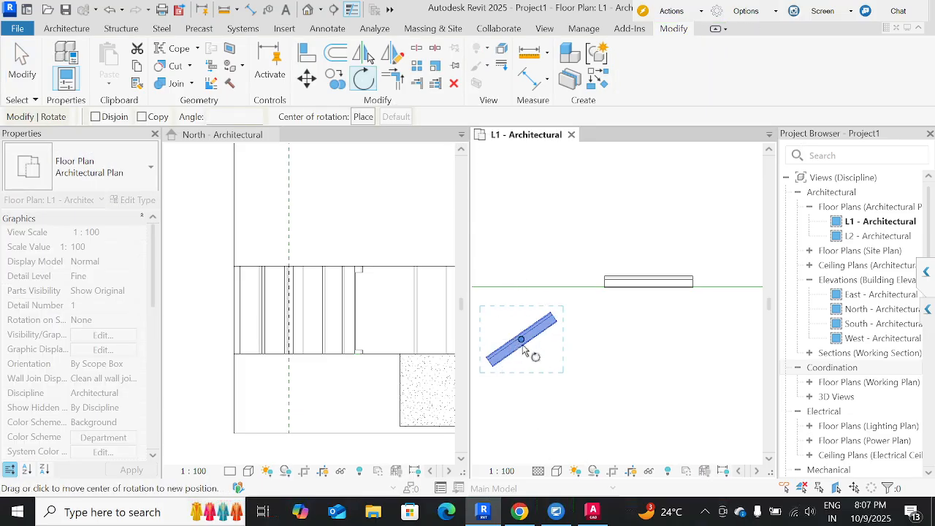
pyautogui.click(577, 388)
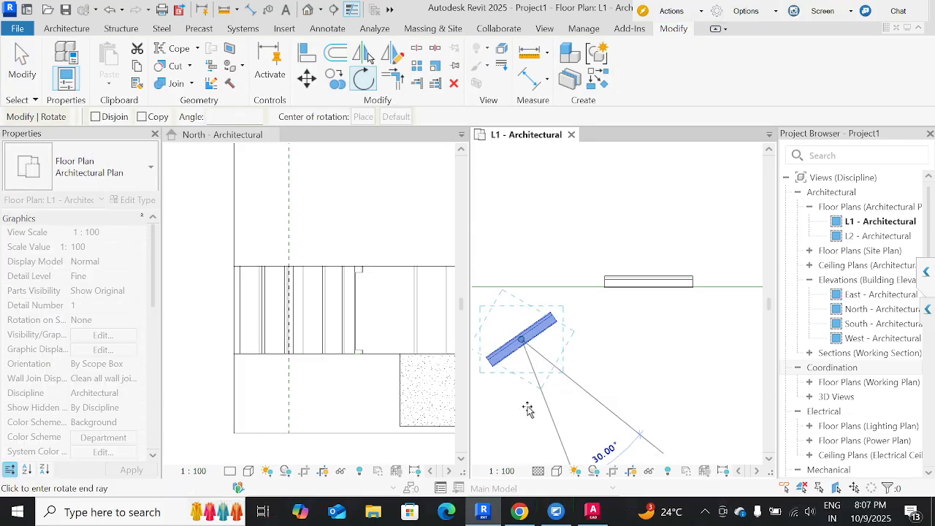
pyautogui.click(518, 410)
pyautogui.moveTo(548, 407); pyautogui.dragTo(587, 388, button='middle')
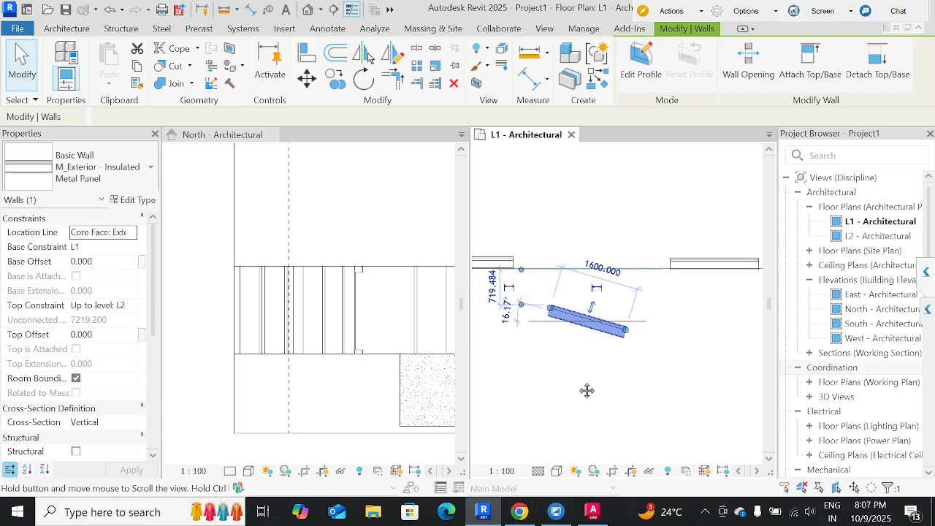
# Rotate the sloping 1600 mm wall clockwise about its lower-right endpoint until it stands at about 77°.
pyautogui.press('r')
pyautogui.press('o')
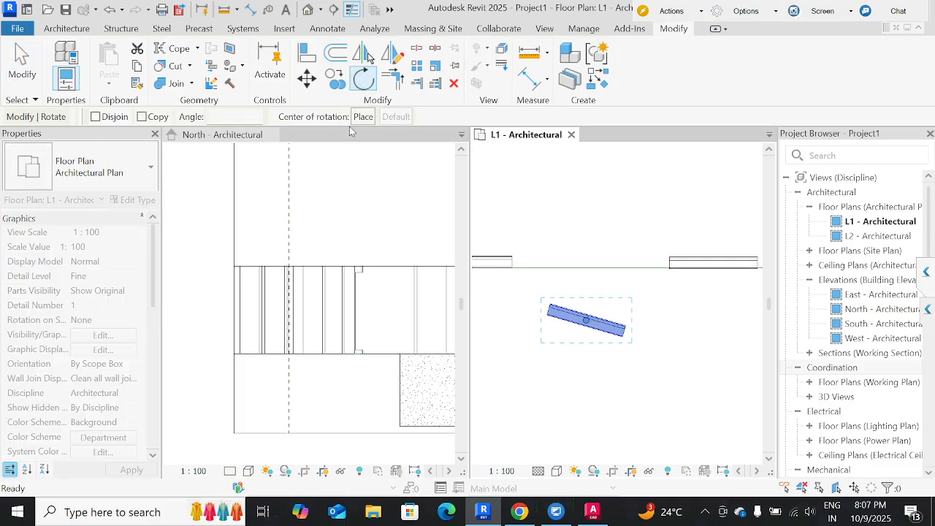
pyautogui.click(363, 117)
pyautogui.scroll(3, 622, 334)
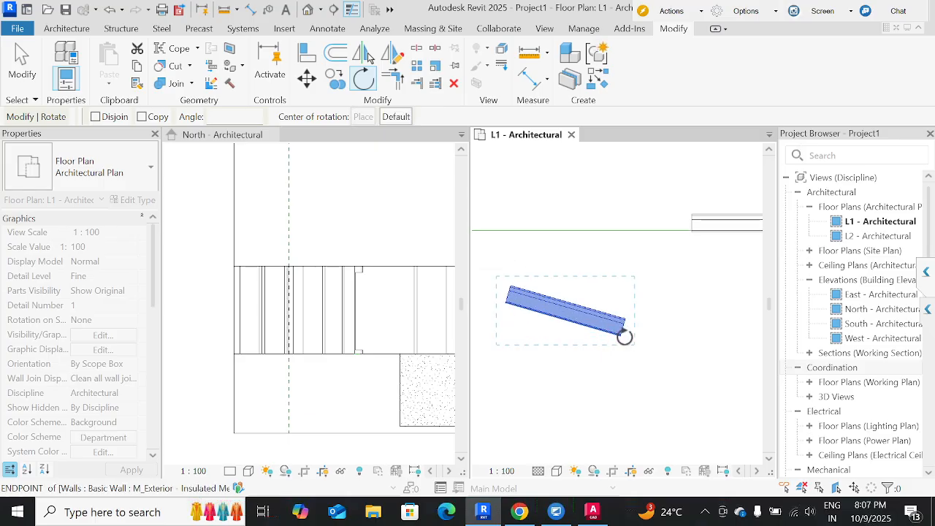
pyautogui.click(619, 333)
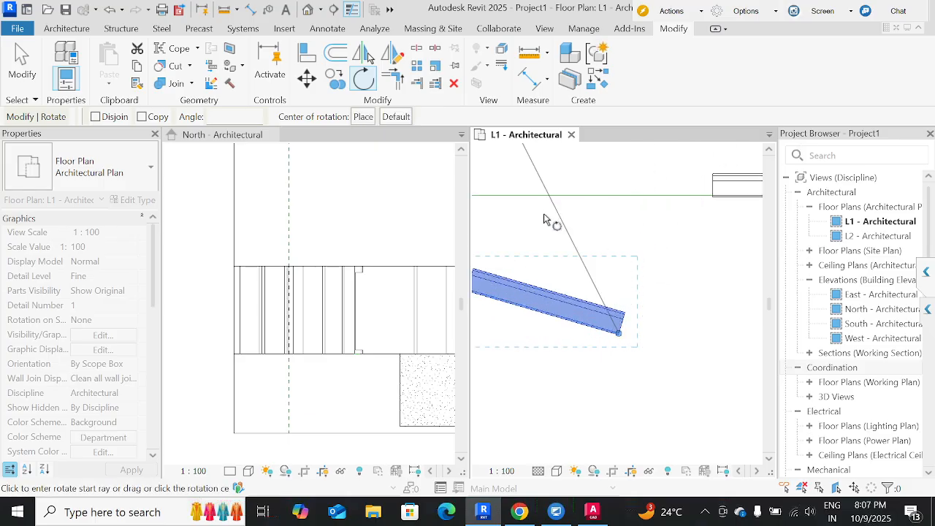
pyautogui.moveTo(559, 256); pyautogui.dragTo(721, 218, button='middle')
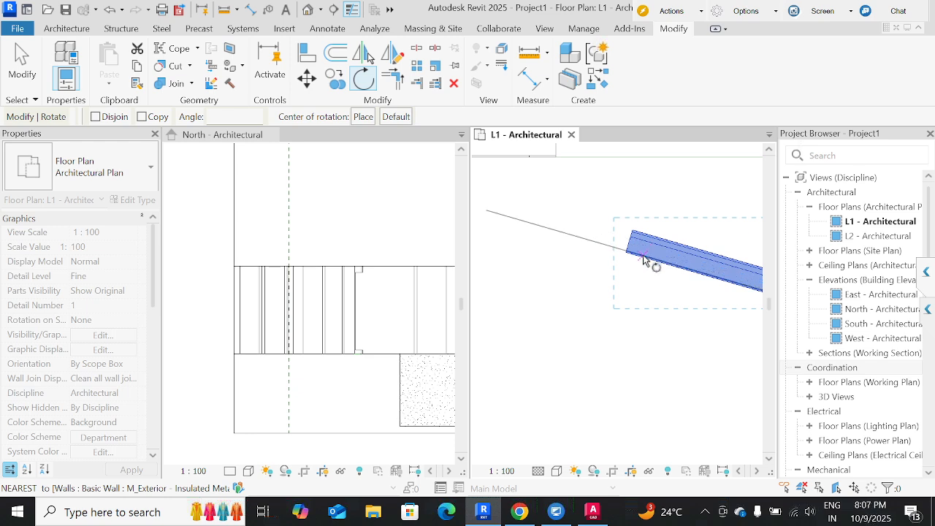
pyautogui.click(643, 263)
pyautogui.moveTo(669, 216); pyautogui.dragTo(537, 249, button='middle')
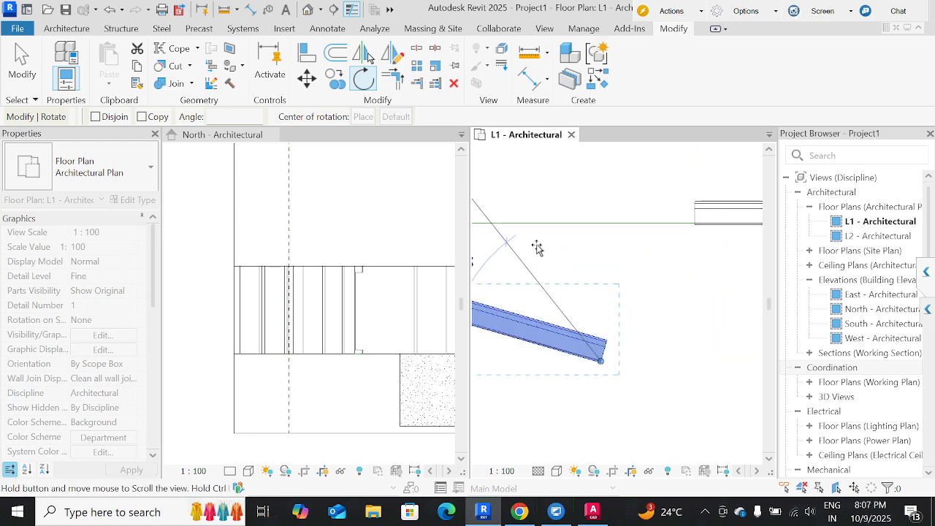
pyautogui.click(676, 329)
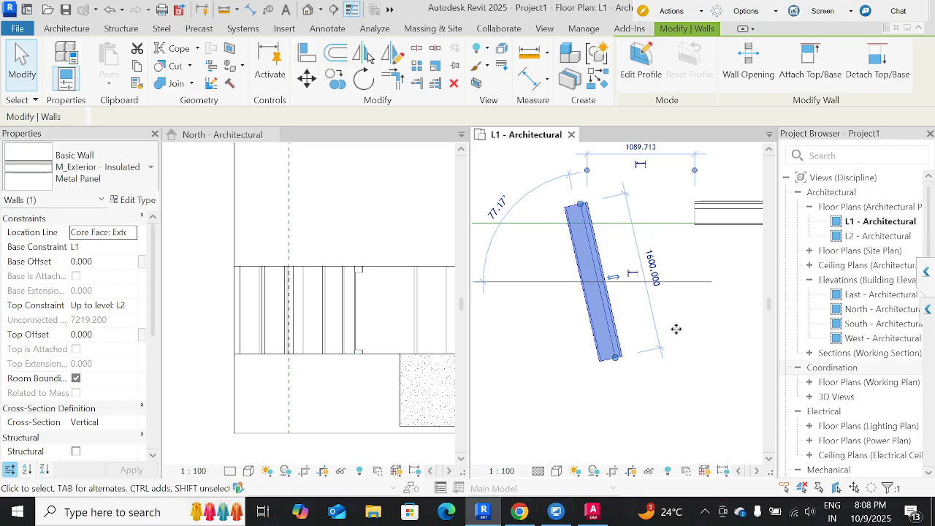
pyautogui.scroll(-3, 676, 328)
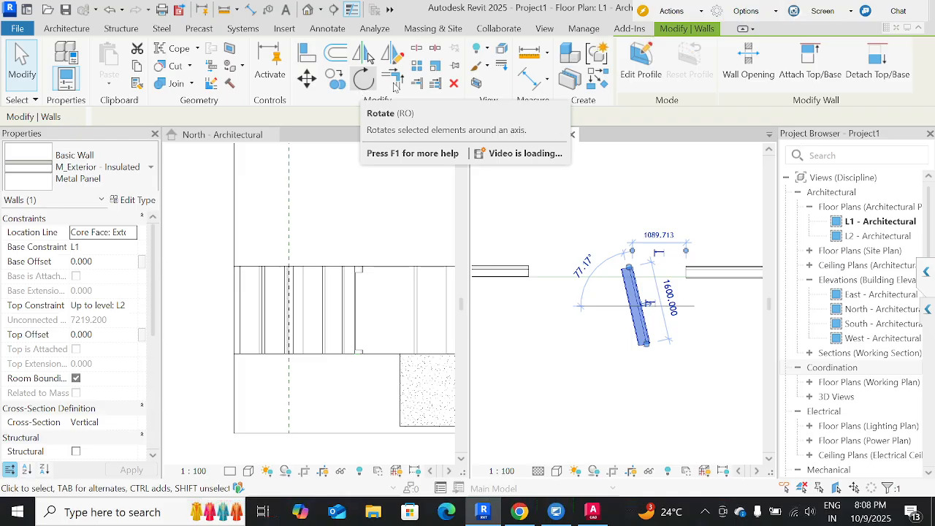
pyautogui.scroll(-5, 623, 301)
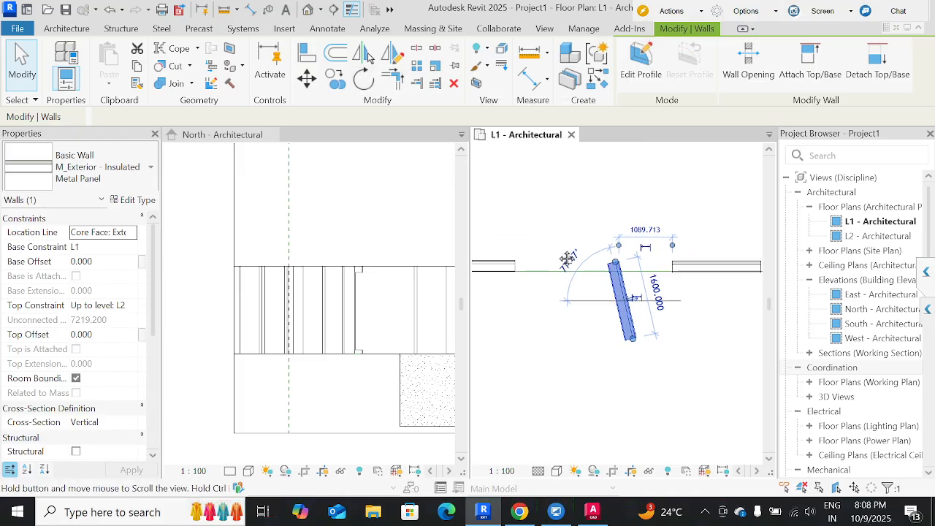
# Trim/extend the slanted wall into corners with the short wall beside it on the green line and the long horizontal wall below.
pyautogui.click(551, 267)
pyautogui.scroll(5, 550, 266)
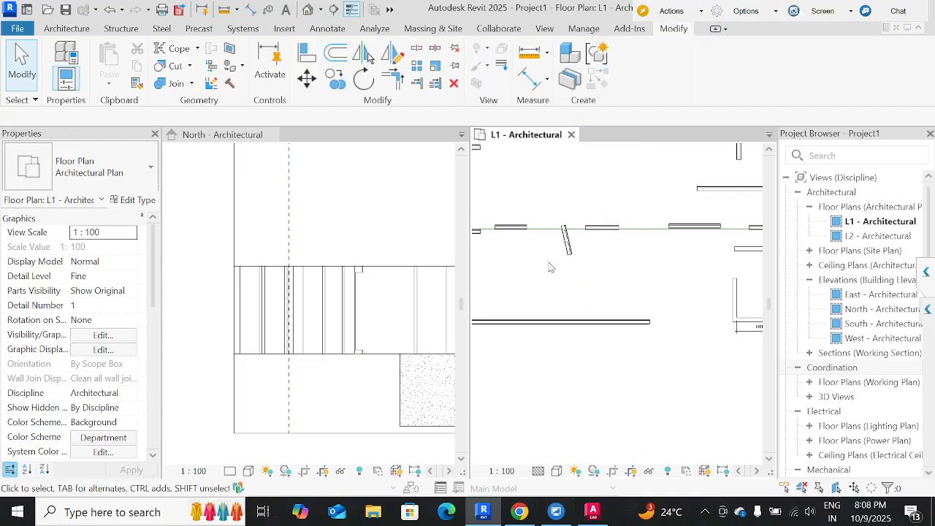
pyautogui.click(582, 230)
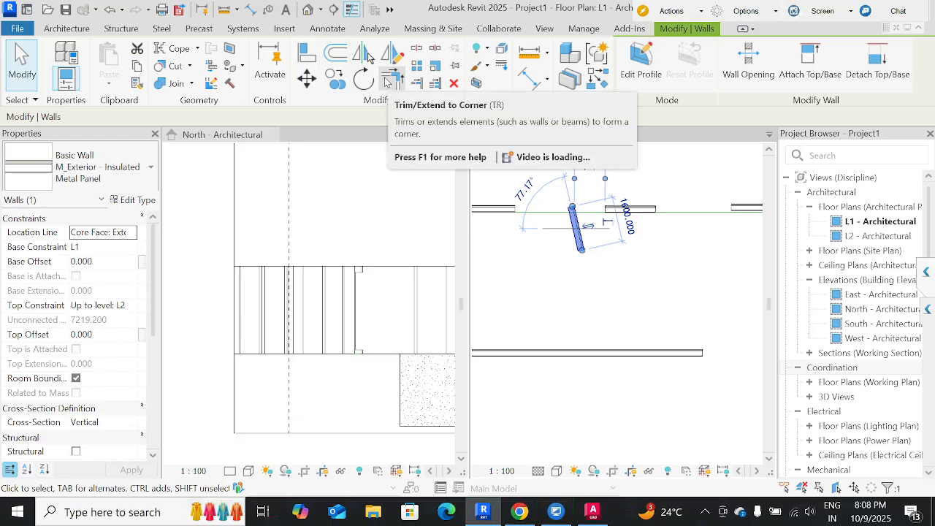
pyautogui.click(387, 81)
pyautogui.click(617, 215)
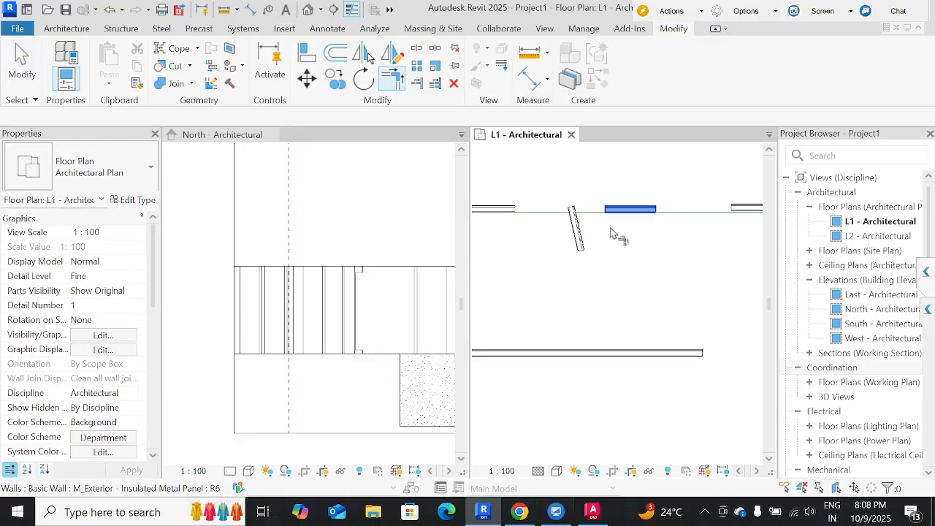
pyautogui.click(577, 228)
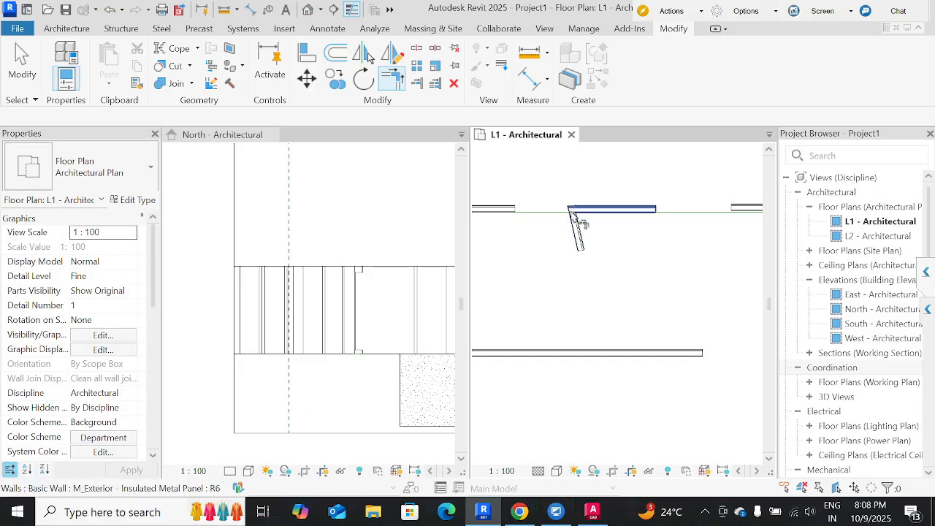
pyautogui.click(579, 235)
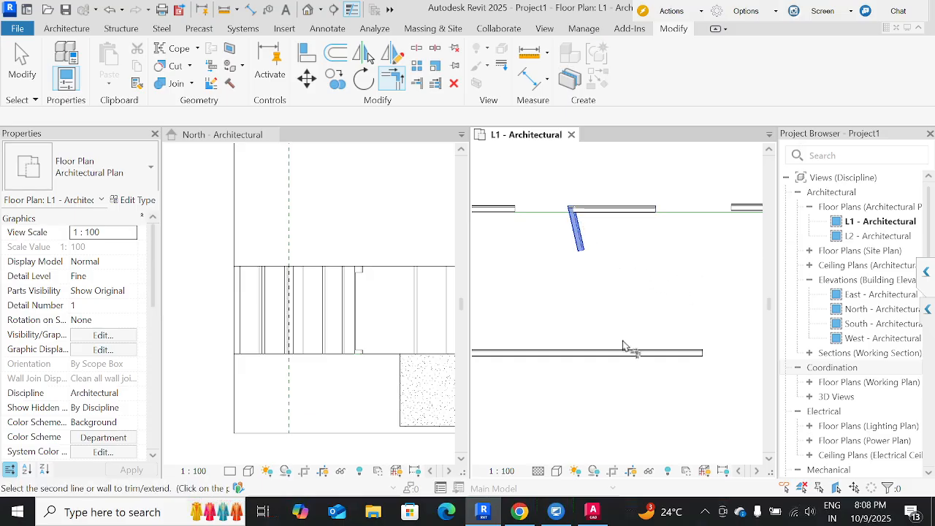
pyautogui.click(632, 355)
pyautogui.scroll(-3, 643, 322)
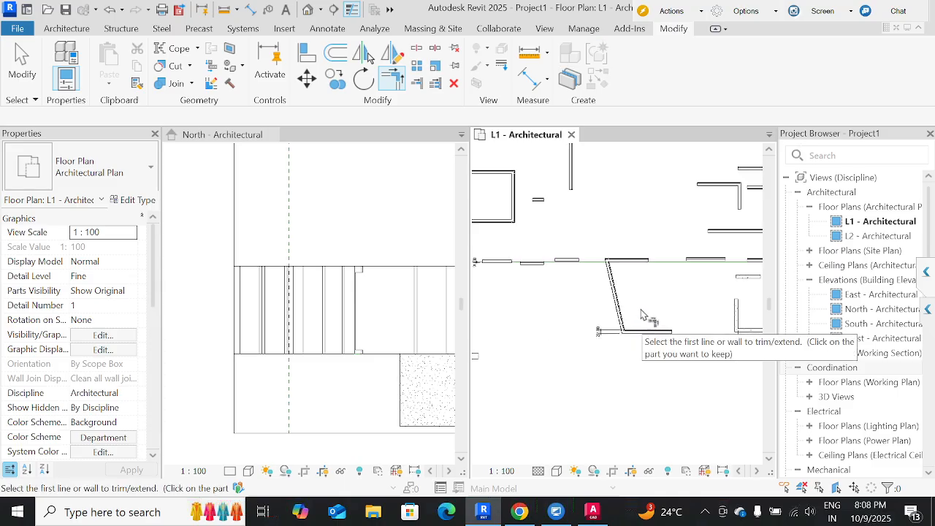
# Trim/extend the slanted wall upward to form a corner with the horizontal wall near the upper edge of the plan.
pyautogui.moveTo(631, 287); pyautogui.dragTo(641, 343, button='middle')
pyautogui.click(551, 183)
pyautogui.click(621, 329)
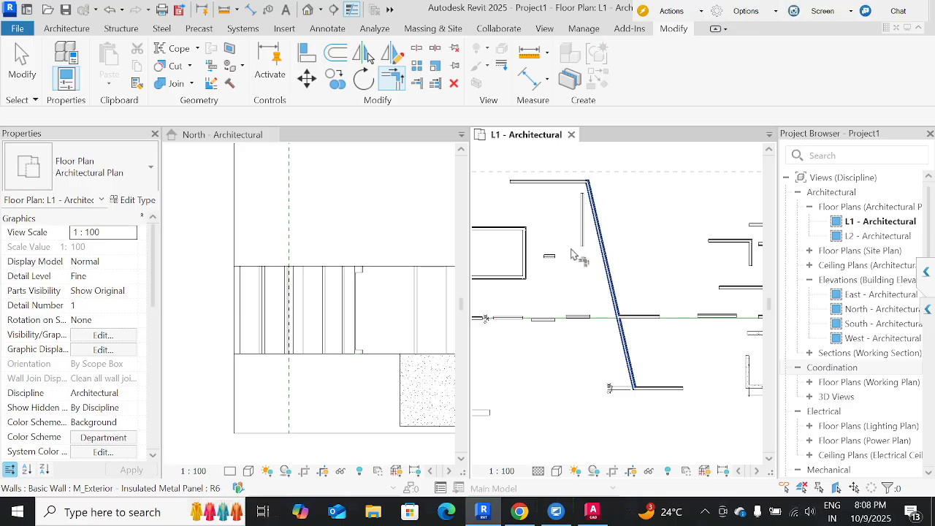
# Trim the slanted wall back to a corner with the short horizontal wall on the green line, keeping its lower part.
pyautogui.click(582, 238)
pyautogui.click(632, 316)
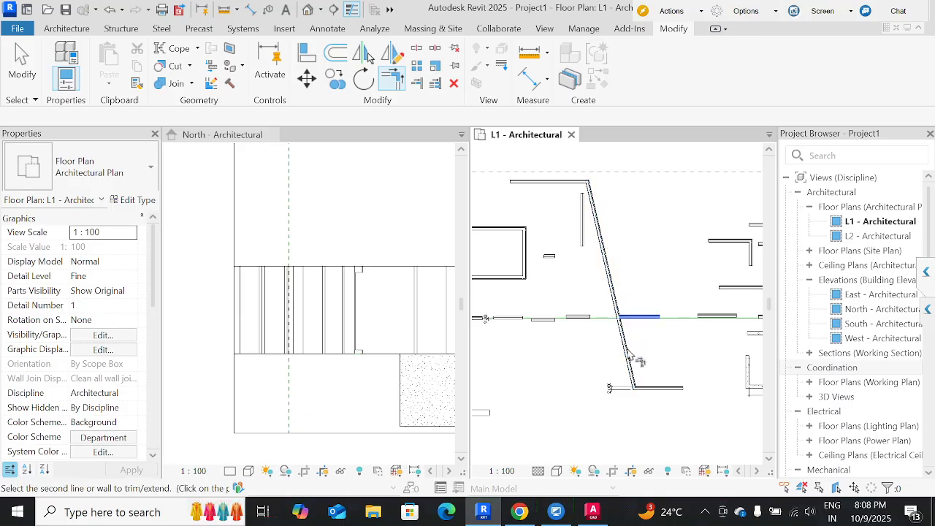
pyautogui.click(626, 334)
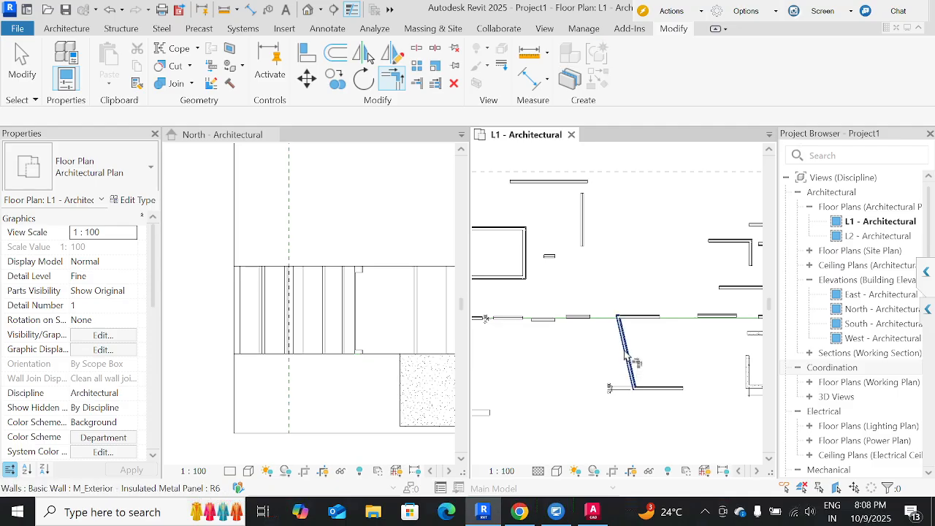
# Trim/extend the next wall to the right on the green line into a corner with the vertical wall above it.
pyautogui.click(641, 316)
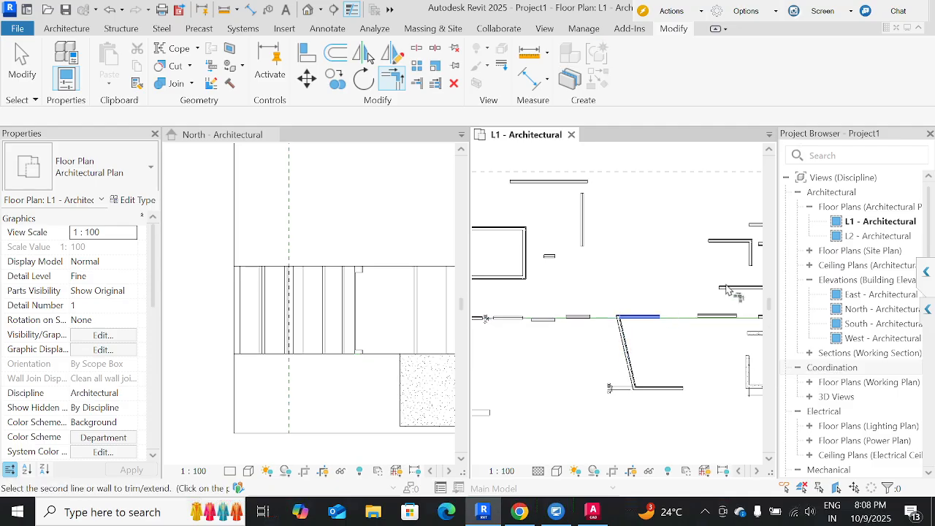
pyautogui.click(728, 316)
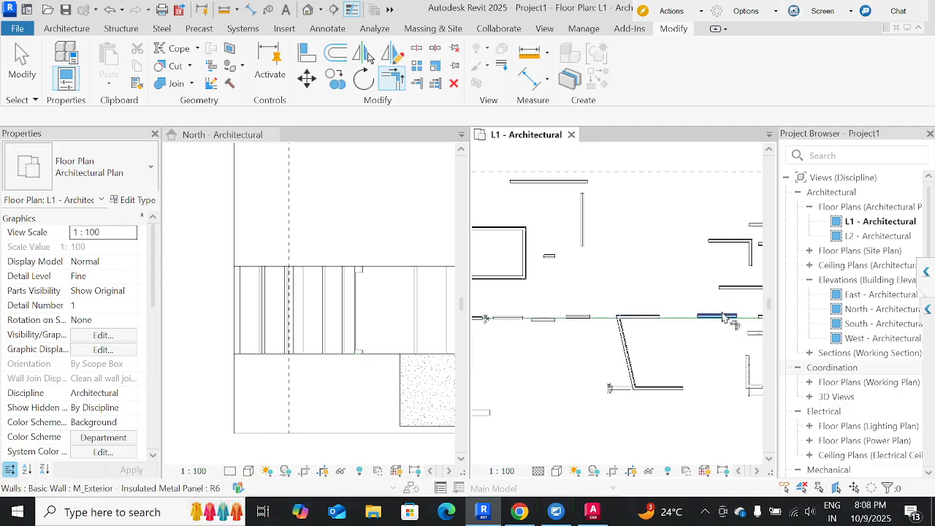
pyautogui.click(751, 260)
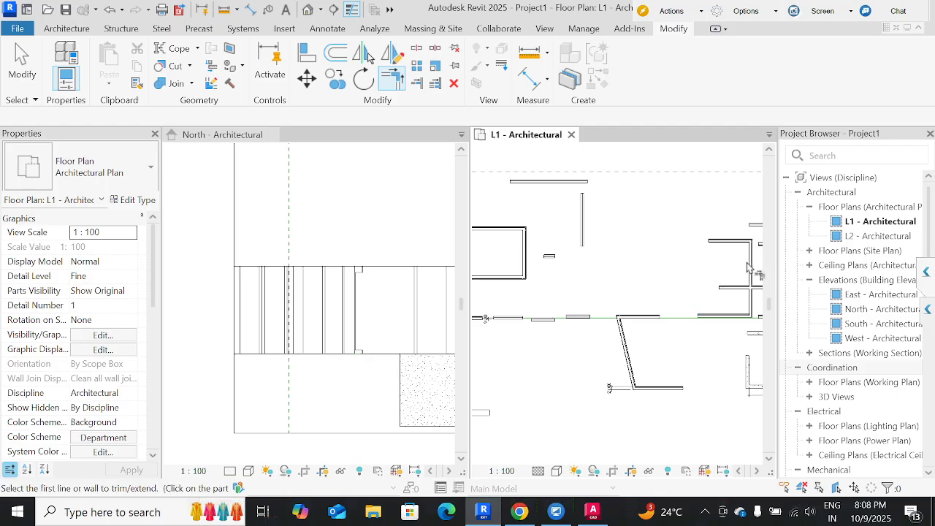
# Extend the two horizontal walls above the green line to the slanted wall's line with Trim/Extend Single Element.
pyautogui.click(416, 83)
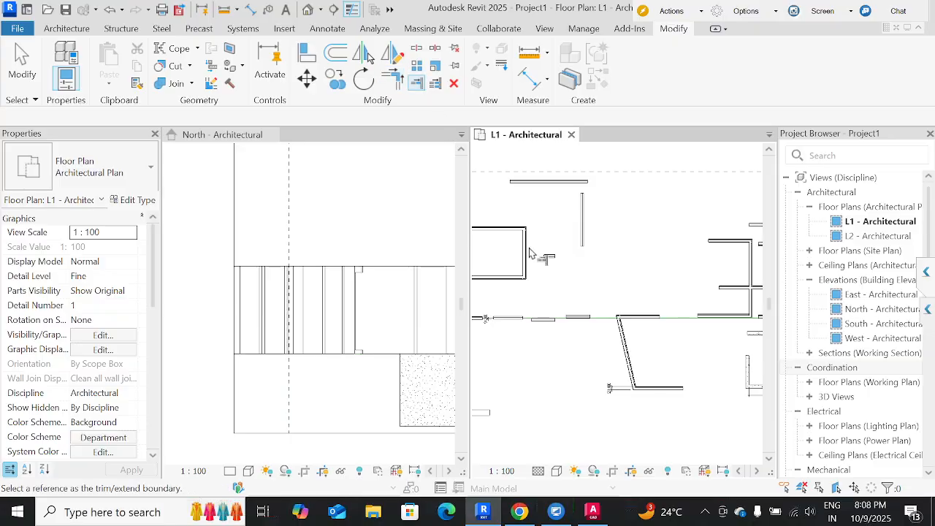
pyautogui.moveTo(647, 250); pyautogui.dragTo(538, 240, button='middle')
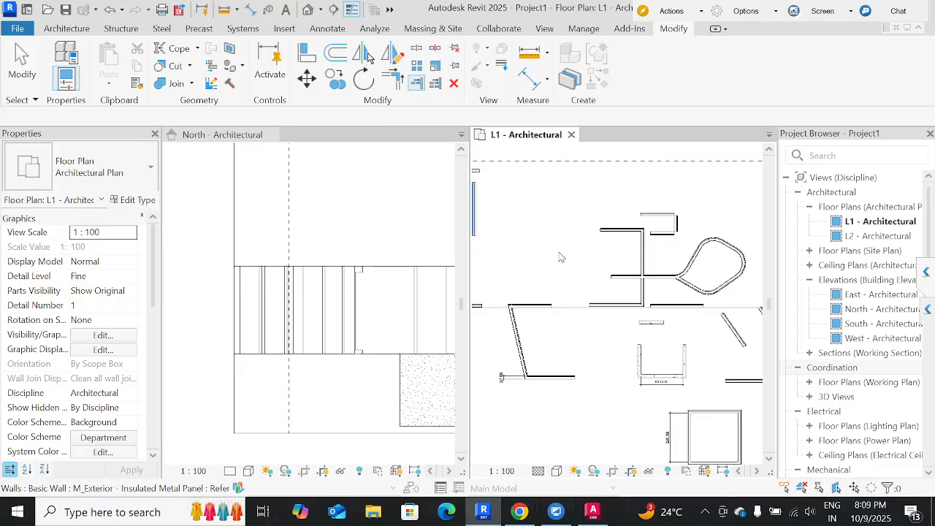
pyautogui.moveTo(572, 279); pyautogui.dragTo(695, 268, button='middle')
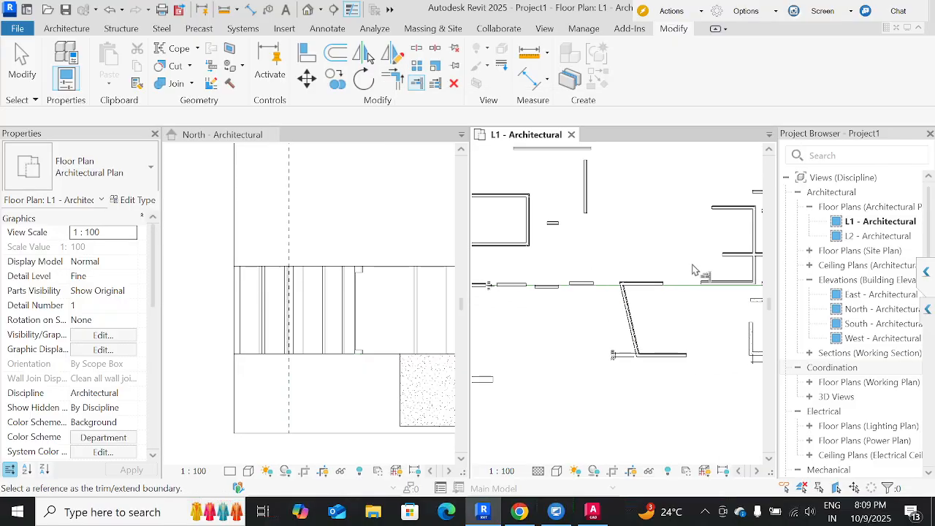
pyautogui.click(629, 309)
pyautogui.click(738, 256)
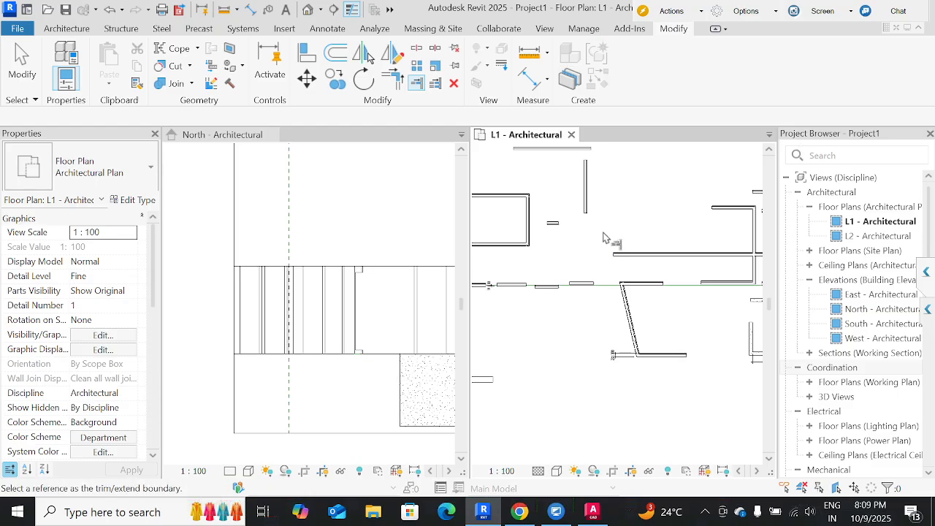
pyautogui.click(629, 310)
pyautogui.click(727, 222)
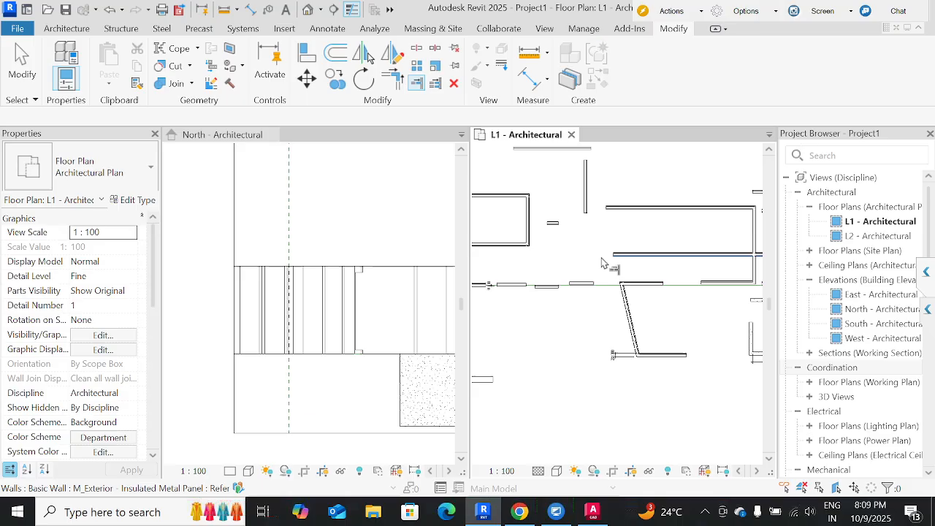
pyautogui.press('Escape')
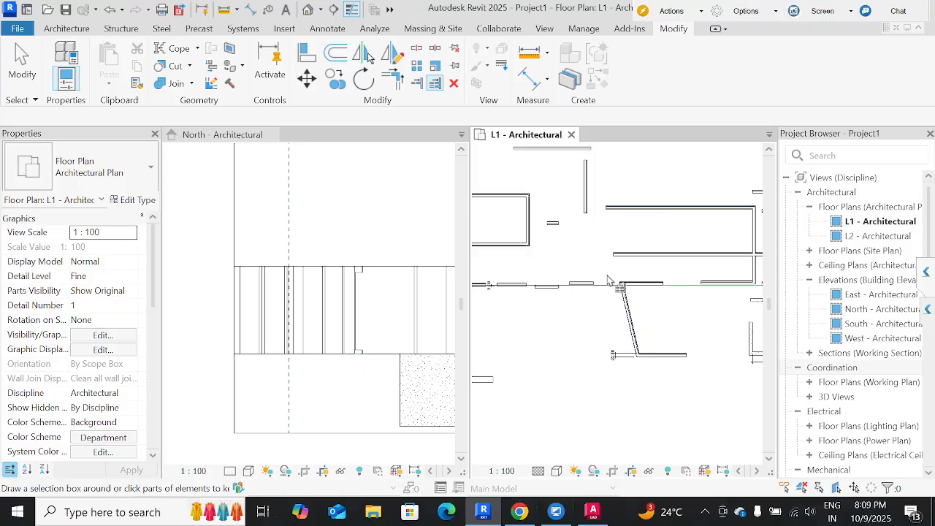
# Use Trim/Extend Multiple Elements to extend the vertical and two slanted walls up to the small enclosure's upper wall.
pyautogui.moveTo(611, 188); pyautogui.dragTo(530, 261, button='middle')
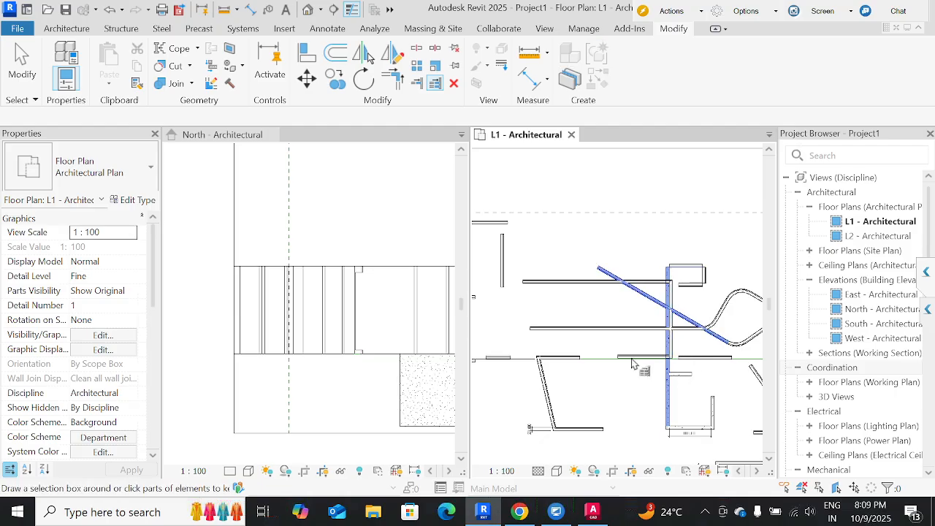
pyautogui.click(753, 372)
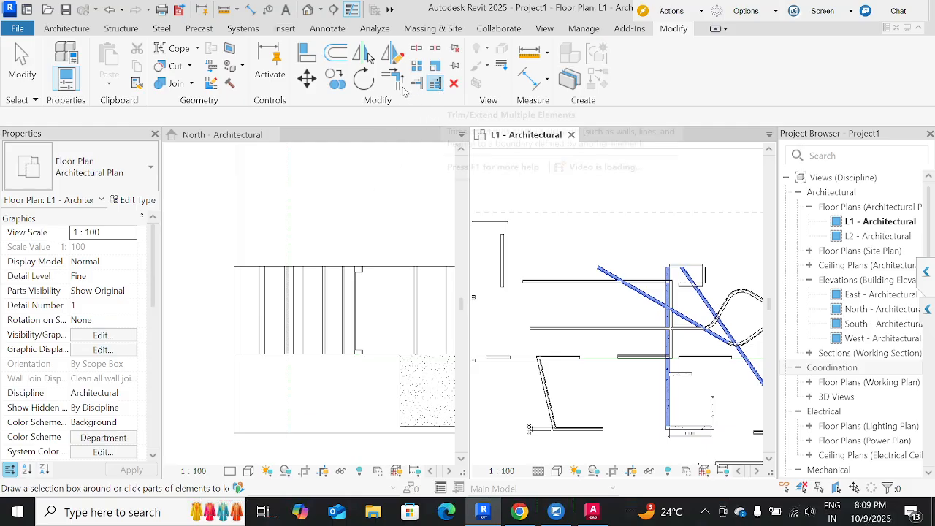
pyautogui.click(436, 84)
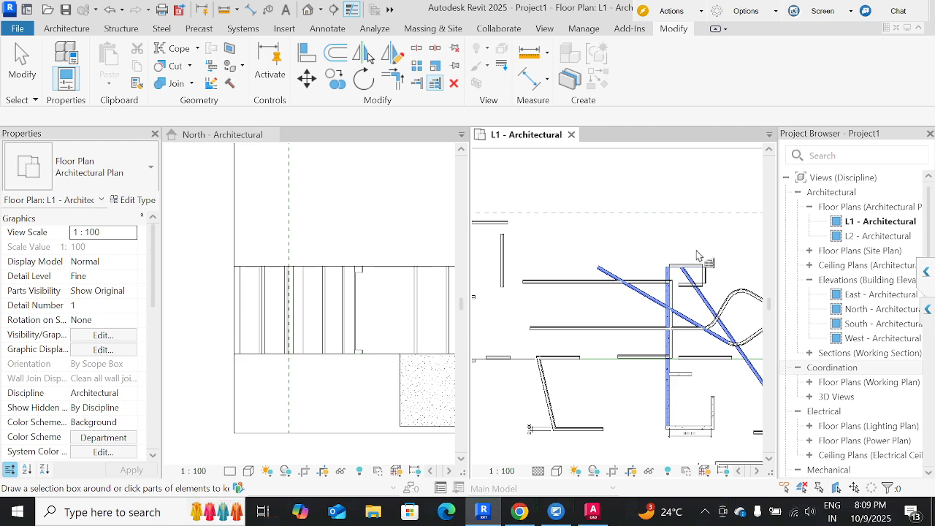
pyautogui.press('Escape')
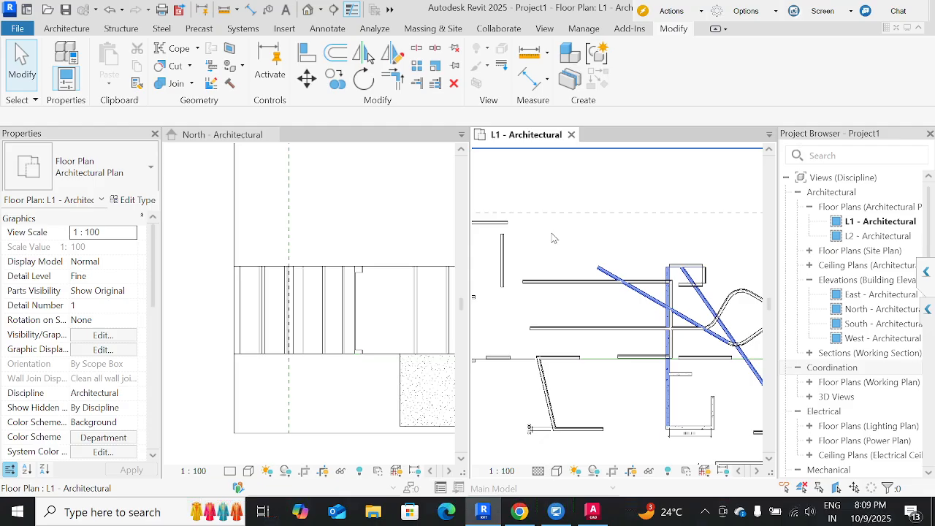
pyautogui.moveTo(567, 240); pyautogui.dragTo(617, 237, button='middle')
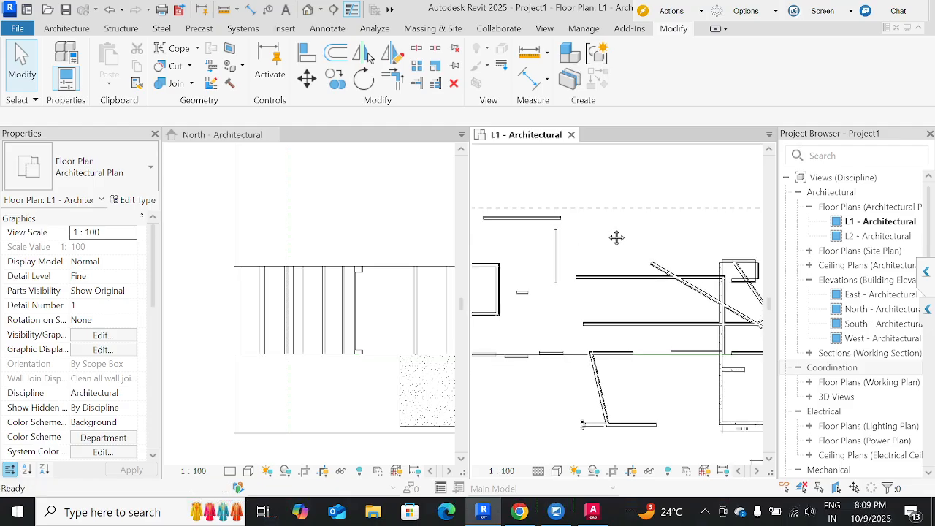
pyautogui.scroll(-2, 617, 237)
pyautogui.scroll(-1, 617, 238)
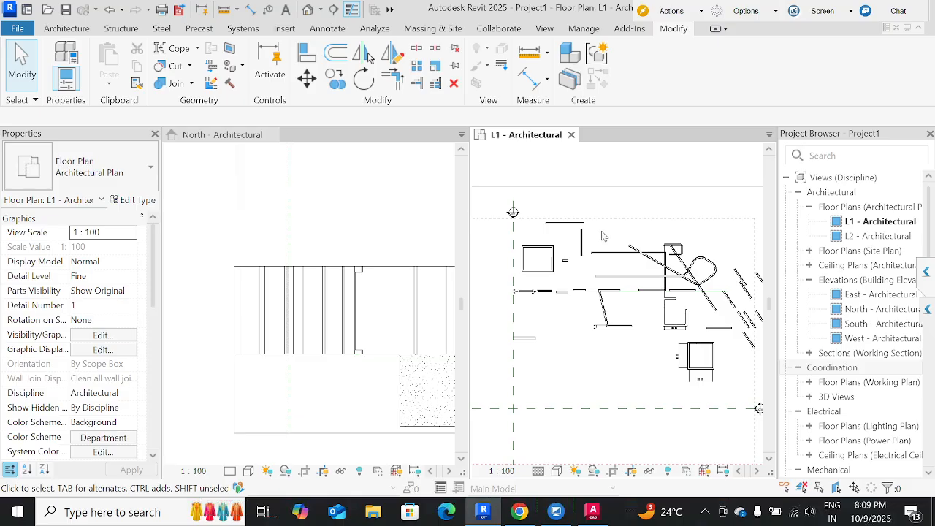
pyautogui.scroll(2, 592, 246)
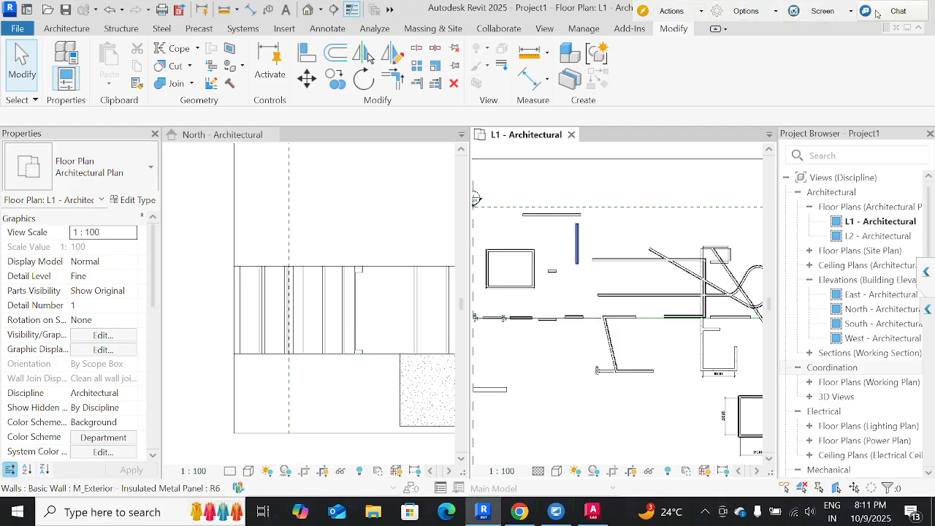
# Review the wall command variants offered in the North elevation and return to the L1 floor plan.
pyautogui.click(320, 218)
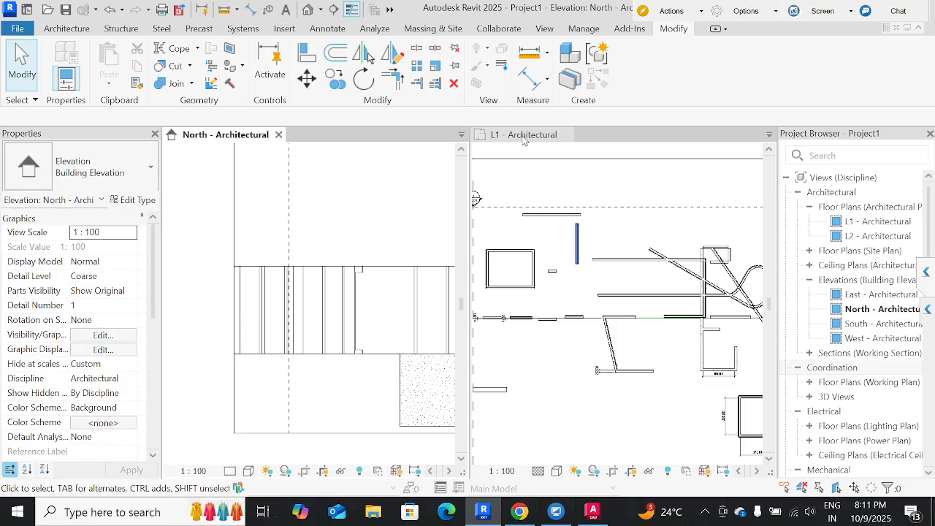
pyautogui.click(65, 29)
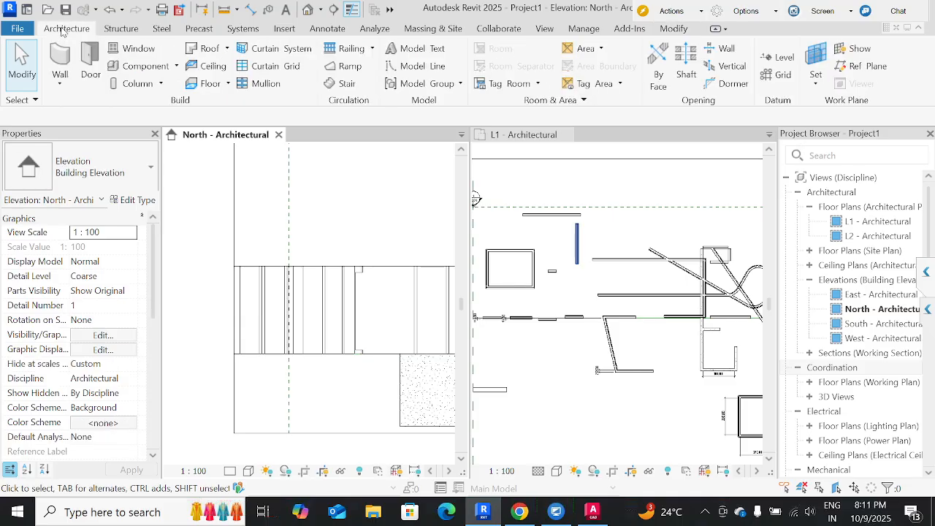
pyautogui.click(61, 85)
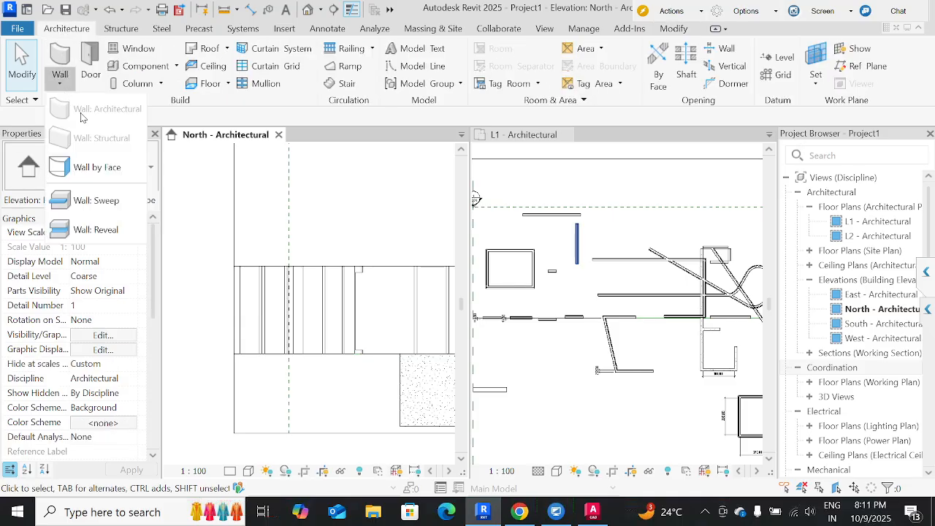
pyautogui.click(545, 247)
pyautogui.click(545, 242)
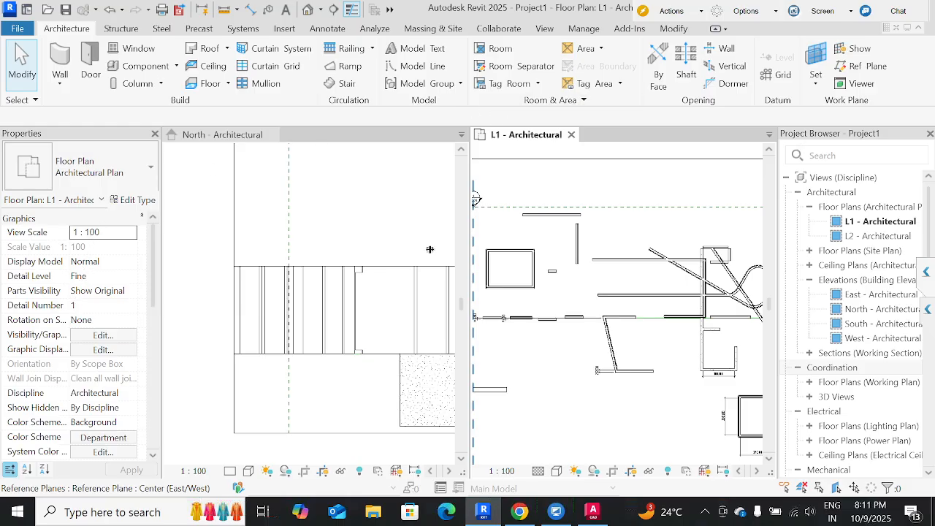
# Inspect the type properties of the upper horizontal wall in the L1 plan and close them without changes.
pyautogui.click(547, 215)
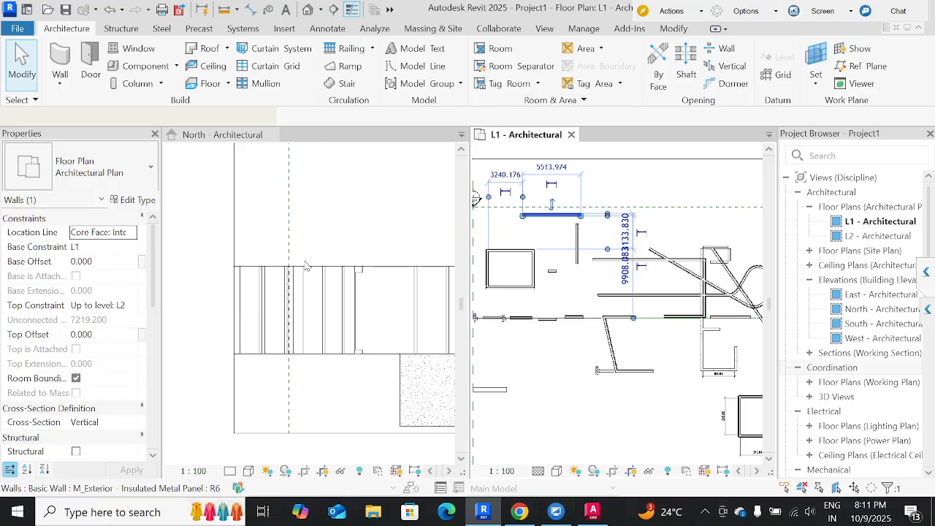
pyautogui.click(136, 199)
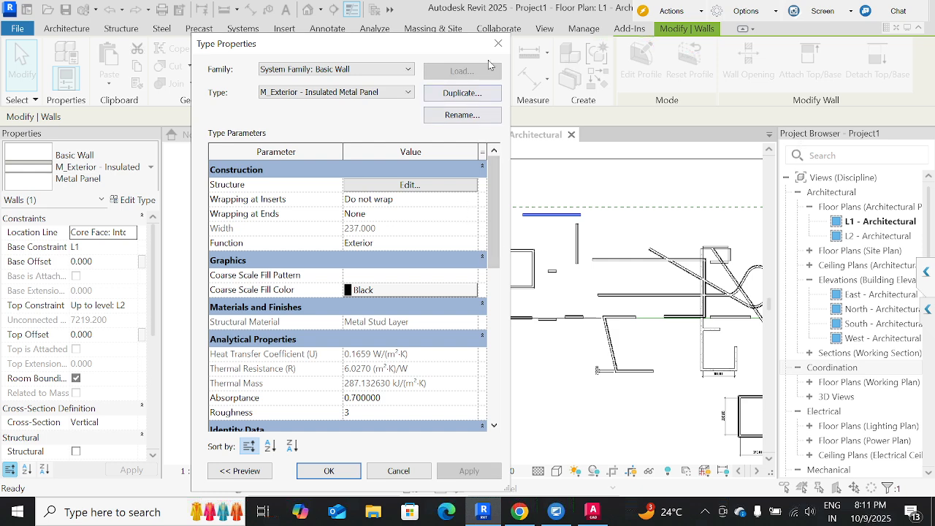
pyautogui.click(499, 43)
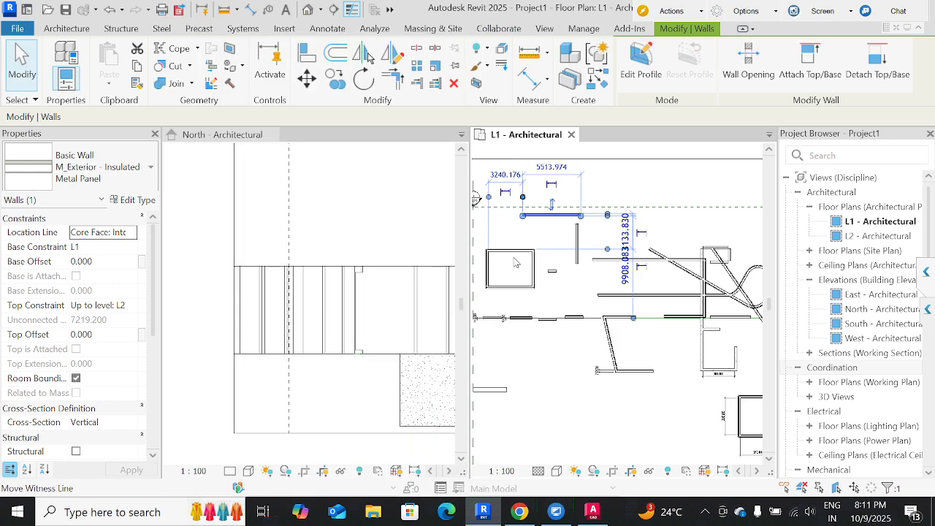
pyautogui.press('Escape')
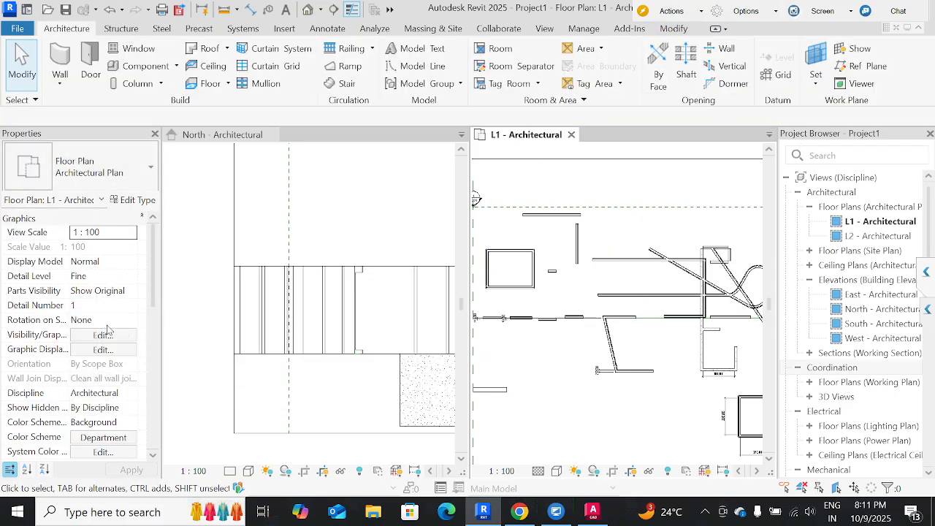
# Examine the type parameters and layer structure of the upper horizontal wall's type, leaving both unchanged.
pyautogui.click(475, 205)
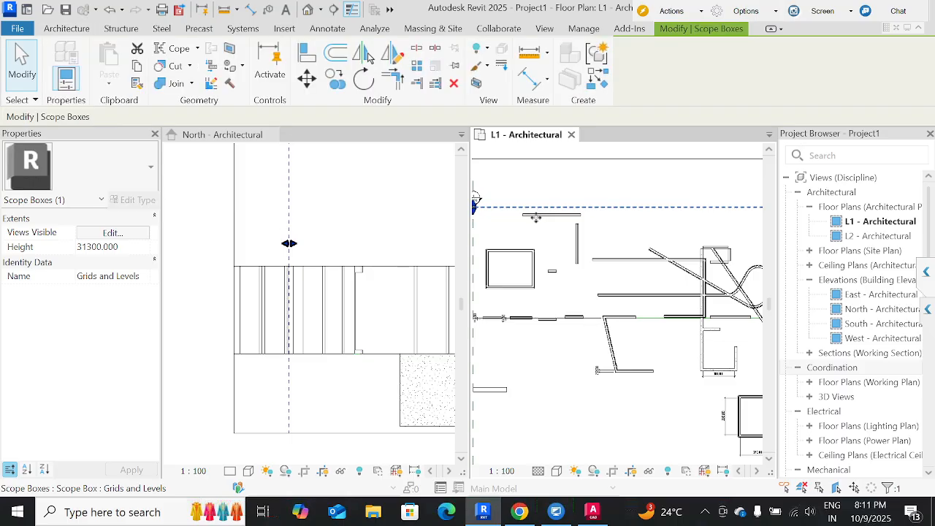
pyautogui.click(536, 216)
pyautogui.click(133, 199)
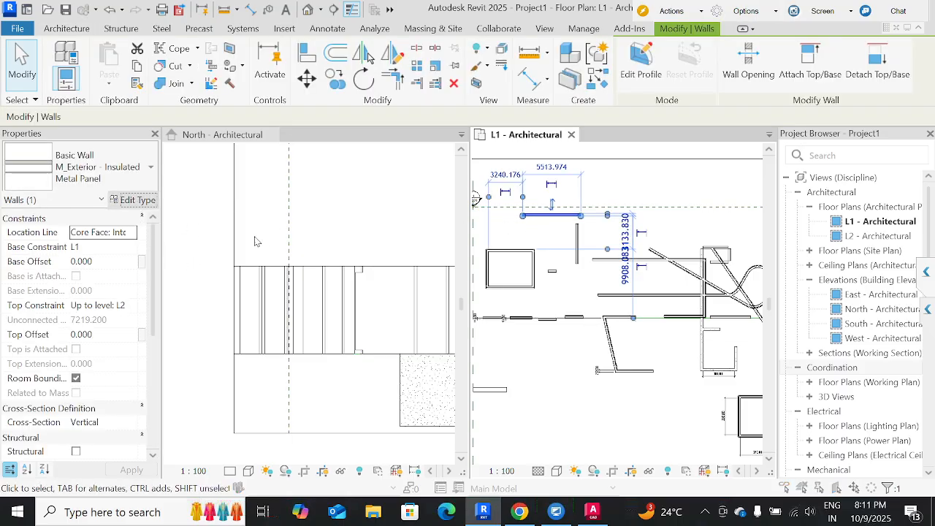
pyautogui.scroll(-3, 356, 382)
pyautogui.scroll(-1, 356, 382)
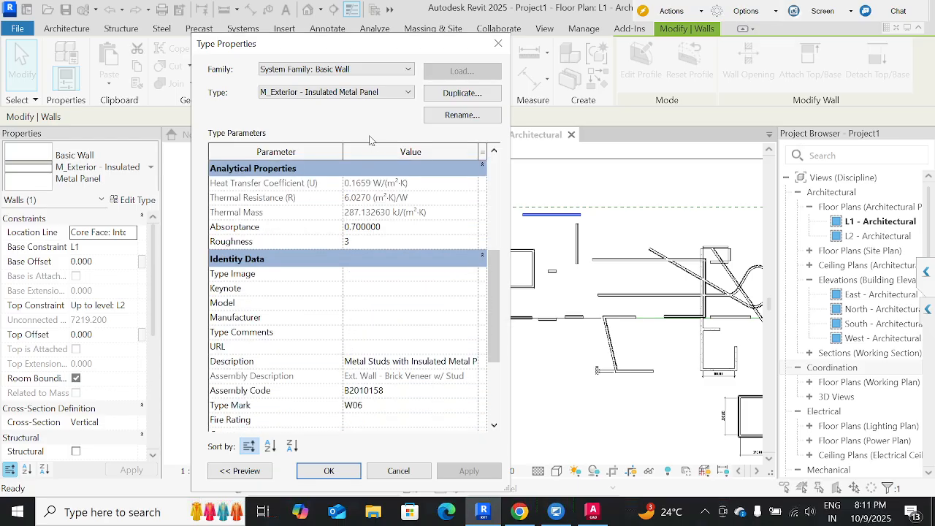
pyautogui.scroll(4, 388, 303)
pyautogui.click(411, 184)
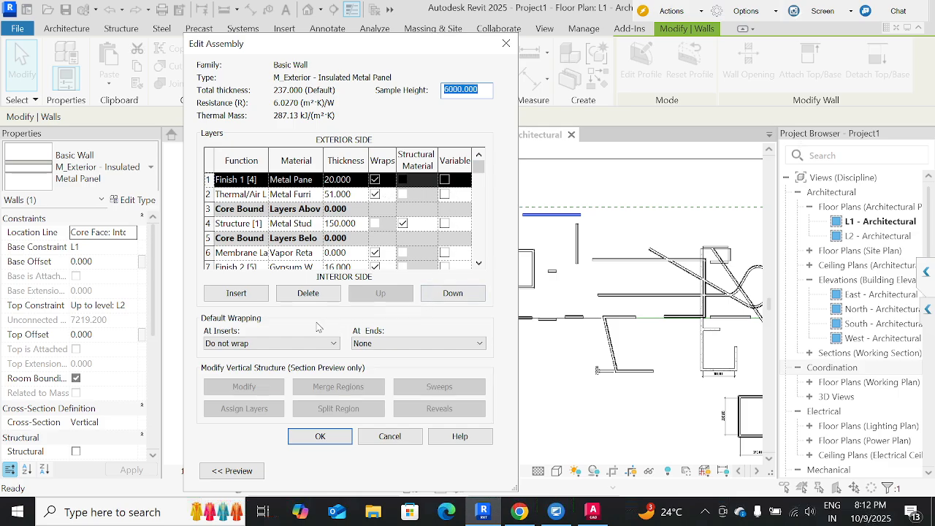
pyautogui.click(392, 437)
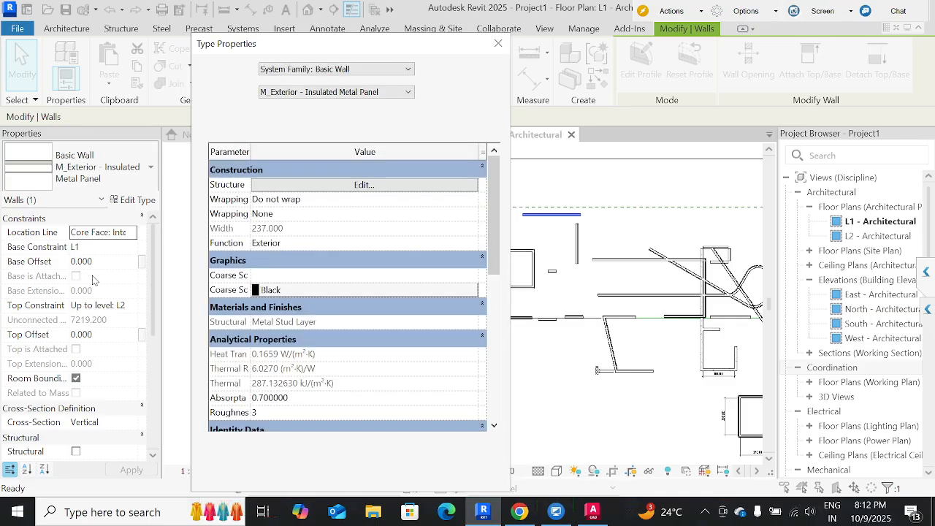
pyautogui.click(498, 43)
# Browse the available basic, curtain and stacked wall types for the selected wall without changing its type.
pyautogui.click(95, 176)
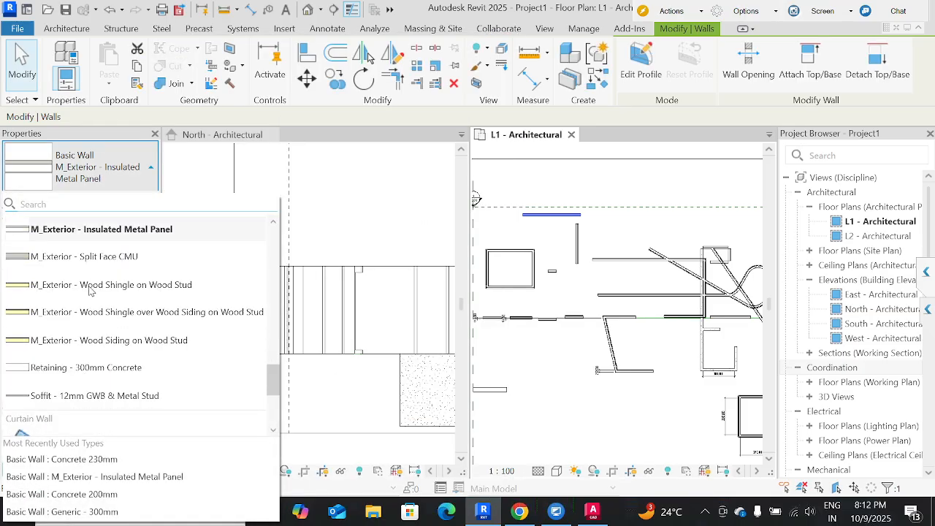
pyautogui.scroll(-3, 89, 333)
pyautogui.scroll(1, 80, 369)
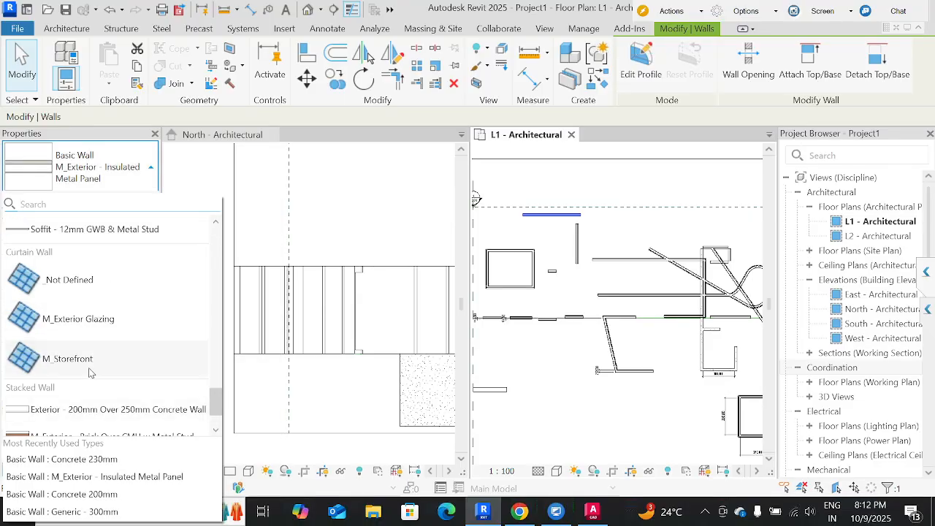
pyautogui.click(553, 313)
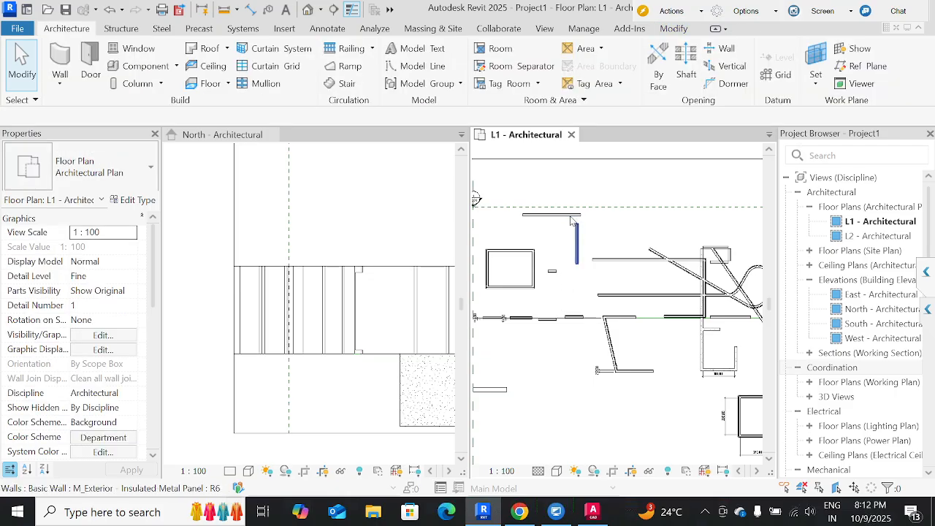
# Select the upper horizontal wall, review the wall command variants offered in the L1 plan, and clear the selection.
pyautogui.click(565, 215)
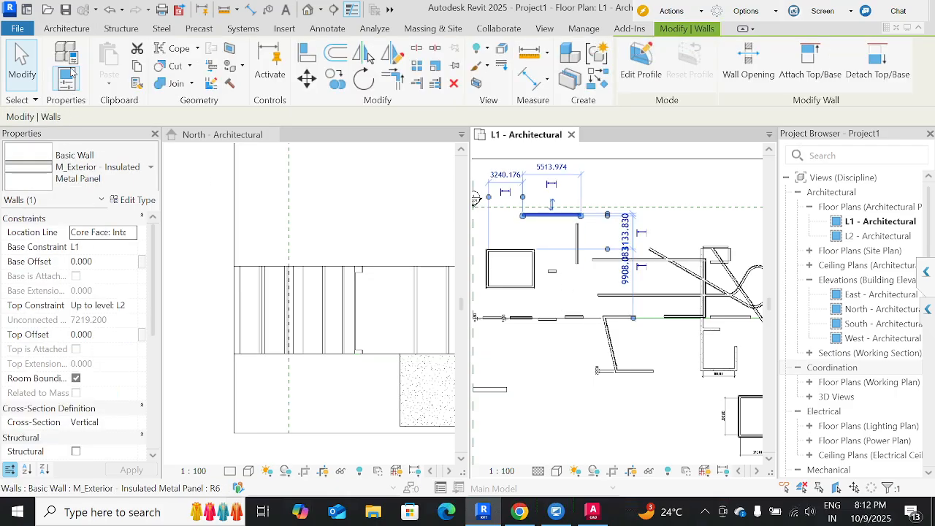
pyautogui.click(67, 29)
pyautogui.click(60, 81)
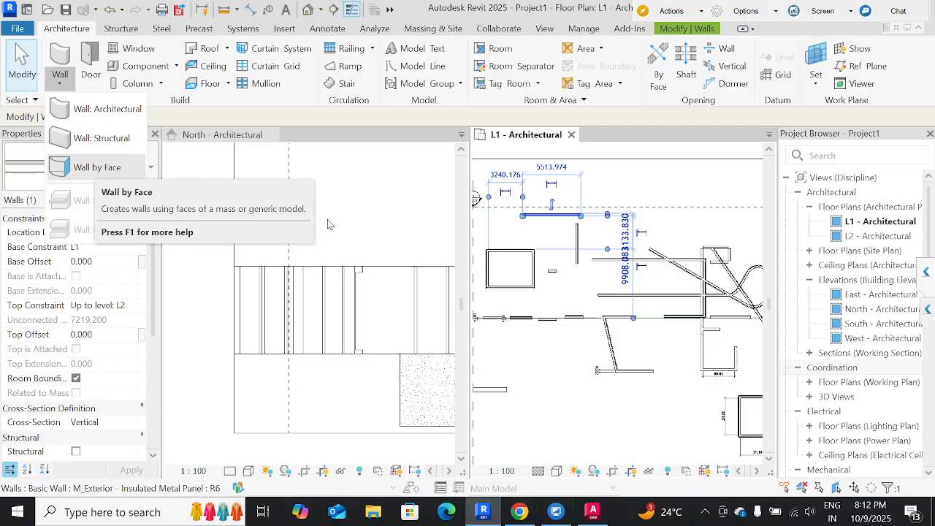
pyautogui.click(569, 372)
pyautogui.click(568, 372)
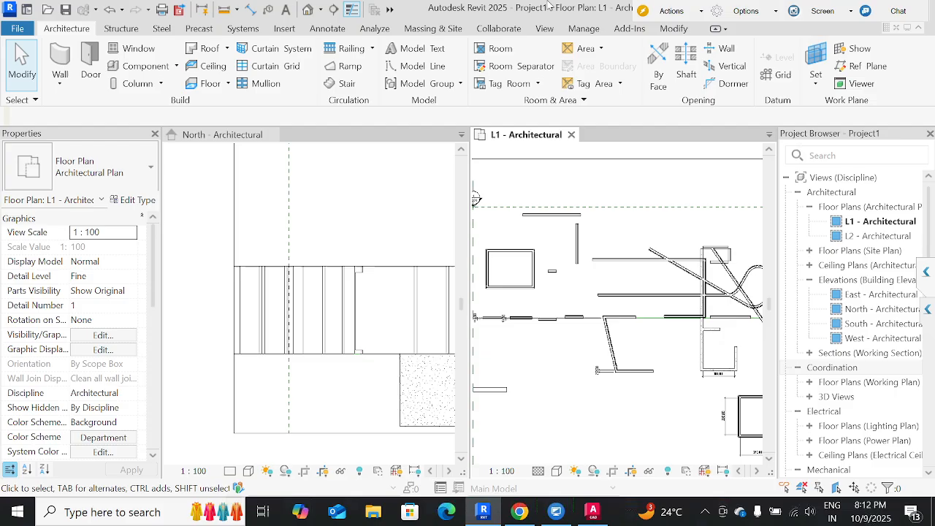
pyautogui.click(895, 29)
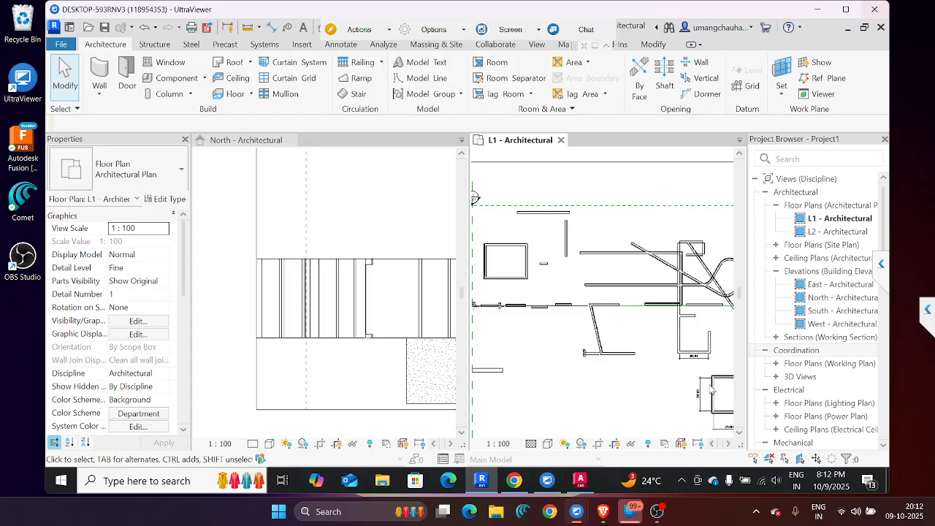
pyautogui.click(657, 511)
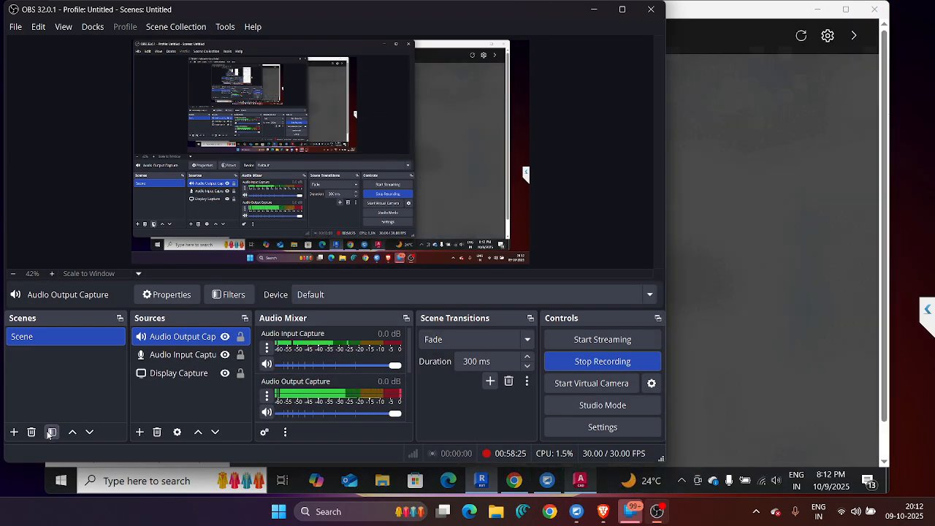